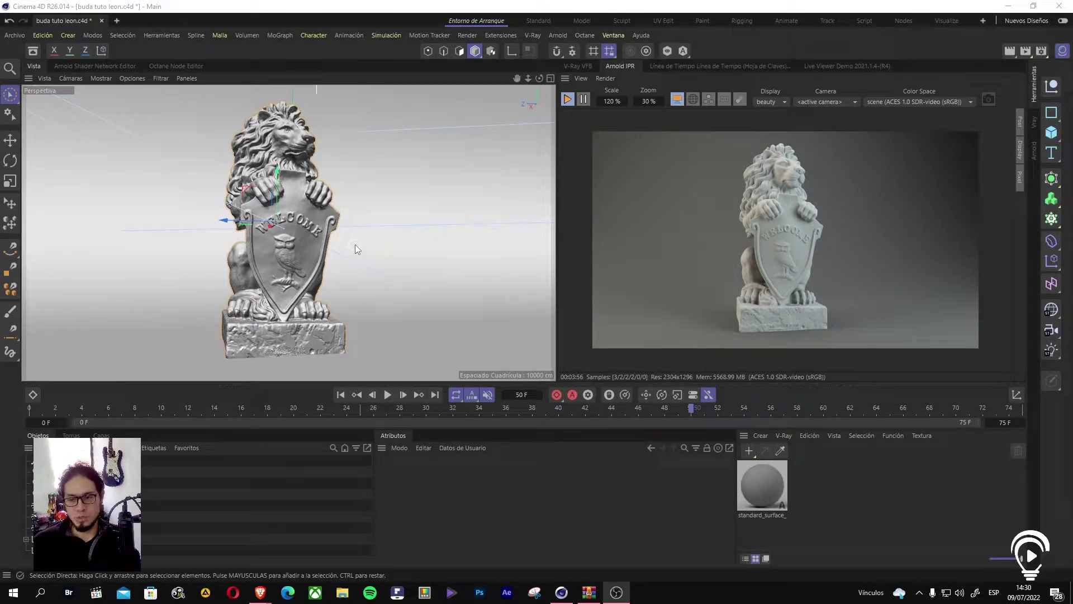
Step: Inspect the lion statue from several angles and distances together with its grey material and Arnold render preview
{"action": "left_click_drag", "start_coordinate": [287, 261], "coordinate": [304, 249], "text": "alt"}
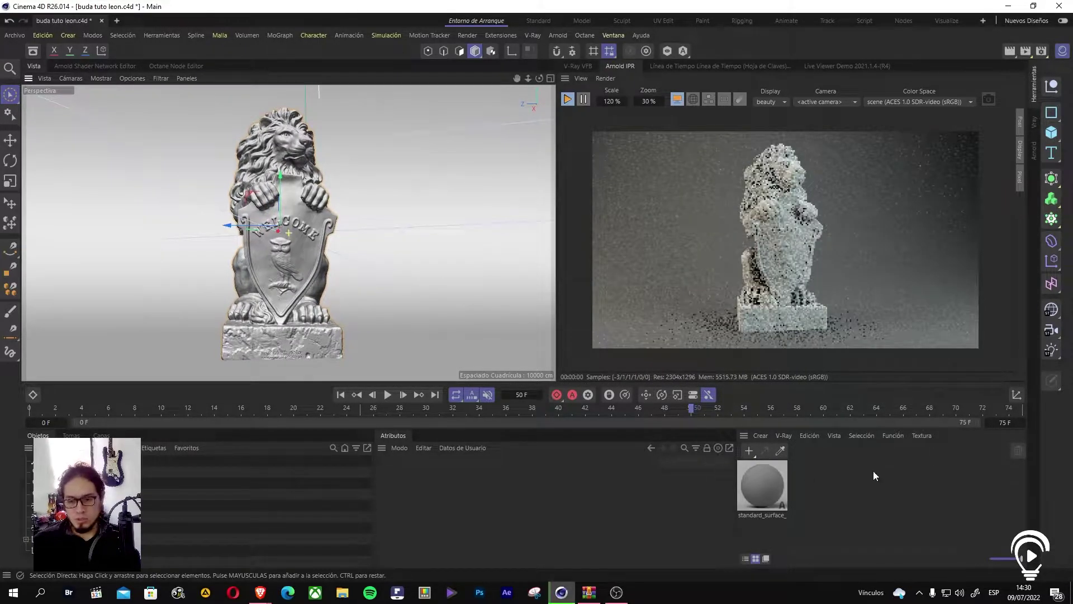
{"action": "left_click", "coordinate": [766, 485]}
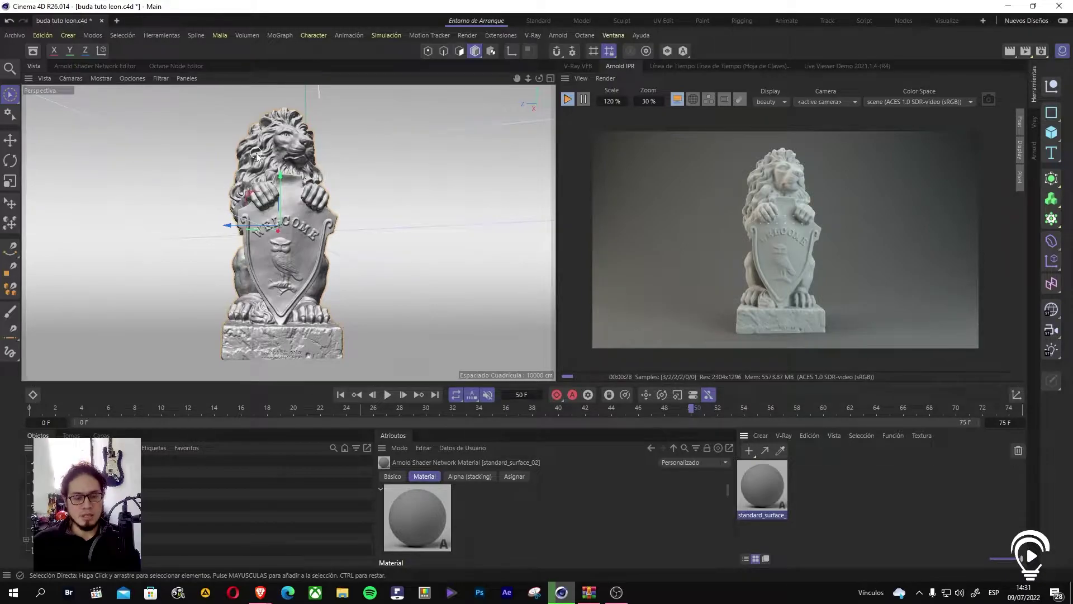
{"action": "left_click_drag", "start_coordinate": [260, 313], "coordinate": [244, 347], "text": "alt"}
{"action": "scroll", "coordinate": [244, 347], "scroll_direction": "up", "scroll_amount": 3}
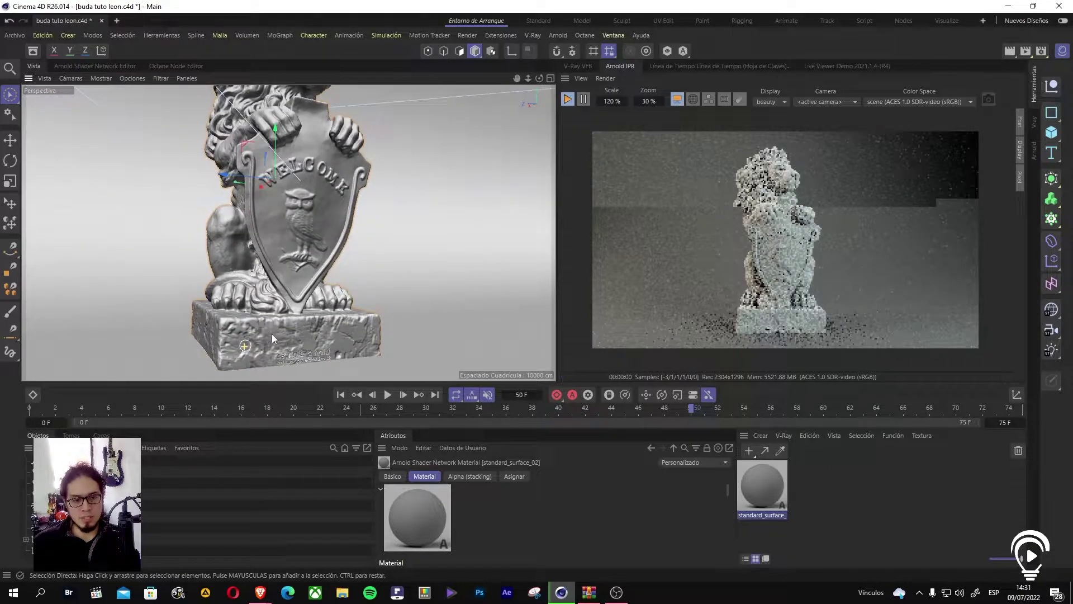
{"action": "scroll", "coordinate": [311, 327], "scroll_direction": "down", "scroll_amount": 2}
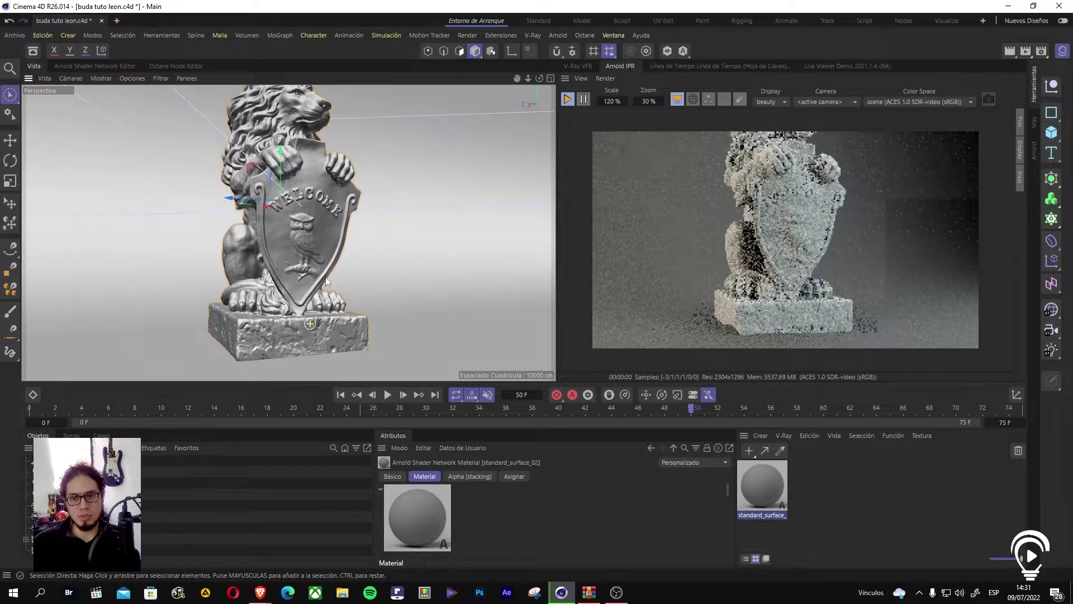
{"action": "middle_click_drag", "start_coordinate": [286, 217], "coordinate": [288, 232], "text": "alt"}
{"action": "mouse_move", "coordinate": [253, 220]}
{"action": "left_mouse_down", "text": "alt"}
{"action": "mouse_move", "coordinate": [210, 214]}
{"action": "mouse_move", "coordinate": [275, 223]}
{"action": "mouse_move", "coordinate": [281, 234]}
{"action": "mouse_move", "coordinate": [269, 230]}
{"action": "left_mouse_up", "text": "alt"}
{"action": "scroll", "coordinate": [267, 214], "scroll_direction": "down", "scroll_amount": 2}
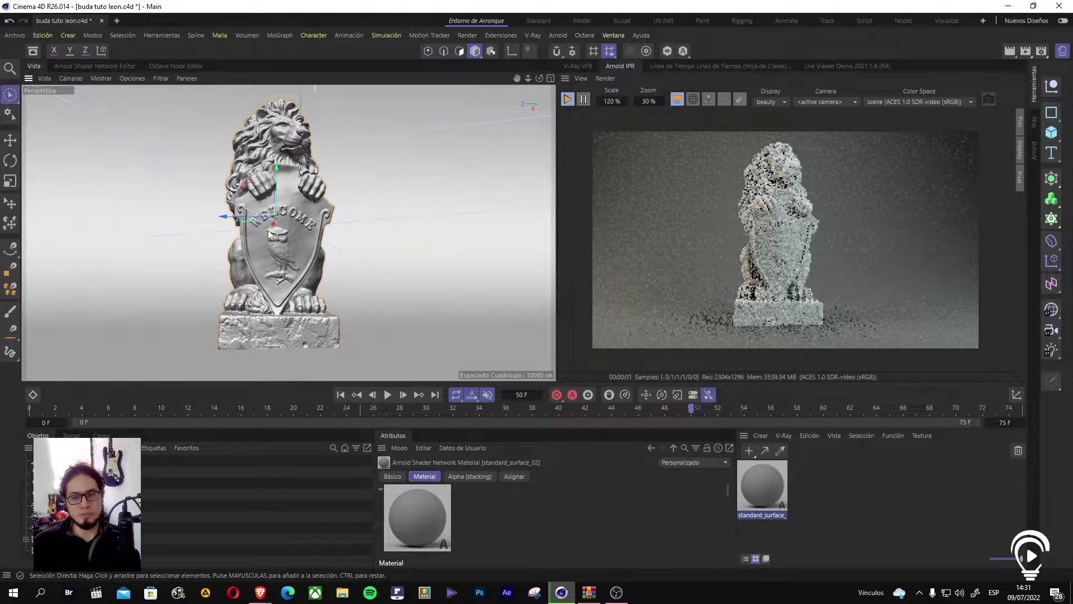
{"action": "left_click_drag", "start_coordinate": [529, 79], "coordinate": [521, 83]}
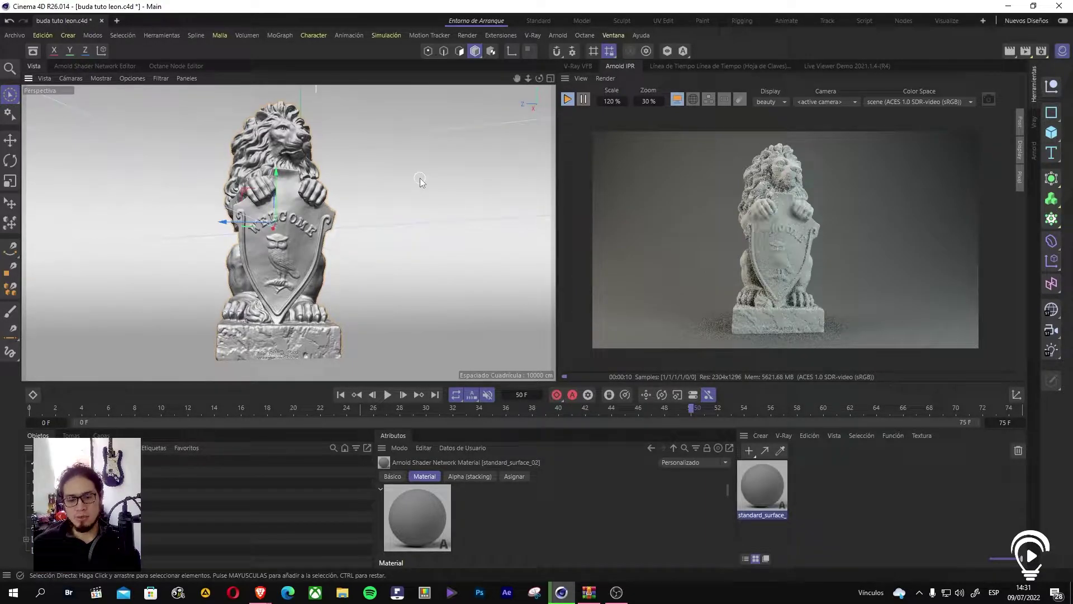
Step: Create a new Arnold standard_surface material
{"action": "left_click", "coordinate": [783, 436]}
{"action": "left_click", "coordinate": [760, 436]}
{"action": "mouse_move", "coordinate": [781, 464]}
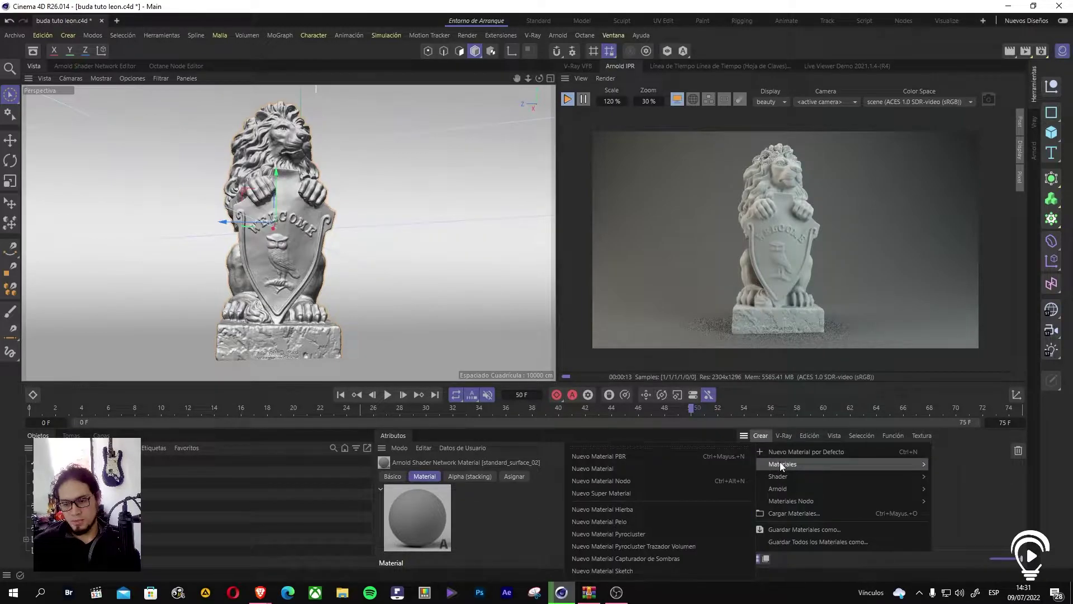
{"action": "mouse_move", "coordinate": [917, 500]}
{"action": "left_click", "coordinate": [945, 530]}
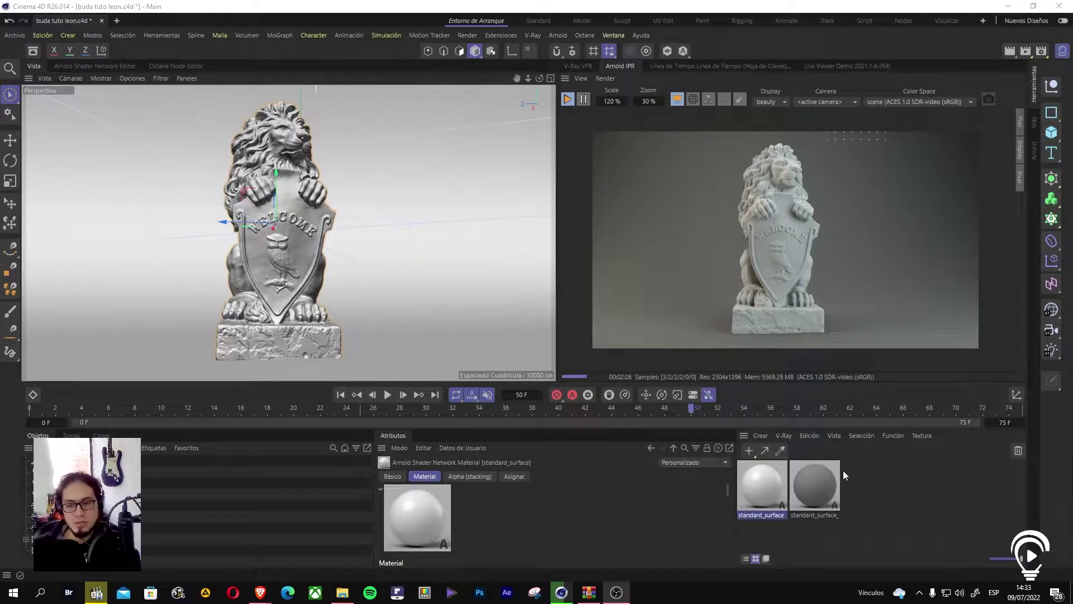
Step: Open the new standard_surface material's shader network from the Material Editor and close the Material Editor
{"action": "double_click", "coordinate": [760, 496]}
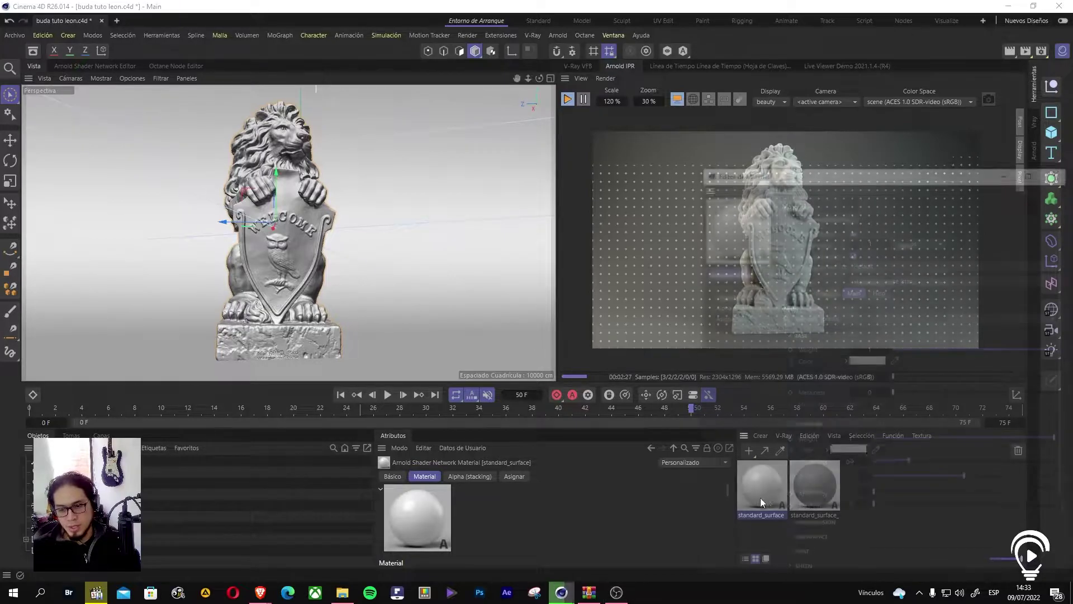
{"action": "left_click_drag", "start_coordinate": [817, 180], "coordinate": [457, 107]}
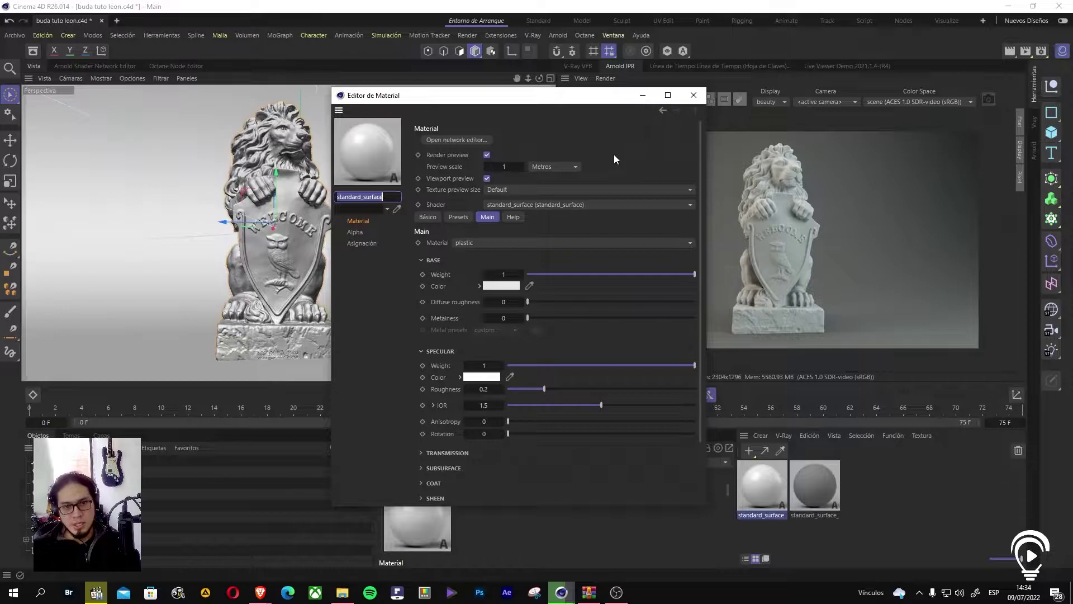
{"action": "left_click_drag", "start_coordinate": [591, 100], "coordinate": [556, 93]}
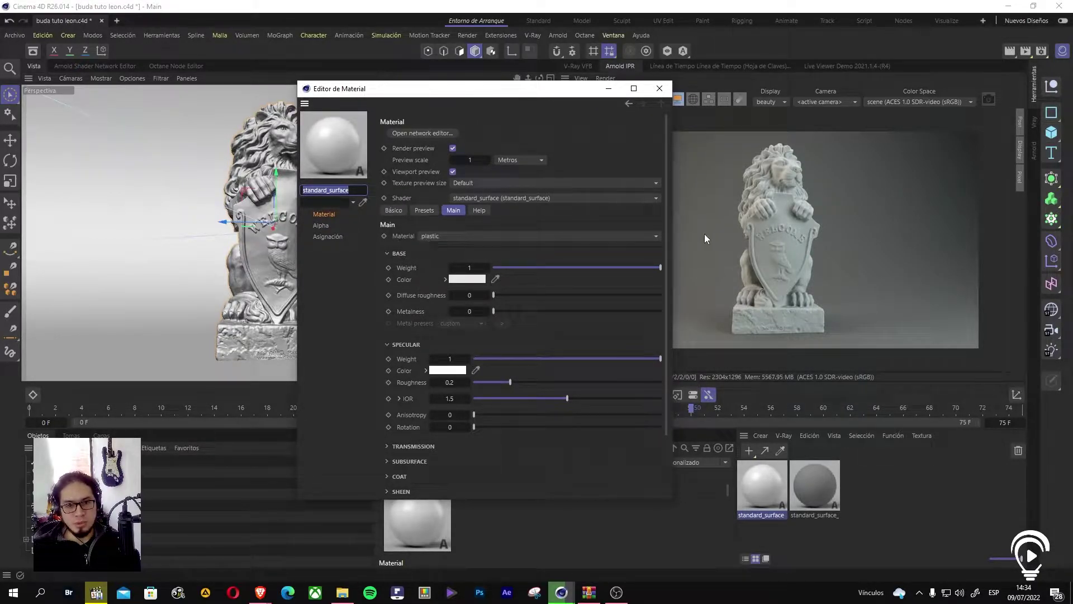
{"action": "left_click_drag", "start_coordinate": [665, 278], "coordinate": [668, 397]}
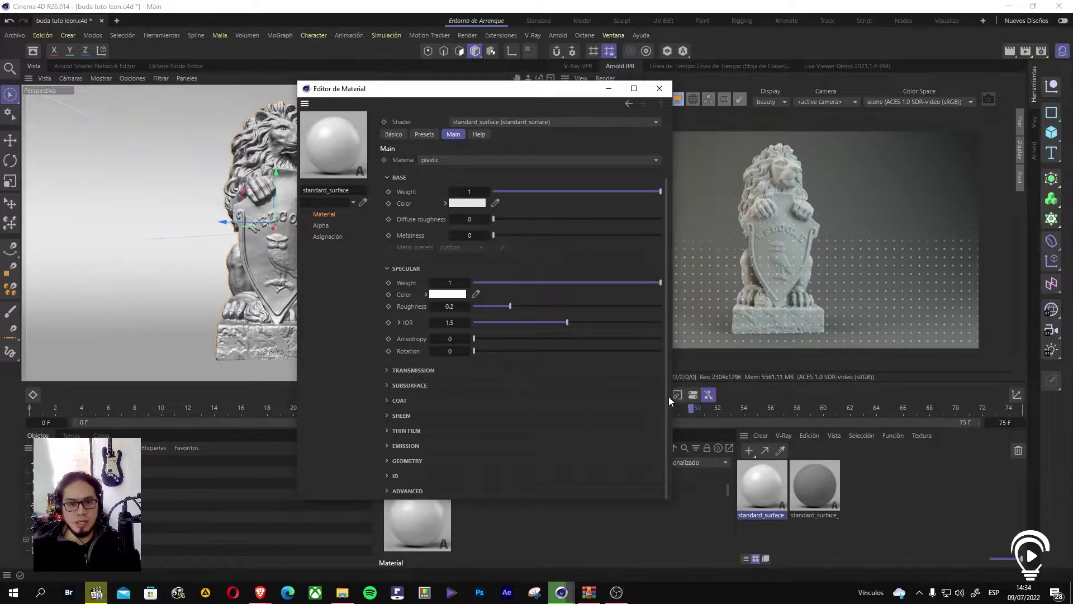
{"action": "scroll", "coordinate": [659, 220], "scroll_direction": "up", "scroll_amount": 3}
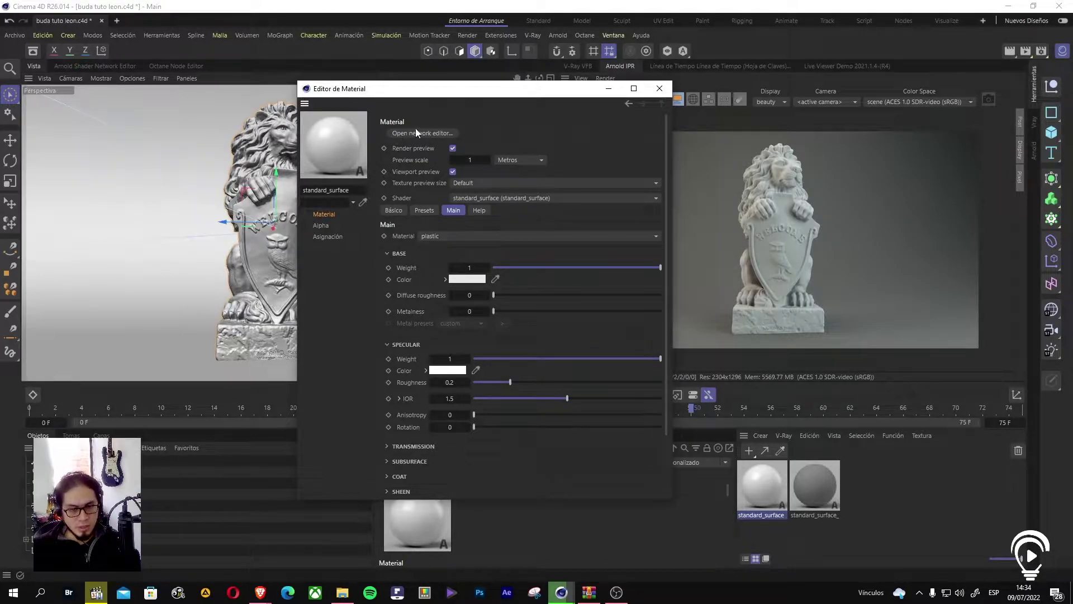
{"action": "left_click", "coordinate": [442, 133]}
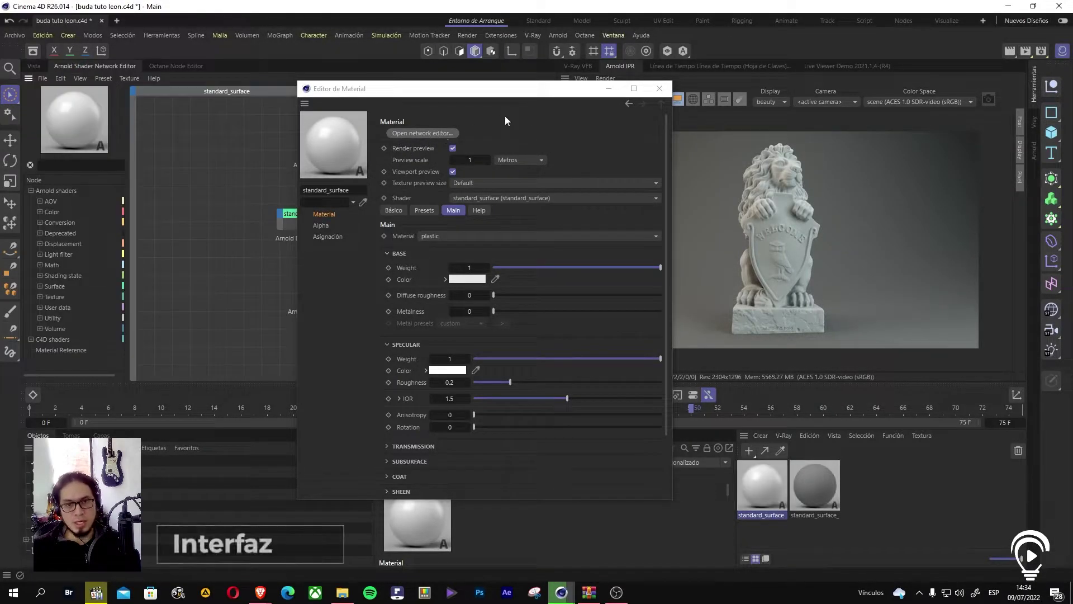
{"action": "left_click", "coordinate": [659, 89]}
Step: Undock the Arnold Shader Network Editor into a floating window and enlarge it
{"action": "right_click", "coordinate": [61, 66]}
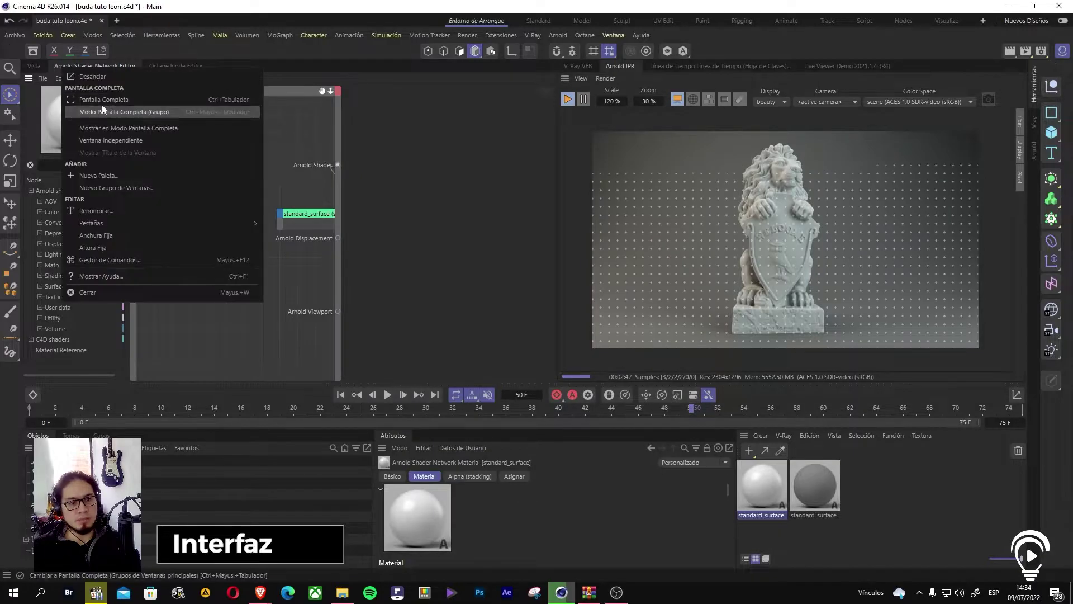
{"action": "left_click", "coordinate": [89, 79]}
{"action": "left_click_drag", "start_coordinate": [152, 65], "coordinate": [387, 128]}
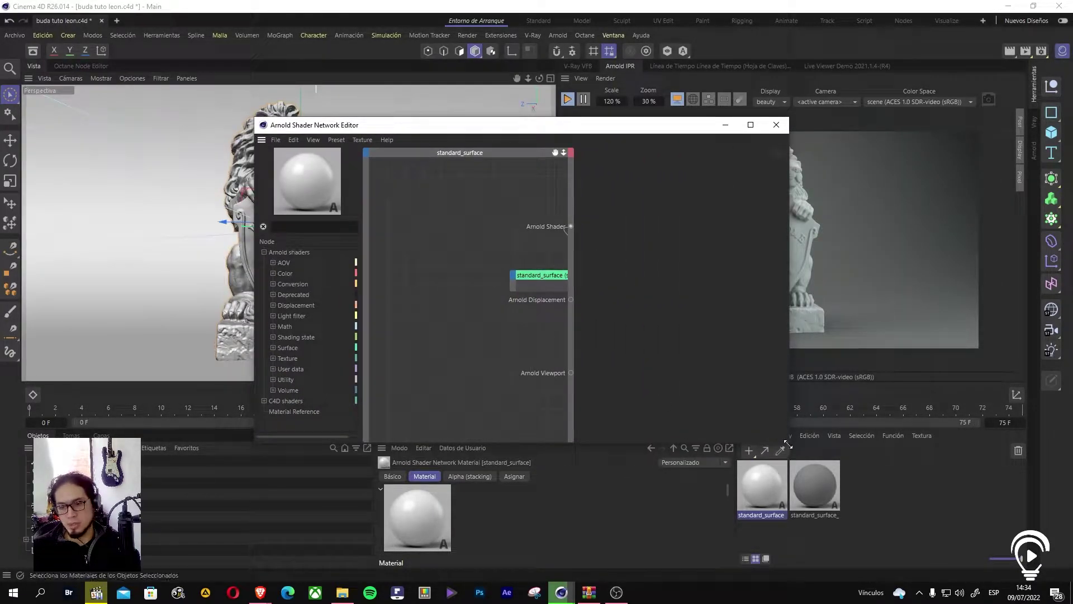
{"action": "left_click_drag", "start_coordinate": [788, 452], "coordinate": [944, 511]}
{"action": "left_click_drag", "start_coordinate": [614, 310], "coordinate": [523, 320]}
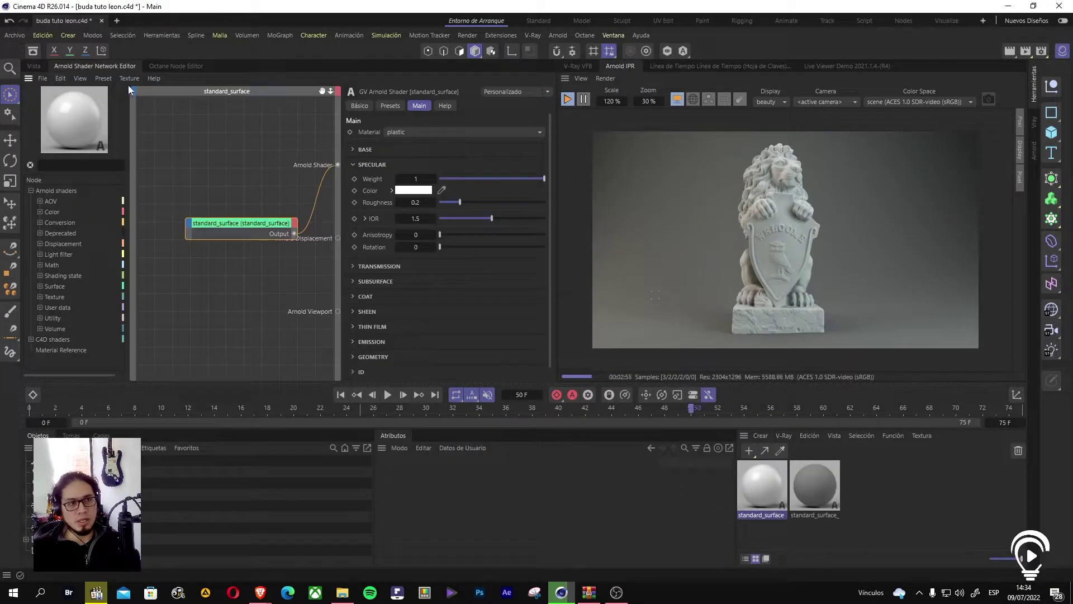
Step: Widen and heighten the docked Arnold Shader Network Editor and give its node graph more width
{"action": "left_click", "coordinate": [37, 66]}
{"action": "left_click", "coordinate": [96, 70]}
{"action": "left_click_drag", "start_coordinate": [556, 199], "coordinate": [581, 199]}
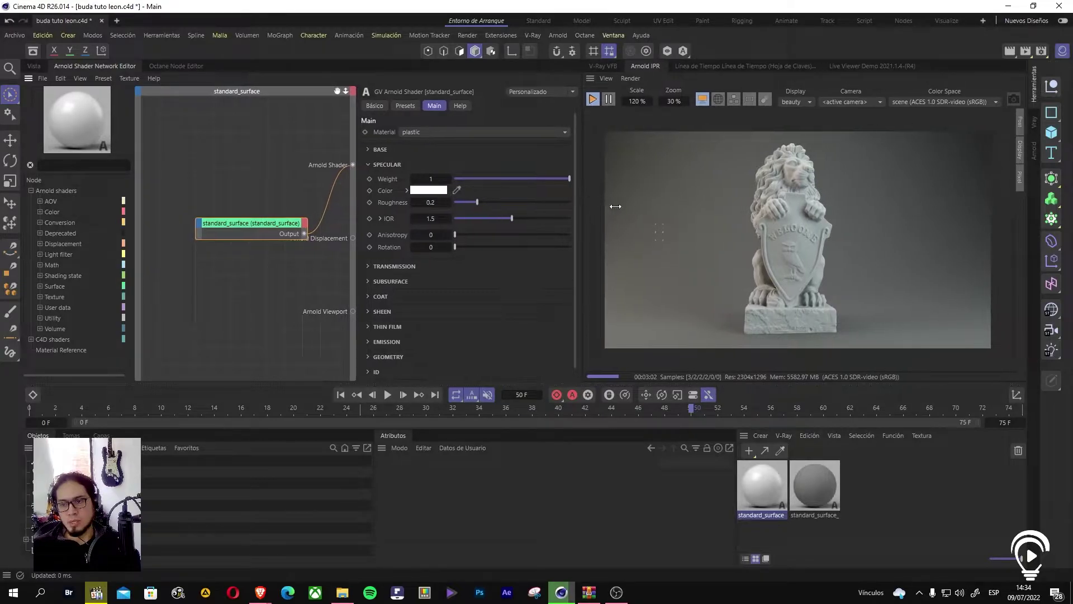
{"action": "left_click_drag", "start_coordinate": [295, 382], "coordinate": [294, 402]}
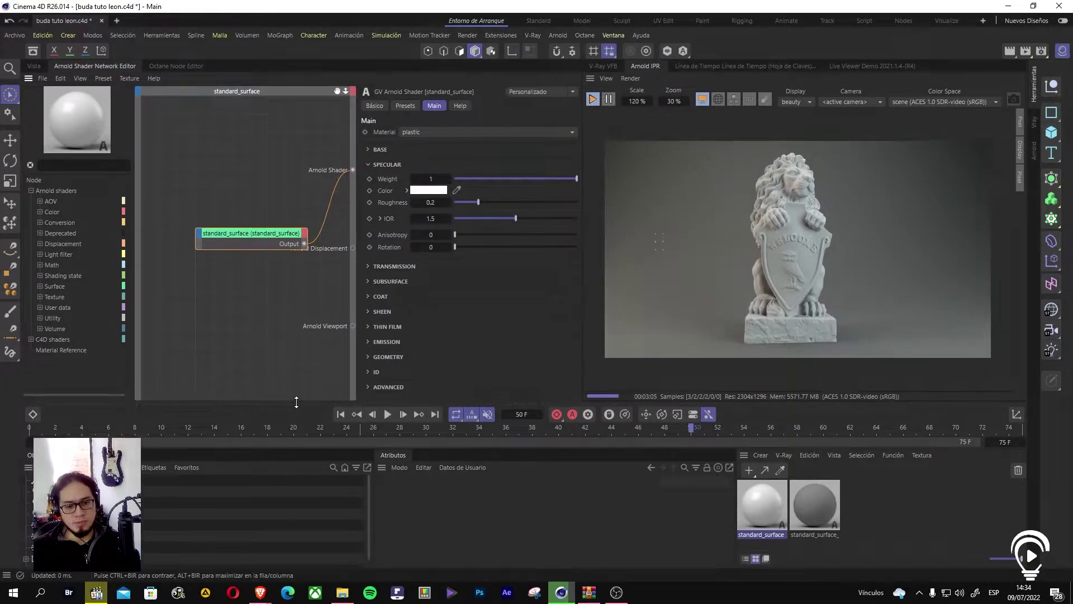
{"action": "left_click_drag", "start_coordinate": [358, 305], "coordinate": [385, 315]}
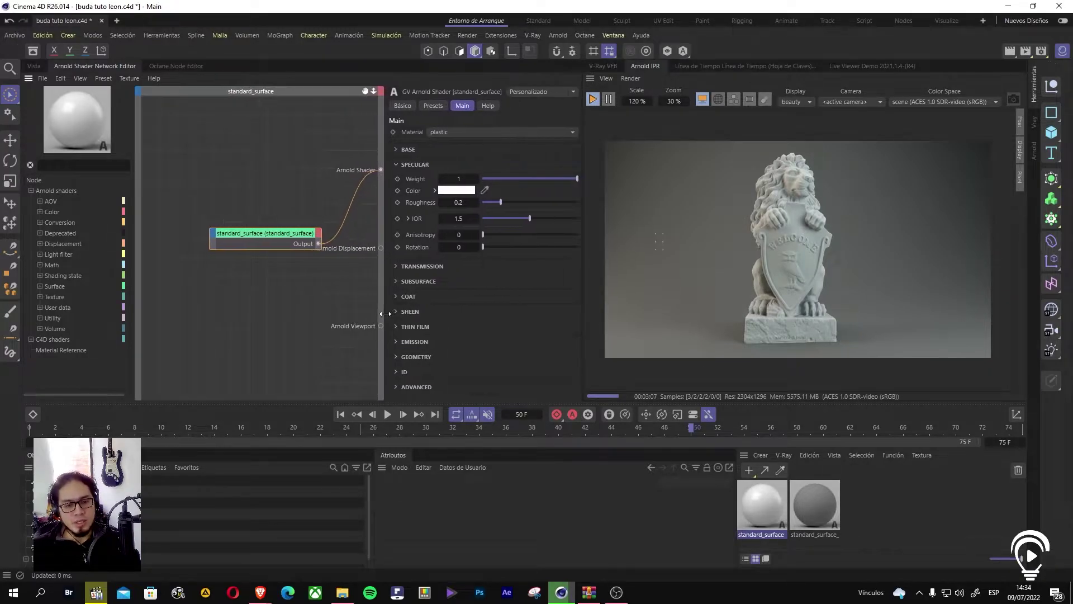
Step: Look over the Arnold shader categories, the material preview and the standard_surface node in the network graph
{"action": "left_click_drag", "start_coordinate": [250, 231], "coordinate": [244, 231]}
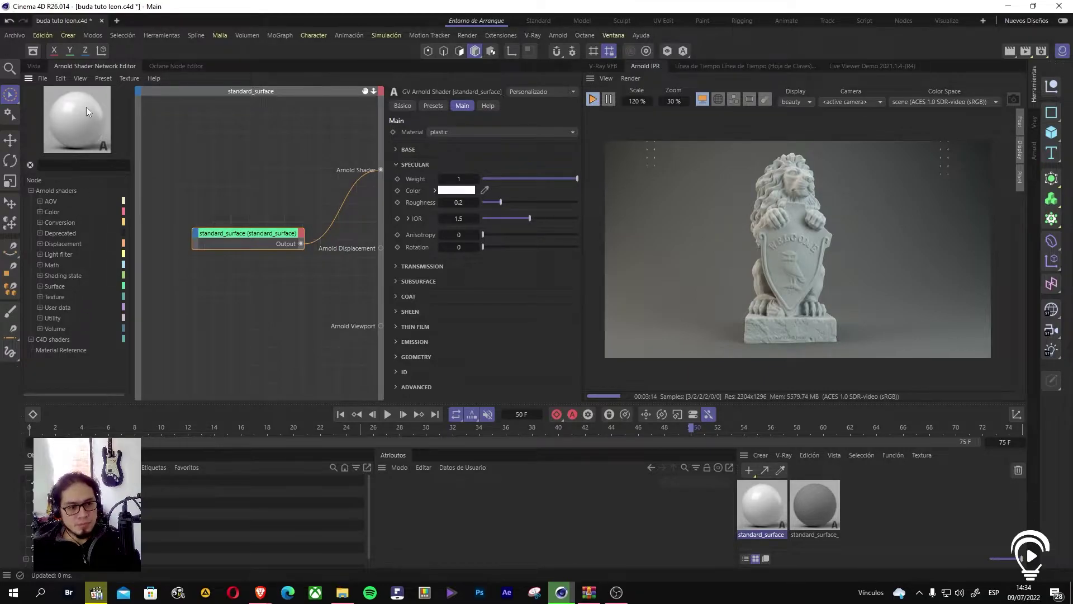
{"action": "left_click", "coordinate": [31, 191]}
{"action": "left_click", "coordinate": [31, 191]}
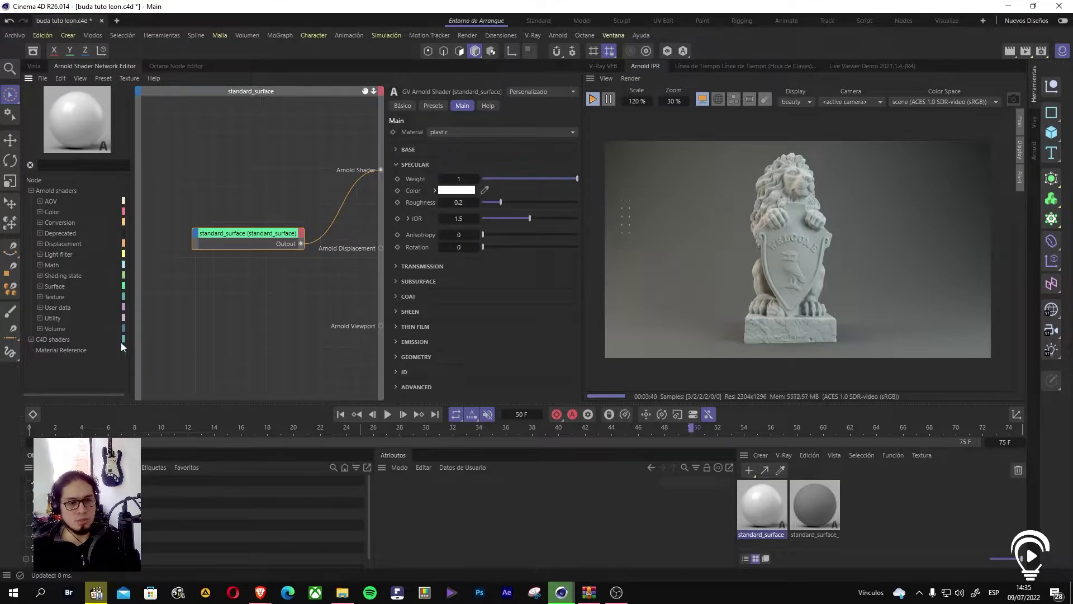
{"action": "left_click_drag", "start_coordinate": [266, 236], "coordinate": [283, 222]}
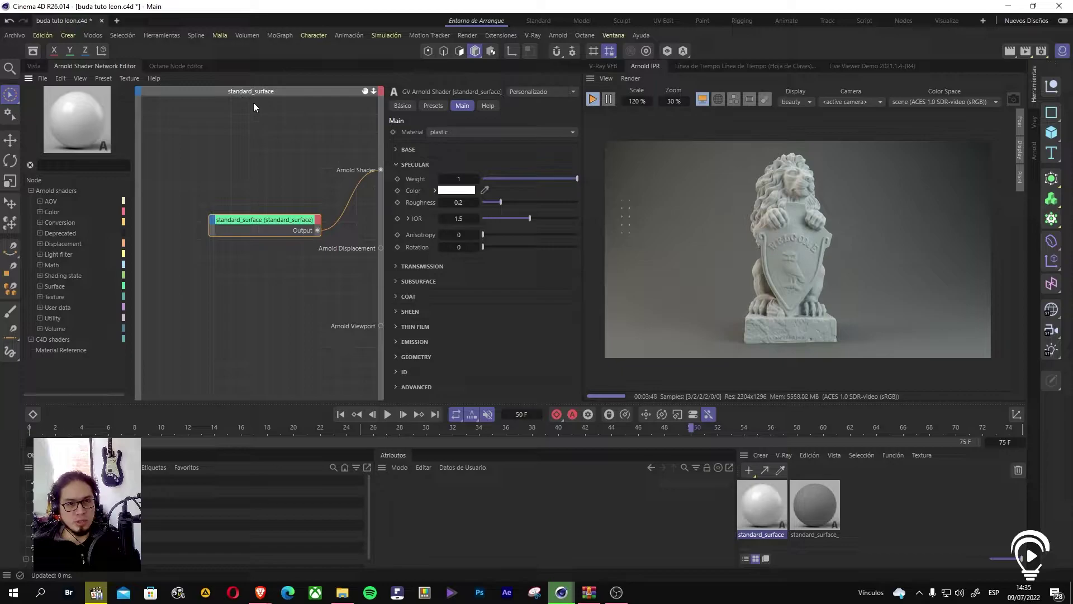
{"action": "mouse_move", "coordinate": [292, 221]}
{"action": "left_mouse_down"}
{"action": "mouse_move", "coordinate": [311, 169]}
{"action": "mouse_move", "coordinate": [301, 236]}
{"action": "left_mouse_up"}
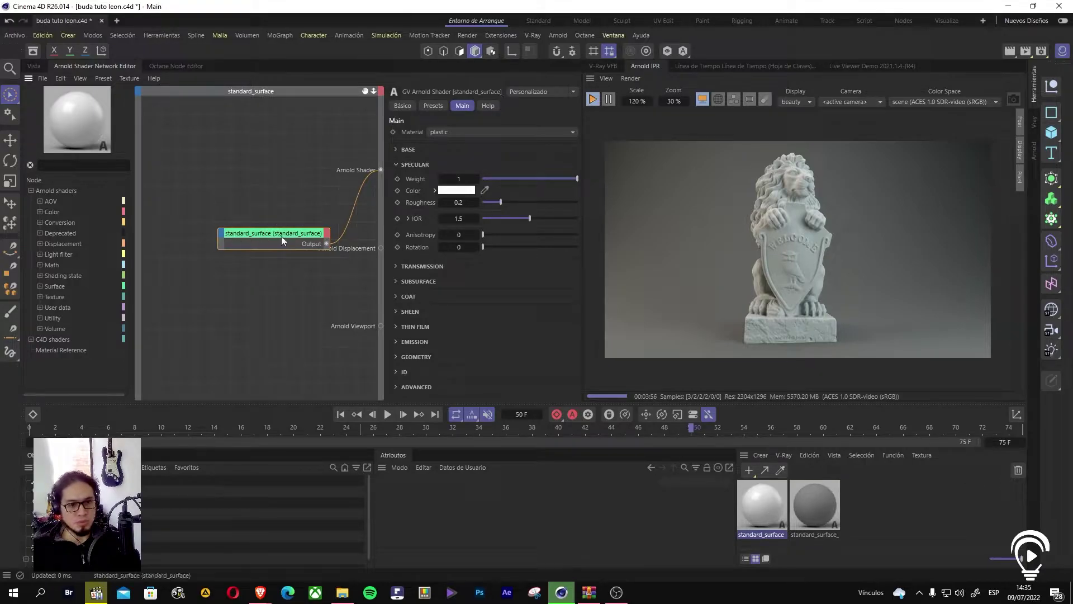
{"action": "left_click_drag", "start_coordinate": [300, 241], "coordinate": [285, 237]}
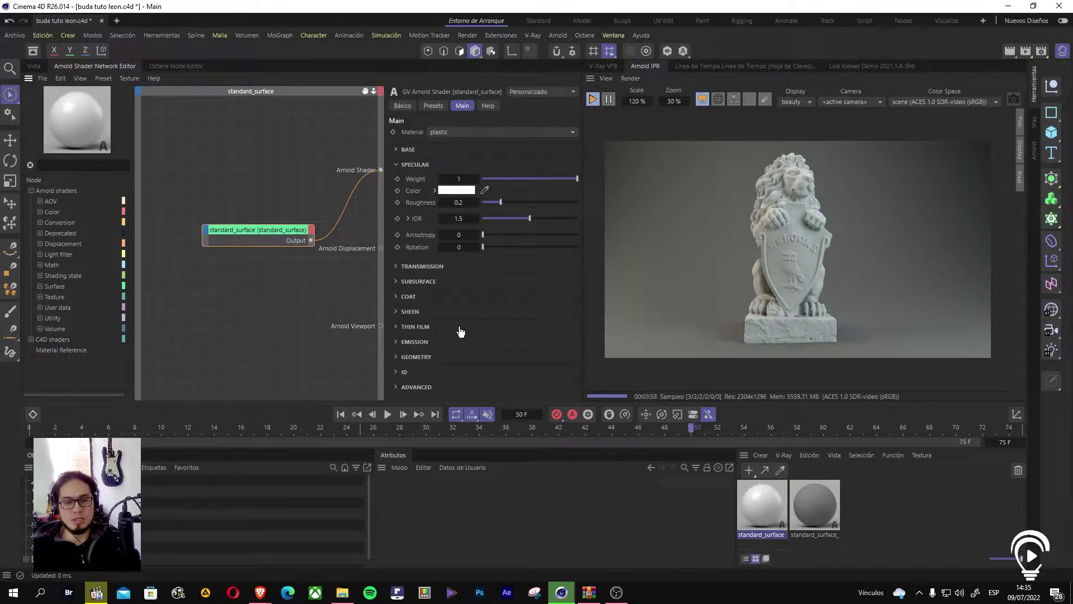
Step: Compare the standard_surface node's collapsed parameter groups with the same groups in the Material Editor
{"action": "left_click", "coordinate": [396, 165]}
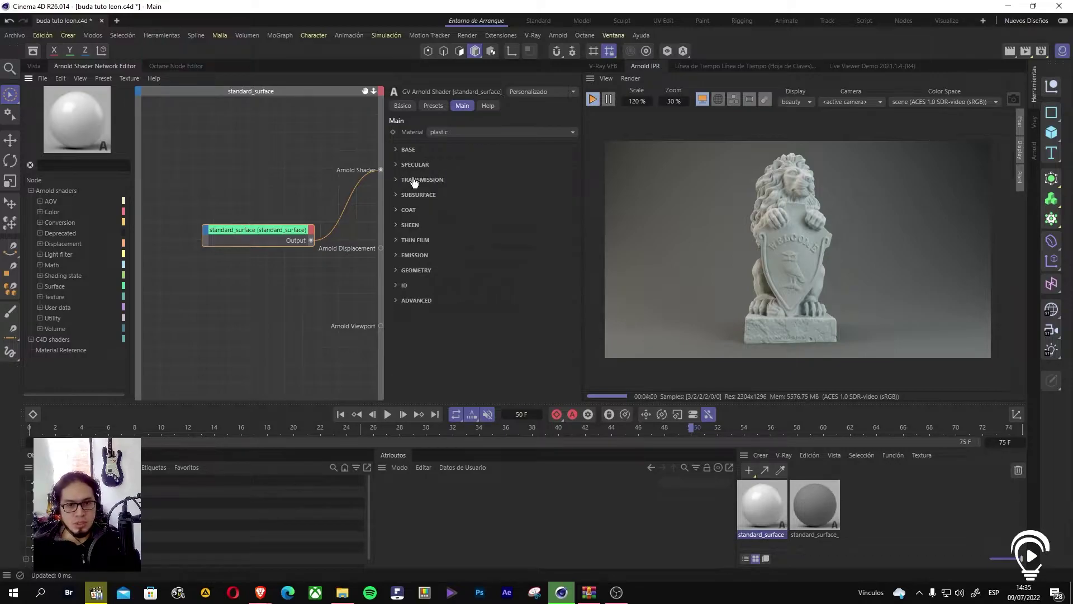
{"action": "left_click", "coordinate": [760, 506]}
{"action": "double_click", "coordinate": [761, 505]}
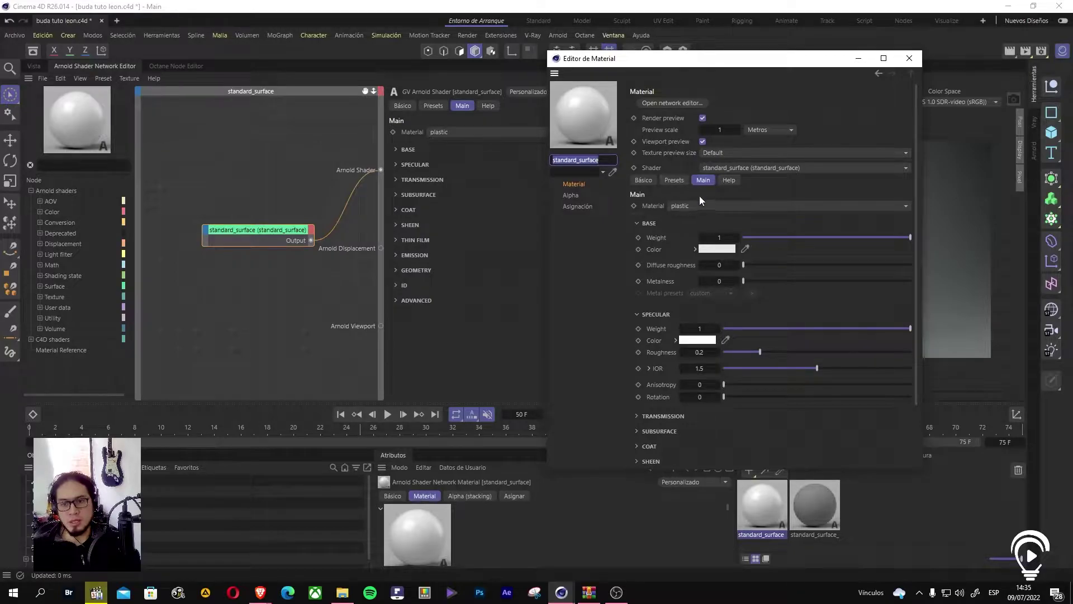
{"action": "left_click", "coordinate": [640, 223]}
{"action": "left_click", "coordinate": [640, 238]}
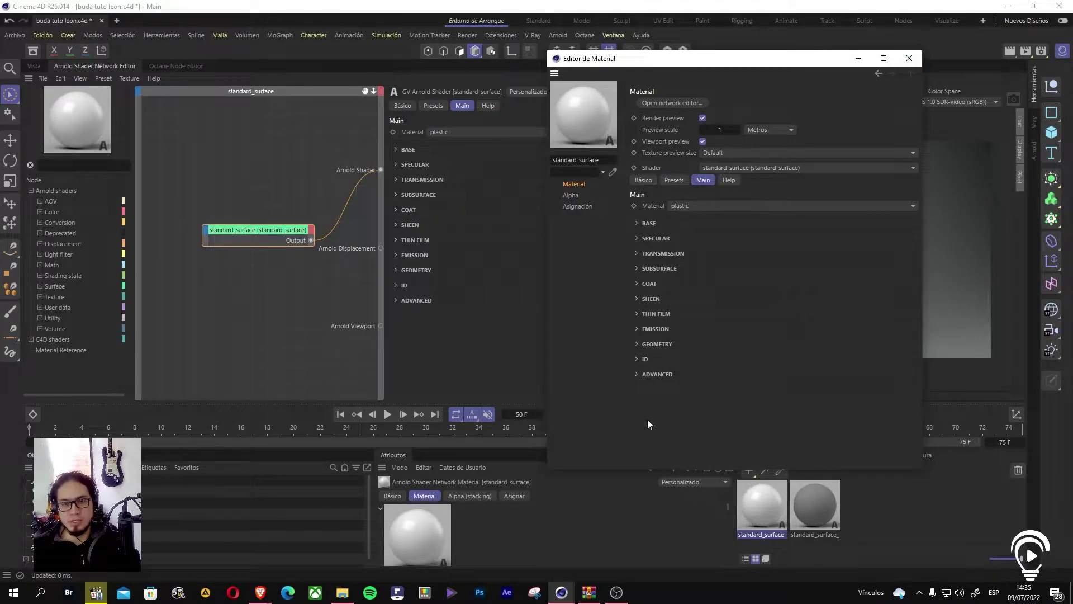
{"action": "left_click", "coordinate": [909, 58]}
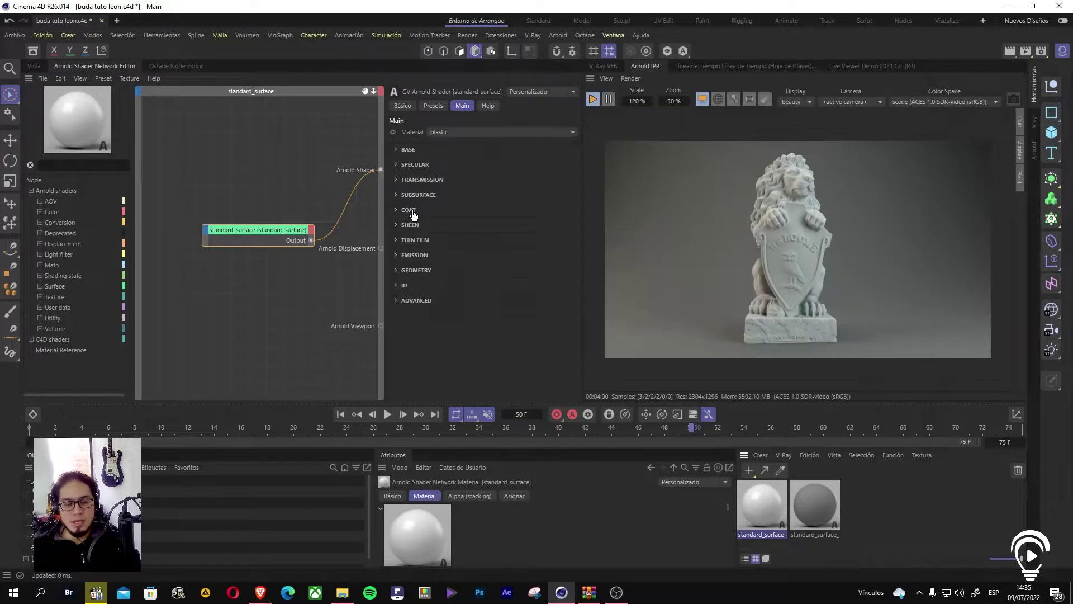
Step: Switch the standard_surface node's material type to metal, to glass and finally to custom
{"action": "left_click_drag", "start_coordinate": [280, 233], "coordinate": [278, 225]}
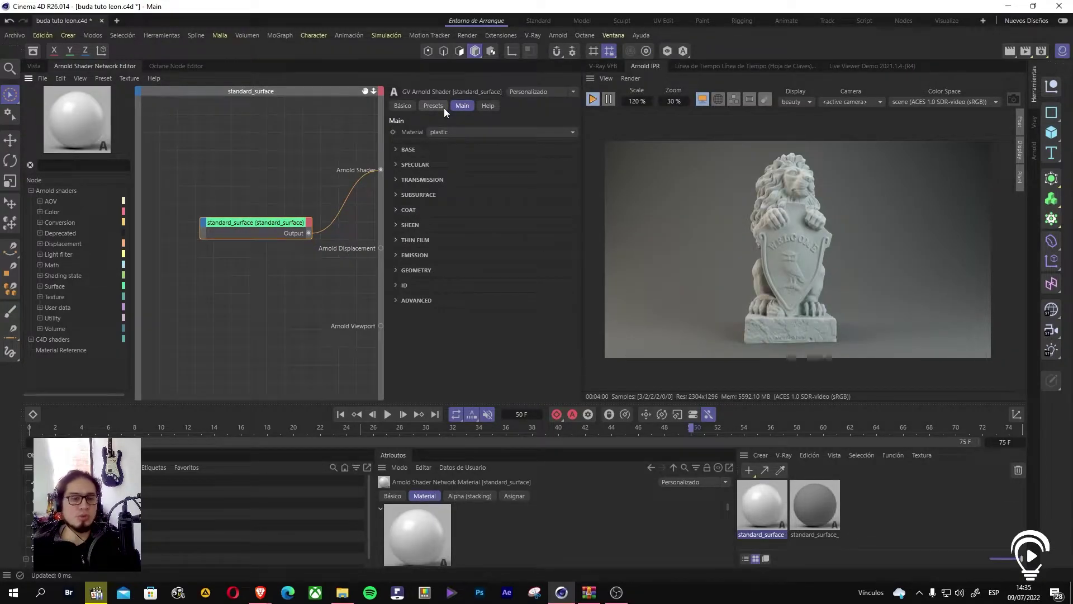
{"action": "left_click_drag", "start_coordinate": [272, 222], "coordinate": [290, 222]}
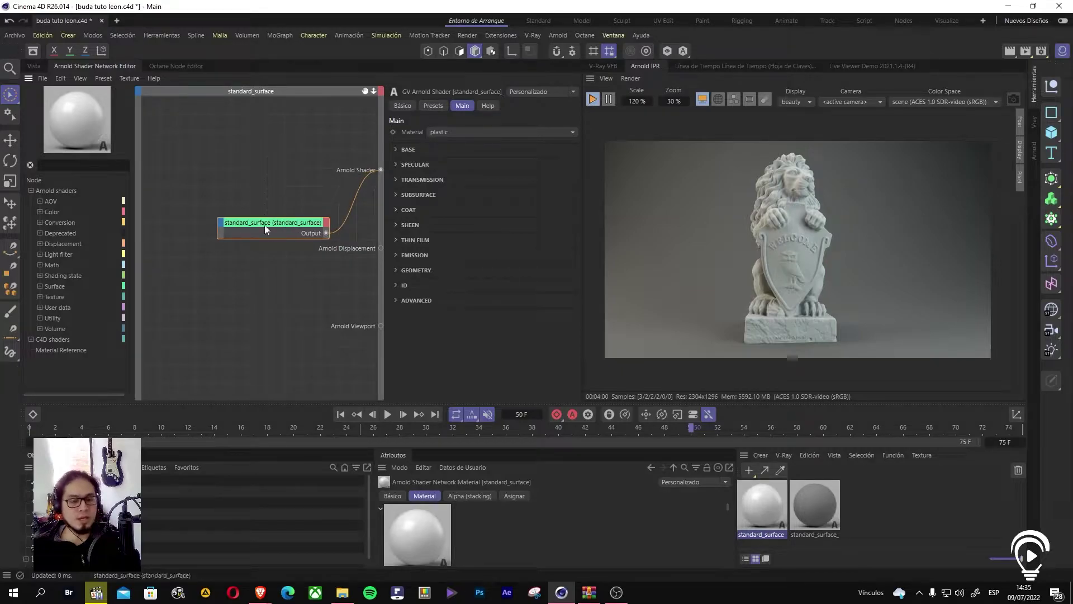
{"action": "left_click", "coordinate": [266, 225]}
{"action": "left_click_drag", "start_coordinate": [307, 217], "coordinate": [307, 207]}
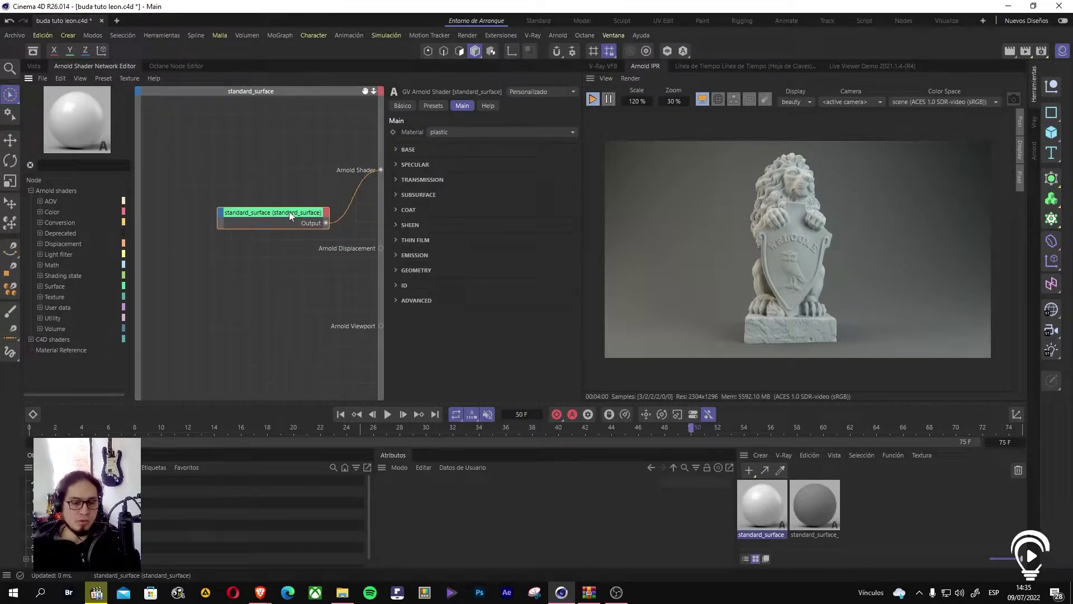
{"action": "left_click", "coordinate": [452, 133]}
{"action": "left_click", "coordinate": [470, 174]}
{"action": "left_click", "coordinate": [453, 131]}
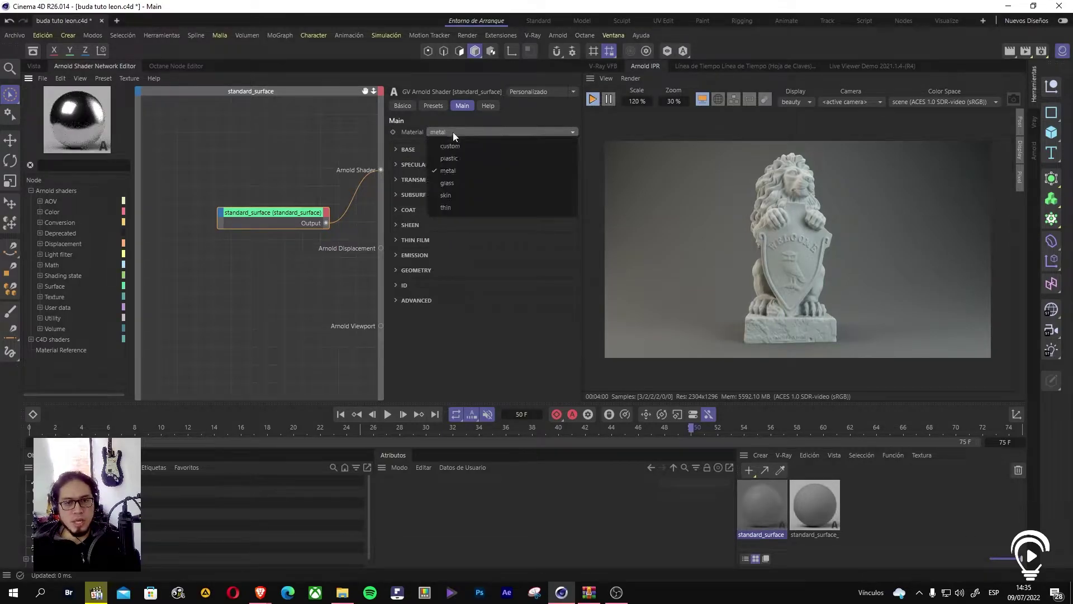
{"action": "left_click", "coordinate": [461, 182]}
{"action": "left_click", "coordinate": [459, 132]}
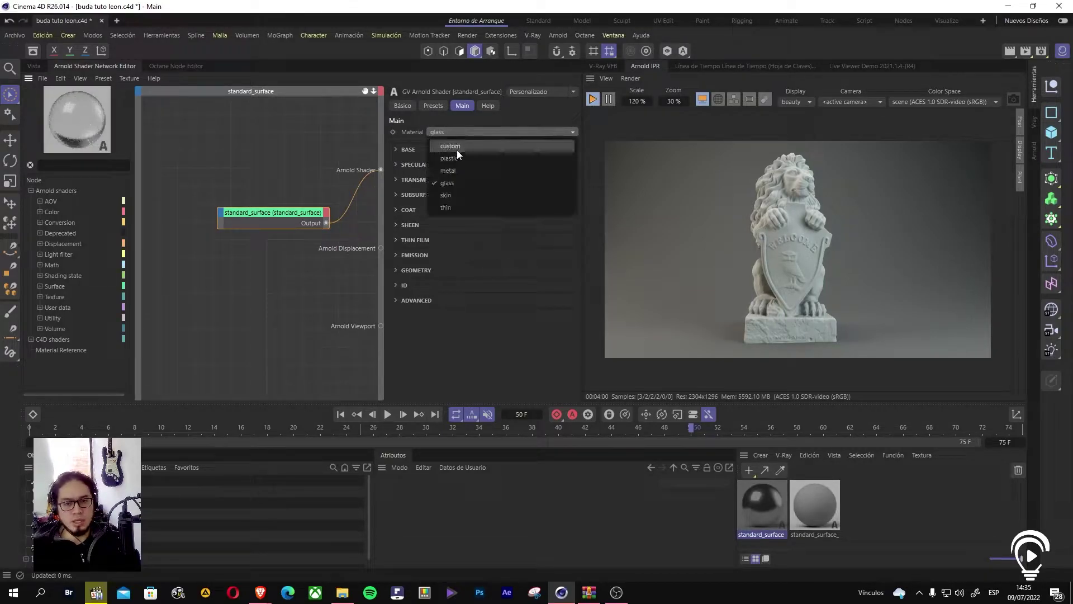
{"action": "left_click", "coordinate": [458, 149]}
{"action": "left_click_drag", "start_coordinate": [297, 210], "coordinate": [305, 209]}
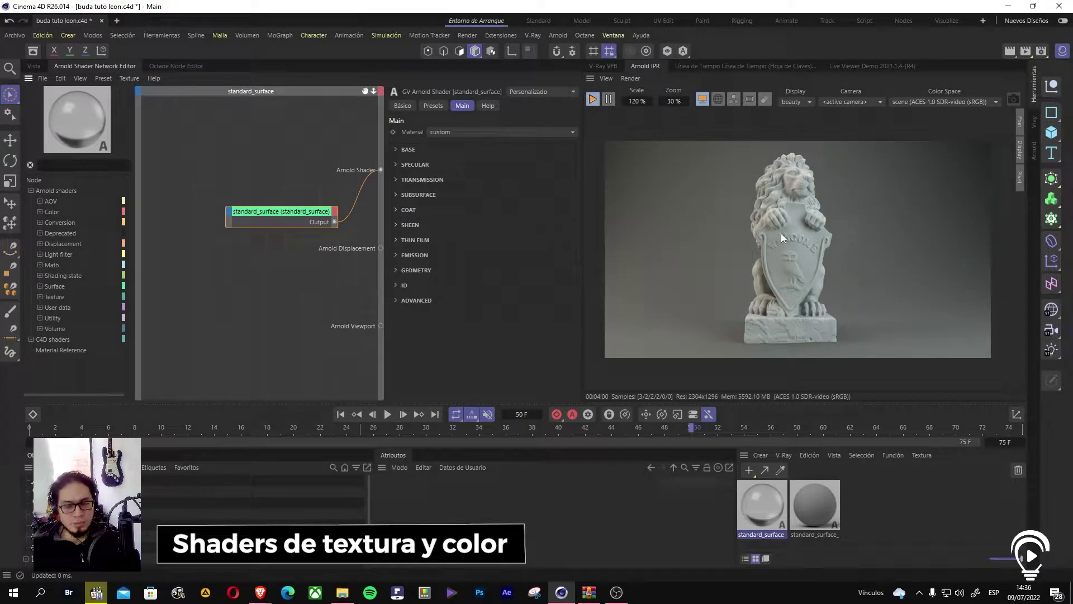
{"action": "mouse_move", "coordinate": [315, 226]}
{"action": "left_mouse_down"}
{"action": "mouse_move", "coordinate": [323, 219]}
{"action": "mouse_move", "coordinate": [303, 216]}
{"action": "left_mouse_up"}
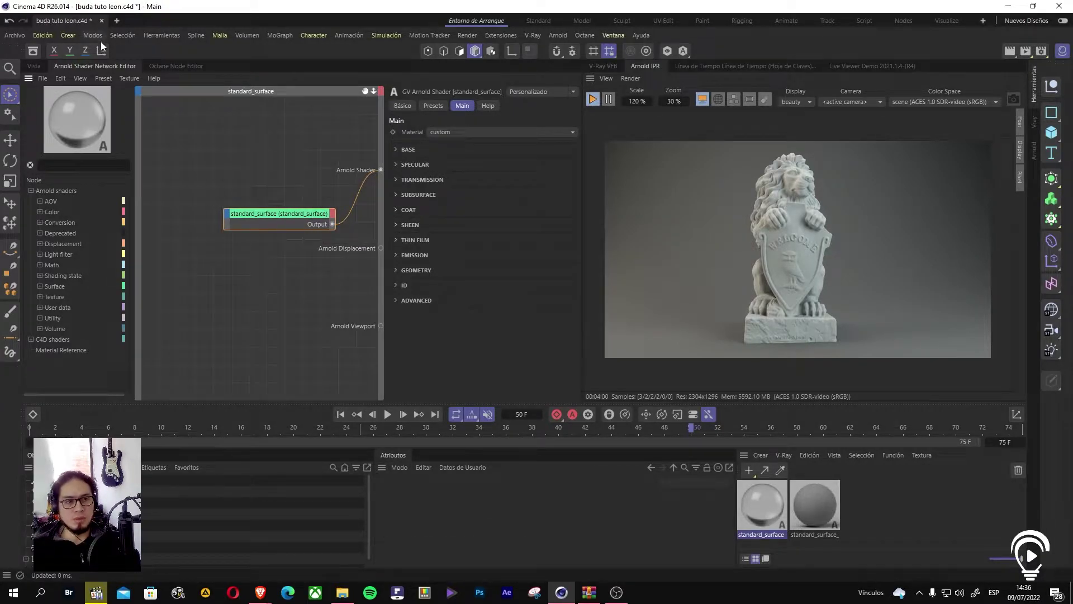
{"action": "left_click", "coordinate": [34, 65]}
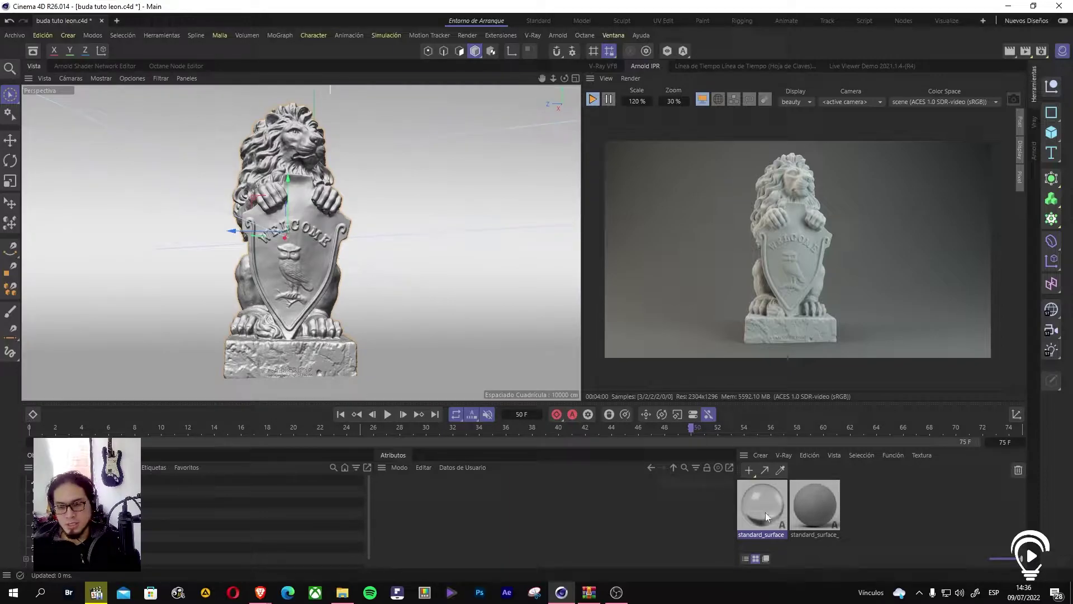
{"action": "left_click", "coordinate": [141, 66]}
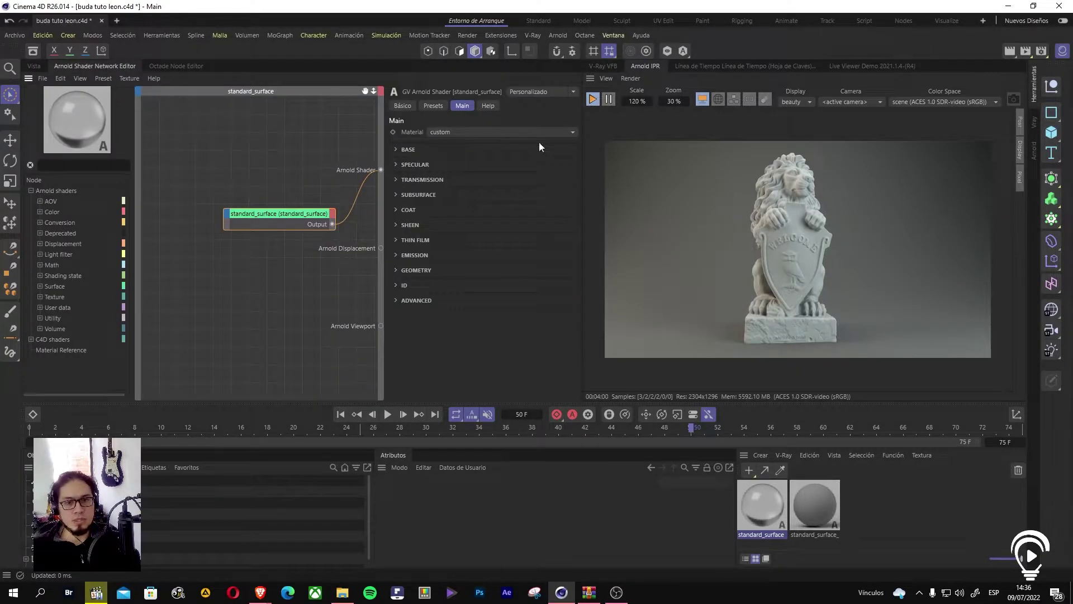
Step: Set the standard_surface node's material type to plastic
{"action": "left_click", "coordinate": [487, 133]}
{"action": "left_click", "coordinate": [469, 152]}
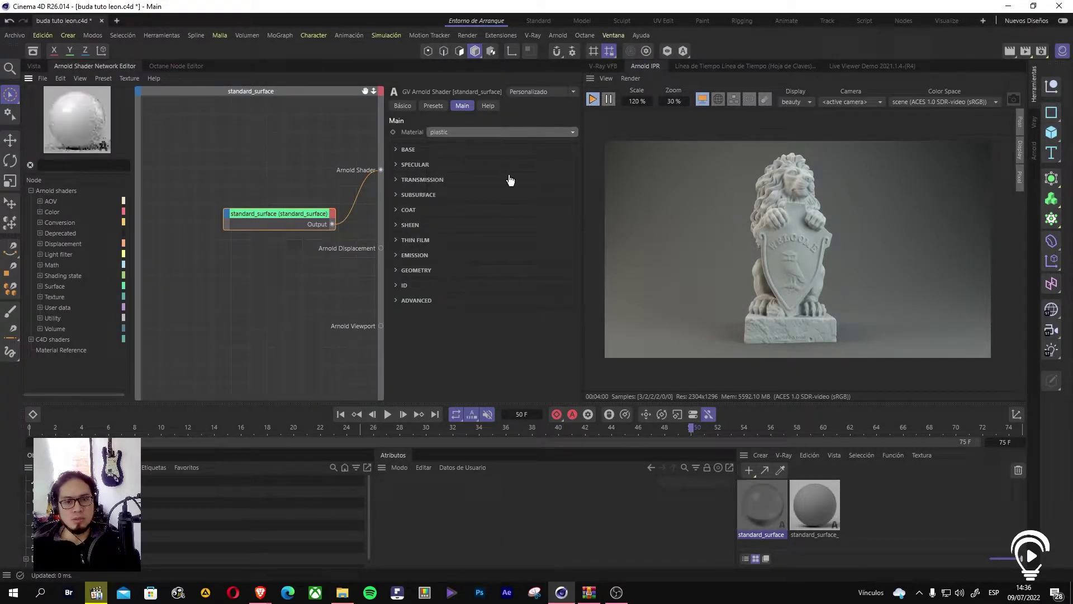
{"action": "left_click", "coordinate": [459, 133]}
{"action": "left_click", "coordinate": [36, 64]}
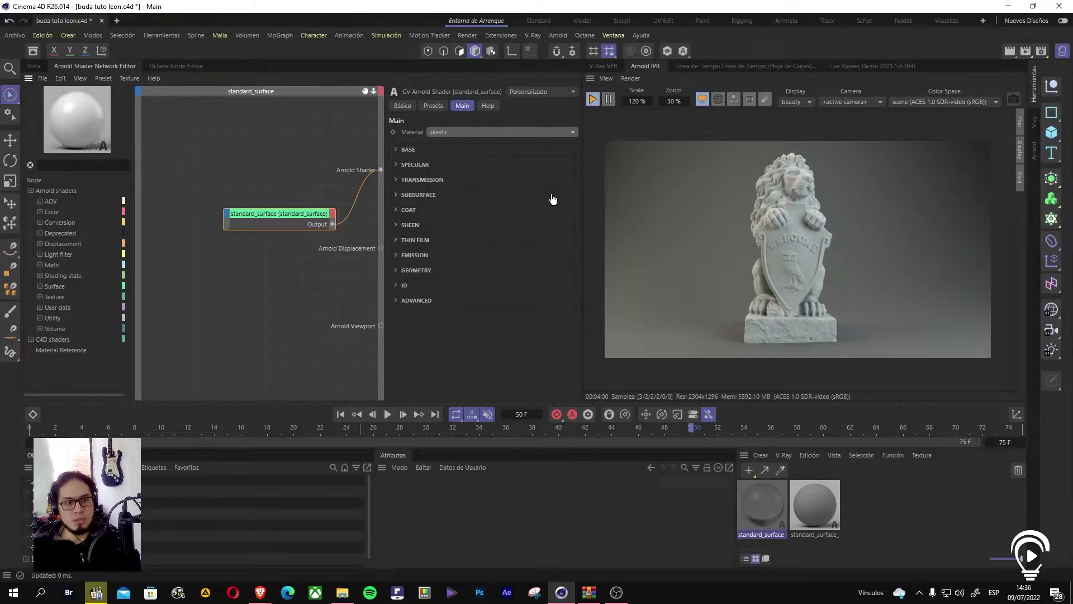
Step: Apply the plastic standard_surface material to the lion statue in place of its current one
{"action": "left_click", "coordinate": [36, 65]}
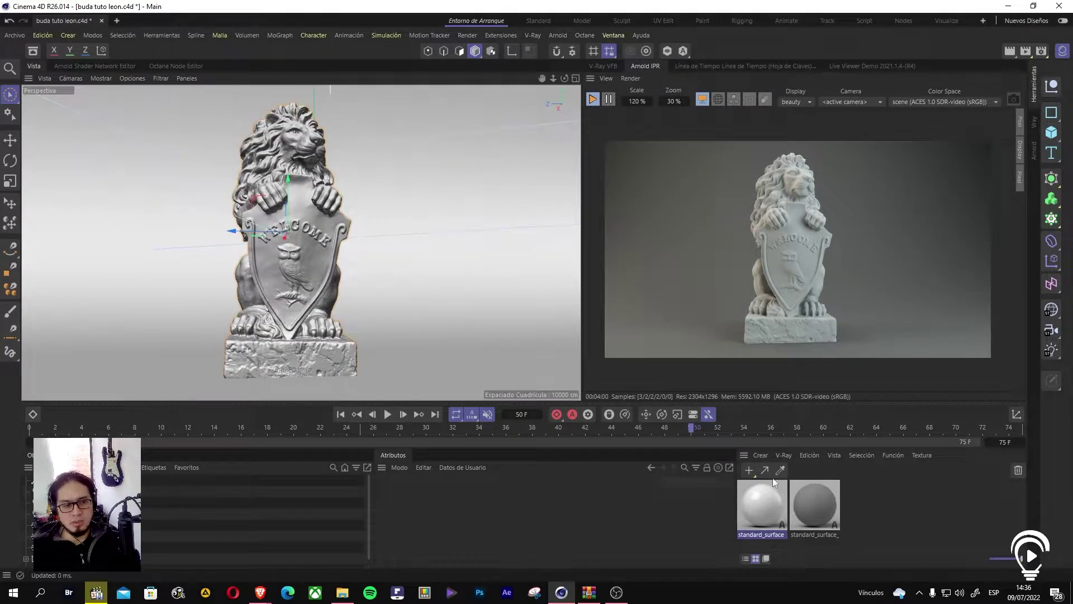
{"action": "left_click", "coordinate": [114, 503]}
{"action": "key", "text": "Delete"}
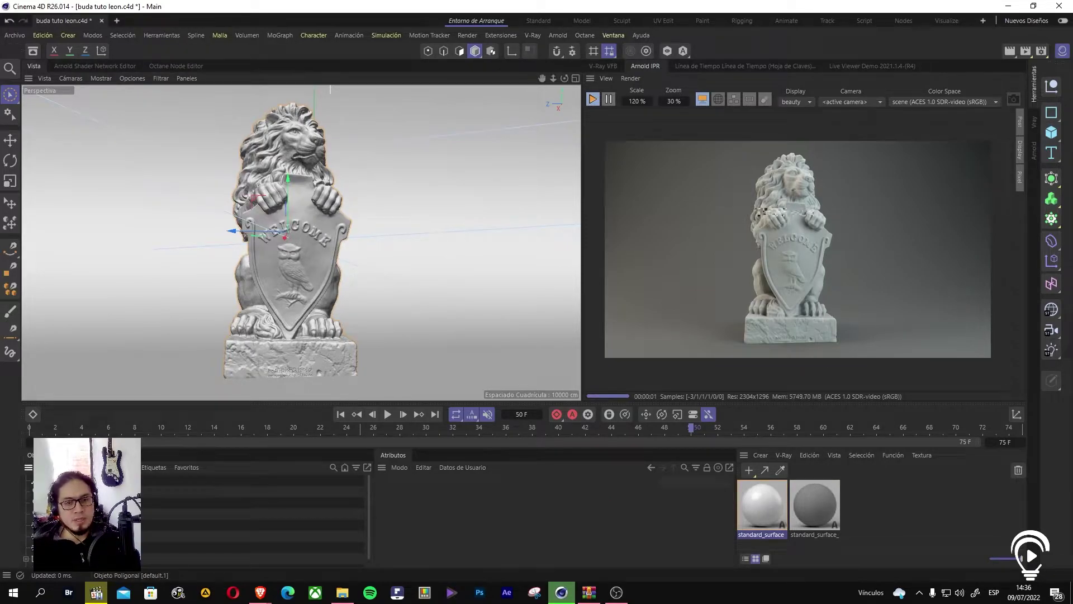
Step: Set the specular weight of the standard_surface node to 0
{"action": "left_click", "coordinate": [105, 65]}
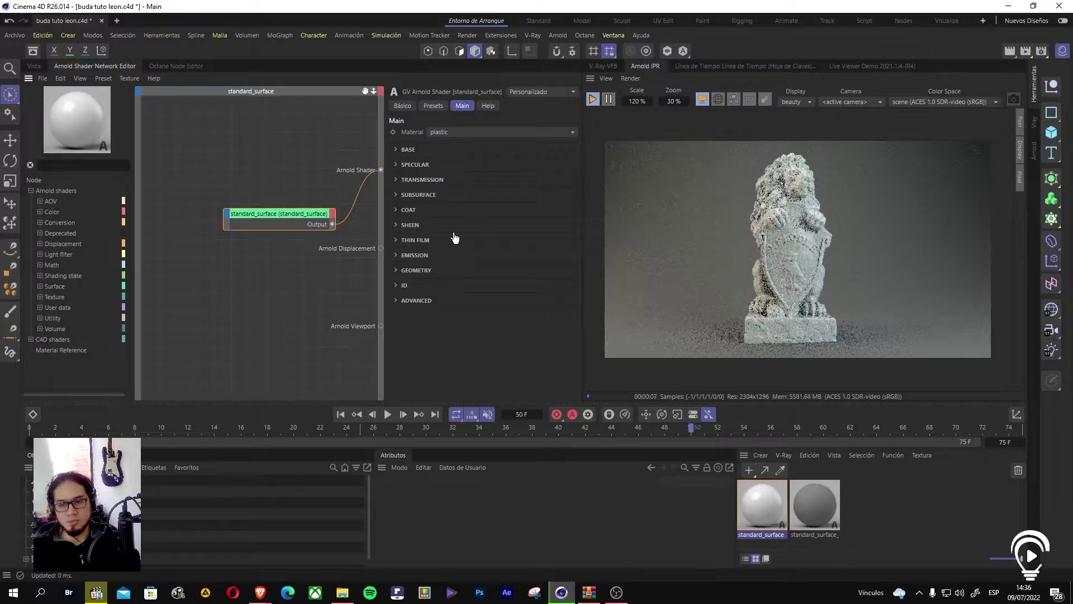
{"action": "left_click", "coordinate": [397, 166]}
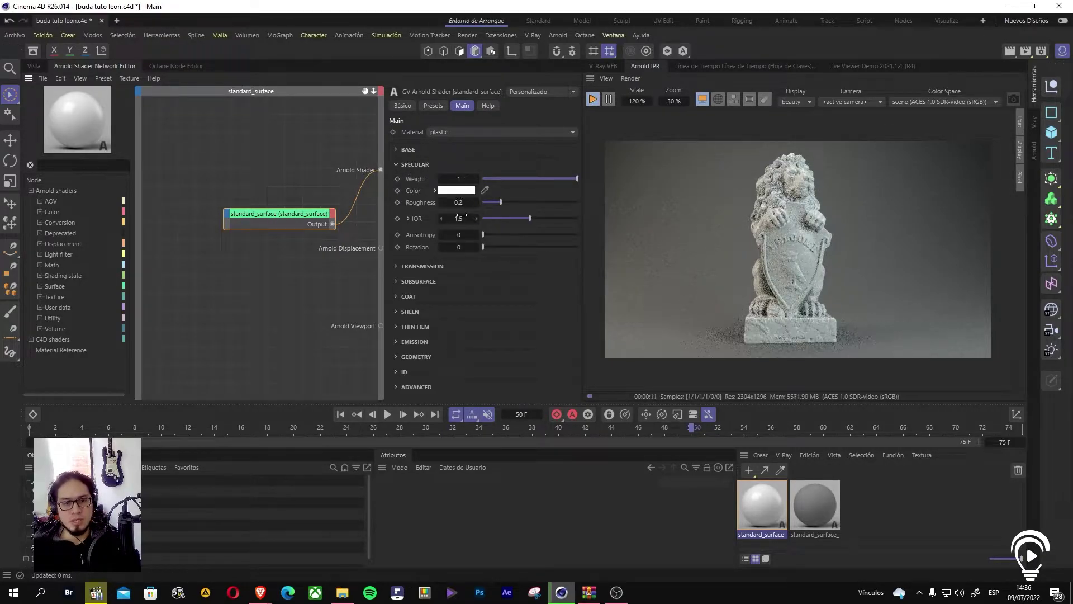
{"action": "type", "text": "0"}
{"action": "key", "text": "Return"}
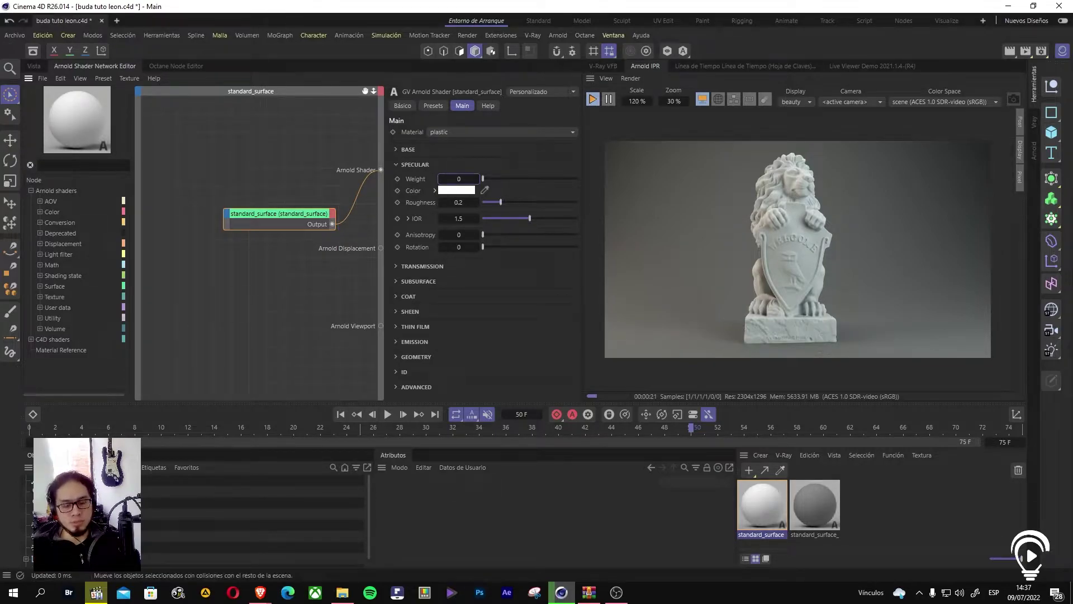
Step: Filter the Arnold shader list for IMAGE
{"action": "left_click", "coordinate": [93, 165]}
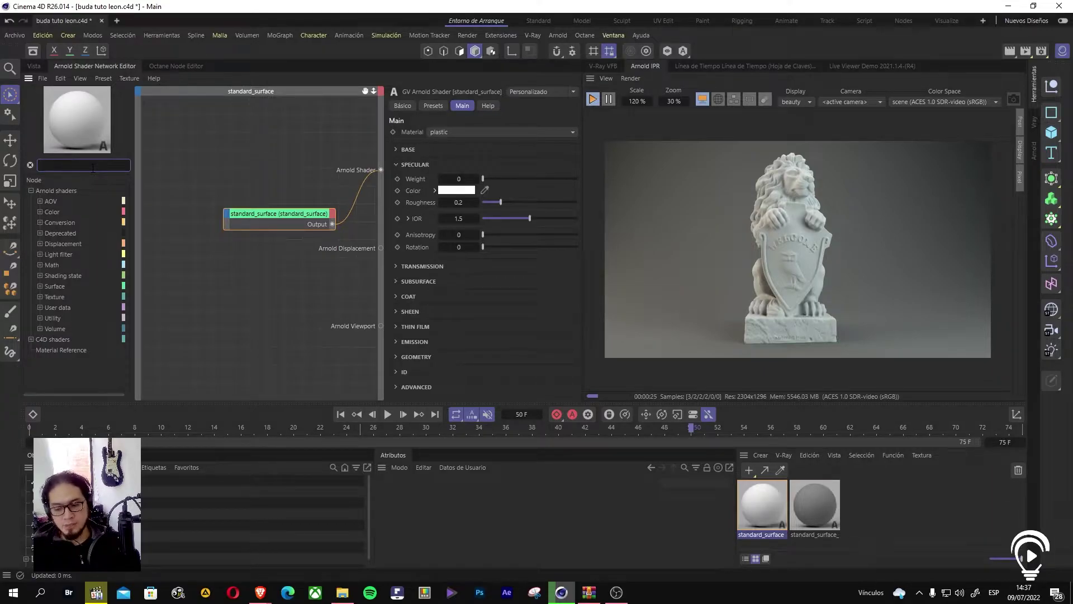
{"action": "type", "text": "IMAGE"}
{"action": "left_click_drag", "start_coordinate": [82, 208], "coordinate": [188, 179]}
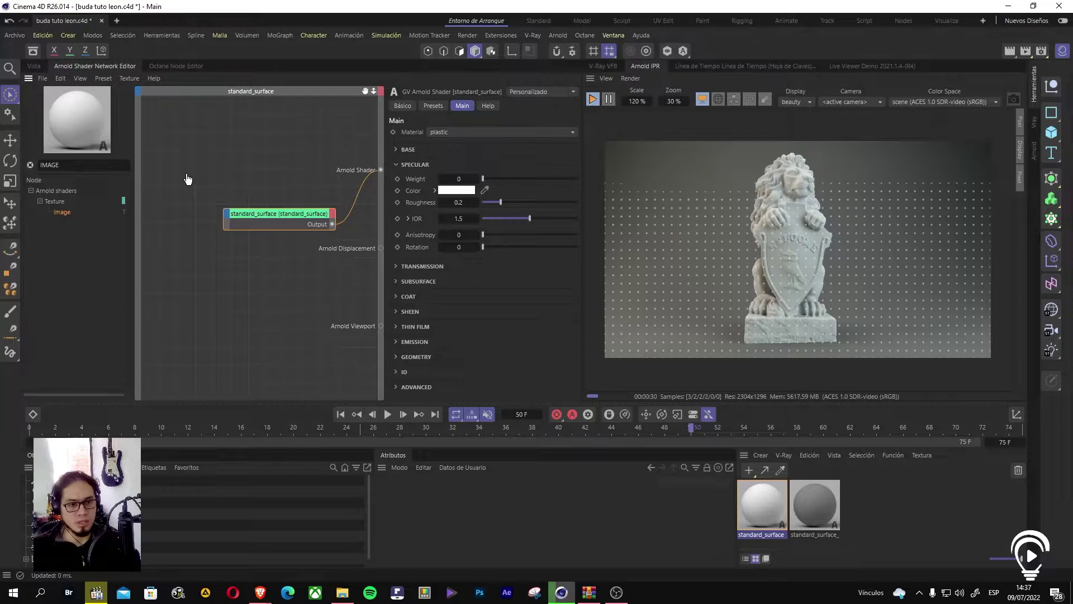
{"action": "left_click_drag", "start_coordinate": [187, 174], "coordinate": [186, 173]}
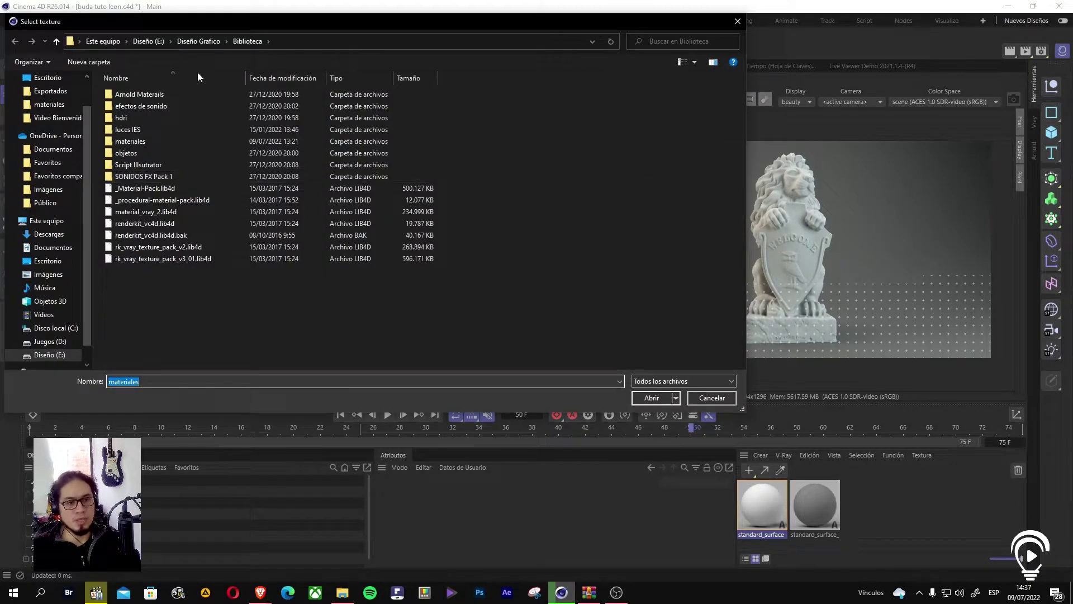
{"action": "left_click_drag", "start_coordinate": [232, 22], "coordinate": [308, 180]}
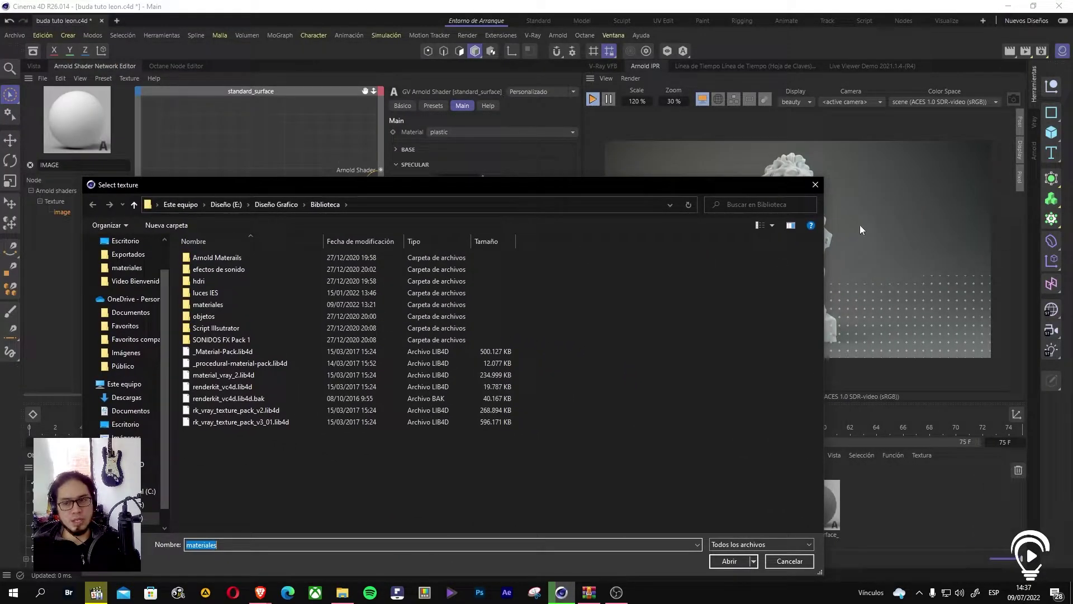
{"action": "left_click", "coordinate": [816, 185]}
{"action": "left_click", "coordinate": [55, 164]}
{"action": "left_click", "coordinate": [63, 212]}
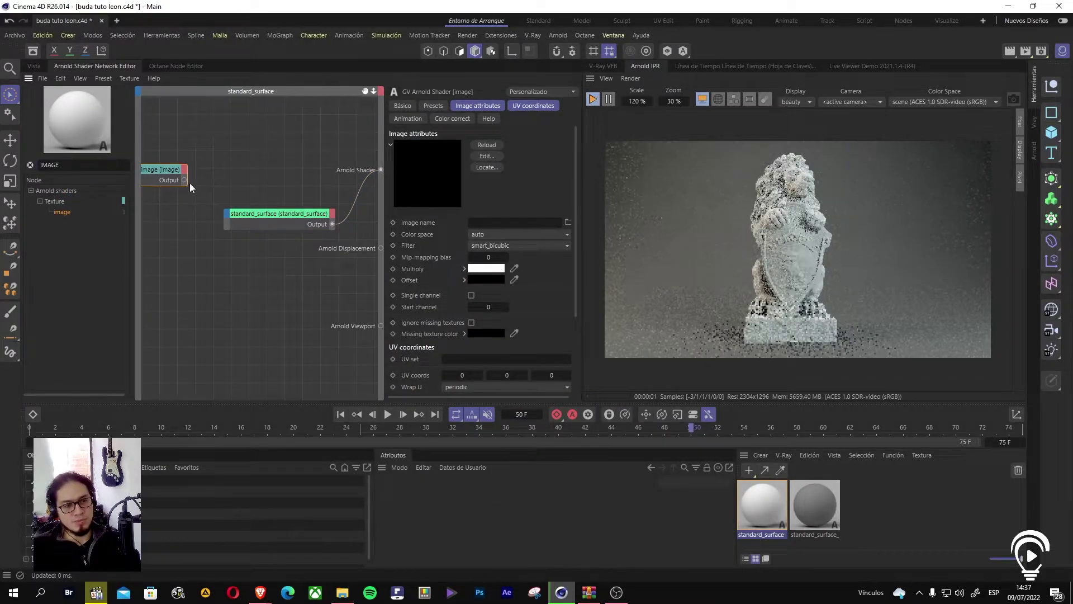
{"action": "key", "text": "Delete"}
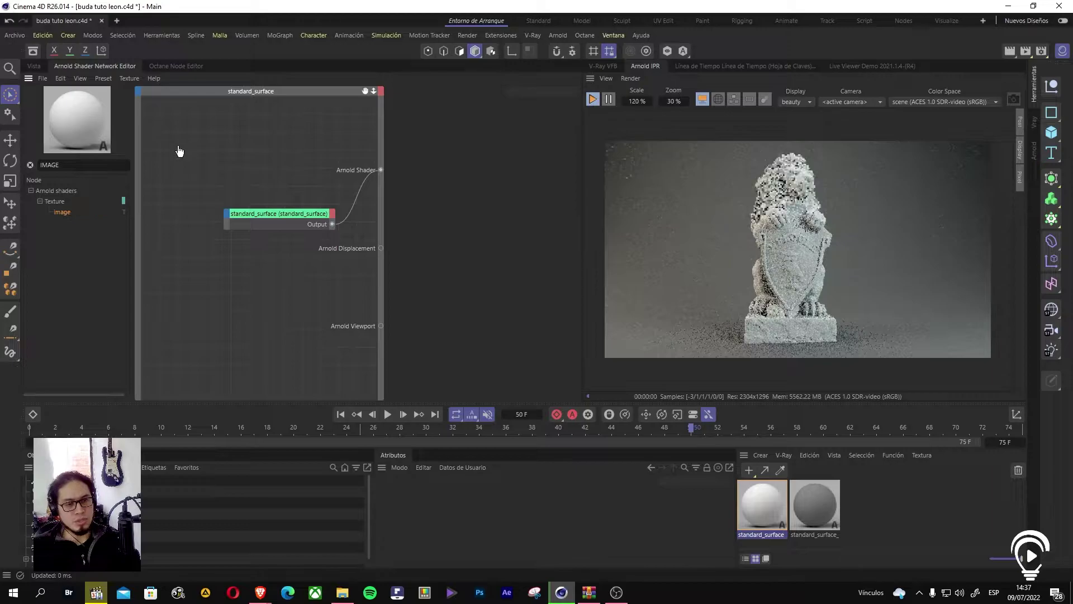
Step: Add an image node with the green striped fabric texture from the Biblioteca materiales folder and place it up and left of the standard_surface node
{"action": "key", "text": "t"}
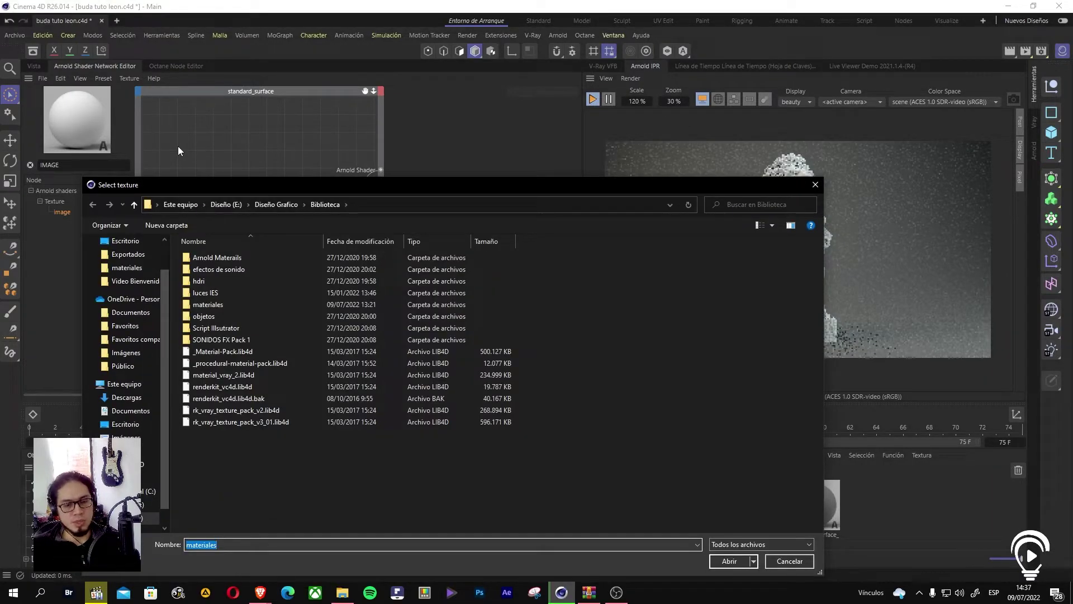
{"action": "left_click_drag", "start_coordinate": [293, 187], "coordinate": [368, 152]}
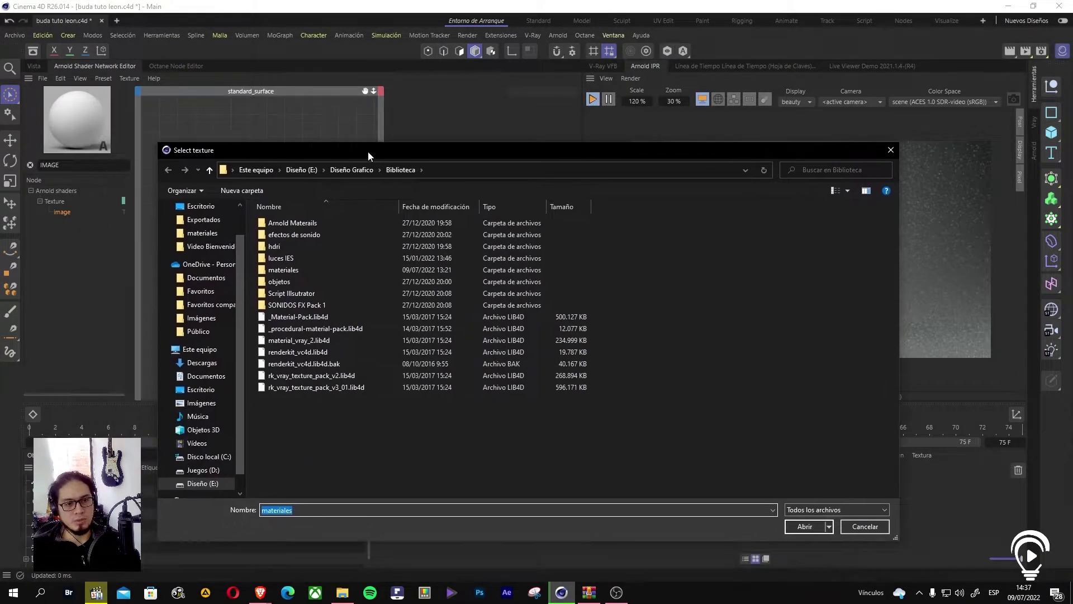
{"action": "double_click", "coordinate": [297, 269]}
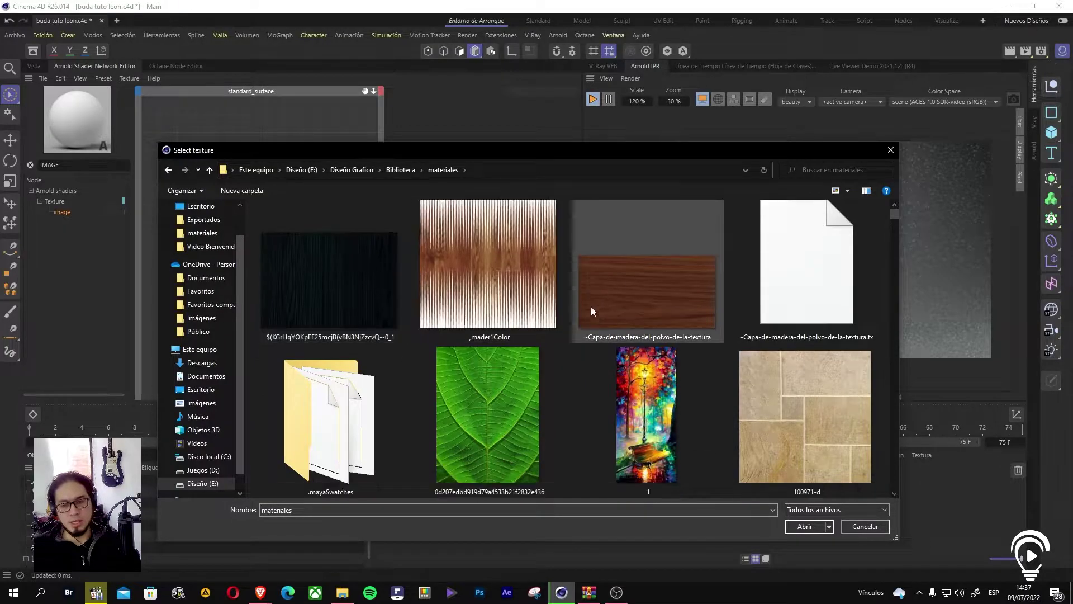
{"action": "scroll", "coordinate": [599, 308], "scroll_direction": "down", "scroll_amount": 5}
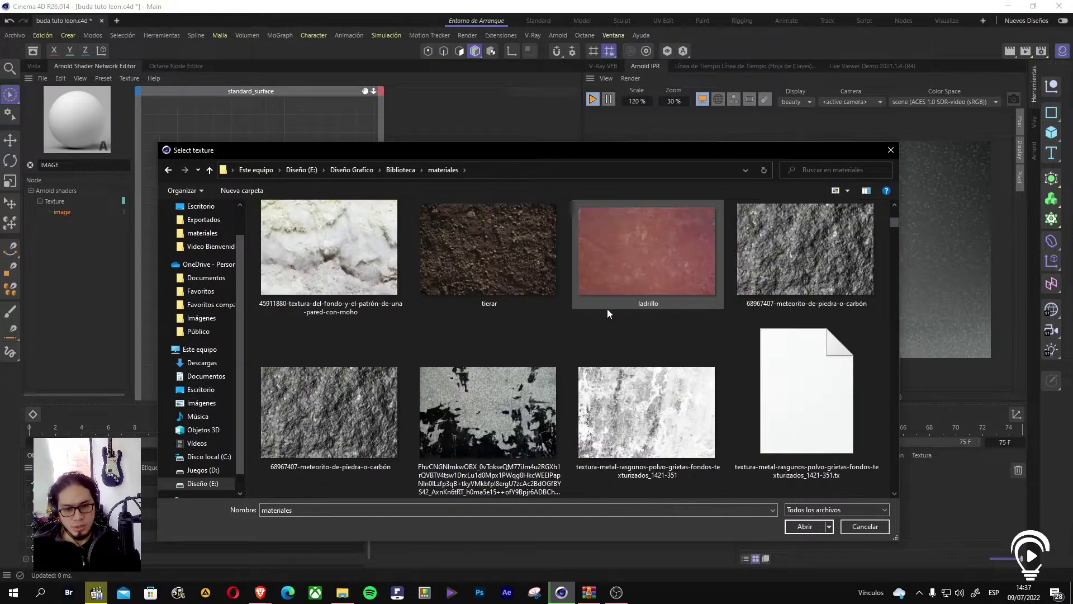
{"action": "left_click", "coordinate": [562, 342]}
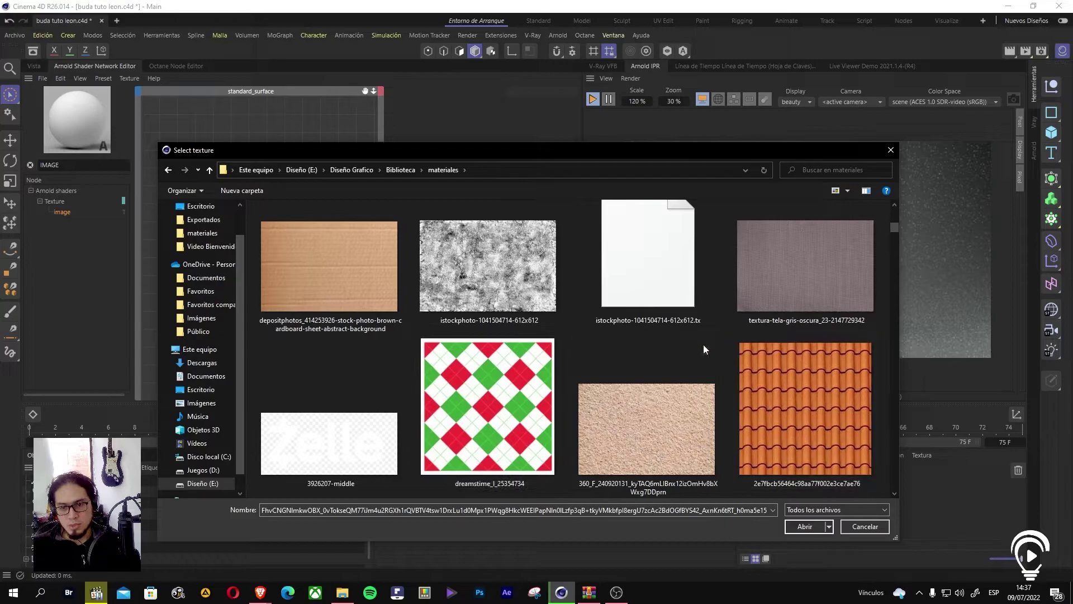
{"action": "left_click", "coordinate": [644, 410]}
{"action": "scroll", "coordinate": [428, 343], "scroll_direction": "down", "scroll_amount": 2}
{"action": "left_click", "coordinate": [518, 302]}
{"action": "left_click", "coordinate": [626, 312]}
{"action": "left_click", "coordinate": [511, 313]}
{"action": "scroll", "coordinate": [630, 342], "scroll_direction": "down", "scroll_amount": 4}
{"action": "scroll", "coordinate": [628, 340], "scroll_direction": "down", "scroll_amount": 2}
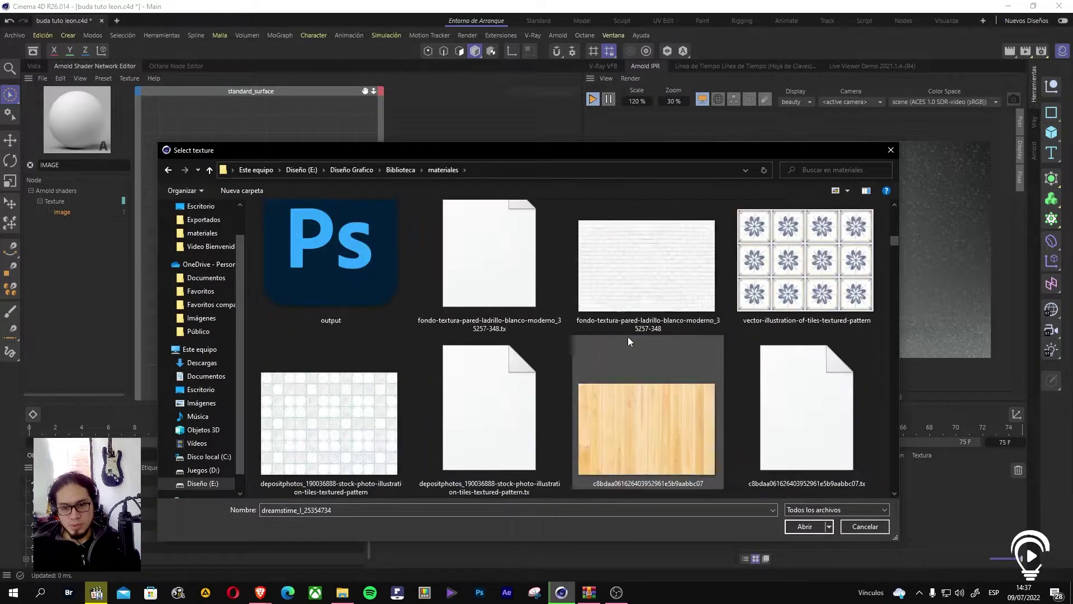
{"action": "scroll", "coordinate": [718, 326], "scroll_direction": "down", "scroll_amount": 6}
{"action": "scroll", "coordinate": [542, 351], "scroll_direction": "down", "scroll_amount": 2}
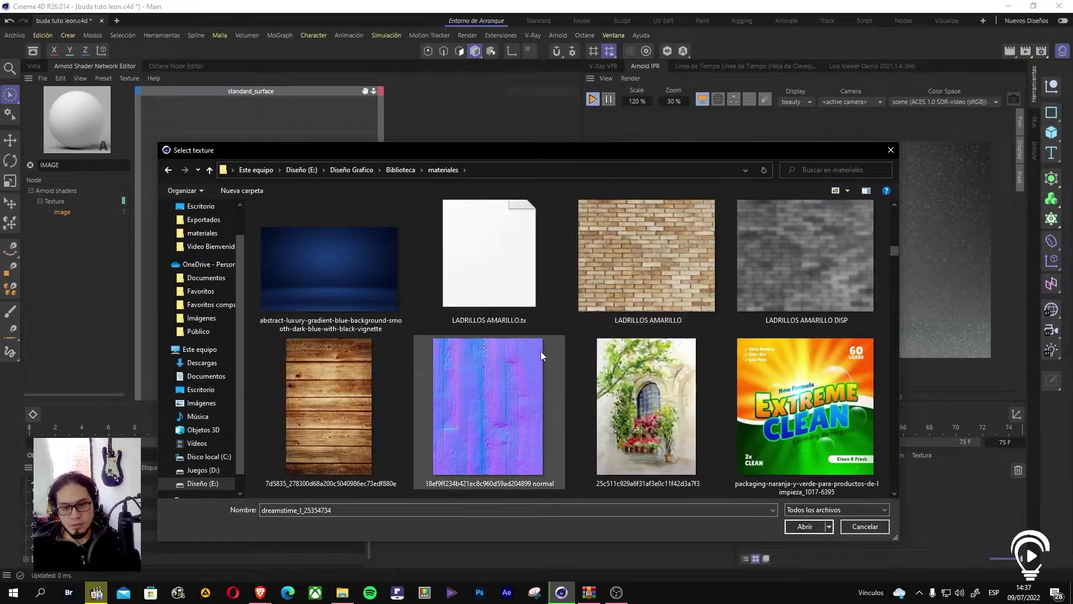
{"action": "scroll", "coordinate": [575, 356], "scroll_direction": "down", "scroll_amount": 4}
{"action": "double_click", "coordinate": [536, 417]}
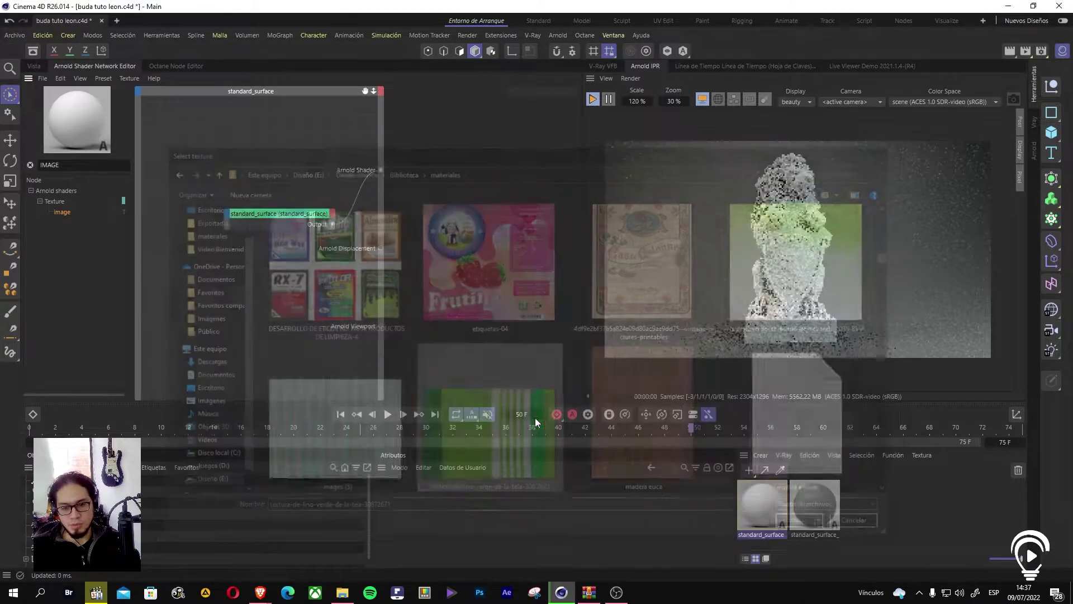
{"action": "left_click", "coordinate": [599, 335]}
{"action": "left_click_drag", "start_coordinate": [177, 145], "coordinate": [214, 171]}
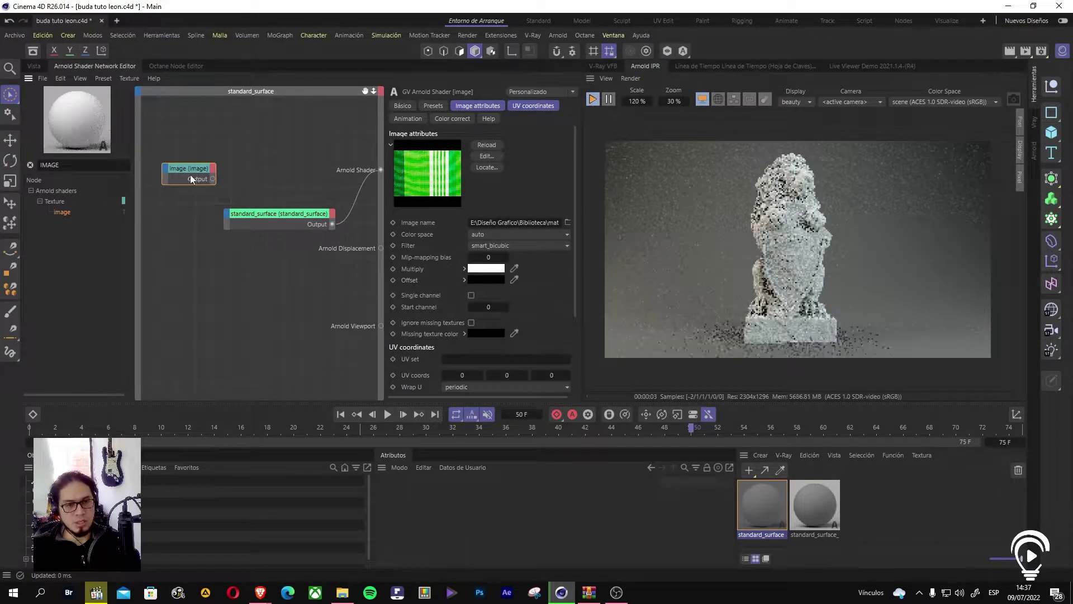
{"action": "mouse_move", "coordinate": [190, 170]}
{"action": "left_mouse_down"}
{"action": "mouse_move", "coordinate": [221, 177]}
{"action": "mouse_move", "coordinate": [177, 159]}
{"action": "left_mouse_up"}
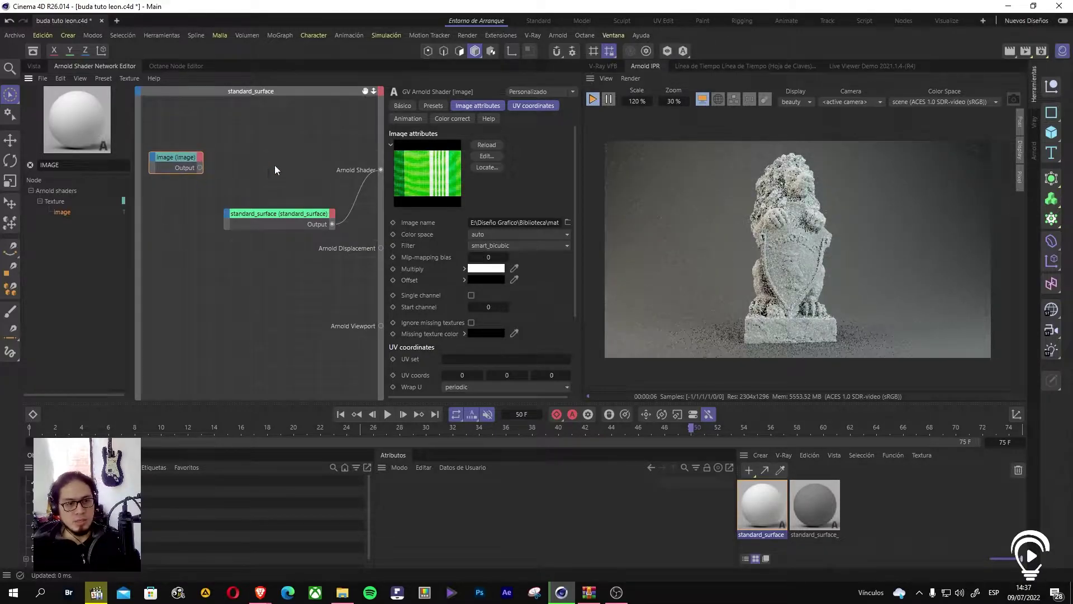
Step: Compare the attributes of the image node with those of the standard_surface node by selecting each in turn
{"action": "left_click", "coordinate": [259, 213]}
{"action": "left_click", "coordinate": [170, 153]}
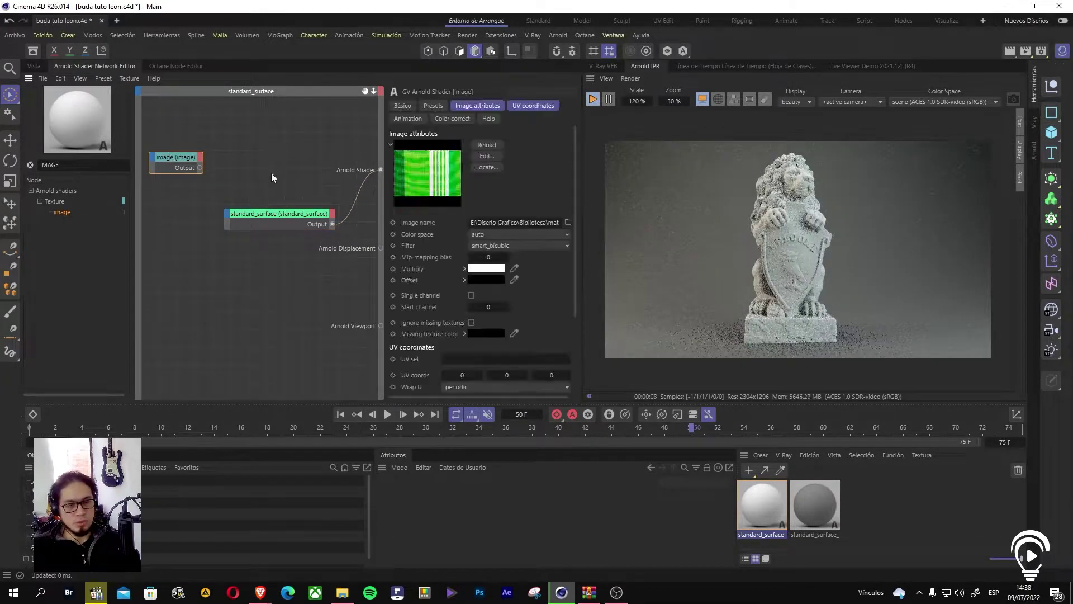
{"action": "left_click", "coordinate": [186, 164]}
{"action": "left_click", "coordinate": [264, 216]}
{"action": "left_click", "coordinate": [184, 163]}
{"action": "left_click_drag", "start_coordinate": [242, 215], "coordinate": [238, 210]}
{"action": "left_click", "coordinate": [186, 159]}
{"action": "left_click", "coordinate": [265, 212]}
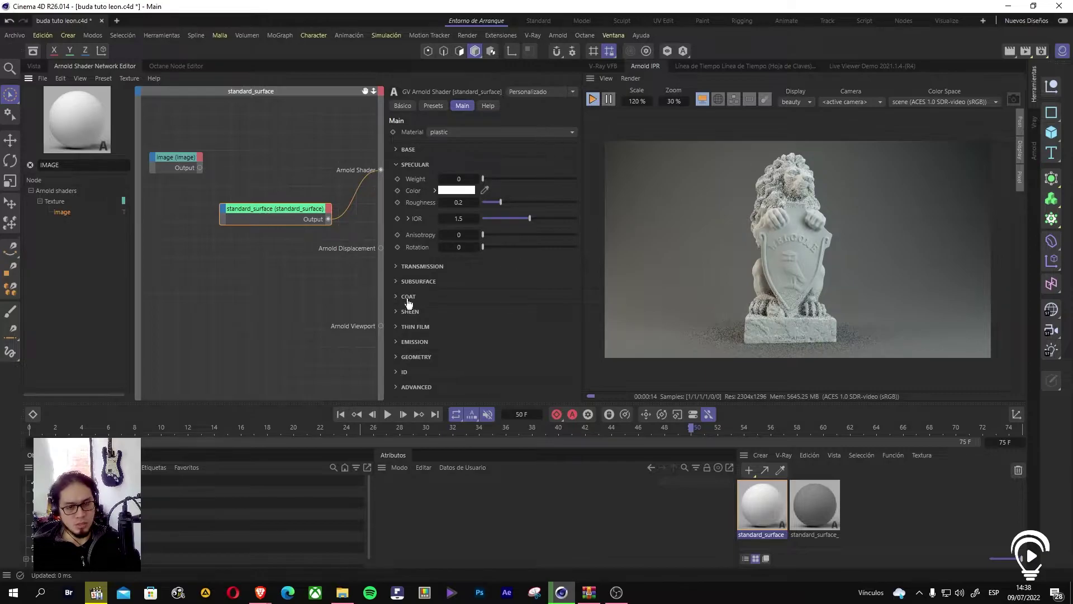
Step: Open the file browser for the image node's texture and leave it without choosing another file
{"action": "left_click", "coordinate": [182, 160]}
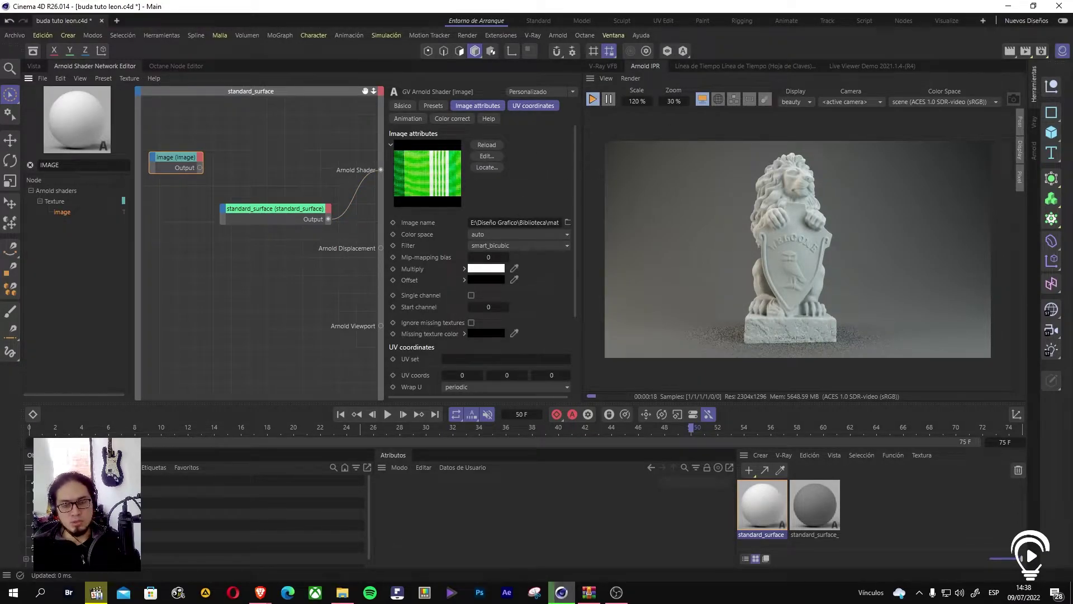
{"action": "left_click", "coordinate": [568, 223]}
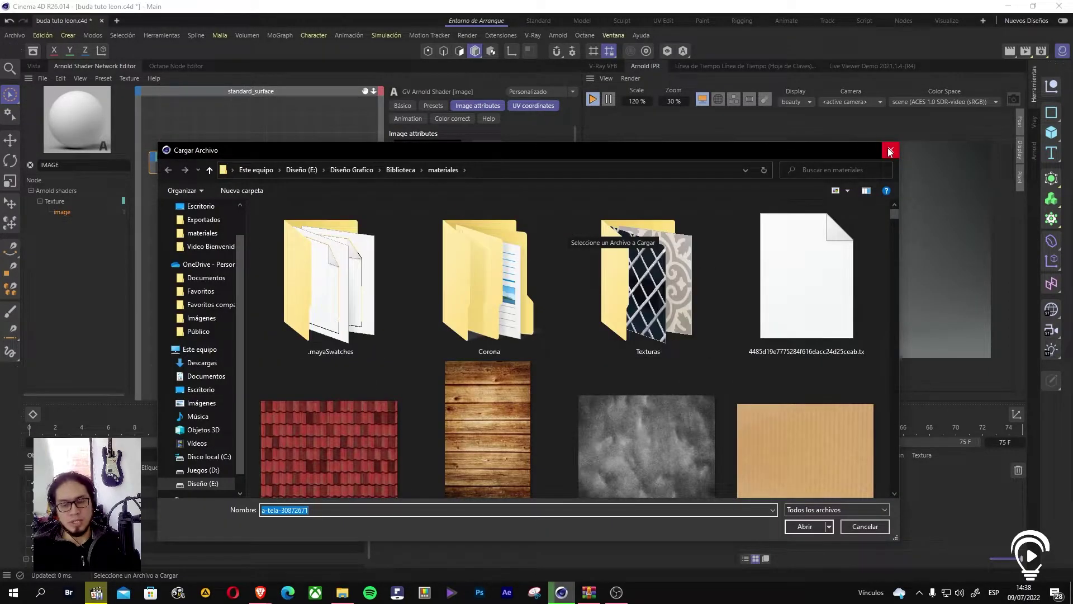
{"action": "left_click", "coordinate": [890, 151]}
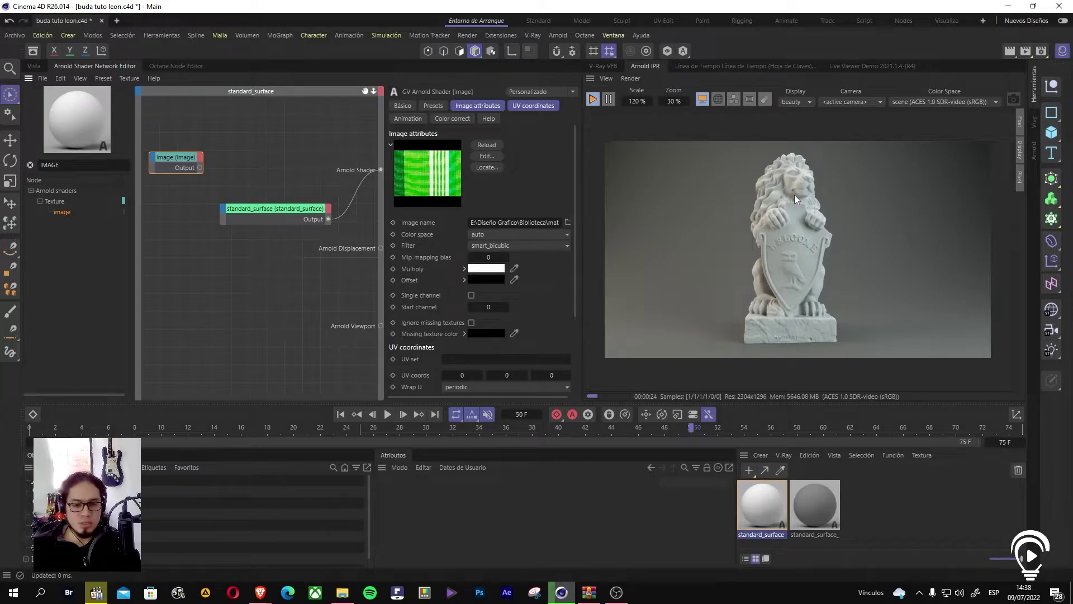
Step: Switch the image node's color space to raw, then set it to sRGB
{"action": "left_click", "coordinate": [488, 237]}
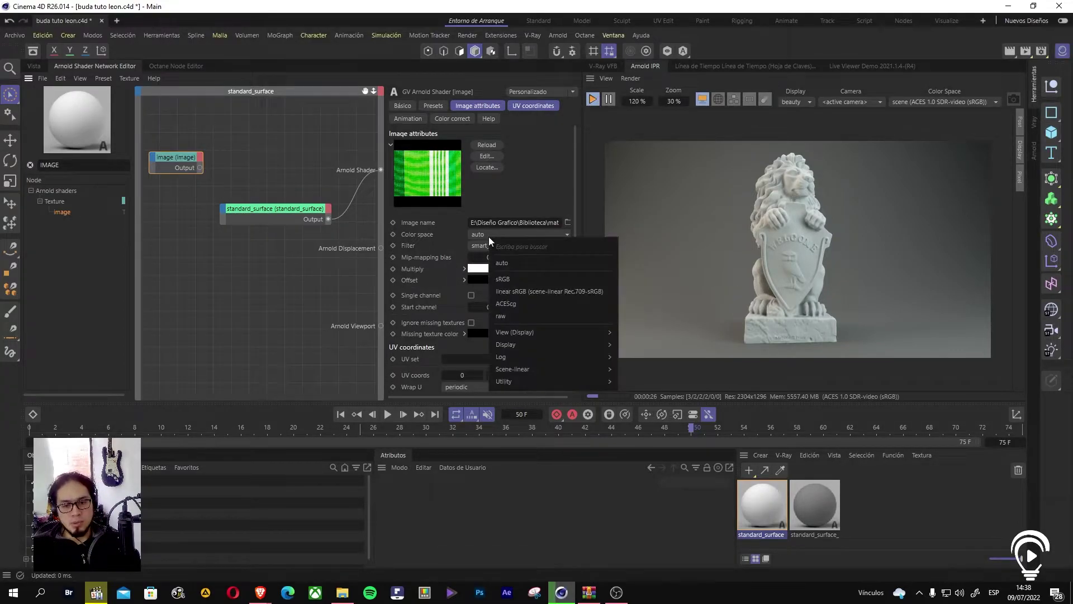
{"action": "left_click", "coordinate": [503, 317]}
{"action": "left_click", "coordinate": [501, 237]}
{"action": "left_click", "coordinate": [522, 277]}
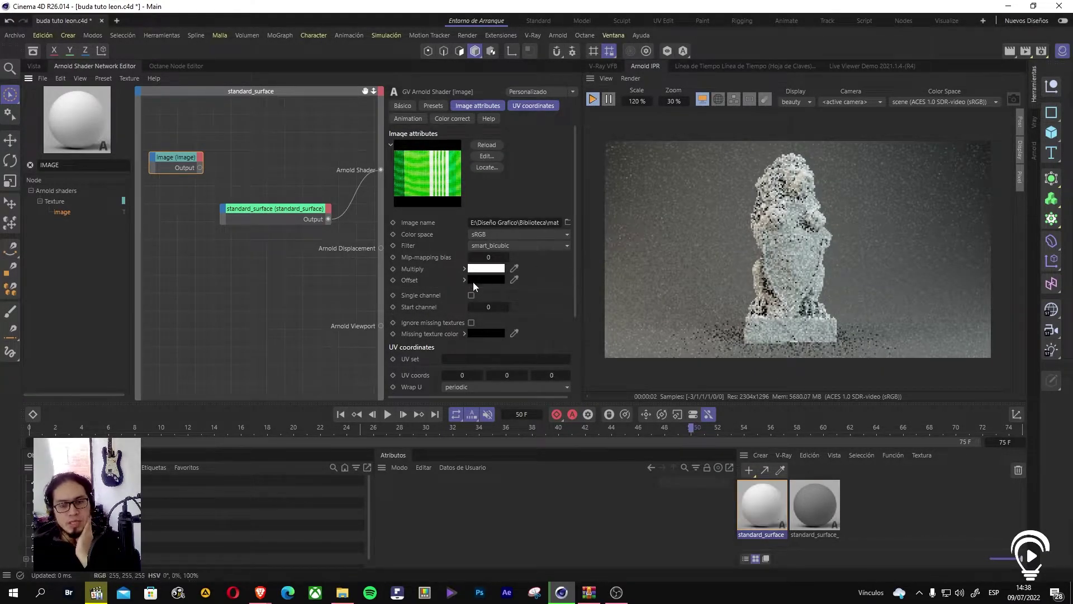
Step: Look over the image node's UV coordinates settings and shift the node slightly away from the standard_surface node
{"action": "left_click_drag", "start_coordinate": [575, 276], "coordinate": [582, 352]}
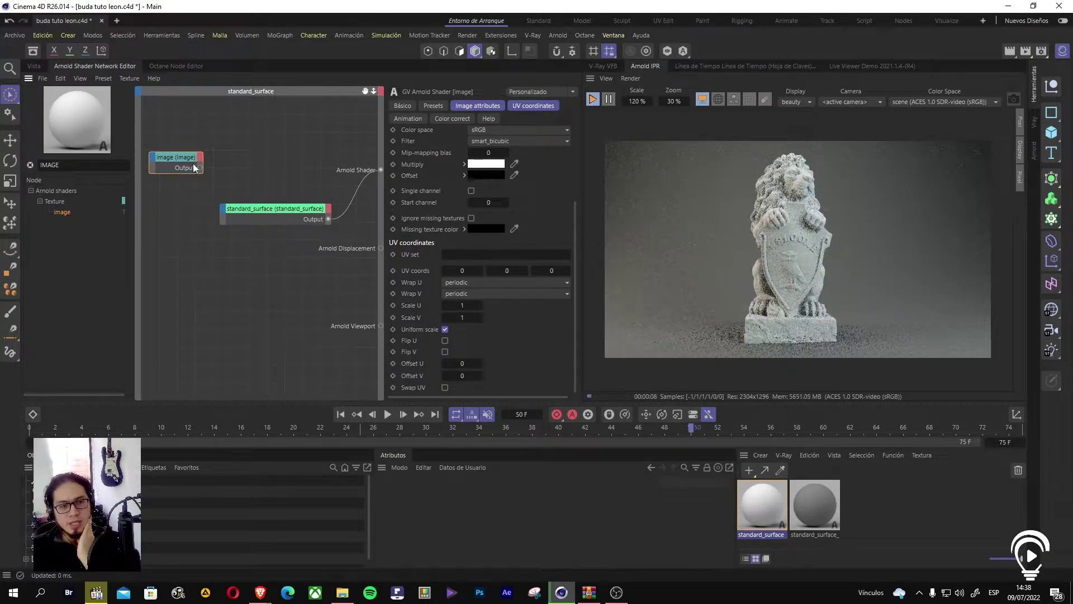
{"action": "left_click_drag", "start_coordinate": [175, 161], "coordinate": [178, 161]}
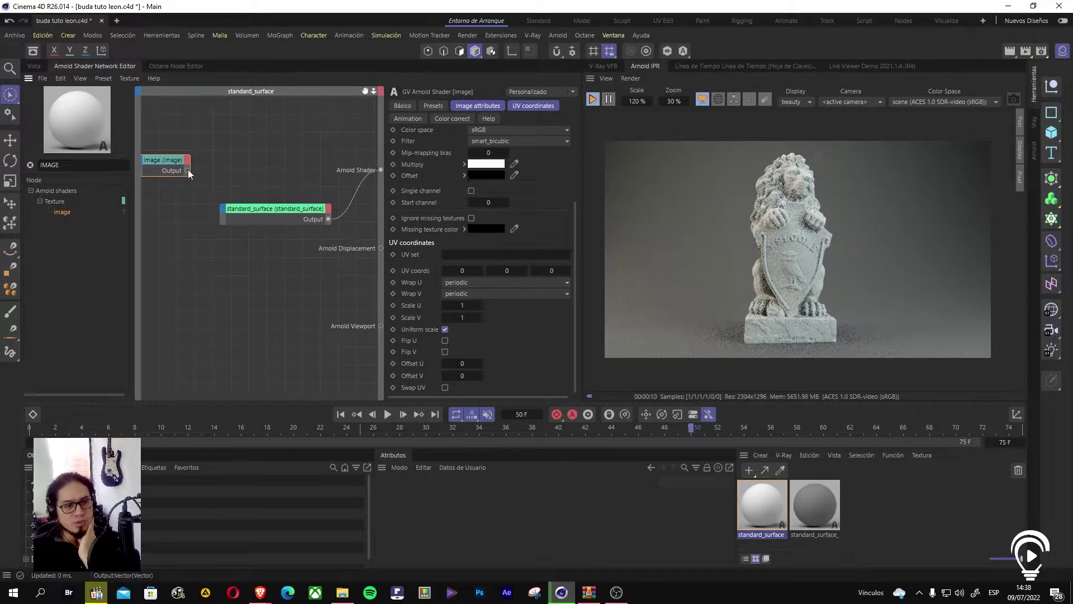
Step: Move the standard_surface node closer to the image node, keeping its output linked to Arnold Shader
{"action": "left_click", "coordinate": [338, 130]}
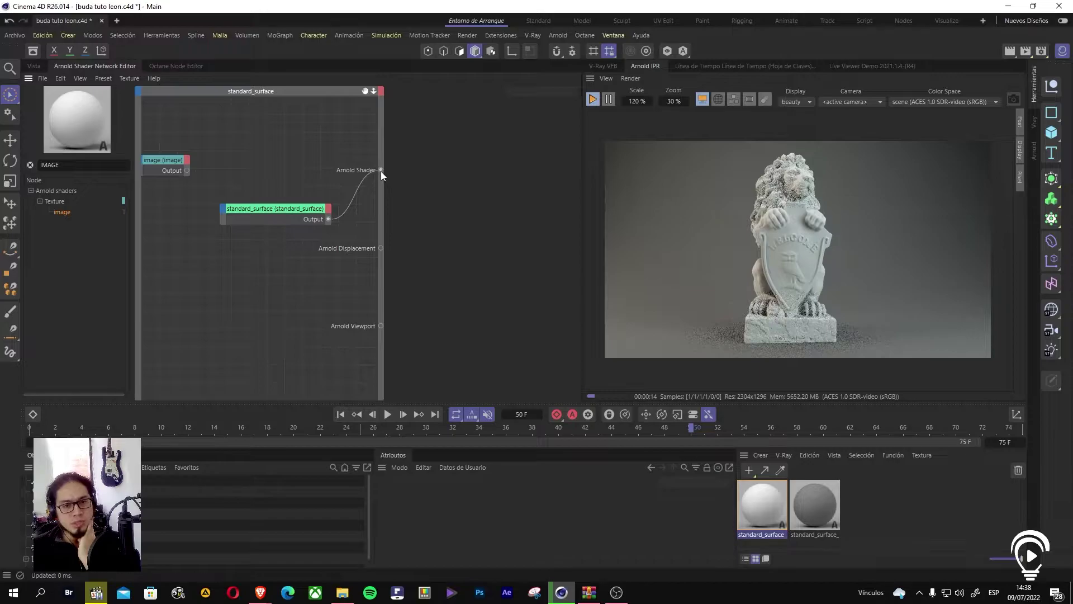
{"action": "left_click_drag", "start_coordinate": [286, 212], "coordinate": [213, 226]}
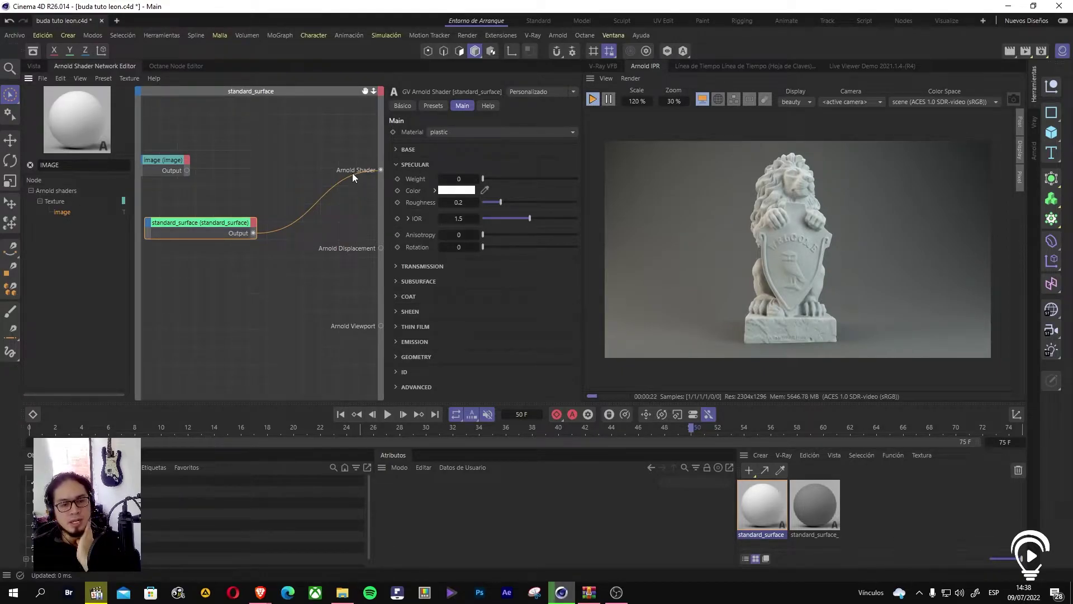
{"action": "left_click_drag", "start_coordinate": [214, 222], "coordinate": [254, 213]}
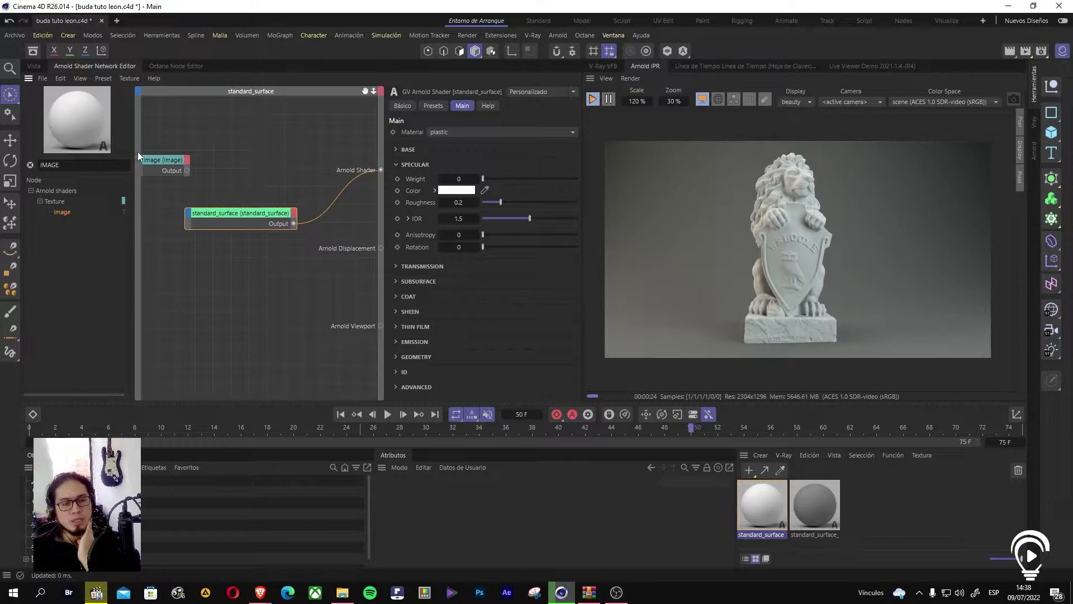
{"action": "left_click", "coordinate": [278, 198]}
{"action": "scroll", "coordinate": [279, 198], "scroll_direction": "down", "scroll_amount": 4}
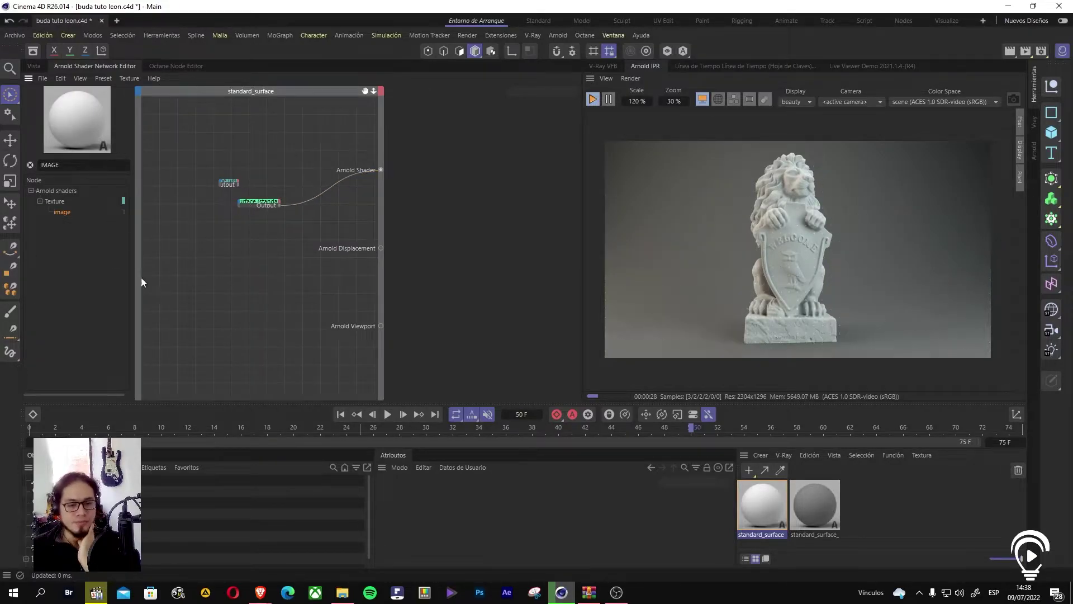
{"action": "scroll", "coordinate": [330, 182], "scroll_direction": "up", "scroll_amount": 3}
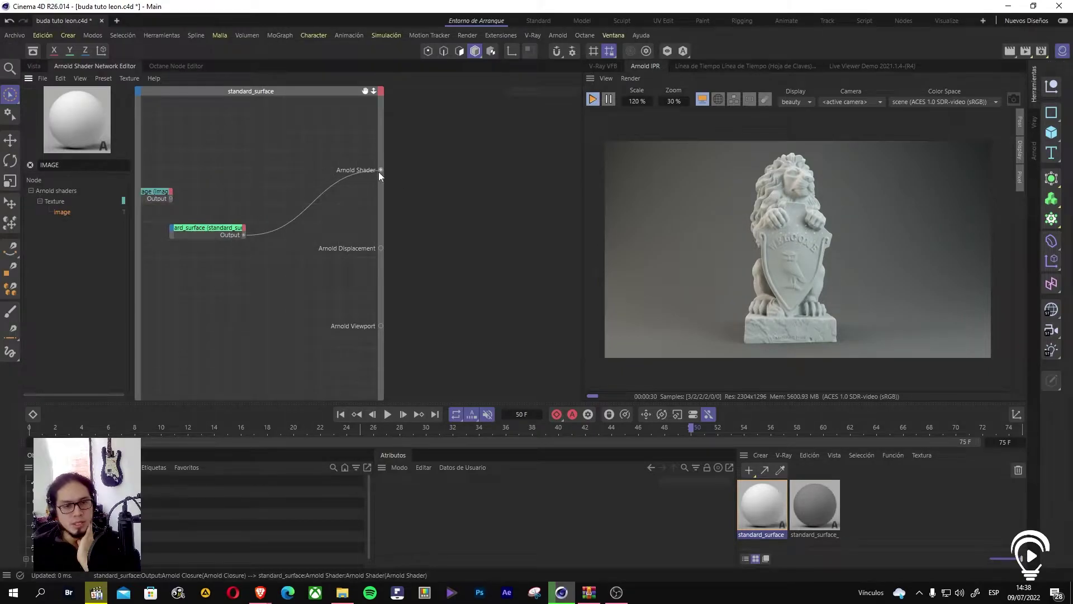
{"action": "scroll", "coordinate": [380, 172], "scroll_direction": "up", "scroll_amount": 1}
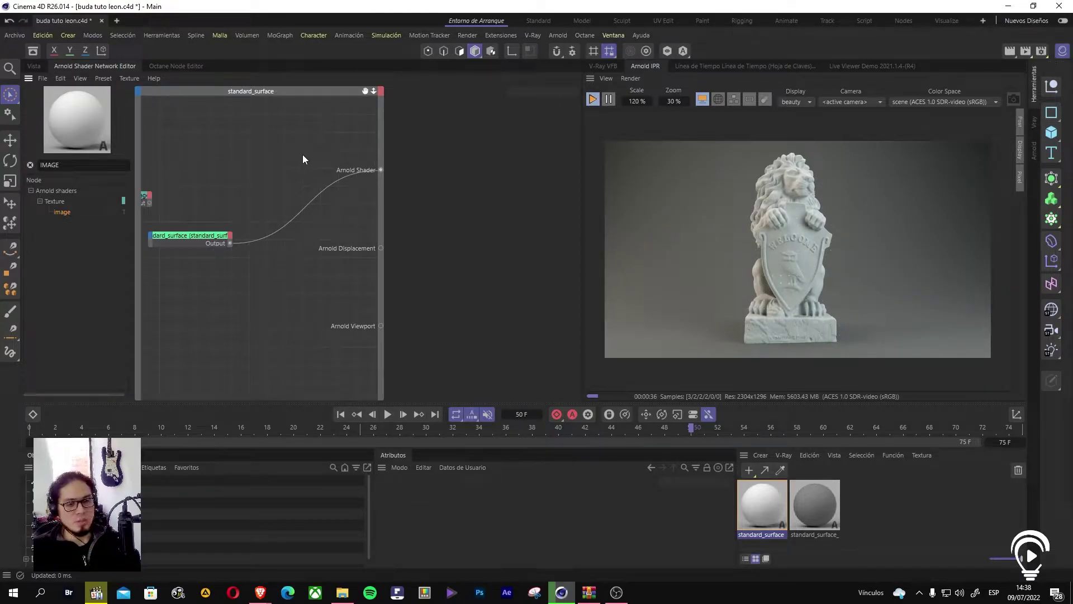
{"action": "mouse_move", "coordinate": [223, 163]}
{"action": "middle_mouse_down", "text": "alt"}
{"action": "mouse_move", "coordinate": [288, 170]}
{"action": "mouse_move", "coordinate": [203, 156]}
{"action": "mouse_move", "coordinate": [245, 146]}
{"action": "mouse_move", "coordinate": [241, 171]}
{"action": "mouse_move", "coordinate": [285, 156]}
{"action": "mouse_move", "coordinate": [227, 163]}
{"action": "mouse_move", "coordinate": [228, 185]}
{"action": "mouse_move", "coordinate": [338, 181]}
{"action": "mouse_move", "coordinate": [245, 175]}
{"action": "mouse_move", "coordinate": [234, 212]}
{"action": "mouse_move", "coordinate": [288, 172]}
{"action": "mouse_move", "coordinate": [304, 186]}
{"action": "mouse_move", "coordinate": [252, 181]}
{"action": "mouse_move", "coordinate": [222, 163]}
{"action": "middle_mouse_up", "text": "alt"}
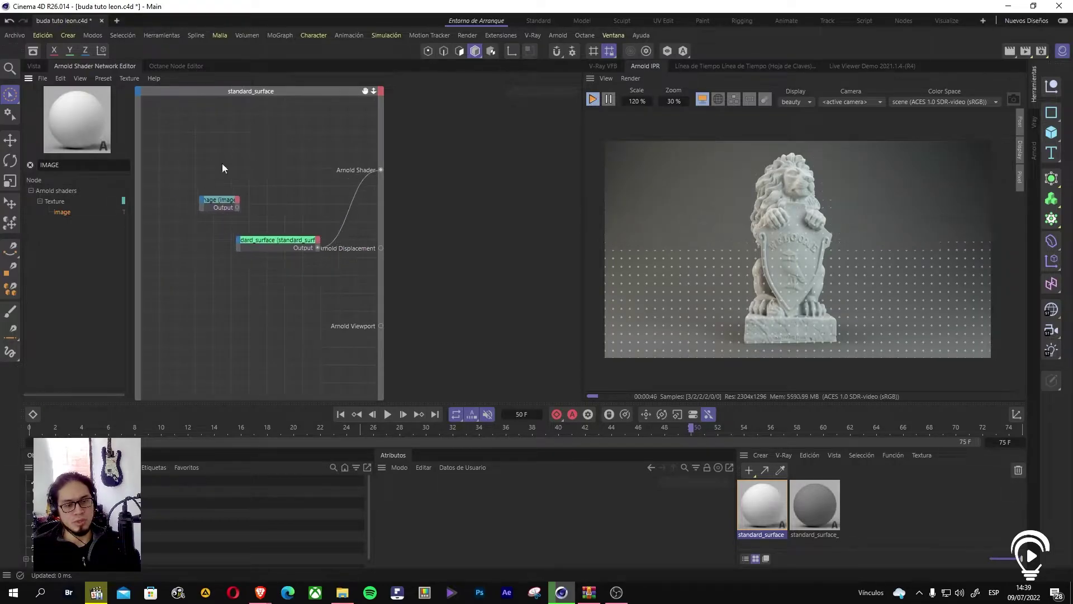
{"action": "scroll", "coordinate": [262, 187], "scroll_direction": "down", "scroll_amount": 3}
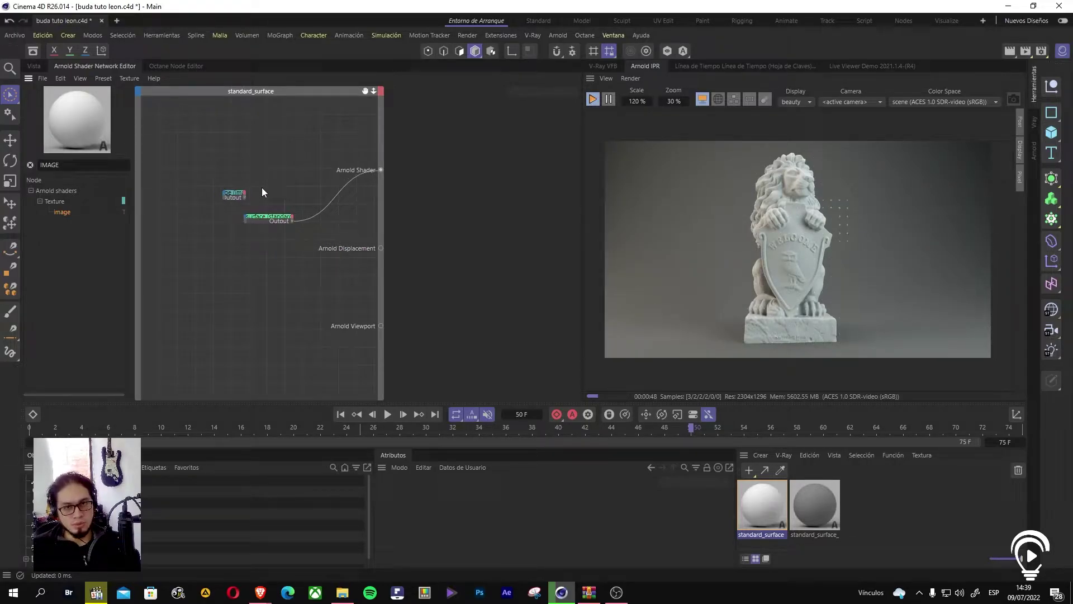
{"action": "scroll", "coordinate": [262, 187], "scroll_direction": "up", "scroll_amount": 5}
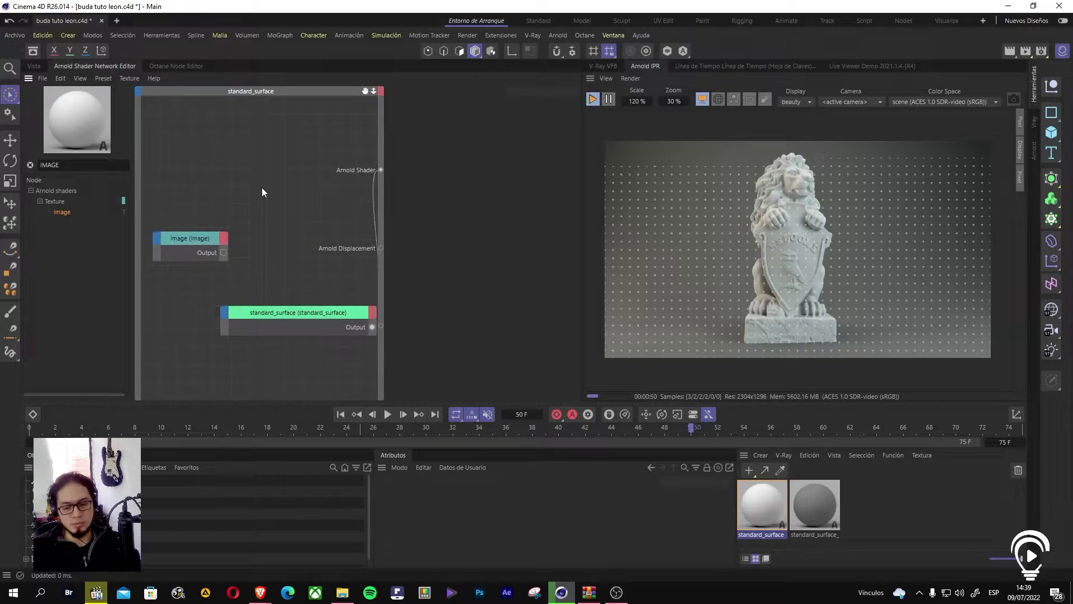
{"action": "scroll", "coordinate": [262, 187], "scroll_direction": "down", "scroll_amount": 5}
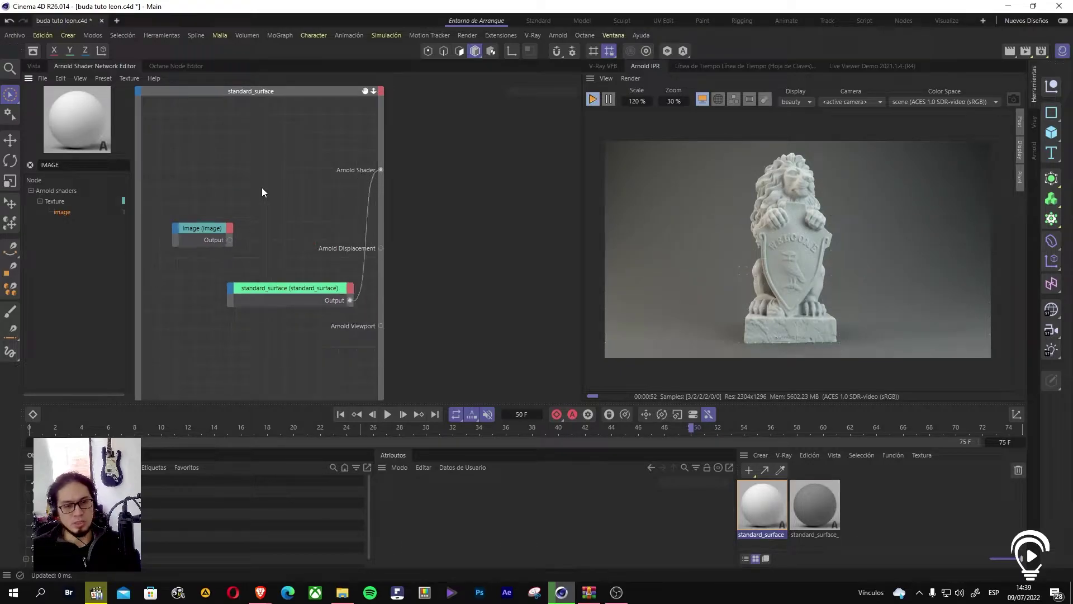
{"action": "scroll", "coordinate": [282, 230], "scroll_direction": "up", "scroll_amount": 3}
{"action": "scroll", "coordinate": [281, 231], "scroll_direction": "up", "scroll_amount": 3}
{"action": "scroll", "coordinate": [282, 230], "scroll_direction": "down", "scroll_amount": 4}
{"action": "scroll", "coordinate": [281, 231], "scroll_direction": "up", "scroll_amount": 2}
{"action": "mouse_move", "coordinate": [374, 91]}
{"action": "left_mouse_down"}
{"action": "mouse_move", "coordinate": [364, 91]}
{"action": "mouse_move", "coordinate": [437, 91]}
{"action": "mouse_move", "coordinate": [449, 139]}
{"action": "mouse_move", "coordinate": [437, 175]}
{"action": "mouse_move", "coordinate": [326, 63]}
{"action": "mouse_move", "coordinate": [328, 74]}
{"action": "mouse_move", "coordinate": [371, 50]}
{"action": "mouse_move", "coordinate": [361, 76]}
{"action": "mouse_move", "coordinate": [365, 51]}
{"action": "mouse_move", "coordinate": [276, 113]}
{"action": "mouse_move", "coordinate": [383, 151]}
{"action": "mouse_move", "coordinate": [413, 60]}
{"action": "mouse_move", "coordinate": [355, 75]}
{"action": "mouse_move", "coordinate": [318, 113]}
{"action": "mouse_move", "coordinate": [373, 97]}
{"action": "left_mouse_up"}
{"action": "scroll", "coordinate": [303, 222], "scroll_direction": "up", "scroll_amount": 5}
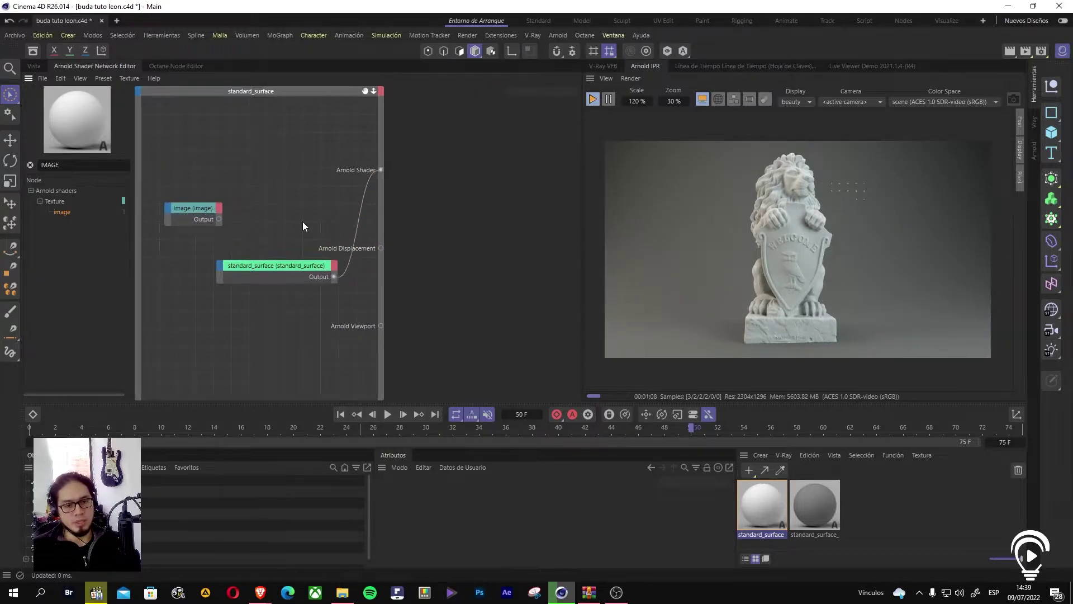
{"action": "scroll", "coordinate": [303, 221], "scroll_direction": "down", "scroll_amount": 4}
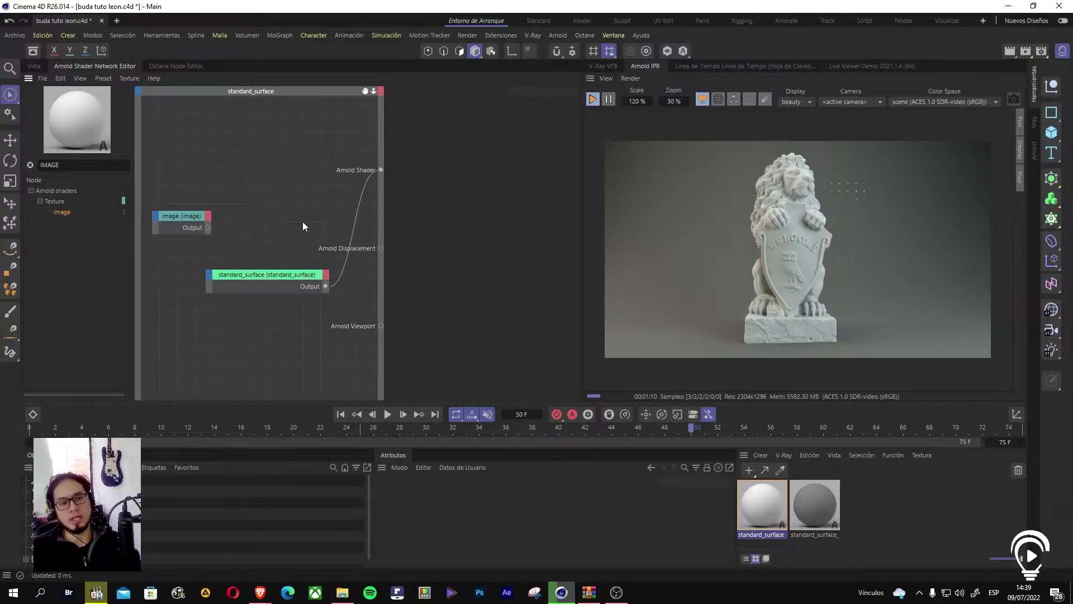
{"action": "left_click_drag", "start_coordinate": [366, 90], "coordinate": [361, 75]}
Step: Rearrange the graph with the image node above the standard_surface node, leaving more space before the material outputs
{"action": "left_click_drag", "start_coordinate": [299, 256], "coordinate": [289, 243]}
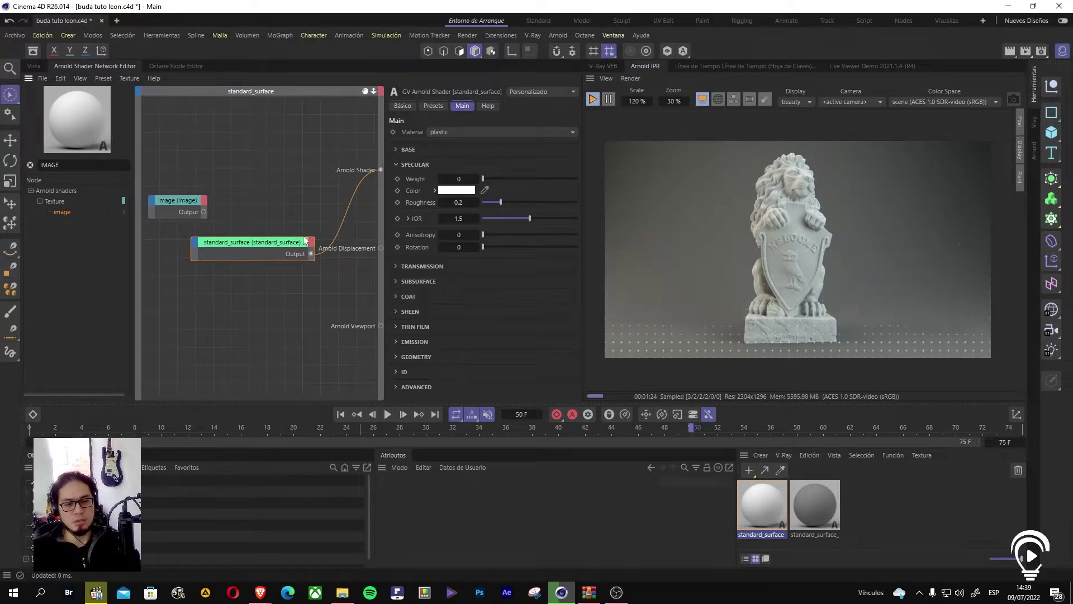
{"action": "left_click_drag", "start_coordinate": [296, 243], "coordinate": [276, 247]}
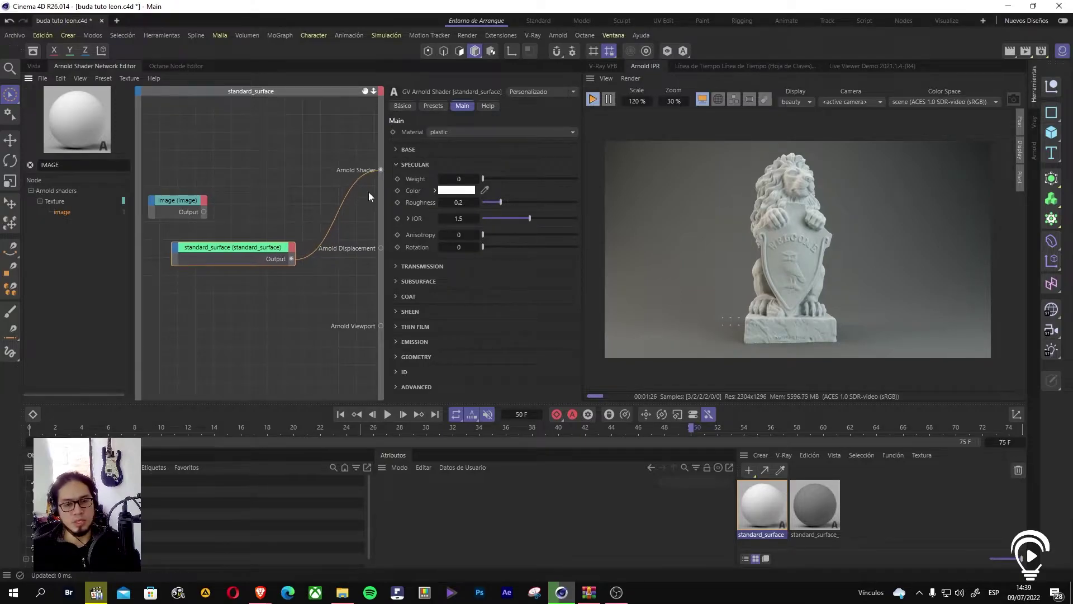
{"action": "mouse_move", "coordinate": [368, 173]}
{"action": "left_mouse_down"}
{"action": "mouse_move", "coordinate": [369, 249]}
{"action": "mouse_move", "coordinate": [356, 175]}
{"action": "left_mouse_up"}
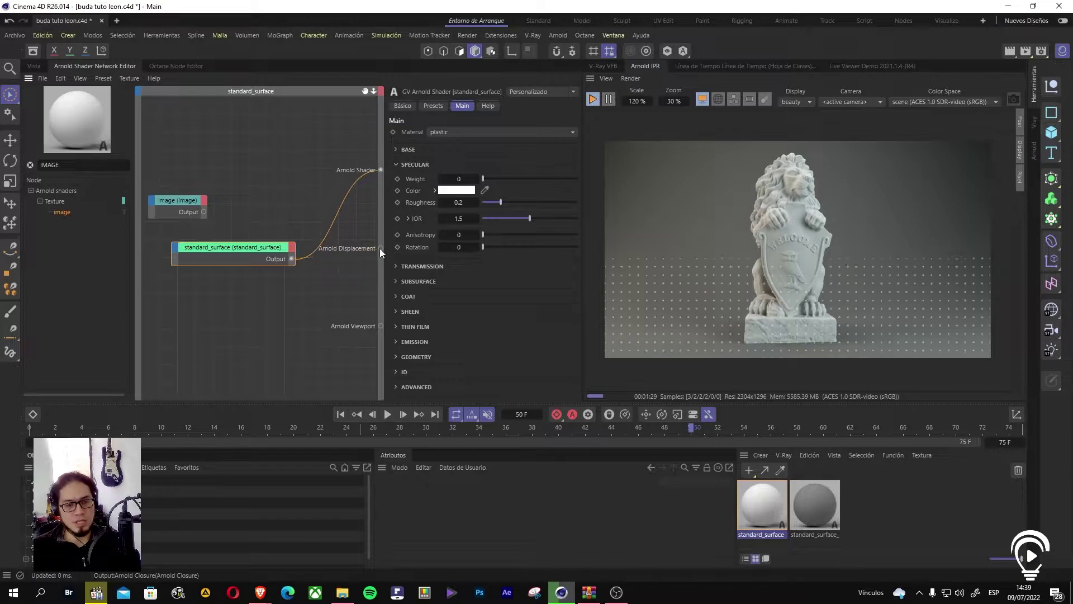
{"action": "mouse_move", "coordinate": [292, 258]}
{"action": "left_mouse_down"}
{"action": "mouse_move", "coordinate": [385, 244]}
{"action": "mouse_move", "coordinate": [304, 259]}
{"action": "left_mouse_up"}
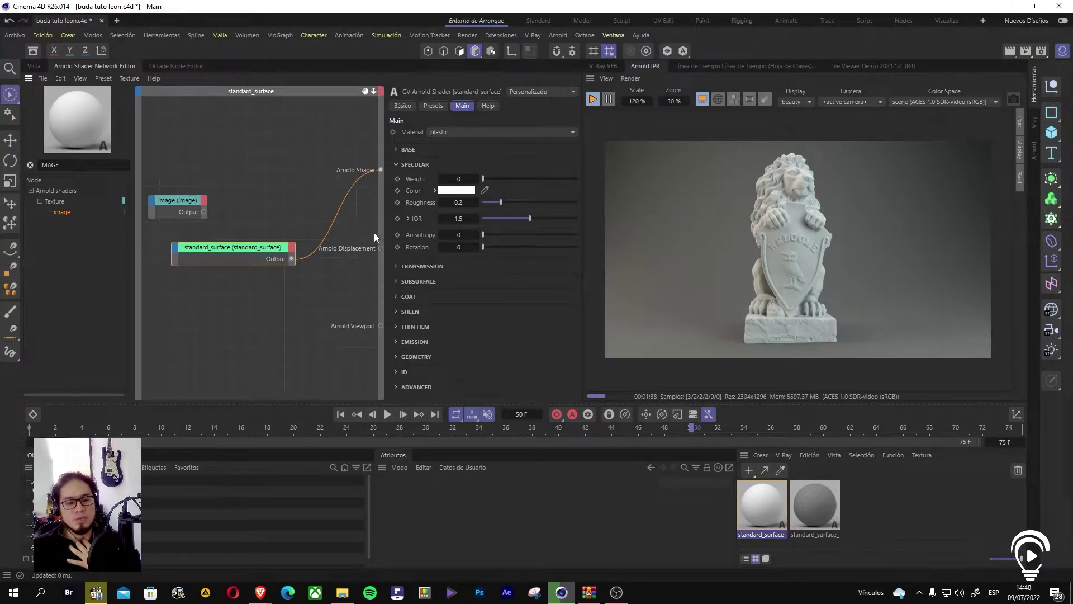
{"action": "left_click_drag", "start_coordinate": [274, 252], "coordinate": [278, 242]}
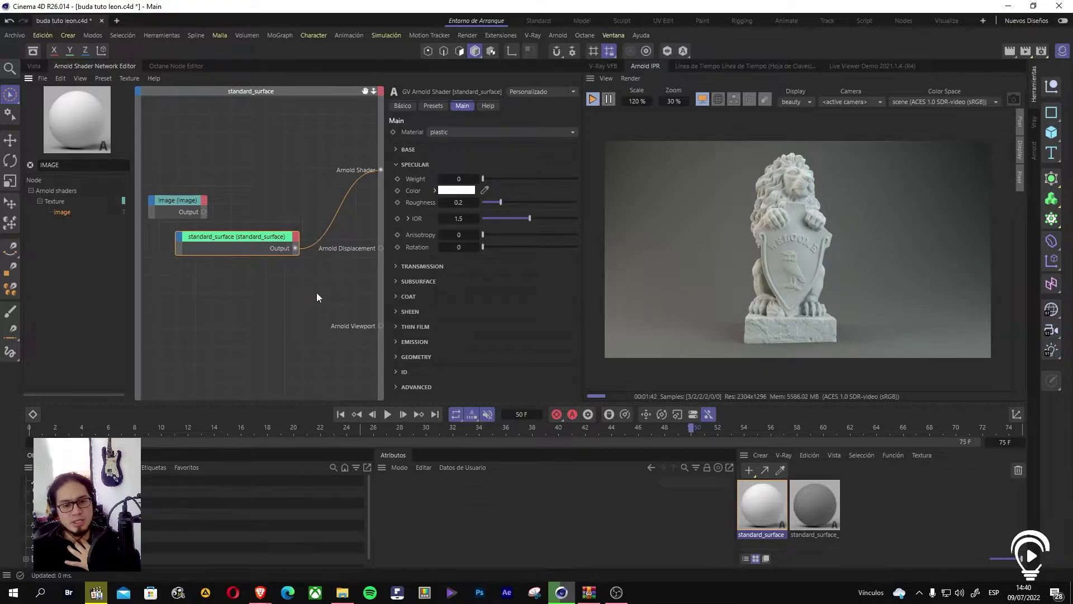
{"action": "left_click_drag", "start_coordinate": [178, 202], "coordinate": [172, 185]}
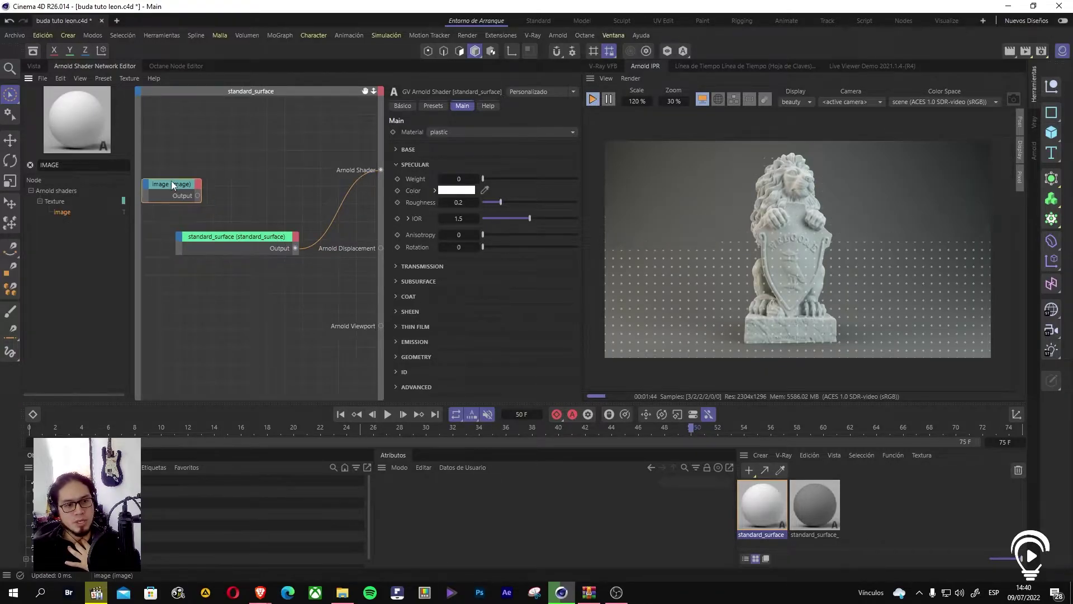
Step: Try a pure red specular color on the standard_surface node and check the lion statue in the viewport
{"action": "left_click", "coordinate": [275, 241]}
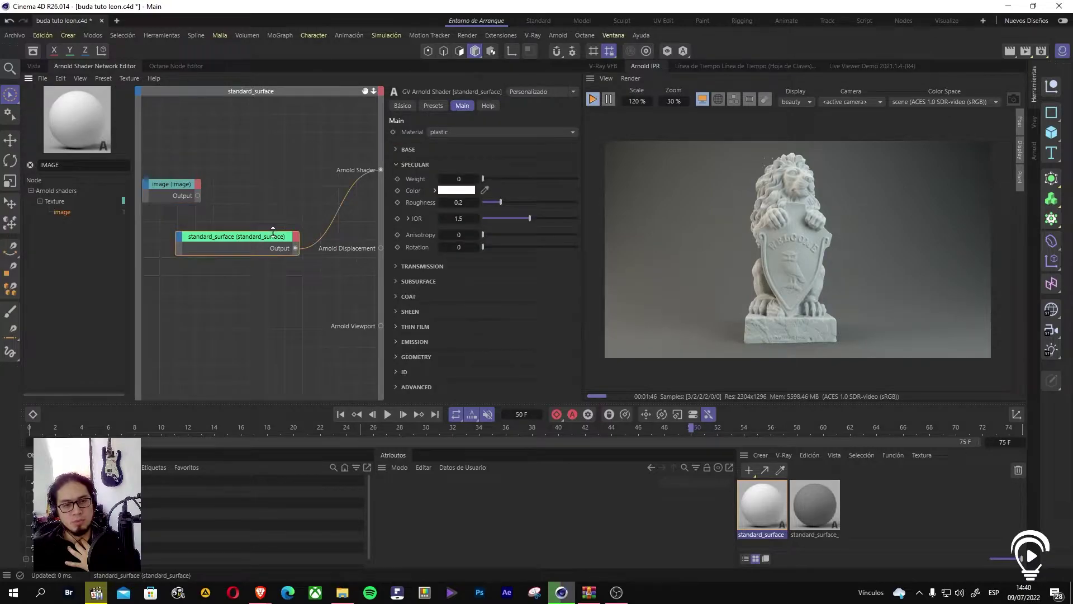
{"action": "left_click", "coordinate": [445, 193]}
{"action": "left_click_drag", "start_coordinate": [409, 247], "coordinate": [425, 246]}
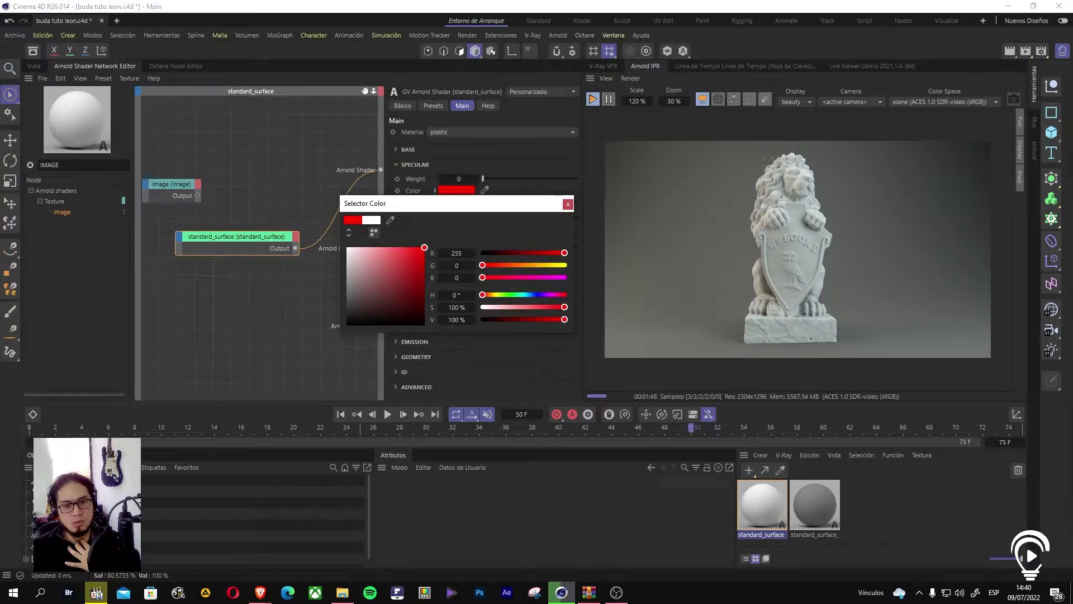
{"action": "left_click", "coordinate": [568, 204]}
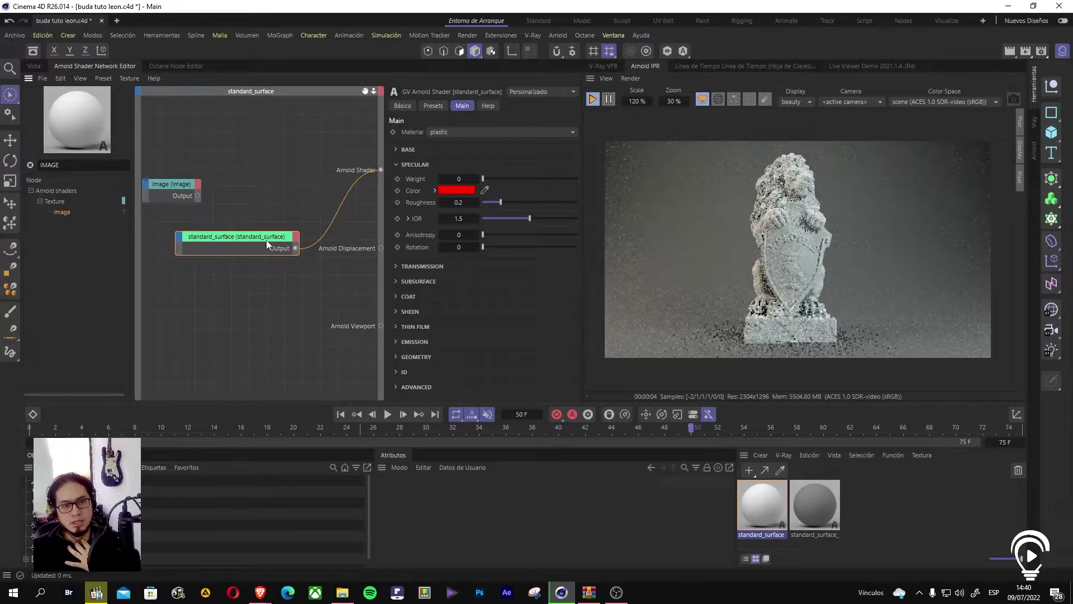
{"action": "left_click", "coordinate": [35, 65]}
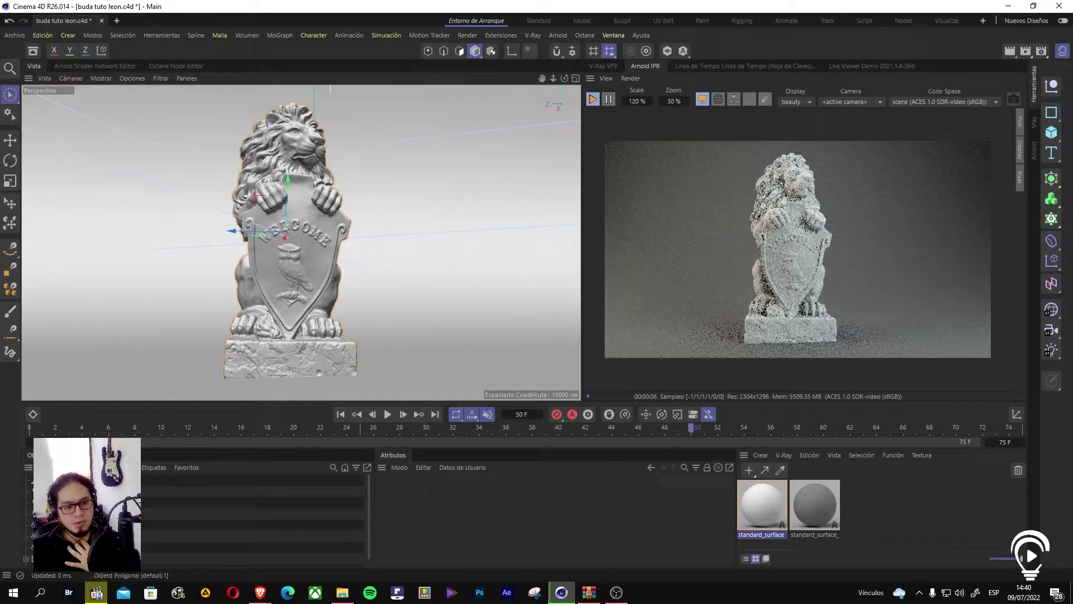
{"action": "left_click", "coordinate": [95, 65]}
{"action": "left_click", "coordinate": [303, 203]}
{"action": "left_click", "coordinate": [250, 242]}
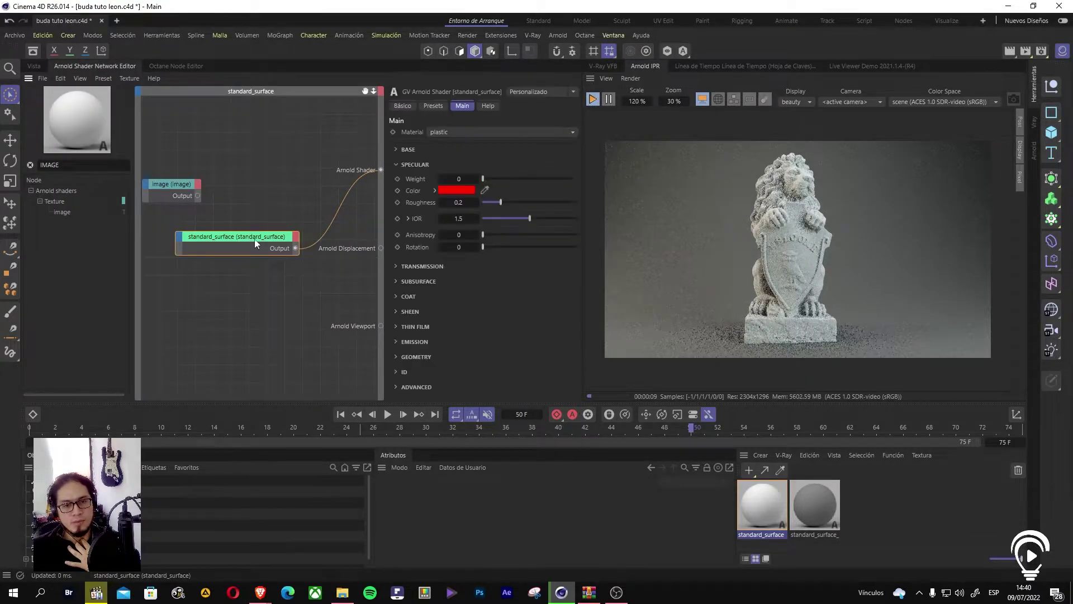
Step: Set the standard_surface node's specular color back to white
{"action": "left_click", "coordinate": [451, 191]}
{"action": "left_click_drag", "start_coordinate": [372, 271], "coordinate": [345, 245]}
{"action": "left_click", "coordinate": [570, 204]}
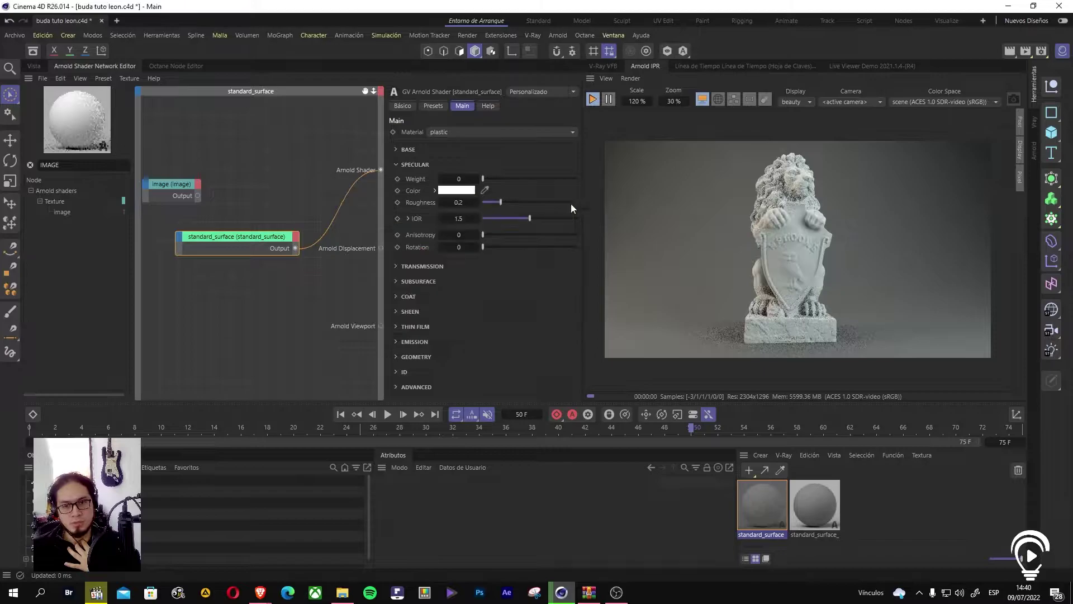
Step: Set the standard_surface node's base color to red with RGB values of about 198, 68, 68
{"action": "left_click", "coordinate": [409, 149]}
{"action": "left_click", "coordinate": [482, 175]}
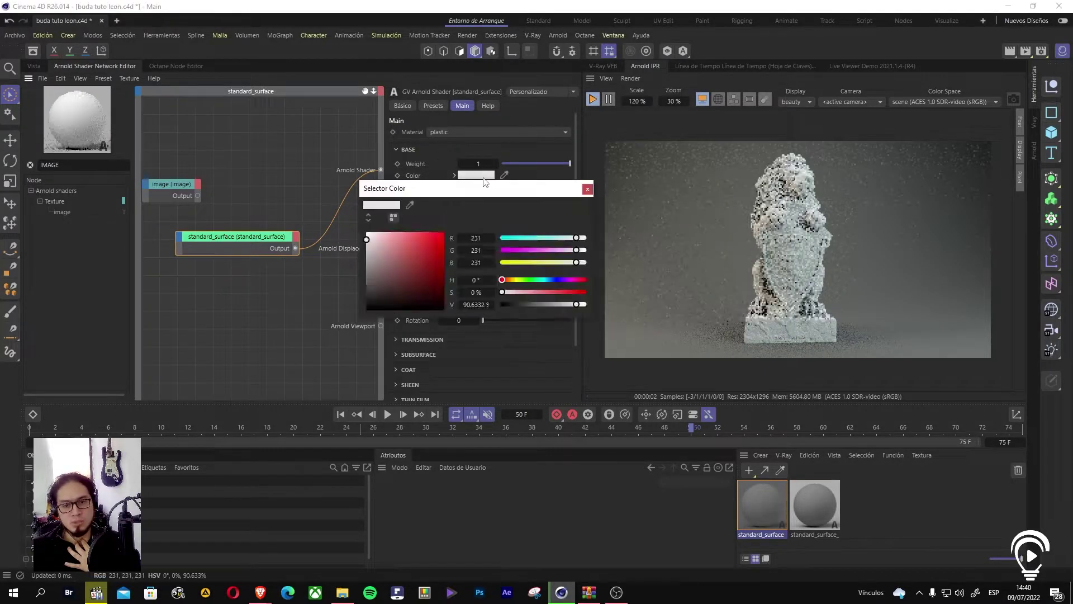
{"action": "left_click", "coordinate": [417, 249]}
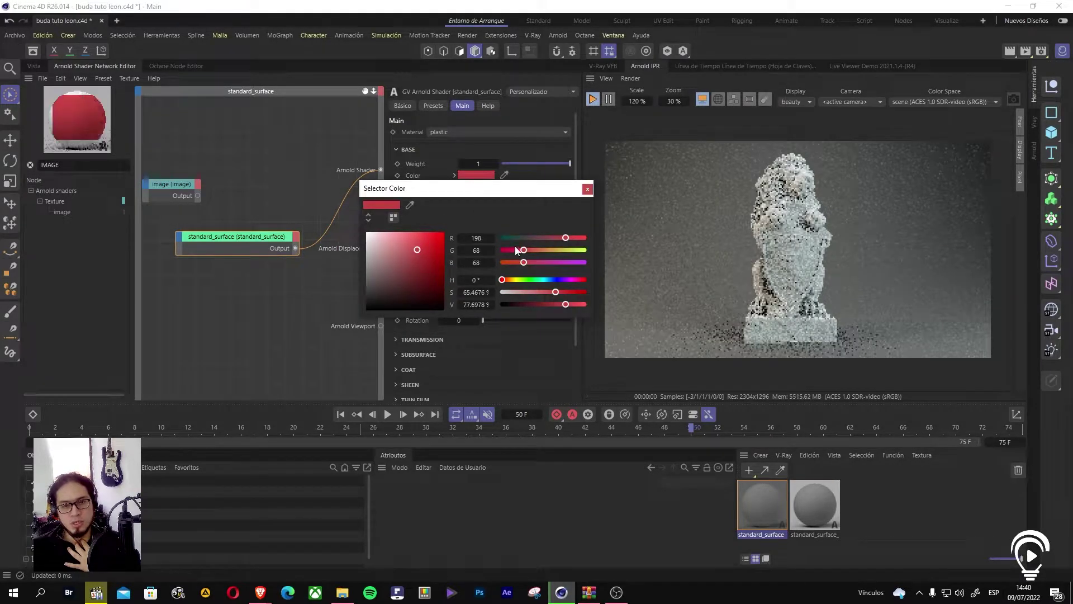
{"action": "left_click", "coordinate": [588, 190]}
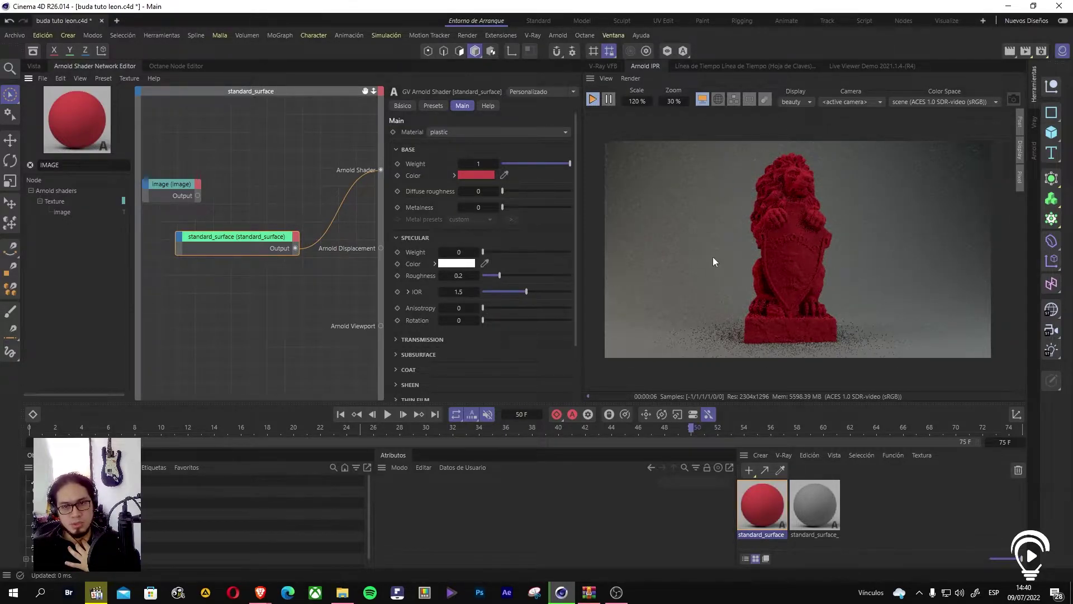
Step: Connect the standard_surface output to Arnold Viewport as well and compare the lion statue in the viewport
{"action": "left_click", "coordinate": [35, 66]}
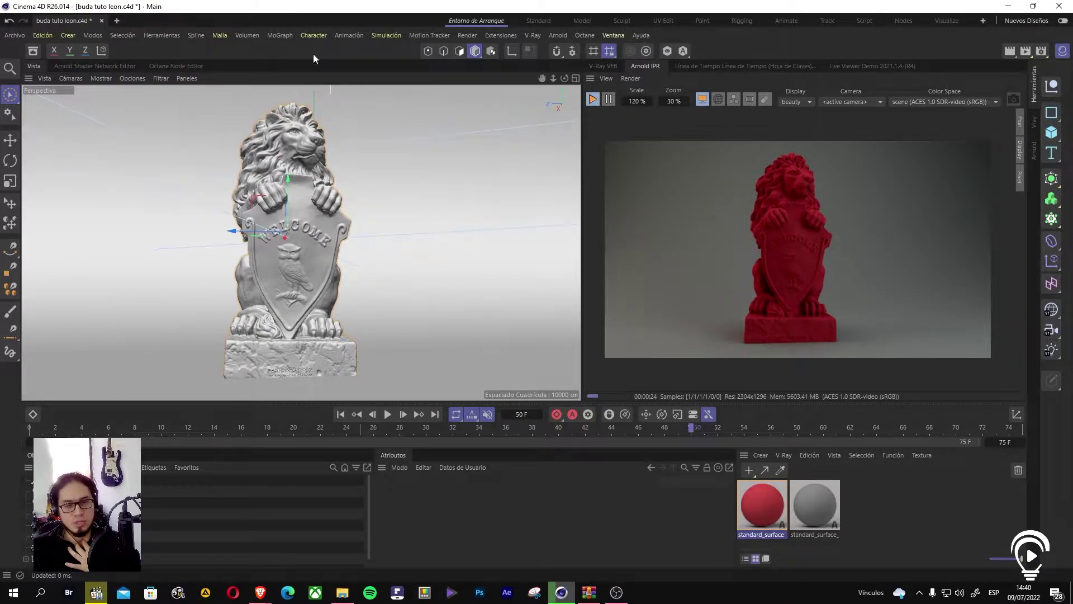
{"action": "left_click", "coordinate": [93, 67]}
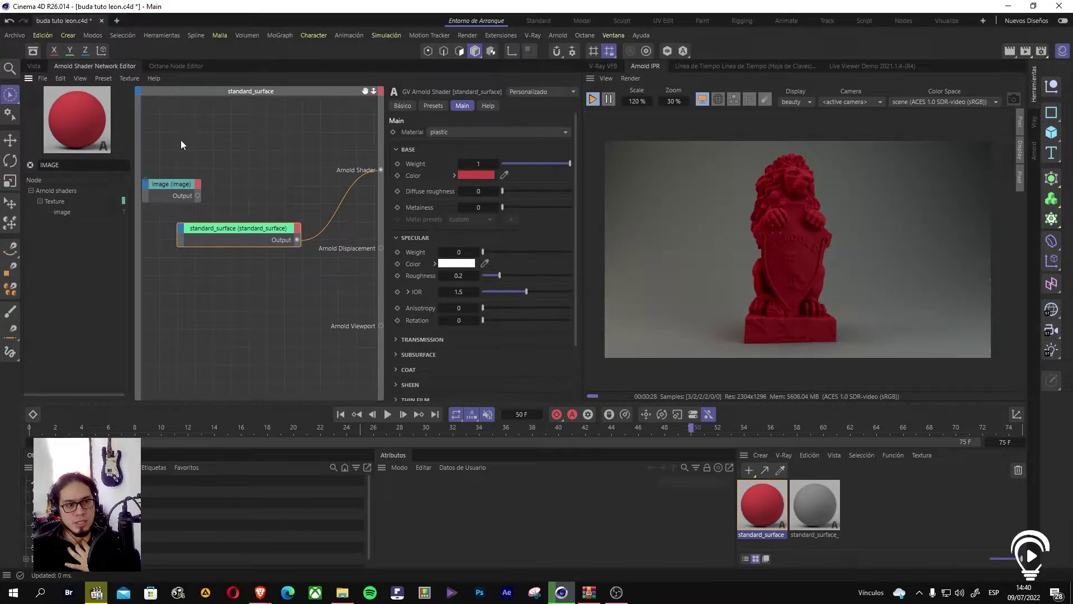
{"action": "left_click_drag", "start_coordinate": [298, 240], "coordinate": [381, 327]}
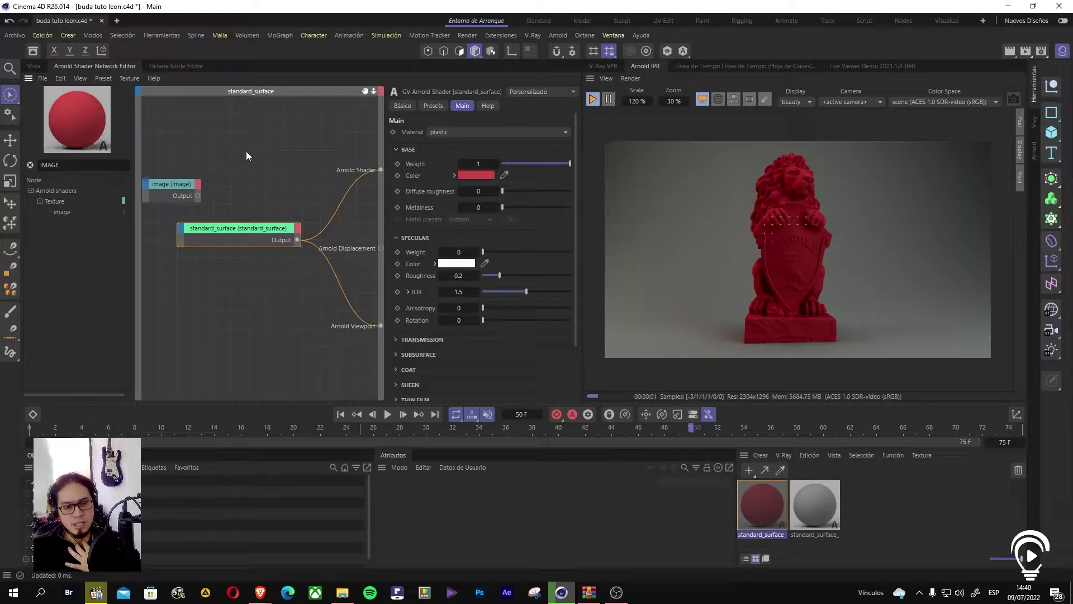
{"action": "left_click", "coordinate": [34, 66]}
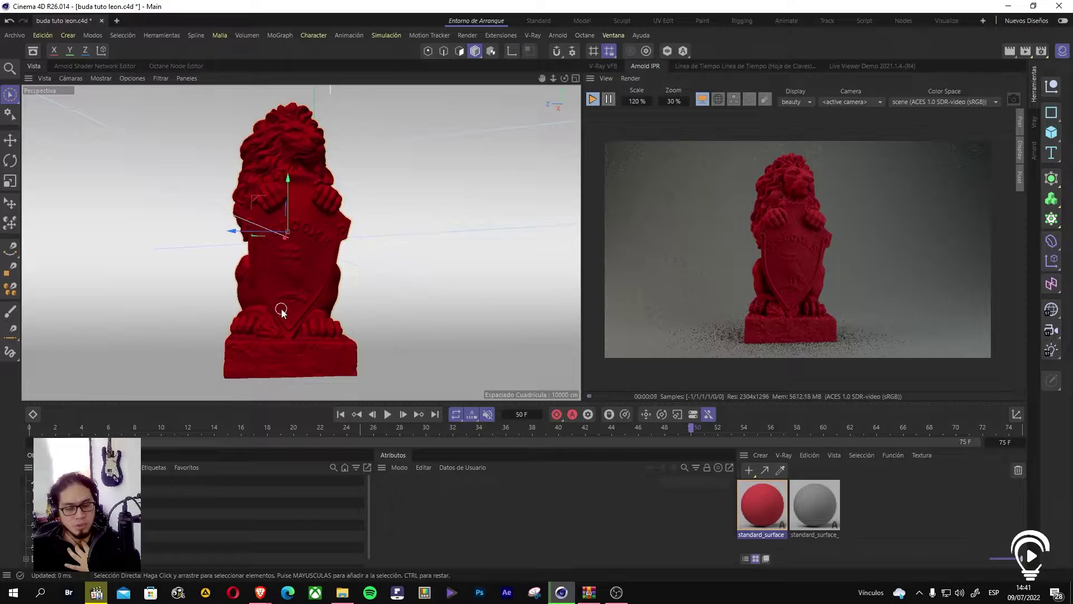
{"action": "left_click", "coordinate": [175, 66]}
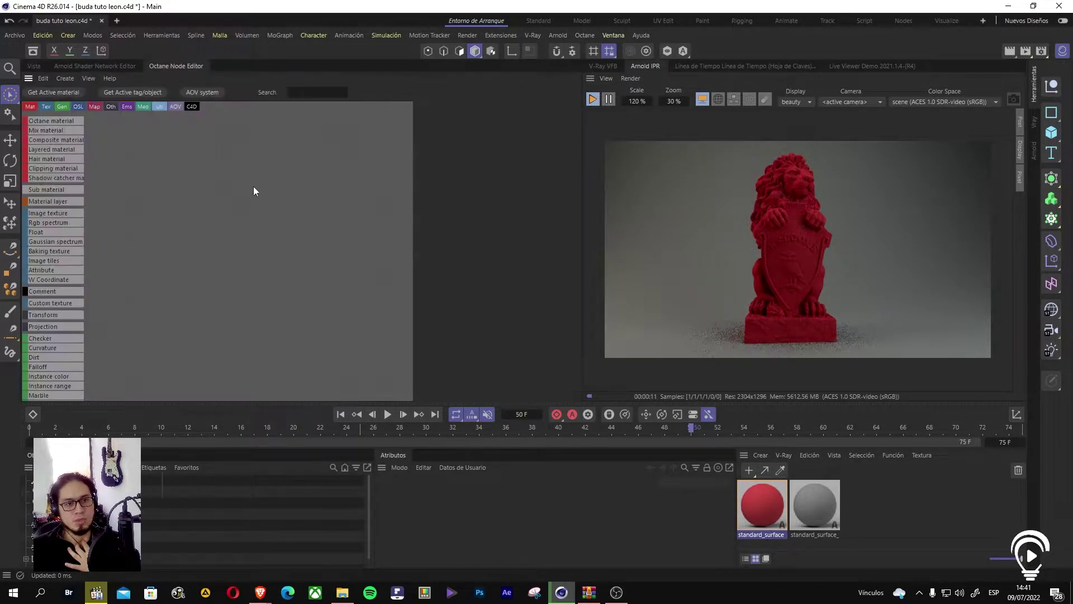
{"action": "left_click", "coordinate": [113, 65]}
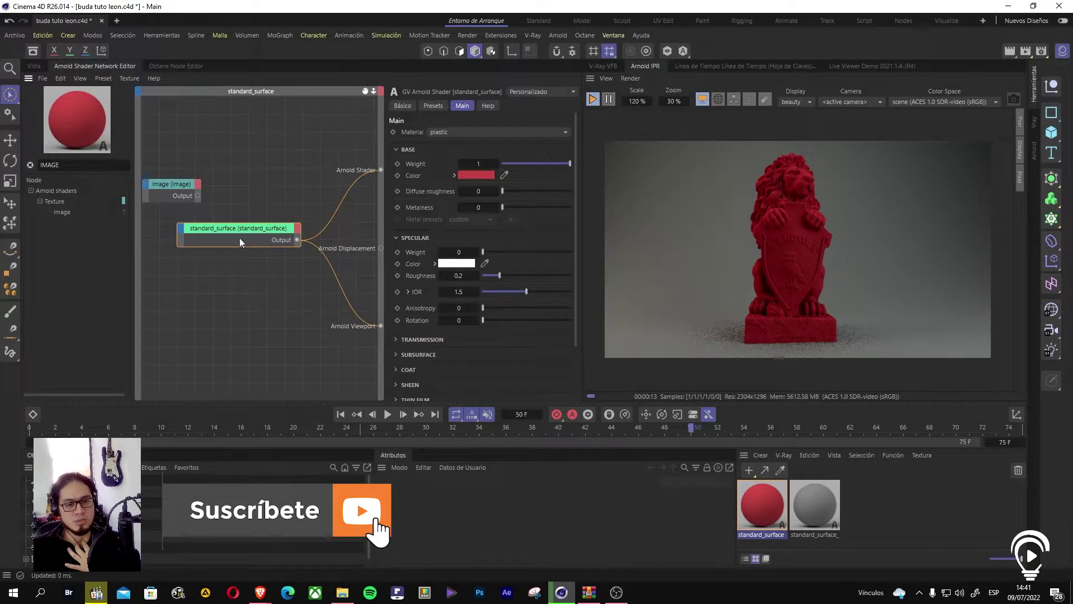
Step: Disconnect the standard_surface output from Arnold Viewport, shift the node slightly, and check the viewport again
{"action": "left_click_drag", "start_coordinate": [260, 233], "coordinate": [272, 246]}
{"action": "left_click_drag", "start_coordinate": [348, 290], "coordinate": [335, 286]}
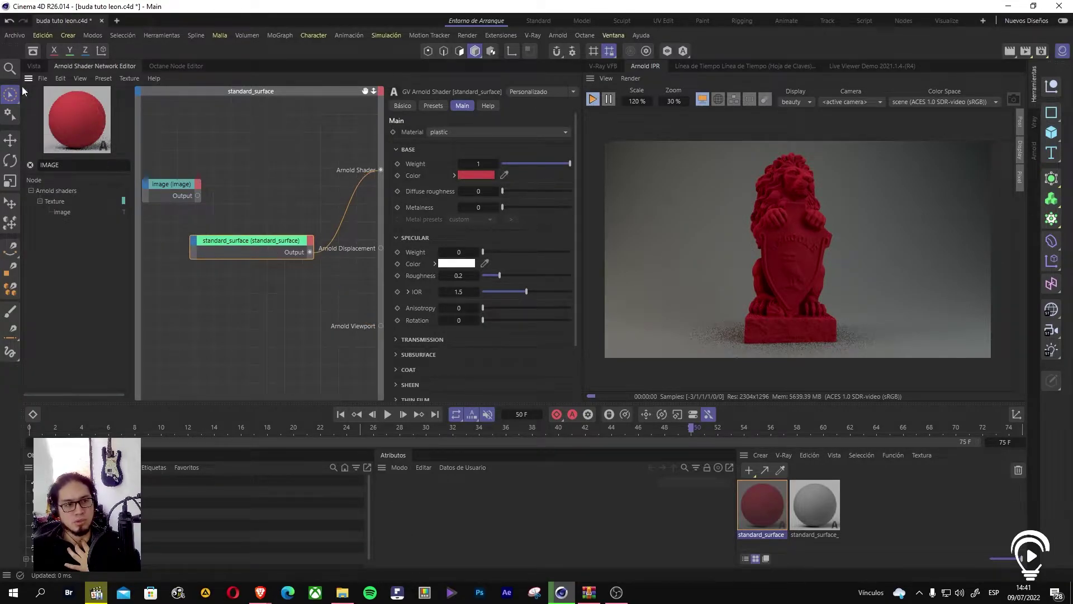
{"action": "left_click", "coordinate": [35, 67]}
{"action": "left_click", "coordinate": [129, 64]}
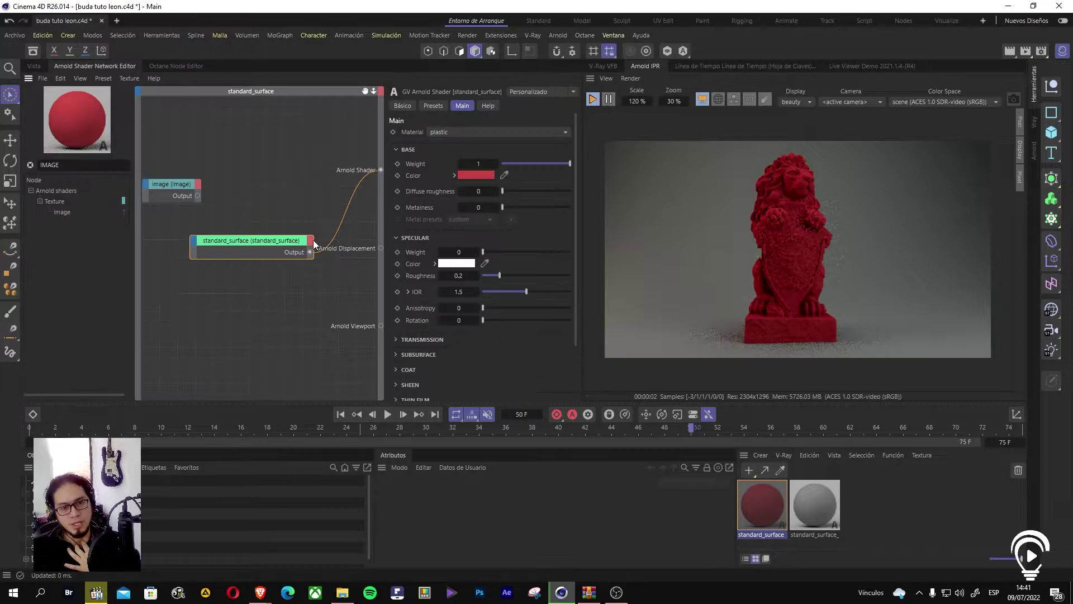
Step: Rearrange the image and standard_surface nodes and connect the image output to standard_surface's Base Color input
{"action": "left_click_drag", "start_coordinate": [296, 242], "coordinate": [311, 227]}
{"action": "left_click_drag", "start_coordinate": [185, 186], "coordinate": [174, 192]}
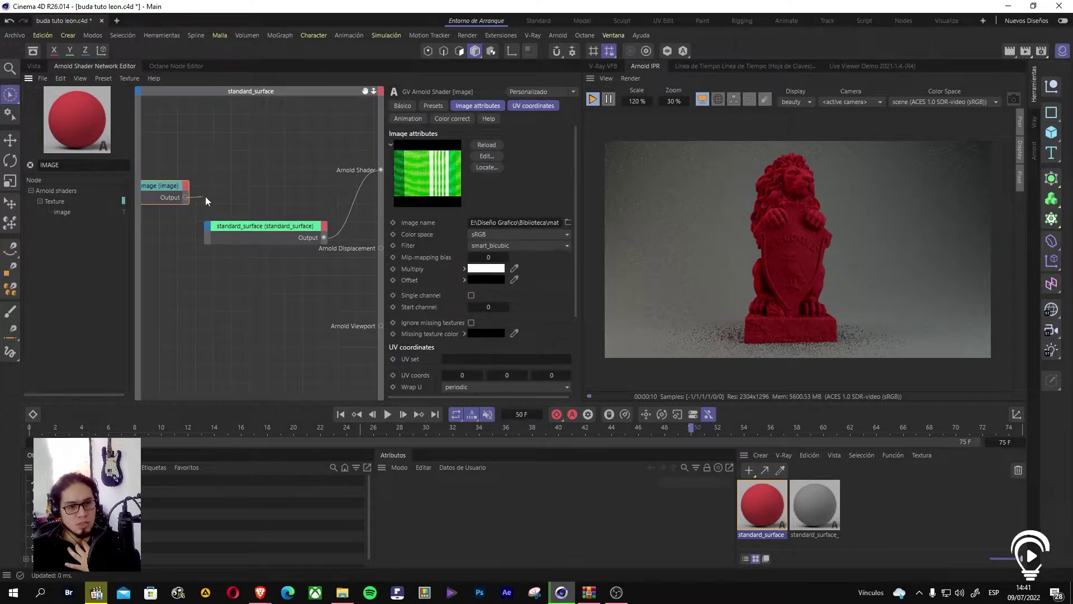
{"action": "left_click_drag", "start_coordinate": [219, 213], "coordinate": [186, 200]}
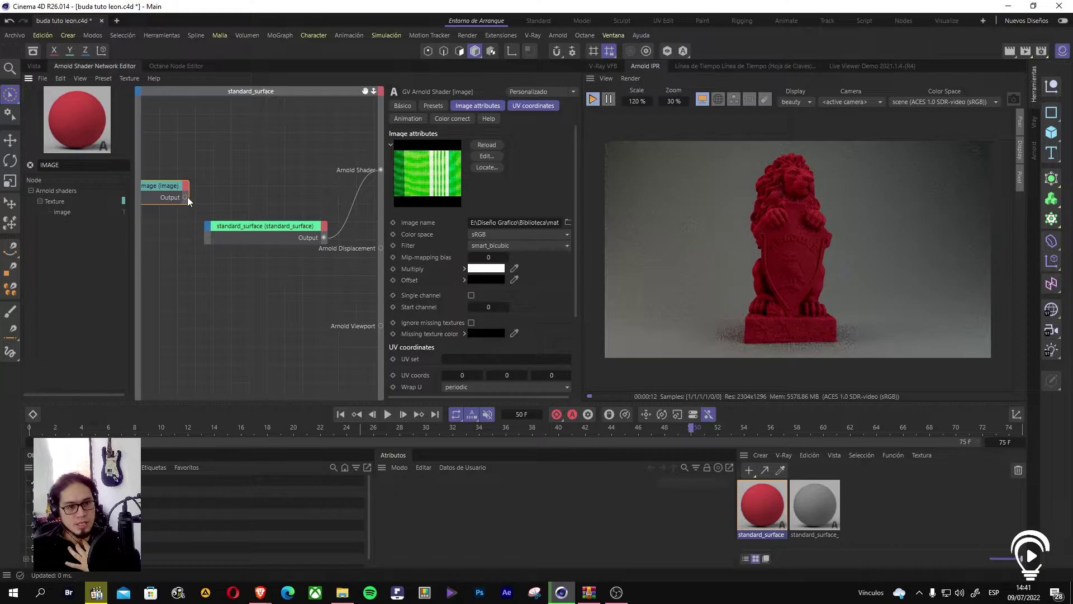
{"action": "left_click_drag", "start_coordinate": [213, 218], "coordinate": [208, 227]}
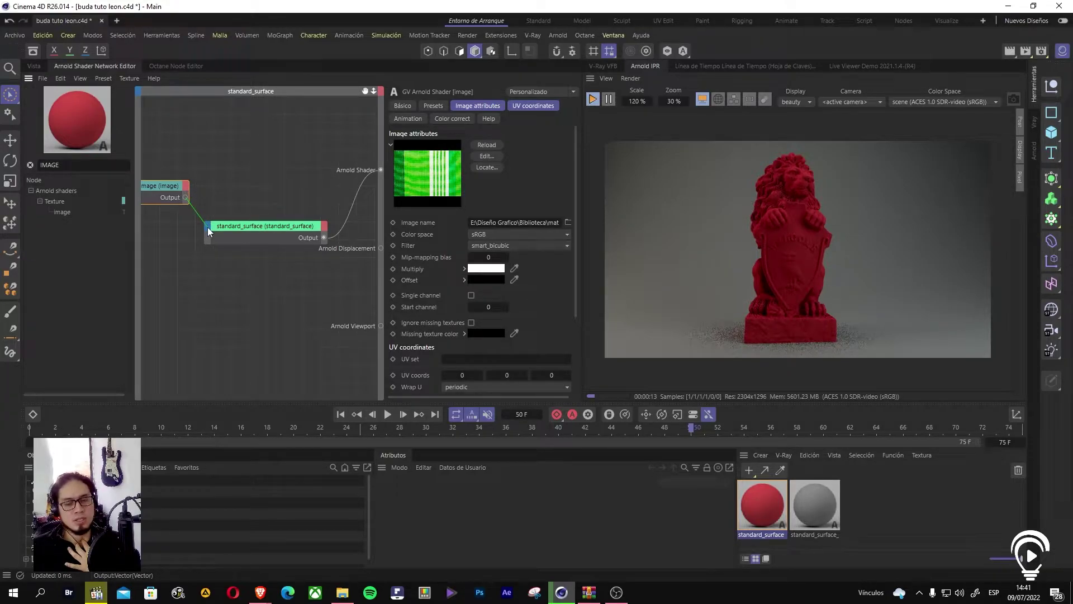
{"action": "left_click", "coordinate": [207, 227]}
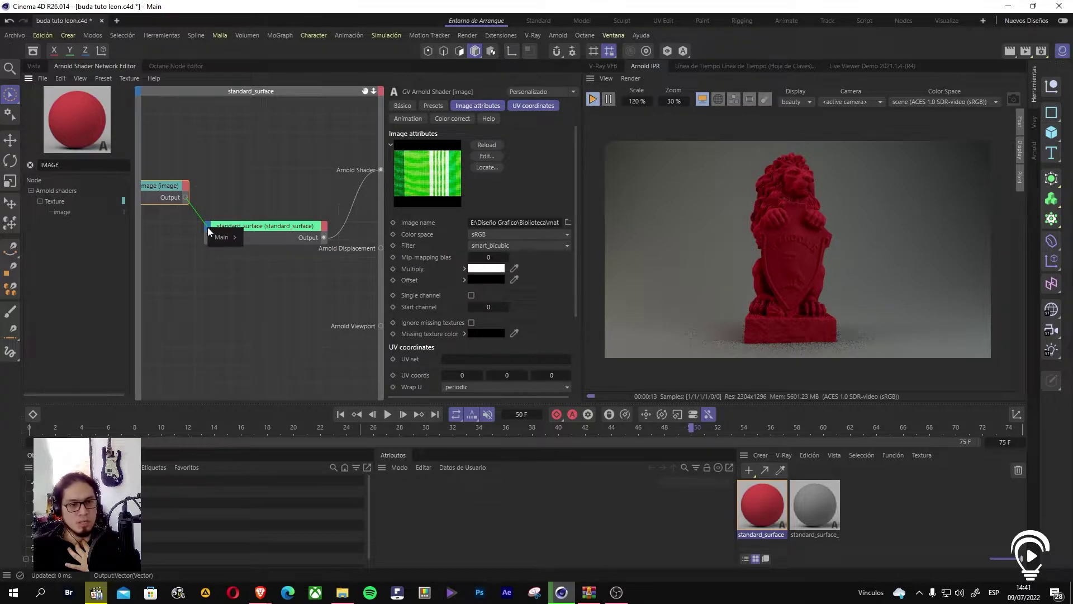
{"action": "mouse_move", "coordinate": [214, 237]}
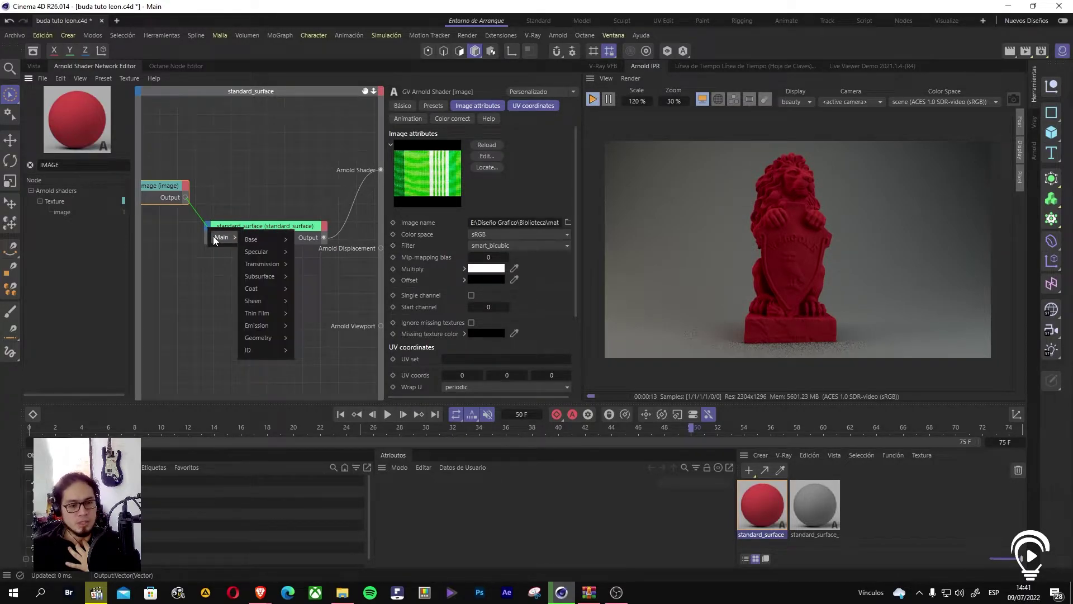
{"action": "mouse_move", "coordinate": [249, 241]}
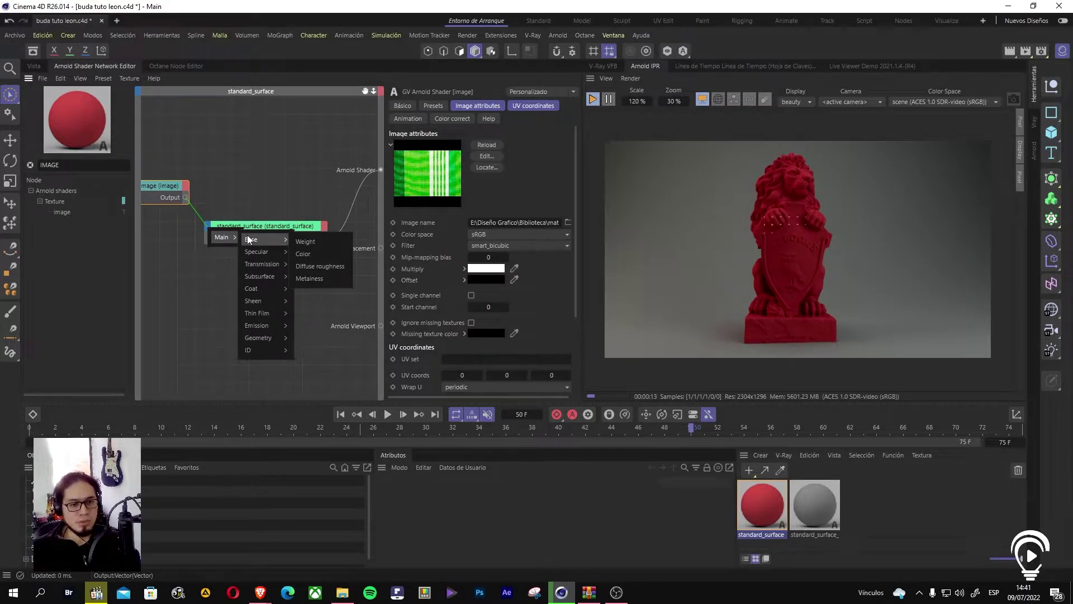
{"action": "left_click", "coordinate": [307, 253]}
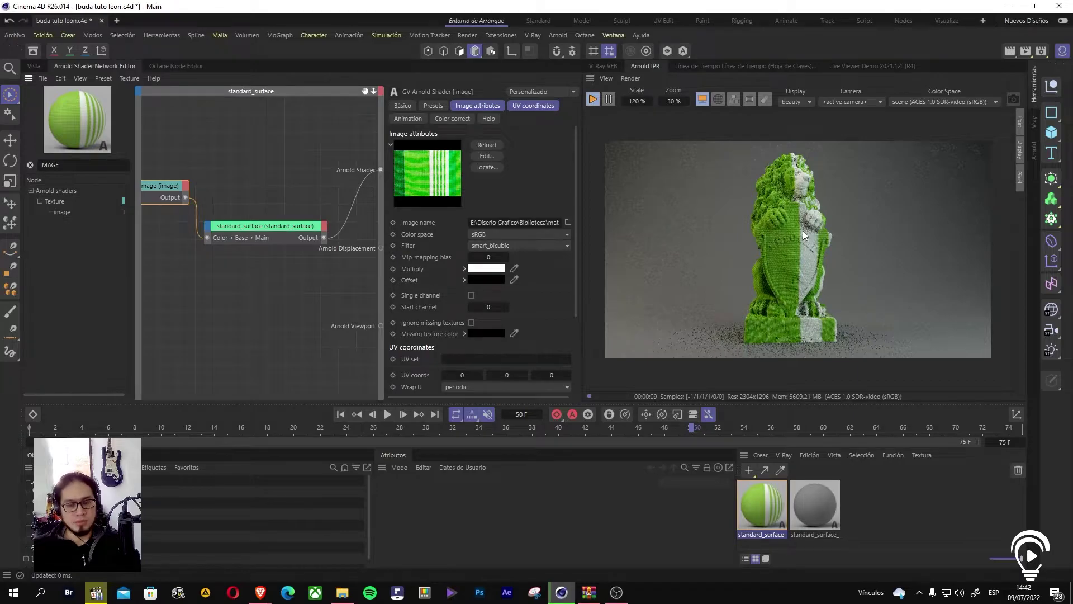
Step: Shift the image node slightly and connect its output to standard_surface's Specular Color input as well
{"action": "left_click_drag", "start_coordinate": [172, 185], "coordinate": [162, 186]}
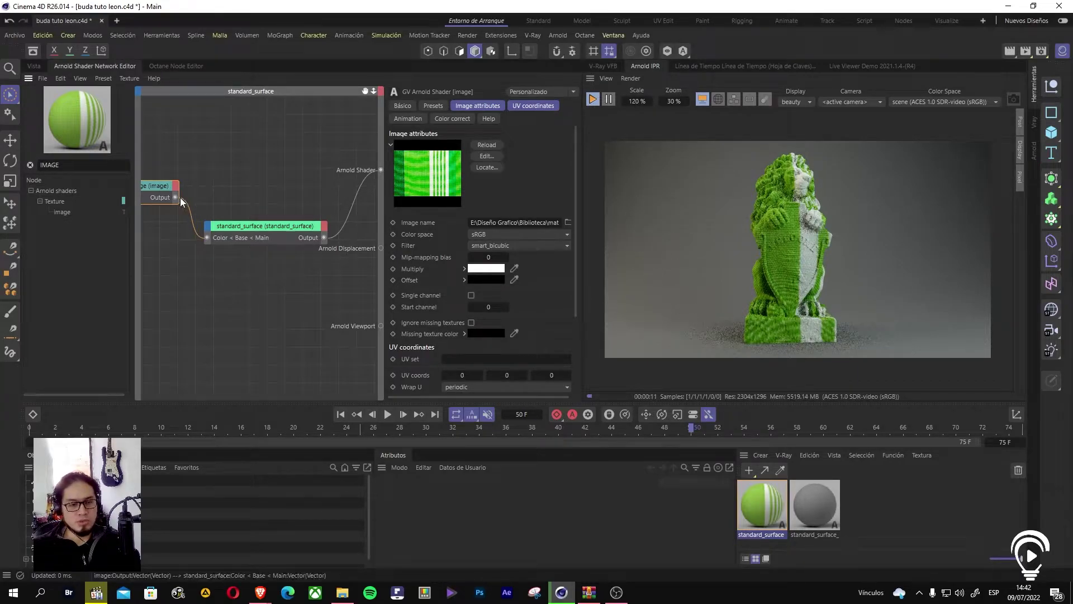
{"action": "left_click_drag", "start_coordinate": [177, 199], "coordinate": [208, 225]}
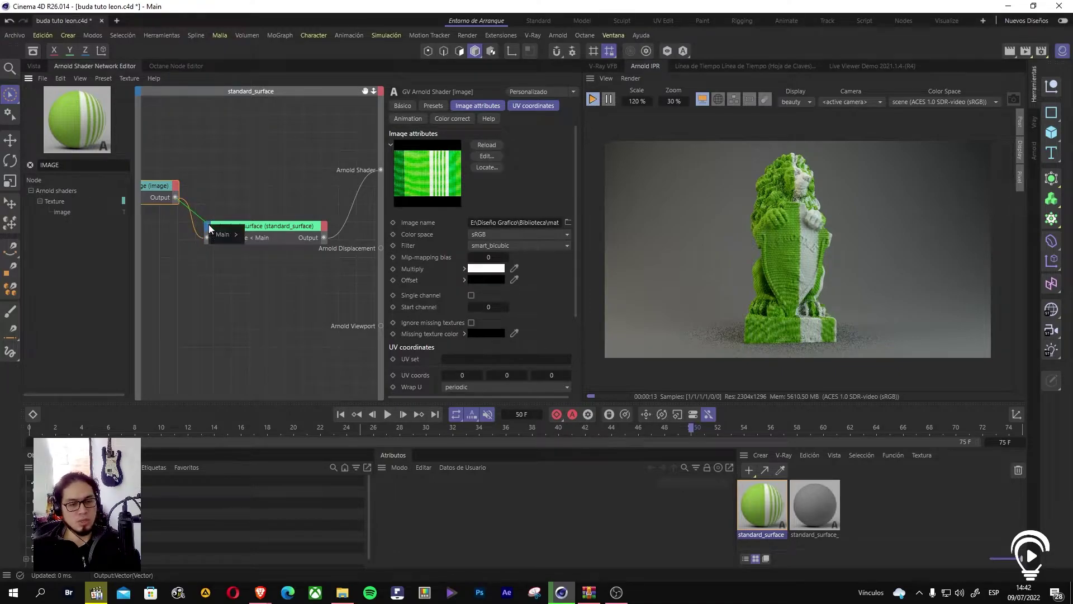
{"action": "mouse_move", "coordinate": [221, 232]}
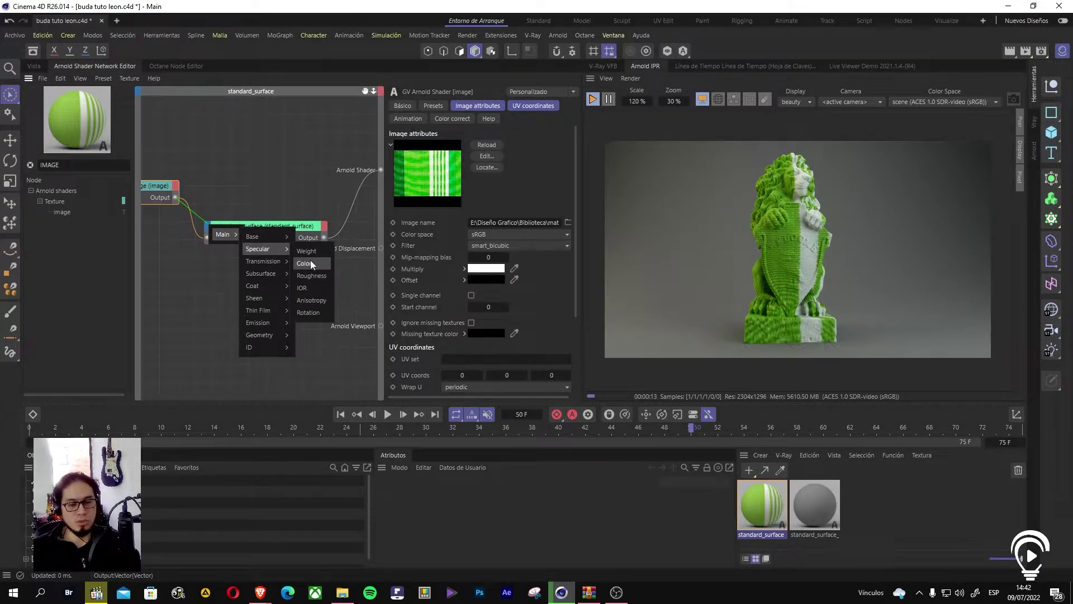
{"action": "left_click", "coordinate": [311, 262]}
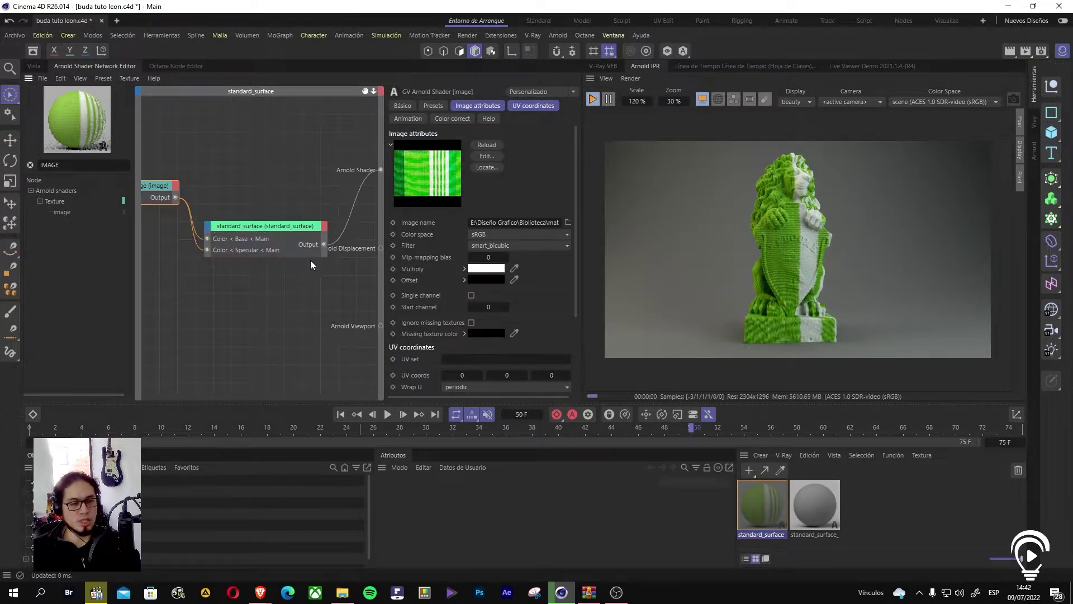
Step: Examine which standard_surface inputs the image output can feed, such as Base, Coat and Emission, without making a connection
{"action": "left_click_drag", "start_coordinate": [174, 197], "coordinate": [221, 240]}
{"action": "mouse_move", "coordinate": [221, 239]}
{"action": "mouse_move", "coordinate": [270, 264]}
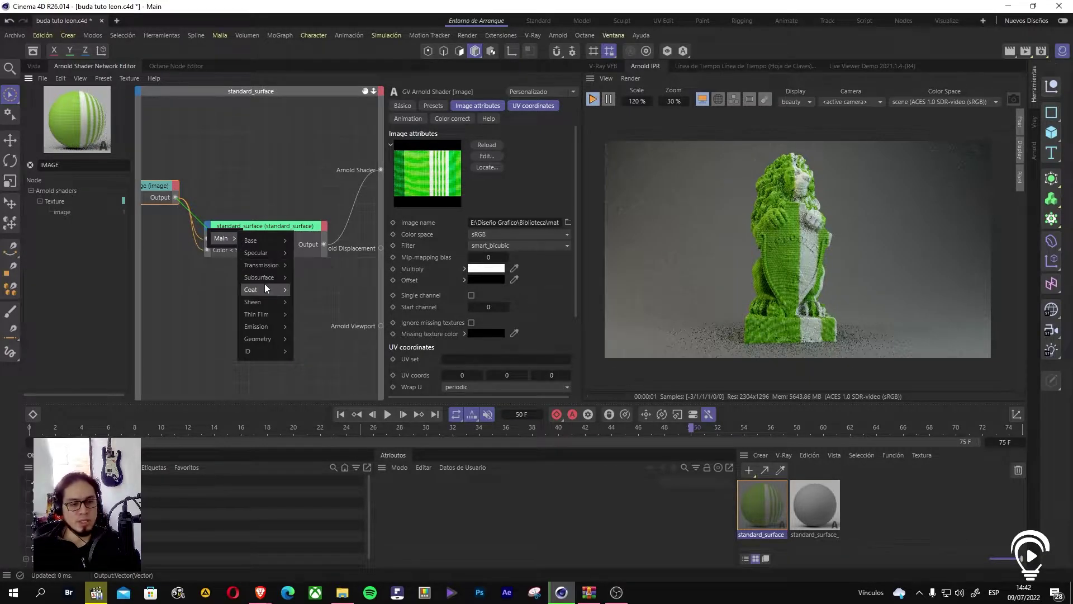
{"action": "mouse_move", "coordinate": [265, 287]}
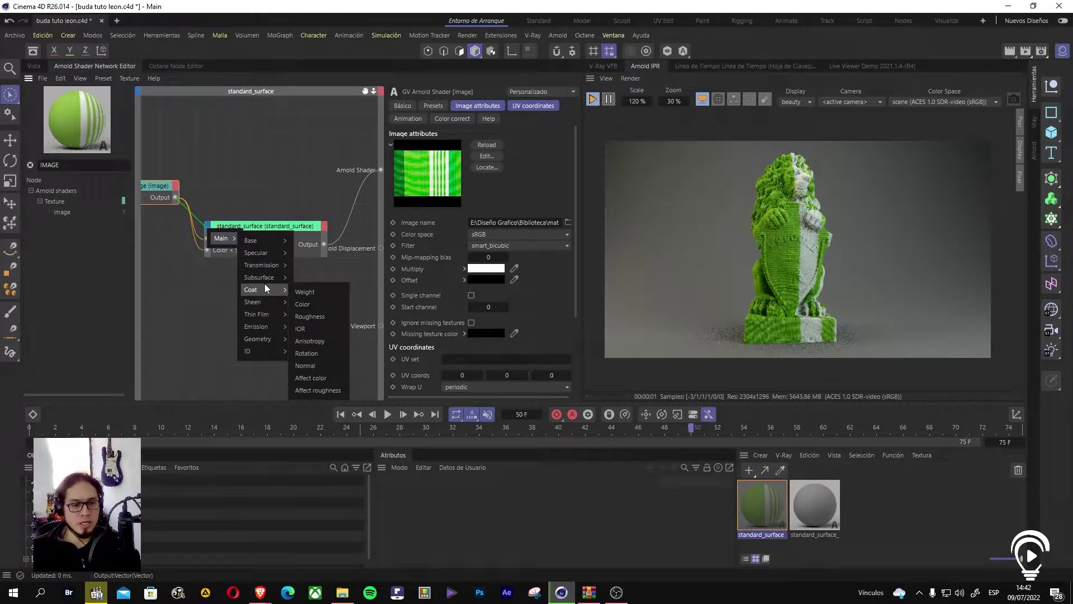
{"action": "mouse_move", "coordinate": [270, 327]}
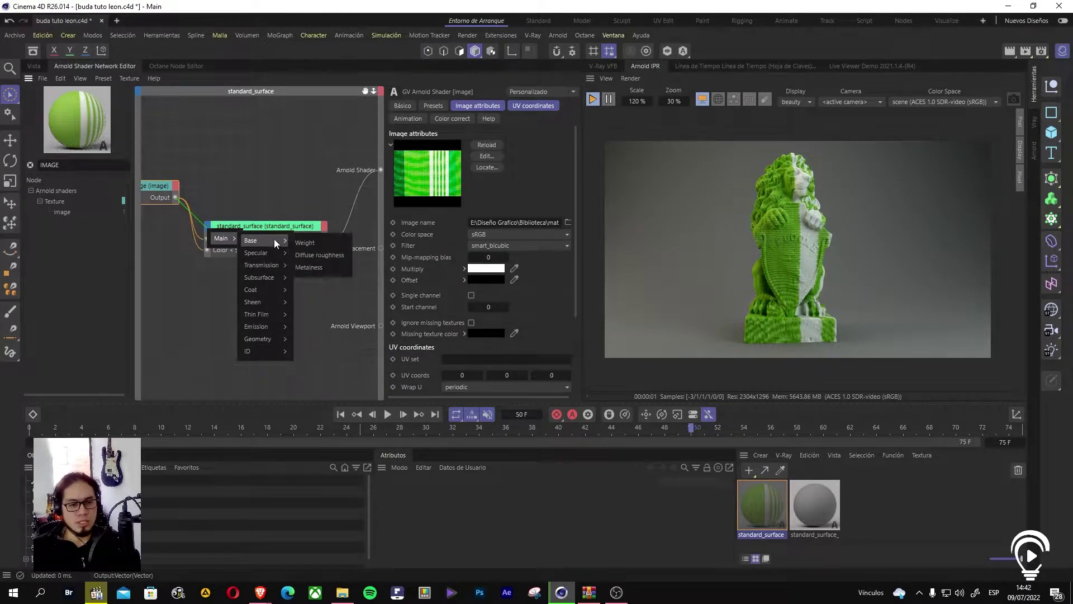
{"action": "left_click", "coordinate": [287, 208]}
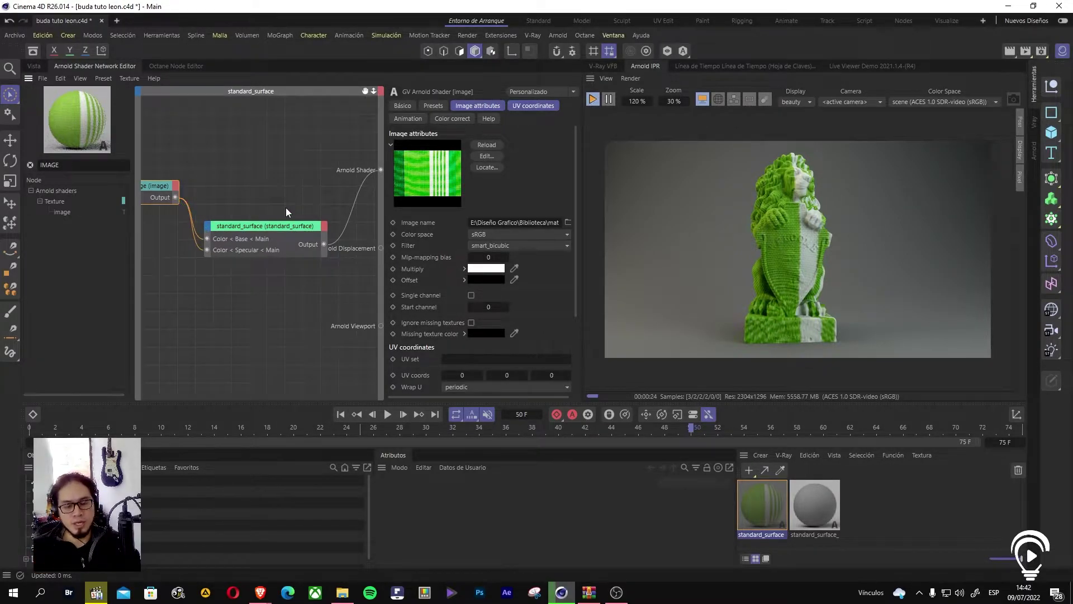
{"action": "left_click", "coordinate": [208, 227]}
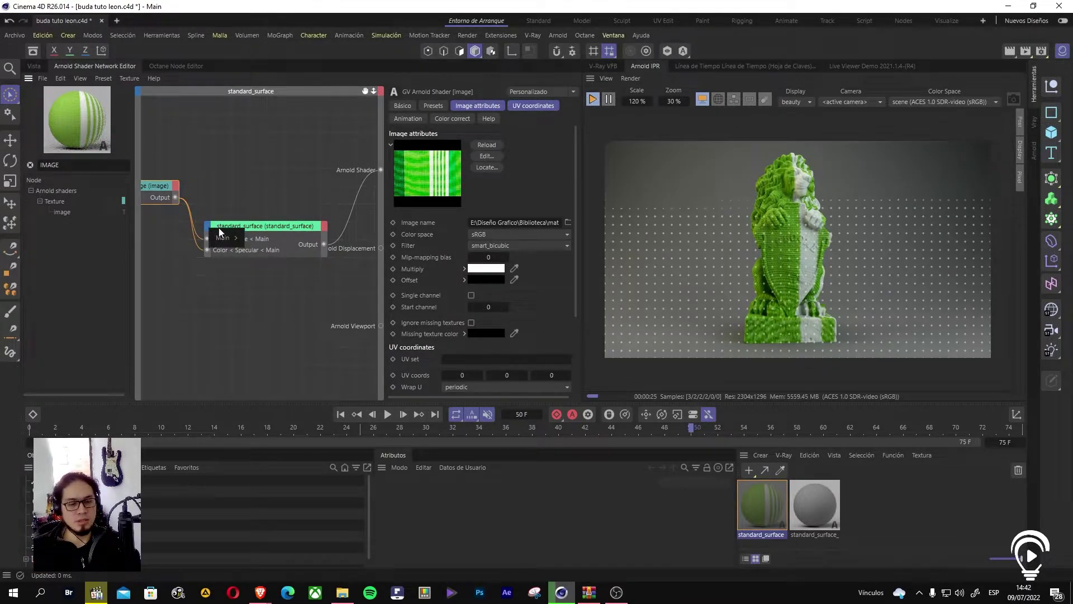
Step: Collapse the Base and Specular parameters of standard_surface and compare its parameter groups with the node's input categories
{"action": "left_click", "coordinate": [268, 227]}
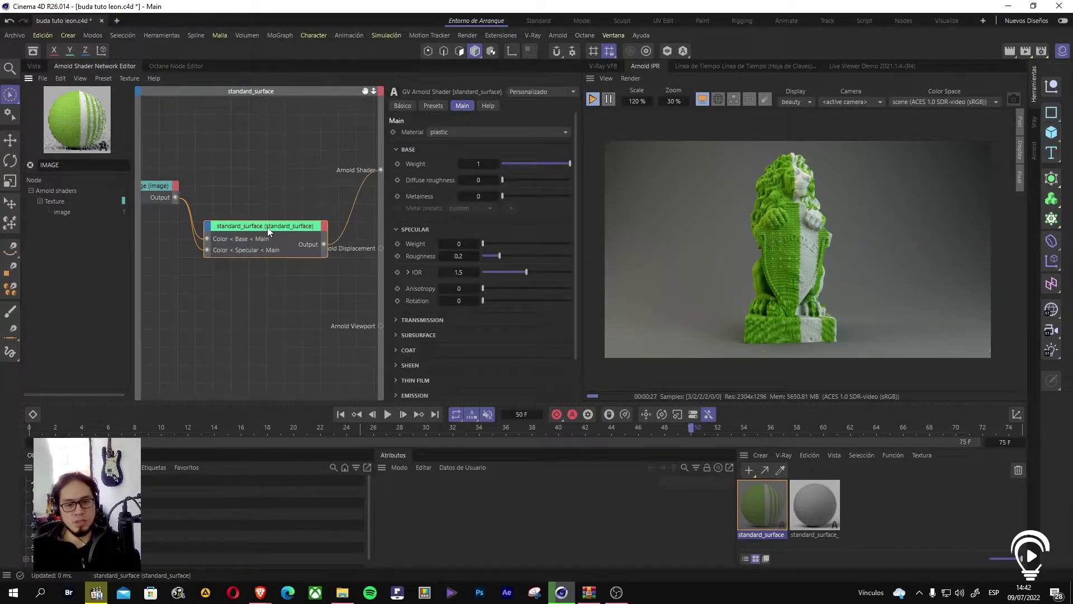
{"action": "left_click", "coordinate": [397, 150]}
{"action": "left_click", "coordinate": [397, 165]}
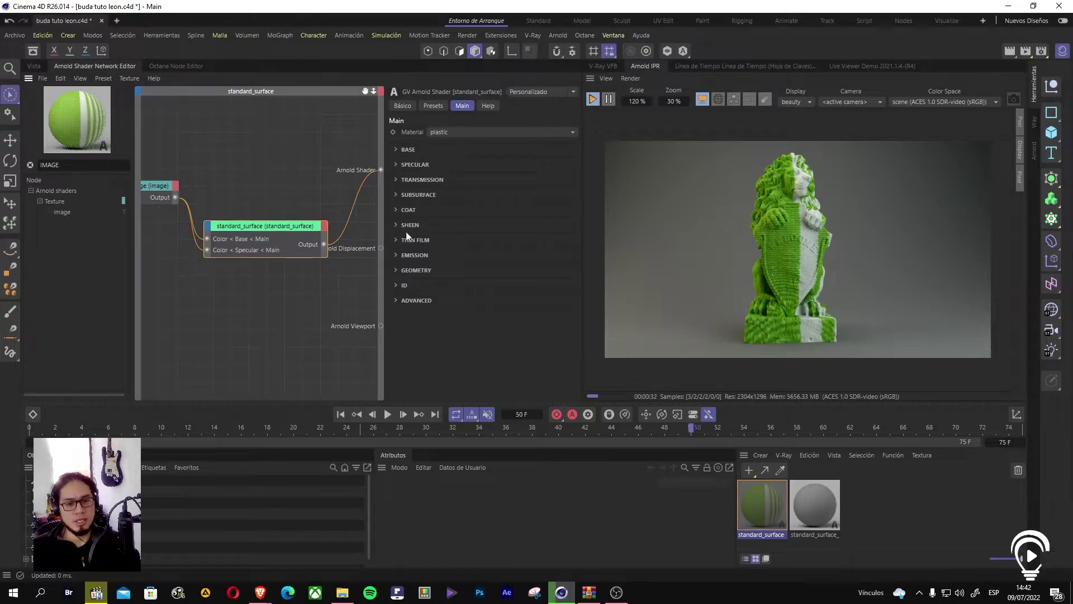
Step: Delete the connection between the image output and standard_surface's Specular Color, keeping the Base Color connection
{"action": "left_click", "coordinate": [211, 255]}
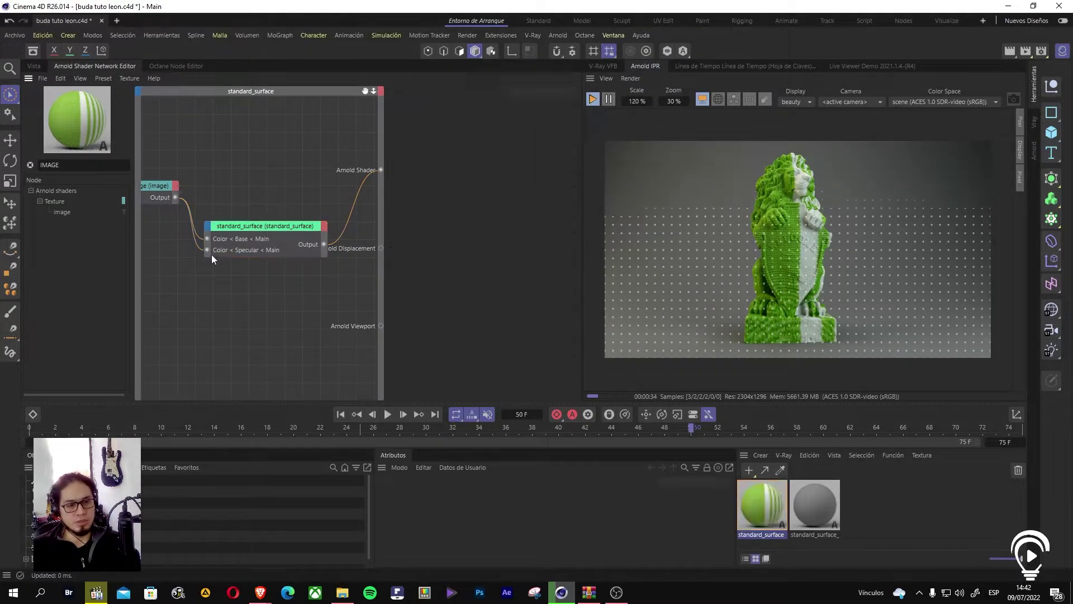
{"action": "left_click", "coordinate": [198, 247]}
{"action": "key", "text": "Delete"}
{"action": "left_click", "coordinate": [249, 227]}
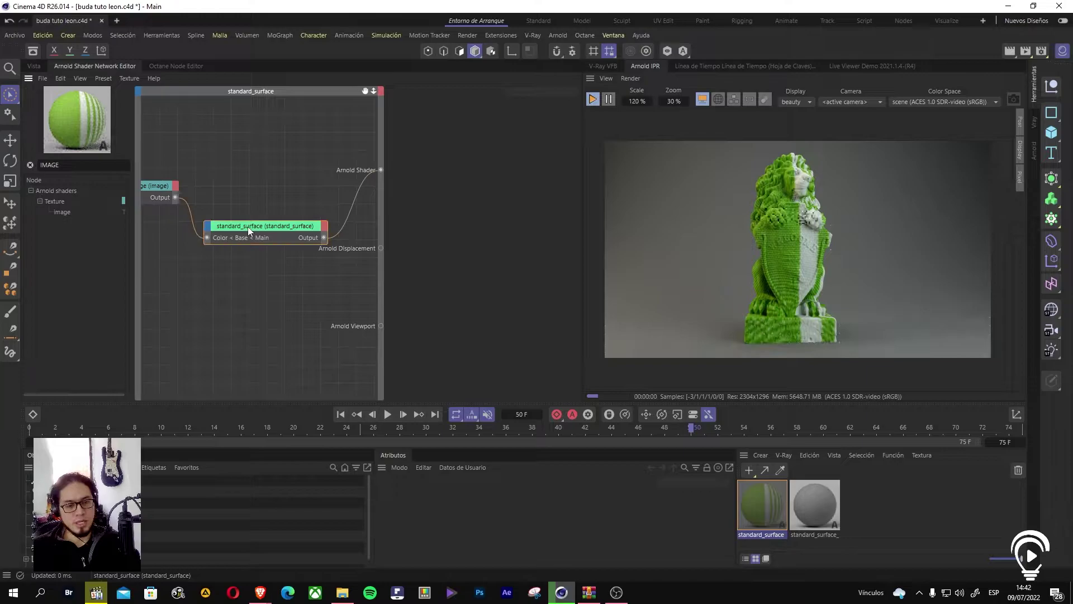
Step: Review the image node's attributes and set its uniform UV scale to 5 and finally to 20
{"action": "left_click", "coordinate": [159, 186]}
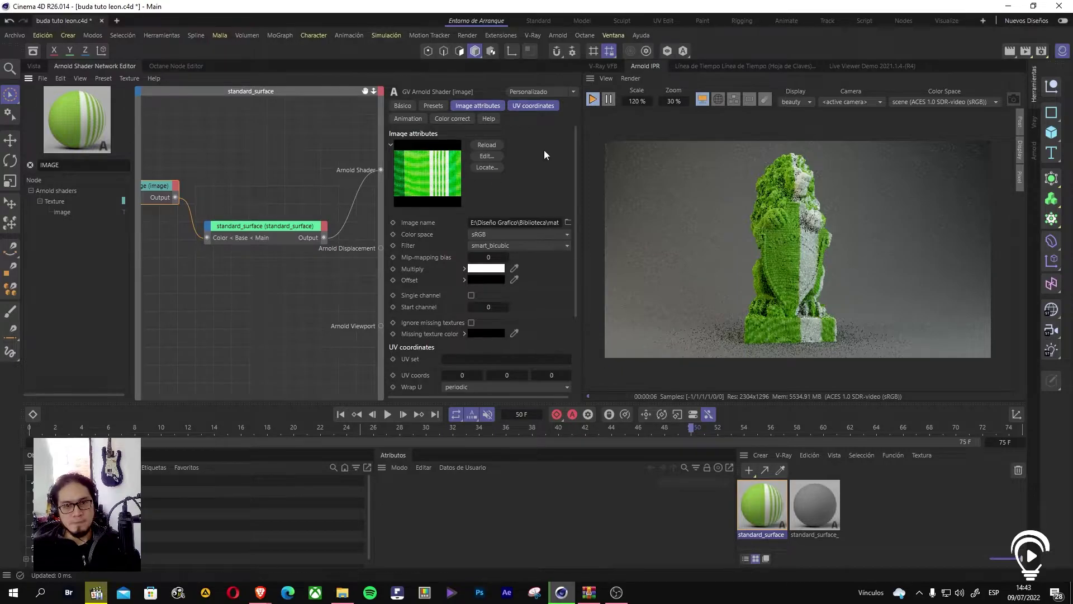
{"action": "scroll", "coordinate": [574, 173], "scroll_direction": "down", "scroll_amount": 3}
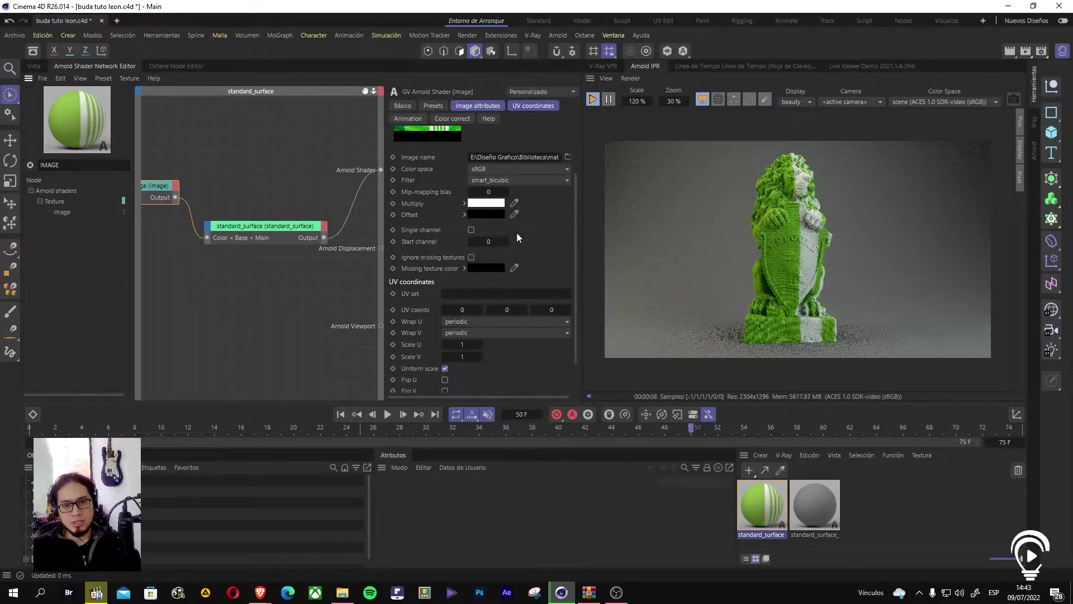
{"action": "left_click", "coordinate": [196, 184]}
{"action": "left_click", "coordinate": [152, 185]}
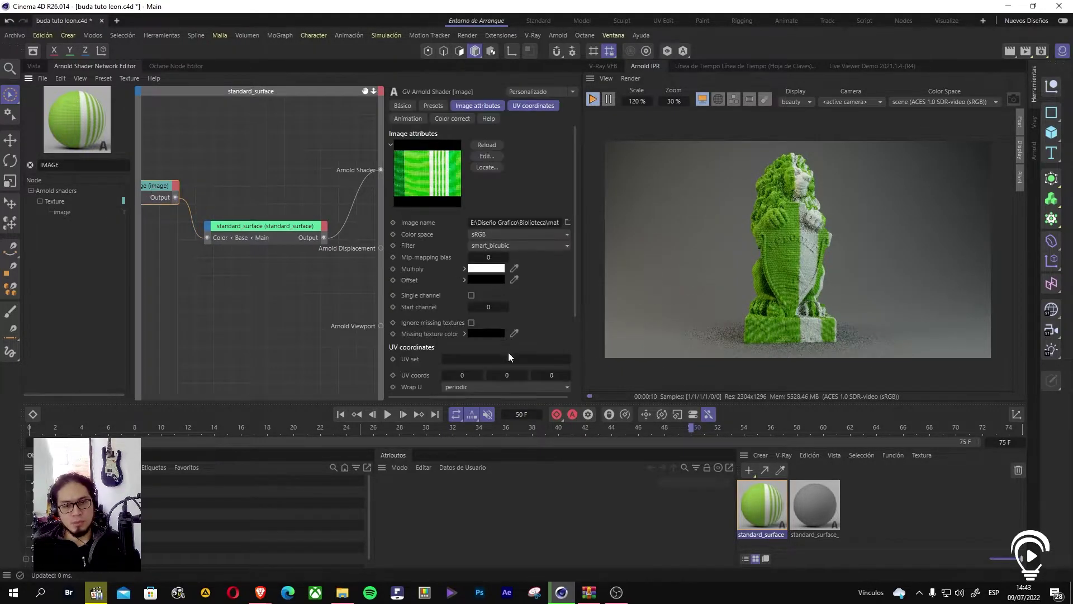
{"action": "left_click_drag", "start_coordinate": [572, 290], "coordinate": [571, 371]}
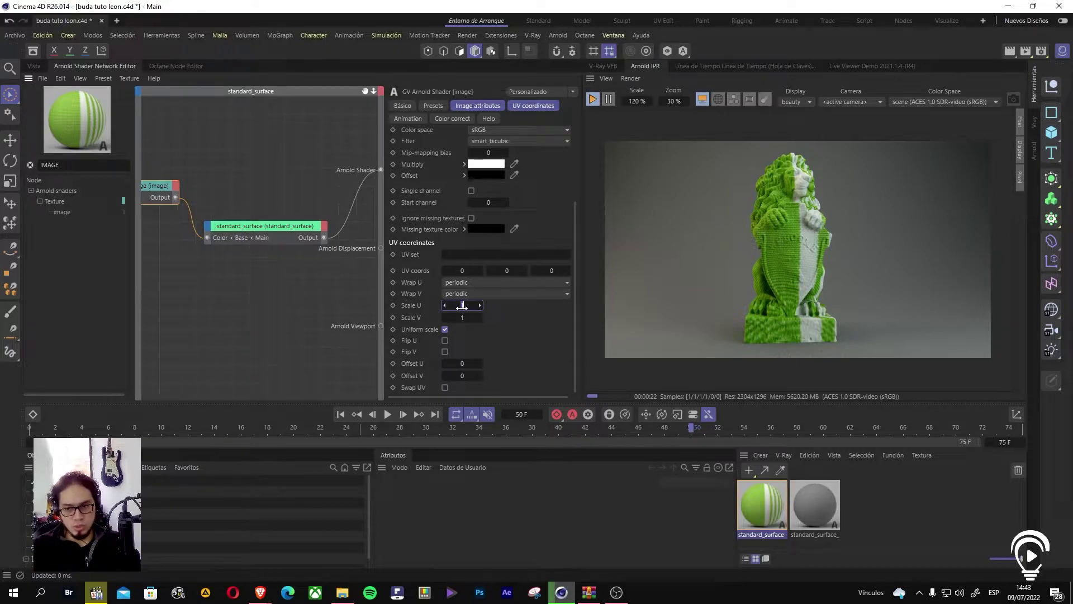
{"action": "key", "text": "Tab"}
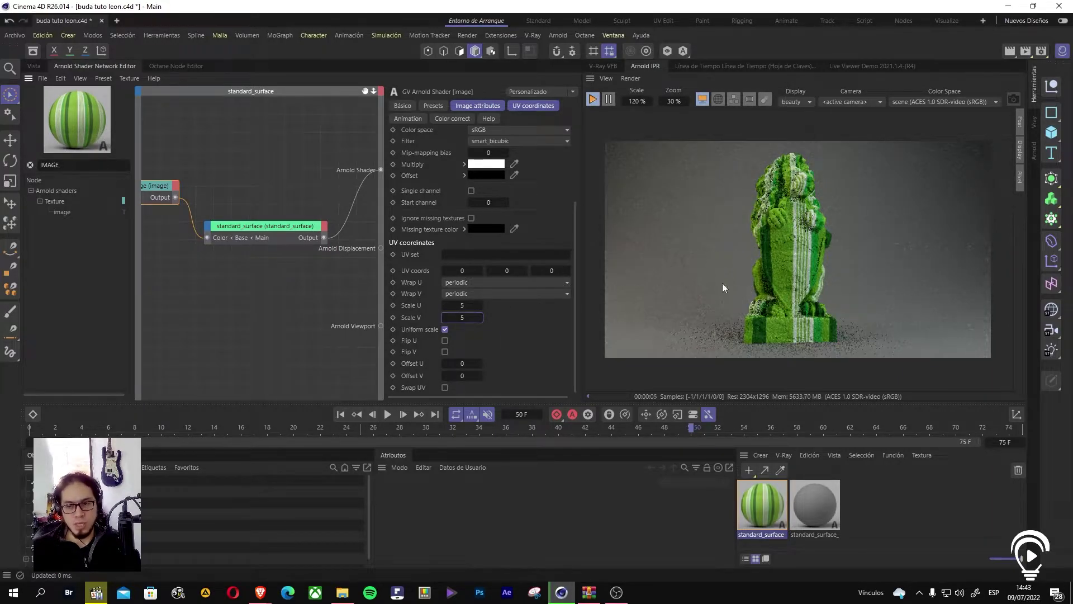
{"action": "type", "text": "20"}
{"action": "key", "text": "Tab"}
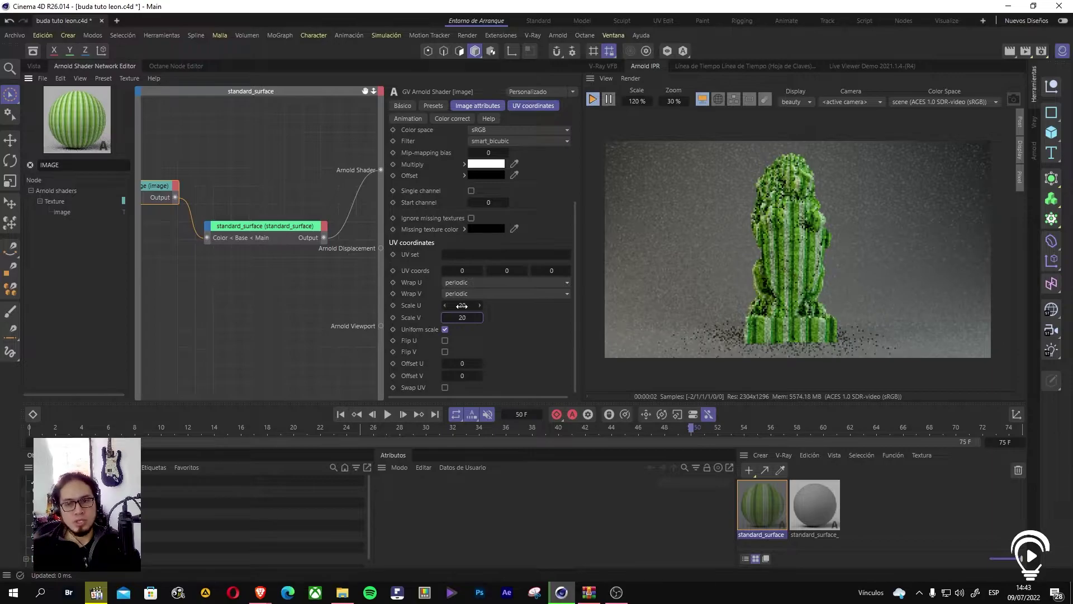
Step: Disconnect the image node from standard_surface, move it aside, and set the base color to bright green with RGB 0, 255, 132
{"action": "left_click_drag", "start_coordinate": [162, 187], "coordinate": [155, 187]}
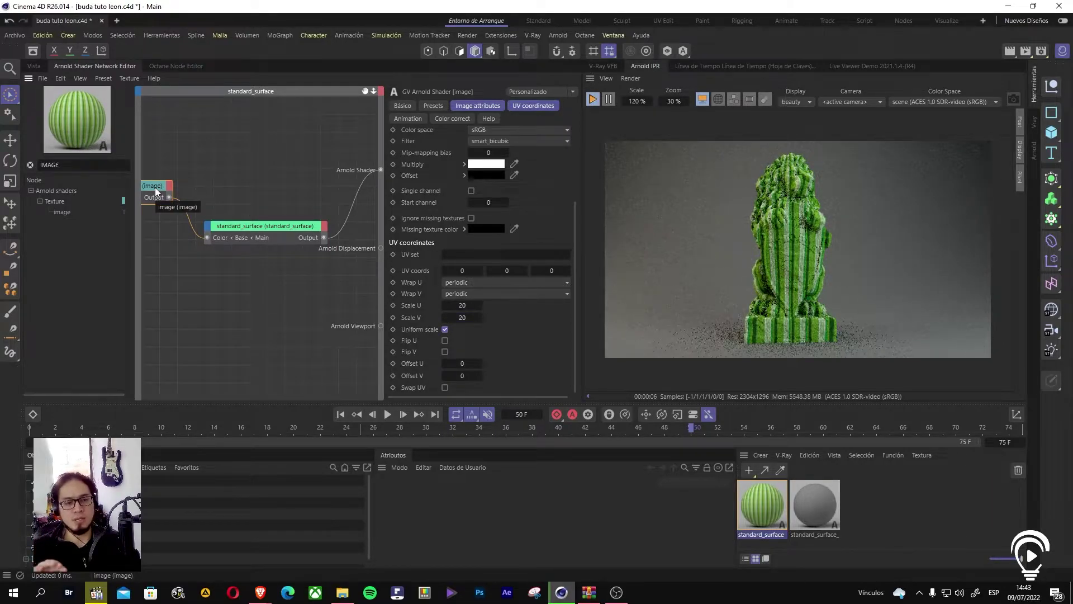
{"action": "left_click_drag", "start_coordinate": [197, 231], "coordinate": [159, 269]}
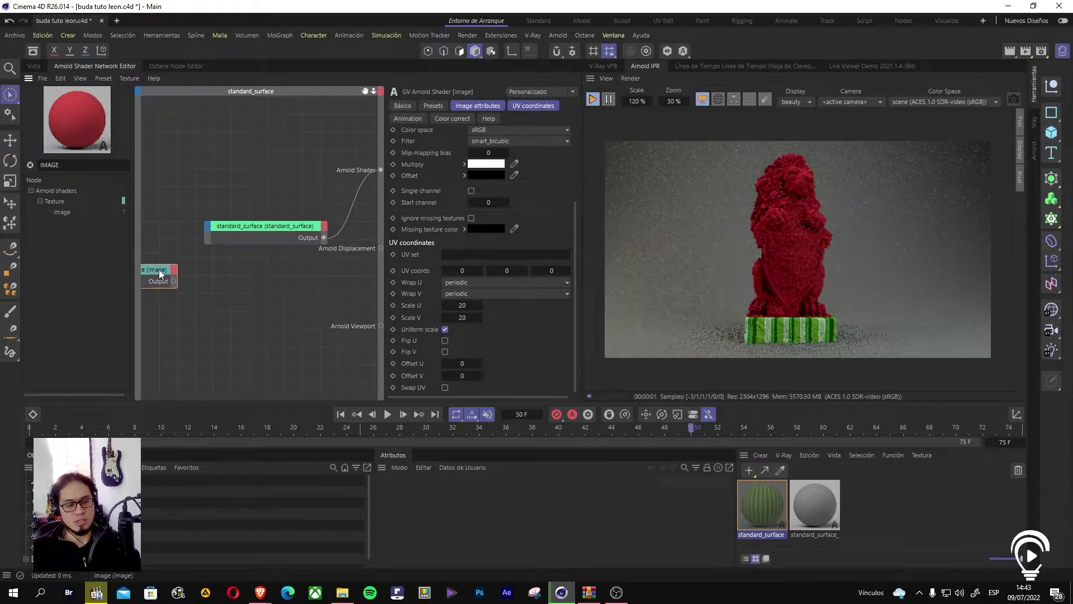
{"action": "left_click", "coordinate": [271, 231]}
{"action": "left_click", "coordinate": [408, 150]}
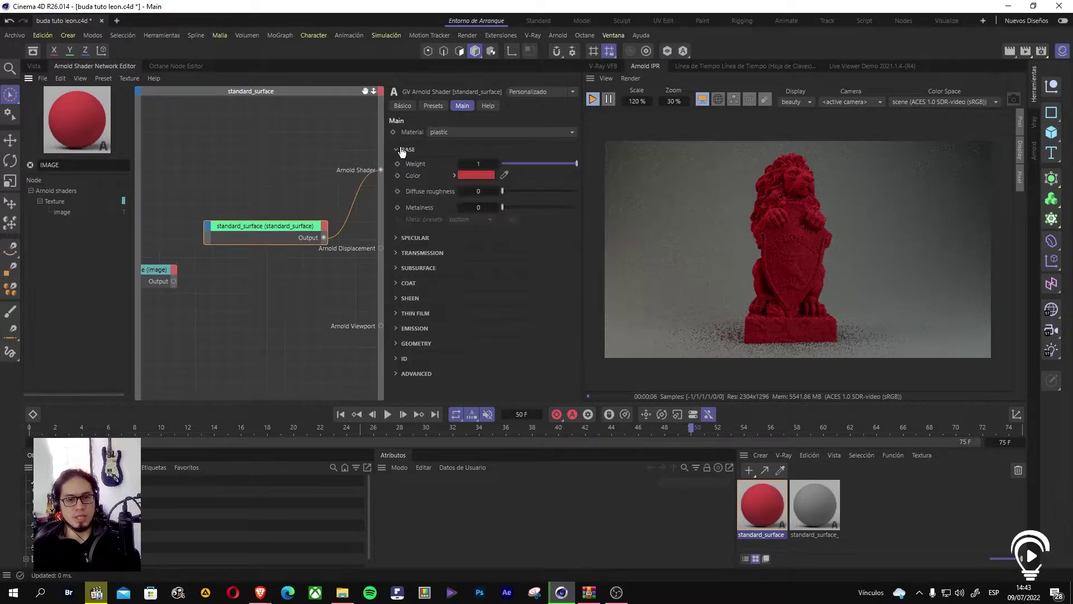
{"action": "left_click", "coordinate": [465, 176]}
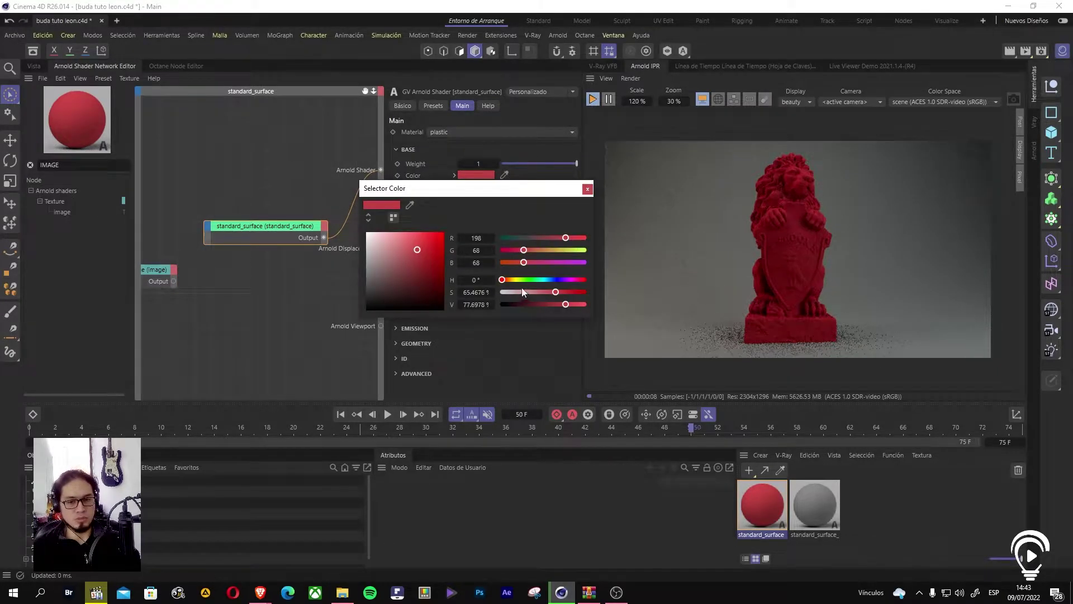
{"action": "left_click", "coordinate": [536, 282]}
{"action": "left_click_drag", "start_coordinate": [418, 250], "coordinate": [449, 228]}
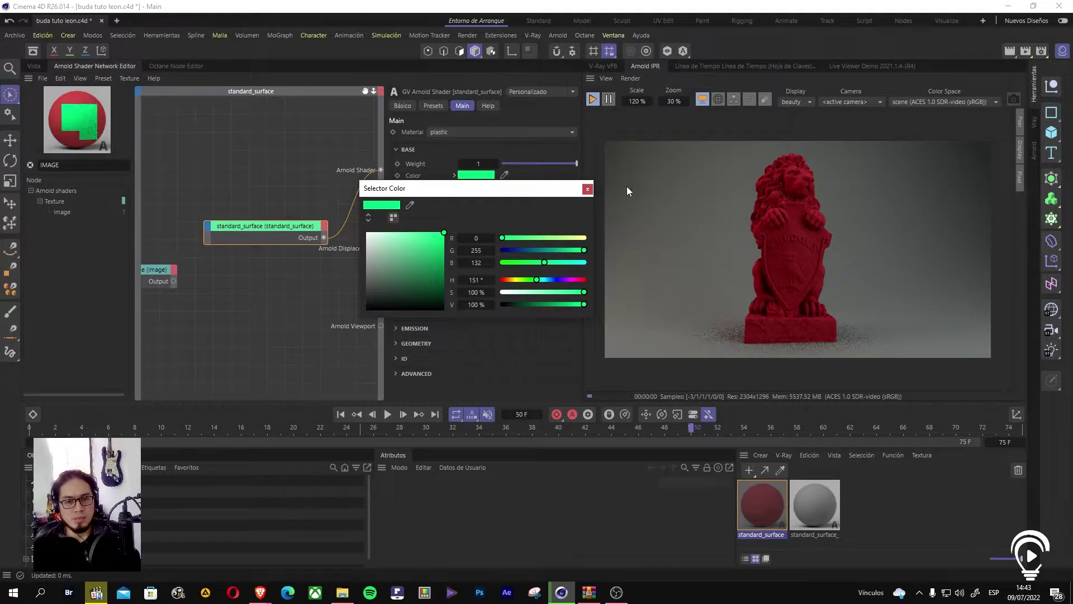
{"action": "left_click", "coordinate": [588, 189]}
{"action": "left_click", "coordinate": [395, 151]}
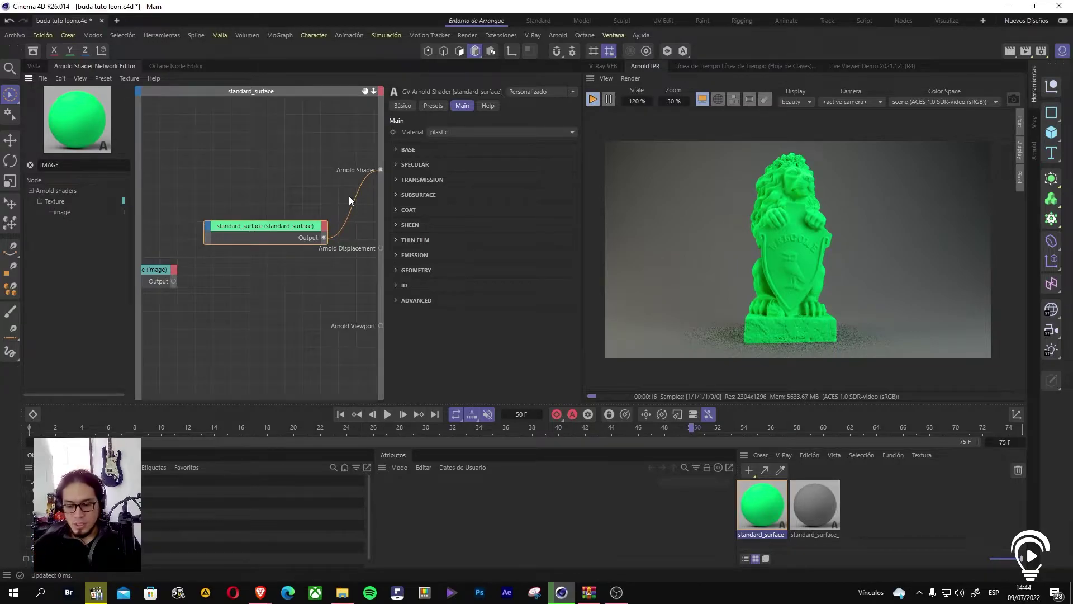
Step: Search the shader node list for FLAT in place of the image search
{"action": "double_click", "coordinate": [50, 165]}
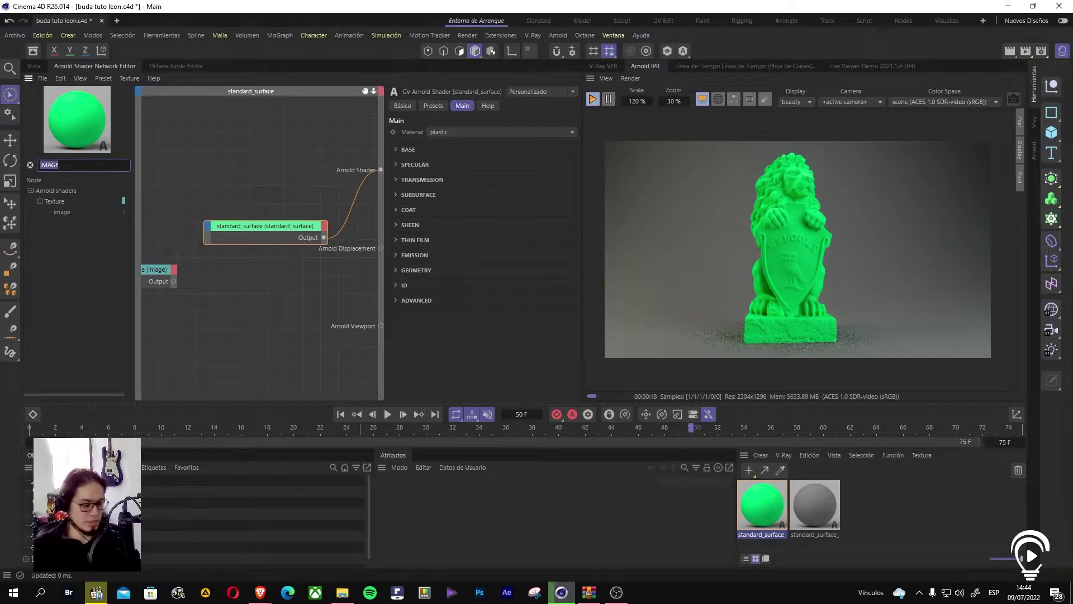
{"action": "type", "text": "F"}
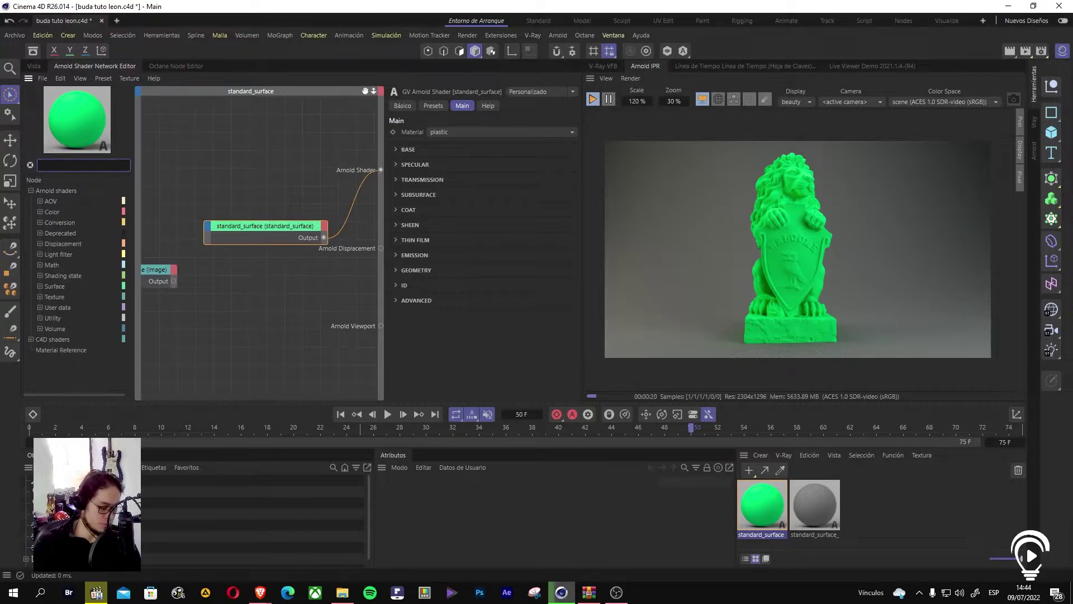
{"action": "type", "text": "LAT"}
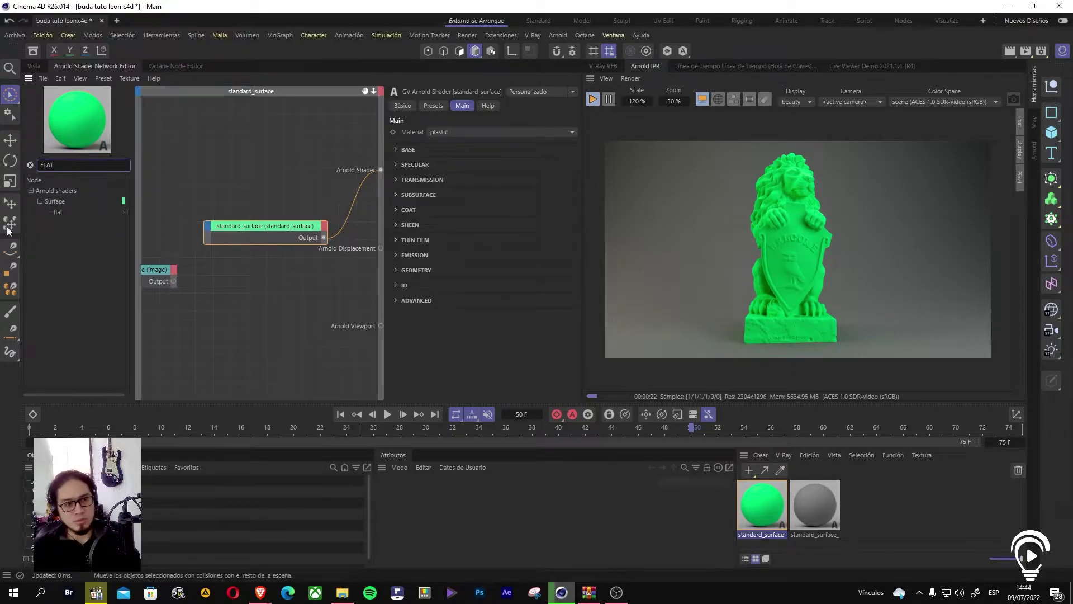
Step: Add a flat shader node to the network beside standard_surface and set its color to bright red
{"action": "left_click_drag", "start_coordinate": [59, 212], "coordinate": [169, 170]}
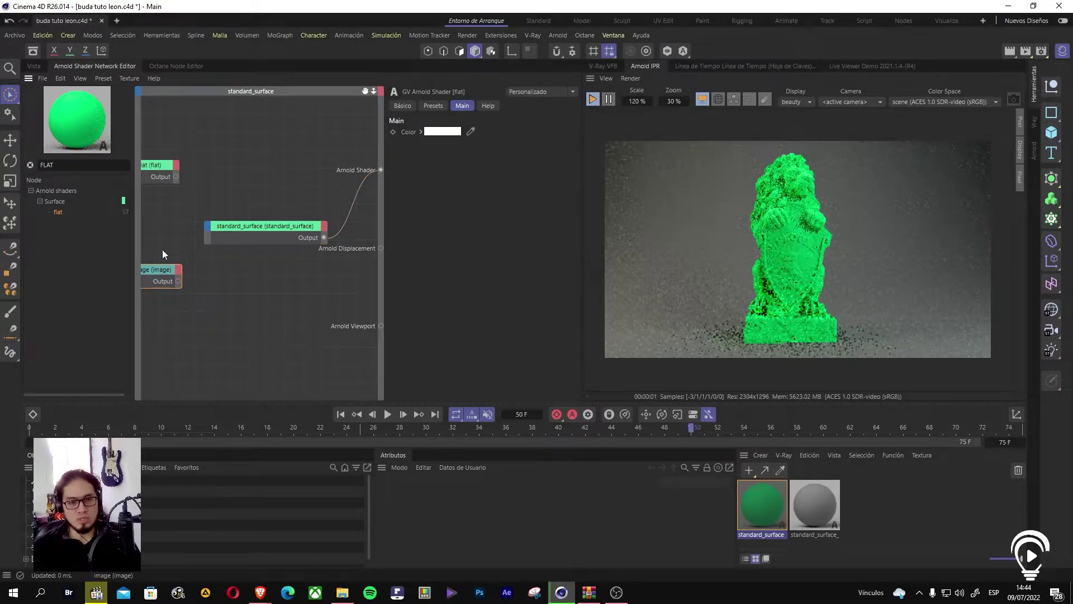
{"action": "left_click", "coordinate": [164, 173]}
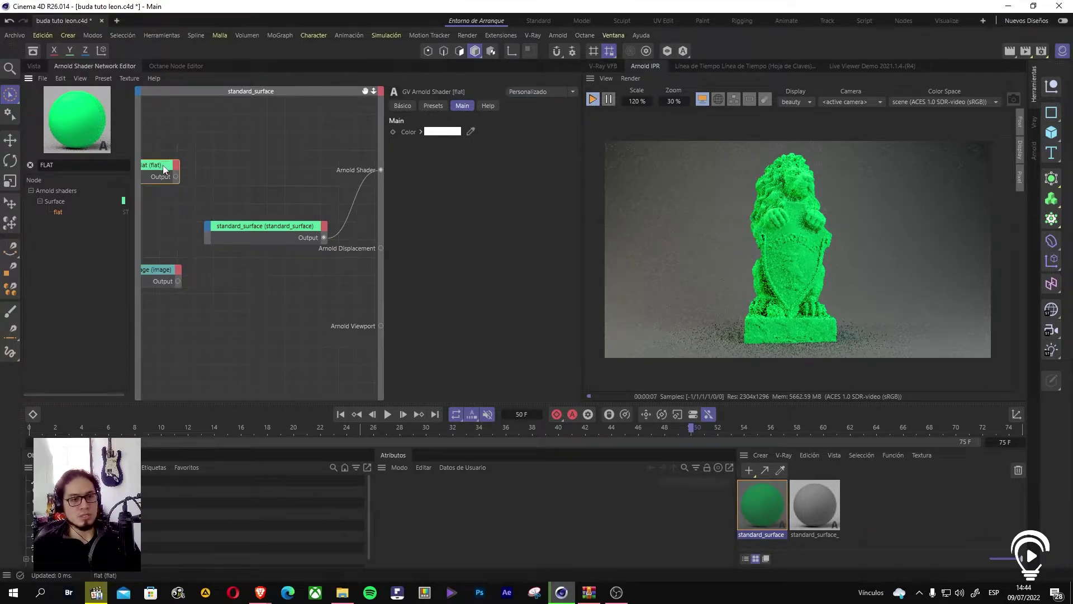
{"action": "left_click_drag", "start_coordinate": [164, 172], "coordinate": [187, 174]}
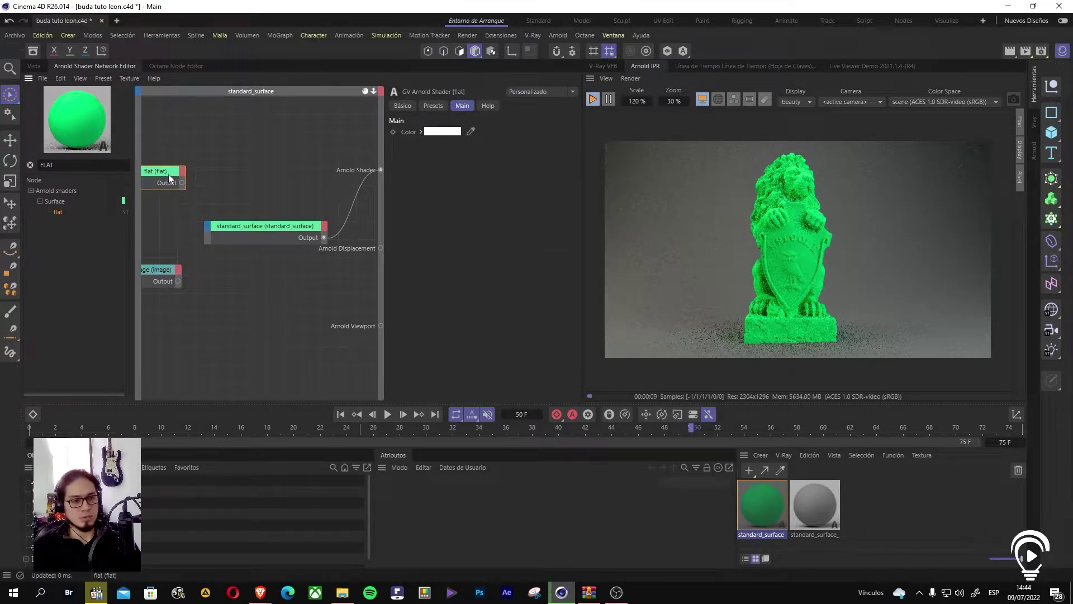
{"action": "left_click", "coordinate": [450, 131]}
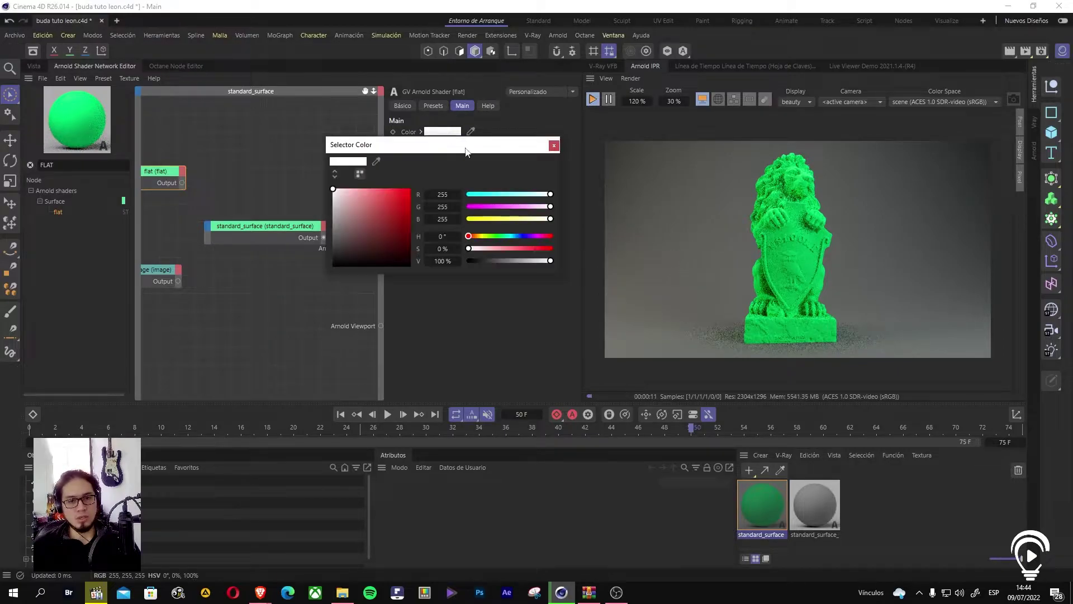
{"action": "left_click", "coordinate": [398, 193]}
{"action": "left_click", "coordinate": [554, 145]}
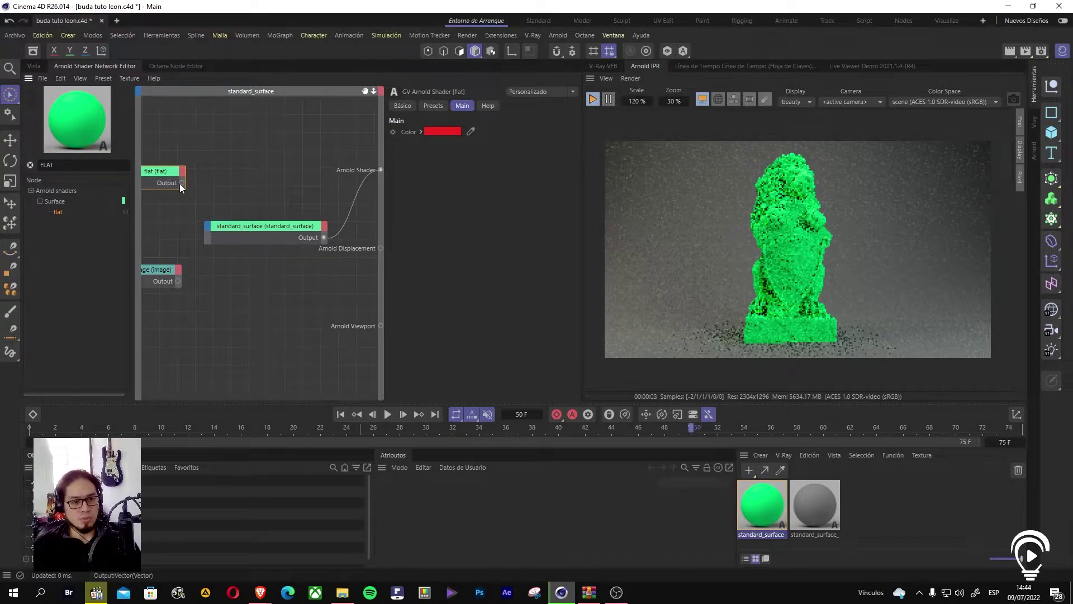
Step: Connect the flat output to standard_surface's Base Color, then compare both nodes' attributes, expanding the Base section
{"action": "left_click", "coordinate": [208, 225]}
{"action": "mouse_move", "coordinate": [277, 234]}
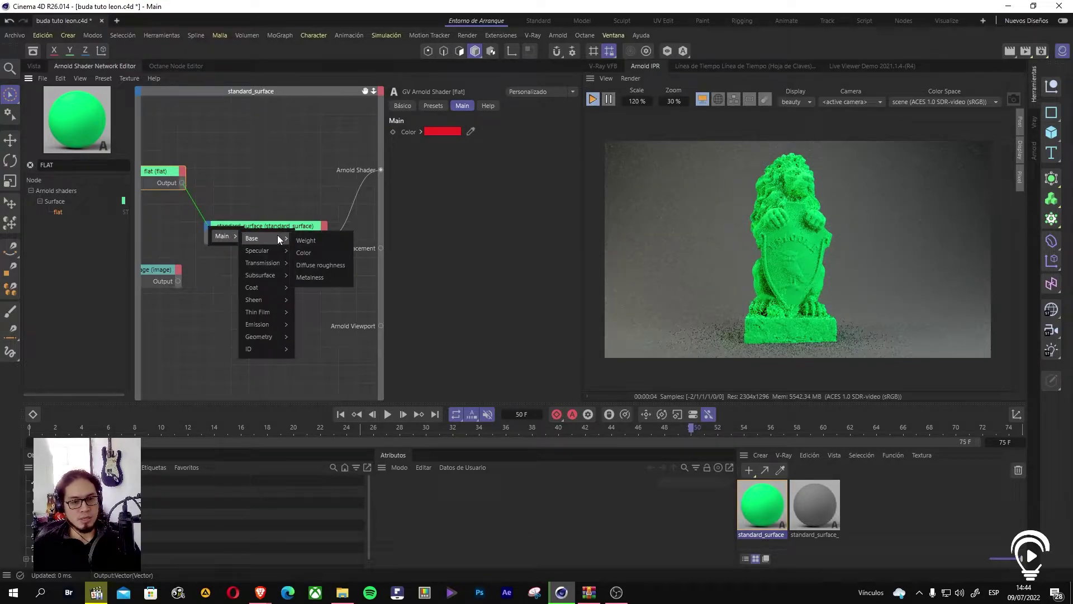
{"action": "left_click", "coordinate": [306, 253]}
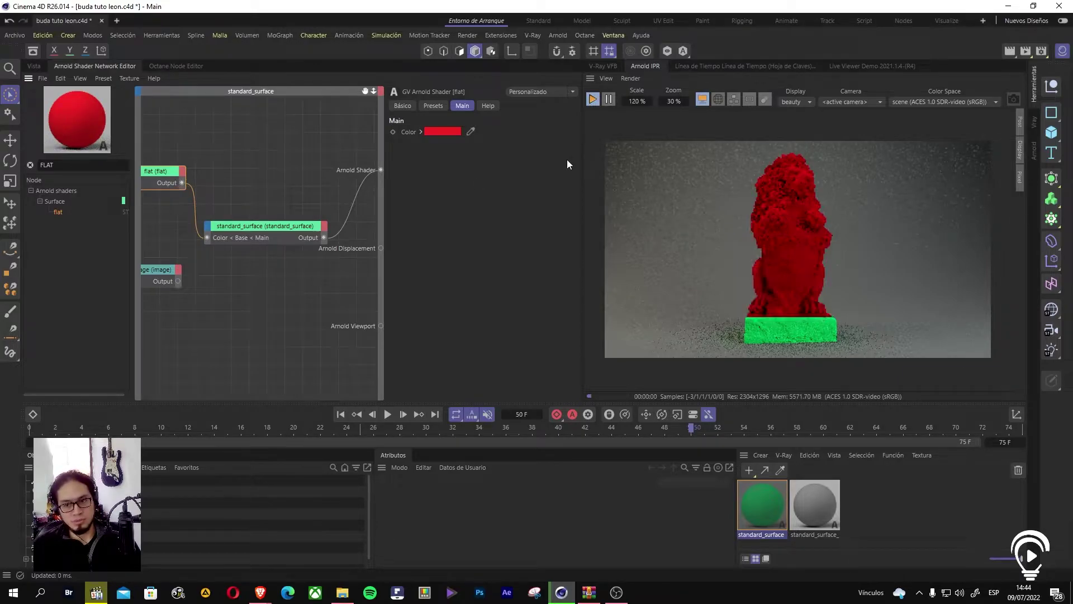
{"action": "left_click", "coordinate": [244, 227]}
{"action": "left_click", "coordinate": [168, 172]}
{"action": "left_click", "coordinate": [234, 229]}
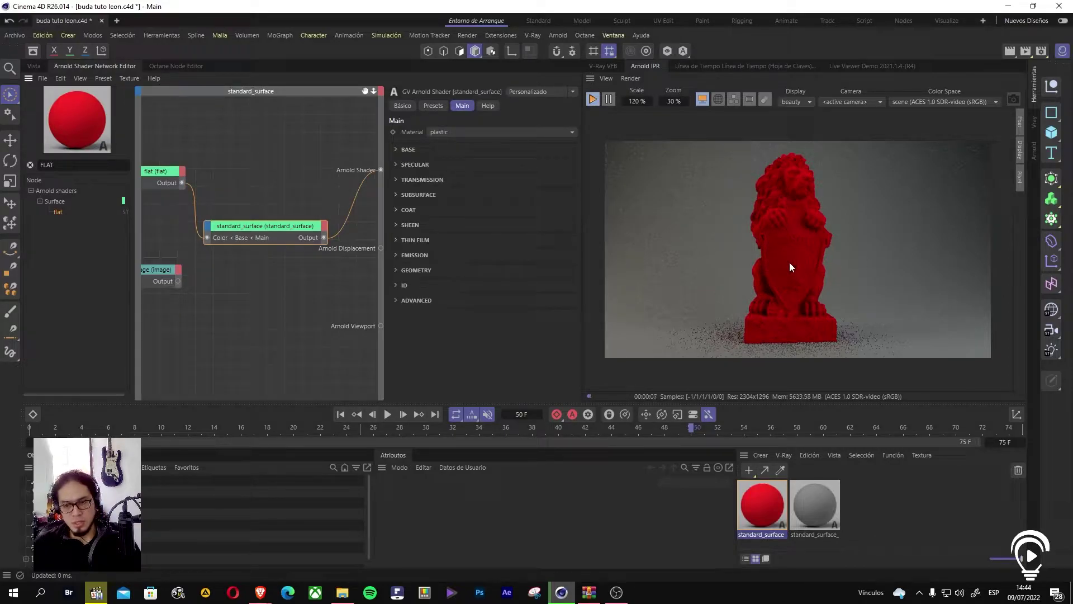
{"action": "left_click", "coordinate": [394, 150]}
Step: Link the flat node straight to the Arnold Shader input in place of standard_surface, then disconnect it
{"action": "left_click_drag", "start_coordinate": [194, 212], "coordinate": [381, 170]}
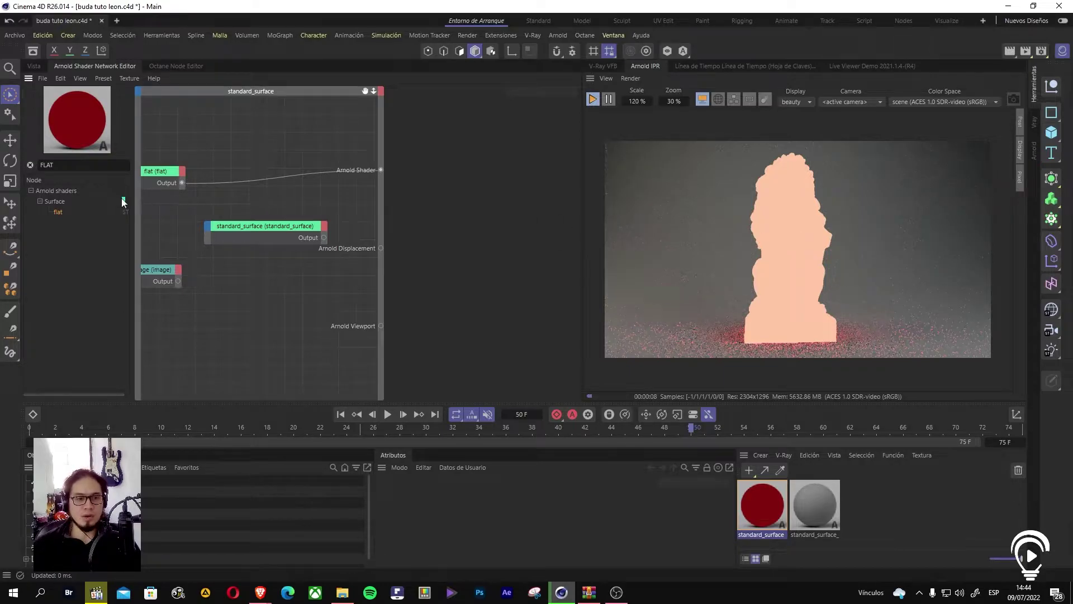
{"action": "left_click_drag", "start_coordinate": [149, 176], "coordinate": [155, 199]}
{"action": "left_click_drag", "start_coordinate": [234, 207], "coordinate": [176, 161]}
Step: Search the shader node list for LAm, add a lambert node below flat, and link it to the Arnold Shader input
{"action": "left_click", "coordinate": [92, 166]}
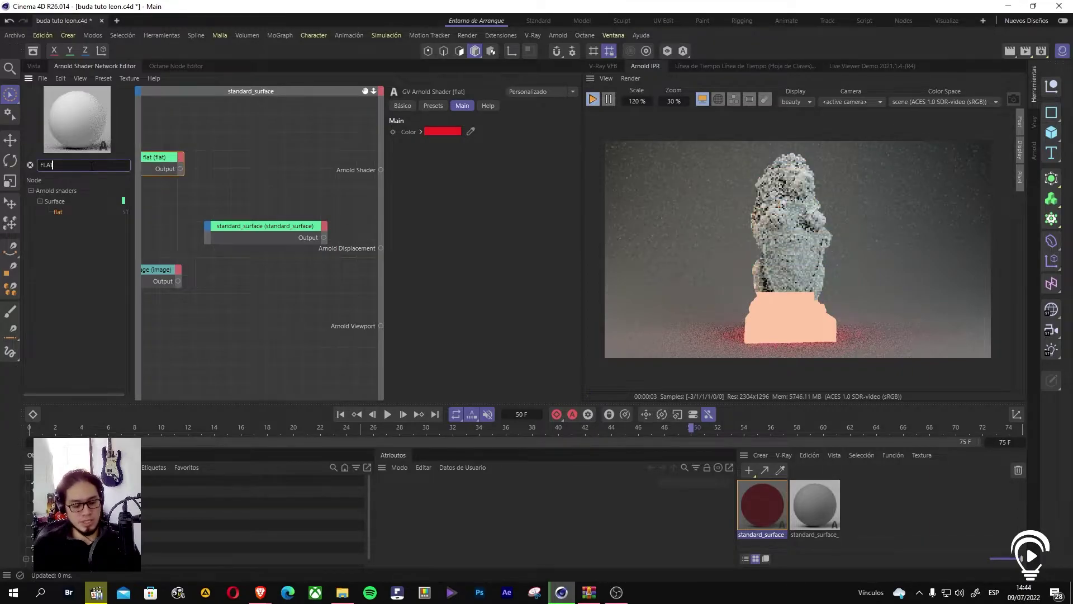
{"action": "key", "text": "BackSpace"}
{"action": "key", "text": "BackSpace"}
{"action": "key", "text": "BackSpace"}
{"action": "key", "text": "BackSpace"}
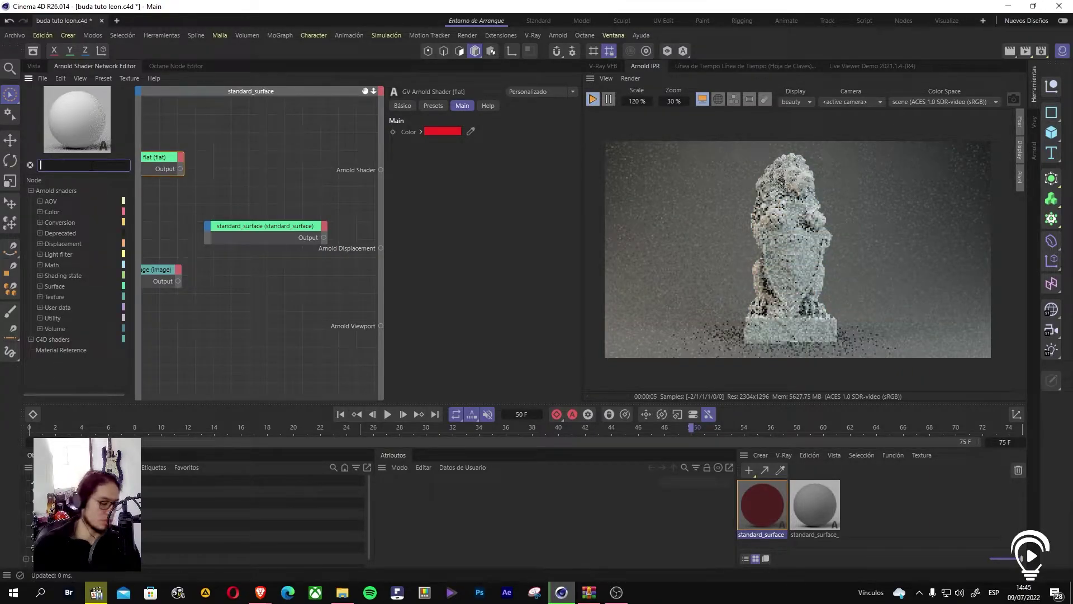
{"action": "type", "text": "LABER"}
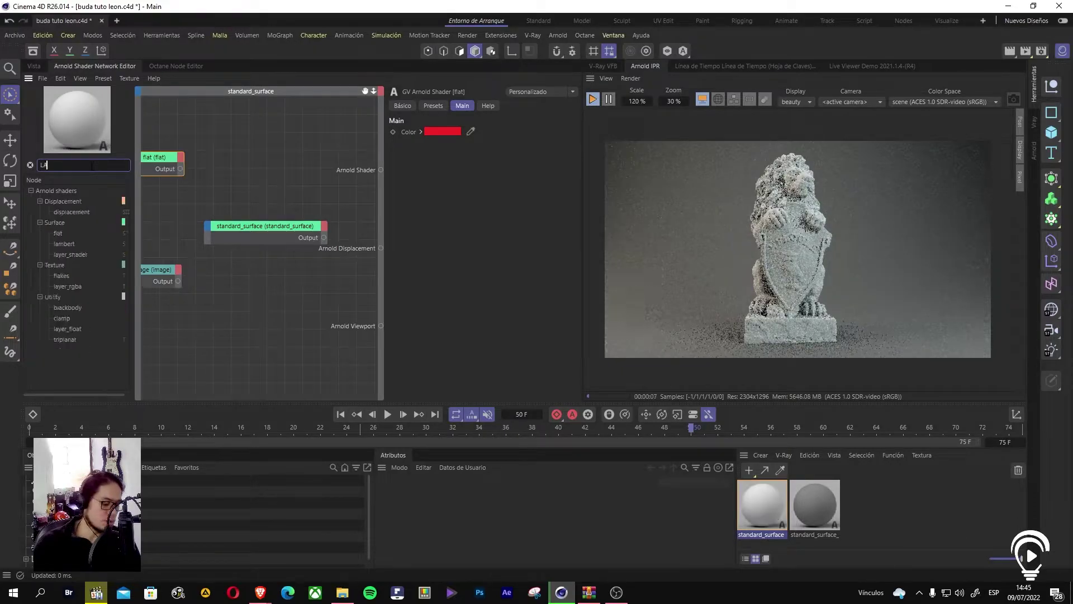
{"action": "key", "text": "BackSpace"}
{"action": "key", "text": "BackSpace"}
{"action": "key", "text": "BackSpace"}
{"action": "key", "text": "BackSpace"}
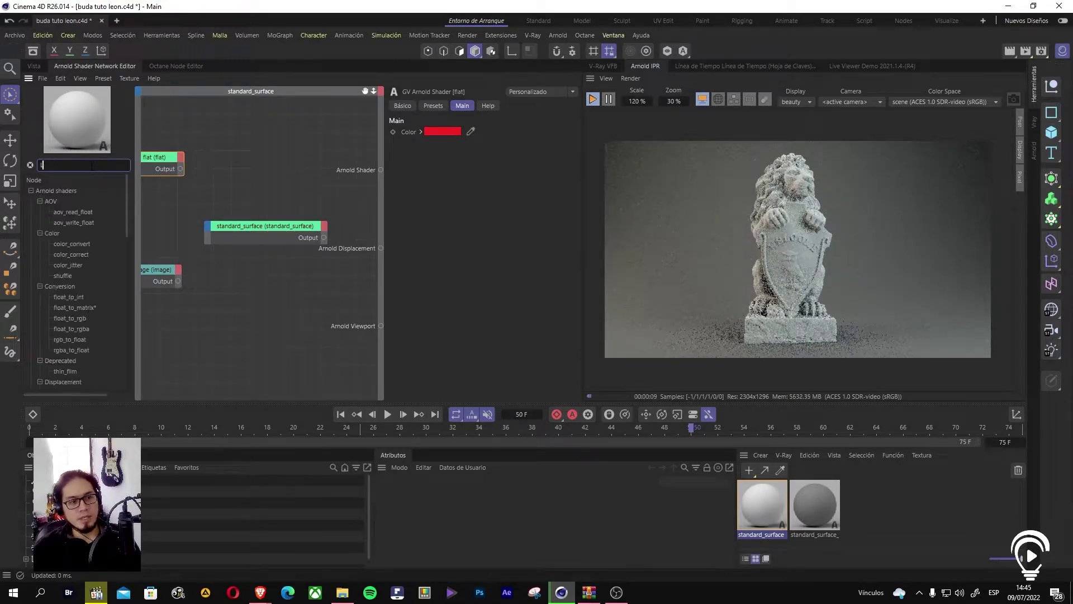
{"action": "type", "text": "m"}
{"action": "left_click_drag", "start_coordinate": [64, 212], "coordinate": [381, 170]}
{"action": "left_click", "coordinate": [230, 207]}
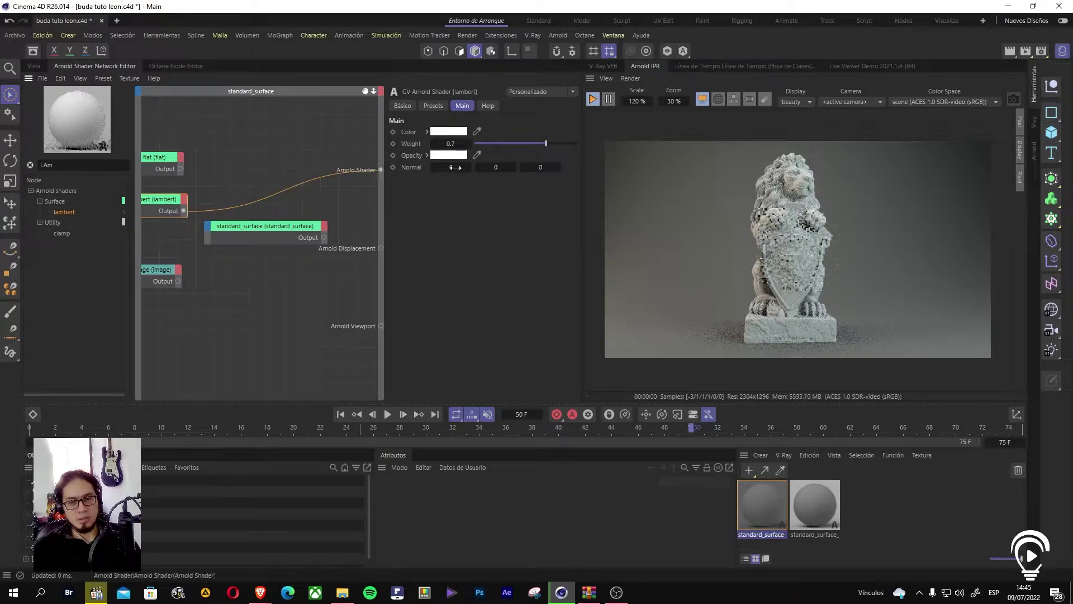
Step: Swap the flat node back in as the Arnold Shader source for comparison, then remove its connection
{"action": "left_click", "coordinate": [279, 190]}
{"action": "left_click_drag", "start_coordinate": [179, 169], "coordinate": [380, 168]}
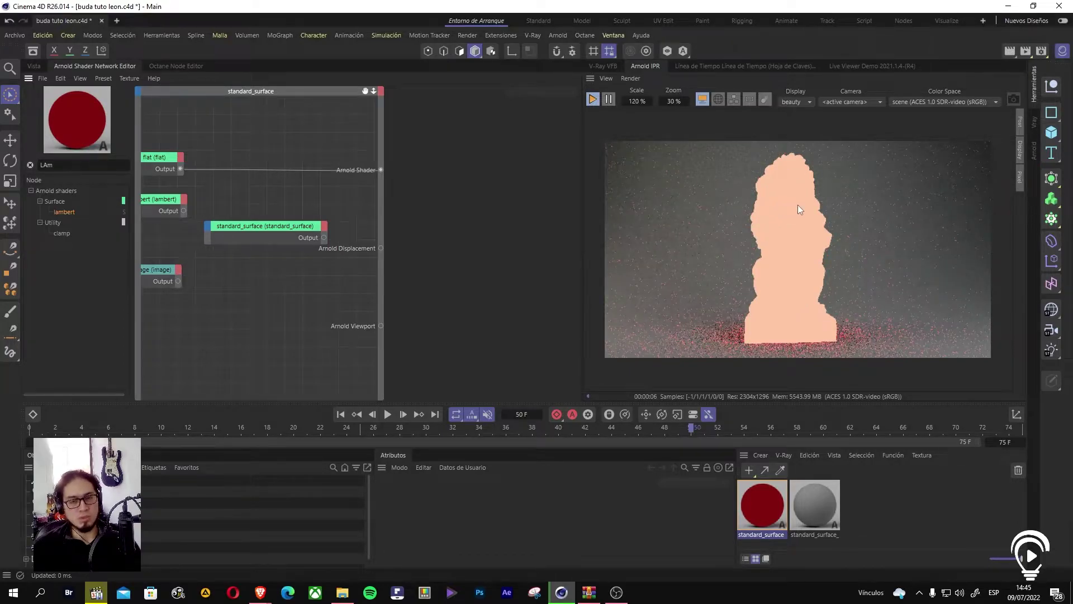
{"action": "left_click_drag", "start_coordinate": [381, 169], "coordinate": [188, 210]}
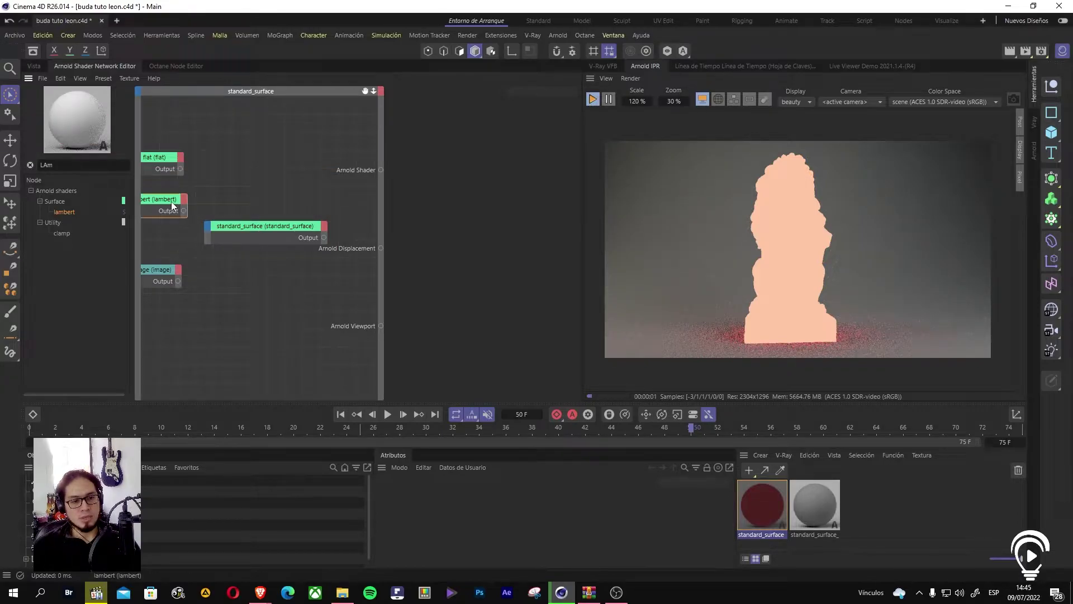
Step: Set the lambert node's color to red with RGB 255, 40, 40 and reconnect it to the Arnold Shader input
{"action": "left_click", "coordinate": [171, 207]}
{"action": "left_click", "coordinate": [449, 131]}
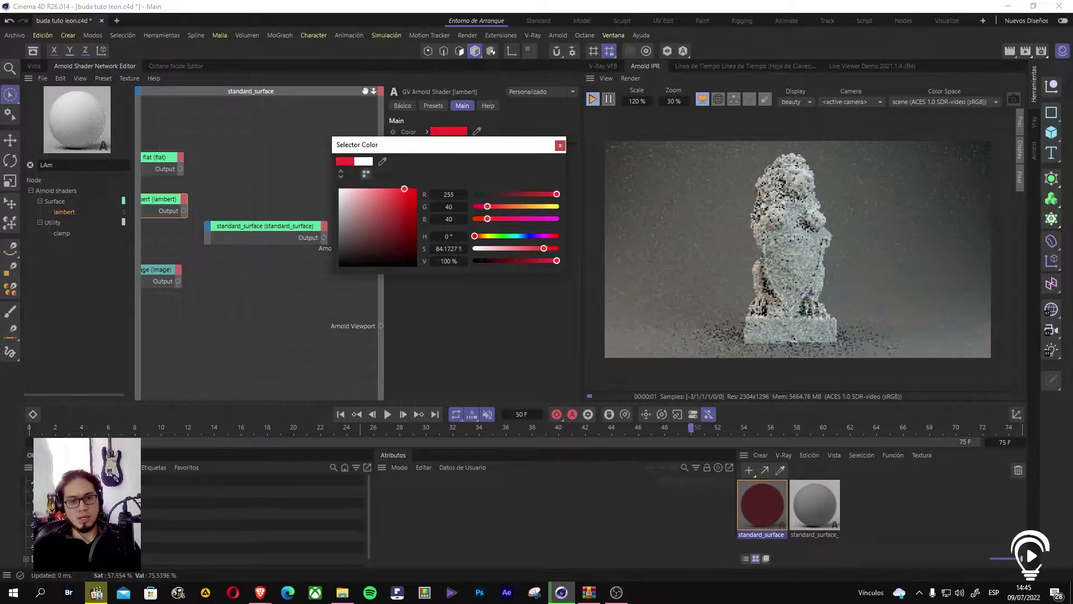
{"action": "left_click", "coordinate": [560, 146]}
{"action": "left_click_drag", "start_coordinate": [183, 211], "coordinate": [382, 169]}
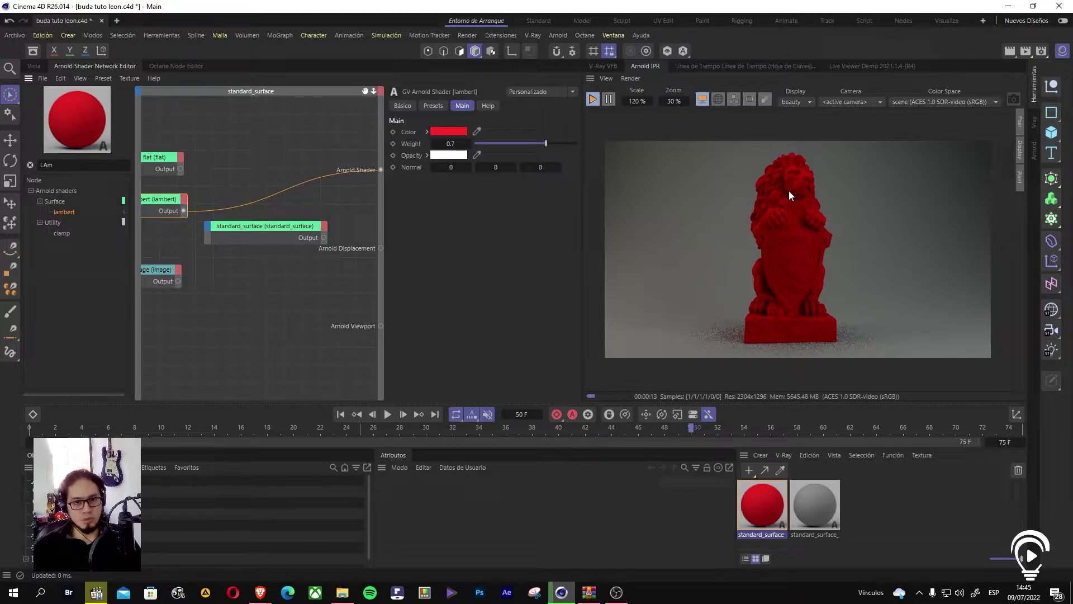
Step: Compare standard_surface's Base settings with the flat node's single color attribute
{"action": "left_click", "coordinate": [303, 230]}
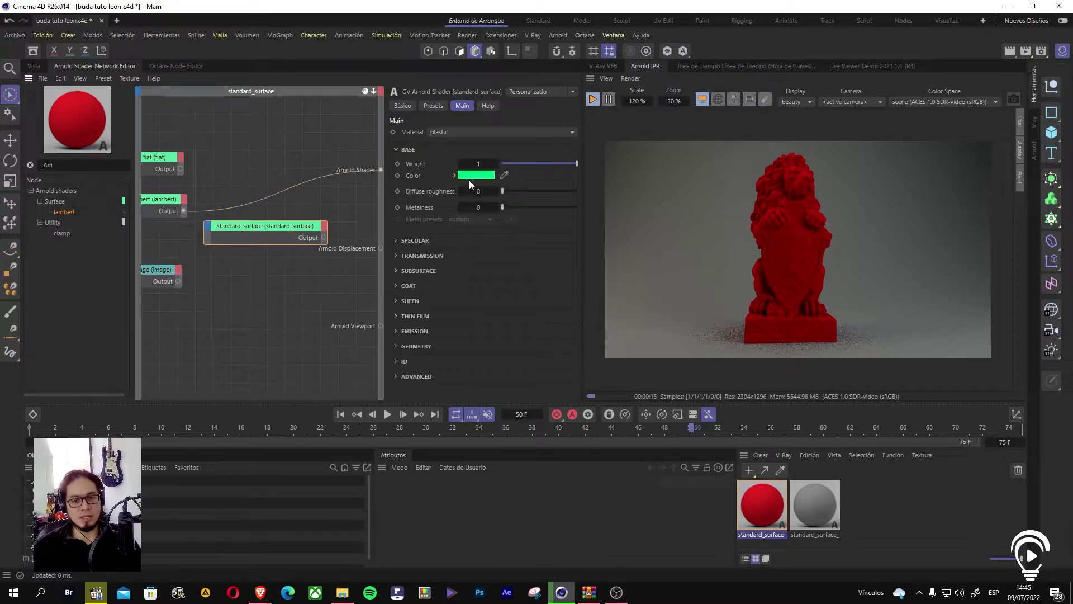
{"action": "mouse_move", "coordinate": [470, 177]}
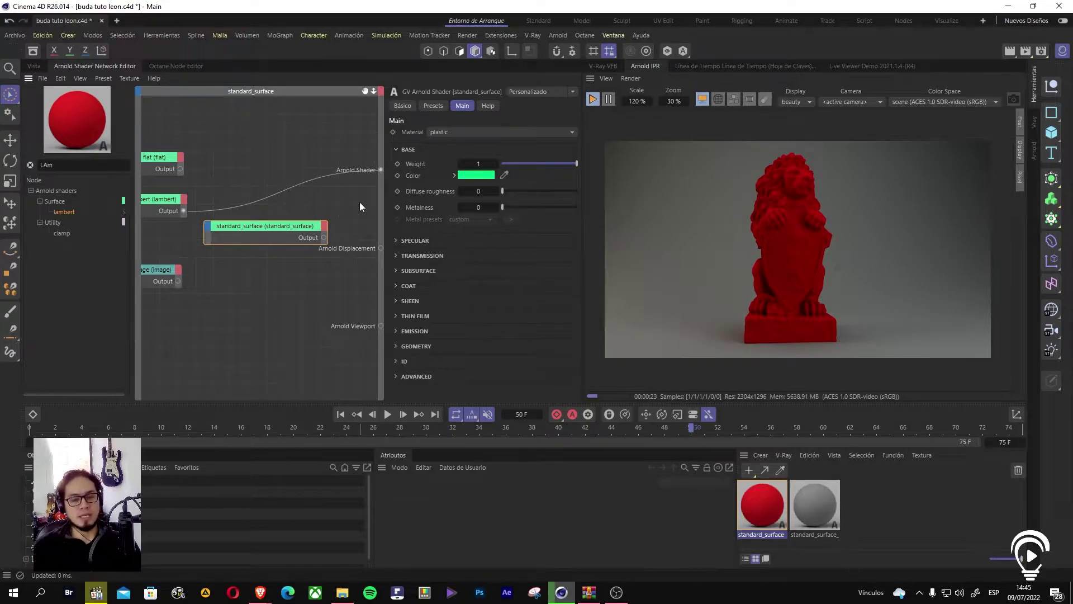
{"action": "left_click", "coordinate": [162, 160]}
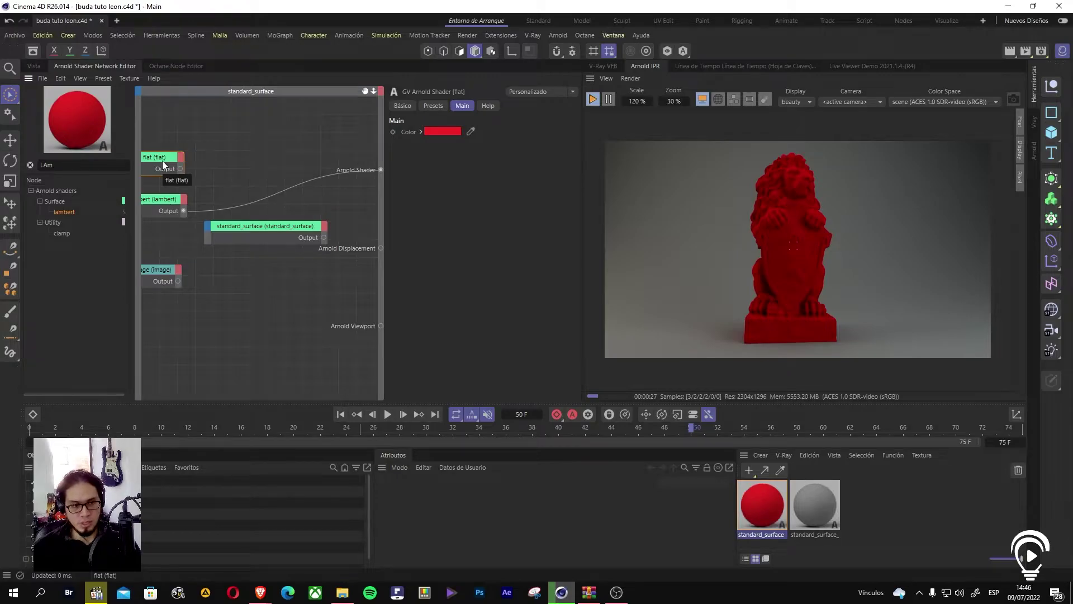
Step: Disconnect lambert from the Arnold Shader input and delete the flat and lambert nodes, keeping the image node
{"action": "left_click_drag", "start_coordinate": [182, 155], "coordinate": [157, 319]}
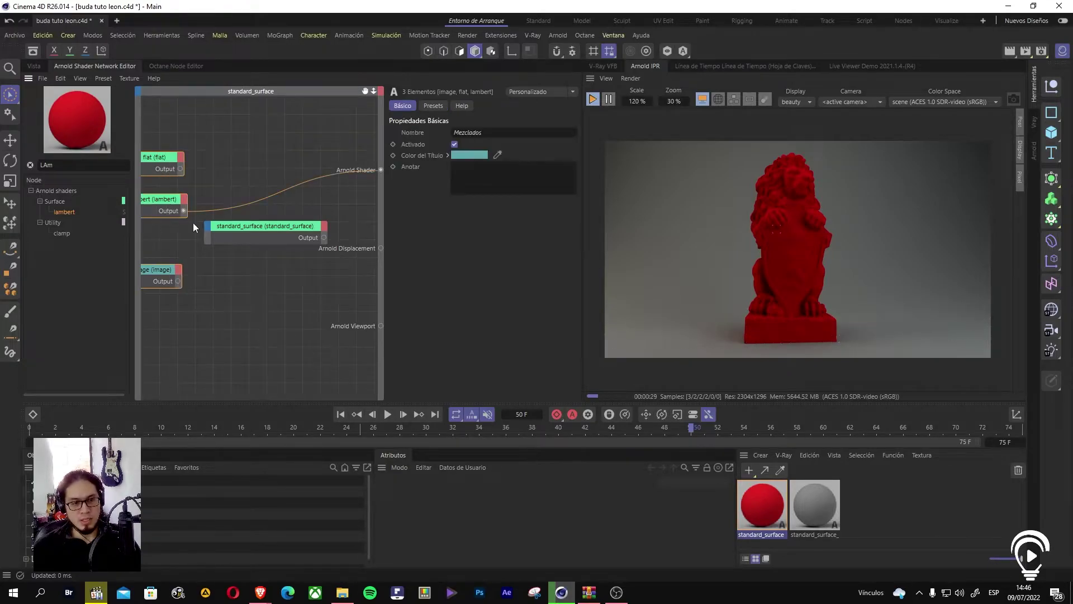
{"action": "left_click_drag", "start_coordinate": [246, 206], "coordinate": [197, 177]}
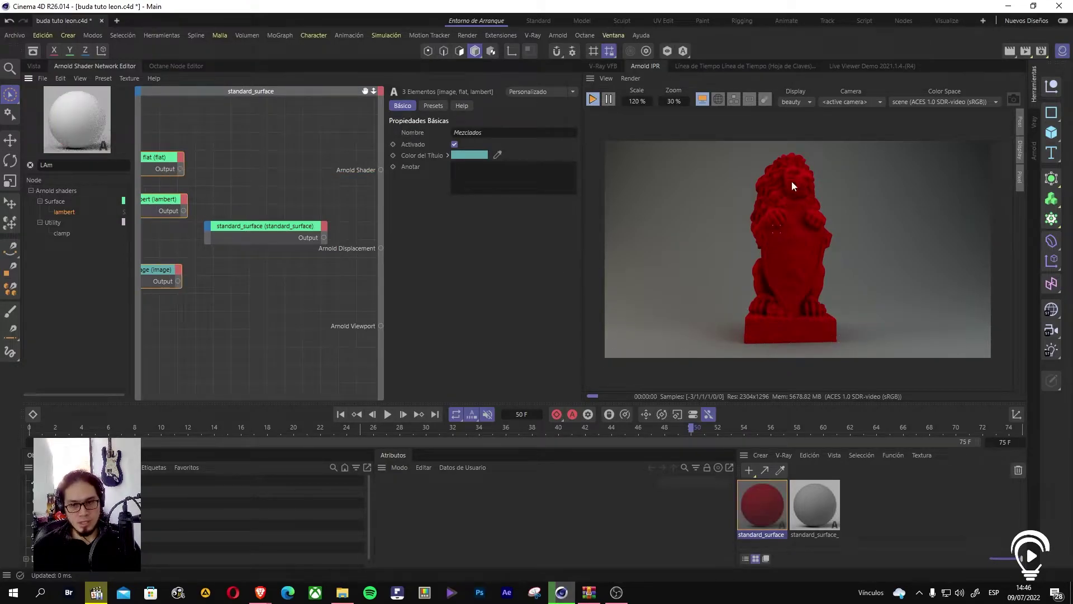
{"action": "left_click", "coordinate": [166, 163]}
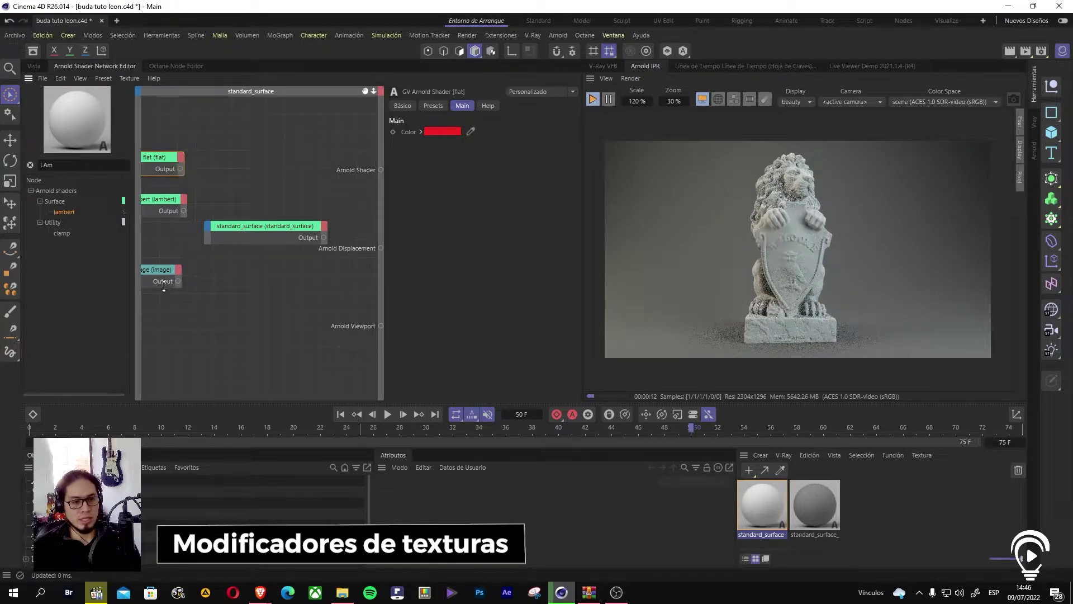
{"action": "left_click_drag", "start_coordinate": [162, 226], "coordinate": [162, 226]}
{"action": "key", "text": "Delete"}
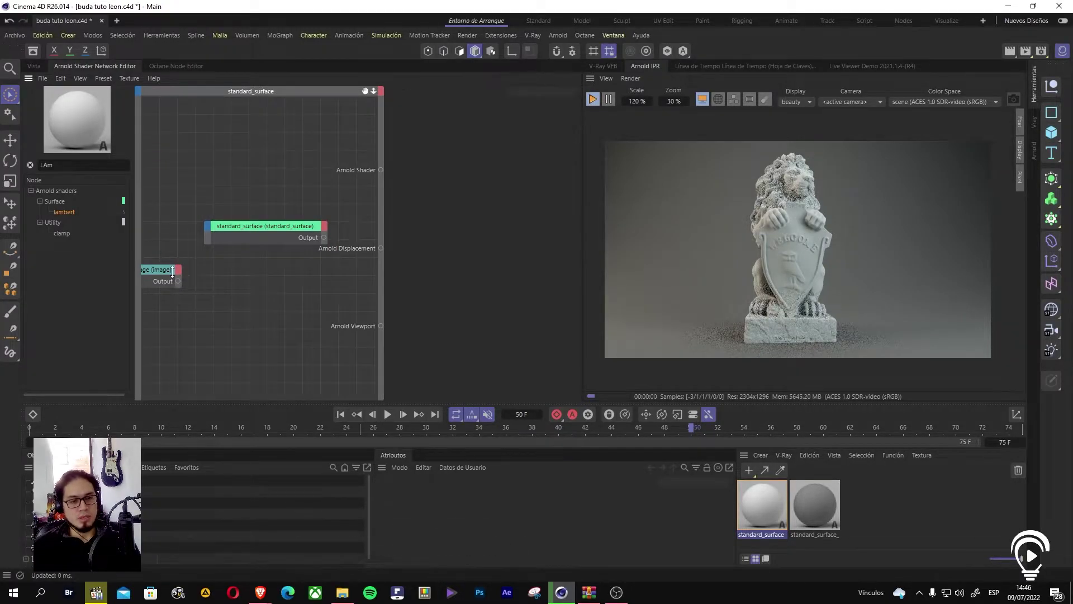
Step: Move the image node up above standard_surface's level and review its image attributes and UV coordinates
{"action": "left_click_drag", "start_coordinate": [167, 272], "coordinate": [163, 177]}
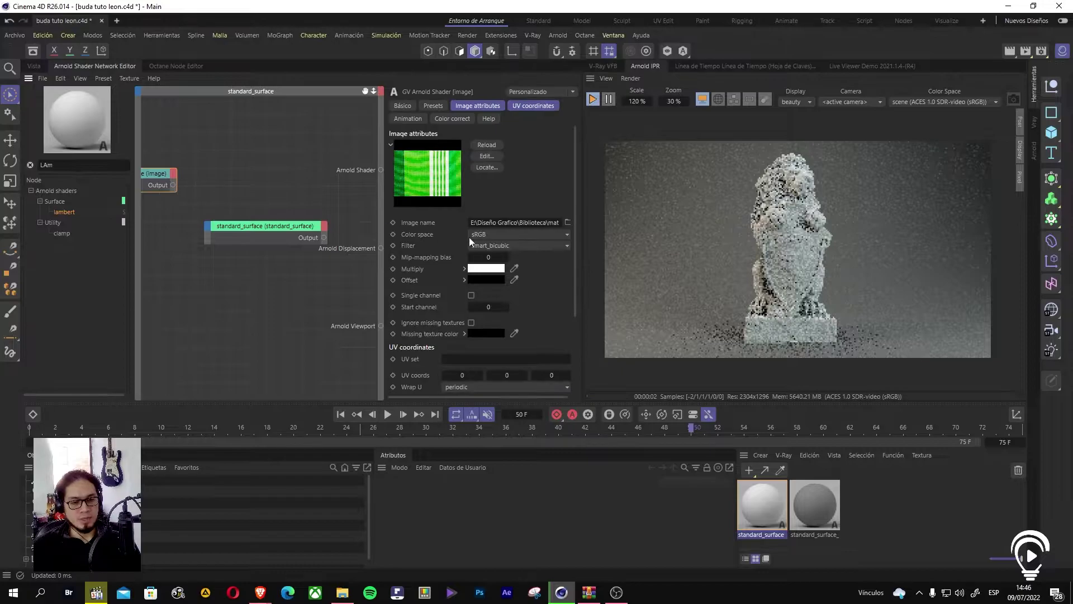
{"action": "left_click_drag", "start_coordinate": [575, 303], "coordinate": [575, 331]}
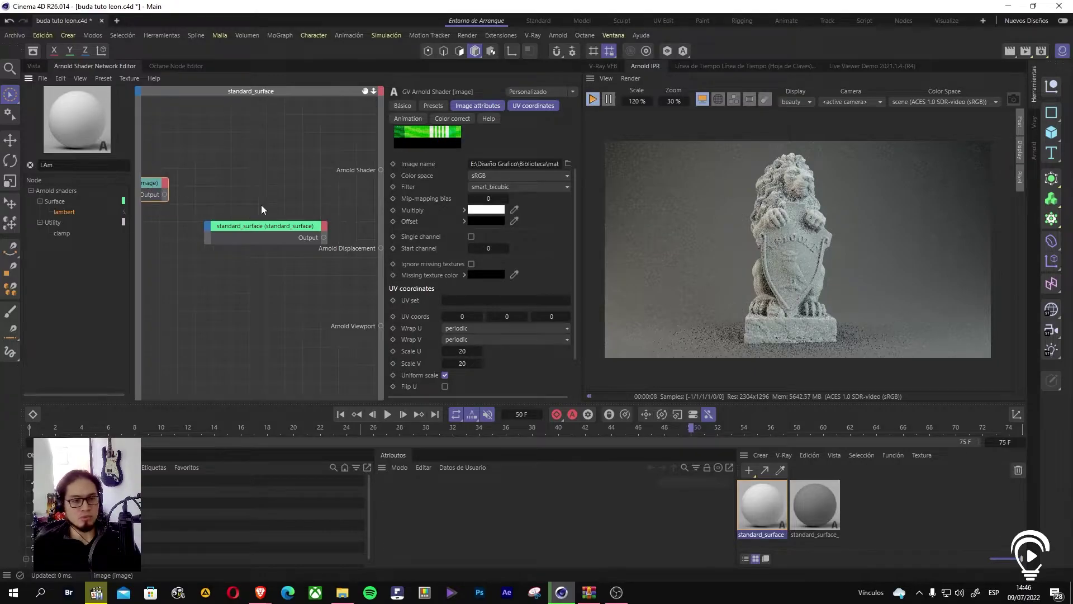
{"action": "left_click", "coordinate": [331, 188]}
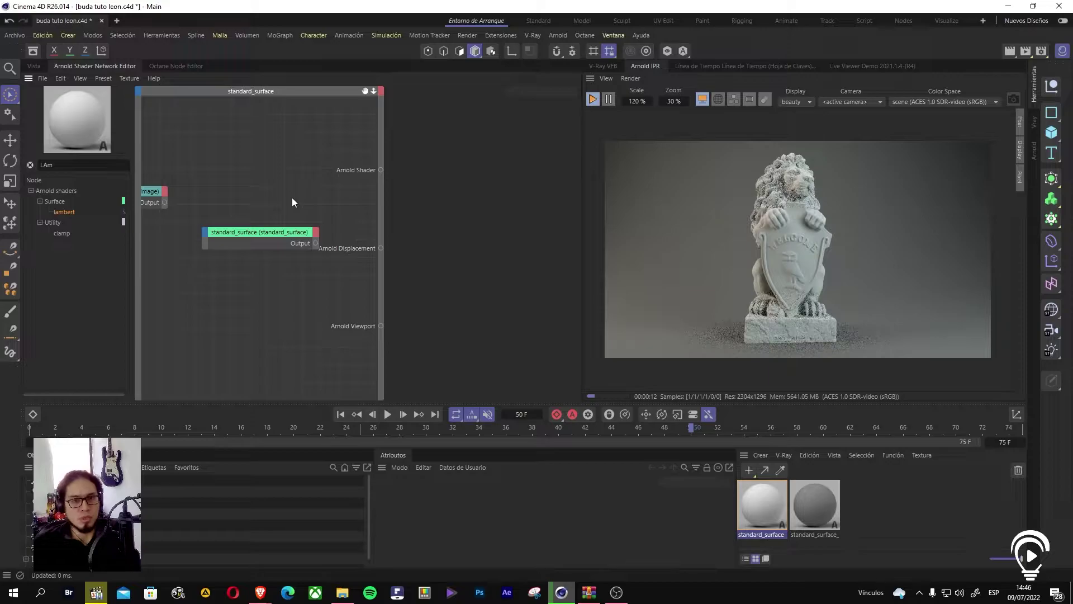
Step: Try searching the shader node list for color cor and uv tr, clearing the search each time
{"action": "left_click_drag", "start_coordinate": [76, 165], "coordinate": [41, 165]}
{"action": "type", "text": "color cor"}
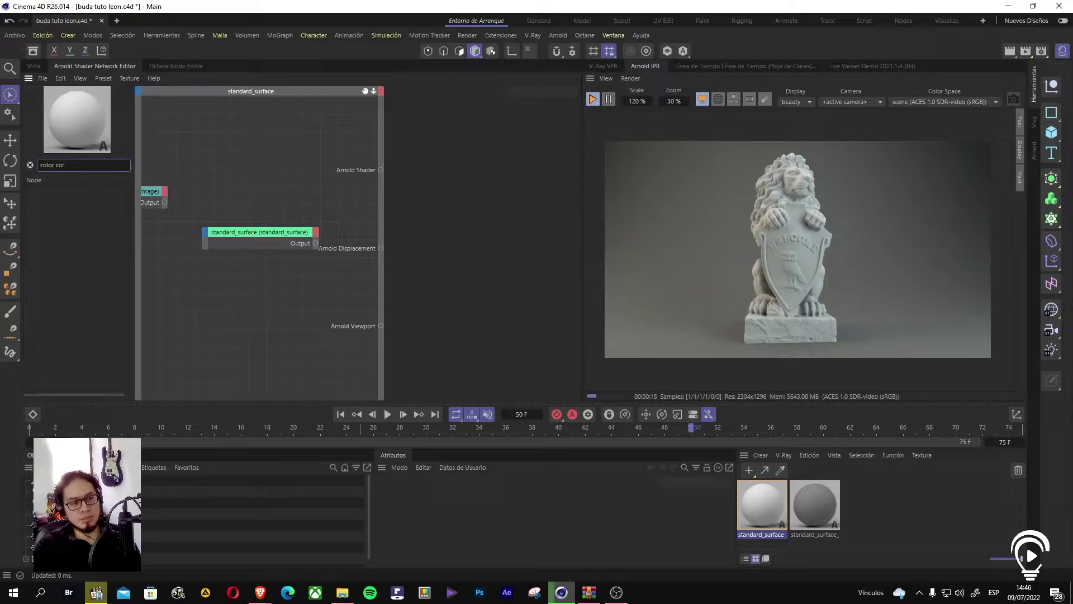
{"action": "key", "text": "BackSpace"}
{"action": "key", "text": "BackSpace"}
{"action": "key", "text": "BackSpace"}
{"action": "key", "text": "BackSpace"}
{"action": "key", "text": "BackSpace"}
{"action": "type", "text": "v"}
{"action": "key", "text": "BackSpace"}
{"action": "type", "text": "uv tr"}
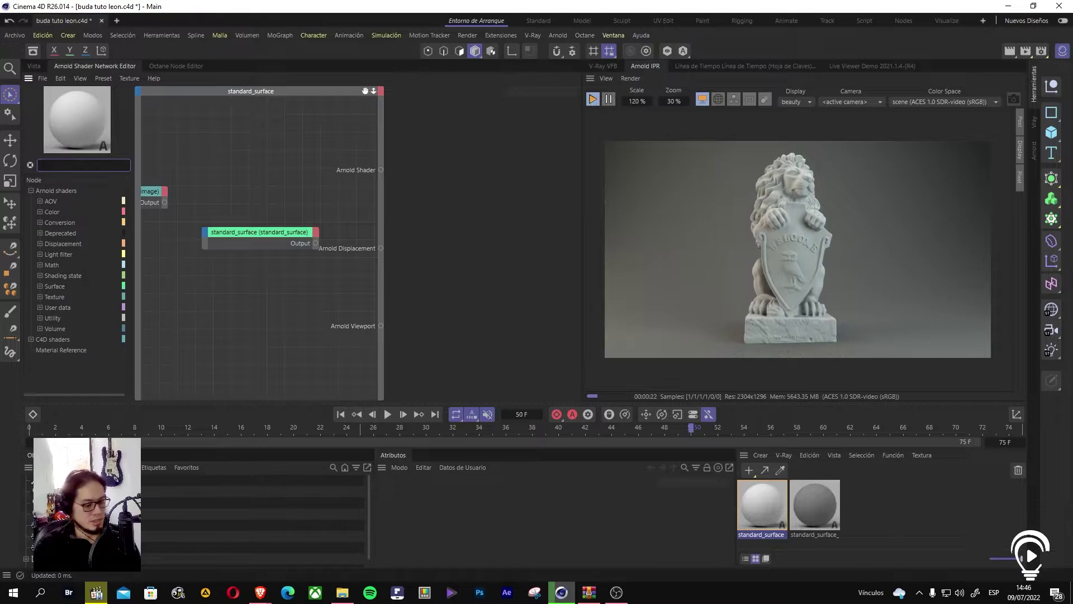
{"action": "key", "text": "BackSpace"}
{"action": "key", "text": "BackSpace"}
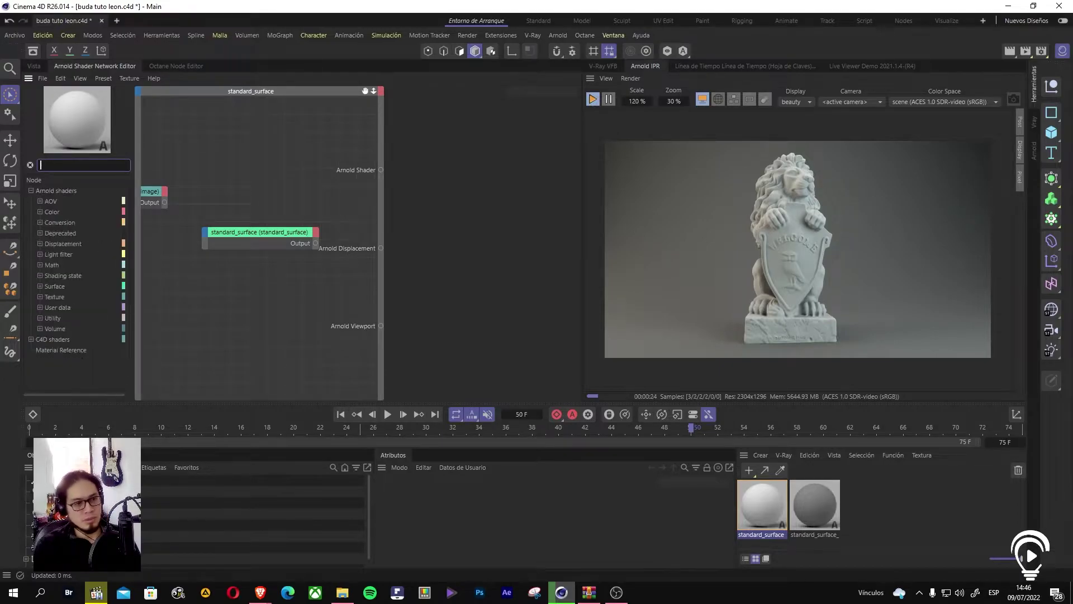
Step: Search the shader nodes for tran, add a uv_transform node above standard_surface, and detach it from the Arnold Shader input
{"action": "type", "text": "tran"}
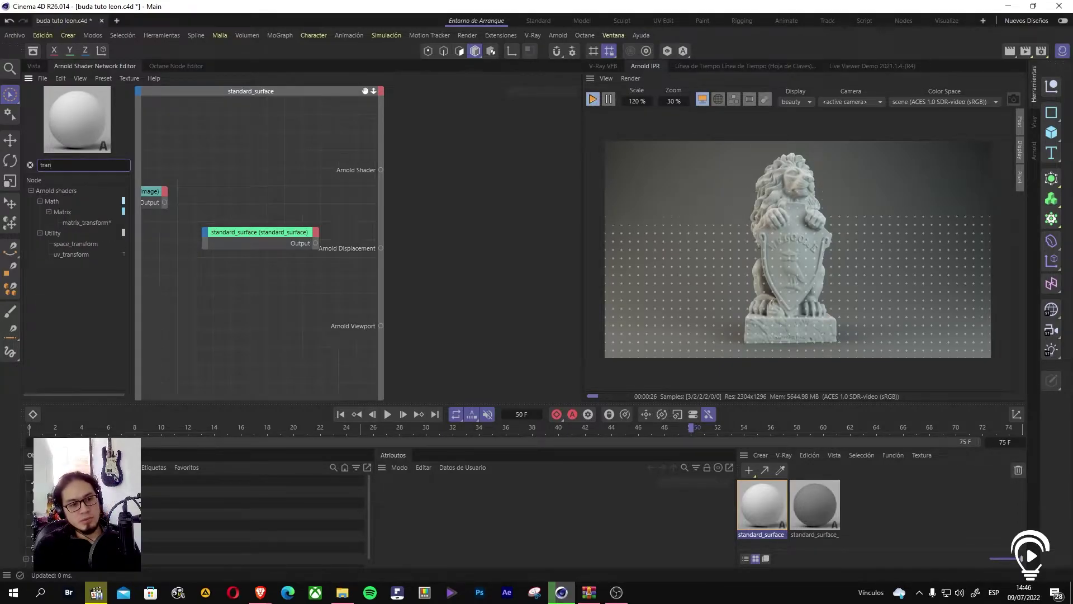
{"action": "left_click_drag", "start_coordinate": [68, 255], "coordinate": [230, 154]}
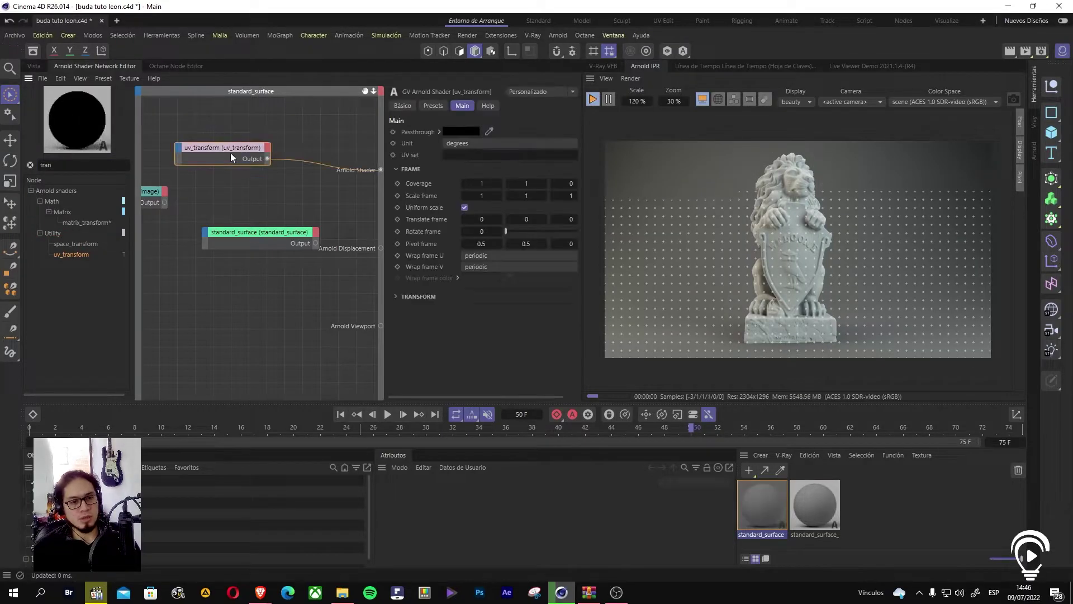
{"action": "left_click", "coordinate": [313, 162]}
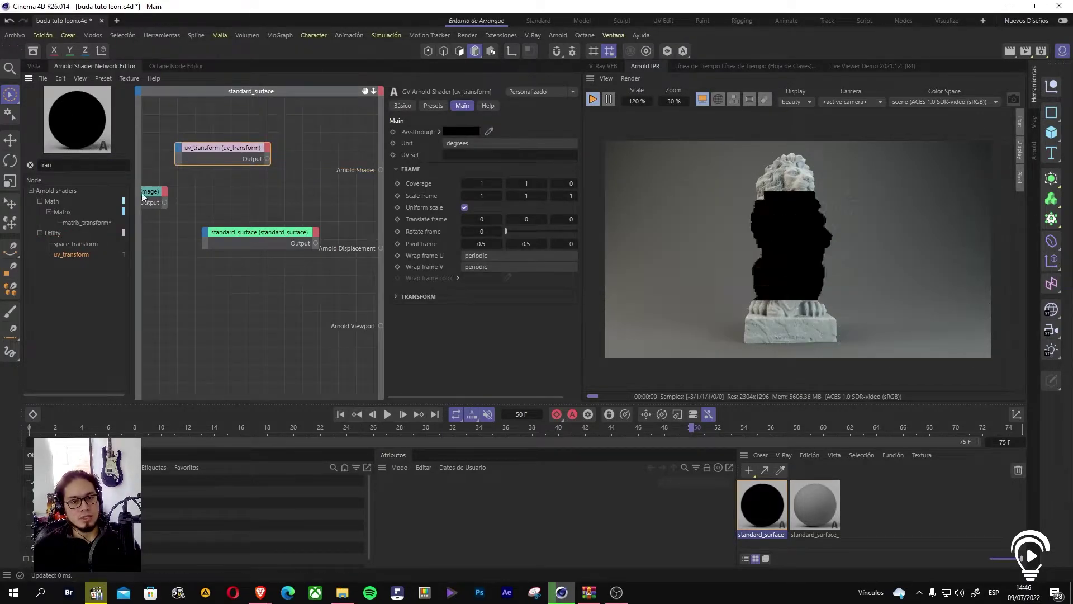
Step: Connect the image node's output to the Passthrough input of uv_transform and check both nodes' attributes
{"action": "left_click", "coordinate": [163, 196]}
{"action": "left_click_drag", "start_coordinate": [158, 204], "coordinate": [184, 183]}
{"action": "left_click_drag", "start_coordinate": [182, 146], "coordinate": [178, 148]}
{"action": "mouse_move", "coordinate": [191, 159]}
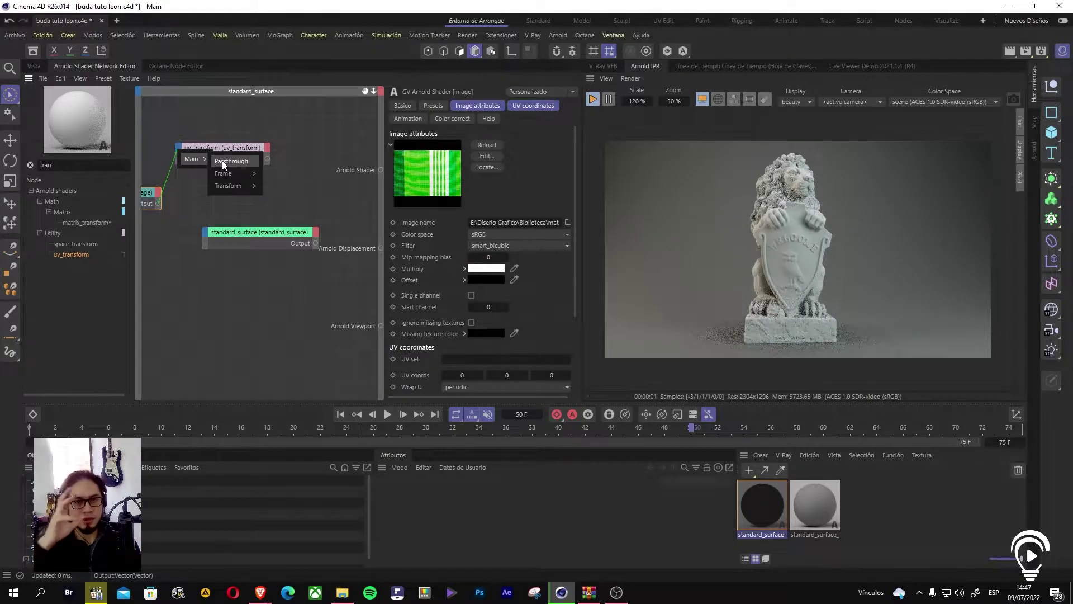
{"action": "left_click", "coordinate": [222, 160]}
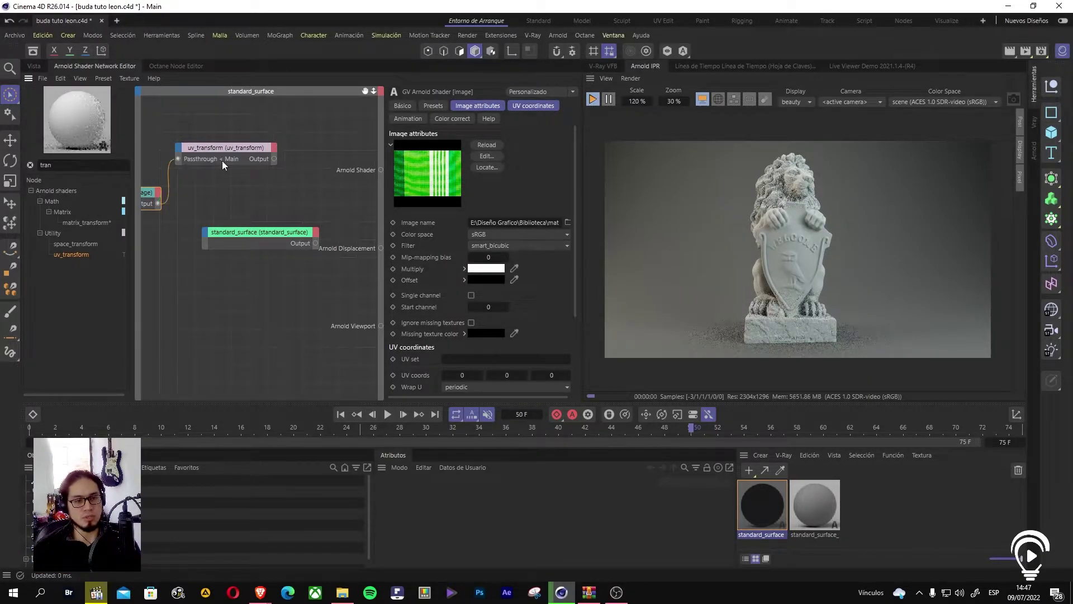
{"action": "left_click", "coordinate": [234, 147]}
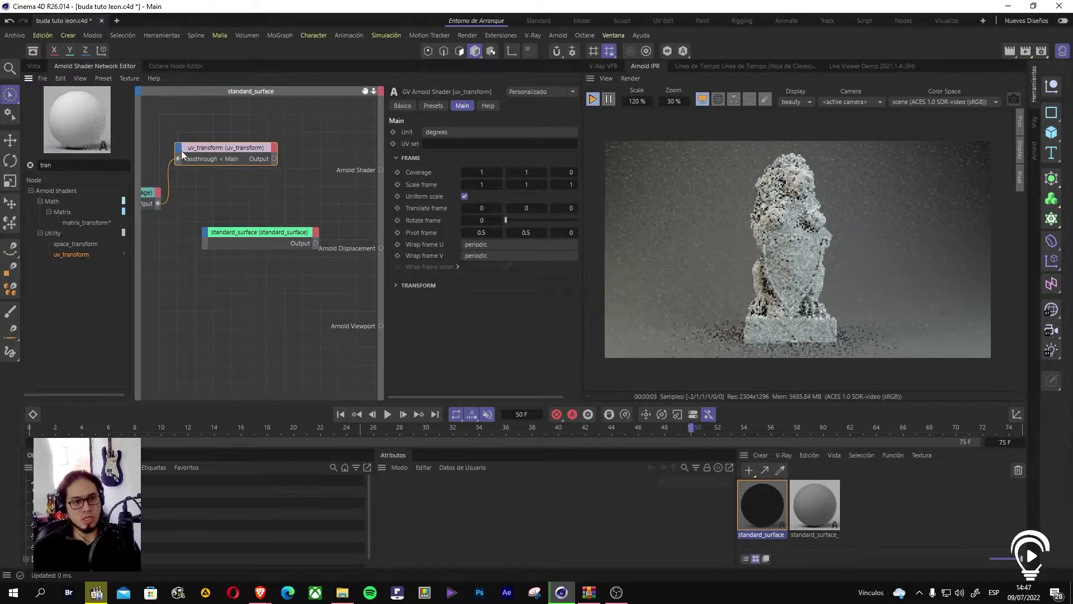
{"action": "left_click", "coordinate": [148, 200]}
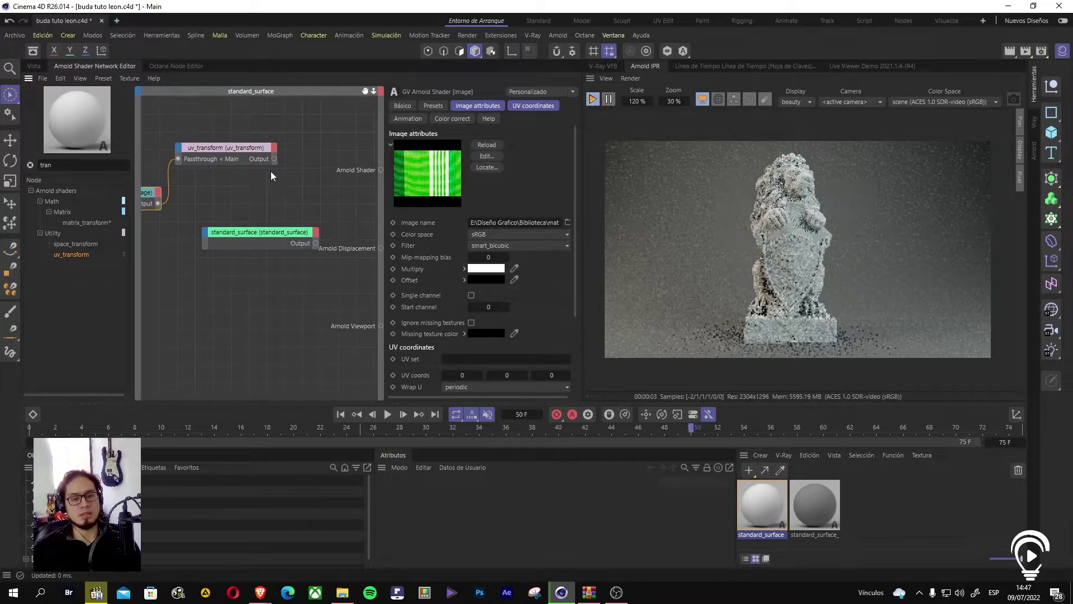
Step: Connect uv_transform to standard_surface's Base Color and standard_surface to the Arnold Shader input, moving standard_surface slightly up and right
{"action": "left_click_drag", "start_coordinate": [274, 159], "coordinate": [307, 254]}
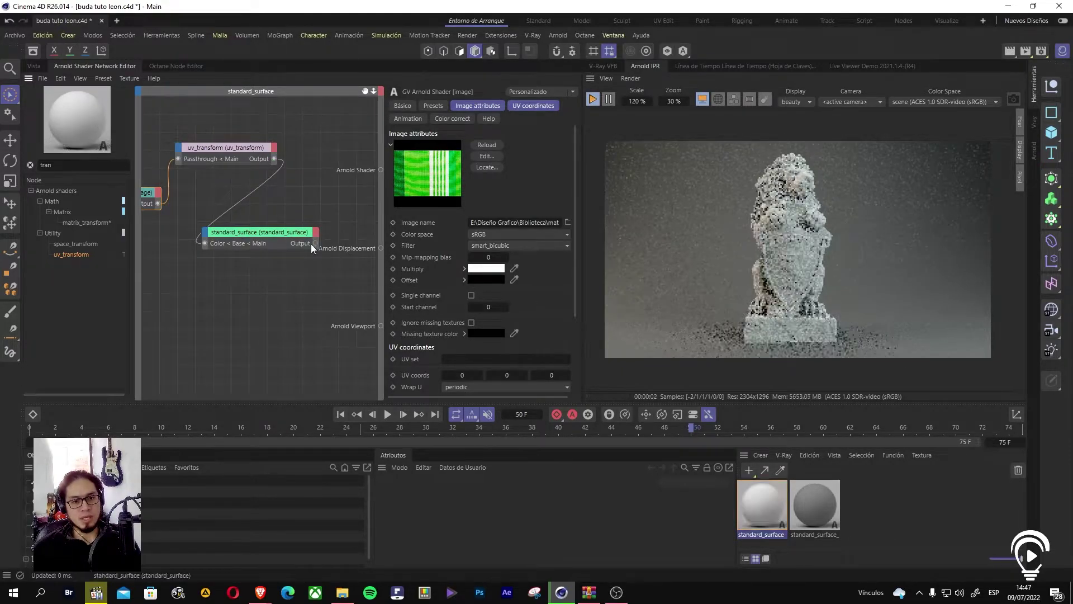
{"action": "left_click_drag", "start_coordinate": [317, 243], "coordinate": [381, 170]}
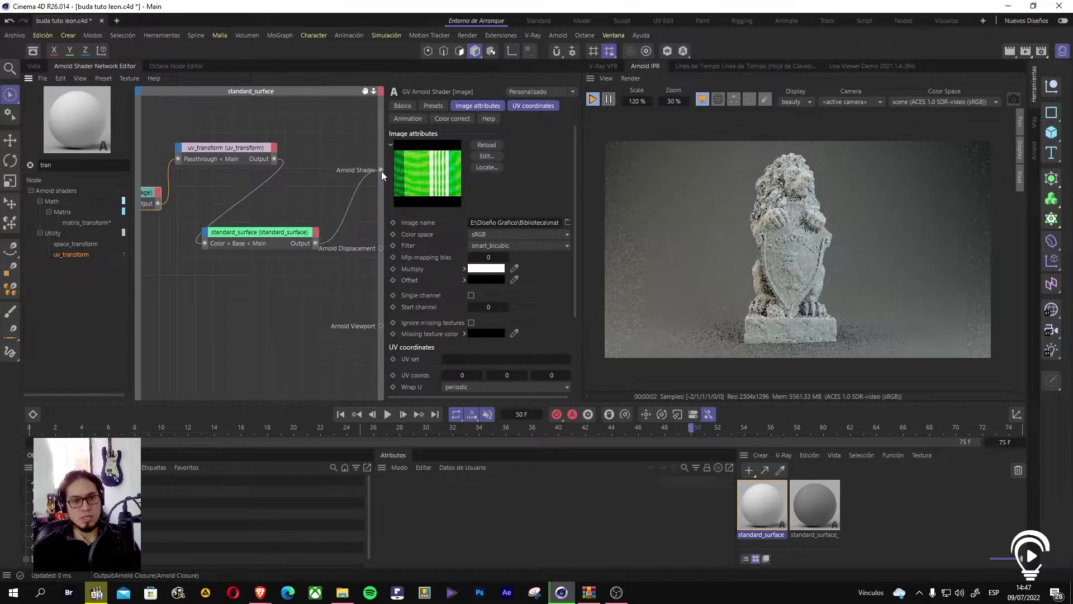
{"action": "left_click_drag", "start_coordinate": [286, 233], "coordinate": [303, 217]}
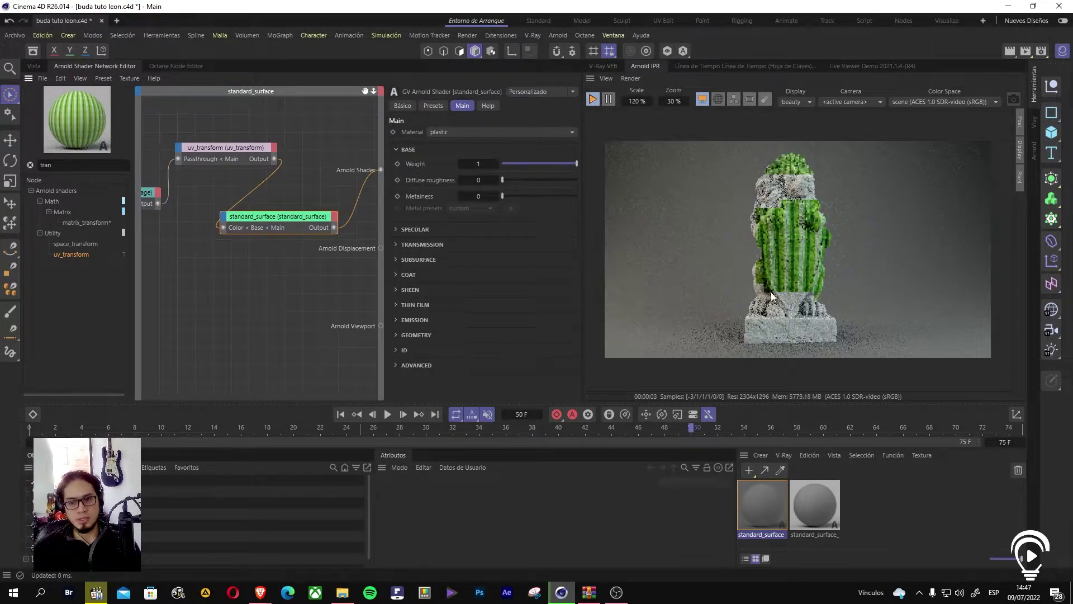
Step: Set the image node's uniform UV scale to 1
{"action": "left_click", "coordinate": [146, 196]}
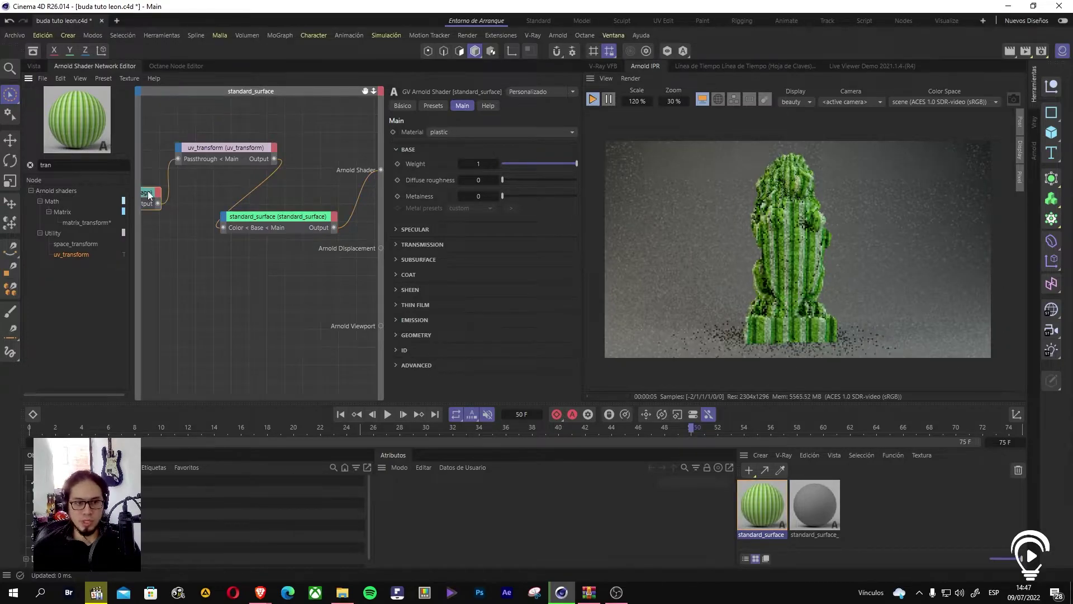
{"action": "left_click_drag", "start_coordinate": [576, 290], "coordinate": [574, 360]}
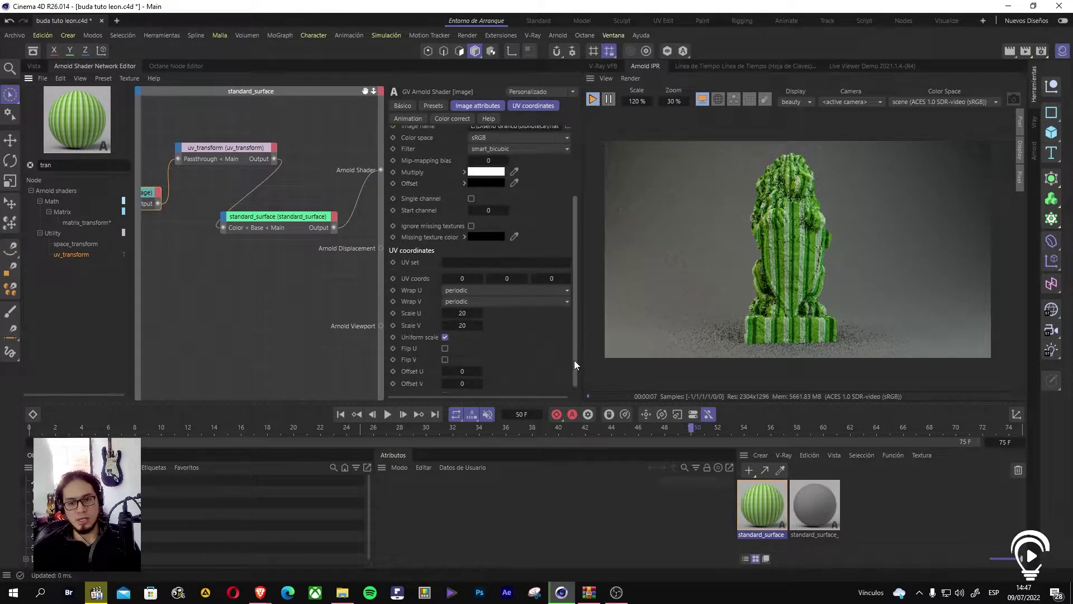
{"action": "double_click", "coordinate": [463, 315]}
{"action": "type", "text": "1"}
{"action": "key", "text": "Tab"}
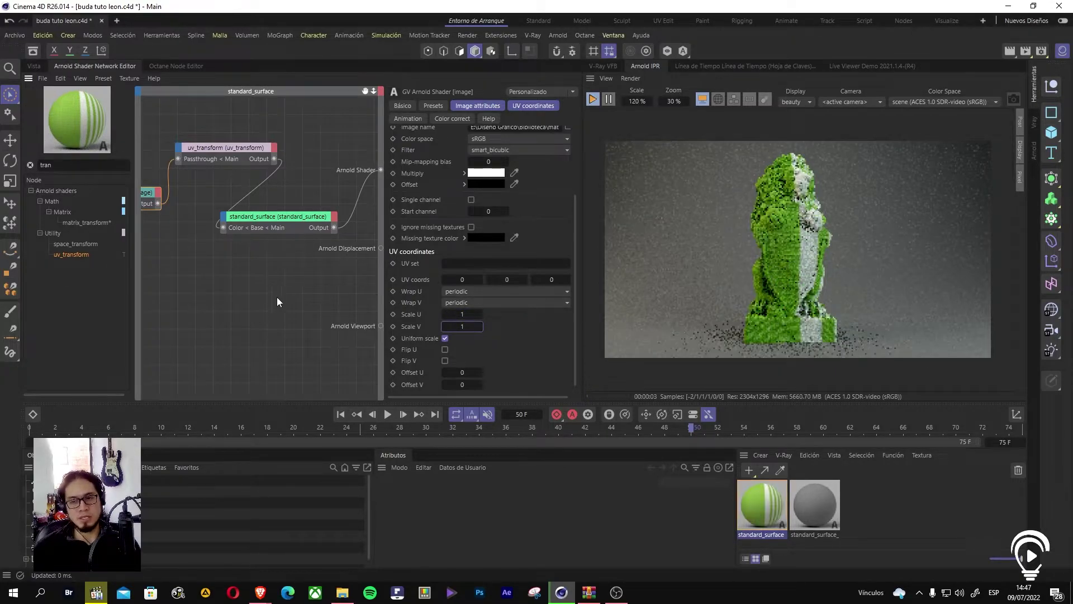
Step: In uv_transform's Transform settings, try Rotate values of 45 and 90 degrees, and finish with 180 degrees
{"action": "left_click", "coordinate": [237, 152]}
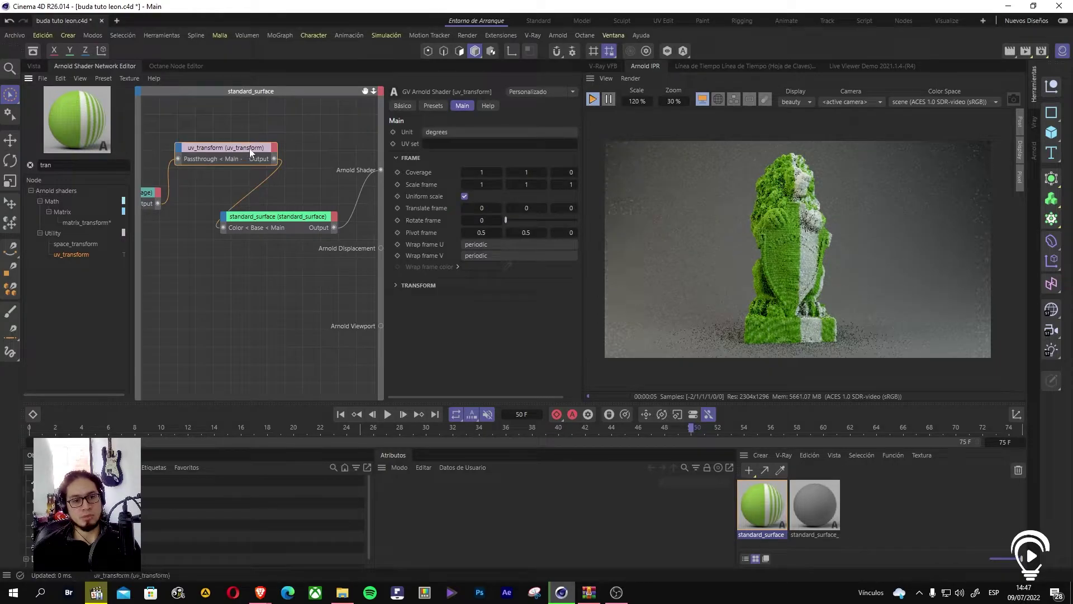
{"action": "left_click", "coordinate": [409, 286]}
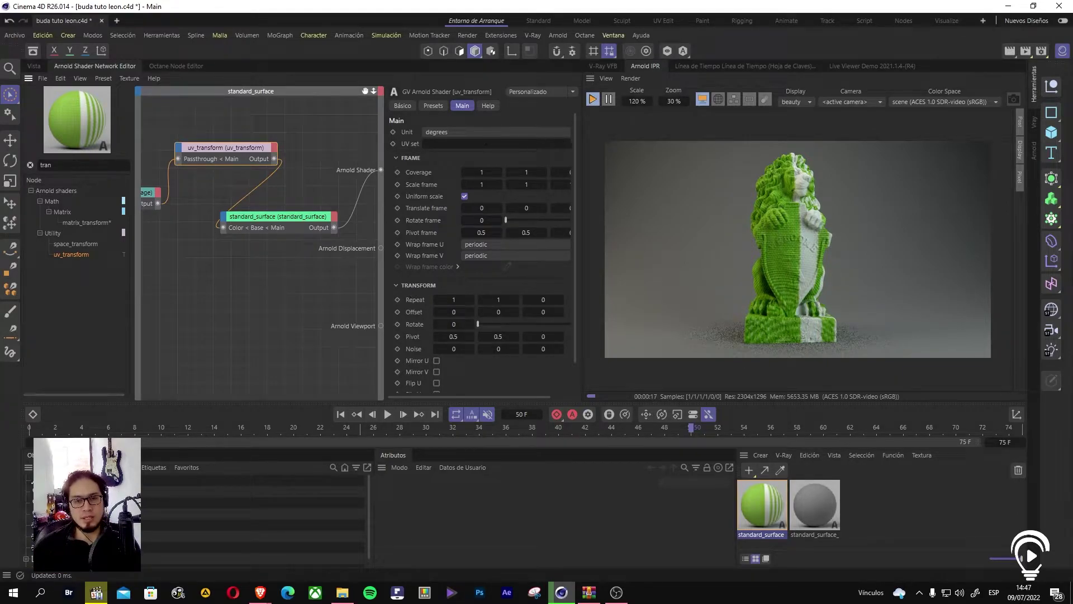
{"action": "left_click_drag", "start_coordinate": [576, 186], "coordinate": [573, 247]}
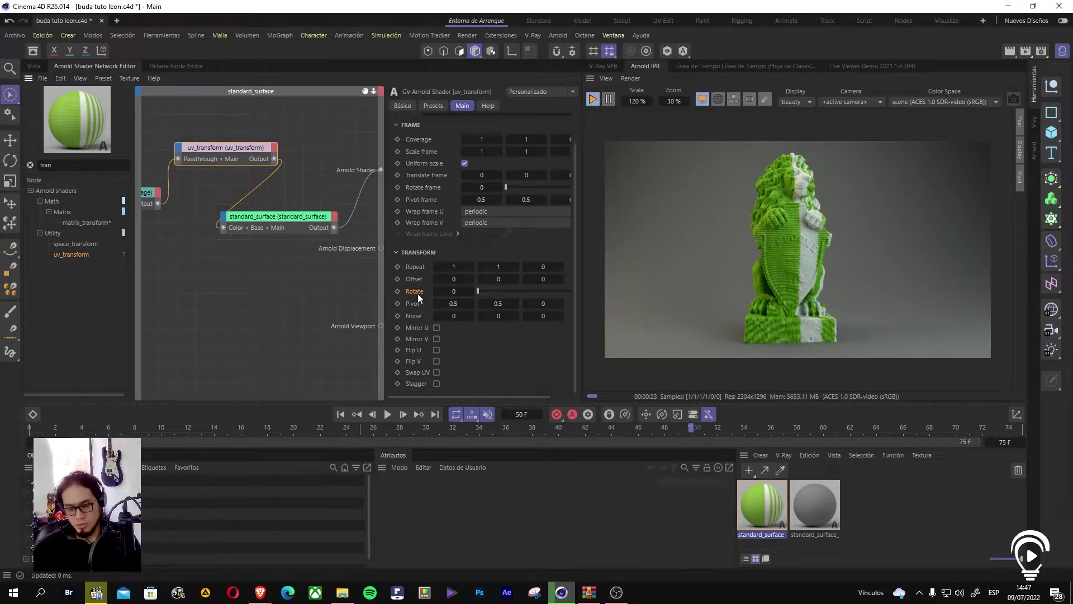
{"action": "left_click", "coordinate": [454, 303]}
{"action": "left_click", "coordinate": [456, 291]}
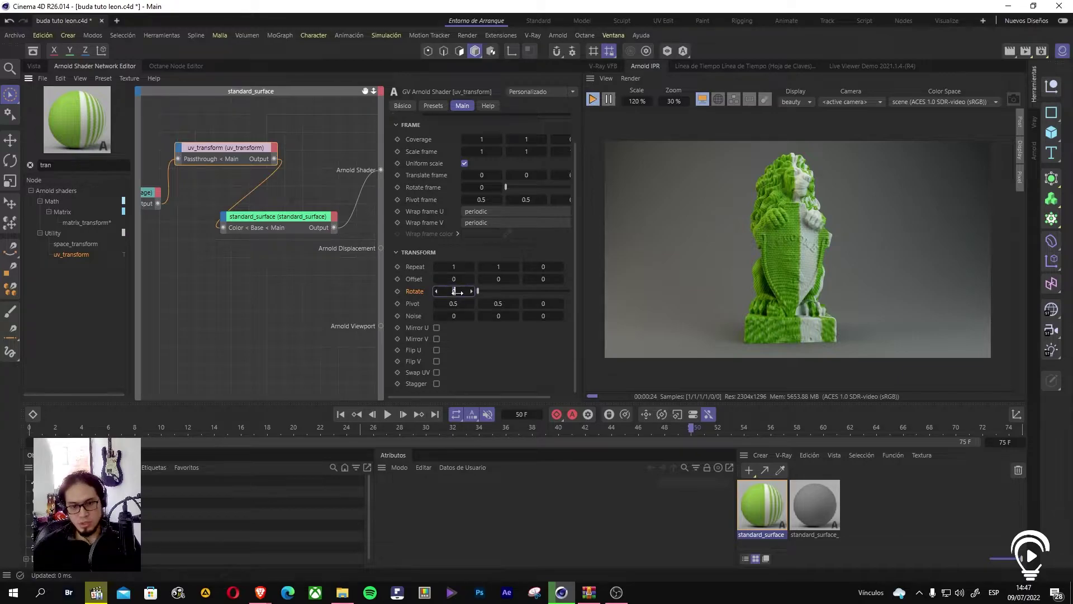
{"action": "type", "text": "45"}
{"action": "key", "text": "Return"}
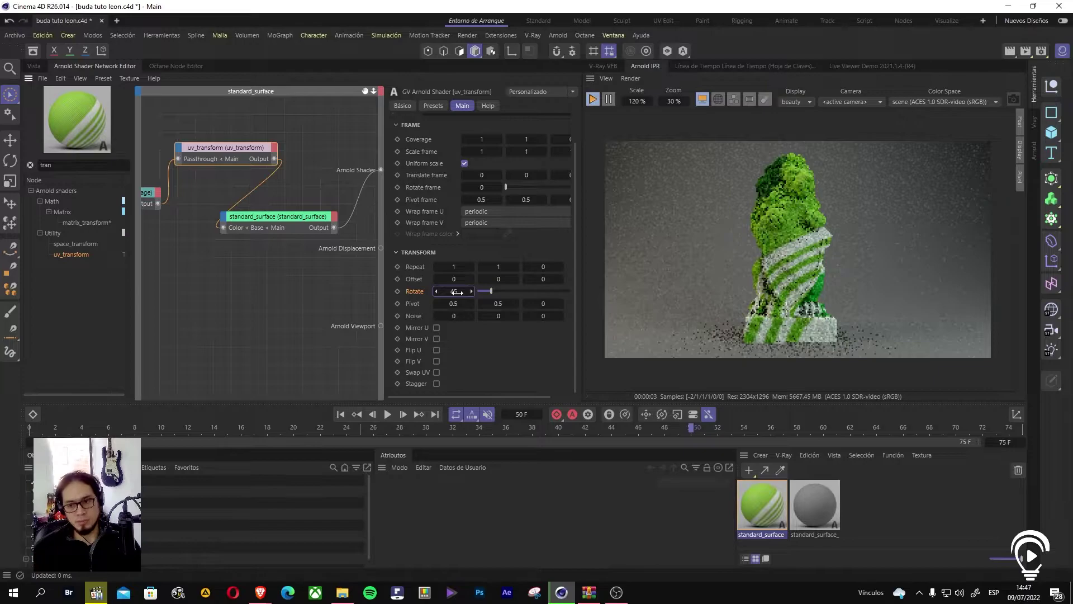
{"action": "left_click", "coordinate": [464, 290]}
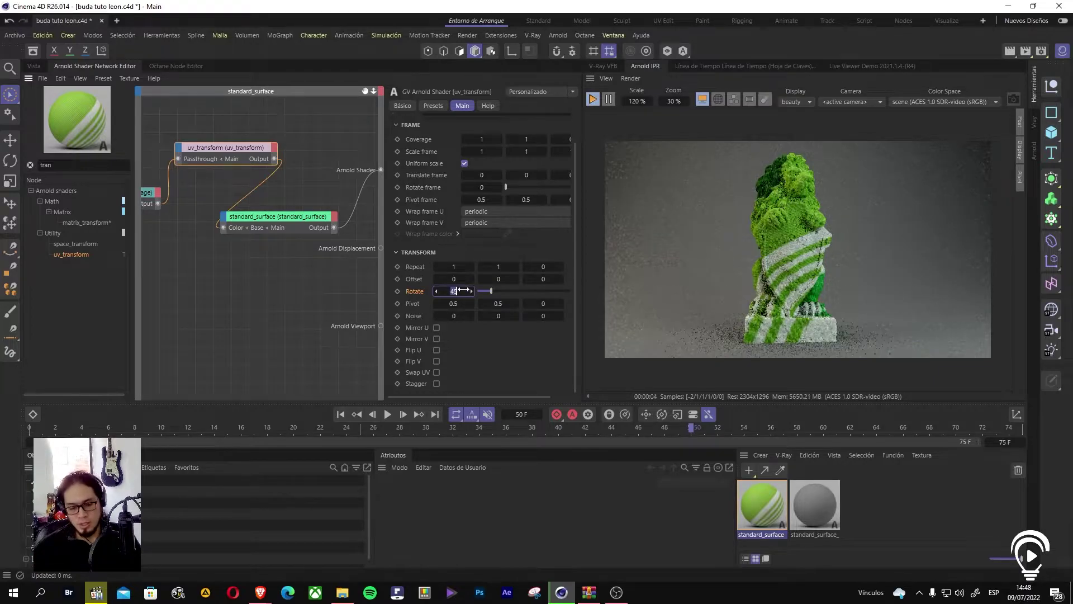
{"action": "type", "text": "90"}
{"action": "key", "text": "Return"}
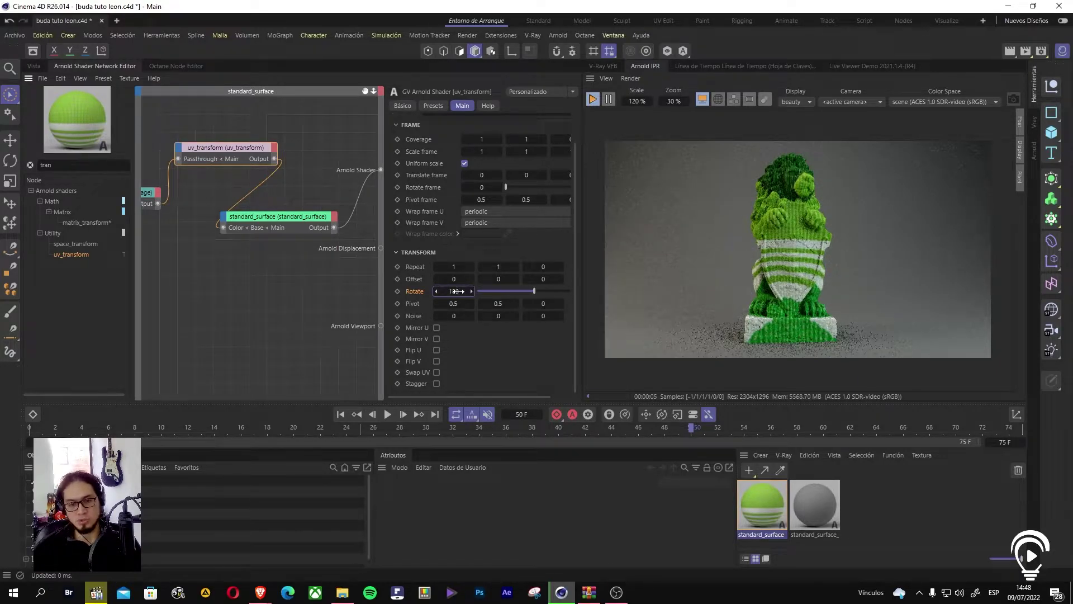
{"action": "key", "text": "Return"}
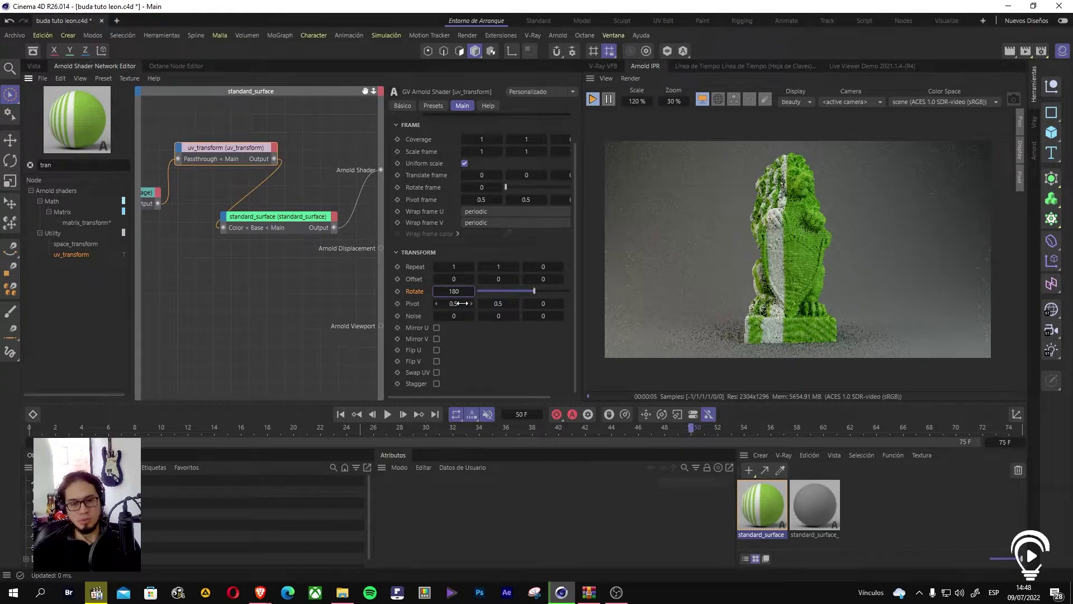
Step: Try a first Pivot value of 1.12 in uv_transform's Transform settings and restore it to 0.5
{"action": "left_click_drag", "start_coordinate": [462, 303], "coordinate": [462, 303]}
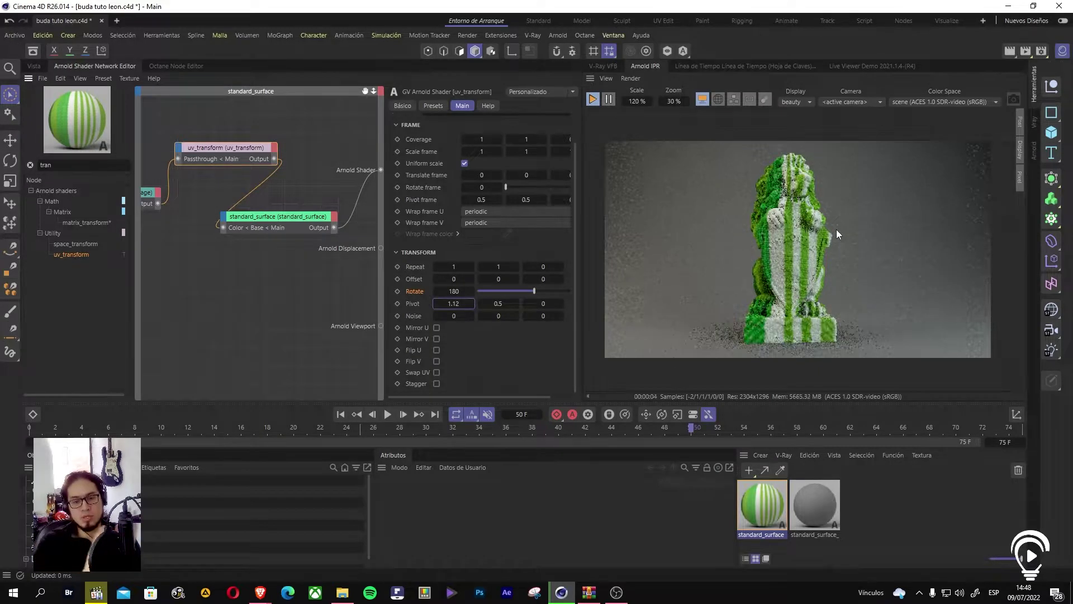
{"action": "type", "text": "0.5"}
{"action": "key", "text": "Return"}
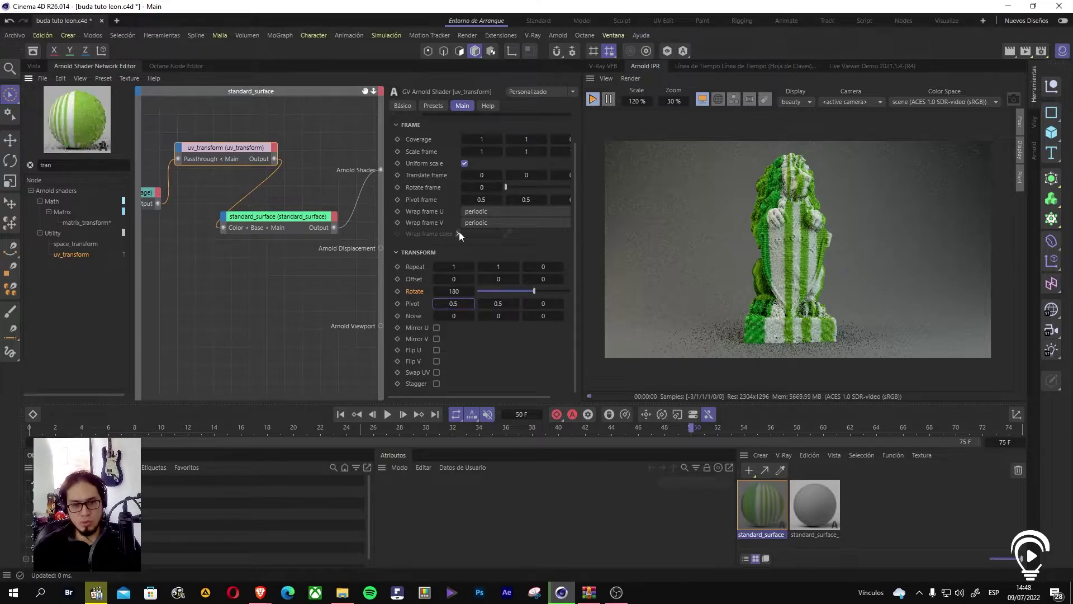
Step: Try a uniform Scale frame of 50 on uv_transform, and settle on 0.5
{"action": "left_click", "coordinate": [481, 151]}
{"action": "type", "text": "50"}
{"action": "key", "text": "Return"}
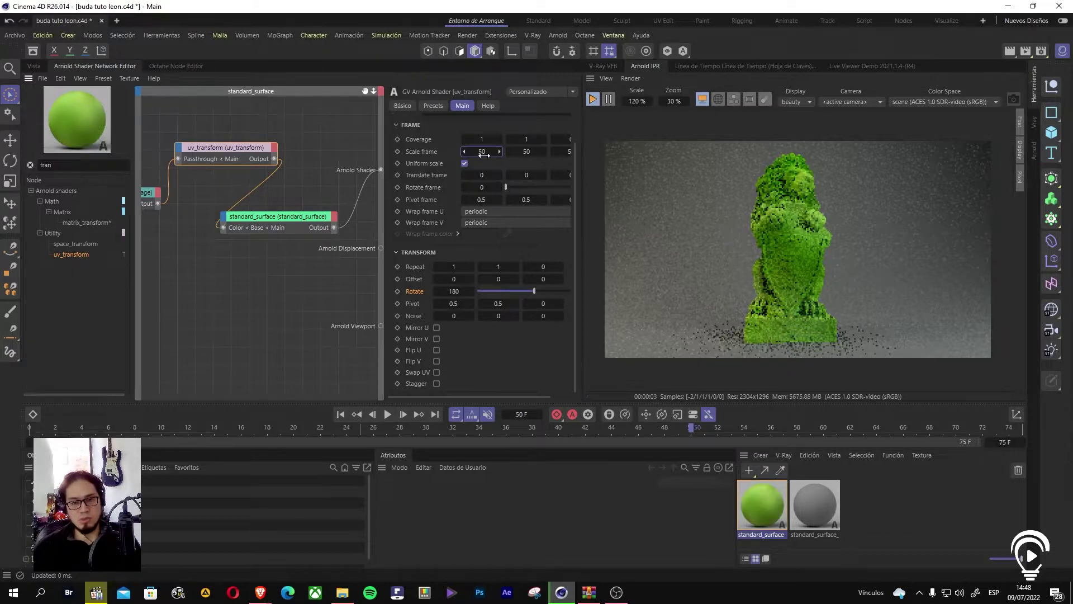
{"action": "type", "text": "0.5"}
{"action": "key", "text": "Return"}
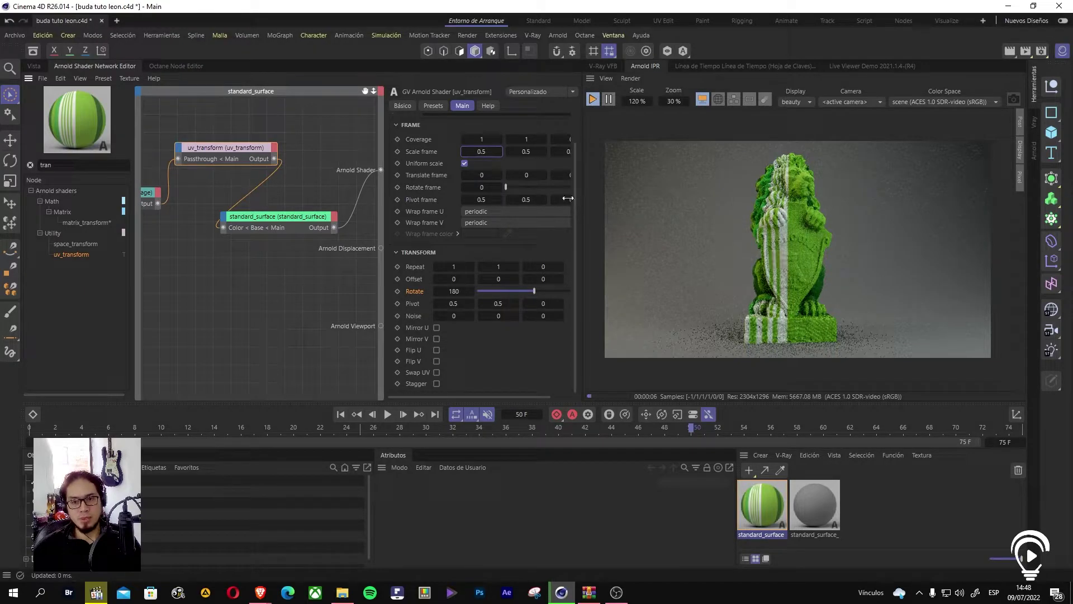
Step: Compare uv_transform with the image node's UV coordinates, and try Flip U and Flip V on uv_transform, switching both off again
{"action": "left_click", "coordinate": [205, 149]}
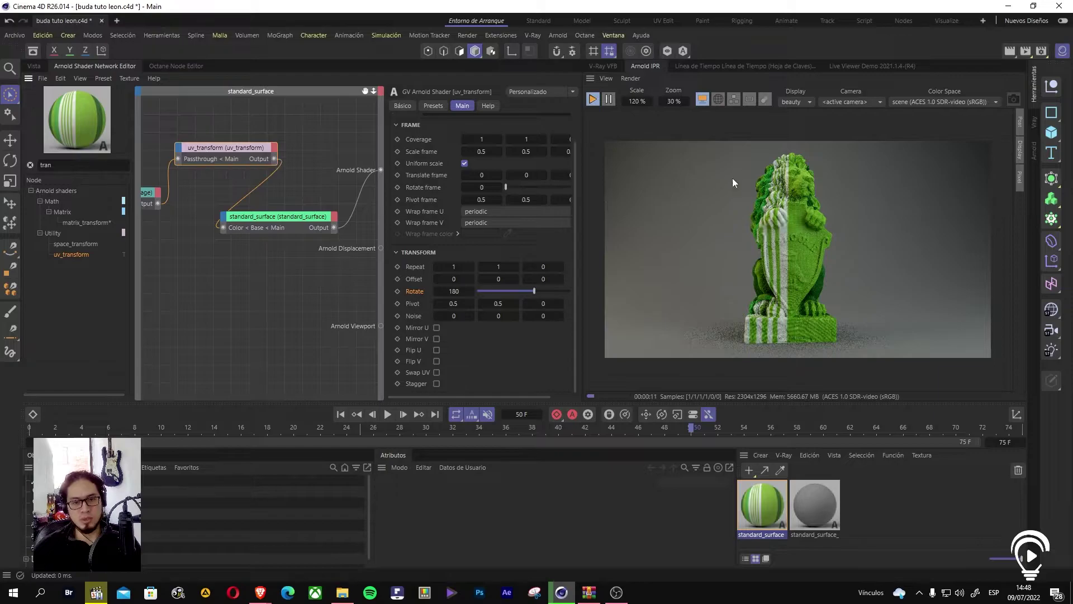
{"action": "left_click", "coordinate": [148, 194]}
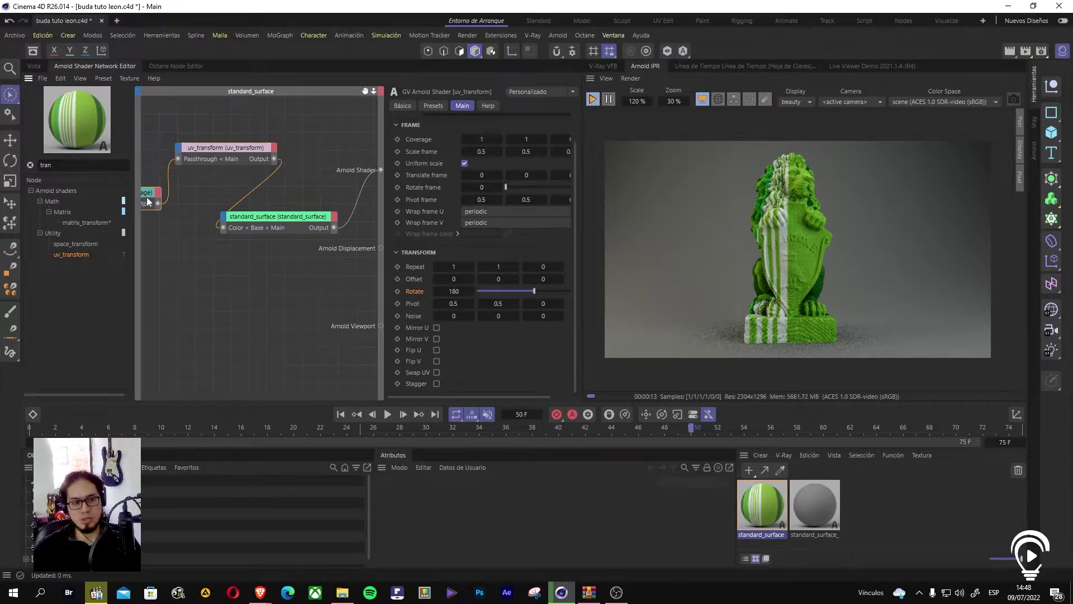
{"action": "scroll", "coordinate": [419, 354], "scroll_direction": "down", "scroll_amount": 3}
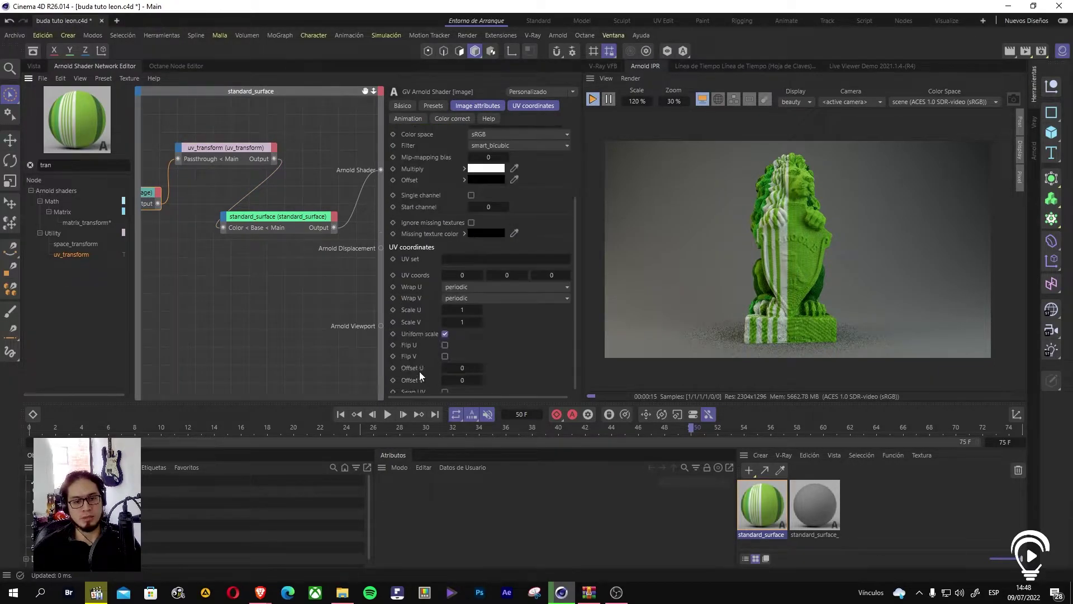
{"action": "left_click", "coordinate": [221, 148]}
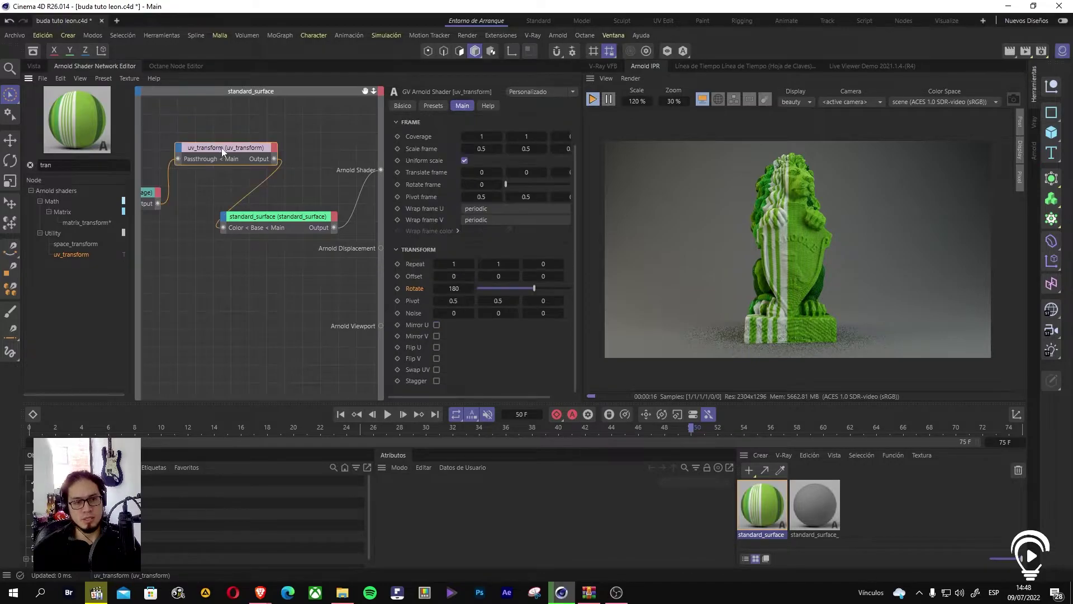
{"action": "left_click", "coordinate": [436, 349]}
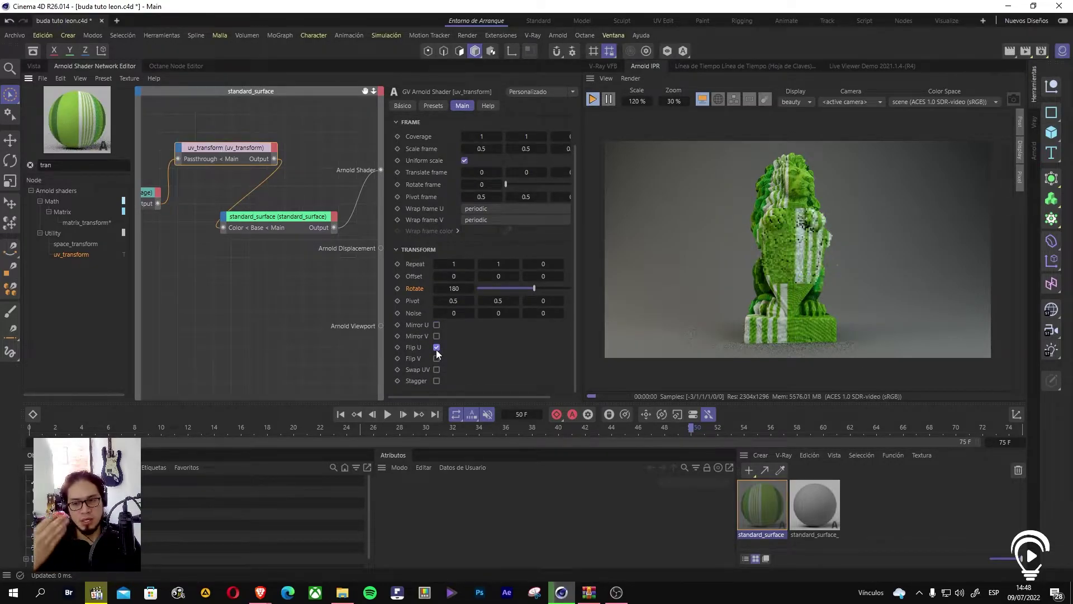
{"action": "left_click", "coordinate": [437, 358]}
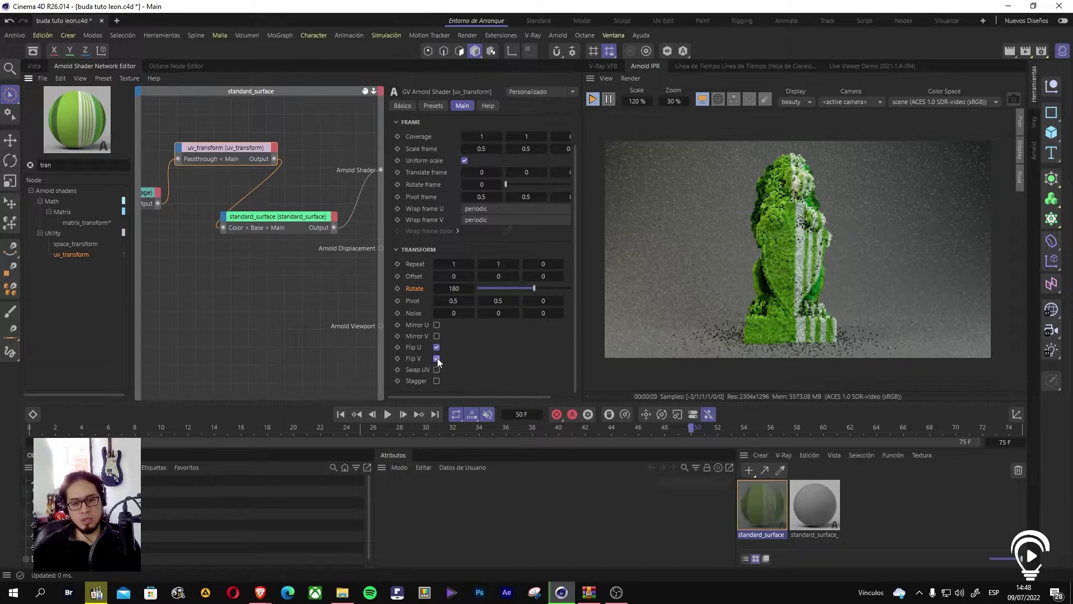
{"action": "left_click", "coordinate": [437, 347]}
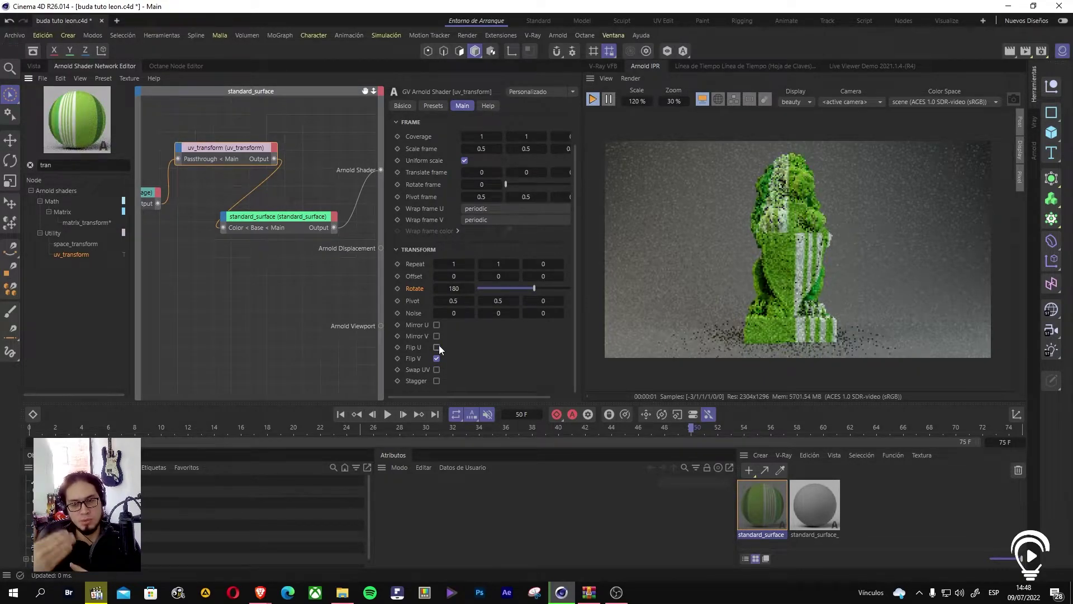
{"action": "left_click", "coordinate": [437, 357]}
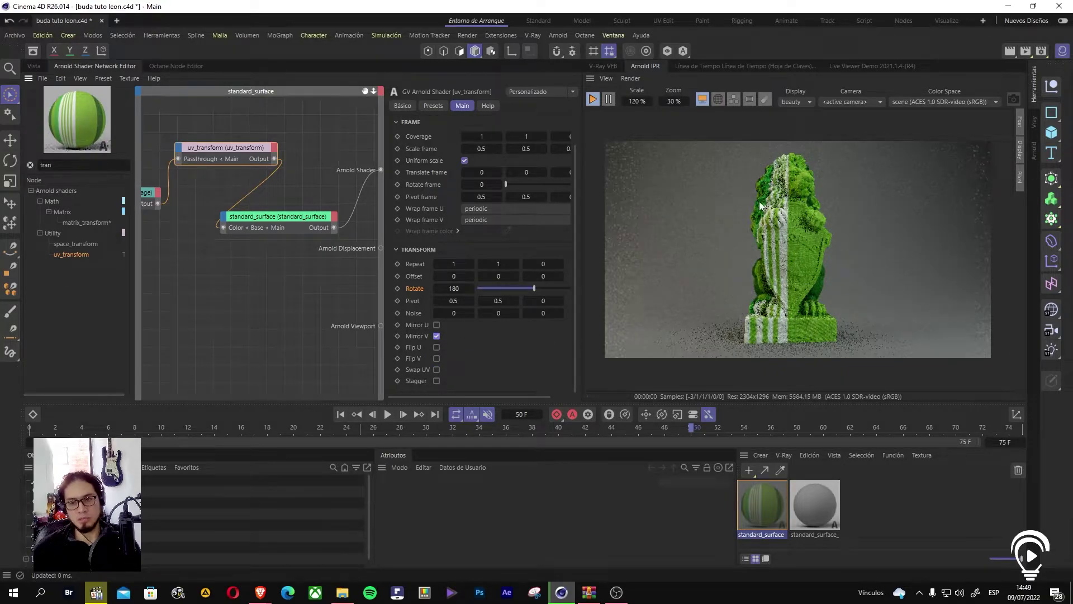
Step: Try the Mirror U and Mirror V options on uv_transform, leaving both switched off
{"action": "left_click", "coordinate": [437, 337]}
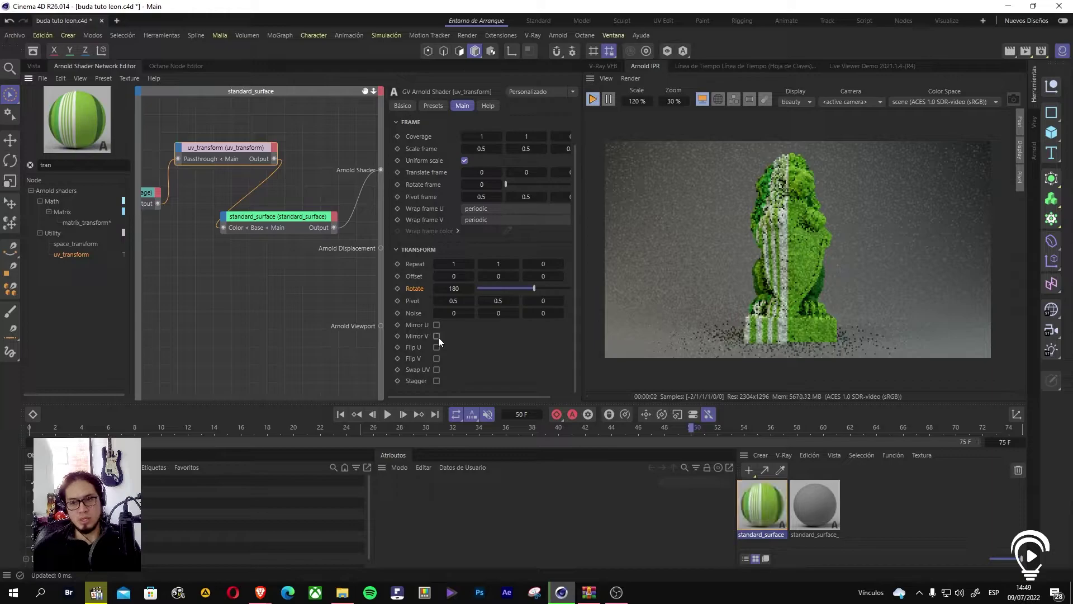
{"action": "left_click", "coordinate": [436, 325]}
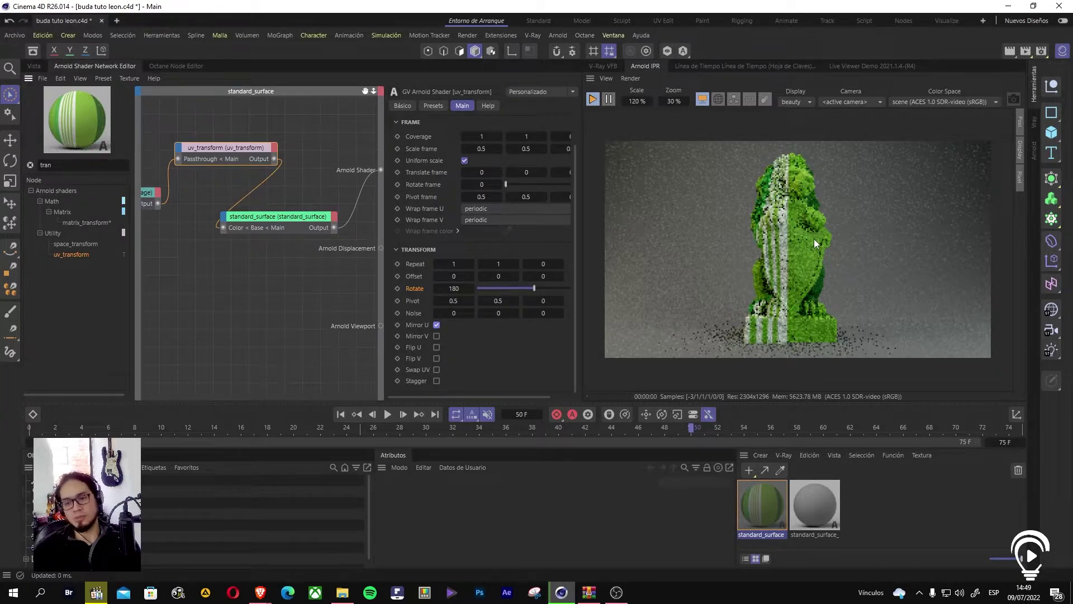
{"action": "left_click", "coordinate": [436, 325]}
{"action": "left_click", "coordinate": [437, 336]}
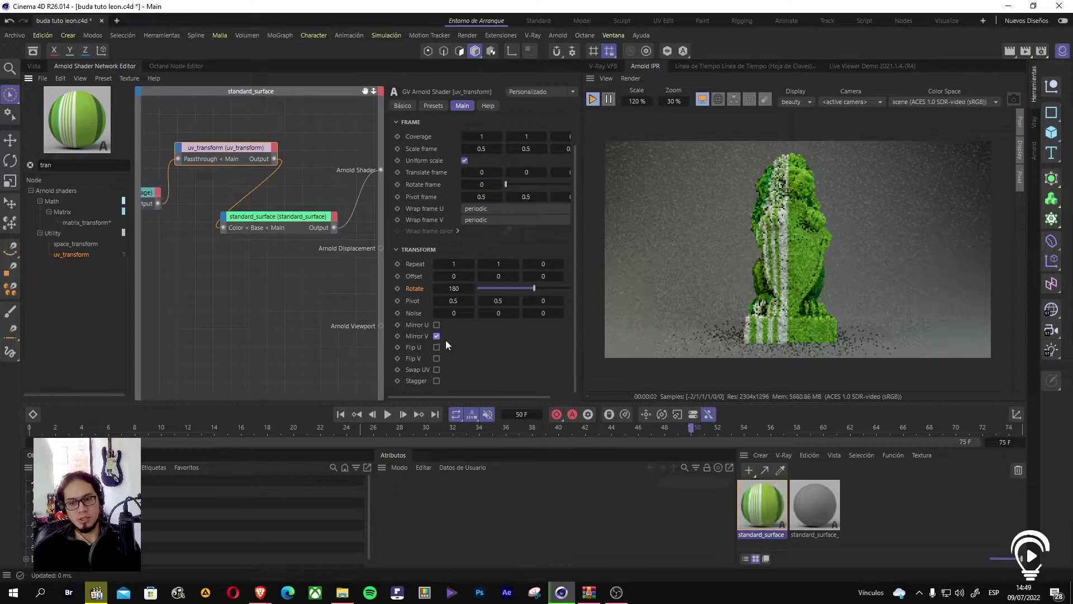
{"action": "left_click", "coordinate": [437, 336]}
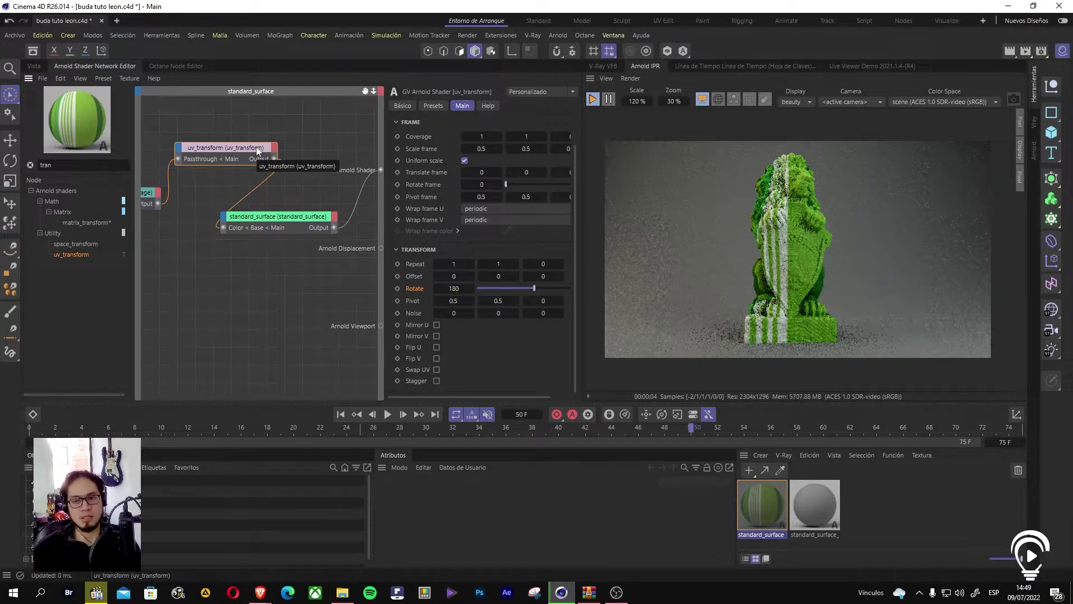
Step: Move the uv_transform node slightly down in the network, closer to standard_surface
{"action": "left_click_drag", "start_coordinate": [256, 147], "coordinate": [253, 156]}
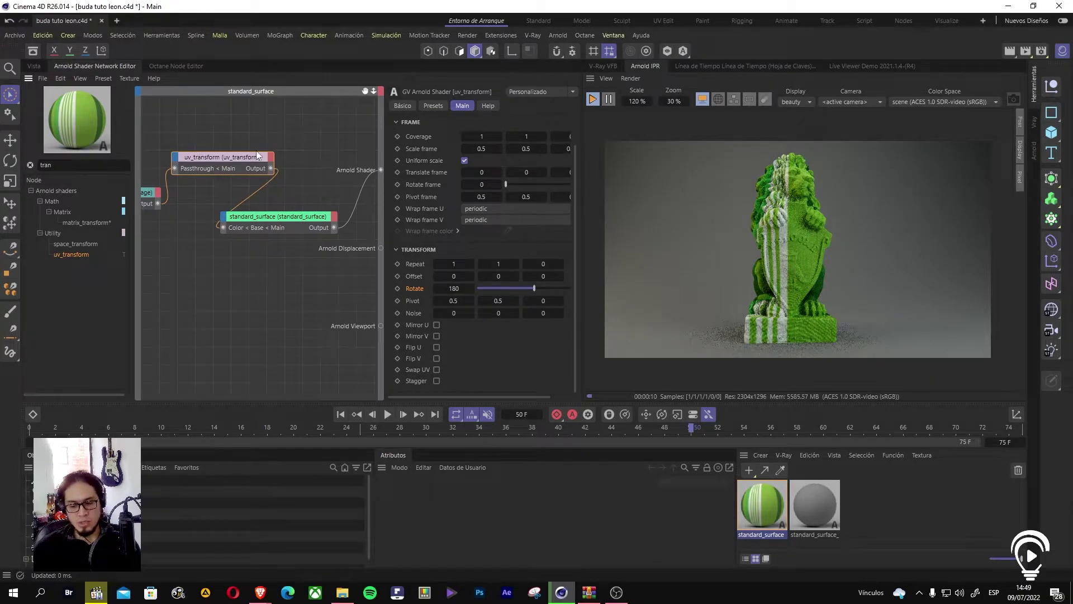
Step: Rearrange the network so the image, uv_transform and standard_surface nodes are spread apart in the order they connect
{"action": "left_click_drag", "start_coordinate": [257, 150], "coordinate": [262, 130]}
{"action": "left_click", "coordinate": [324, 161]}
{"action": "scroll", "coordinate": [323, 161], "scroll_direction": "down", "scroll_amount": 3}
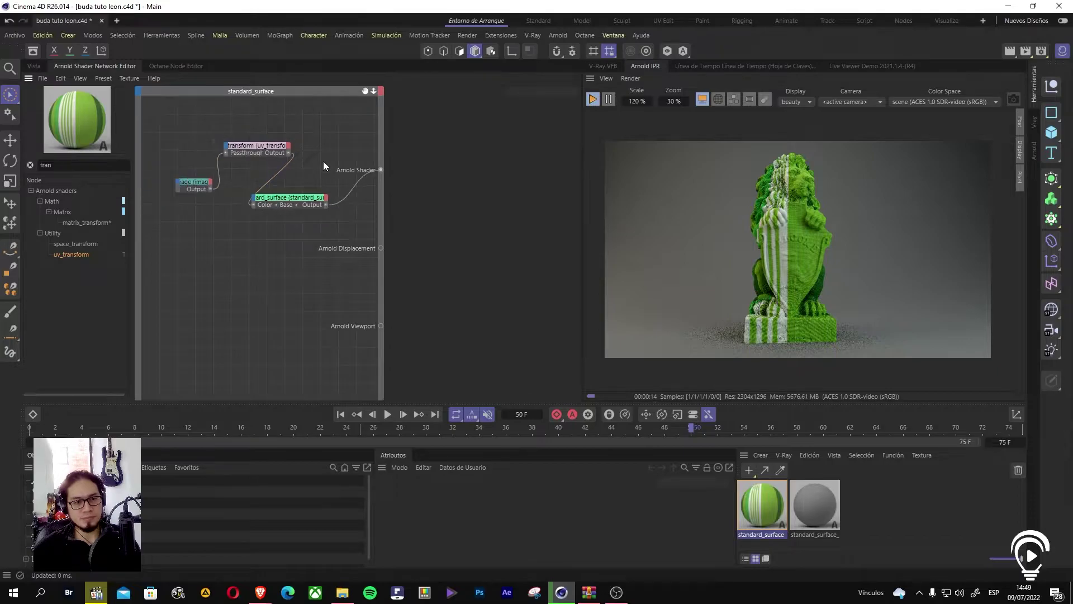
{"action": "left_click_drag", "start_coordinate": [214, 180], "coordinate": [192, 180]}
{"action": "left_click_drag", "start_coordinate": [277, 153], "coordinate": [265, 161]}
{"action": "left_click", "coordinate": [265, 161]}
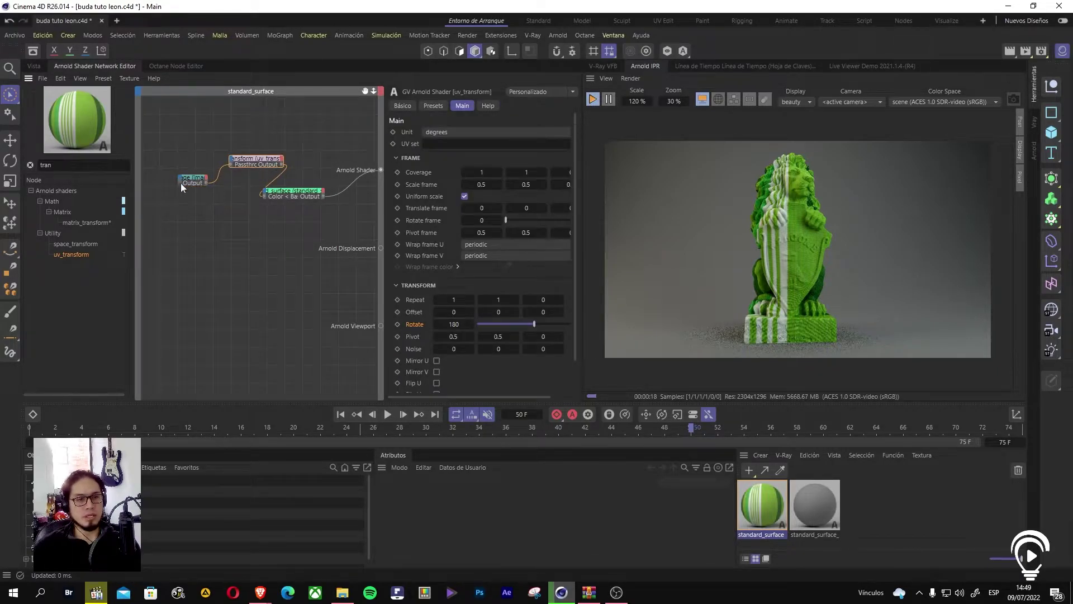
{"action": "left_click_drag", "start_coordinate": [199, 181], "coordinate": [185, 180]}
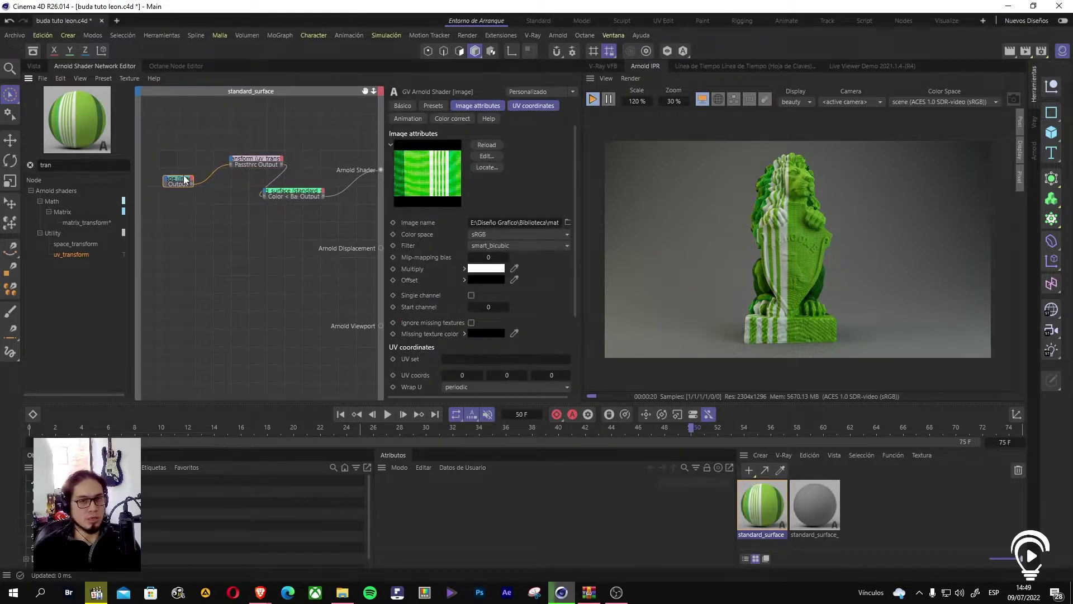
{"action": "left_click_drag", "start_coordinate": [309, 194], "coordinate": [325, 204]}
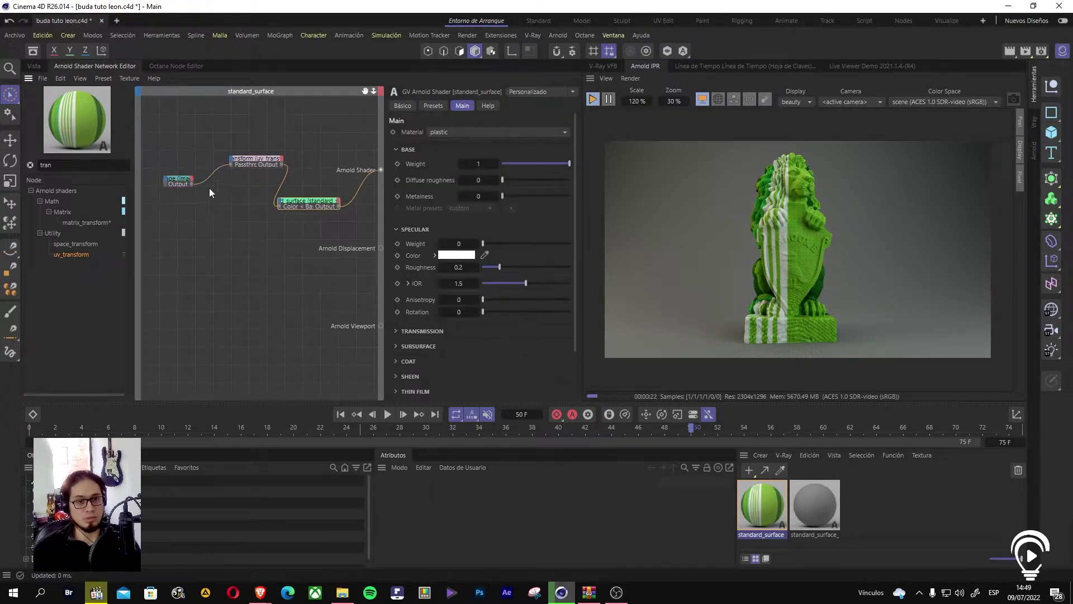
Step: Add a color_correct node below uv_transform and shift the image and uv_transform nodes to make room for it
{"action": "left_click", "coordinate": [176, 183]}
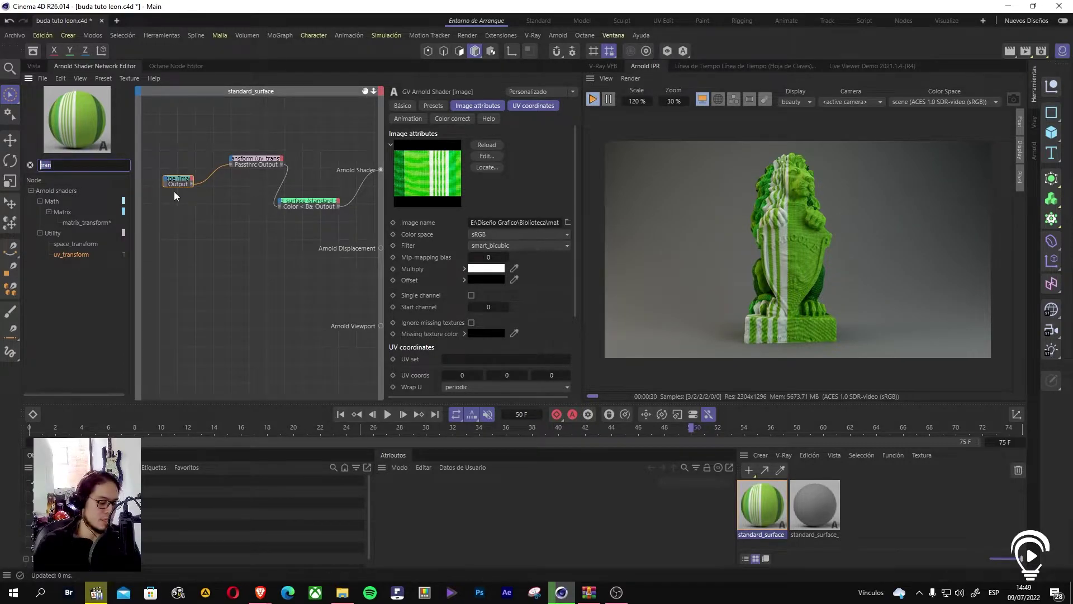
{"action": "type", "text": "col"}
{"action": "left_click_drag", "start_coordinate": [75, 223], "coordinate": [233, 215]}
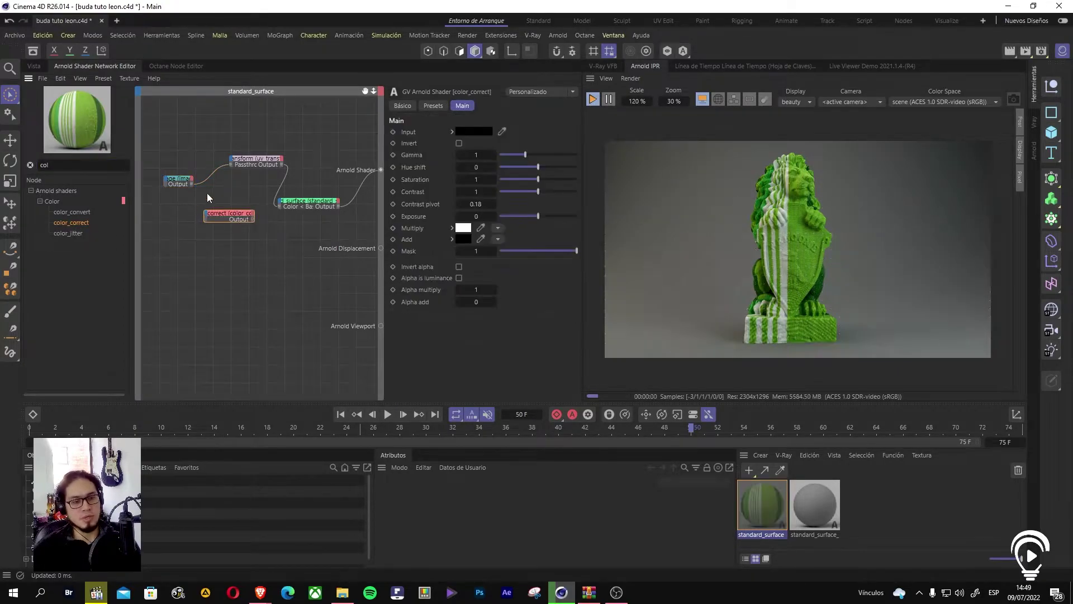
{"action": "scroll", "coordinate": [208, 192], "scroll_direction": "up", "scroll_amount": 3}
{"action": "mouse_move", "coordinate": [253, 224]}
{"action": "left_mouse_down"}
{"action": "mouse_move", "coordinate": [267, 226]}
{"action": "mouse_move", "coordinate": [245, 223]}
{"action": "left_mouse_up"}
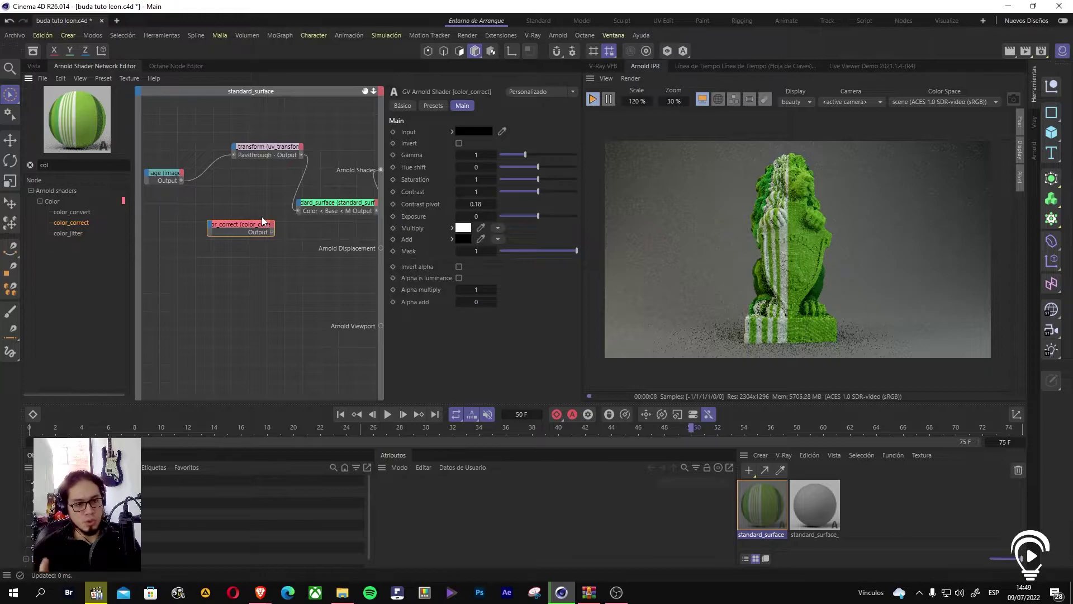
{"action": "left_click_drag", "start_coordinate": [173, 176], "coordinate": [170, 178]}
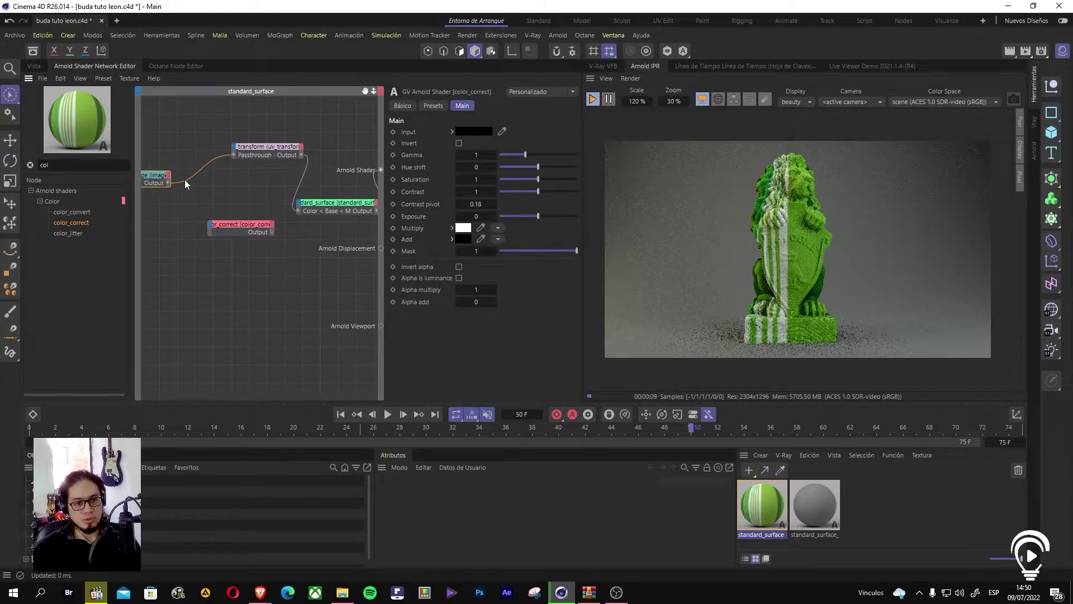
{"action": "left_click_drag", "start_coordinate": [244, 149], "coordinate": [217, 145]}
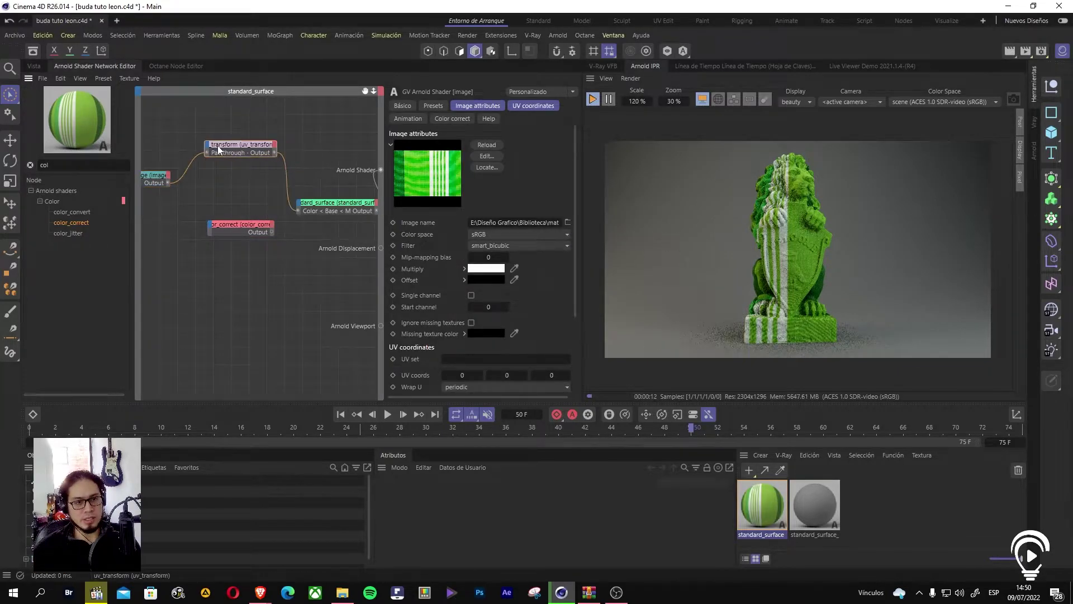
{"action": "left_click", "coordinate": [162, 177]}
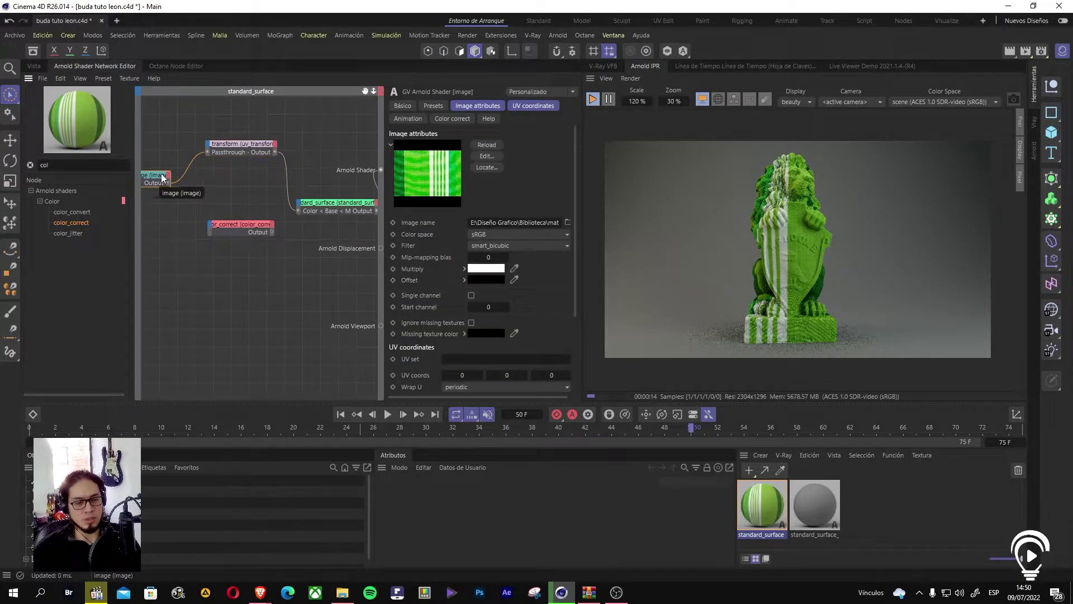
{"action": "left_click", "coordinate": [223, 144]}
Step: Route uv_transform's output into color_correct's Input and color_correct's output into standard_surface's Base Color, moving uv_transform slightly closer
{"action": "left_click_drag", "start_coordinate": [298, 211], "coordinate": [211, 230]}
{"action": "mouse_move", "coordinate": [235, 234]}
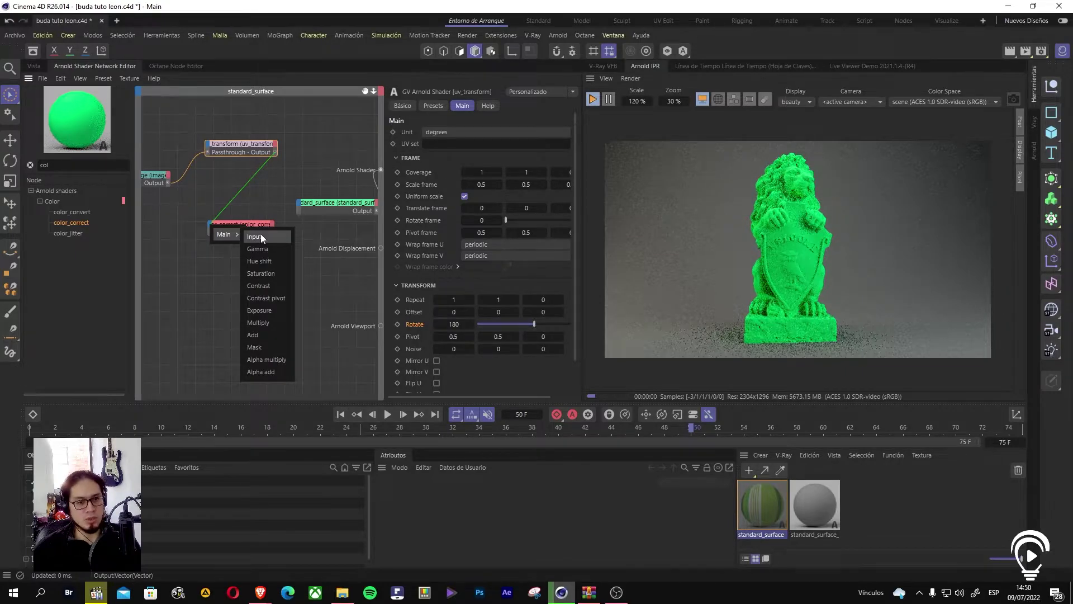
{"action": "left_click", "coordinate": [261, 235]}
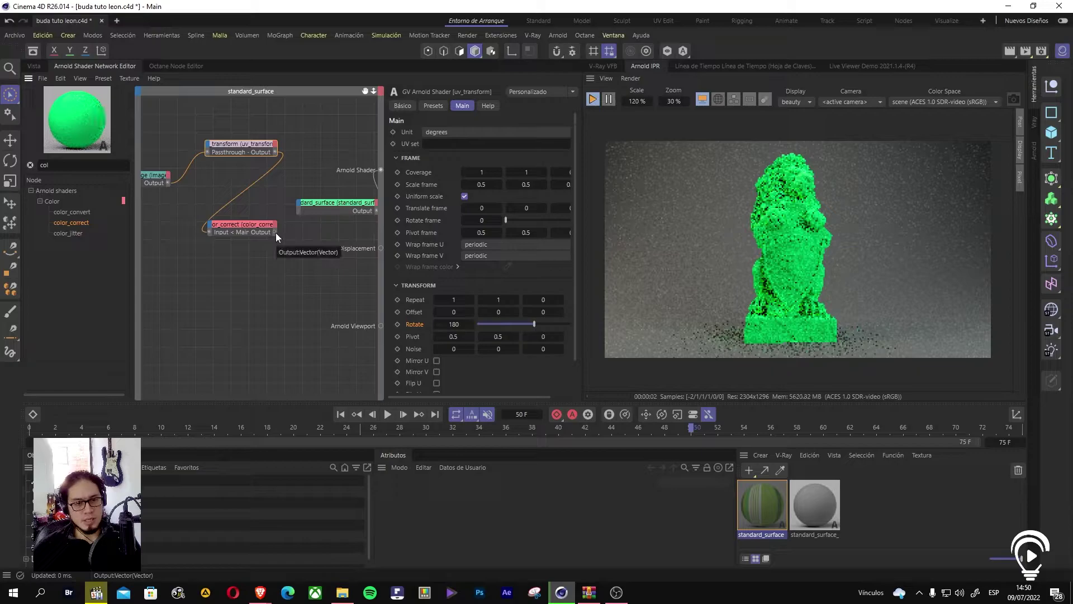
{"action": "left_click", "coordinate": [298, 204]}
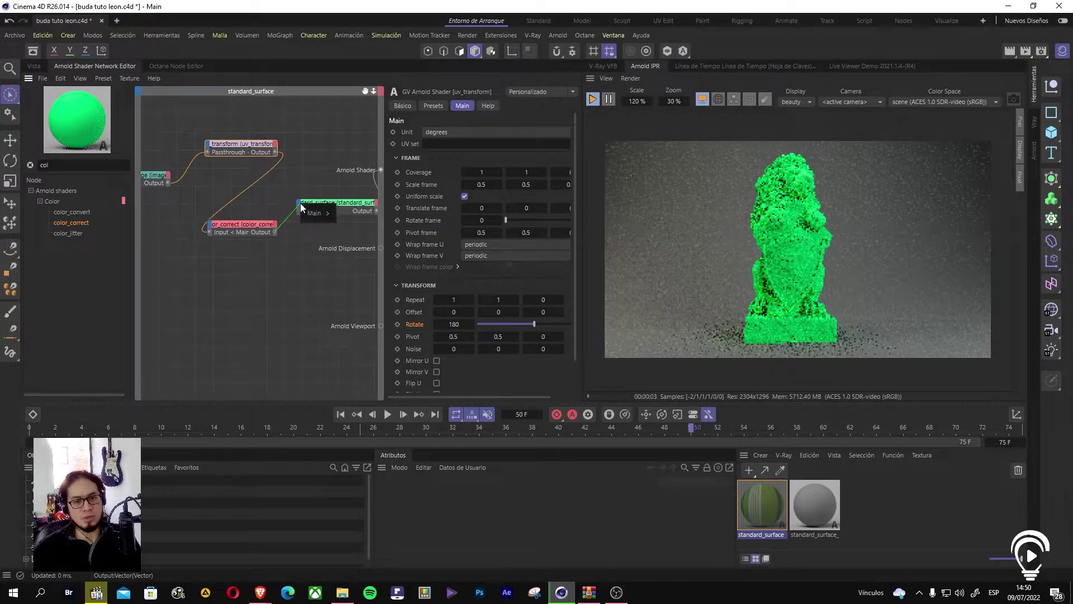
{"action": "mouse_move", "coordinate": [322, 213]}
{"action": "left_click", "coordinate": [414, 230]}
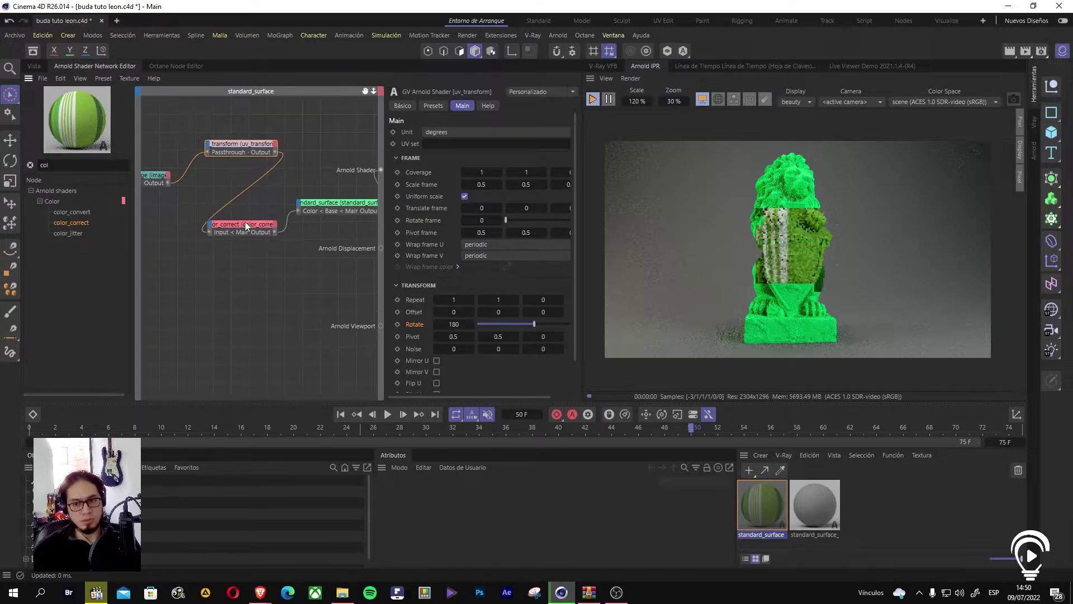
{"action": "left_click_drag", "start_coordinate": [263, 147], "coordinate": [257, 164]}
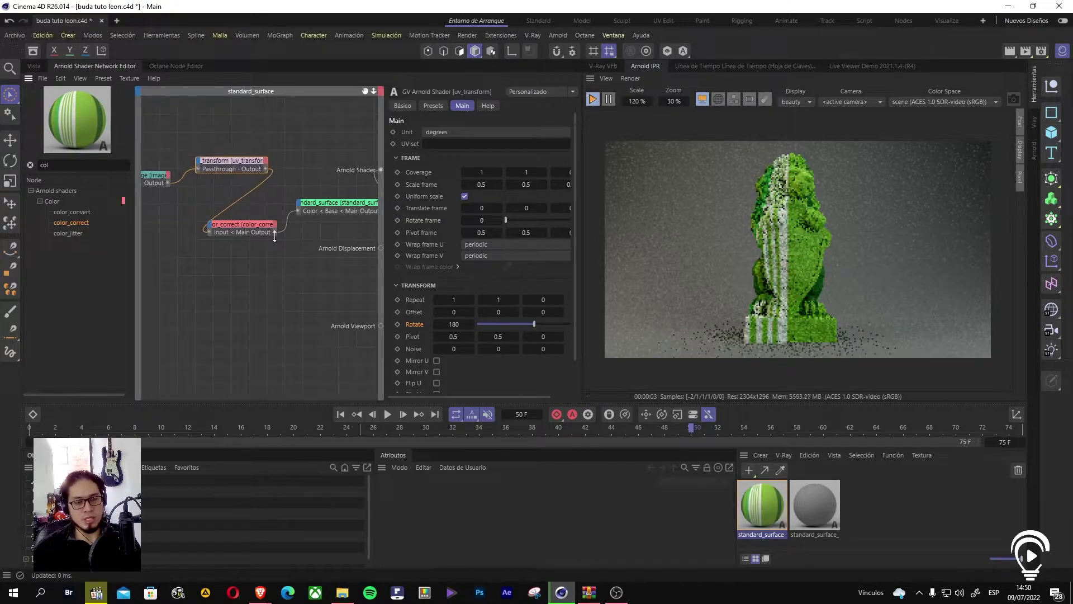
Step: Try Gamma values of 2.39 and 0 on color_correct, and set it back to 1
{"action": "left_click", "coordinate": [266, 228]}
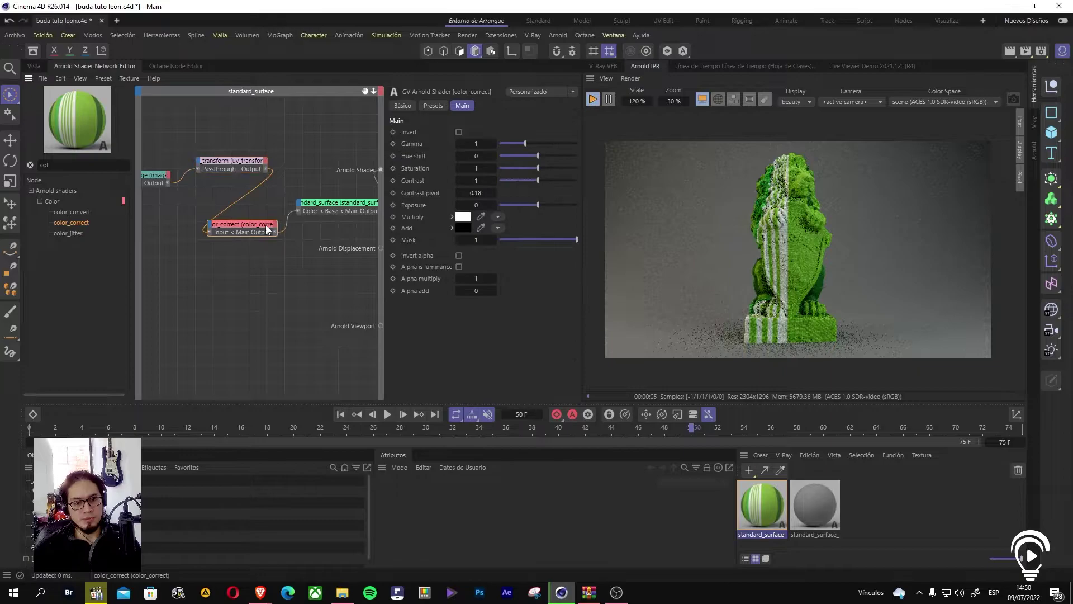
{"action": "left_click", "coordinate": [484, 144]}
{"action": "left_click_drag", "start_coordinate": [527, 143], "coordinate": [563, 145]}
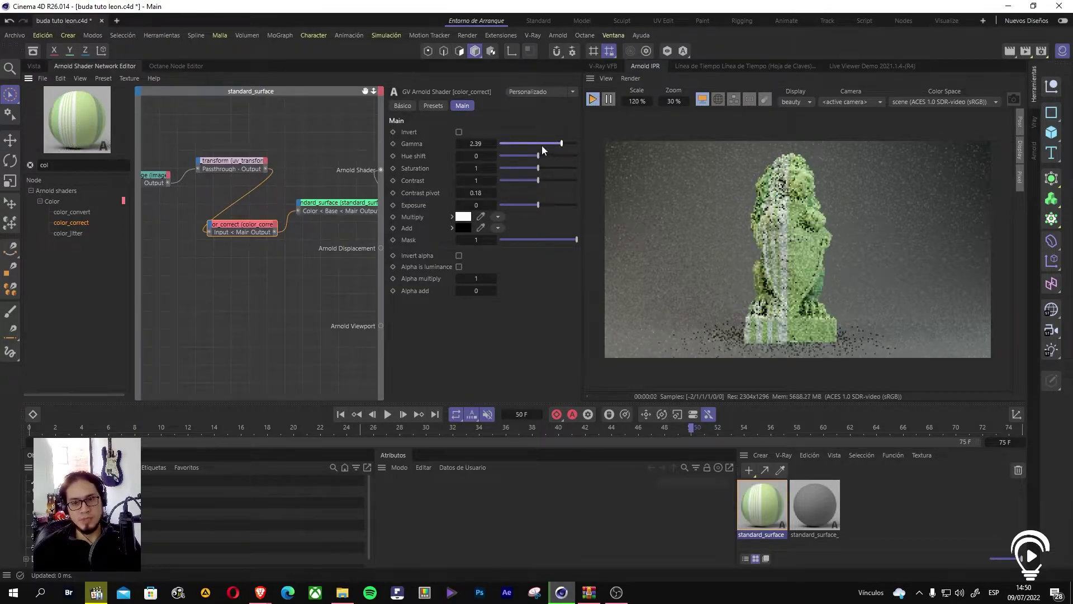
{"action": "double_click", "coordinate": [484, 143]}
{"action": "type", "text": "0"}
{"action": "key", "text": "Return"}
{"action": "left_click_drag", "start_coordinate": [541, 146], "coordinate": [537, 146]}
{"action": "double_click", "coordinate": [482, 145]}
{"action": "type", "text": "1"}
{"action": "key", "text": "Return"}
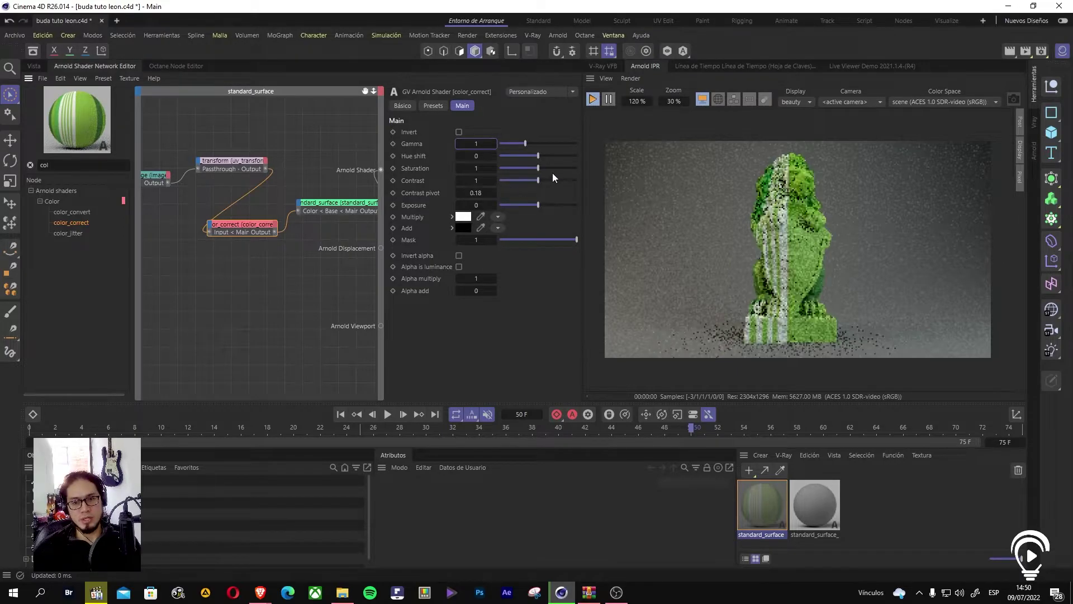
Step: Try Hue shift values of -0.29 and 1 on color_correct, comparing with the source image, and settle on 0.01
{"action": "mouse_move", "coordinate": [539, 156]}
{"action": "left_mouse_down"}
{"action": "mouse_move", "coordinate": [558, 156]}
{"action": "mouse_move", "coordinate": [541, 159]}
{"action": "left_mouse_up"}
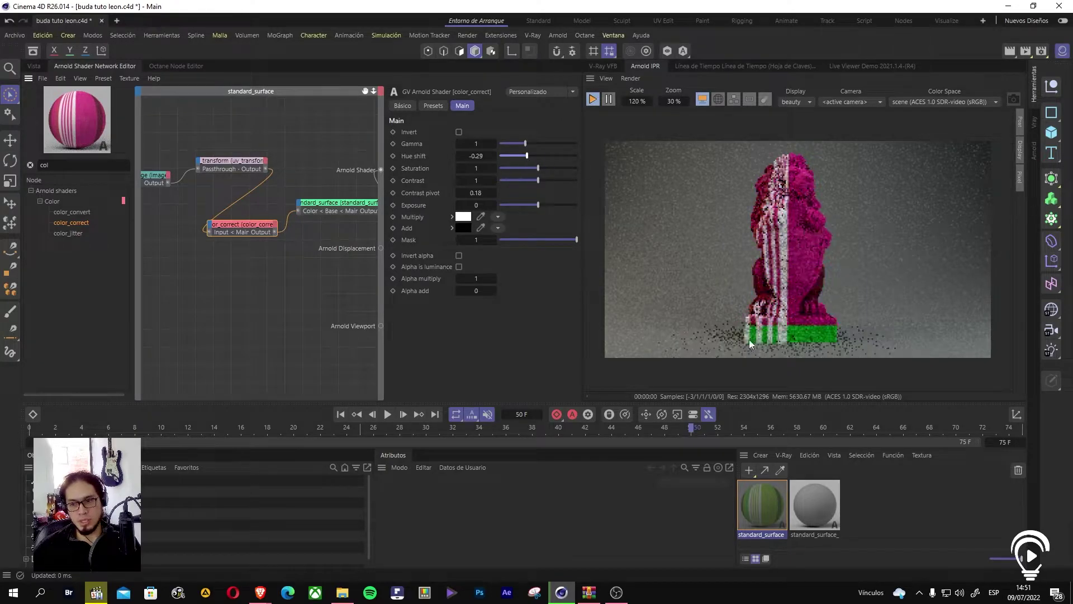
{"action": "left_click", "coordinate": [156, 179]}
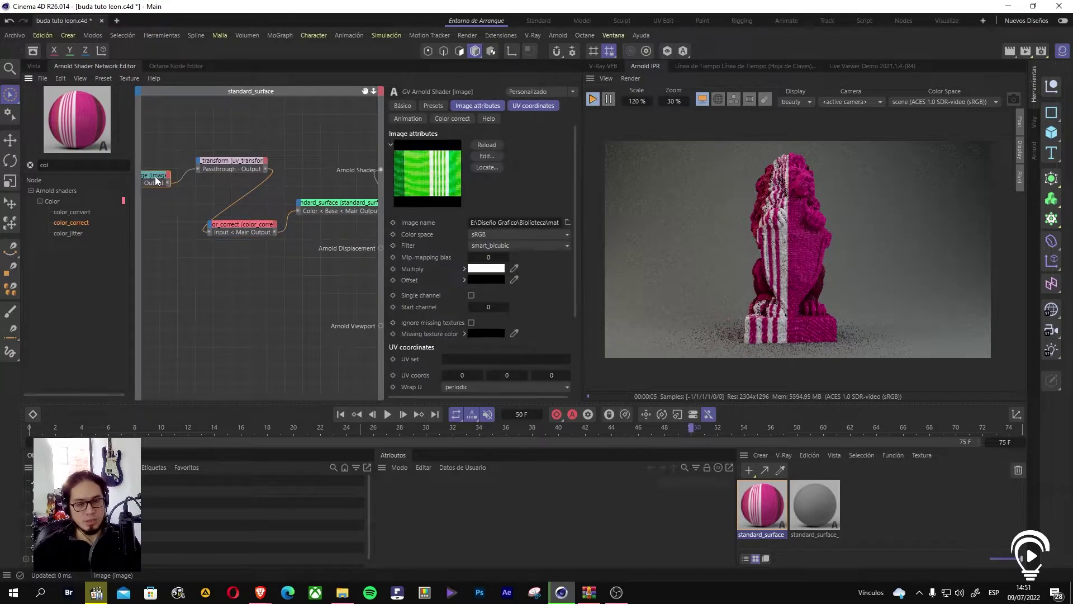
{"action": "left_click", "coordinate": [236, 224]}
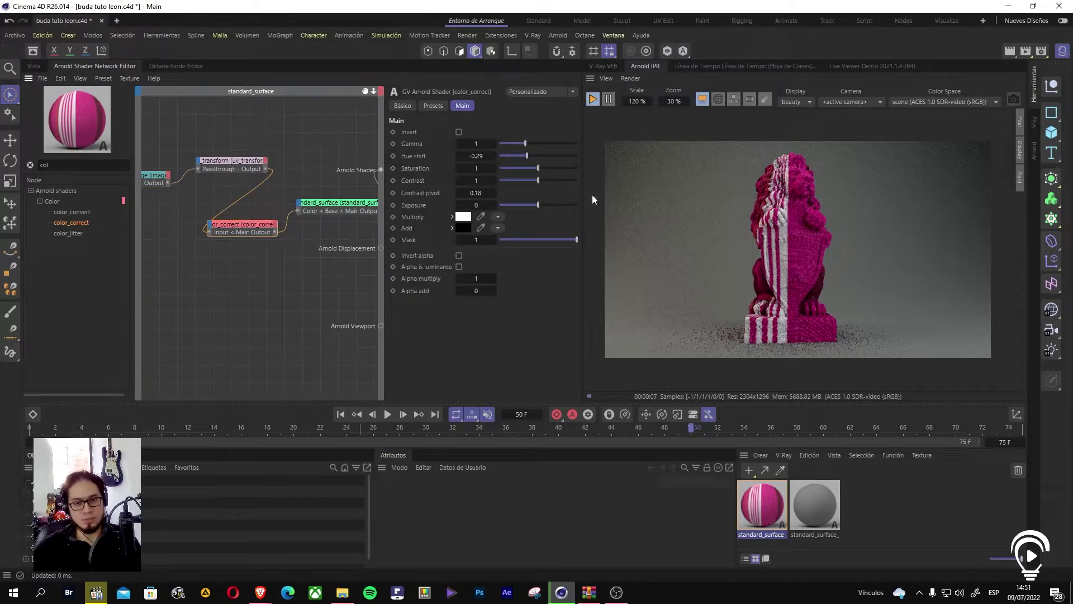
{"action": "double_click", "coordinate": [485, 154]}
{"action": "type", "text": "1"}
{"action": "key", "text": "Return"}
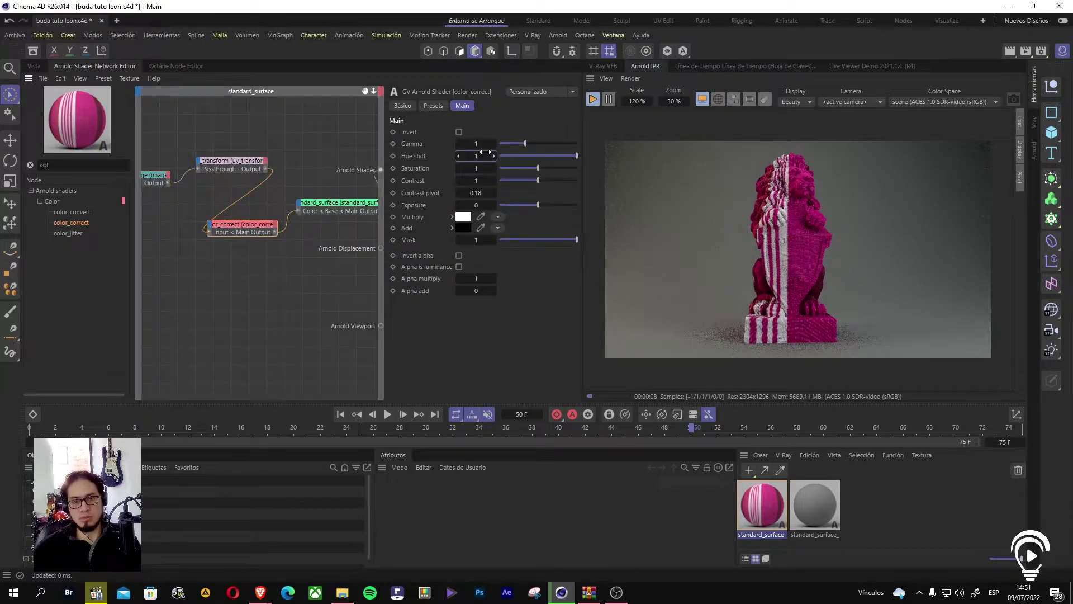
{"action": "left_click", "coordinate": [539, 156]}
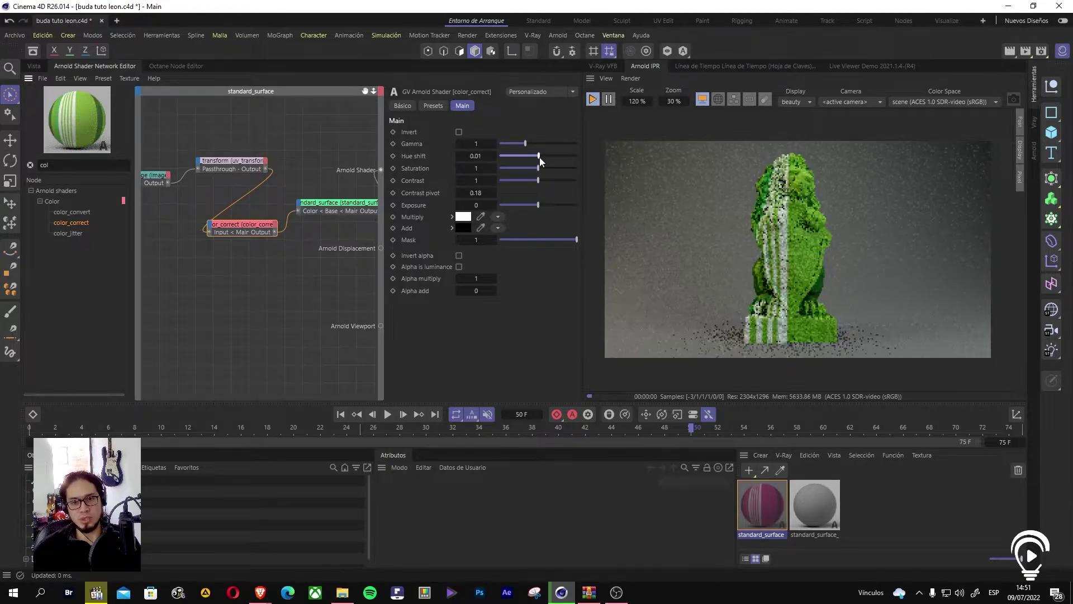
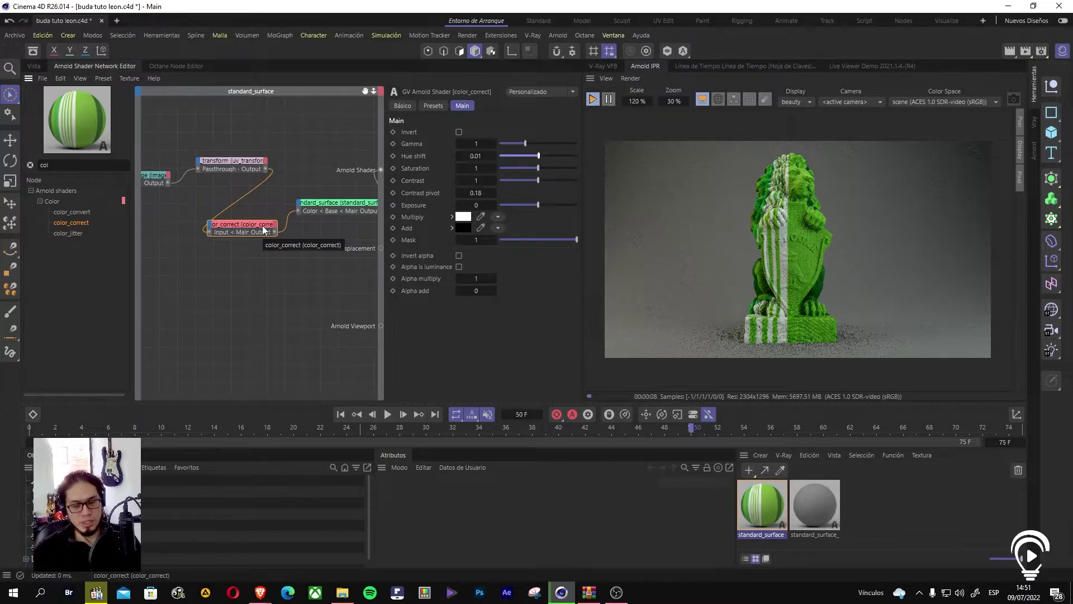
Step: Try Saturation 1.44 and 0.58 on color_correct, settling on 1.02, and Contrast 1.66 and 0.48, settling on 1.06
{"action": "left_click_drag", "start_coordinate": [543, 169], "coordinate": [556, 169]}
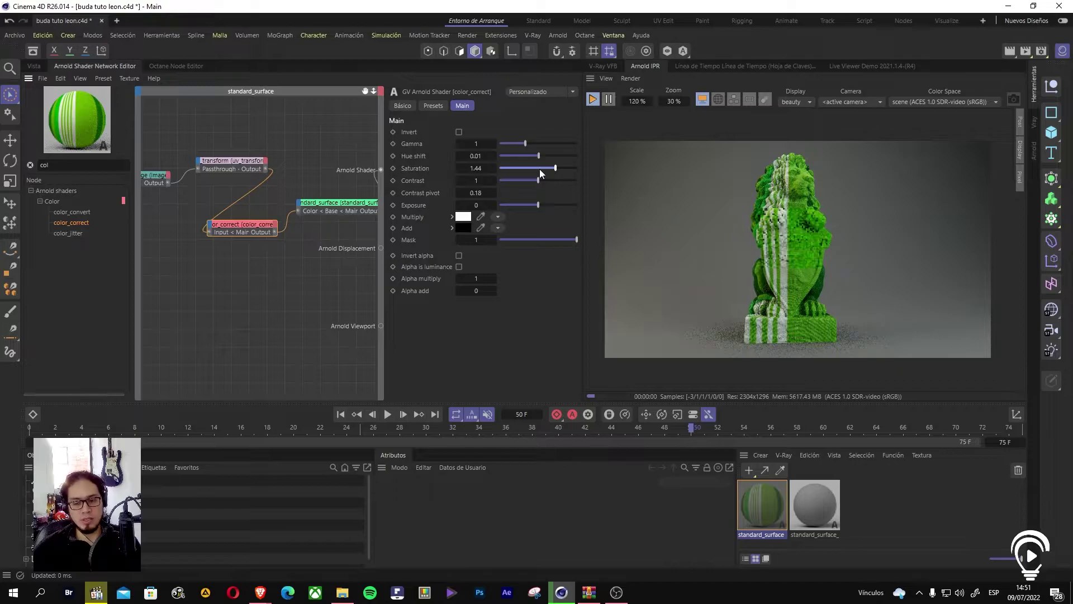
{"action": "left_click", "coordinate": [522, 172]}
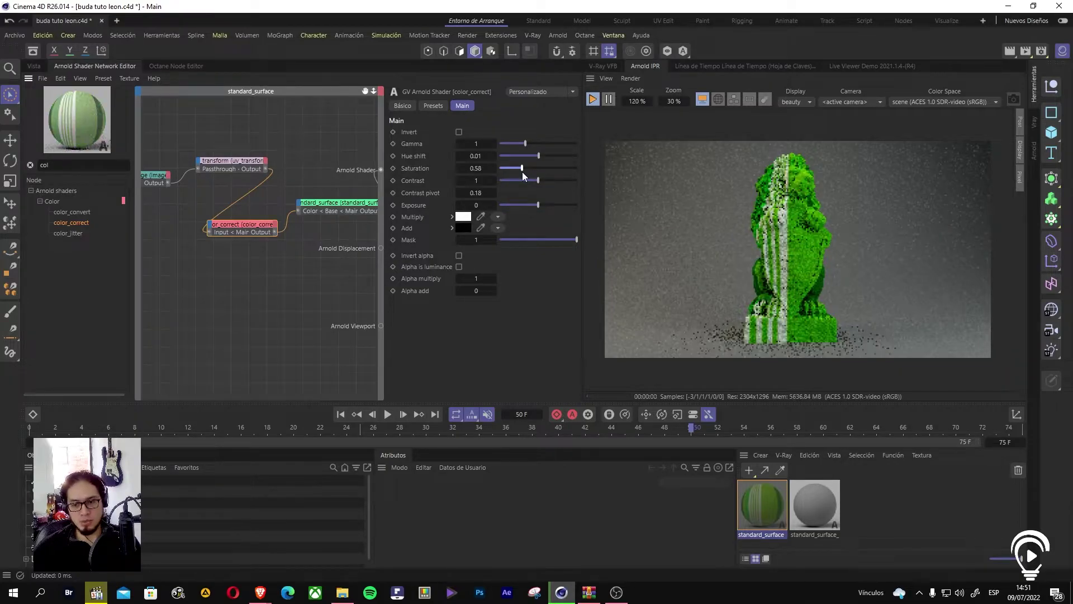
{"action": "left_click", "coordinate": [558, 169]}
{"action": "left_click", "coordinate": [539, 169]}
{"action": "left_click", "coordinate": [564, 180]}
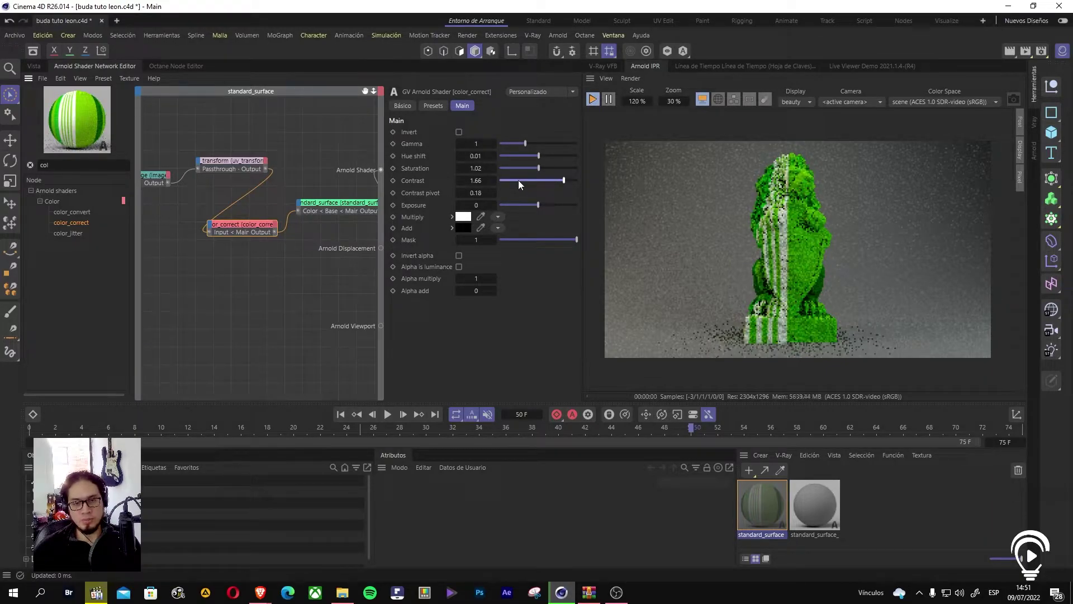
{"action": "left_click", "coordinate": [518, 180]}
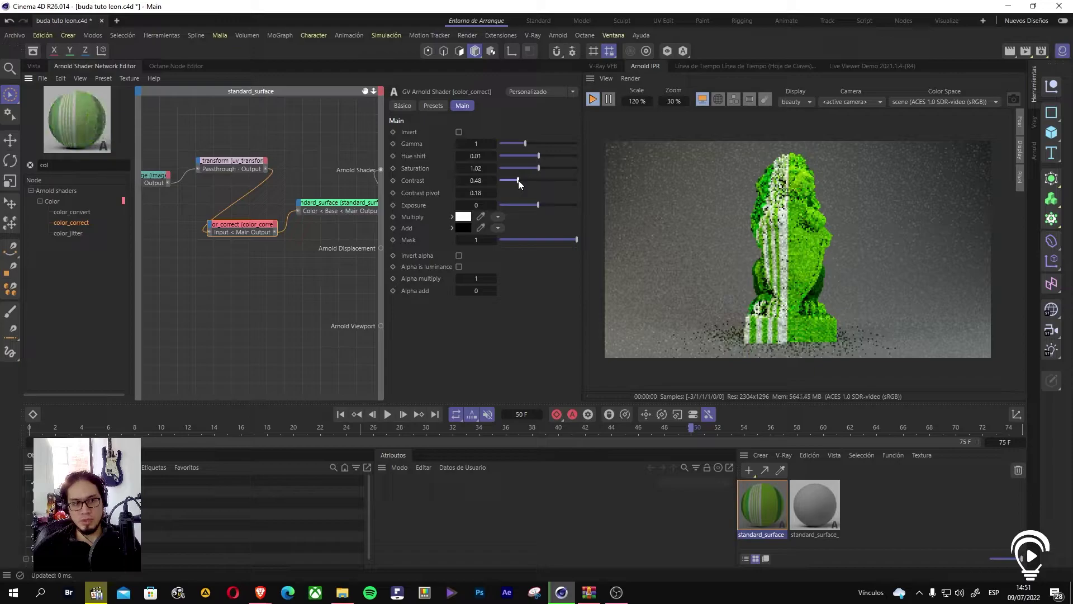
{"action": "left_click", "coordinate": [541, 180]}
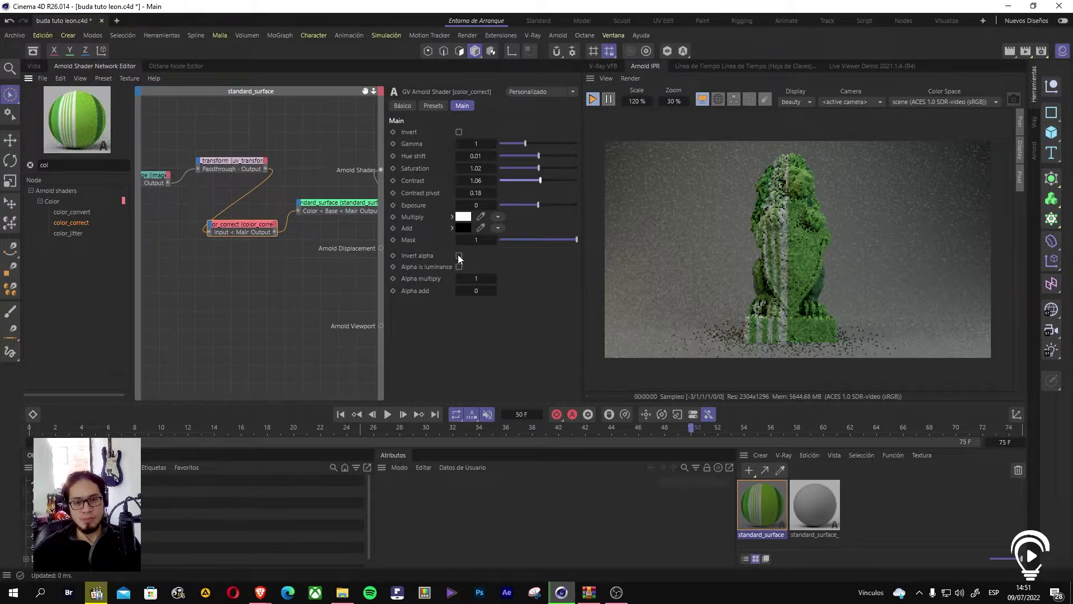
Step: Set color_correct's Multiply colour to pure red (255, 0, 0), try an Exposure of 5.64, and settle on 0.21
{"action": "left_click", "coordinate": [463, 220]}
{"action": "left_click", "coordinate": [431, 274]}
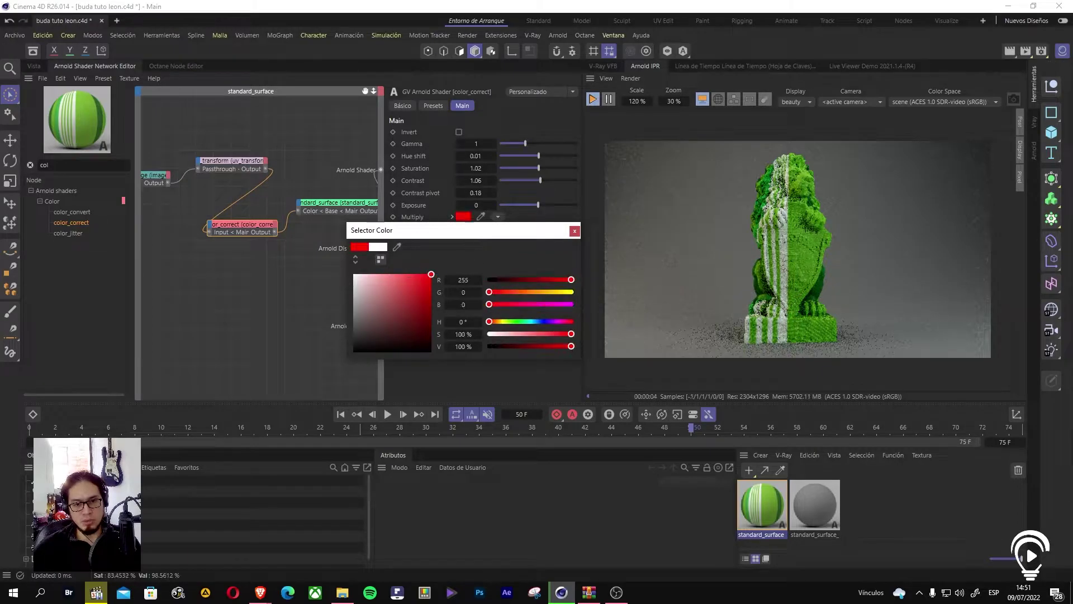
{"action": "left_click", "coordinate": [575, 231]}
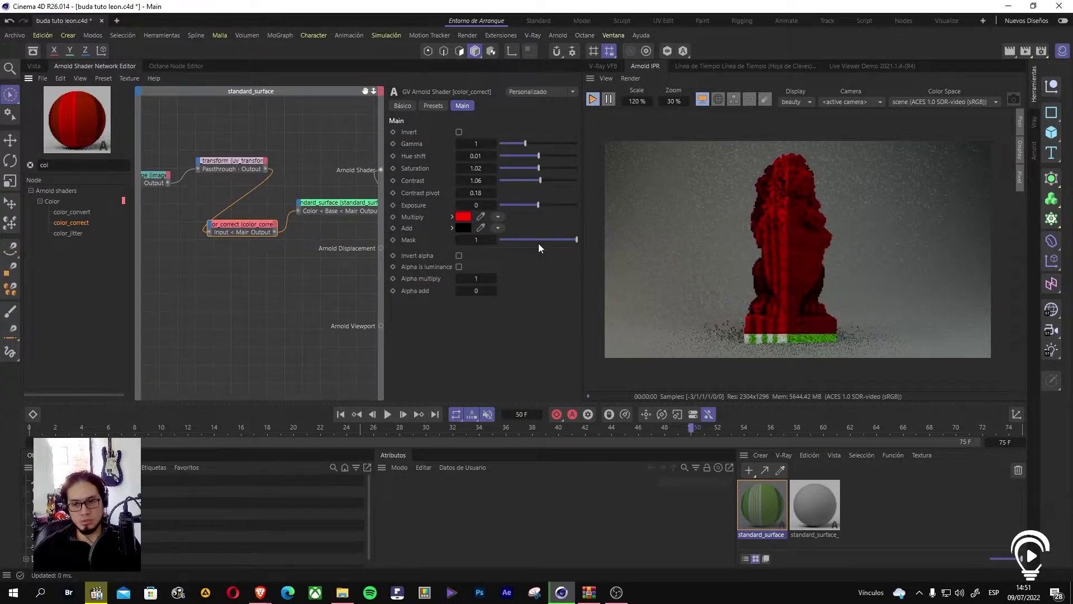
{"action": "left_click", "coordinate": [560, 205]}
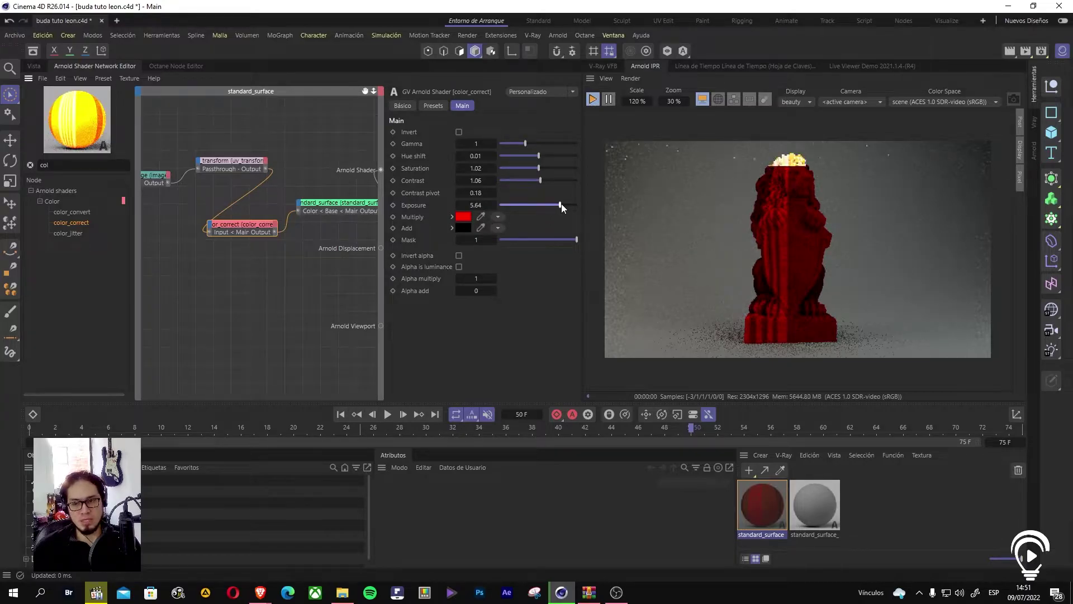
{"action": "left_click_drag", "start_coordinate": [561, 205], "coordinate": [539, 206]}
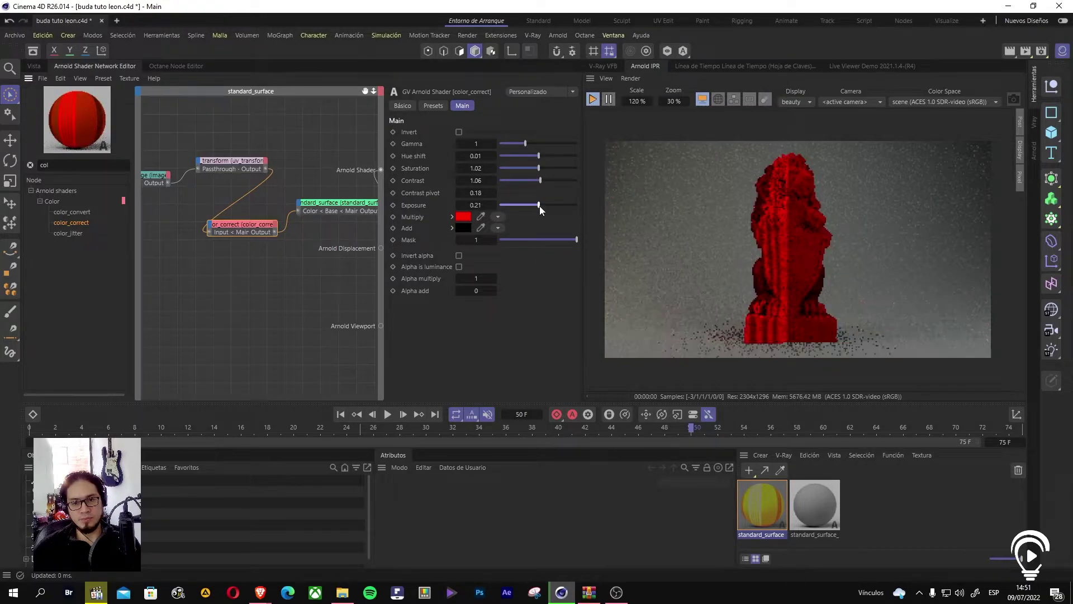
Step: Change color_correct's Multiply colour to magenta pink by setting its blue component to 157
{"action": "left_click", "coordinate": [463, 217]}
{"action": "left_click", "coordinate": [540, 304]}
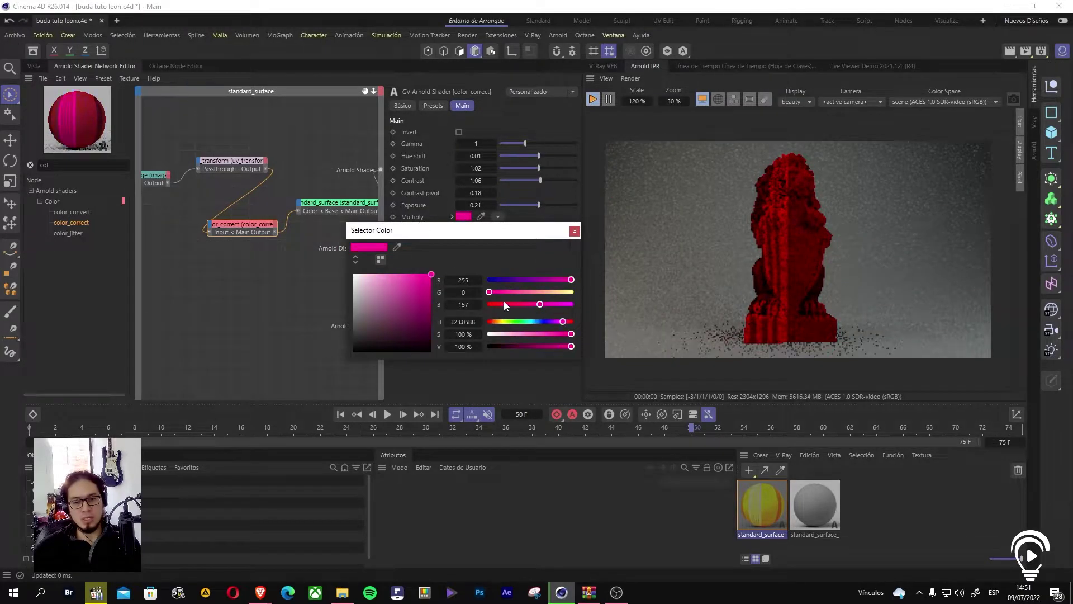
{"action": "left_click", "coordinate": [577, 230]}
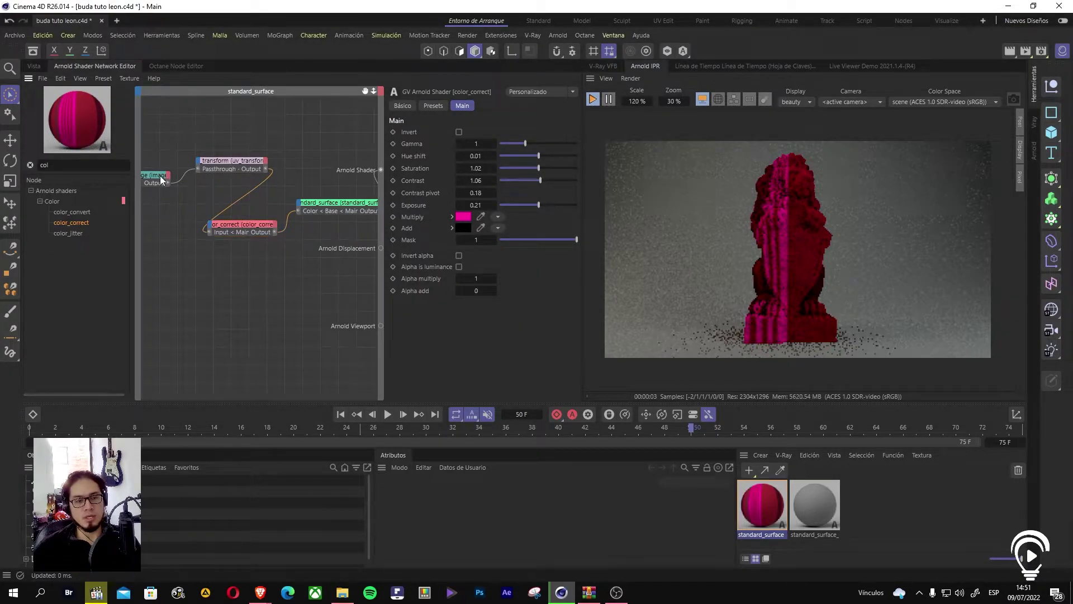
Step: Examine the chain of image, uv_transform and color_correct nodes that feeds the standard_surface shader
{"action": "left_click_drag", "start_coordinate": [154, 176], "coordinate": [150, 229]}
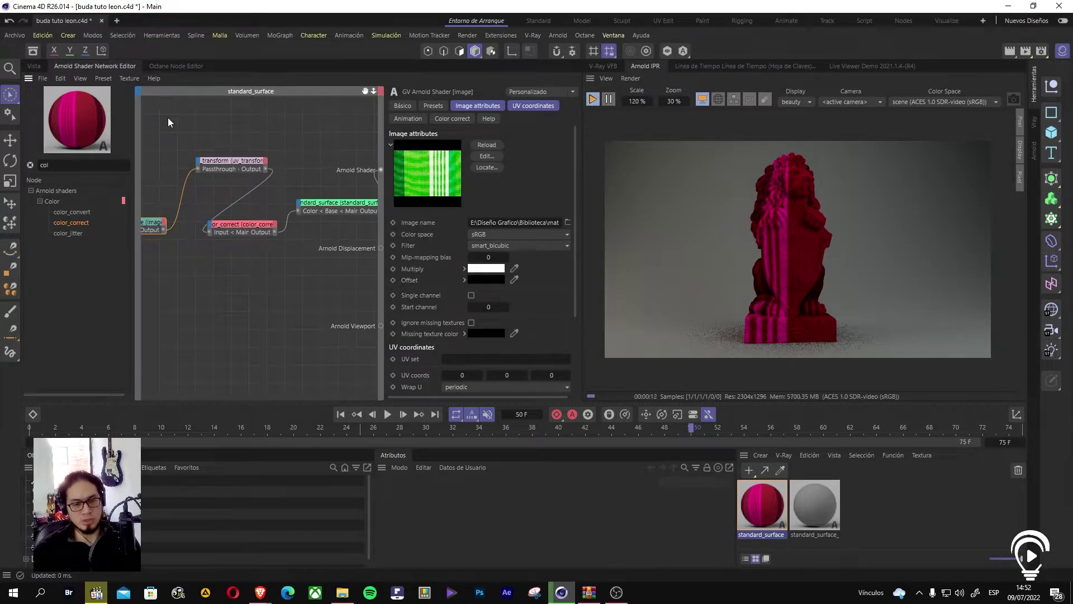
{"action": "left_click", "coordinate": [243, 123]}
{"action": "left_click_drag", "start_coordinate": [242, 123], "coordinate": [232, 261]}
{"action": "left_click_drag", "start_coordinate": [242, 144], "coordinate": [239, 225]}
{"action": "left_click_drag", "start_coordinate": [235, 125], "coordinate": [239, 272]}
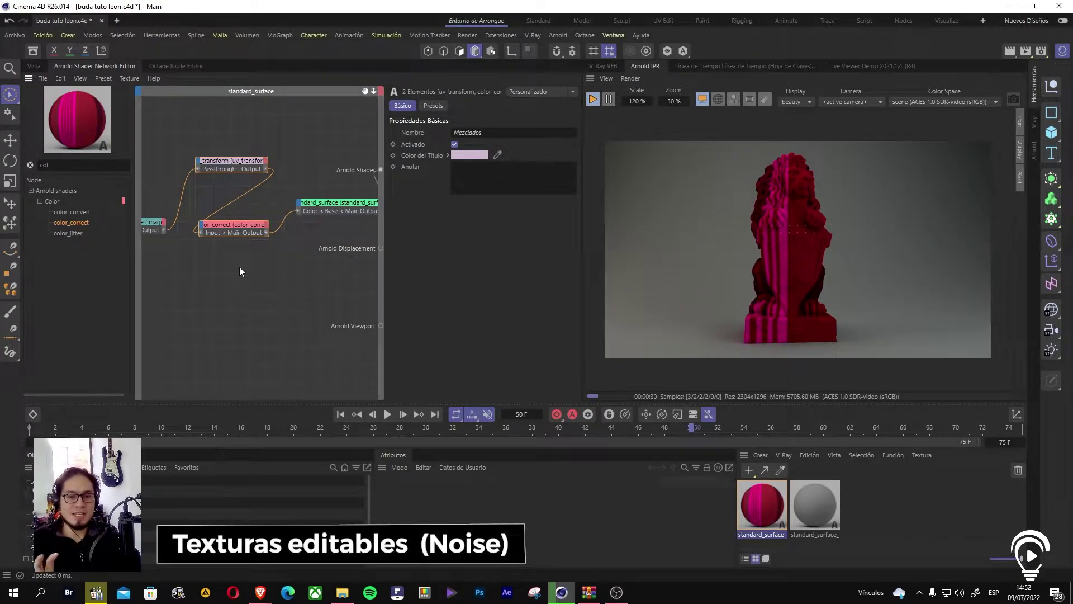
{"action": "left_click_drag", "start_coordinate": [236, 146], "coordinate": [230, 253]}
{"action": "left_click", "coordinate": [189, 218]}
{"action": "left_click", "coordinate": [158, 221]}
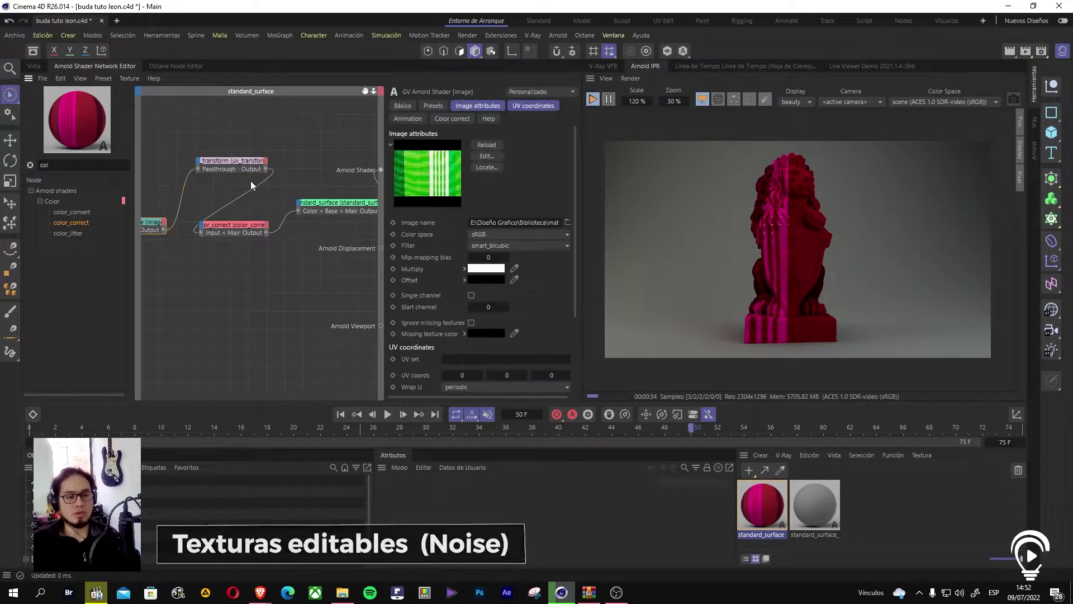
Step: Line up the image node beside uv_transform and bring color_correct closer beneath it in the shader network
{"action": "middle_click_drag", "start_coordinate": [247, 181], "coordinate": [274, 212]}
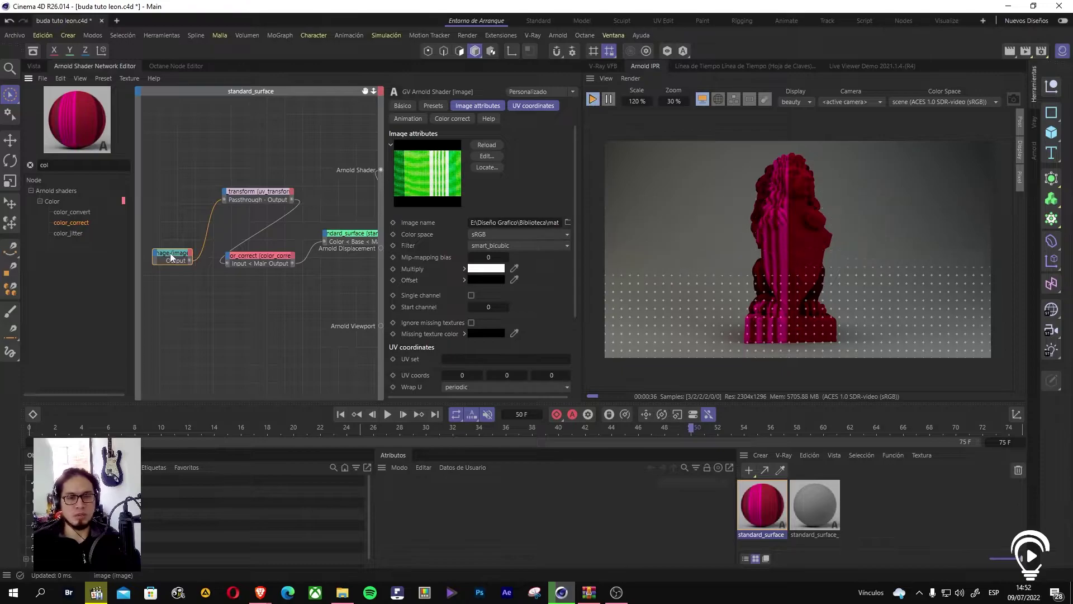
{"action": "mouse_move", "coordinate": [172, 251]}
{"action": "left_mouse_down"}
{"action": "mouse_move", "coordinate": [153, 254]}
{"action": "mouse_move", "coordinate": [175, 250]}
{"action": "left_mouse_up"}
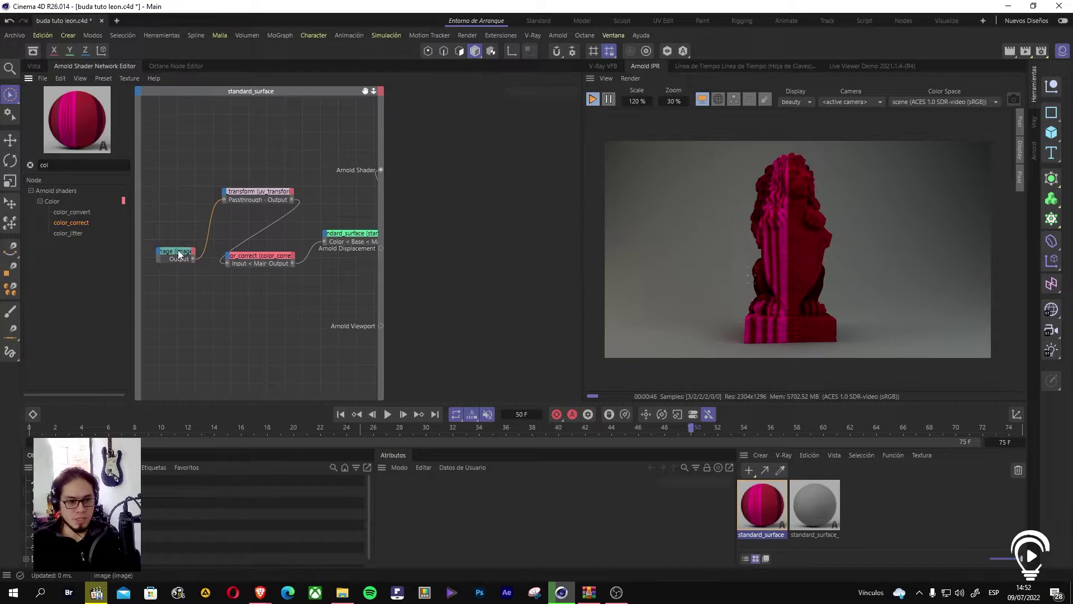
{"action": "left_click_drag", "start_coordinate": [175, 252], "coordinate": [178, 194]}
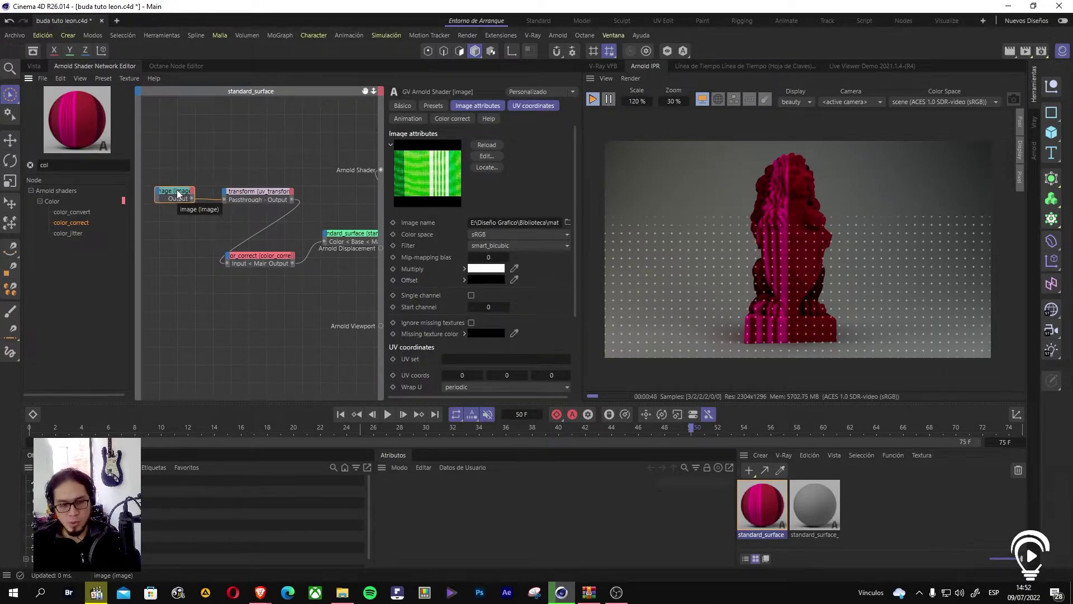
{"action": "left_click_drag", "start_coordinate": [273, 254], "coordinate": [272, 239]}
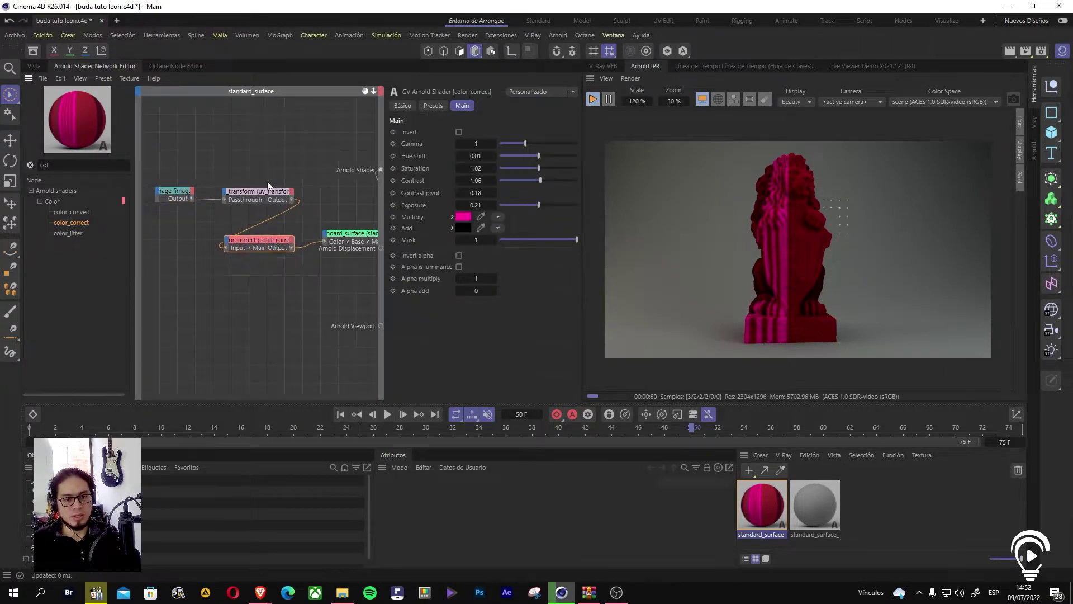
Step: Disconnect color_correct from standard_surface and connect a new noise node to its Base Color instead
{"action": "left_click_drag", "start_coordinate": [342, 239], "coordinate": [331, 241]}
{"action": "left_click", "coordinate": [343, 229]}
{"action": "middle_click_drag", "start_coordinate": [342, 229], "coordinate": [320, 198]}
{"action": "left_click_drag", "start_coordinate": [60, 165], "coordinate": [41, 164]}
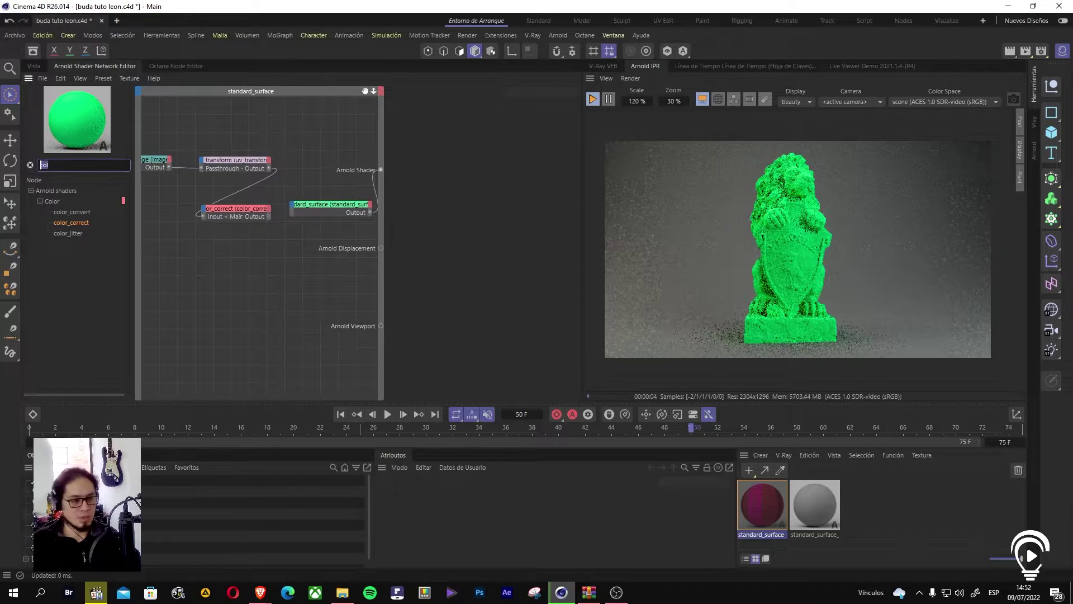
{"action": "type", "text": "noise"}
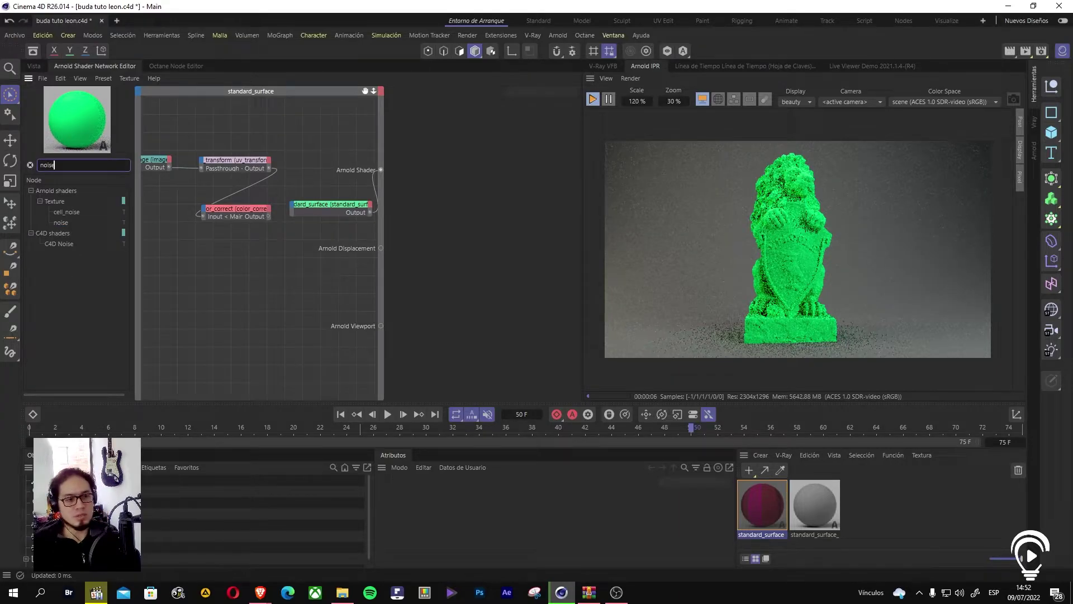
{"action": "left_click_drag", "start_coordinate": [62, 222], "coordinate": [394, 228]}
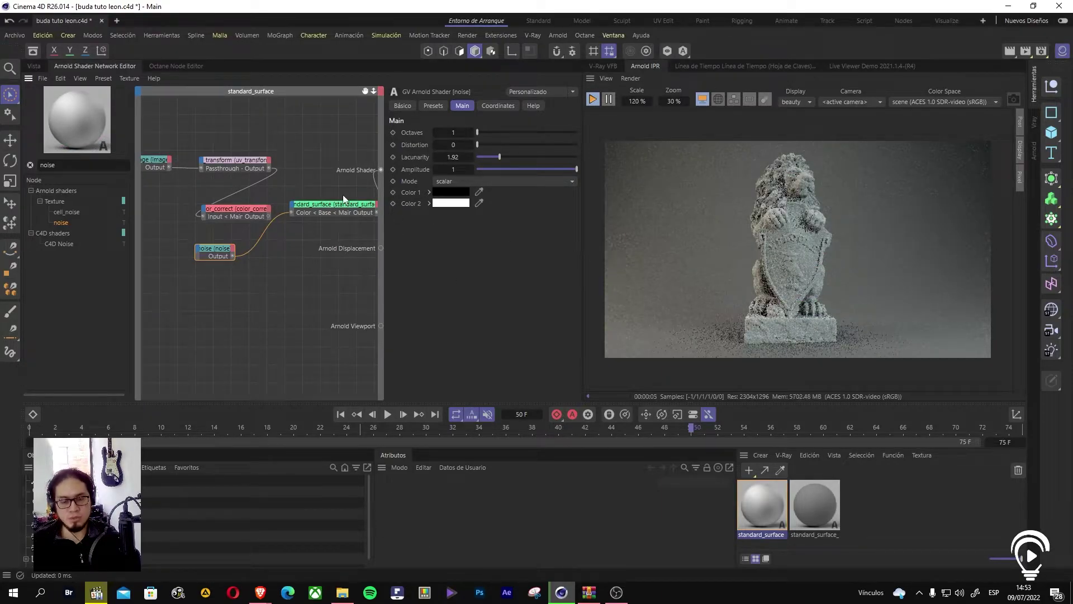
Step: Set the noise node's Scale to 60 on all three axes, keeping uniform scale
{"action": "left_click", "coordinate": [322, 199]}
{"action": "left_click", "coordinate": [499, 107]}
{"action": "left_click", "coordinate": [215, 249]}
{"action": "left_click", "coordinate": [468, 157]}
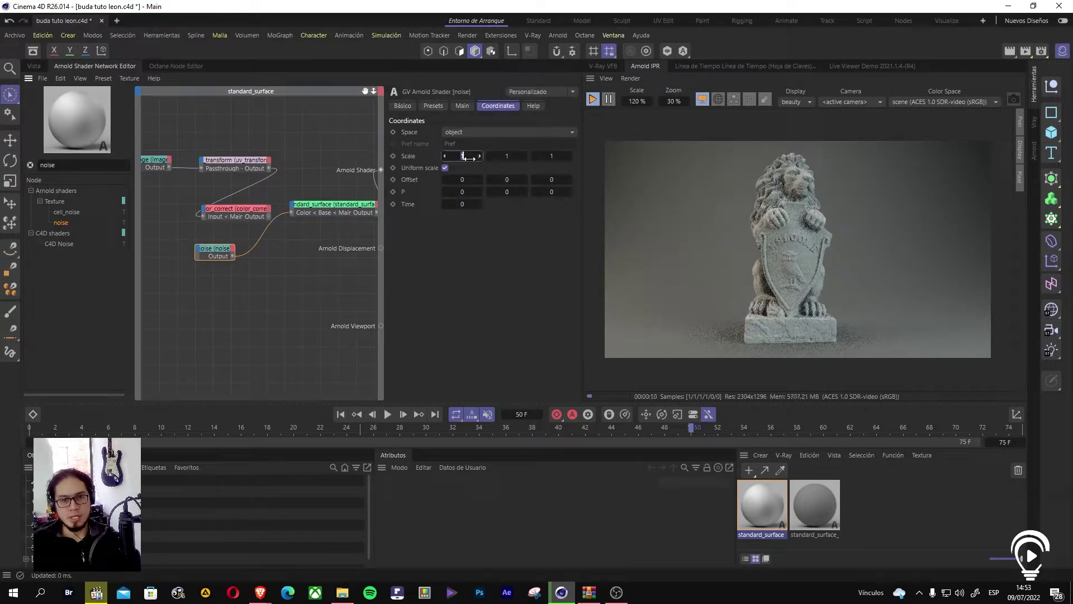
{"action": "type", "text": "60"}
{"action": "key", "text": "Tab"}
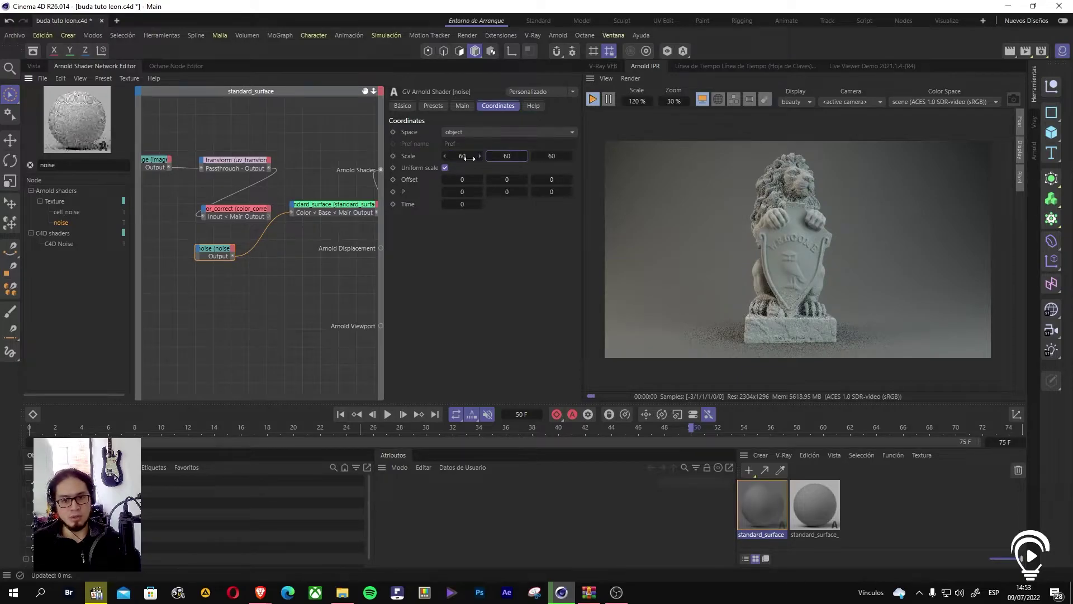
{"action": "key", "text": "Tab"}
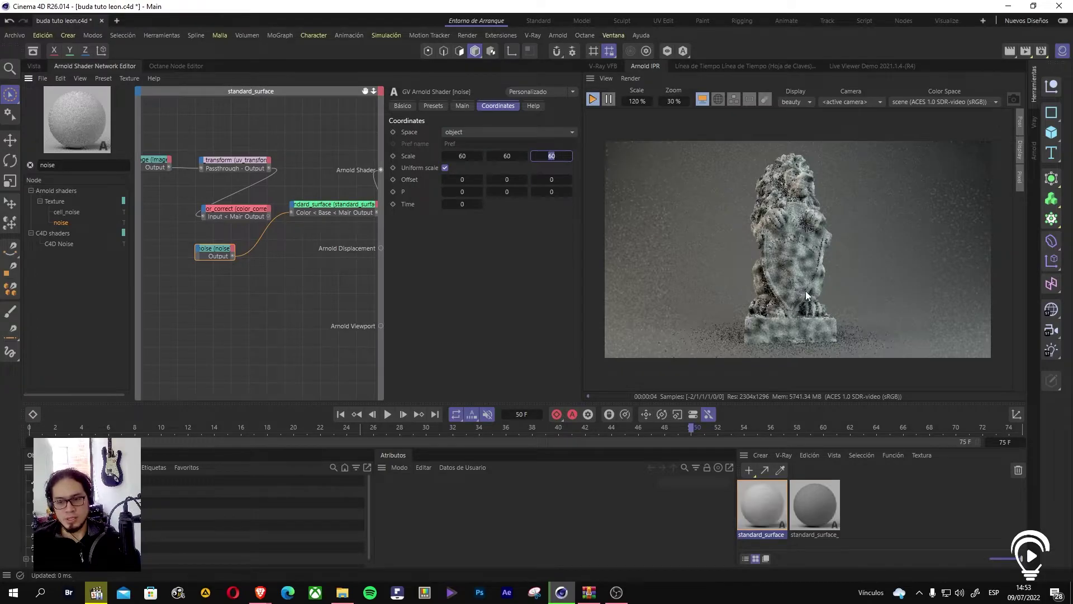
Step: Try 5 and 3 Octaves on the noise node, settle on 2, and raise Distortion to 5.5
{"action": "left_click", "coordinate": [462, 105]}
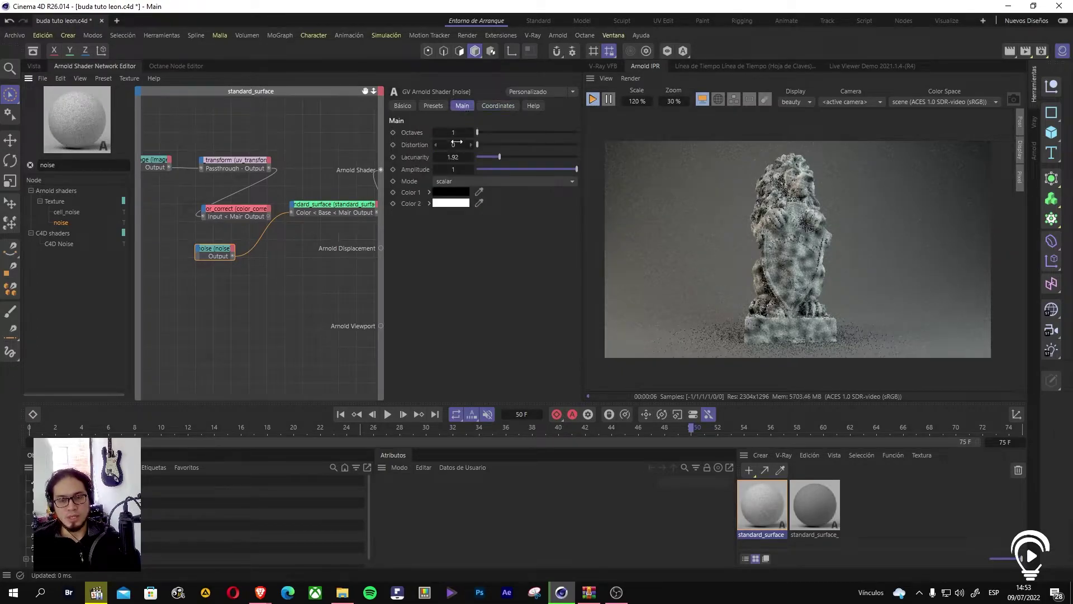
{"action": "left_click_drag", "start_coordinate": [493, 134], "coordinate": [532, 134]}
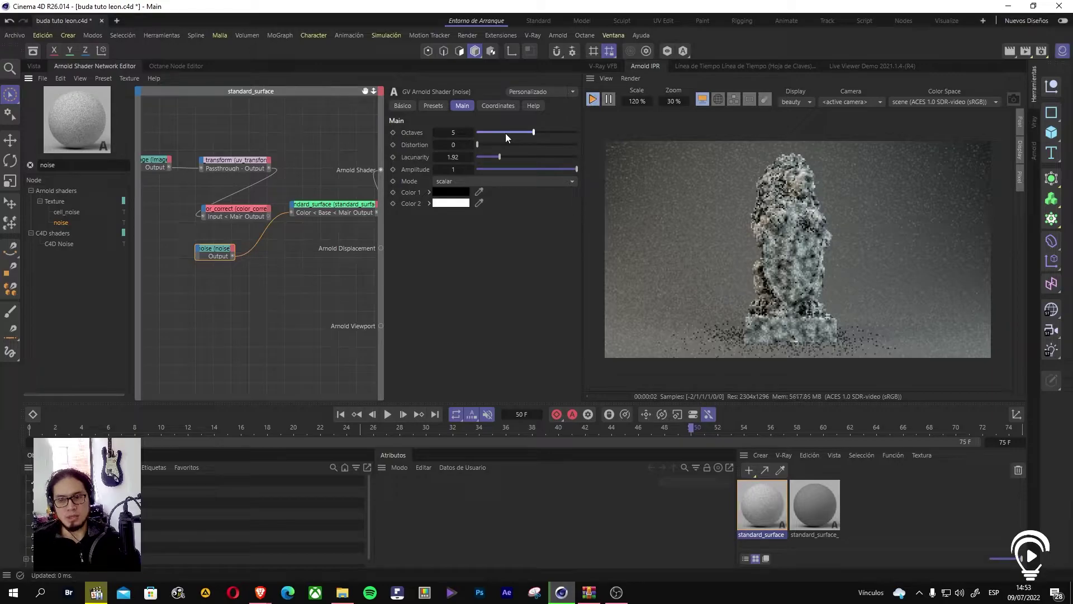
{"action": "left_click", "coordinate": [505, 133]}
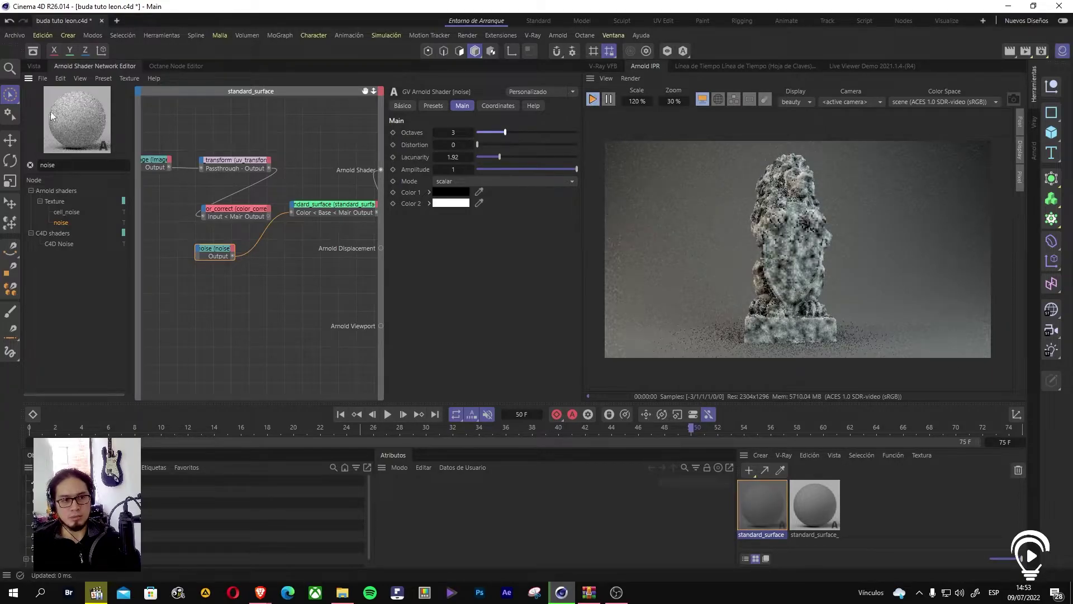
{"action": "left_click", "coordinate": [491, 132]}
{"action": "left_click_drag", "start_coordinate": [479, 145], "coordinate": [533, 147]}
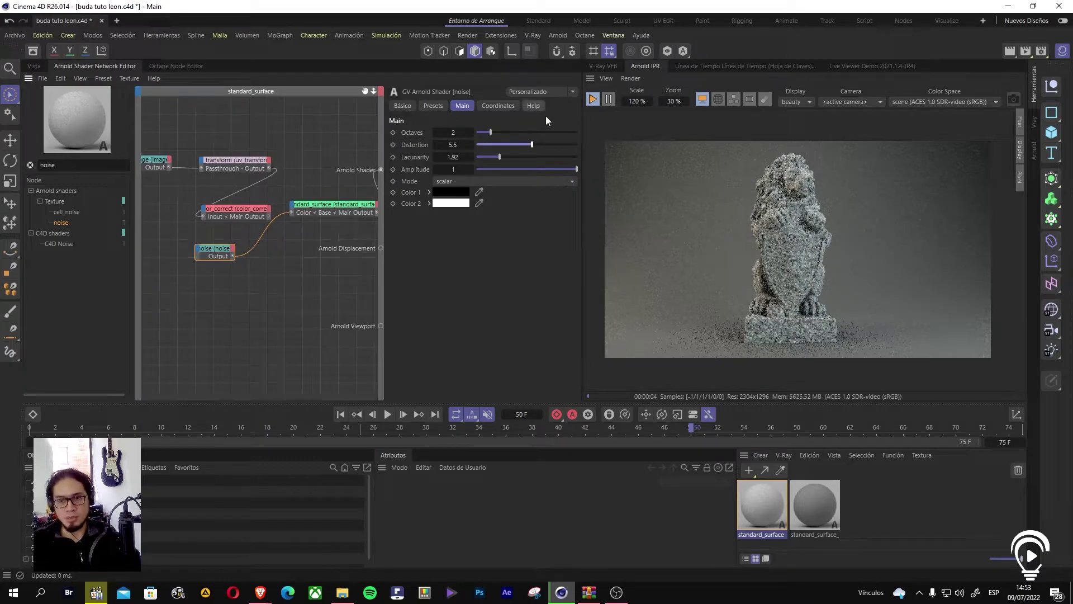
Step: Set the noise node's Color 1 to pure red (255, 0, 0)
{"action": "left_click", "coordinate": [467, 192]}
{"action": "left_click", "coordinate": [418, 267]}
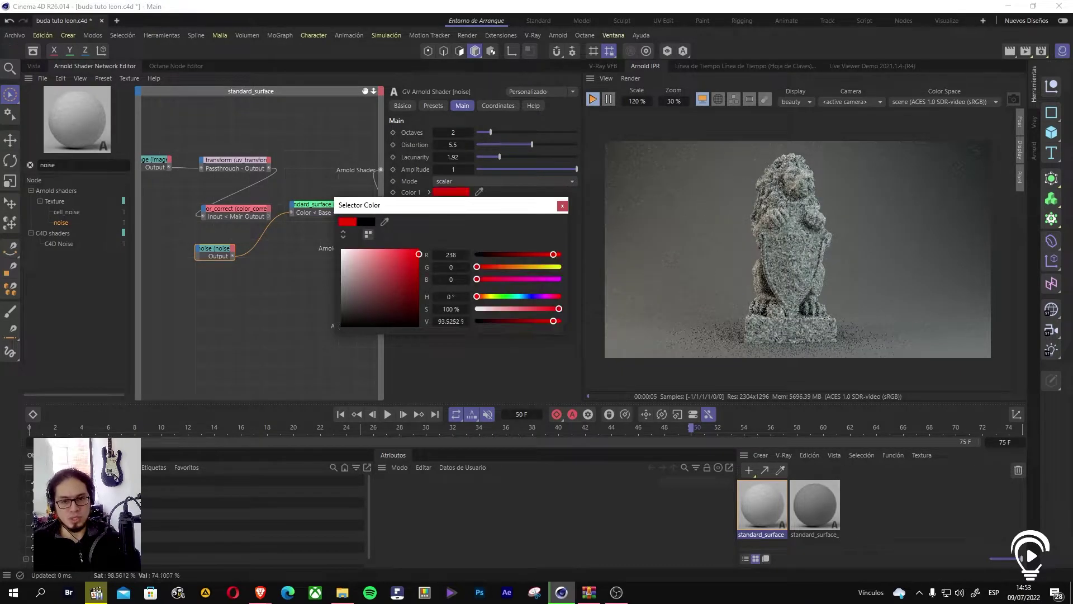
{"action": "left_click_drag", "start_coordinate": [417, 266], "coordinate": [606, 247]}
{"action": "left_click", "coordinate": [567, 206]}
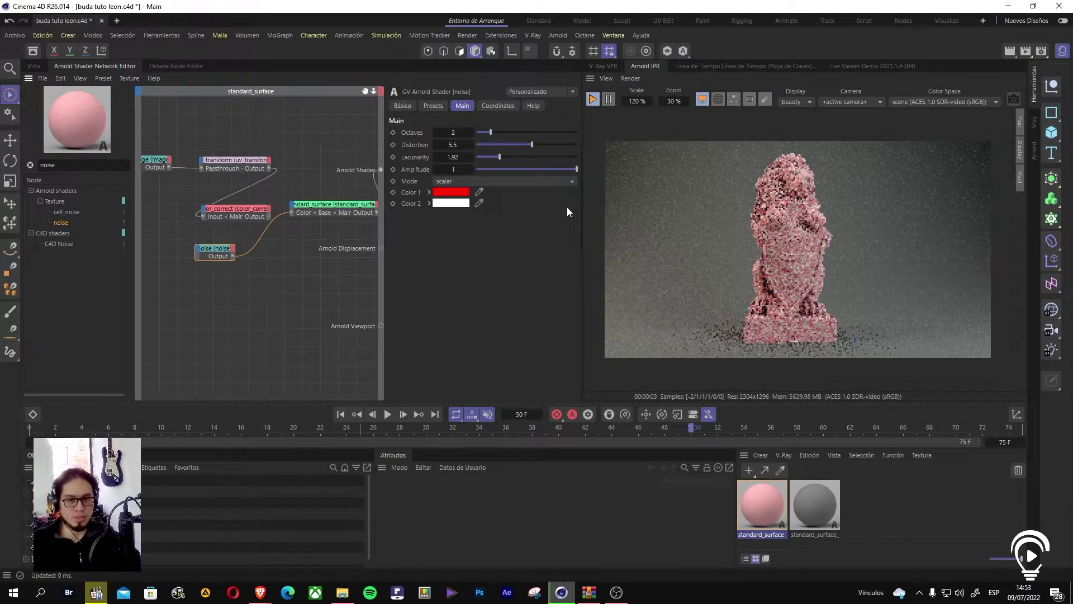
{"action": "left_click", "coordinate": [458, 192]}
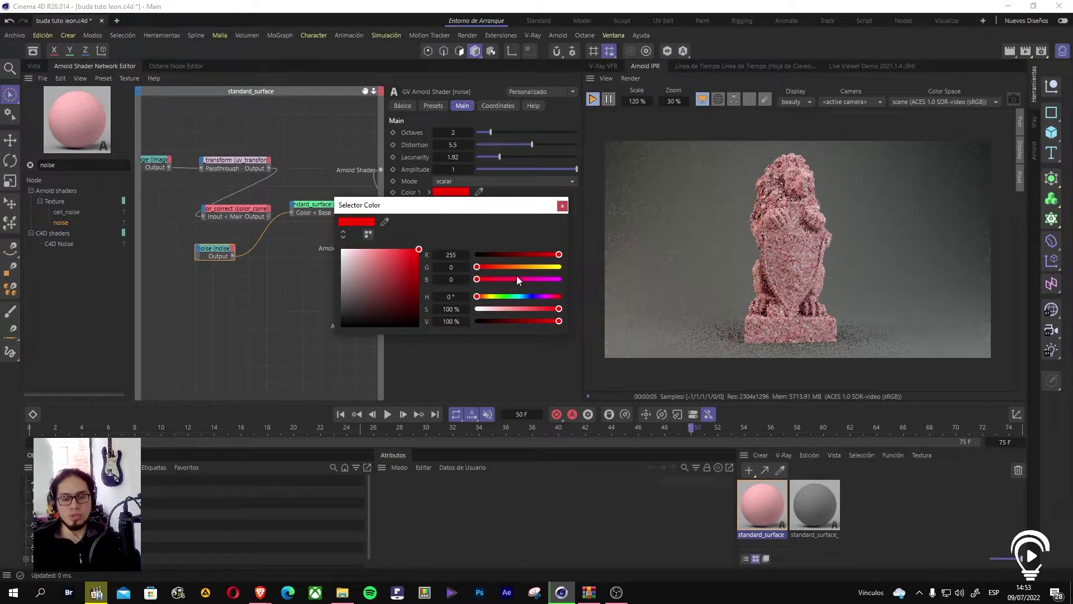
{"action": "left_click", "coordinate": [563, 205]}
Step: Try an Amplitude of 0.44 on the noise node, return it to 1, and set Octaves to 4 and Distortion to 4.34
{"action": "left_click", "coordinate": [523, 169]}
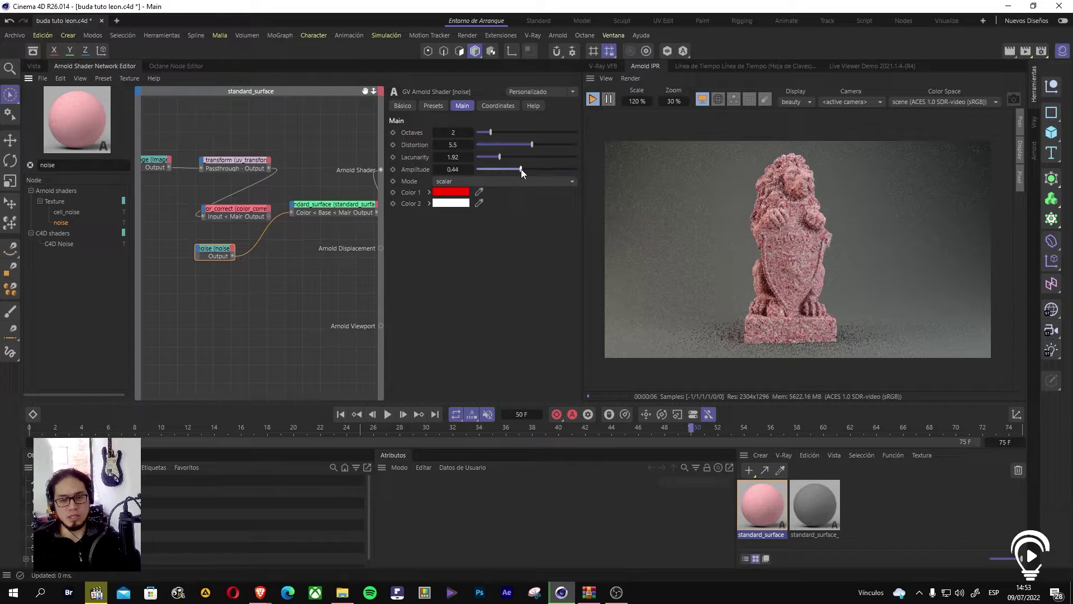
{"action": "left_click", "coordinate": [522, 168]}
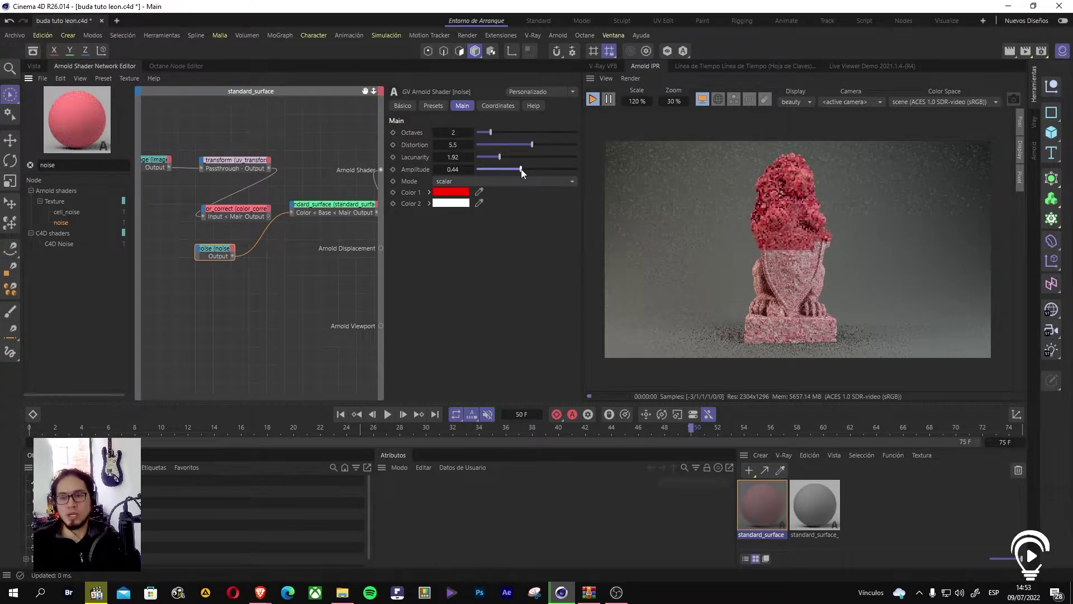
{"action": "left_click_drag", "start_coordinate": [542, 169], "coordinate": [597, 170]}
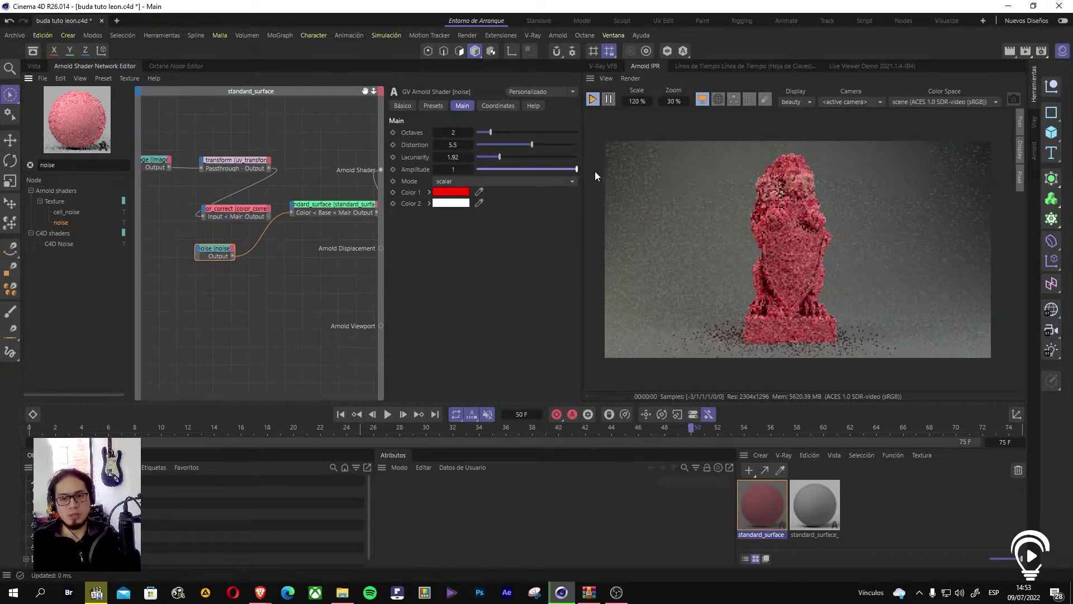
{"action": "left_click_drag", "start_coordinate": [491, 132], "coordinate": [521, 146]}
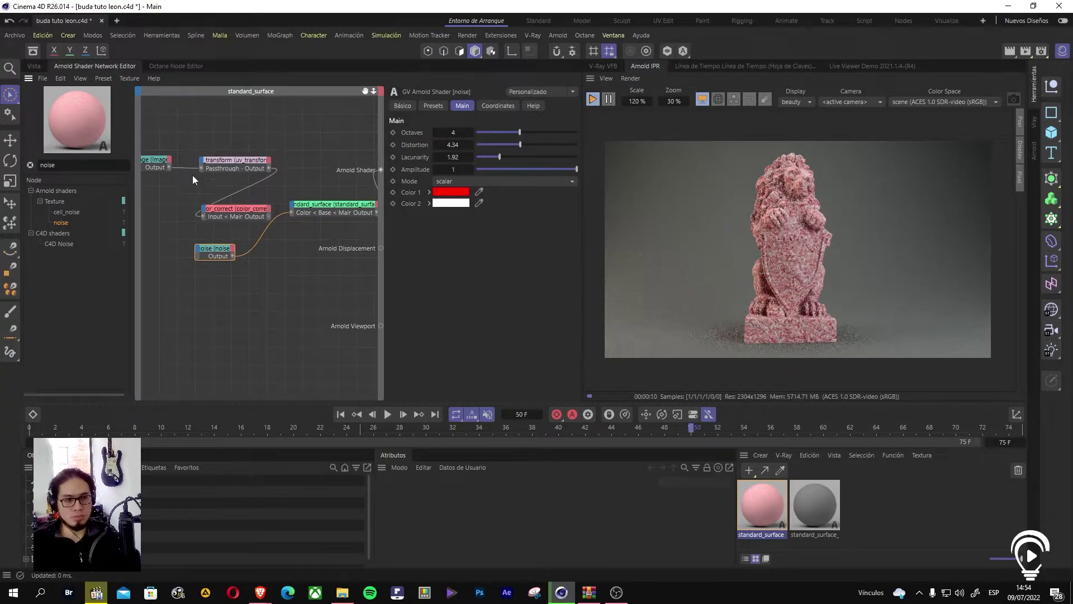
{"action": "left_click", "coordinate": [155, 164]}
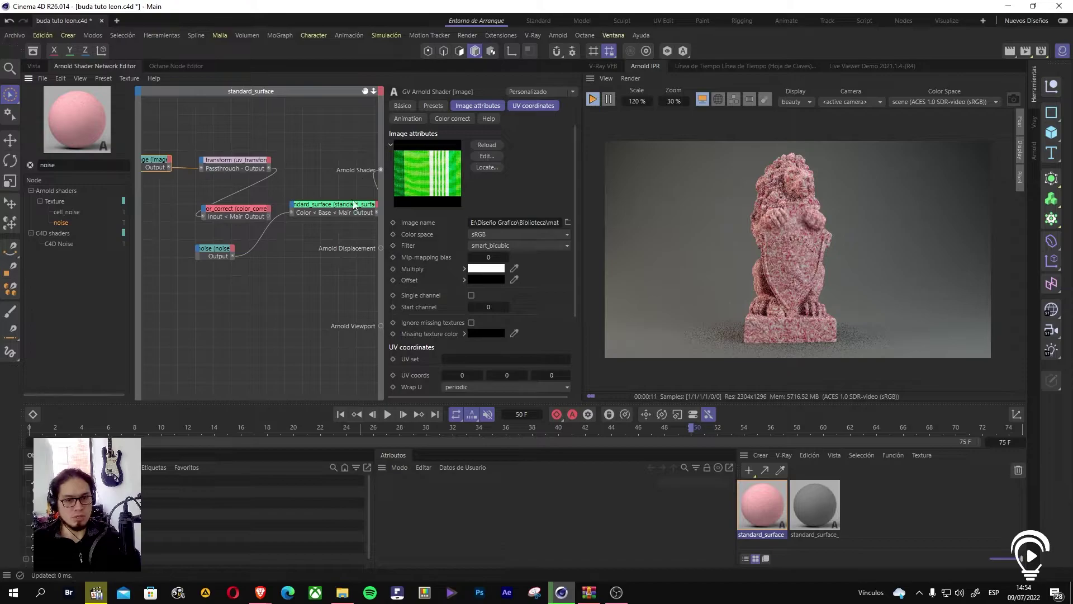
{"action": "left_click", "coordinate": [223, 249]}
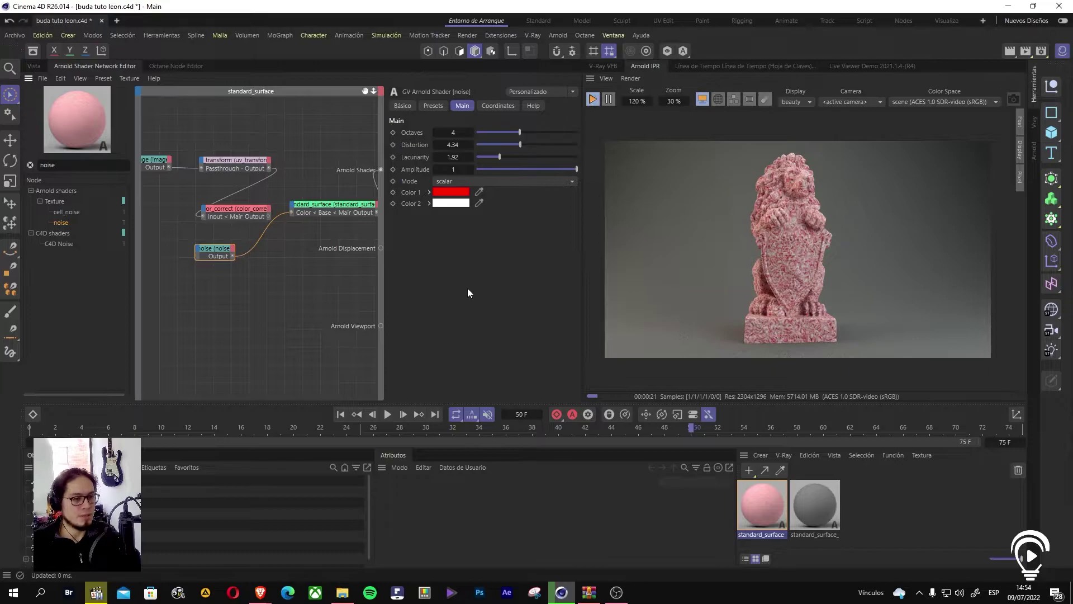
Step: Add a cell_noise node and connect it to standard_surface's Base Color in place of the noise node
{"action": "left_click_drag", "start_coordinate": [66, 211], "coordinate": [221, 278]}
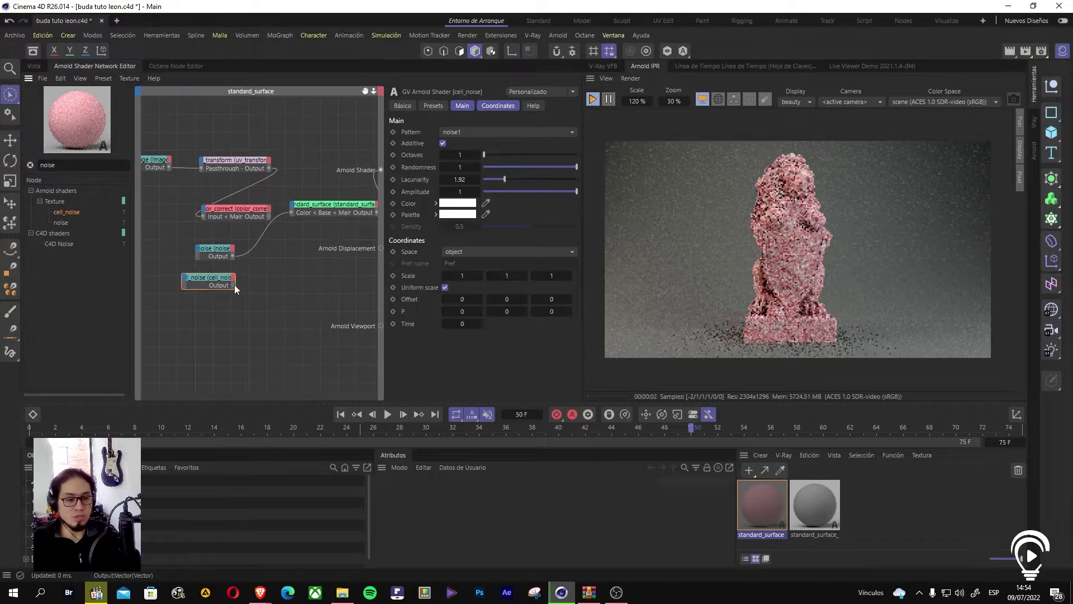
{"action": "left_click_drag", "start_coordinate": [234, 284], "coordinate": [302, 218]}
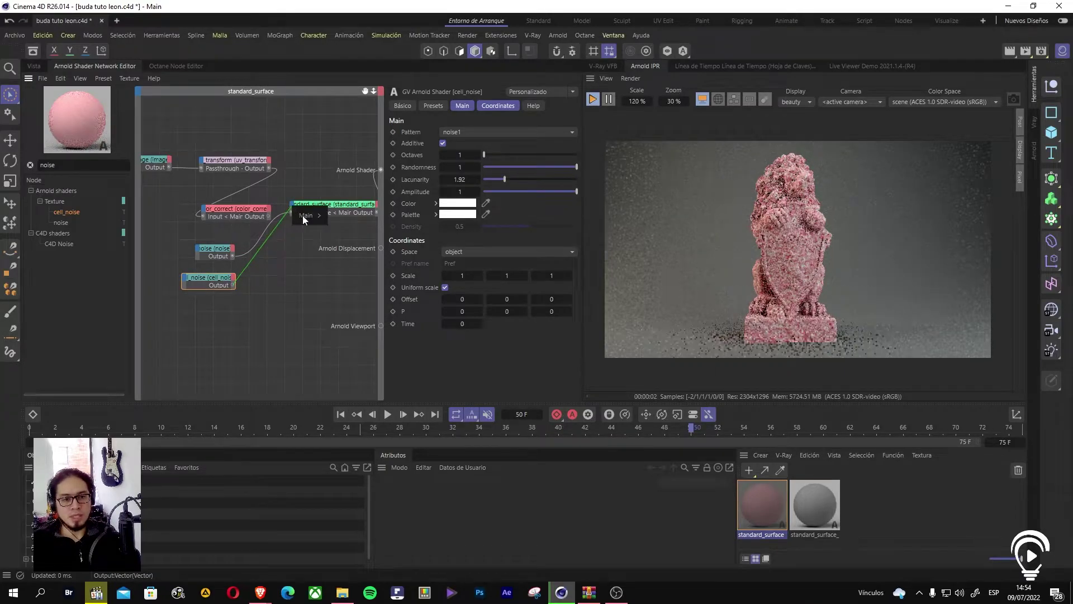
{"action": "mouse_move", "coordinate": [304, 216]}
{"action": "left_click", "coordinate": [277, 251]}
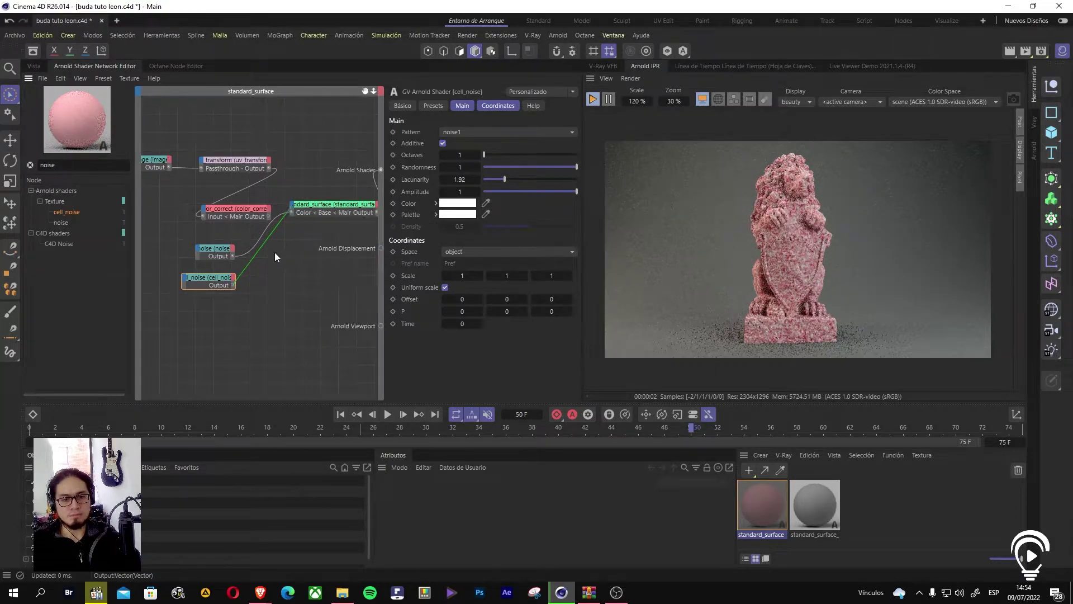
{"action": "left_click", "coordinate": [259, 240]}
{"action": "left_click_drag", "start_coordinate": [233, 285], "coordinate": [298, 222]}
{"action": "mouse_move", "coordinate": [305, 213]}
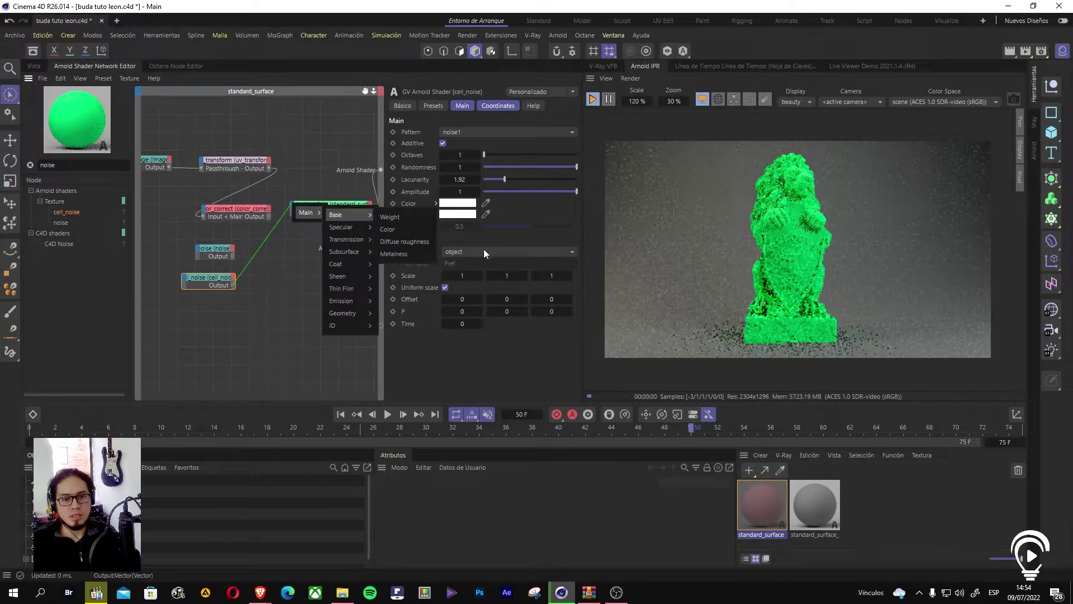
{"action": "left_click", "coordinate": [414, 228]}
{"action": "left_click", "coordinate": [270, 280]}
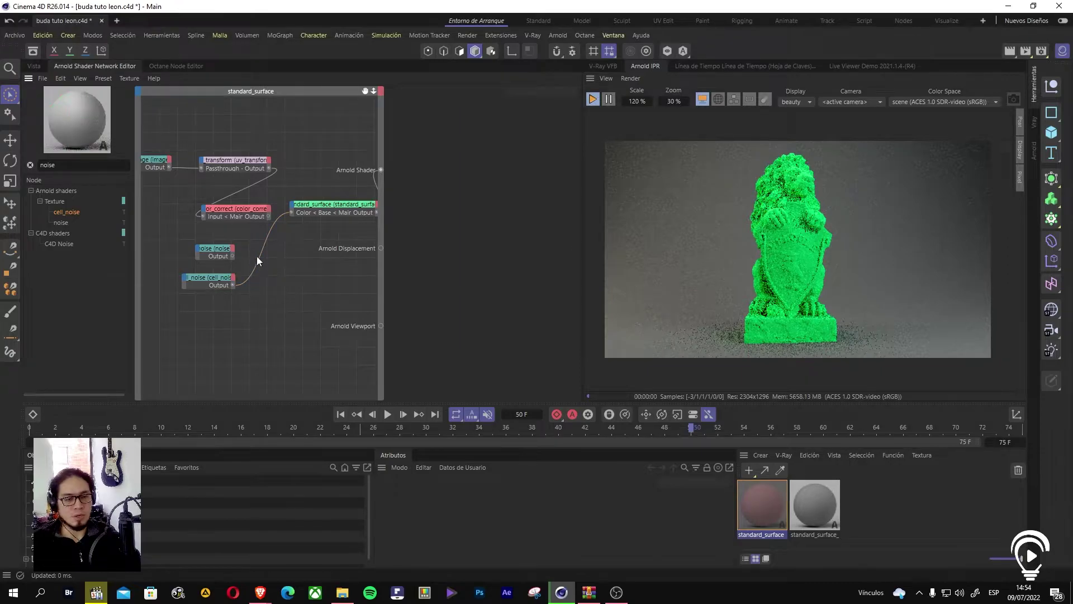
Step: Delete the links from cell_noise to standard_surface, standard_surface to Arnold Shader, and uv_transform to color_correct
{"action": "left_click", "coordinate": [260, 256]}
{"action": "key", "text": "Delete"}
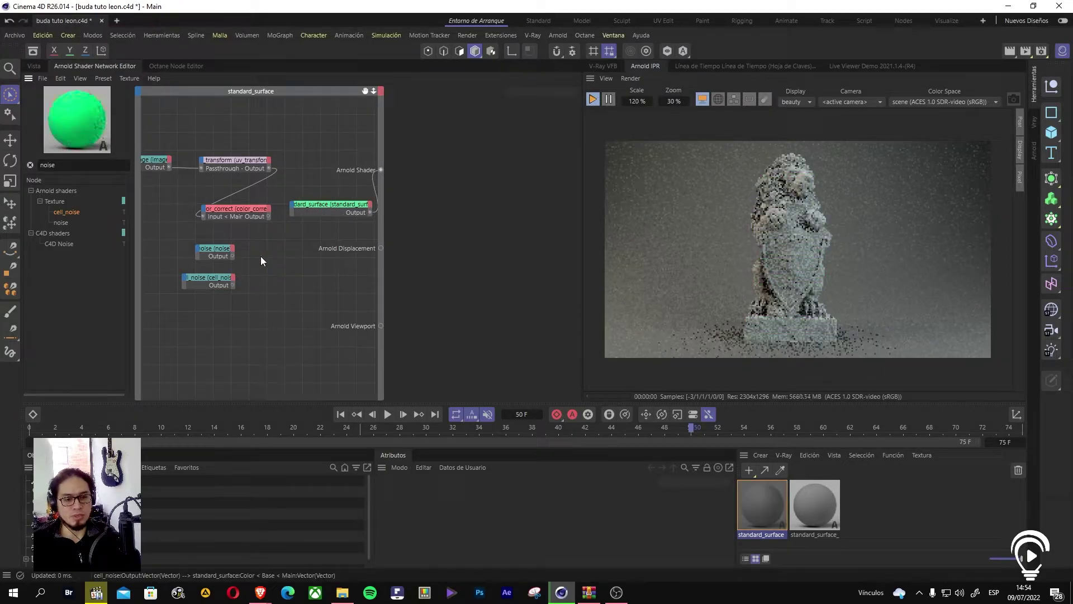
{"action": "left_click", "coordinate": [373, 176]}
{"action": "key", "text": "Delete"}
{"action": "left_click", "coordinate": [243, 190]}
{"action": "key", "text": "Delete"}
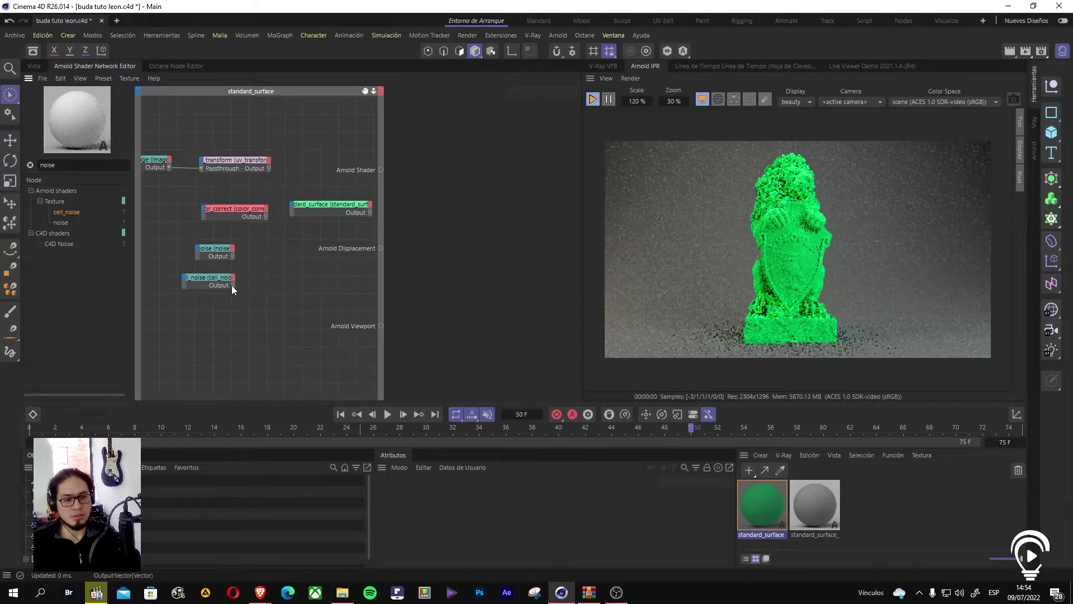
Step: Connect cell_noise to standard_surface's Base Color, link standard_surface to Arnold Shader, and move the standard_surface node toward cell_noise
{"action": "left_click_drag", "start_coordinate": [232, 285], "coordinate": [294, 207]}
{"action": "mouse_move", "coordinate": [304, 217]}
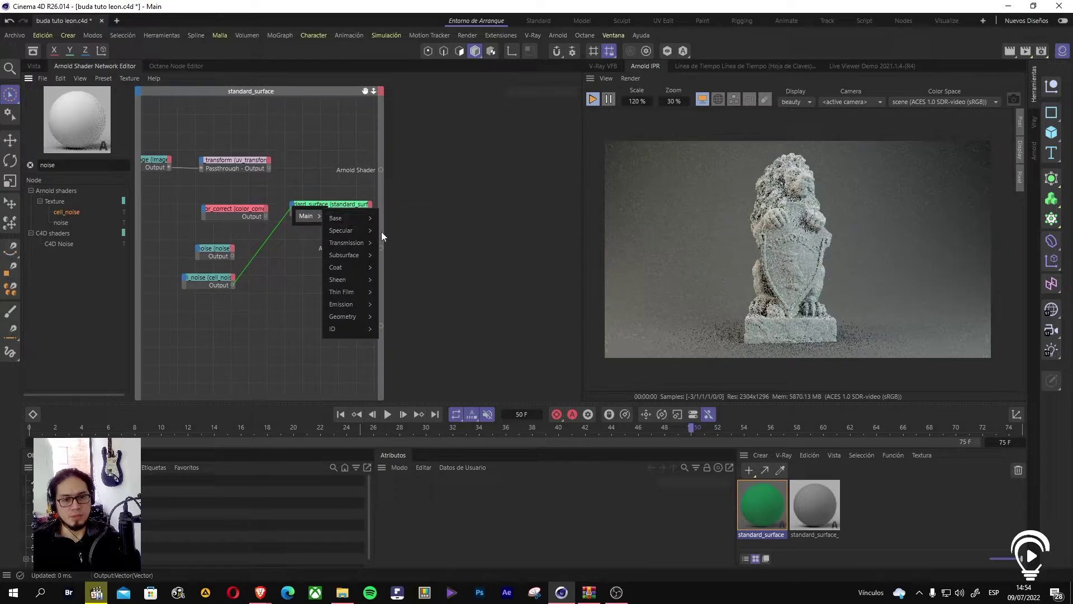
{"action": "left_click", "coordinate": [382, 233]}
{"action": "left_click_drag", "start_coordinate": [233, 285], "coordinate": [294, 208]}
{"action": "mouse_move", "coordinate": [307, 214]}
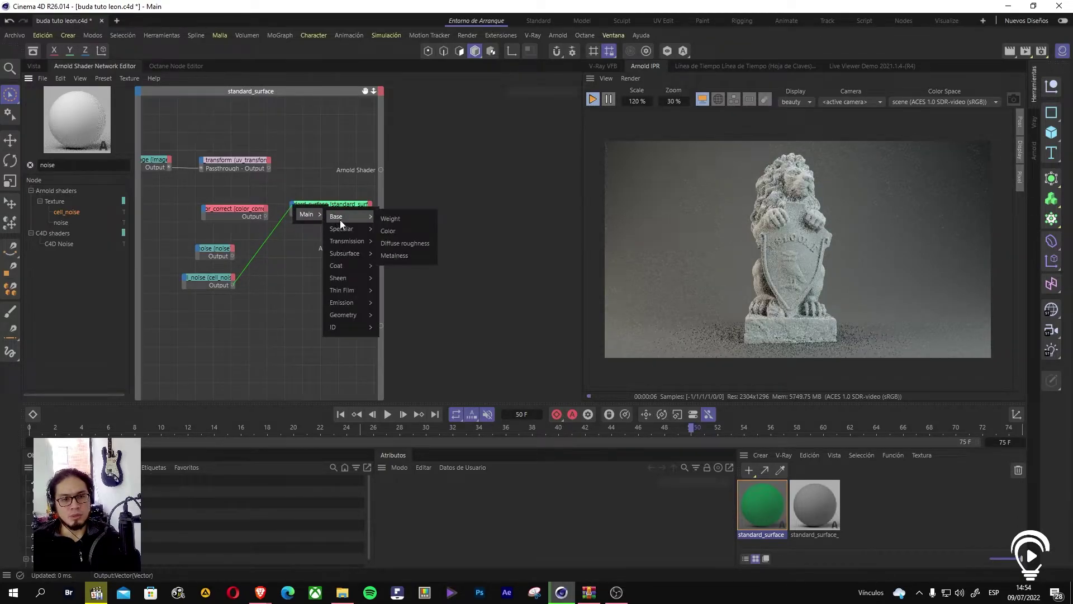
{"action": "left_click", "coordinate": [388, 230]}
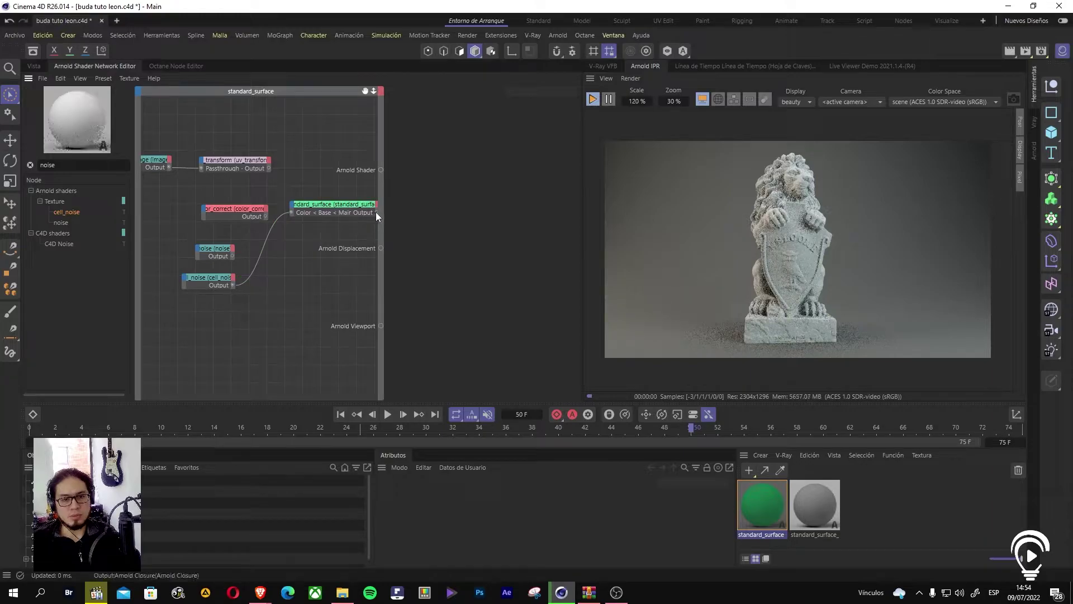
{"action": "left_click_drag", "start_coordinate": [377, 213], "coordinate": [381, 169]}
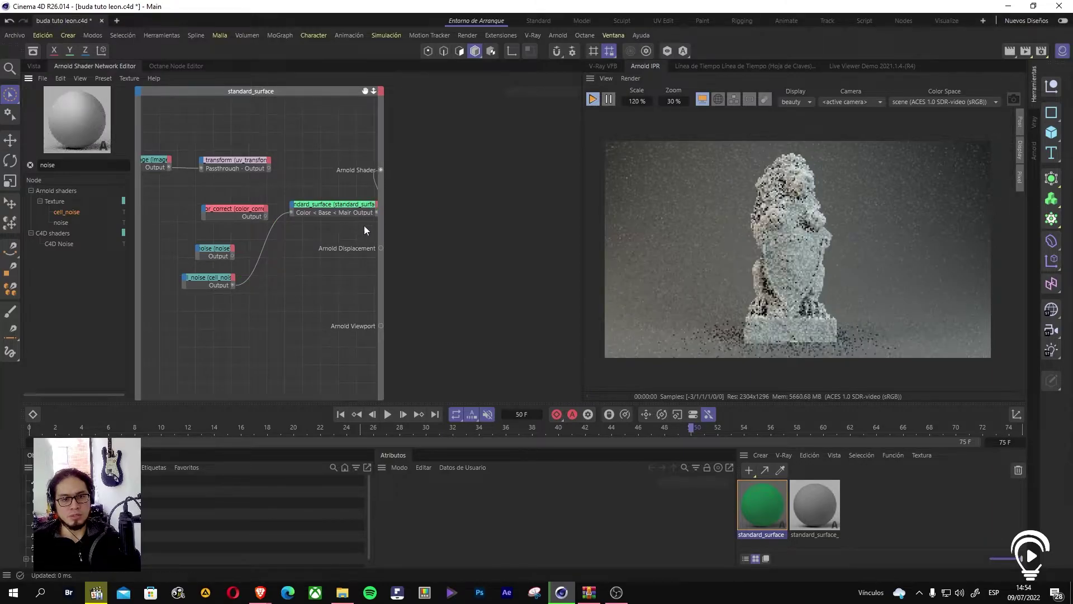
{"action": "left_click_drag", "start_coordinate": [335, 214], "coordinate": [313, 241]}
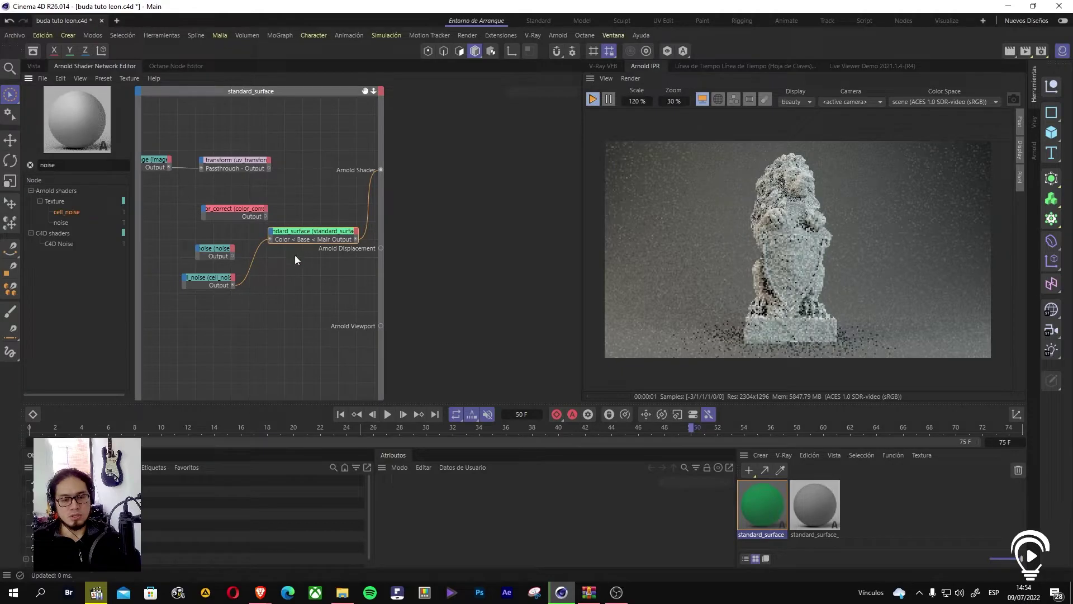
Step: Try a uniform coordinate Scale of 80 on the cell_noise node and set it to 150
{"action": "left_click", "coordinate": [208, 282]}
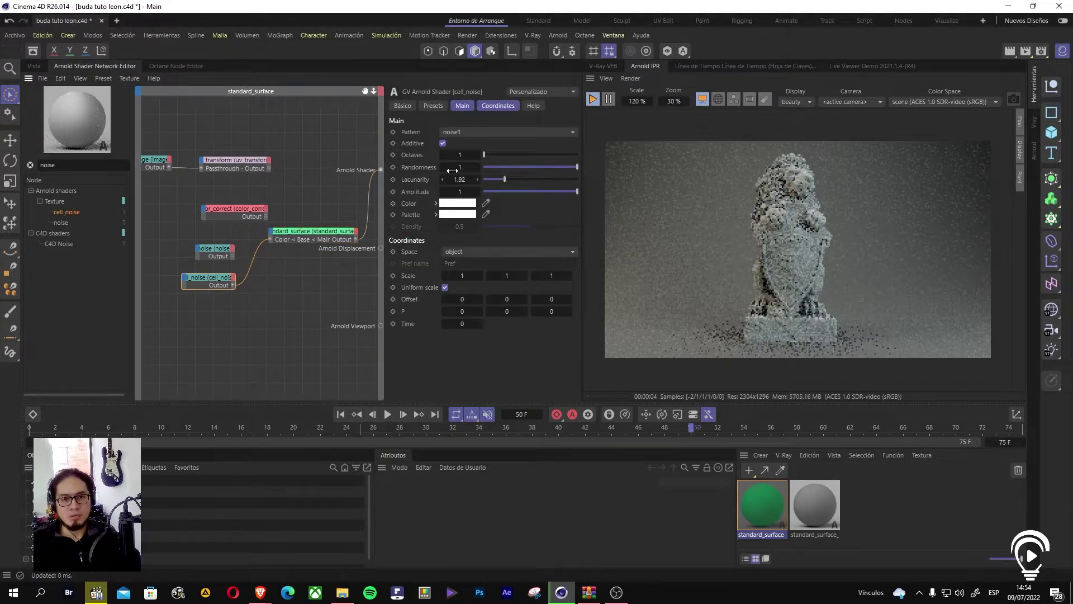
{"action": "left_click", "coordinate": [498, 134]}
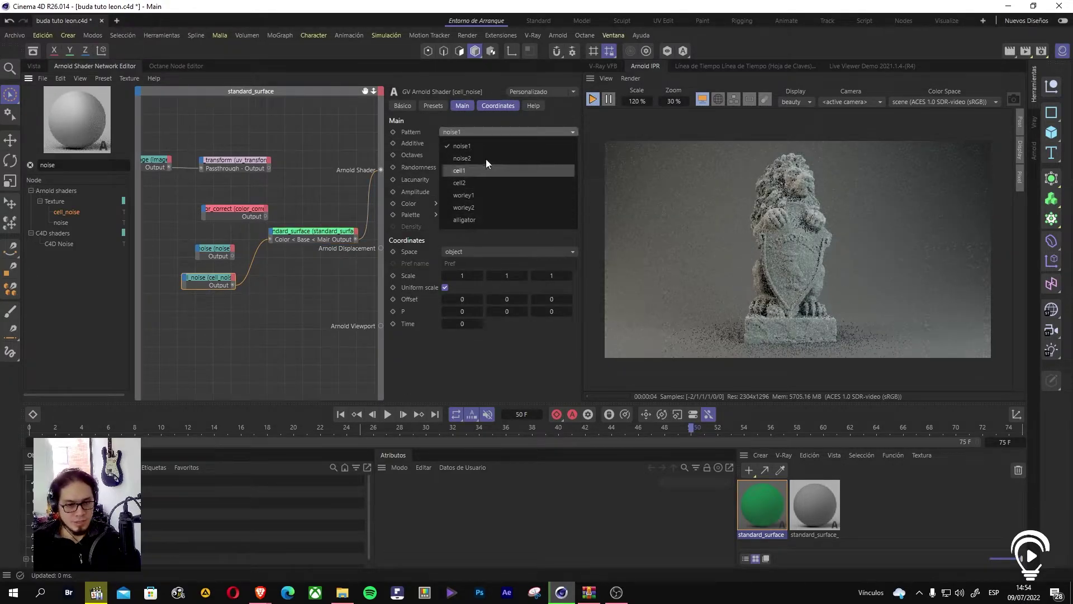
{"action": "left_click", "coordinate": [492, 120]}
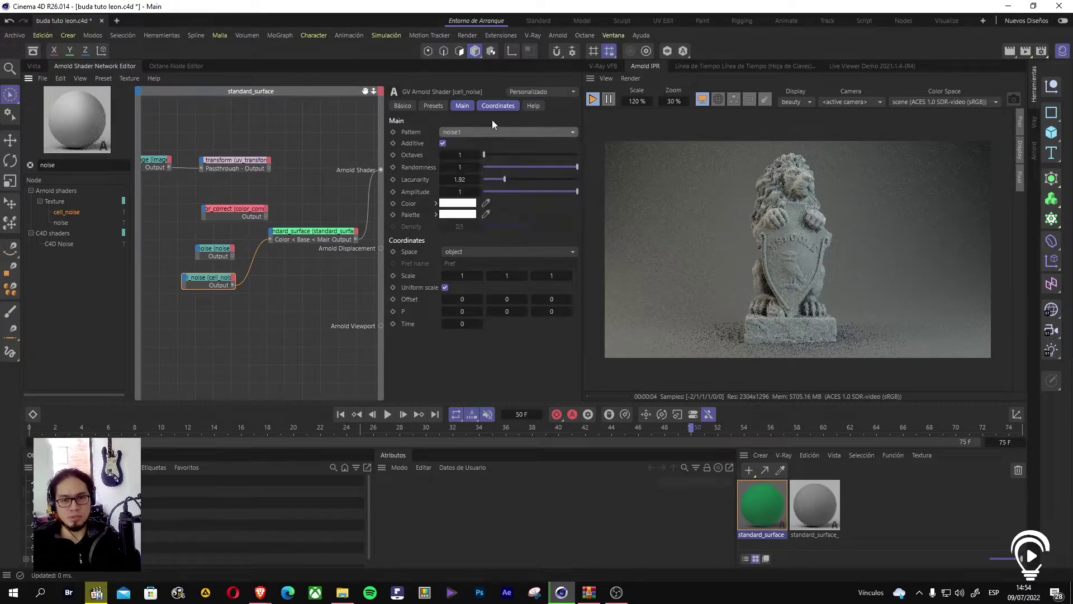
{"action": "left_click", "coordinate": [492, 107]}
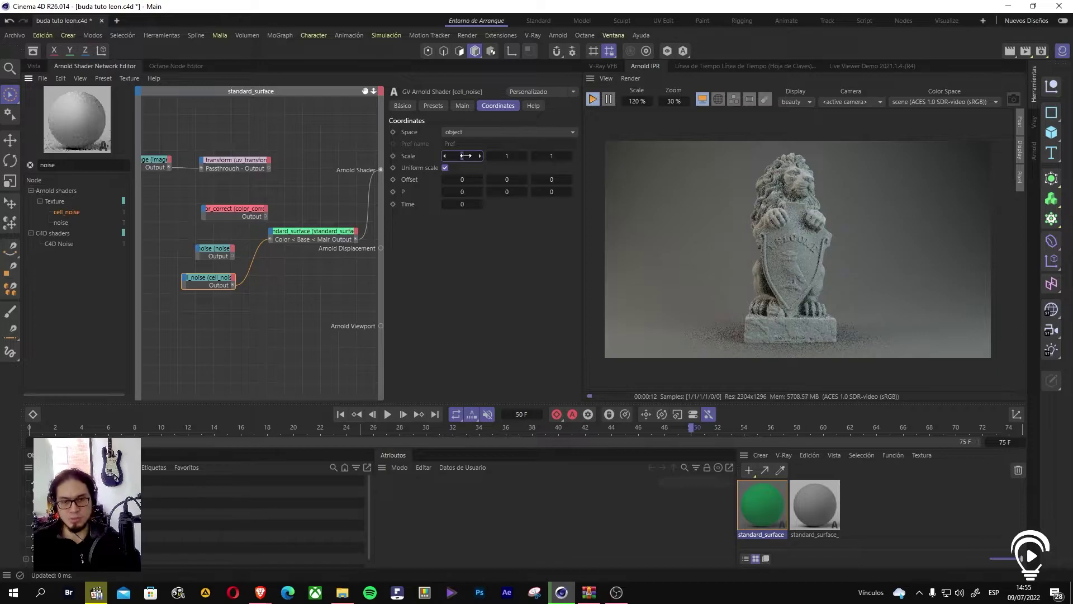
{"action": "key", "text": "Return"}
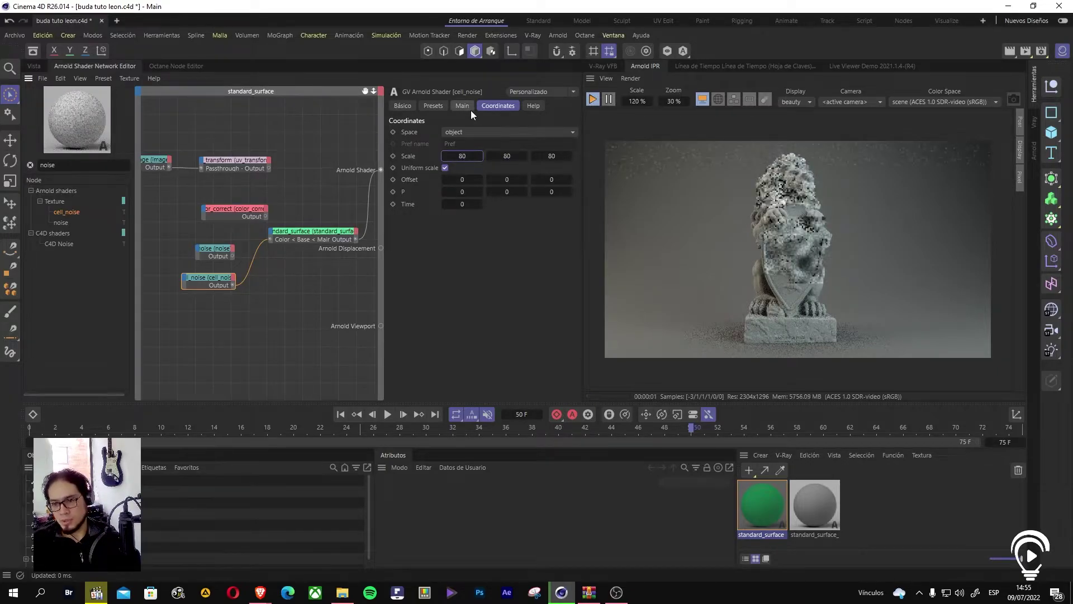
{"action": "double_click", "coordinate": [463, 157]}
{"action": "type", "text": "15"}
{"action": "key", "text": "Return"}
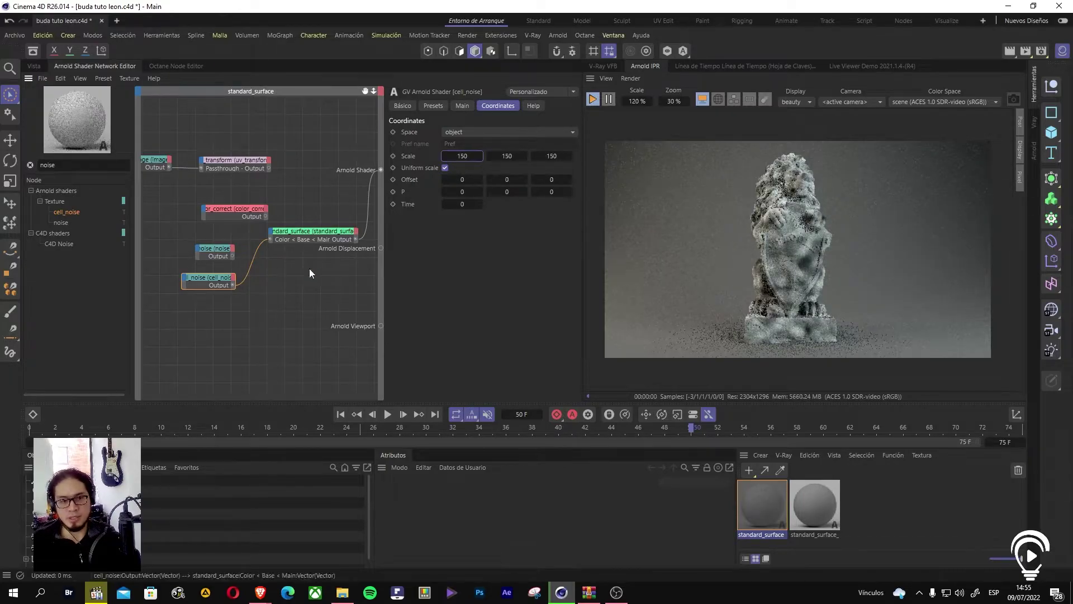
Step: Try the cell1 and cell2 patterns on the cell_noise node and return it to noise1
{"action": "left_click", "coordinate": [463, 105]}
{"action": "left_click", "coordinate": [482, 132]}
{"action": "left_click", "coordinate": [473, 173]}
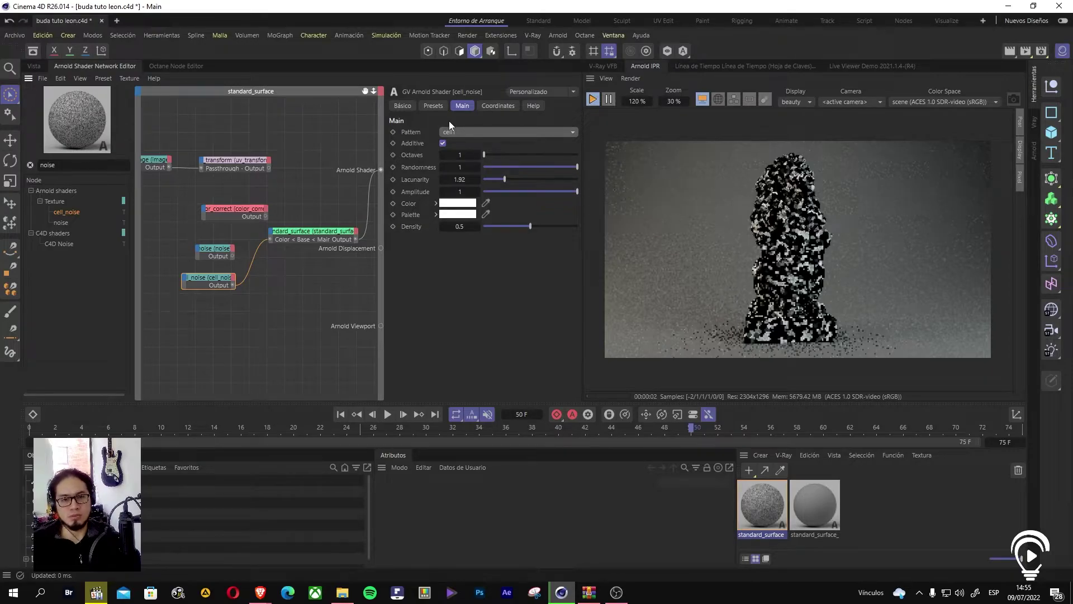
{"action": "left_click", "coordinate": [482, 133]}
{"action": "left_click", "coordinate": [474, 186]}
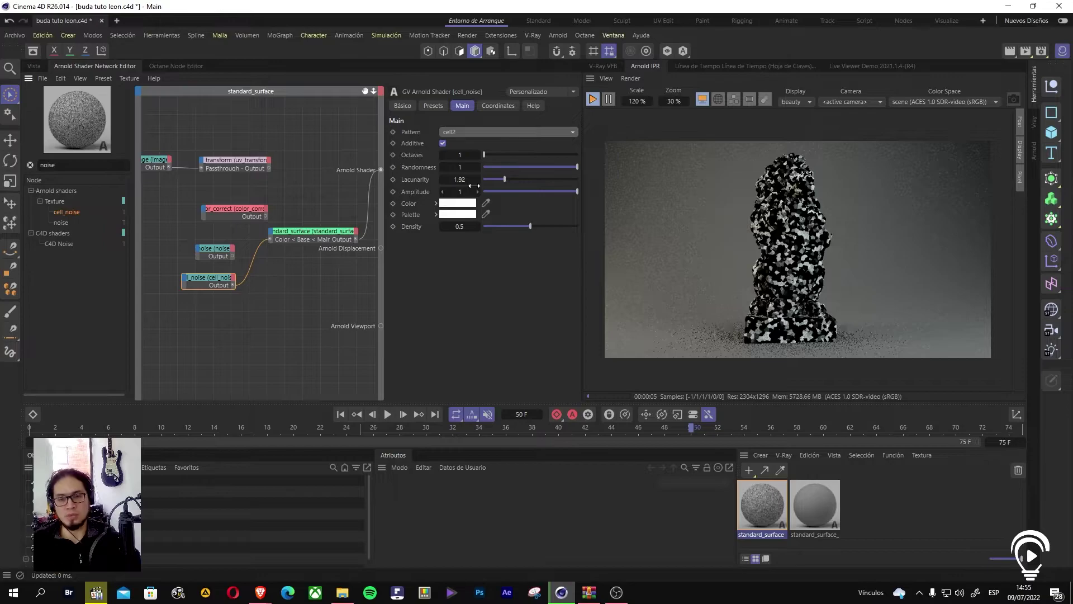
{"action": "left_click", "coordinate": [510, 132]}
{"action": "left_click", "coordinate": [509, 142]}
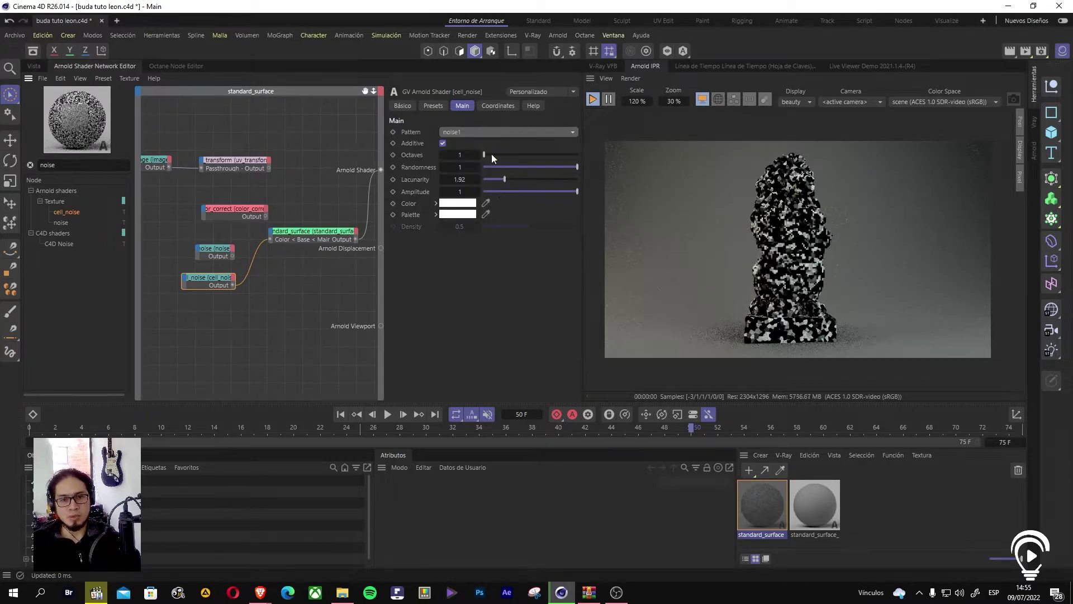
Step: Try the worley1 and worley2 patterns on the cell_noise node and set the pattern to alligator
{"action": "left_click", "coordinate": [491, 134]}
{"action": "left_click", "coordinate": [464, 195]}
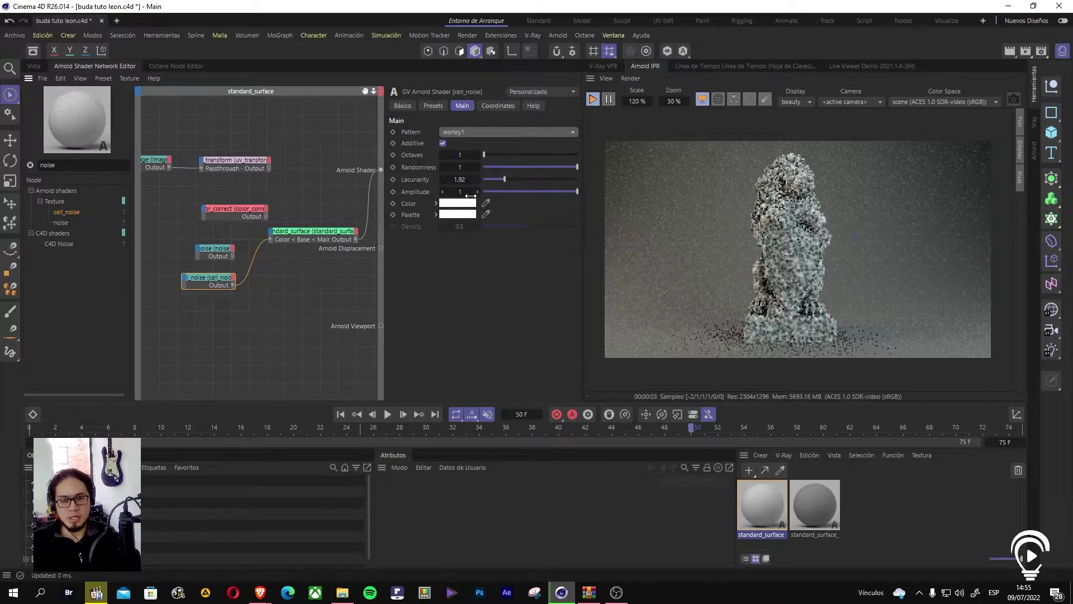
{"action": "left_click", "coordinate": [518, 130]}
{"action": "left_click", "coordinate": [502, 203]}
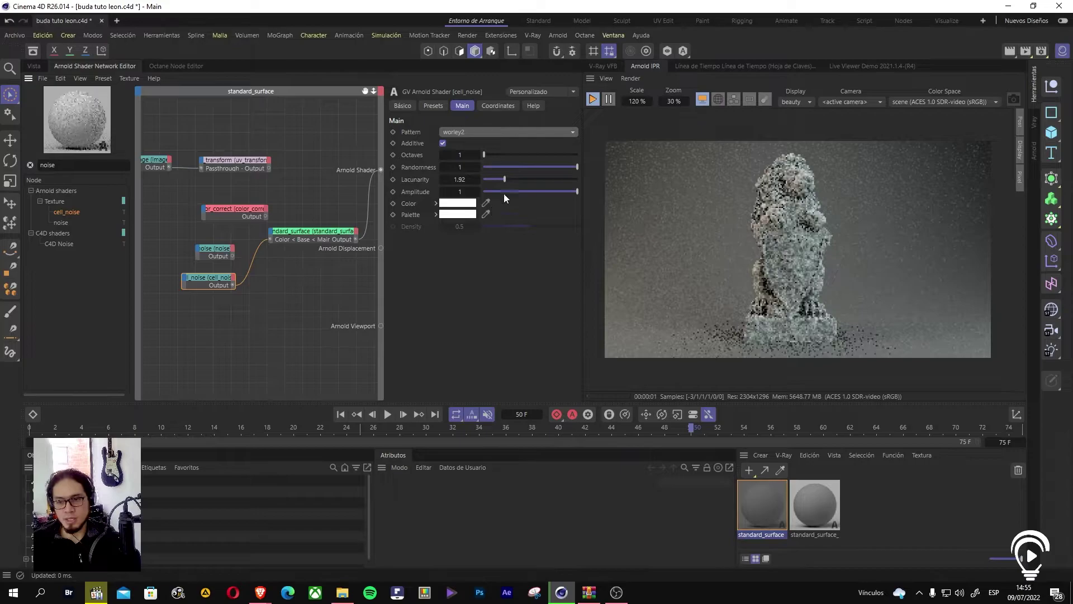
{"action": "left_click", "coordinate": [534, 132]}
{"action": "left_click", "coordinate": [474, 218]}
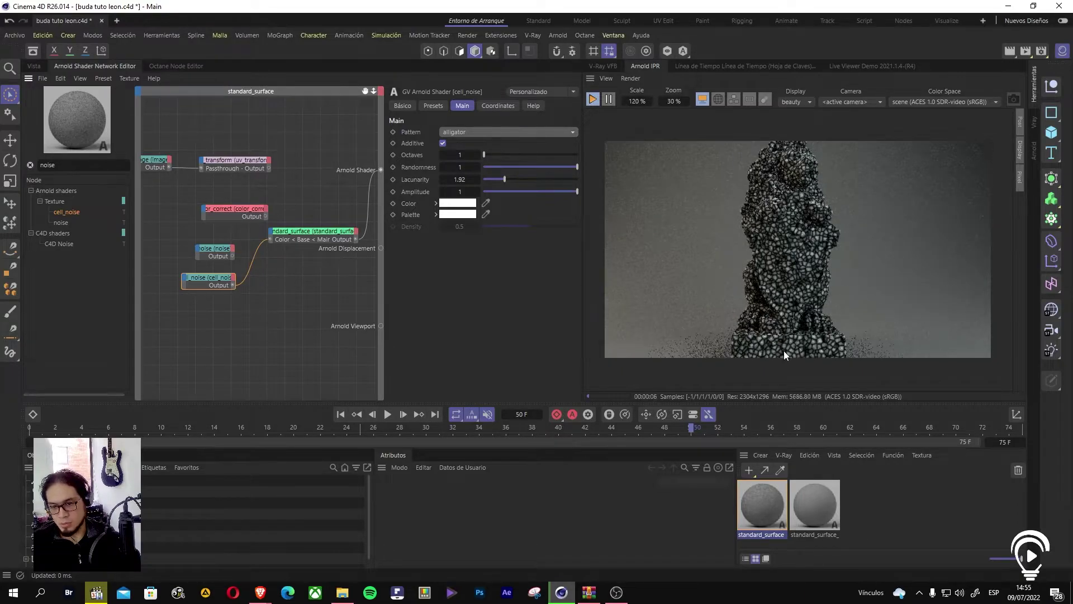
Step: Keep the alligator pattern and set the cell_noise node's Octaves to 4 and Randomness to 0.74
{"action": "left_click", "coordinate": [455, 132]}
{"action": "left_click", "coordinate": [476, 120]}
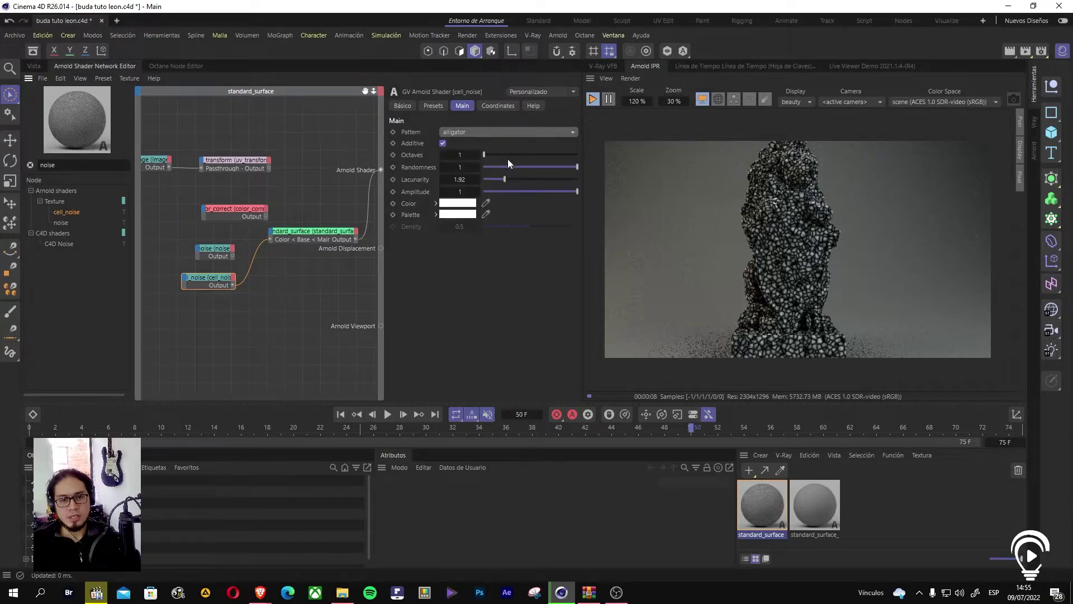
{"action": "left_click_drag", "start_coordinate": [497, 154], "coordinate": [519, 154]}
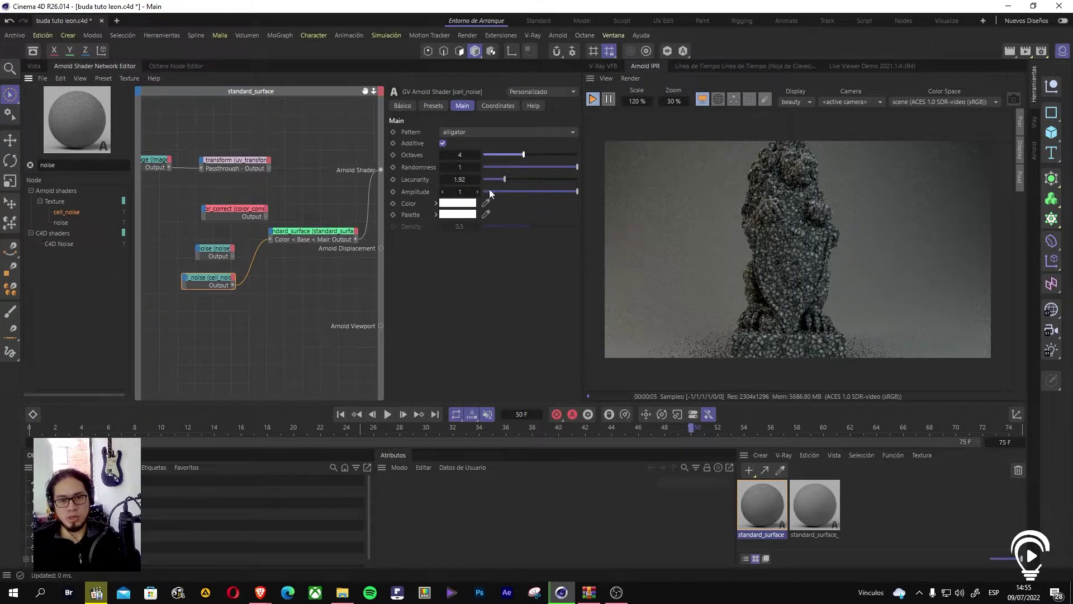
{"action": "left_click", "coordinate": [532, 167]}
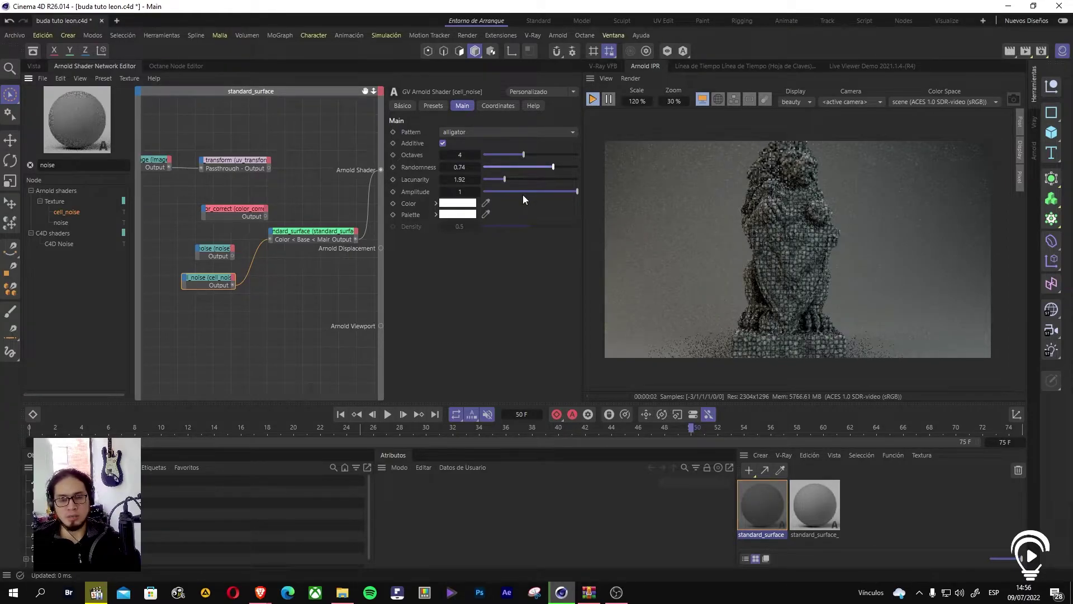
Step: Delete the link from cell_noise to standard_surface and remove the color_correct node
{"action": "left_click", "coordinate": [226, 256]}
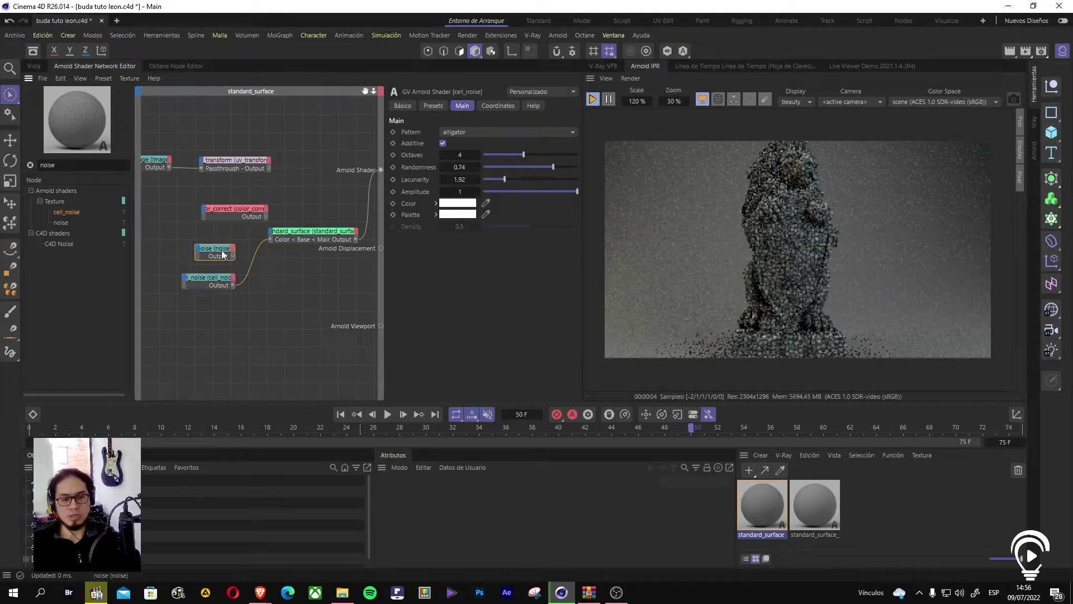
{"action": "left_click", "coordinate": [209, 279]}
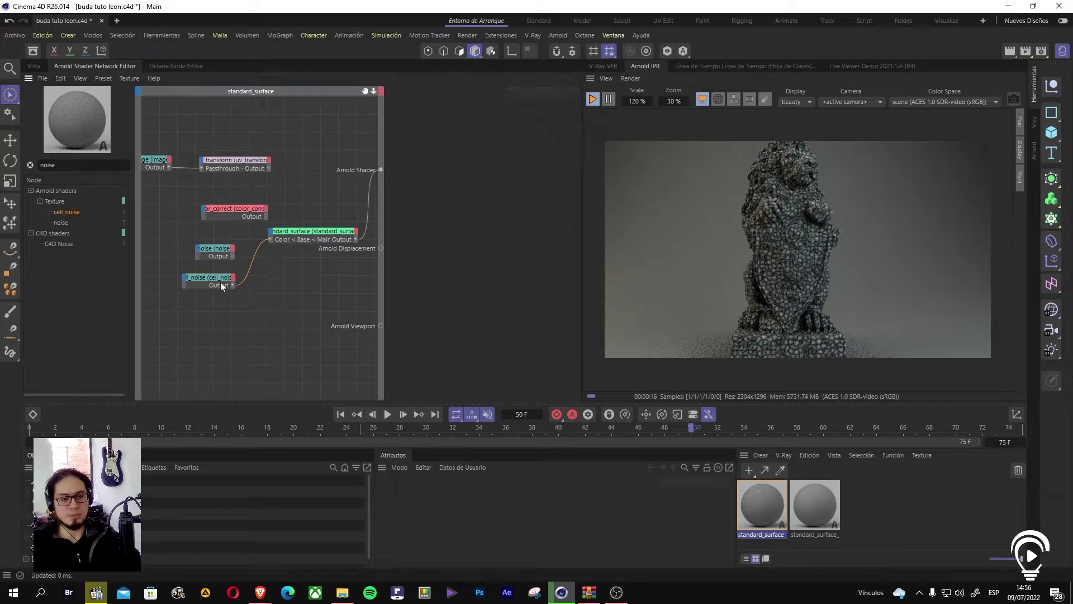
{"action": "left_click", "coordinate": [248, 271]}
{"action": "key", "text": "Delete"}
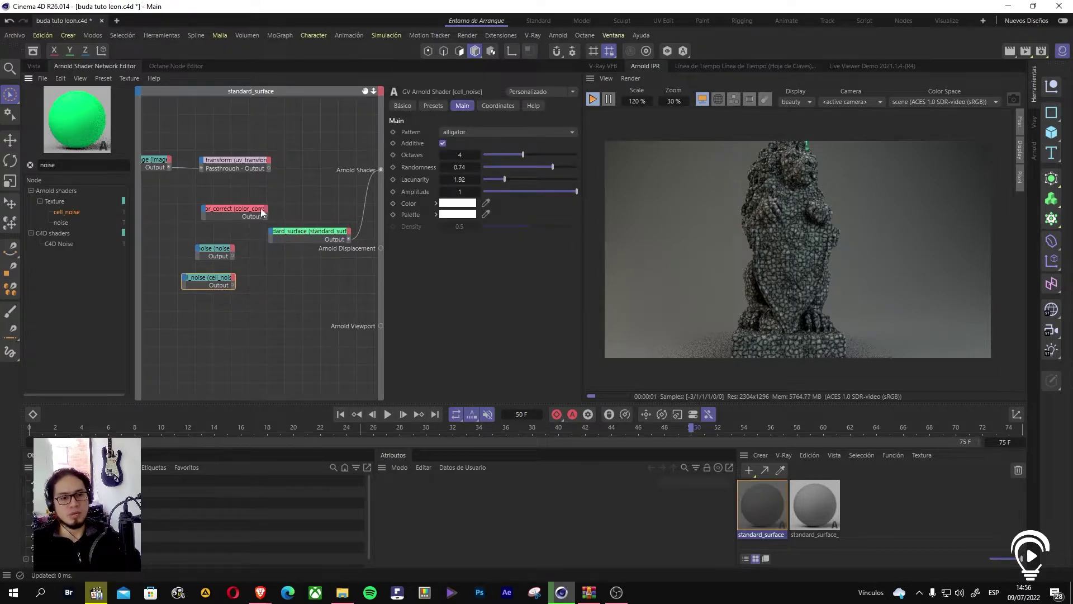
{"action": "left_click_drag", "start_coordinate": [253, 212], "coordinate": [262, 136]}
{"action": "key", "text": "Delete"}
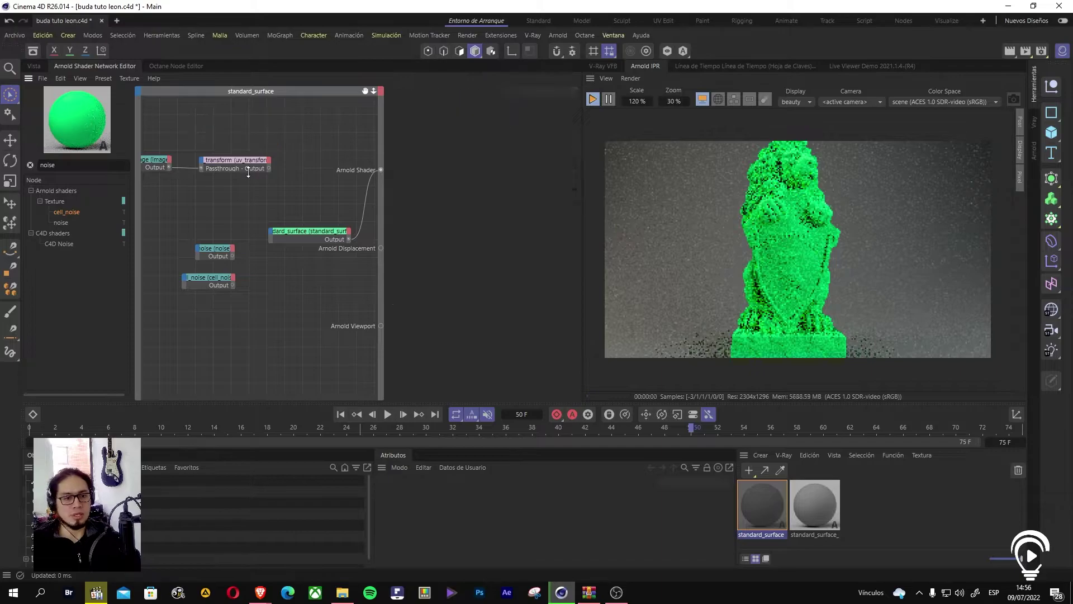
Step: Delete the uv_transform and noise nodes and rearrange the image, cell_noise and standard_surface nodes
{"action": "left_click", "coordinate": [218, 167]}
{"action": "key", "text": "Delete"}
{"action": "left_click_drag", "start_coordinate": [159, 162], "coordinate": [212, 171]}
{"action": "left_click", "coordinate": [215, 251]}
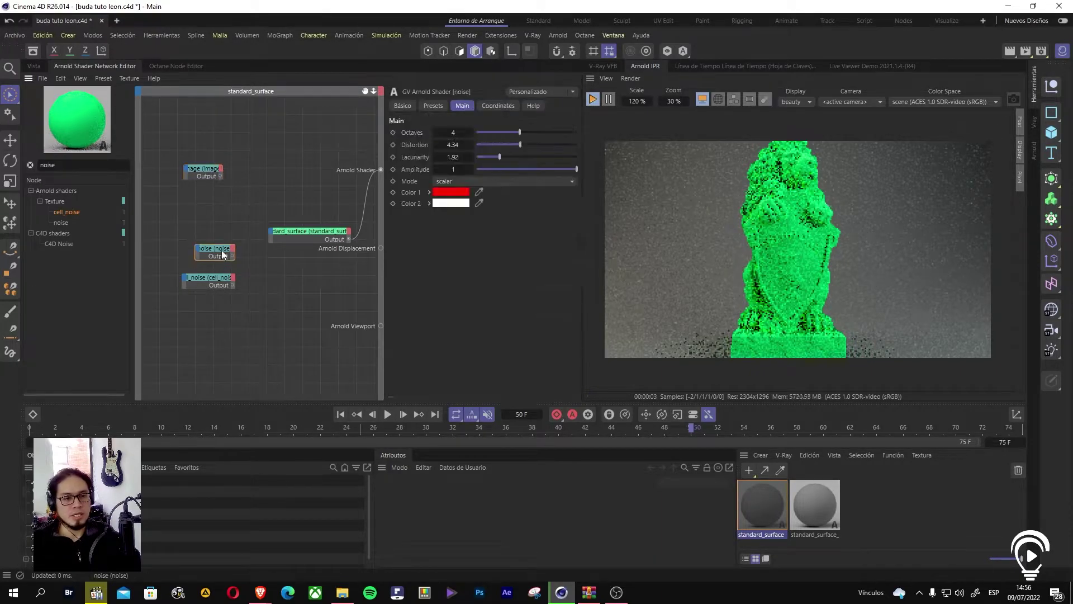
{"action": "key", "text": "Delete"}
{"action": "left_click_drag", "start_coordinate": [222, 281], "coordinate": [211, 143]}
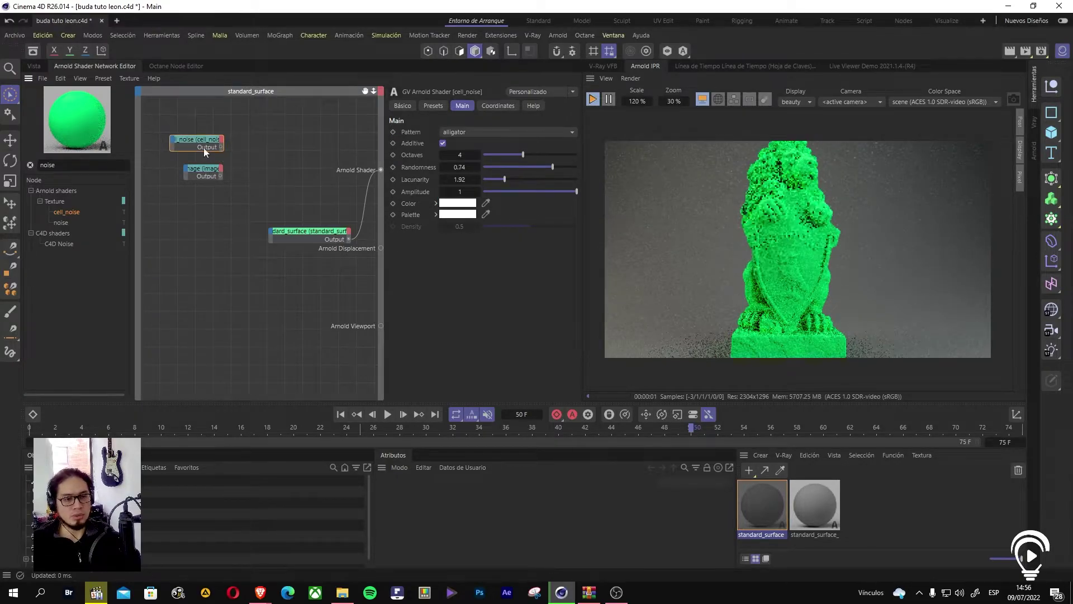
{"action": "left_click_drag", "start_coordinate": [331, 234], "coordinate": [306, 228]}
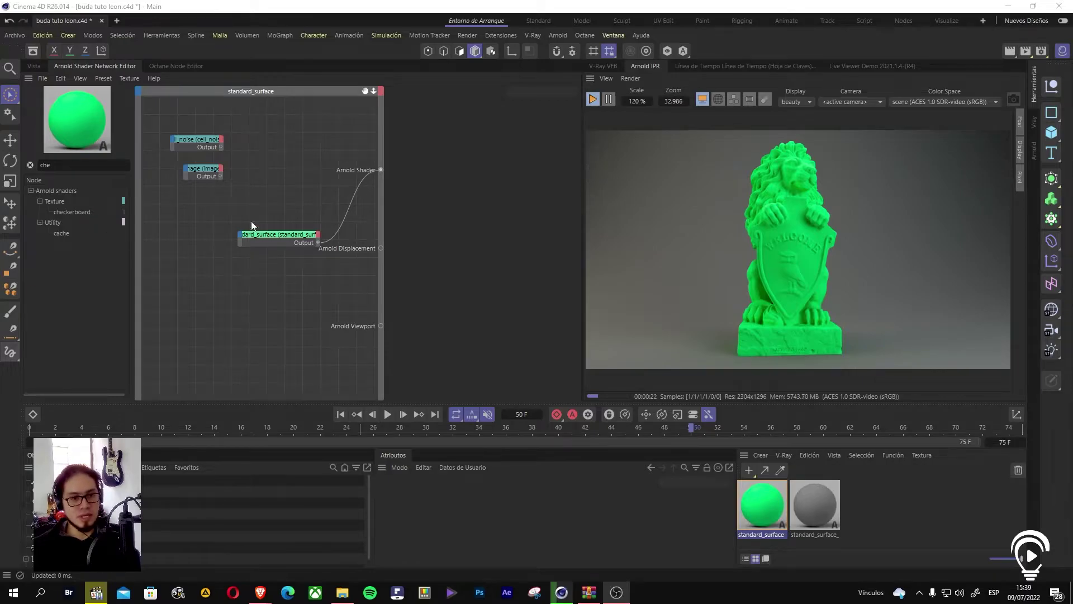
Step: Add a checkerboard texture node and connect its output directly to Arnold Shader
{"action": "left_click_drag", "start_coordinate": [74, 165], "coordinate": [2, 168]}
{"action": "key", "text": "BackSpace"}
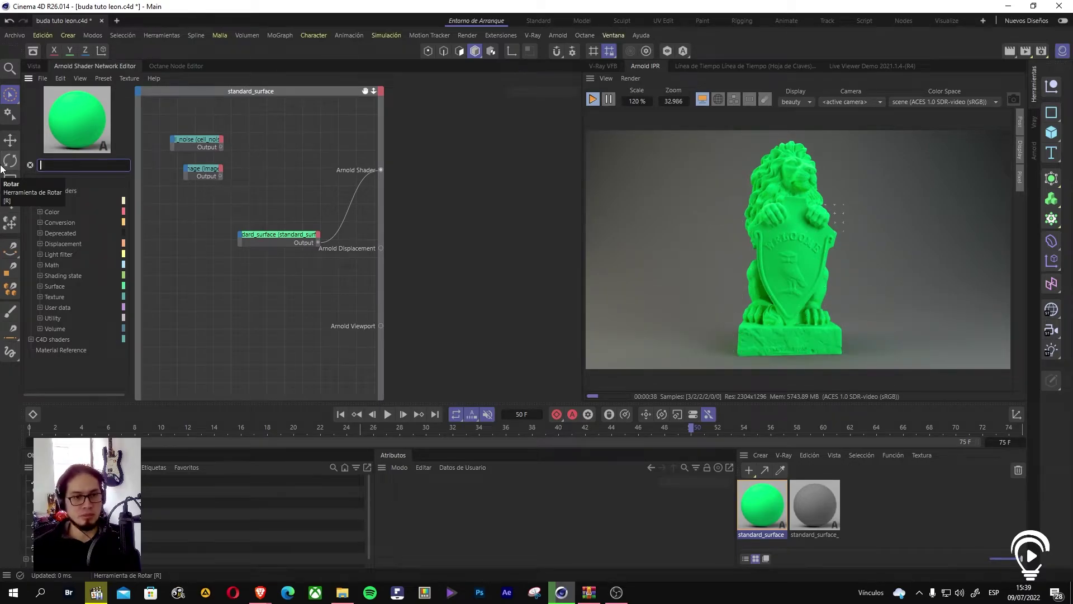
{"action": "type", "text": "che"}
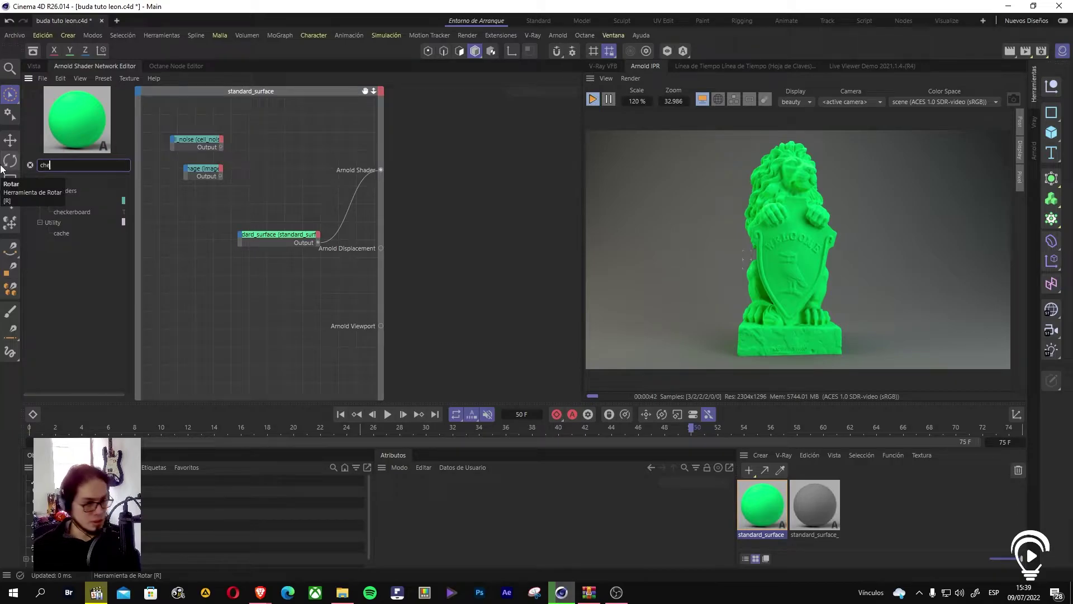
{"action": "left_click_drag", "start_coordinate": [82, 213], "coordinate": [170, 222]}
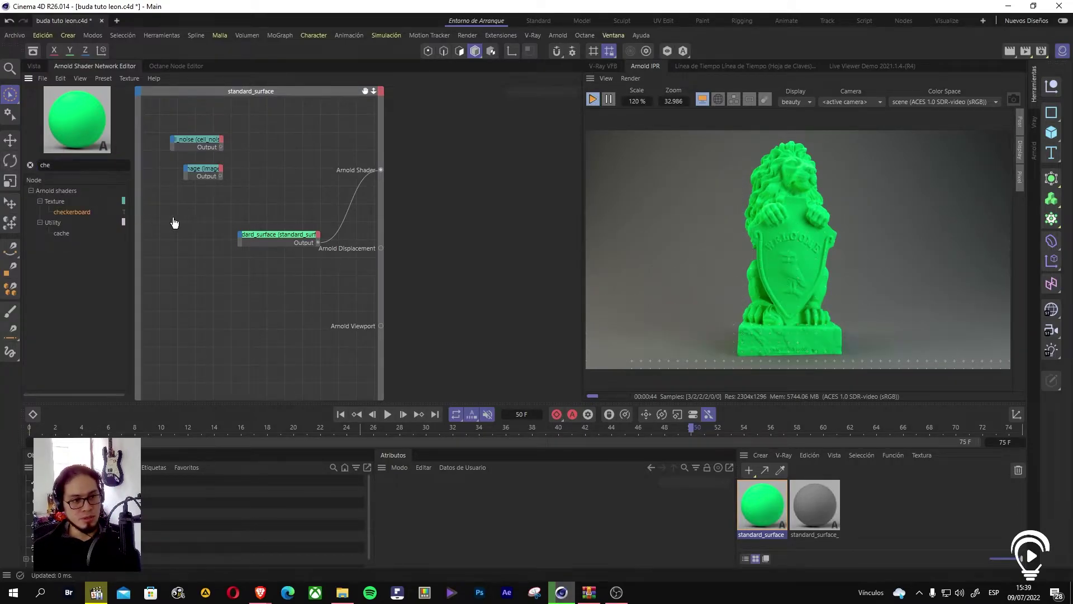
{"action": "left_click", "coordinate": [179, 219]}
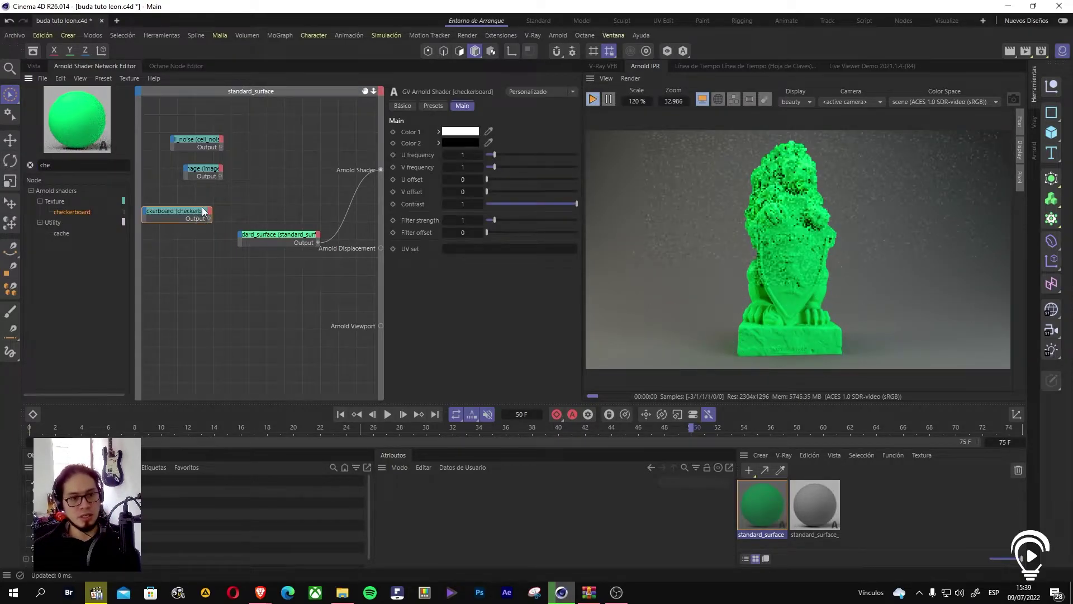
{"action": "left_click_drag", "start_coordinate": [210, 219], "coordinate": [384, 169]}
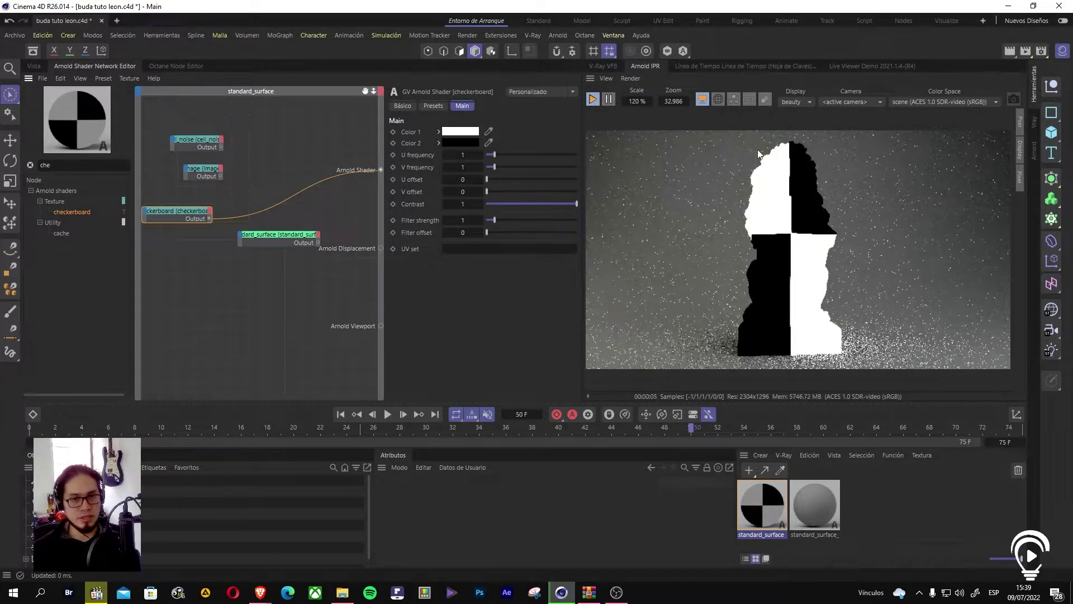
{"action": "left_click_drag", "start_coordinate": [200, 216], "coordinate": [261, 201]}
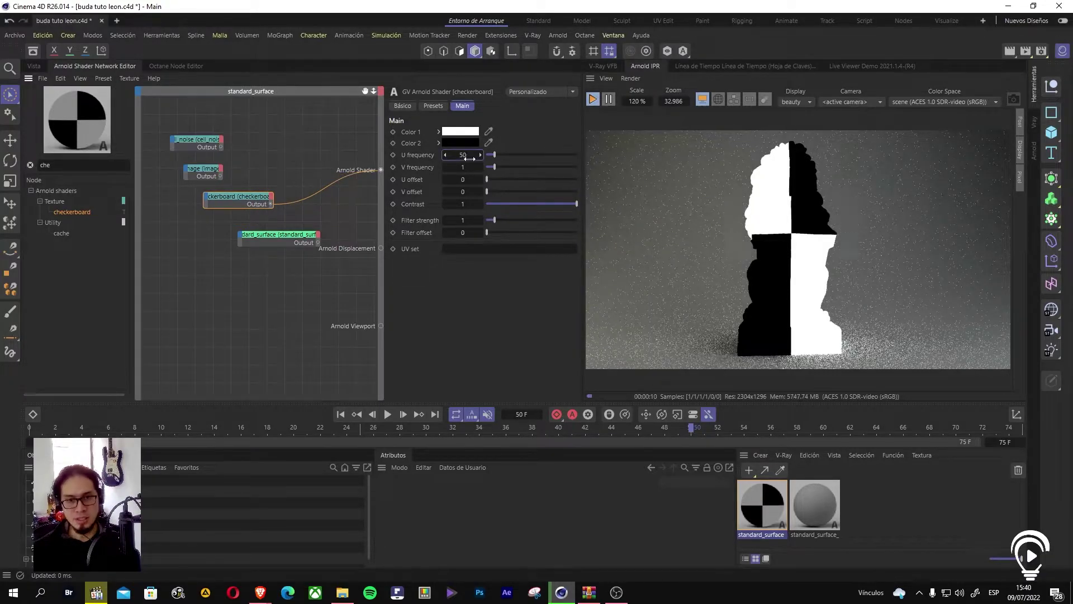
Step: Set the checkerboard node's U frequency and V frequency to 50
{"action": "key", "text": "Return"}
{"action": "type", "text": "50"}
{"action": "key", "text": "Return"}
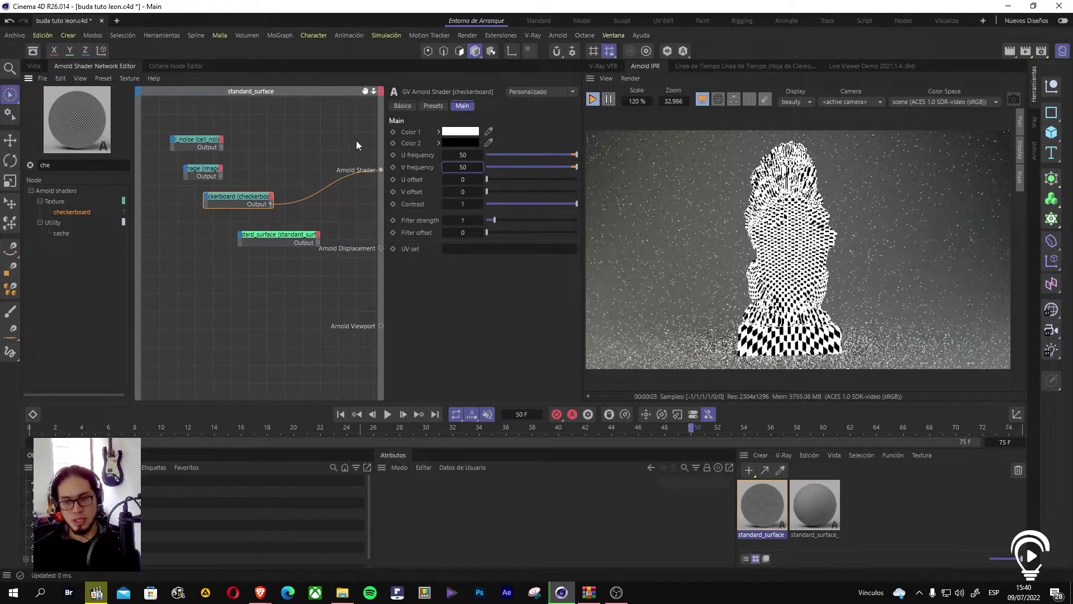
Step: Set the checkerboard node's U frequency and V frequency to 20
{"action": "double_click", "coordinate": [462, 155]}
{"action": "type", "text": "20"}
{"action": "key", "text": "Tab"}
{"action": "type", "text": "20"}
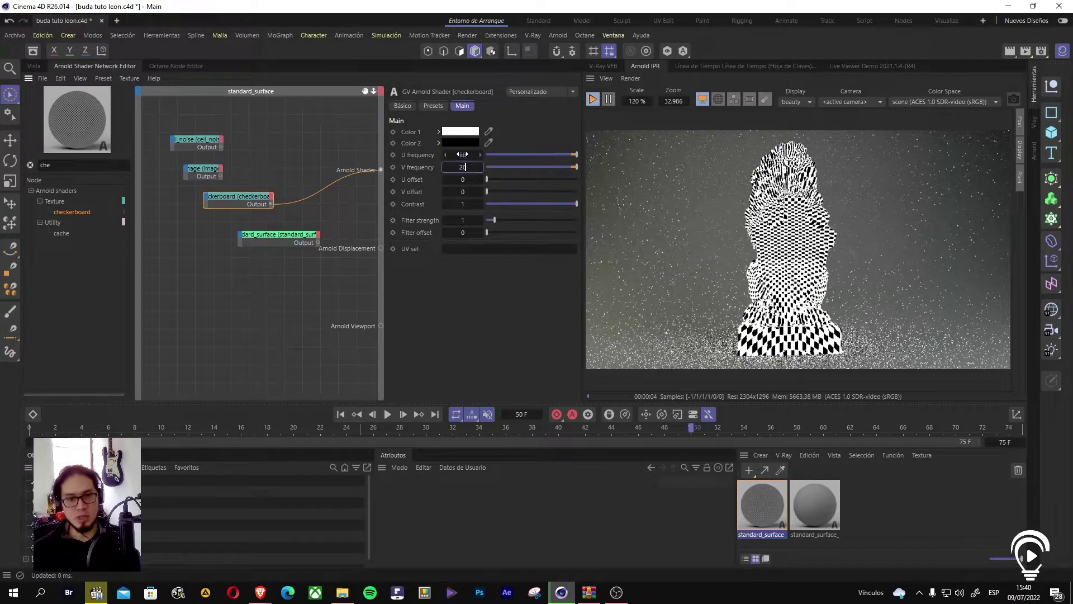
{"action": "key", "text": "Return"}
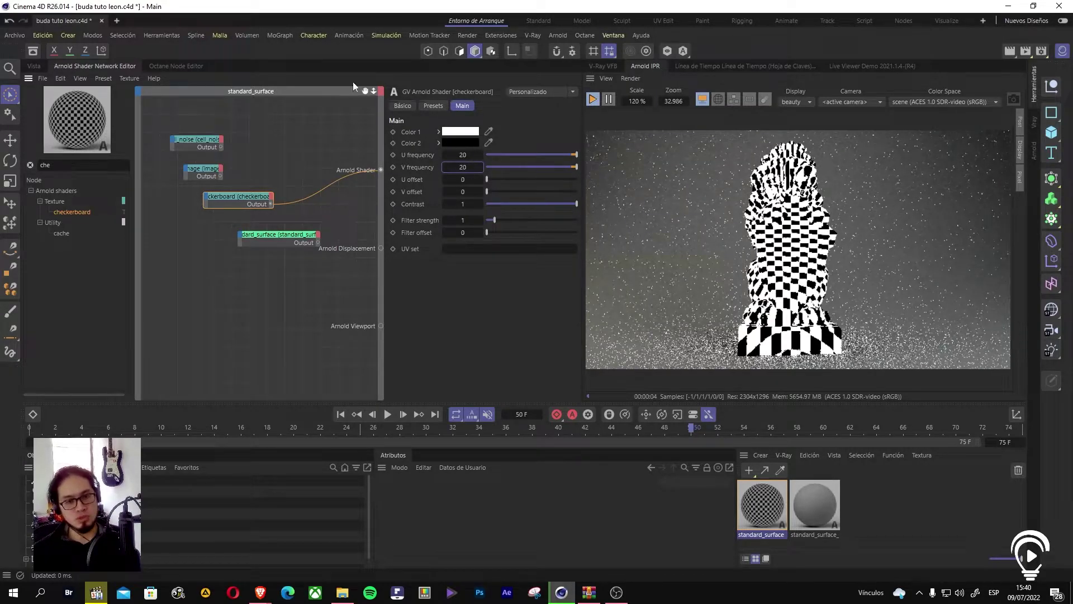
Step: Rearrange the standard_surface, image and checkerboard nodes, moving the checkerboard node to just above standard_surface
{"action": "left_click_drag", "start_coordinate": [275, 243], "coordinate": [288, 245]}
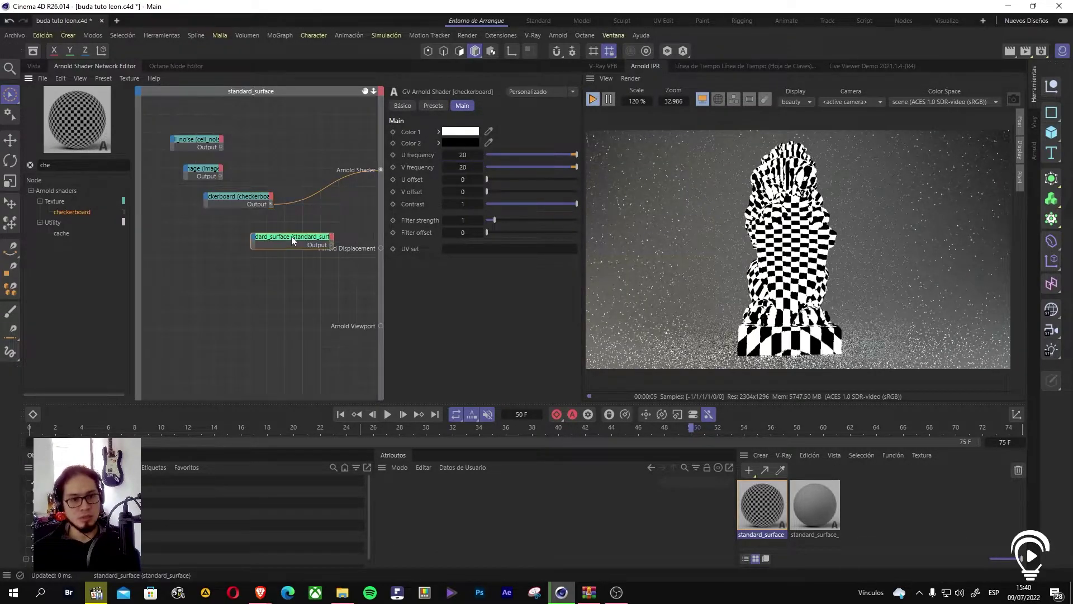
{"action": "left_click", "coordinate": [191, 167]}
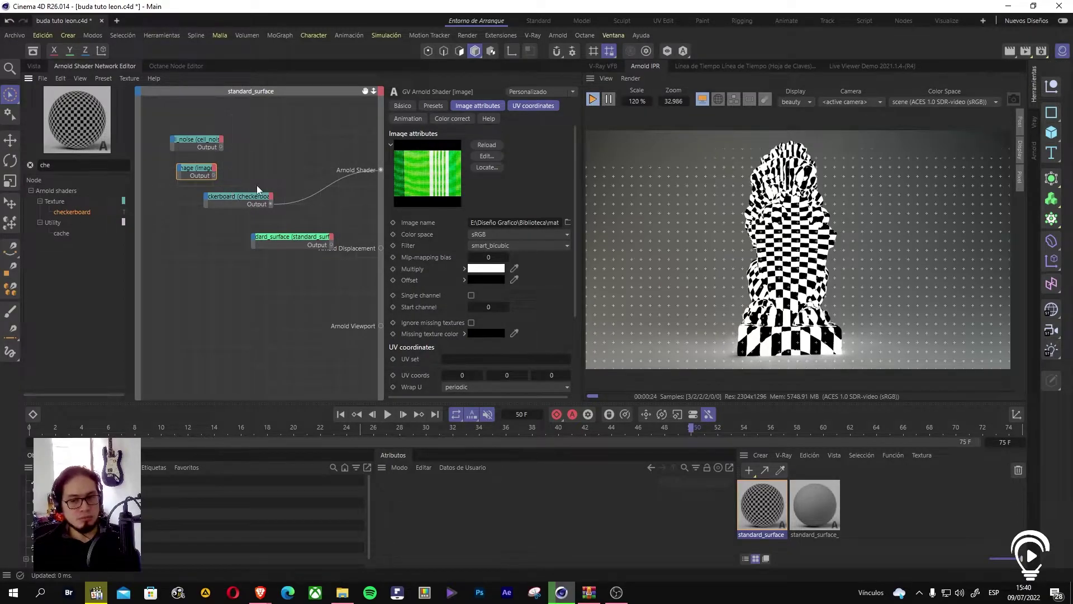
{"action": "scroll", "coordinate": [259, 185], "scroll_direction": "up", "scroll_amount": 1}
{"action": "left_click", "coordinate": [253, 200]}
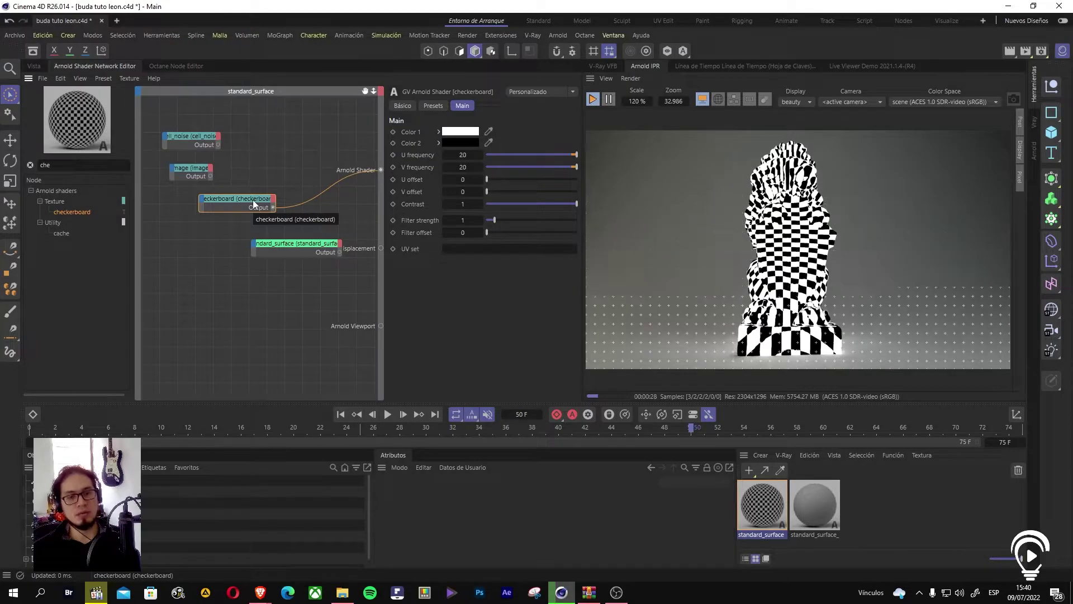
{"action": "left_click_drag", "start_coordinate": [252, 200], "coordinate": [304, 193]}
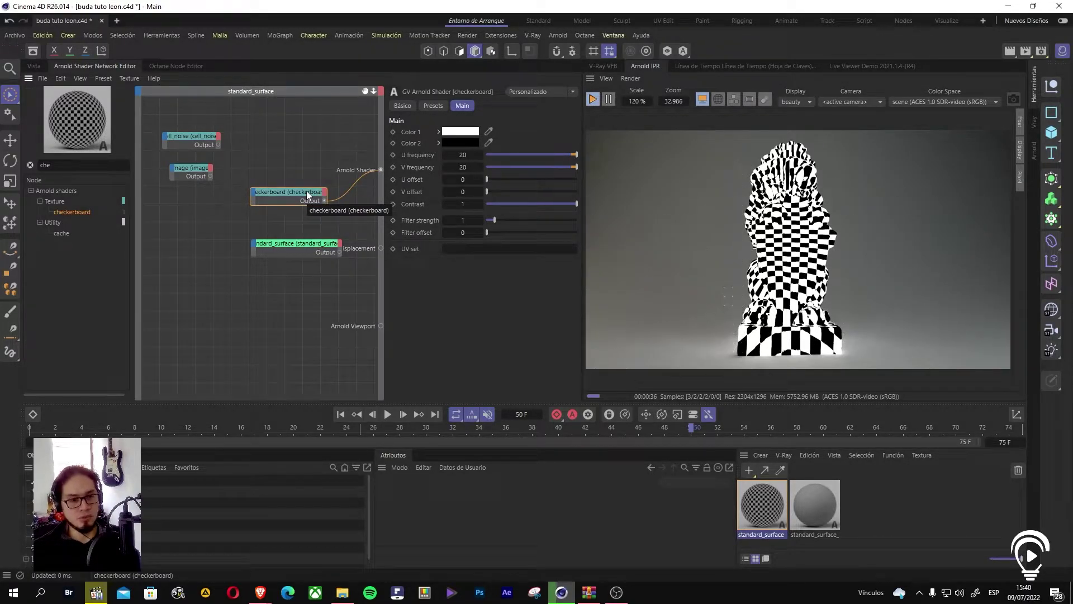
Step: Connect the image node to standard_surface's Base Color and link standard_surface's output back to Arnold Shader
{"action": "left_click_drag", "start_coordinate": [211, 176], "coordinate": [265, 256]}
{"action": "mouse_move", "coordinate": [303, 256]}
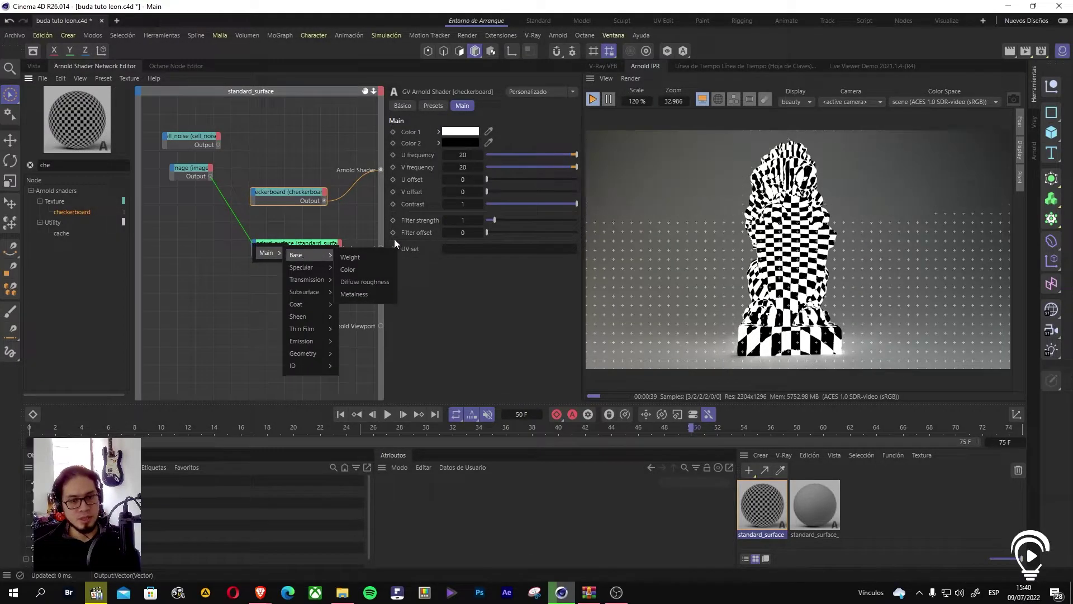
{"action": "left_click", "coordinate": [386, 267]}
{"action": "left_click_drag", "start_coordinate": [343, 253], "coordinate": [380, 170]}
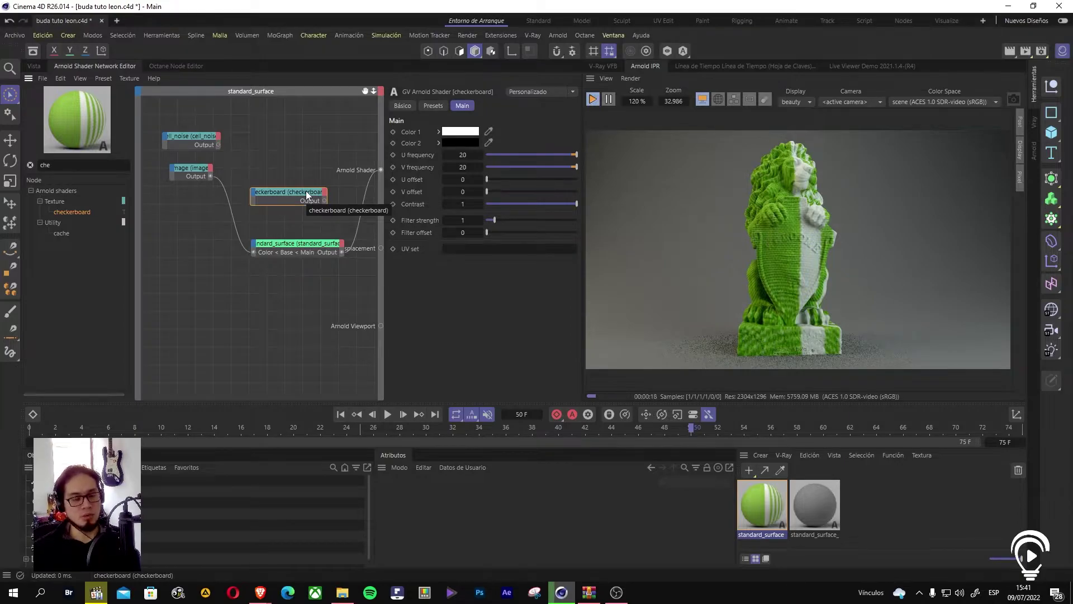
Step: Delete the checkerboard, cell_noise and image nodes so that only standard_surface remains in the network
{"action": "left_click_drag", "start_coordinate": [186, 169], "coordinate": [186, 176]}
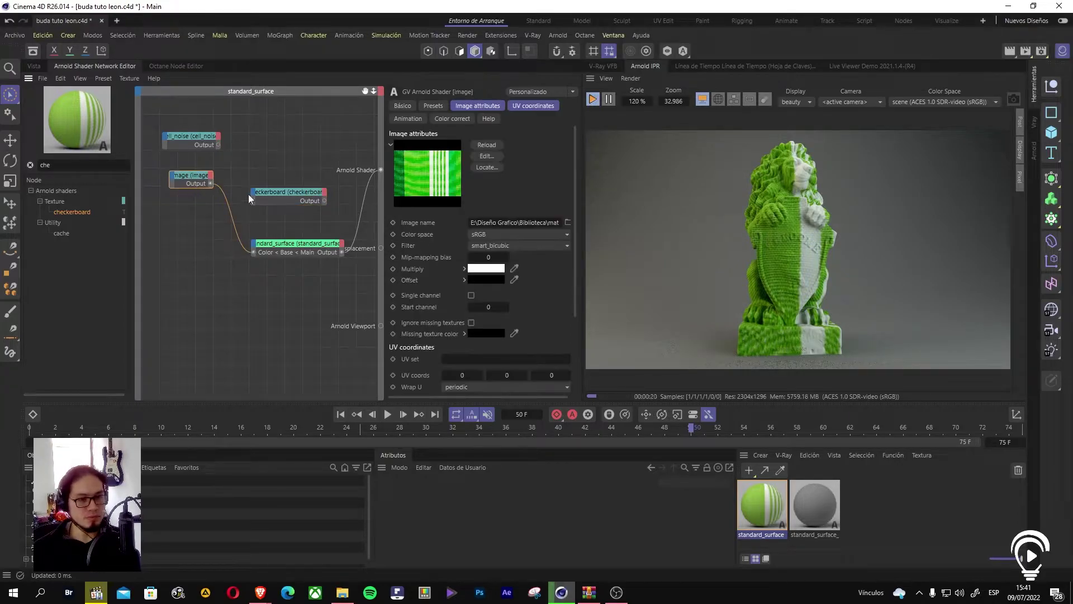
{"action": "left_click", "coordinate": [287, 192]}
{"action": "key", "text": "Delete"}
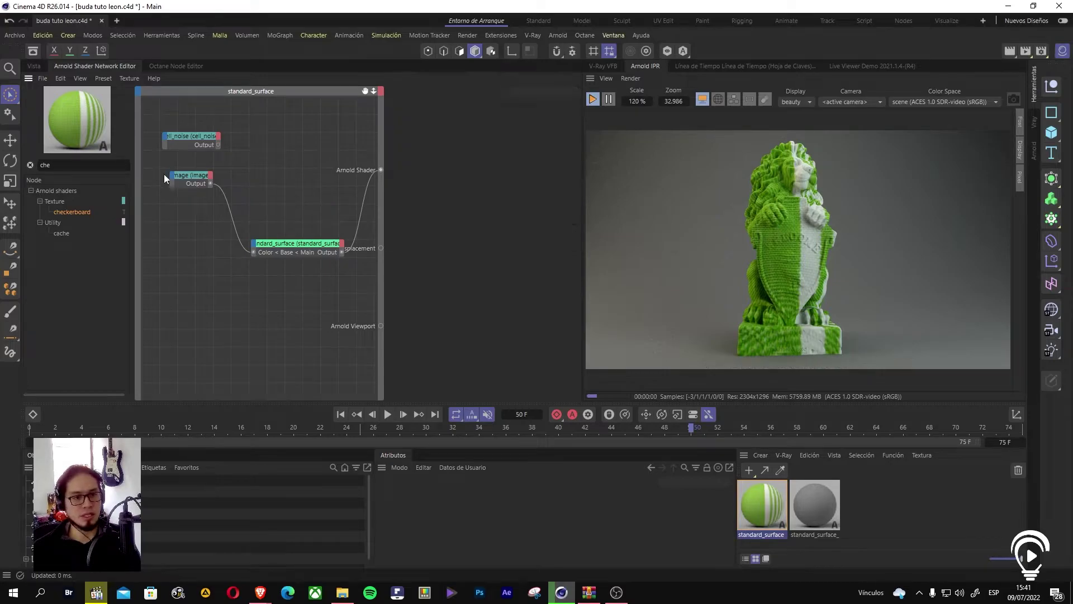
{"action": "left_click_drag", "start_coordinate": [191, 175], "coordinate": [190, 192]}
{"action": "left_click_drag", "start_coordinate": [195, 138], "coordinate": [199, 136]}
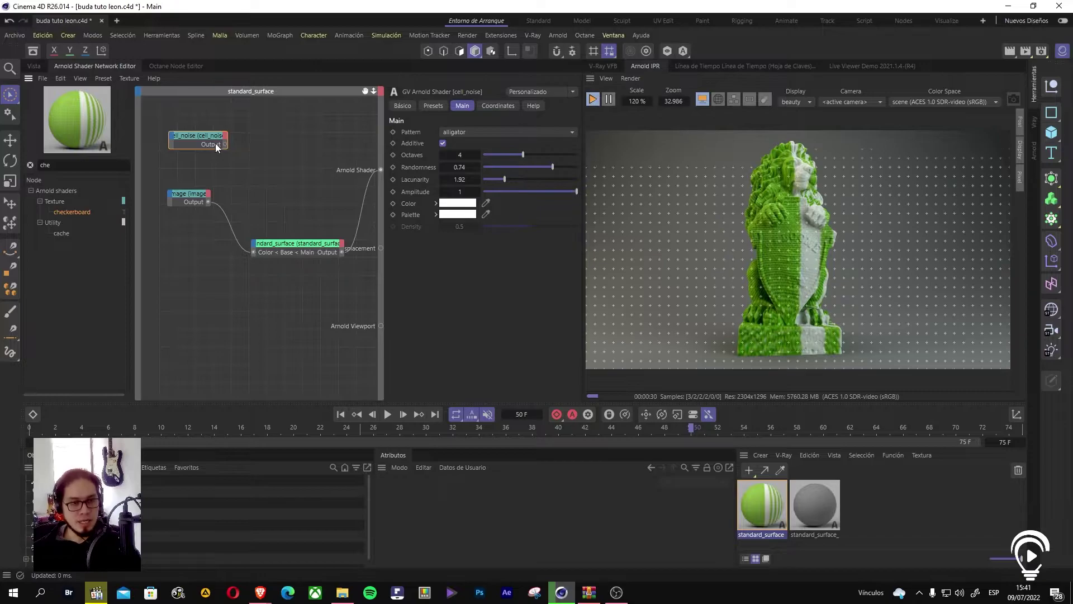
{"action": "key", "text": "Delete"}
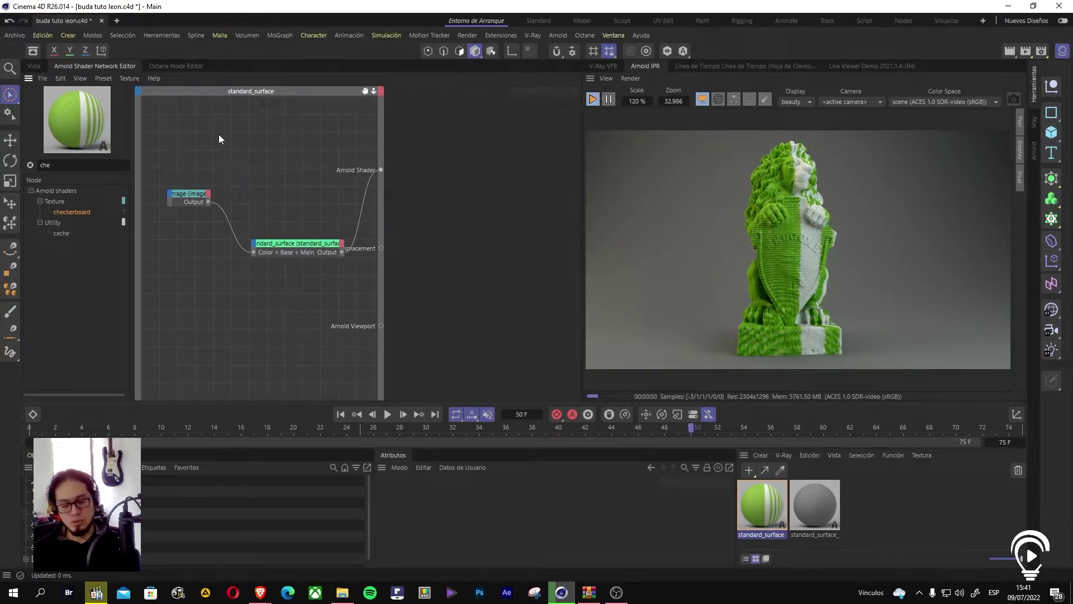
{"action": "left_click", "coordinate": [197, 200]}
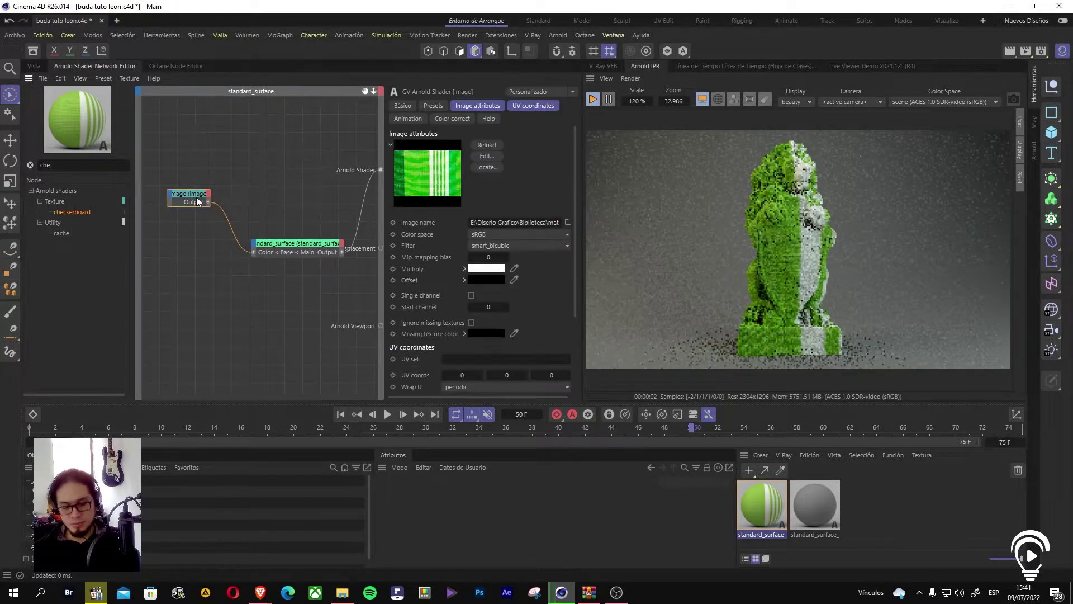
{"action": "key", "text": "Delete"}
Step: Add a curvature node, connect its output to standard_surface's Base Color and move it closer to standard_surface
{"action": "double_click", "coordinate": [63, 168]}
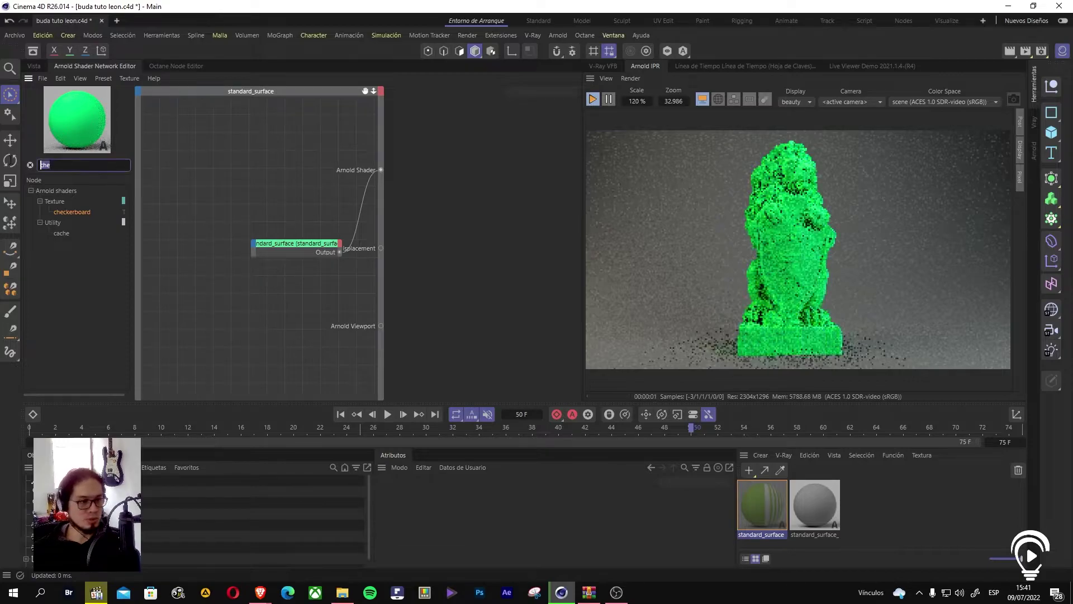
{"action": "type", "text": "curvature"}
{"action": "left_click_drag", "start_coordinate": [66, 212], "coordinate": [187, 169]}
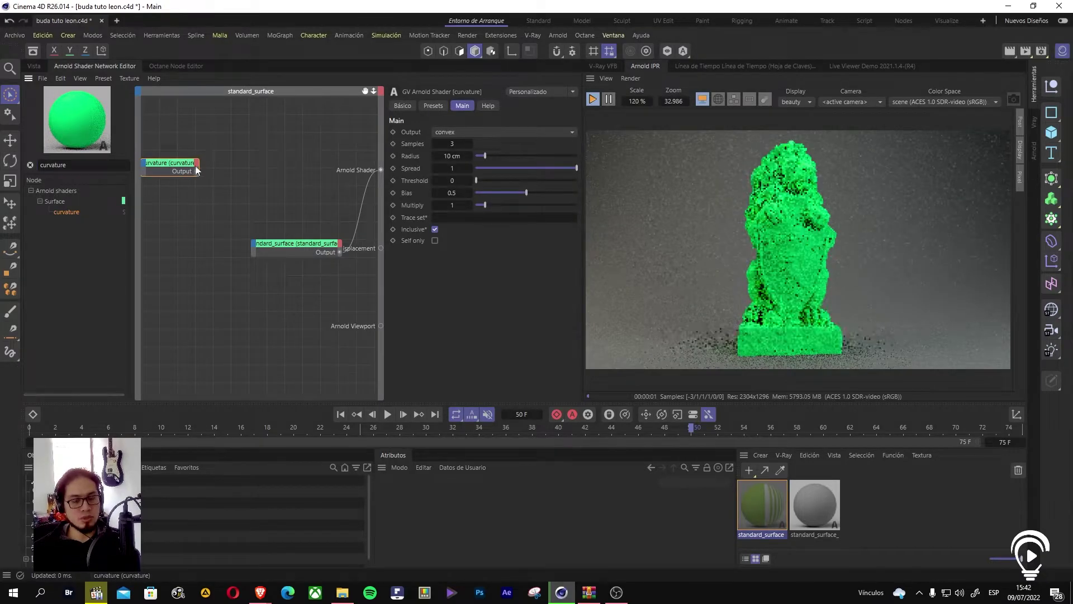
{"action": "left_click_drag", "start_coordinate": [198, 171], "coordinate": [261, 253]}
{"action": "mouse_move", "coordinate": [305, 256]}
{"action": "left_click", "coordinate": [385, 268]}
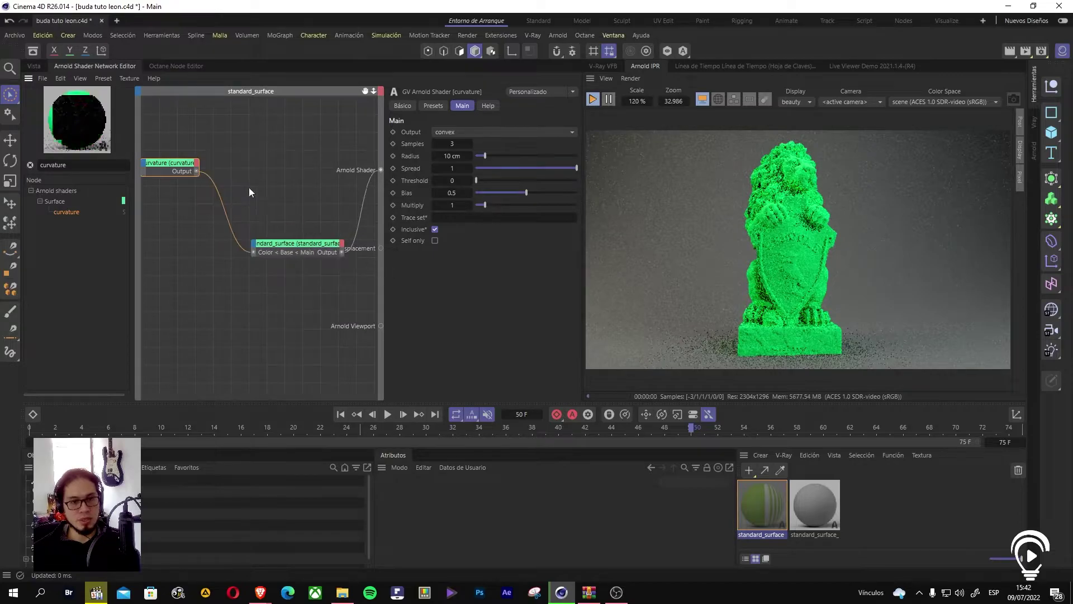
{"action": "left_click_drag", "start_coordinate": [177, 169], "coordinate": [210, 201]}
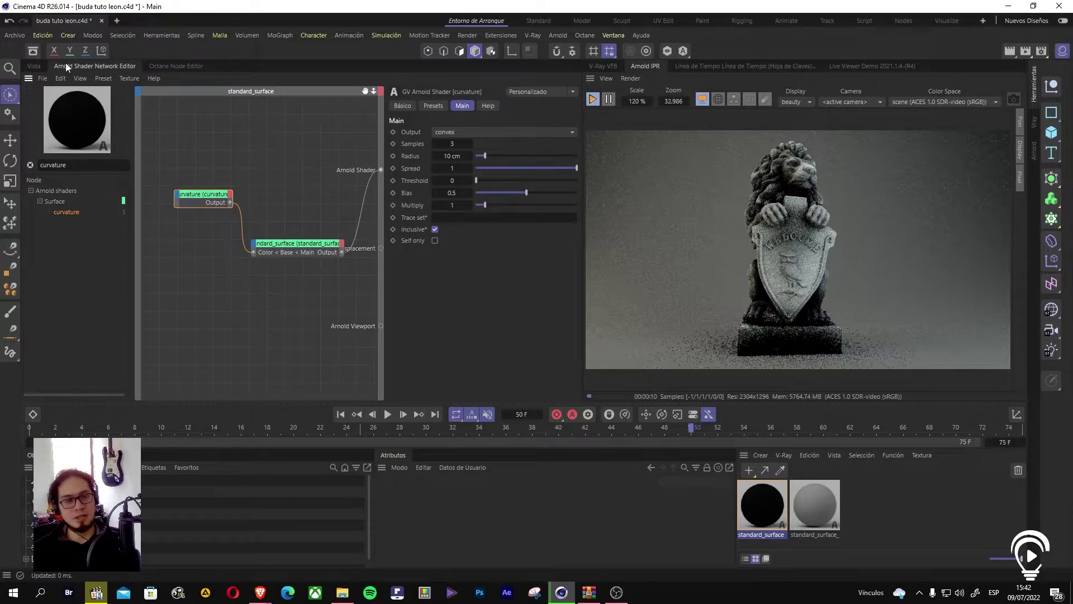
Step: Orbit the perspective view to examine the curvature shading on the lion statue from an angled side
{"action": "left_click", "coordinate": [36, 66]}
{"action": "left_click_drag", "start_coordinate": [446, 336], "coordinate": [247, 212], "text": "alt"}
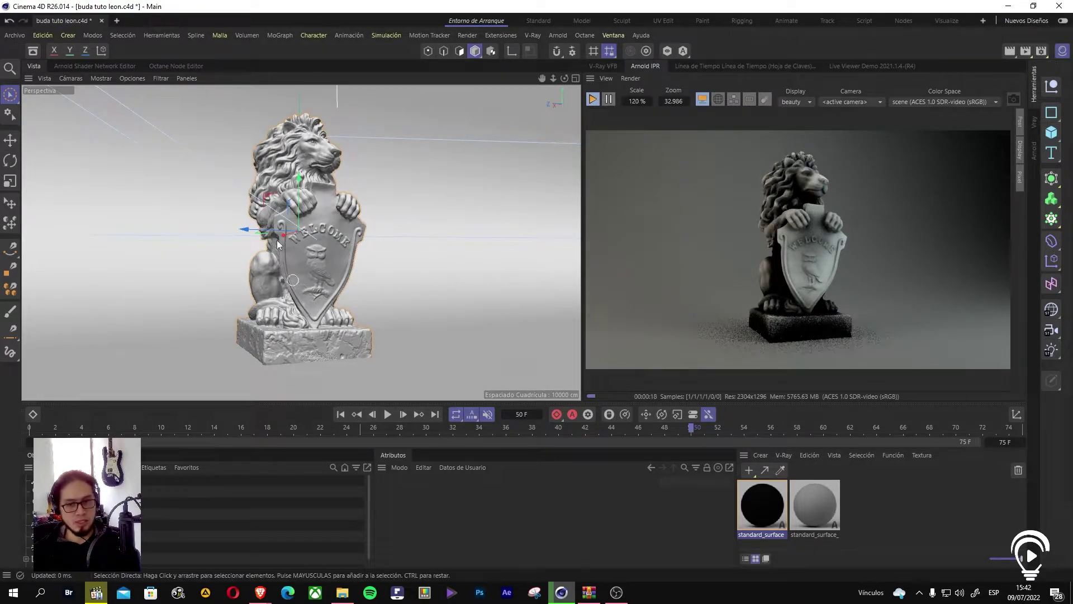
{"action": "left_click", "coordinate": [170, 63]}
{"action": "left_click", "coordinate": [108, 63]}
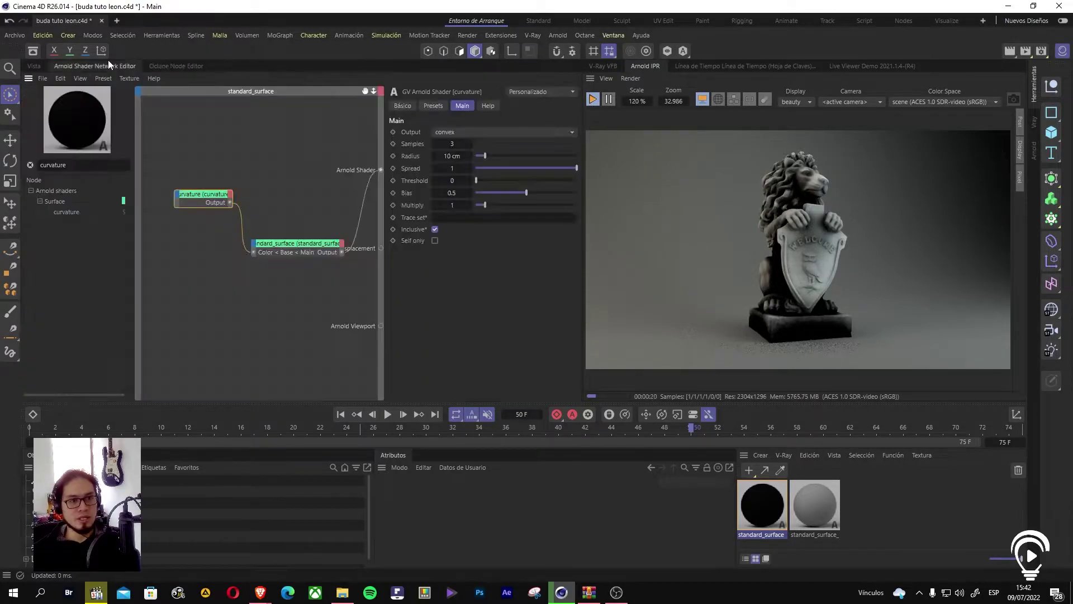
Step: Move the curvature node farther from the standard_surface node in the shader network and keep it selected
{"action": "left_click_drag", "start_coordinate": [215, 199], "coordinate": [205, 208]}
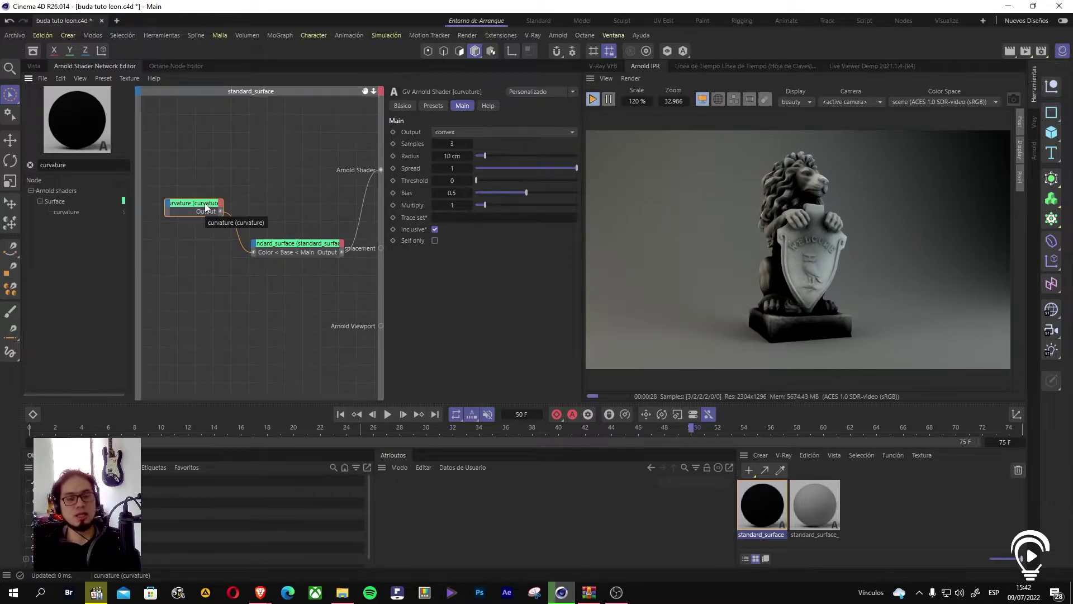
{"action": "left_click_drag", "start_coordinate": [206, 208], "coordinate": [207, 211]}
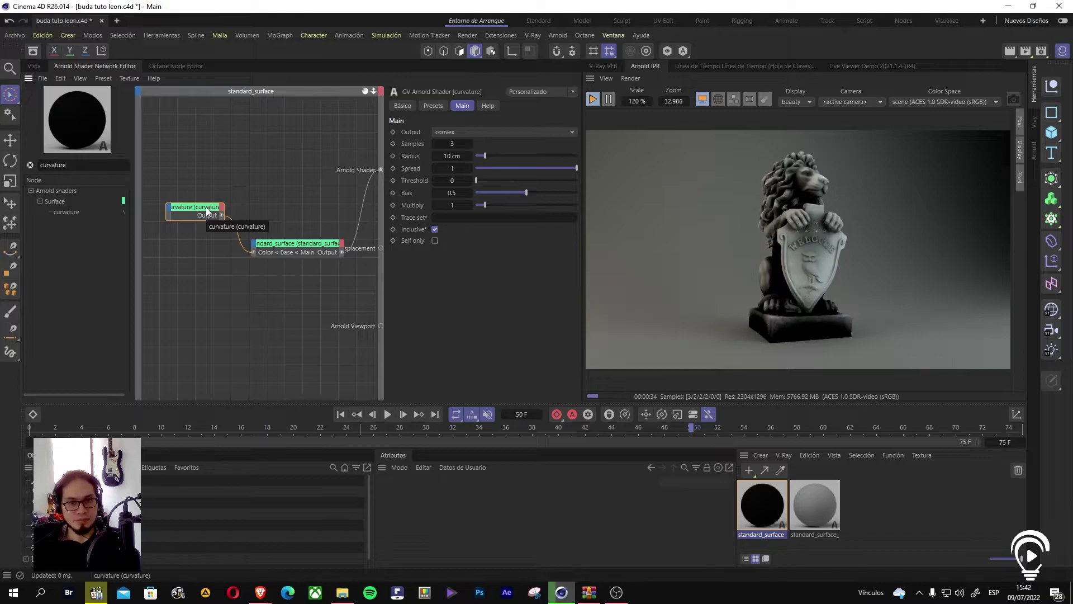
{"action": "left_click_drag", "start_coordinate": [206, 211], "coordinate": [199, 211]}
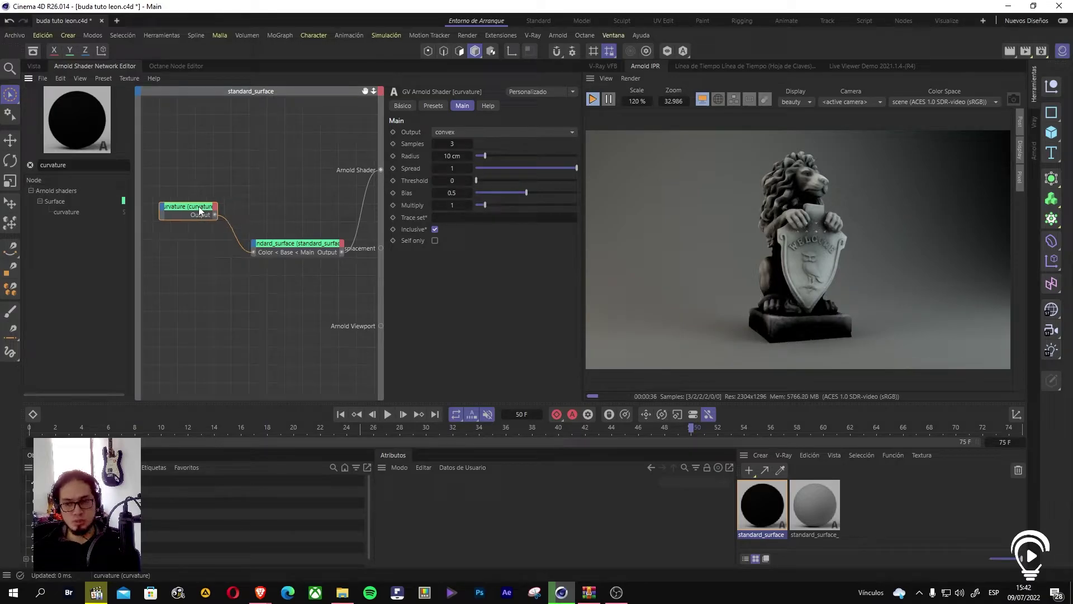
{"action": "left_click", "coordinate": [253, 186]}
{"action": "left_click", "coordinate": [210, 206]}
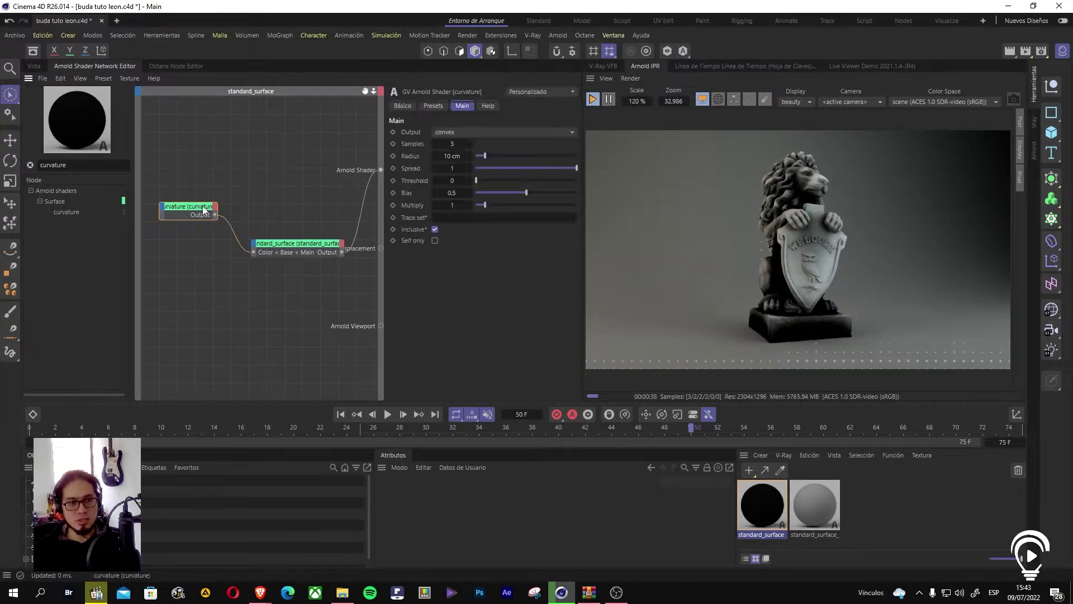
Step: Try the concave output on the curvature node and restore it to convex
{"action": "left_click", "coordinate": [488, 131]}
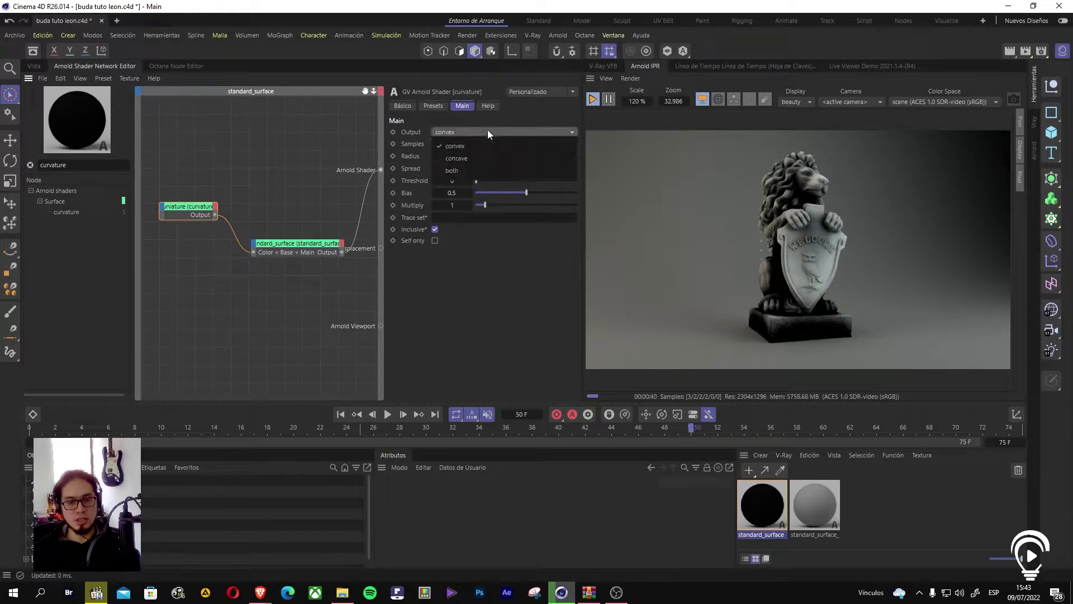
{"action": "left_click", "coordinate": [490, 150]}
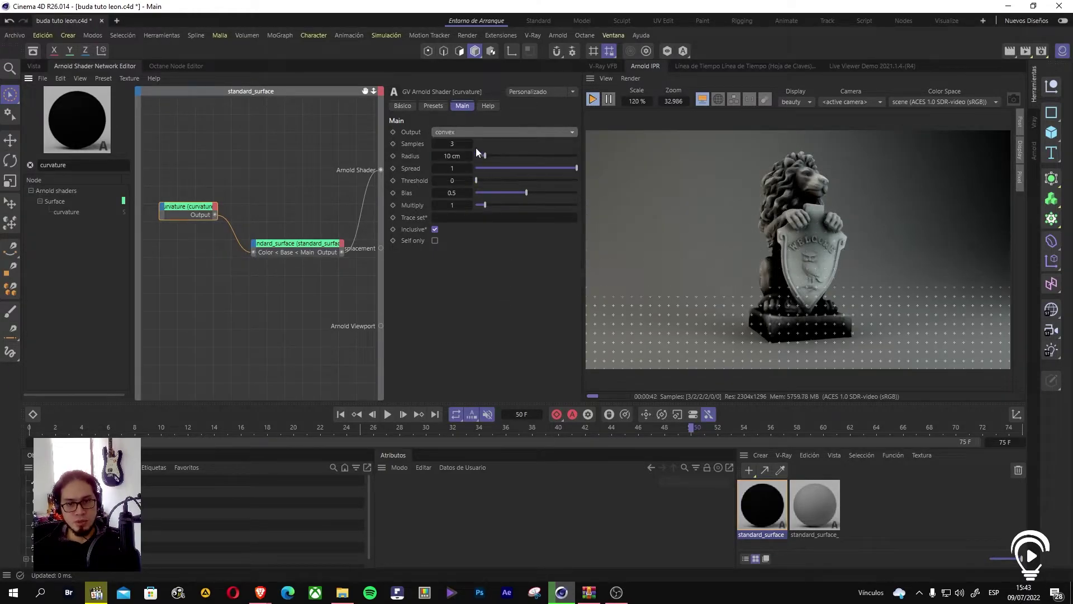
{"action": "left_click", "coordinate": [460, 132]}
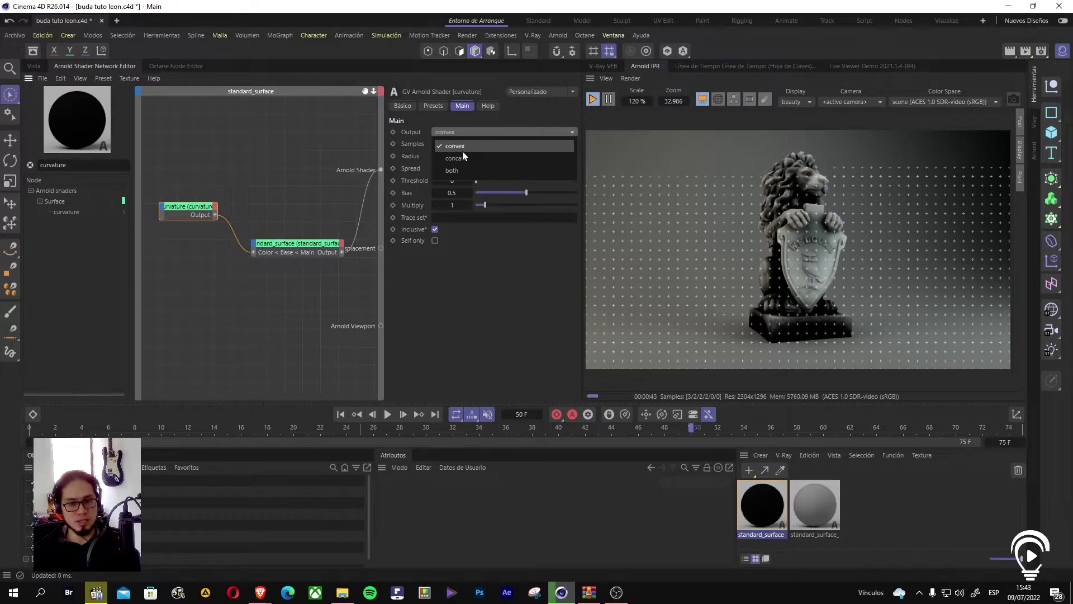
{"action": "left_click", "coordinate": [462, 158]}
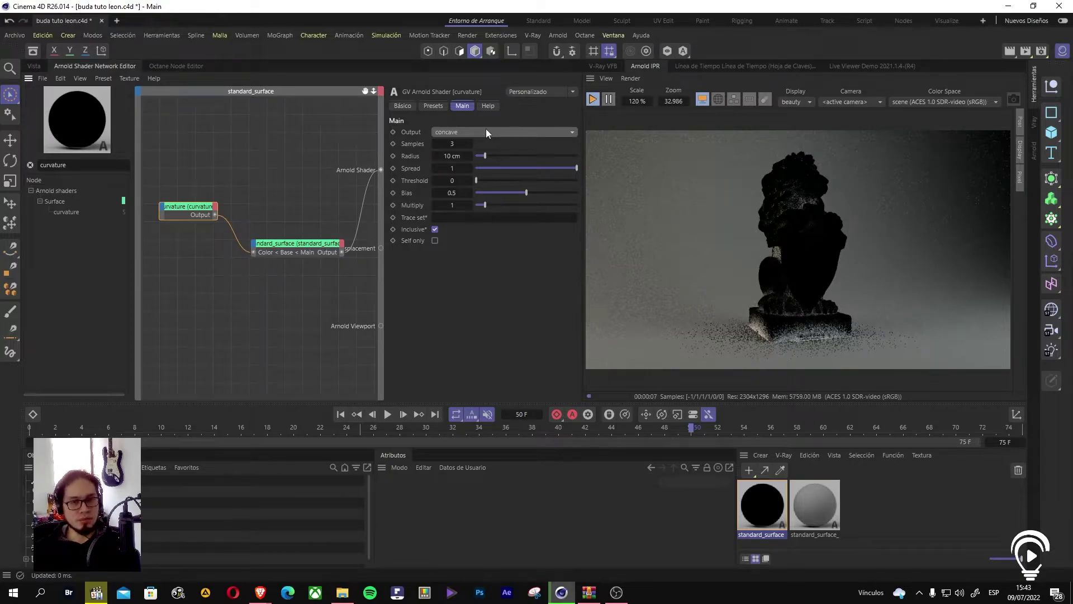
{"action": "left_click", "coordinate": [485, 131]}
{"action": "left_click", "coordinate": [485, 145]}
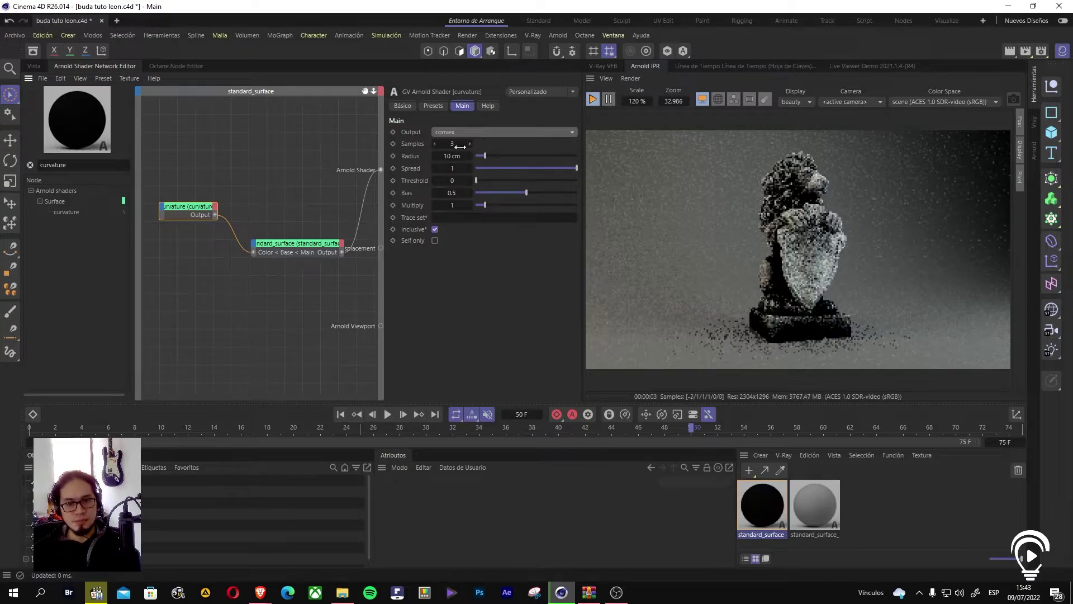
Step: Try curvature Radius values of 46.17 cm, 6.28 cm and 12.84 cm on the lion statue
{"action": "left_click_drag", "start_coordinate": [446, 138], "coordinate": [450, 138]}
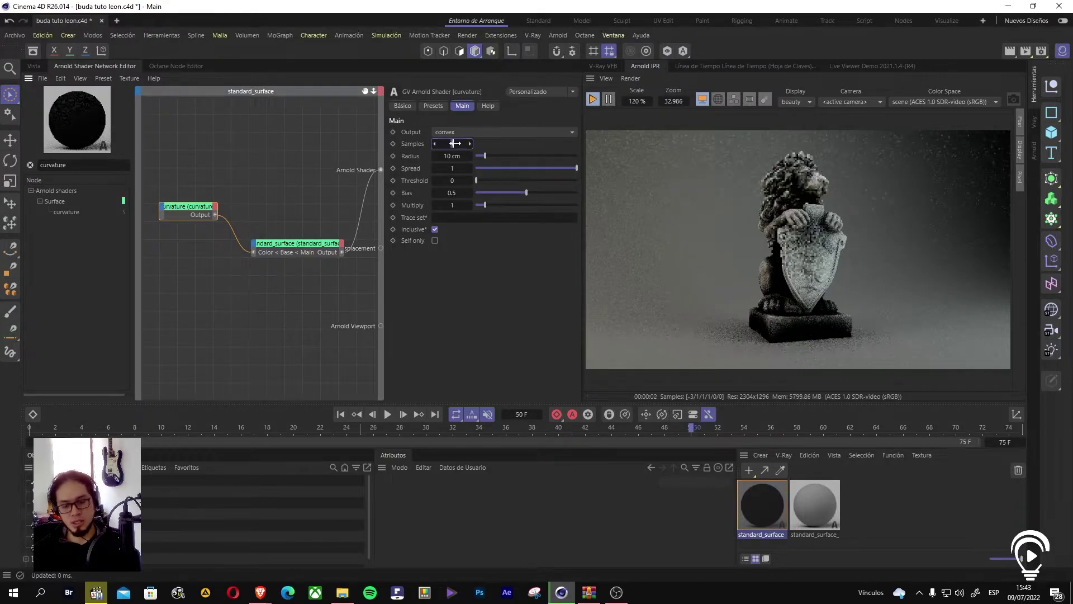
{"action": "left_click_drag", "start_coordinate": [501, 156], "coordinate": [522, 156]}
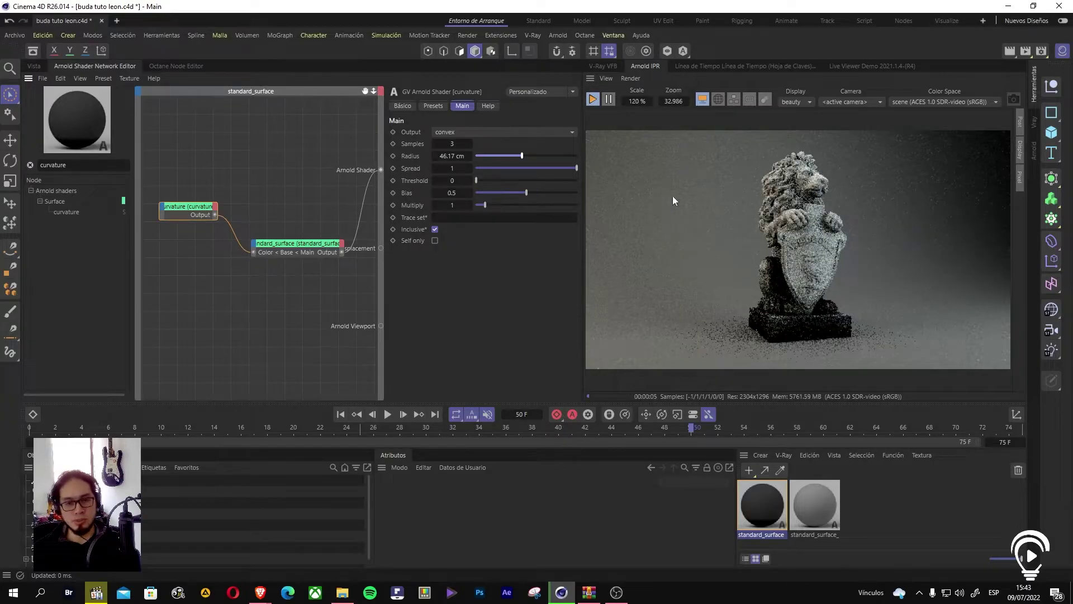
{"action": "left_click_drag", "start_coordinate": [490, 156], "coordinate": [481, 155]}
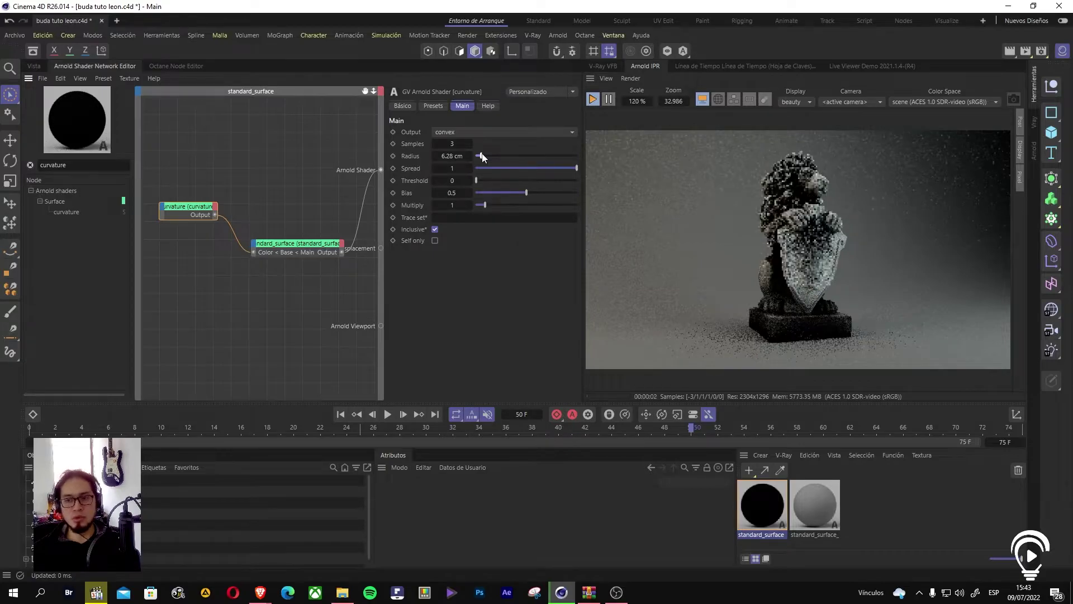
{"action": "mouse_move", "coordinate": [482, 157]}
{"action": "left_mouse_down"}
{"action": "mouse_move", "coordinate": [520, 156]}
{"action": "mouse_move", "coordinate": [489, 156]}
{"action": "left_mouse_up"}
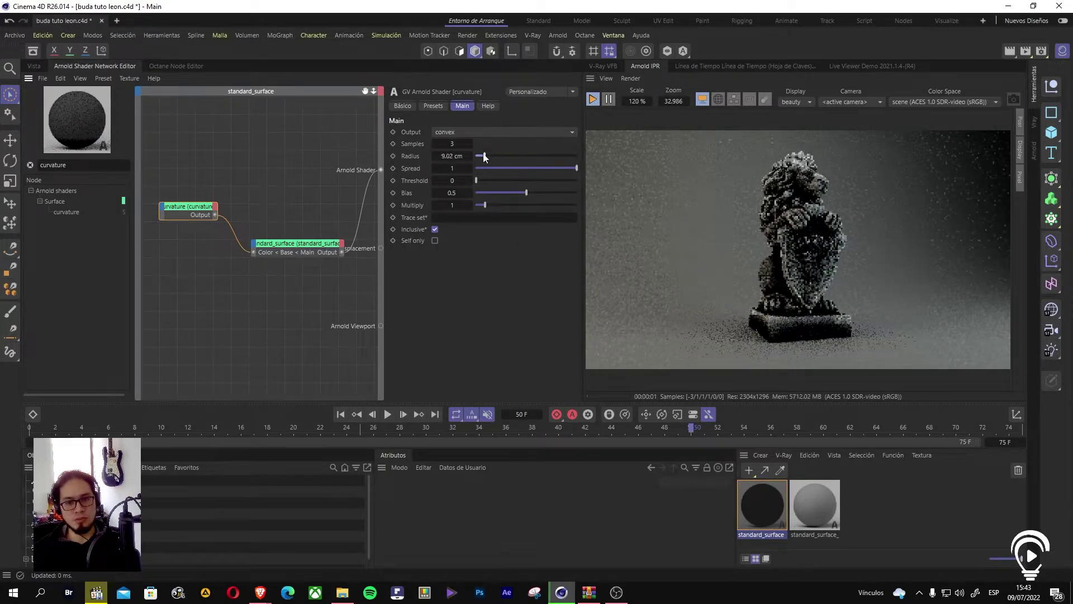
Step: Try lowering the curvature Spread gradually to 0.23 and raising its Radius to 43.99 cm
{"action": "left_click", "coordinate": [520, 168]}
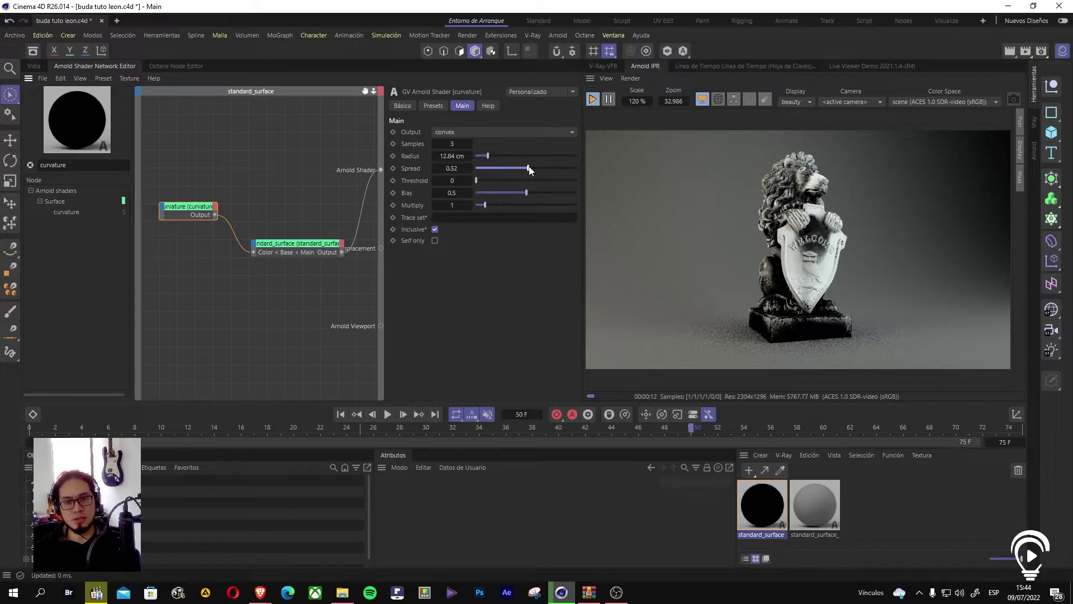
{"action": "left_click_drag", "start_coordinate": [530, 169], "coordinate": [526, 171]}
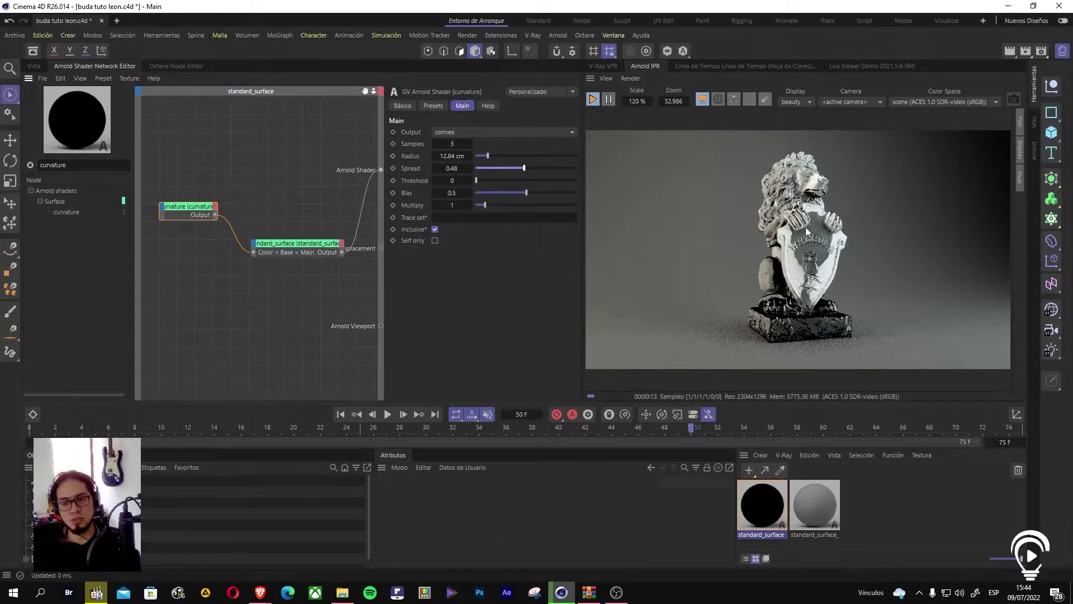
{"action": "mouse_move", "coordinate": [510, 168]}
{"action": "left_mouse_down"}
{"action": "mouse_move", "coordinate": [498, 168]}
{"action": "mouse_move", "coordinate": [520, 156]}
{"action": "left_mouse_up"}
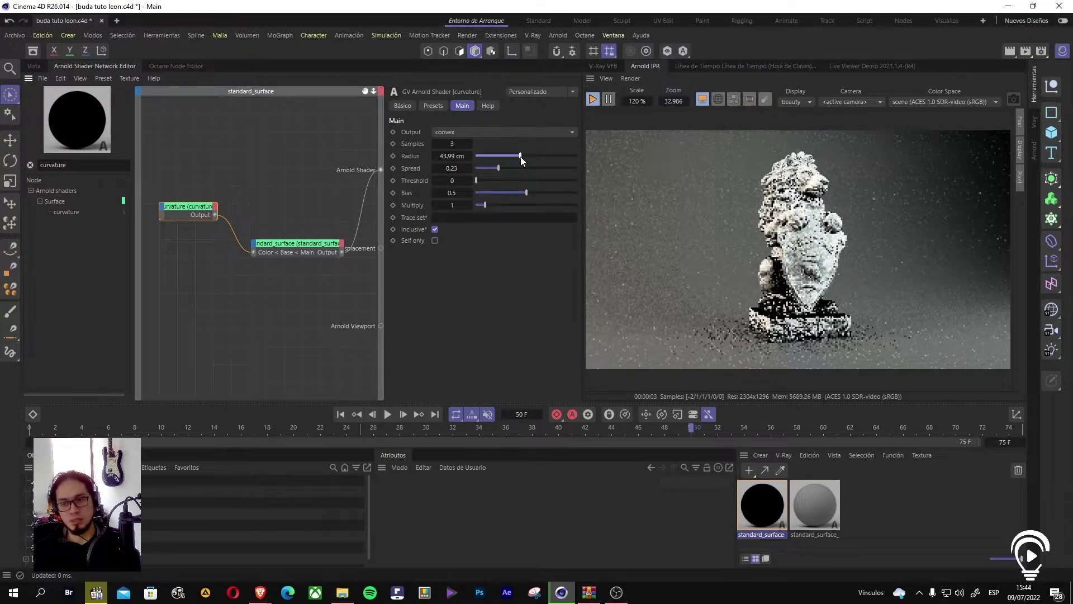
Step: Try a curvature Radius of 23.77 cm and a Bias of 0.6
{"action": "left_click_drag", "start_coordinate": [512, 155], "coordinate": [500, 156]}
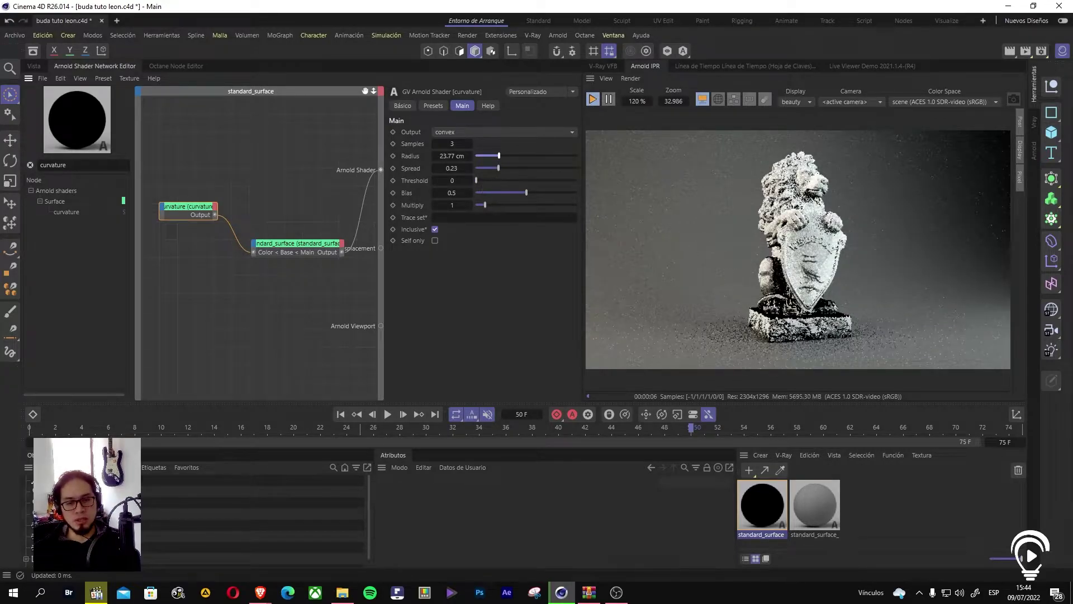
{"action": "left_click", "coordinate": [536, 193]}
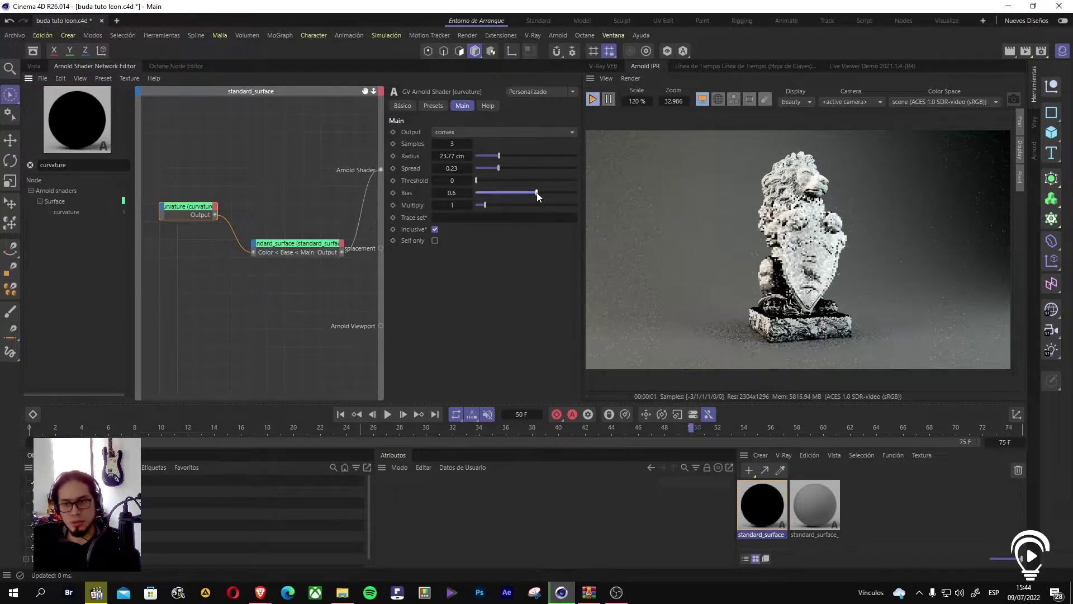
{"action": "left_click_drag", "start_coordinate": [535, 193], "coordinate": [525, 193]}
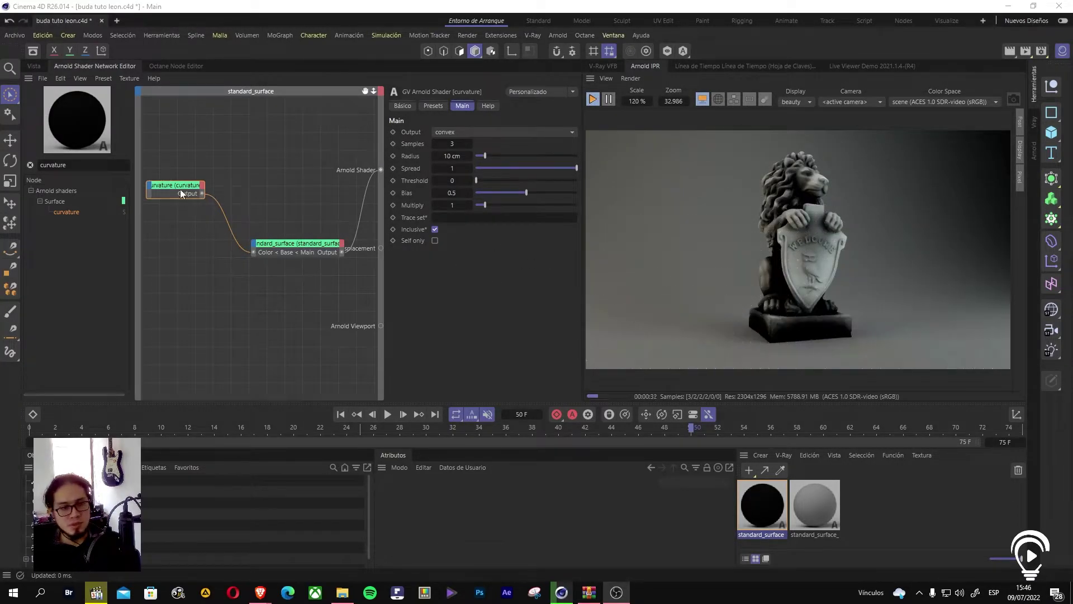
Step: Search the shader nodes for "oc" and add an ambient_occlusion node below the curvature node in the network
{"action": "left_click_drag", "start_coordinate": [181, 193], "coordinate": [175, 189]}
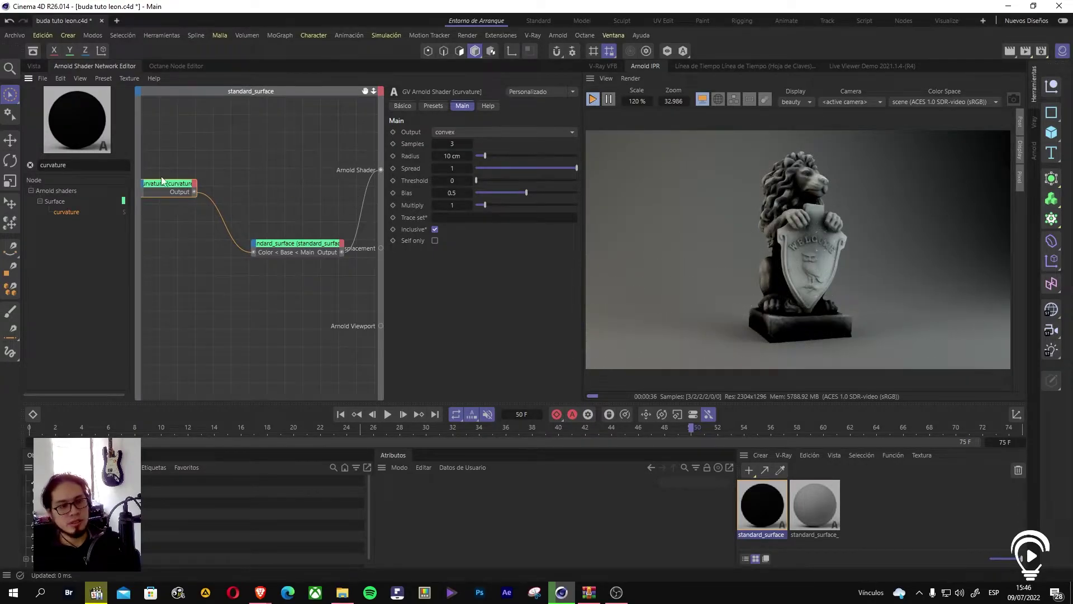
{"action": "left_click_drag", "start_coordinate": [164, 184], "coordinate": [168, 197]}
{"action": "left_click_drag", "start_coordinate": [74, 166], "coordinate": [40, 165]}
{"action": "key", "text": "BackSpace"}
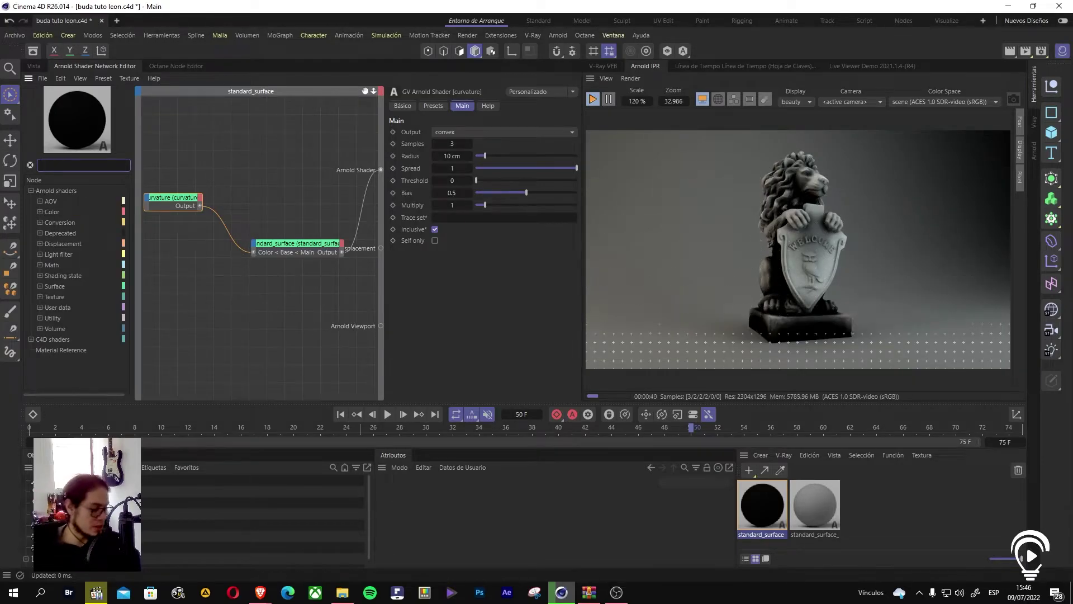
{"action": "type", "text": "oc"}
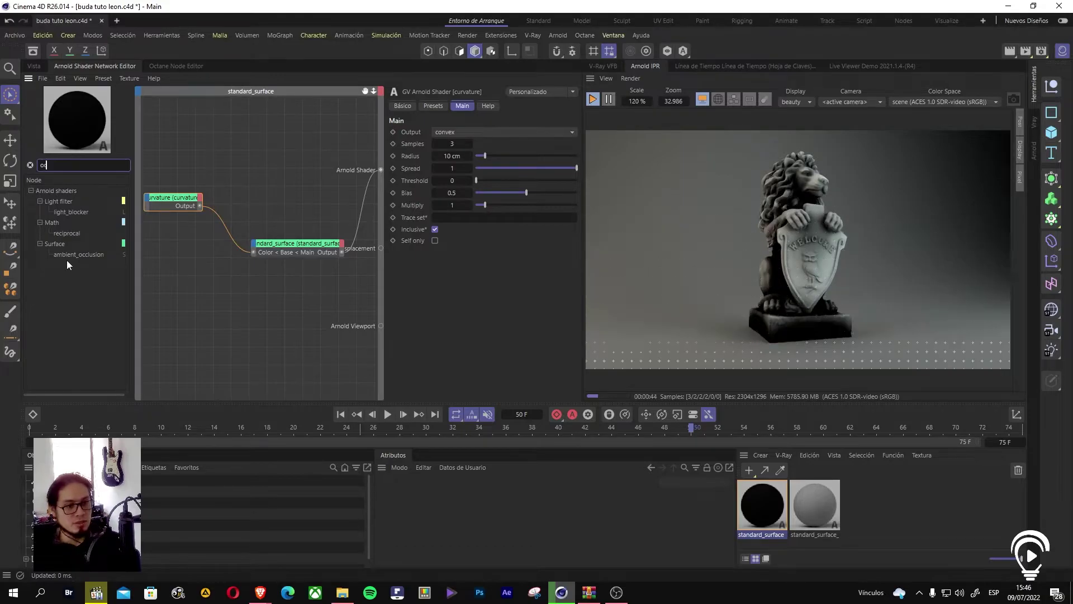
{"action": "left_click_drag", "start_coordinate": [72, 254], "coordinate": [167, 271]}
Step: Move the curvature node higher and replace its link to the standard_surface base Color with the ambient_occlusion output
{"action": "left_click", "coordinate": [189, 199]}
{"action": "left_click_drag", "start_coordinate": [180, 202], "coordinate": [191, 193]}
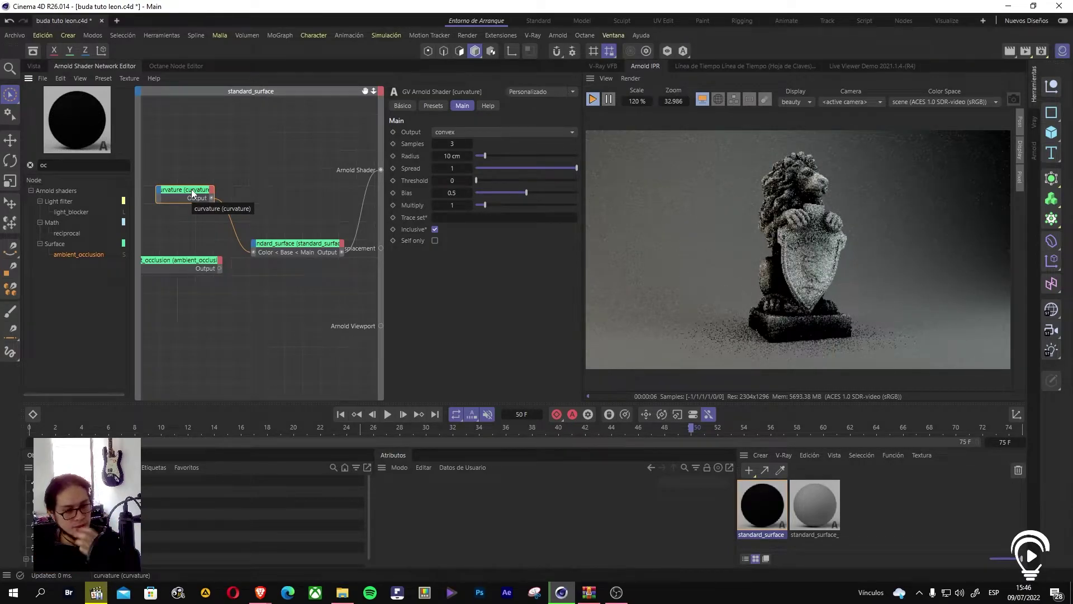
{"action": "left_click_drag", "start_coordinate": [191, 190], "coordinate": [190, 167]}
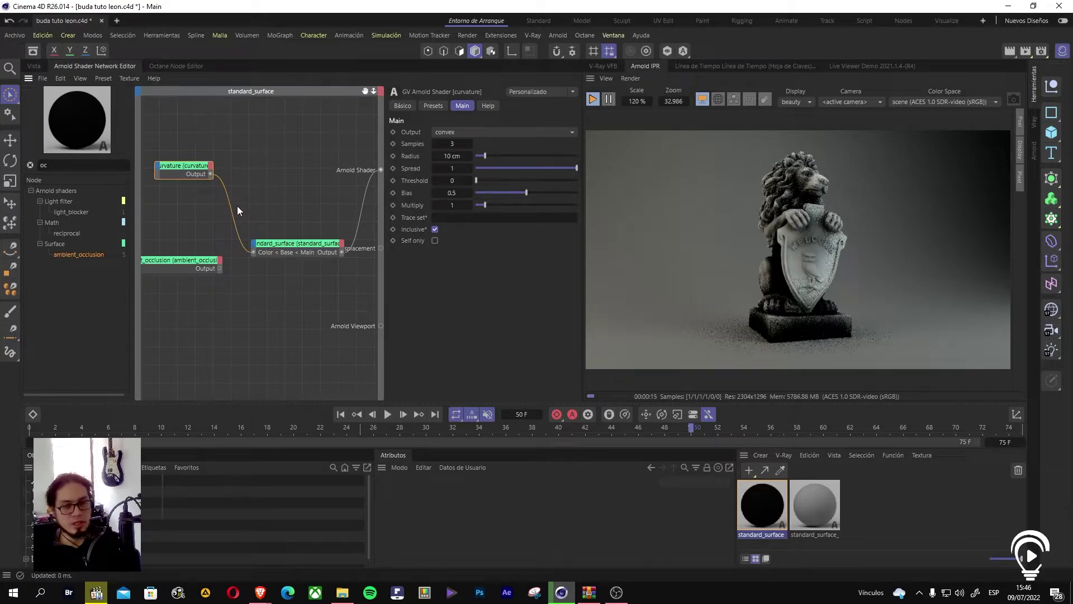
{"action": "mouse_move", "coordinate": [254, 252]}
{"action": "left_mouse_down"}
{"action": "mouse_move", "coordinate": [233, 225]}
{"action": "mouse_move", "coordinate": [226, 252]}
{"action": "mouse_move", "coordinate": [254, 245]}
{"action": "left_mouse_up"}
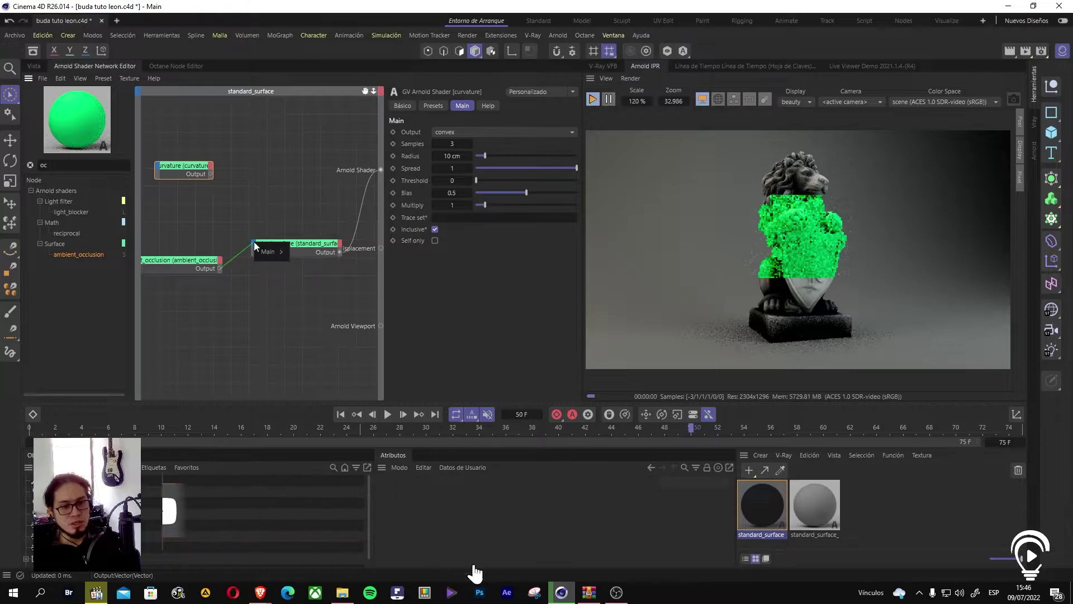
{"action": "left_click", "coordinate": [360, 261]}
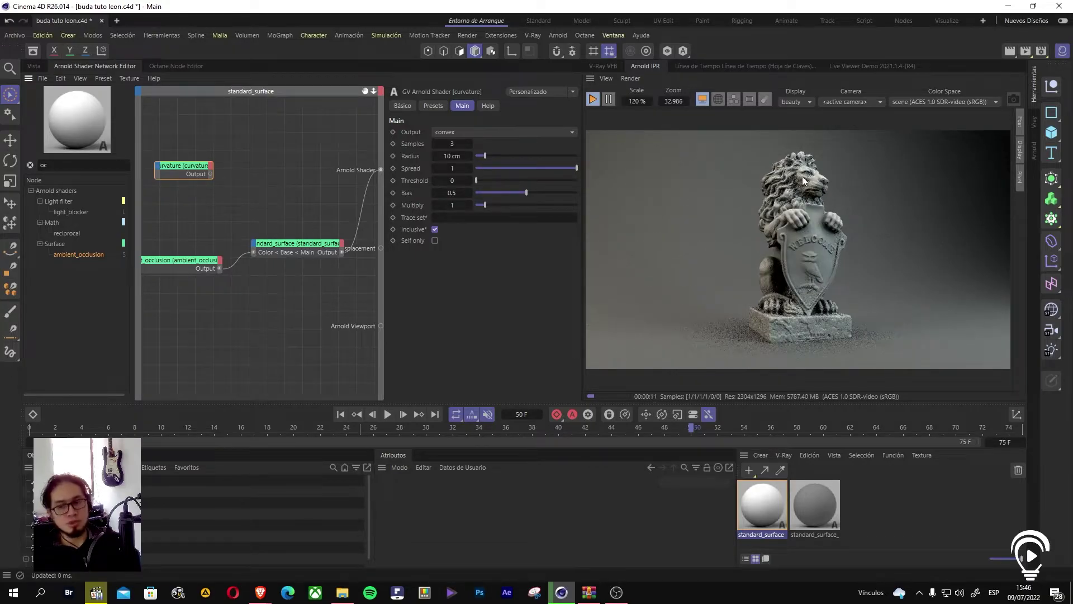
Step: Orbit and zoom in on the lion statue in the perspective view to examine its ambient occlusion shading
{"action": "left_click", "coordinate": [30, 55]}
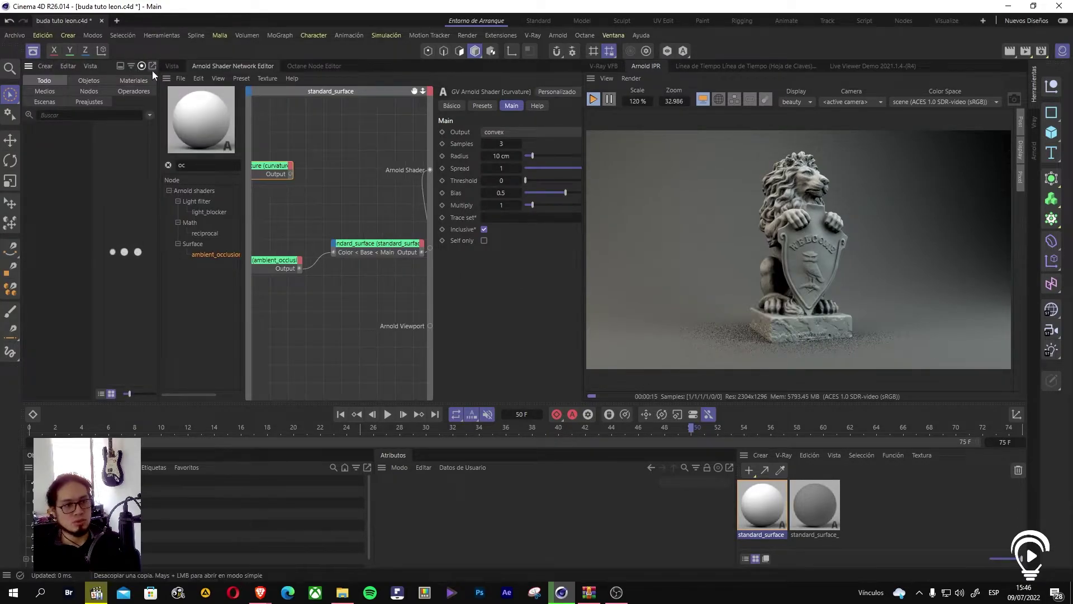
{"action": "left_click", "coordinate": [171, 66]}
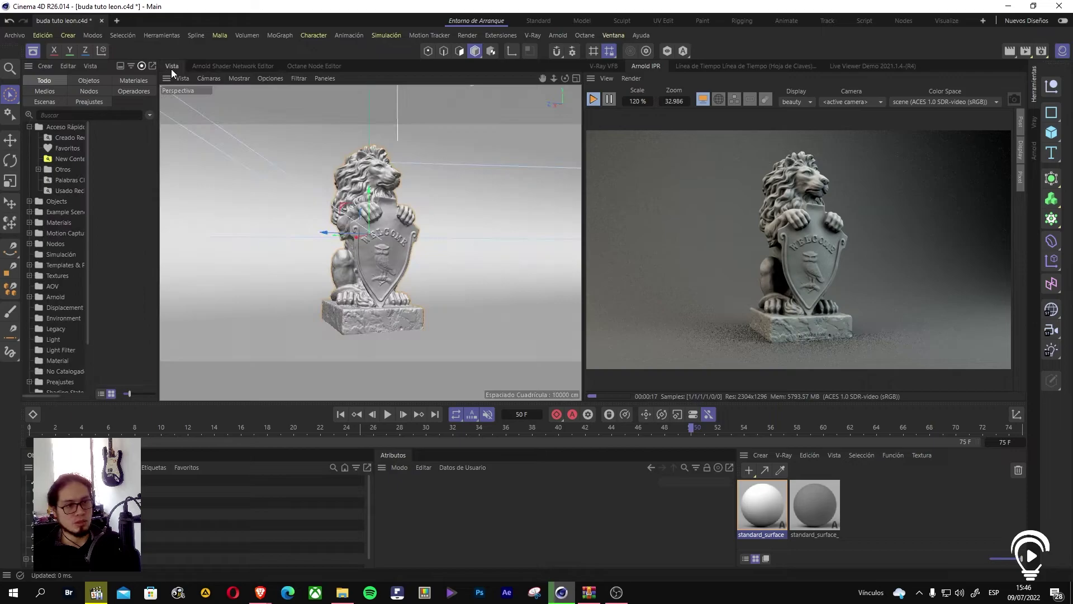
{"action": "left_click", "coordinate": [33, 51]}
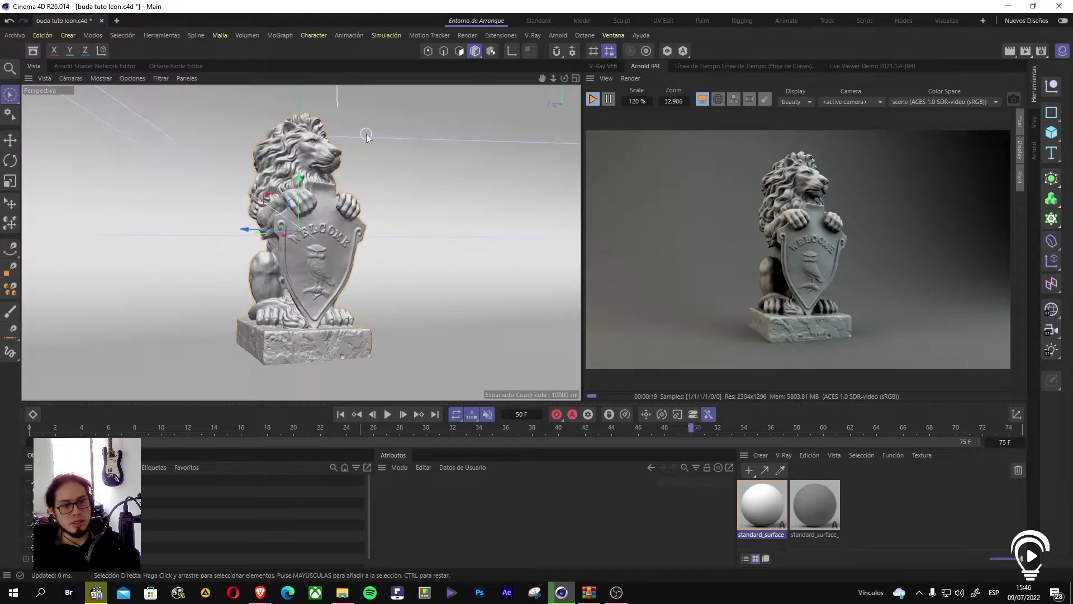
{"action": "left_click_drag", "start_coordinate": [286, 221], "coordinate": [312, 221], "text": "alt"}
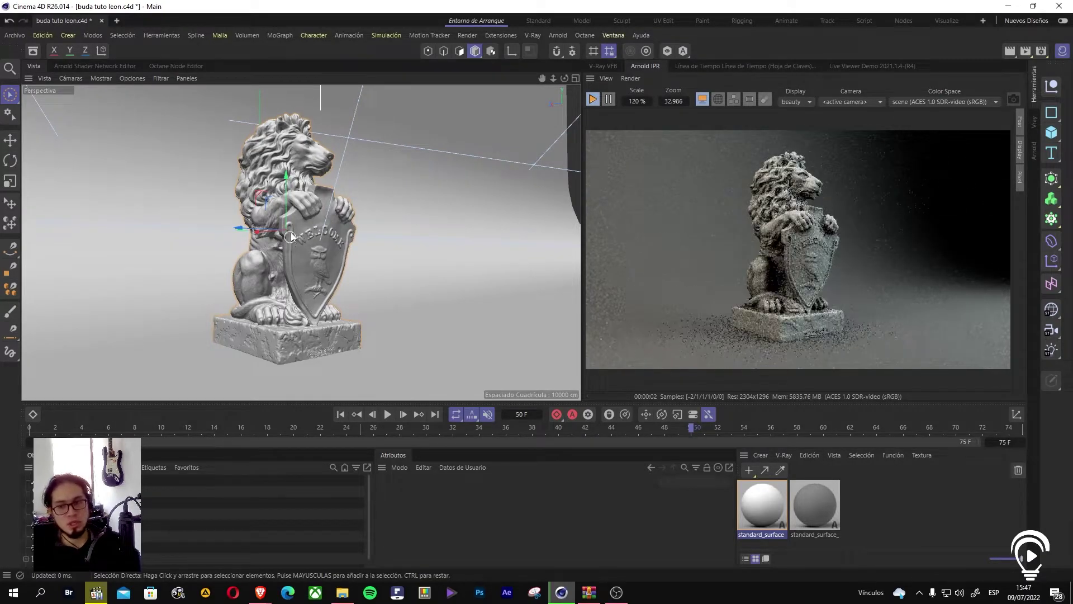
{"action": "scroll", "coordinate": [286, 239], "scroll_direction": "up", "scroll_amount": 2}
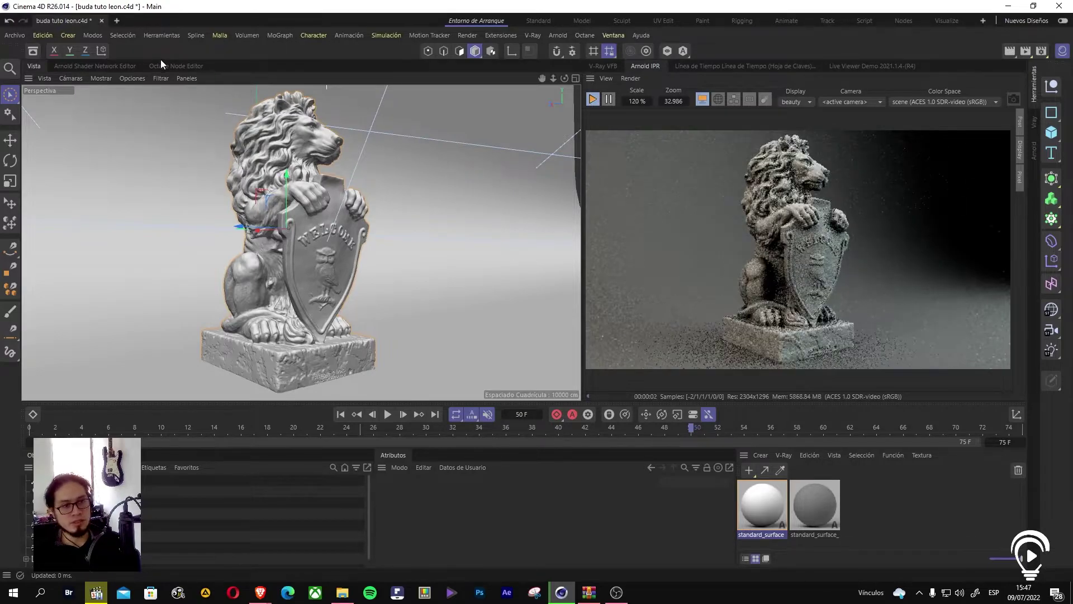
Step: Select the ambient_occlusion node in the shader network and orbit the perspective view slightly around the lion statue
{"action": "left_click", "coordinate": [127, 63]}
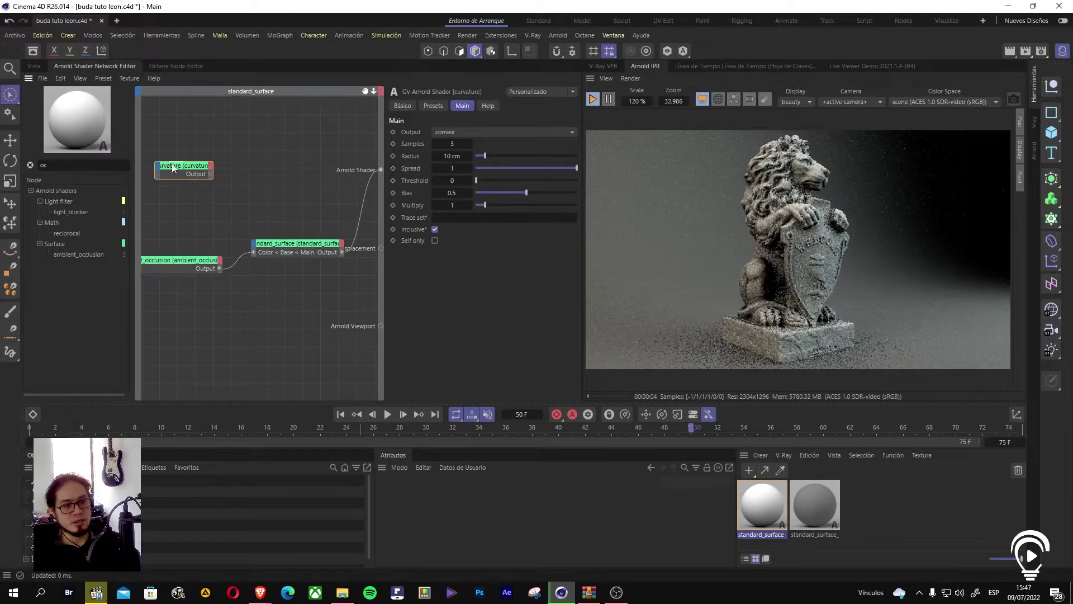
{"action": "left_click", "coordinate": [191, 260]}
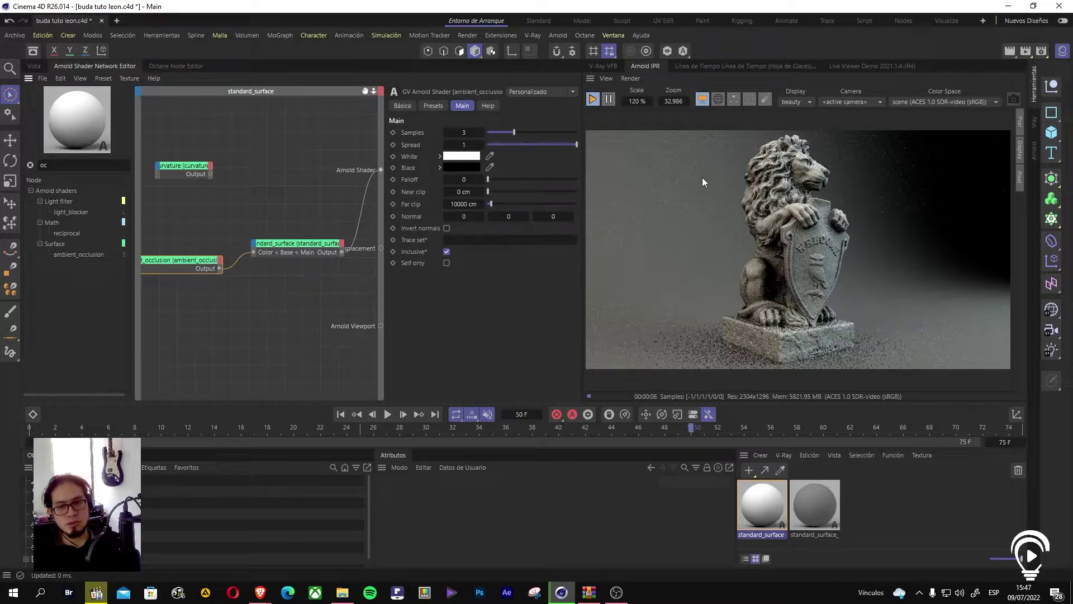
{"action": "left_click", "coordinate": [33, 65]}
{"action": "left_click_drag", "start_coordinate": [290, 234], "coordinate": [287, 235], "text": "alt"}
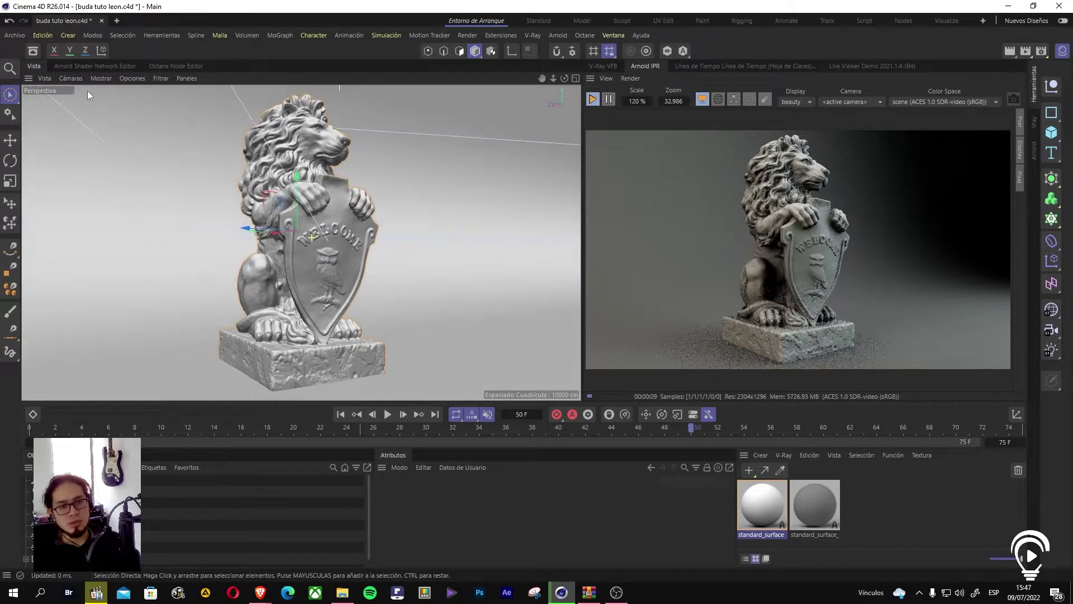
Step: Try 6 Samples on the ambient_occlusion node, restore 3, and set its Falloff to 7
{"action": "left_click", "coordinate": [132, 66]}
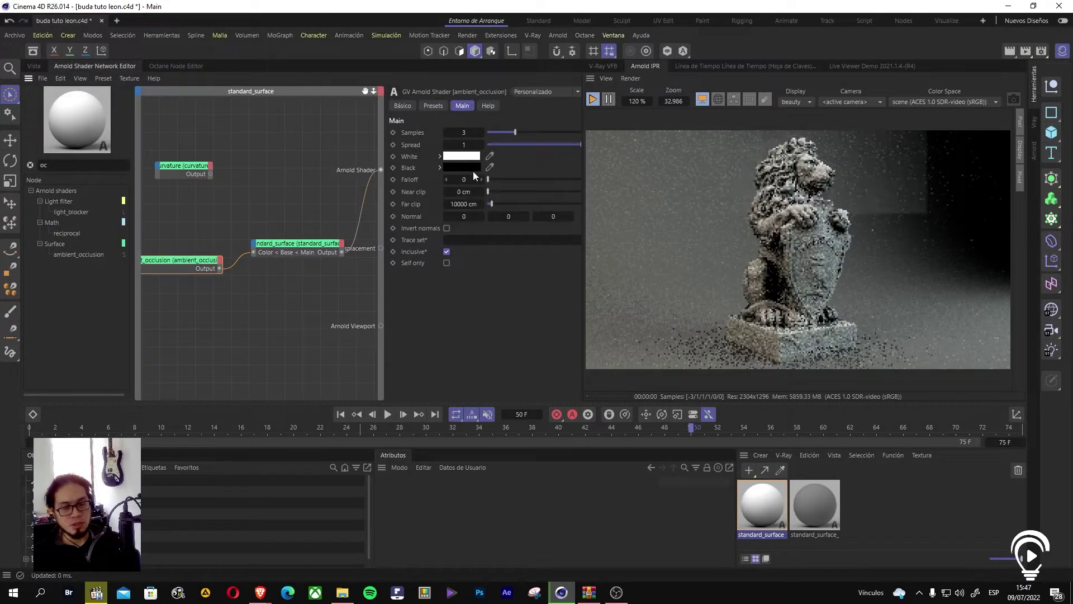
{"action": "left_click", "coordinate": [544, 133]}
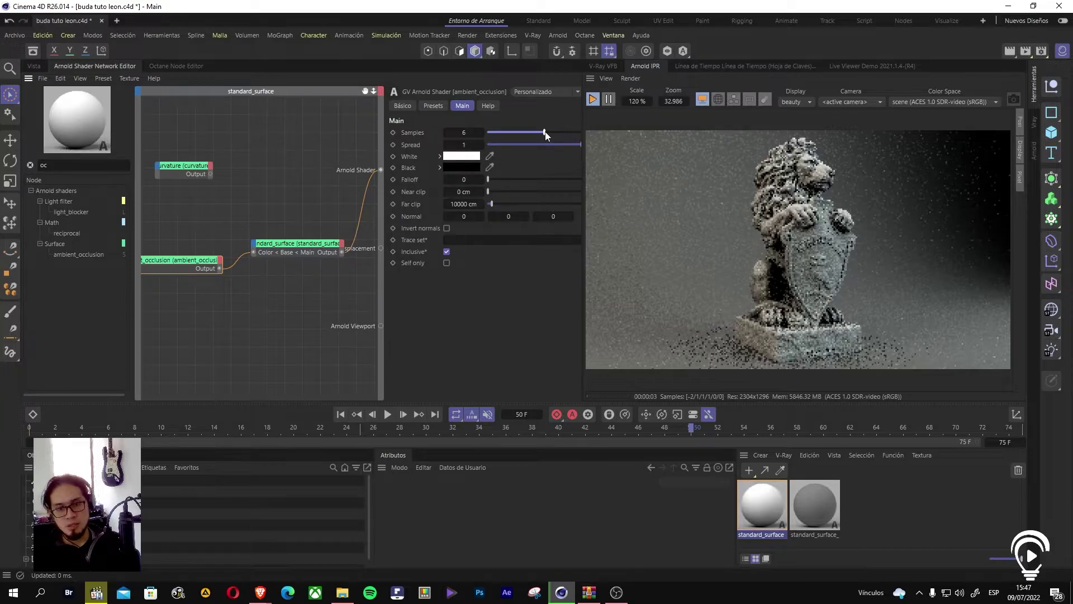
{"action": "double_click", "coordinate": [464, 132]}
{"action": "type", "text": "3"}
{"action": "key", "text": "Return"}
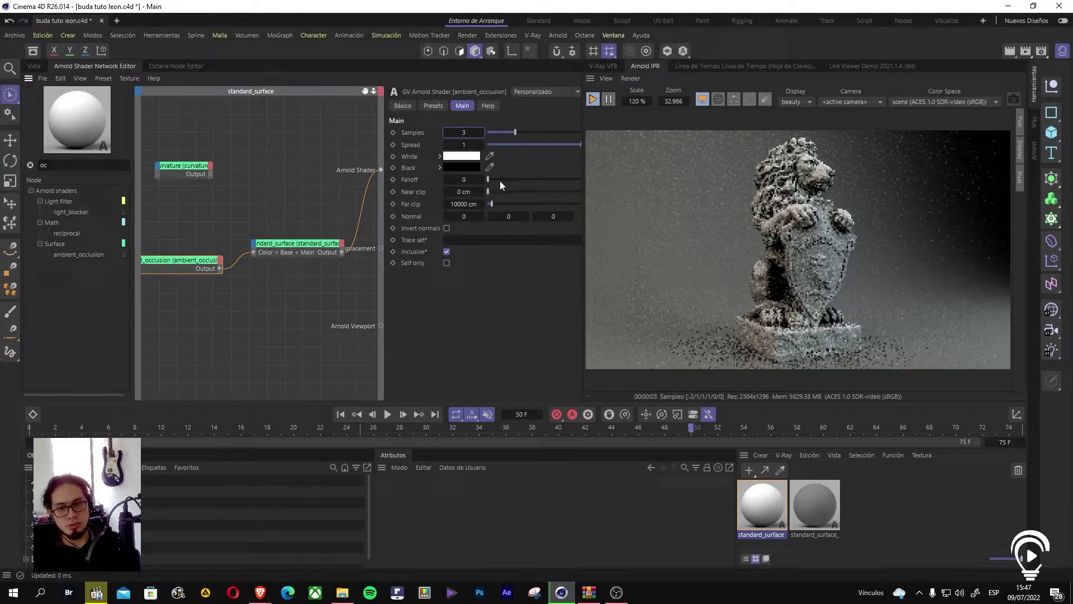
{"action": "left_click_drag", "start_coordinate": [500, 180], "coordinate": [520, 180]}
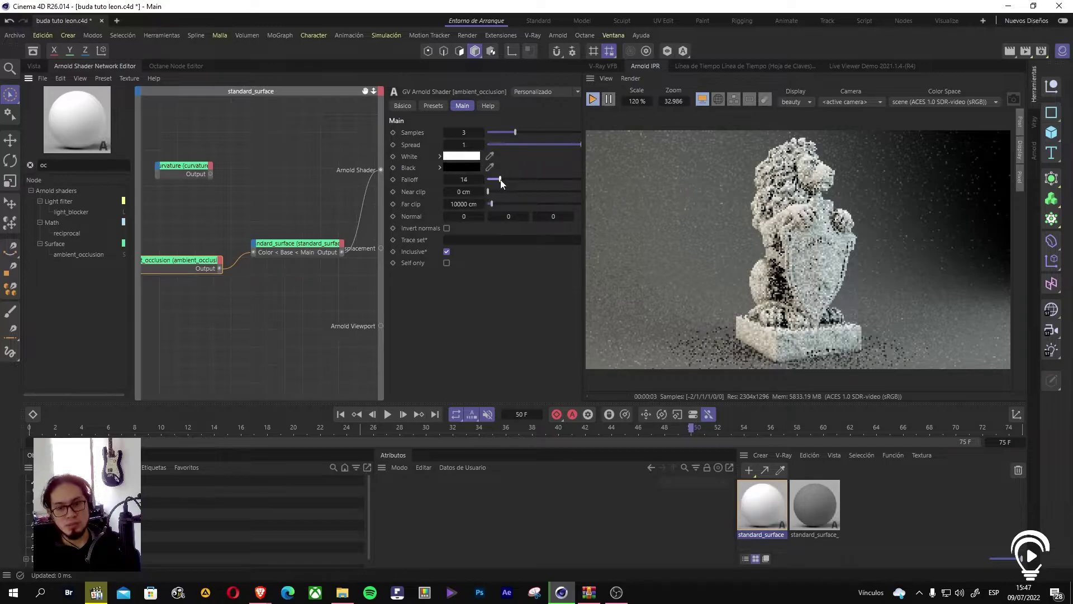
{"action": "left_click_drag", "start_coordinate": [501, 180], "coordinate": [494, 179]}
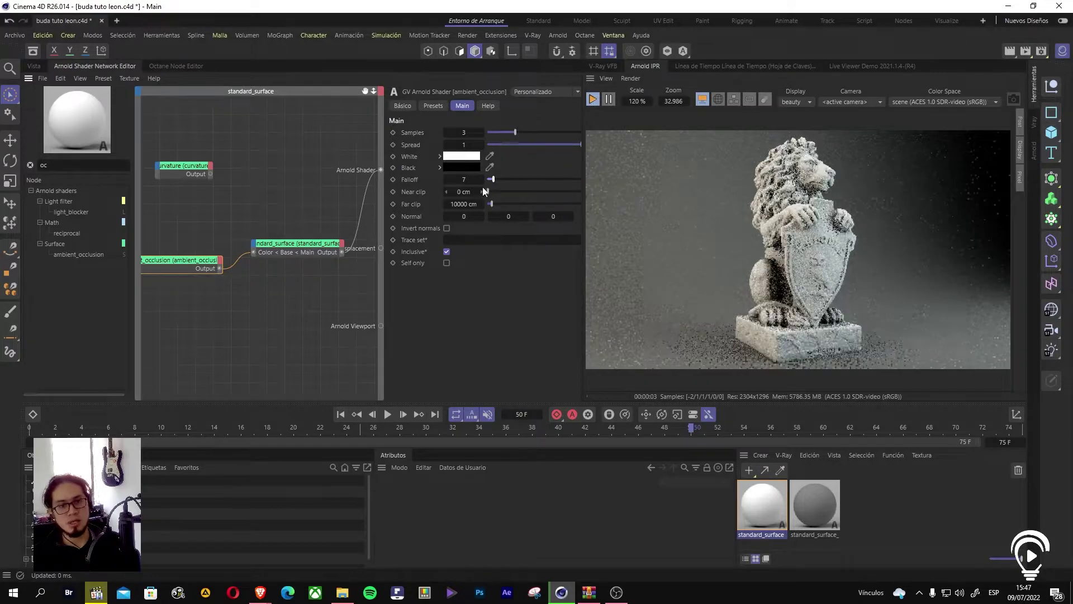
Step: Try a bright green (R 0, G 255, B 156) as the ambient_occlusion Black color and restore it to black
{"action": "left_click", "coordinate": [463, 169]}
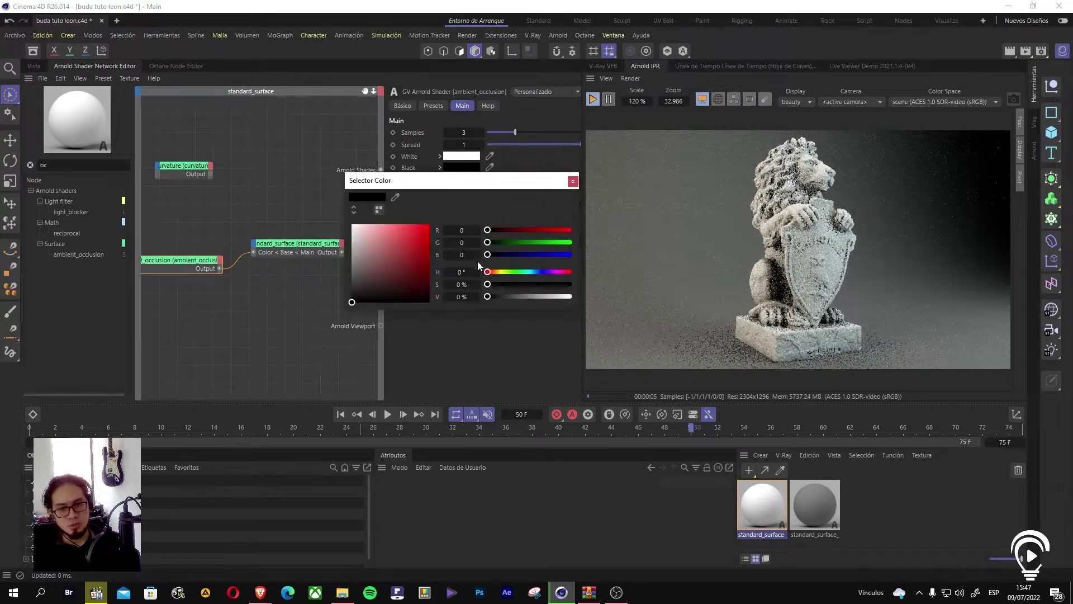
{"action": "left_click", "coordinate": [528, 256]}
{"action": "left_click", "coordinate": [554, 243]}
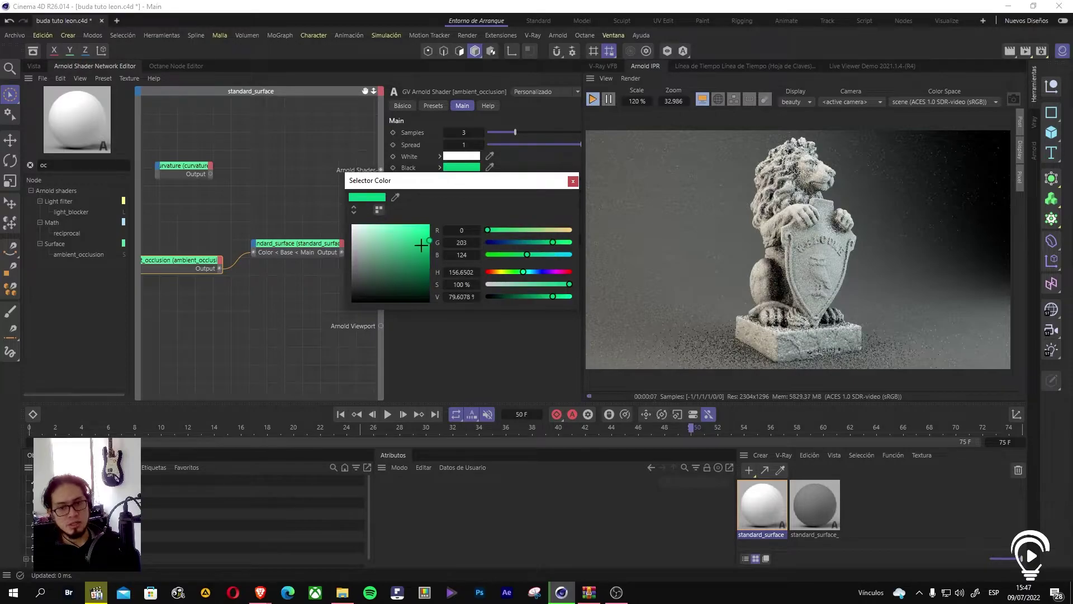
{"action": "left_click", "coordinate": [421, 246]}
{"action": "left_click", "coordinate": [428, 226]}
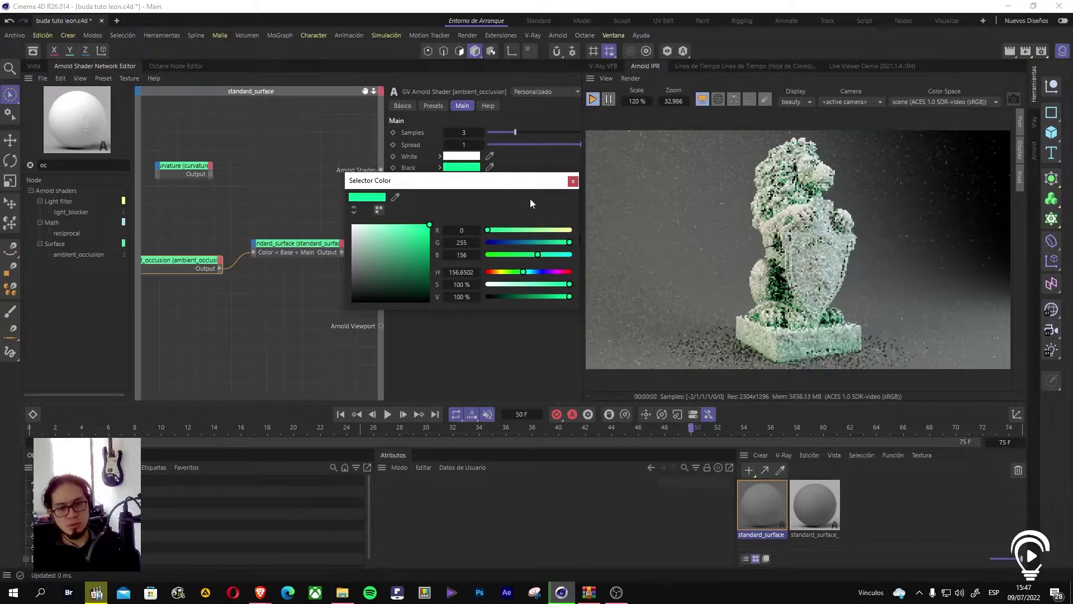
{"action": "left_click", "coordinate": [576, 185]}
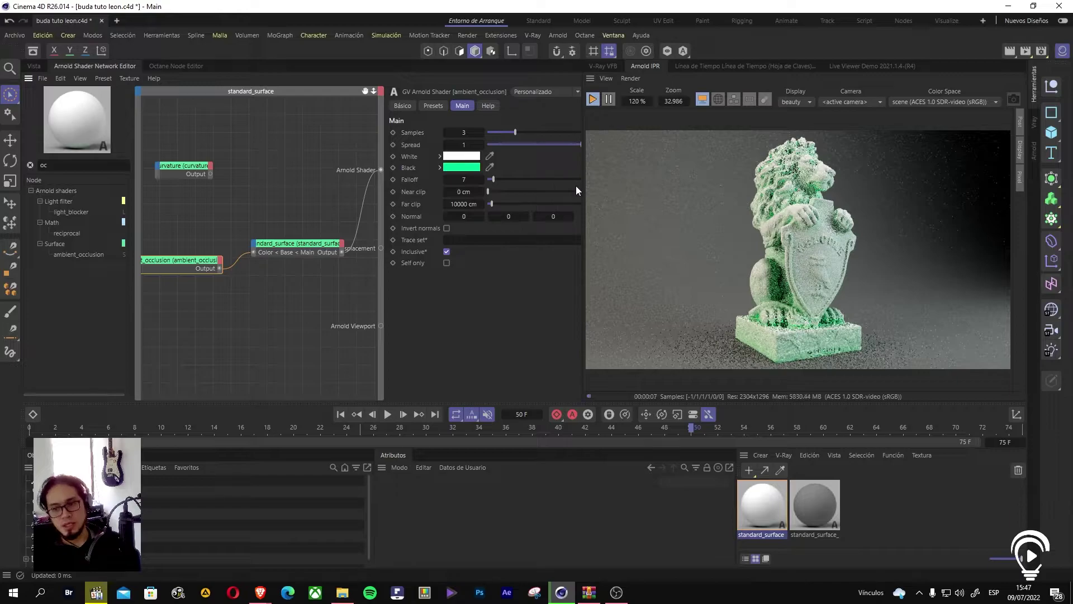
{"action": "left_click", "coordinate": [462, 167]}
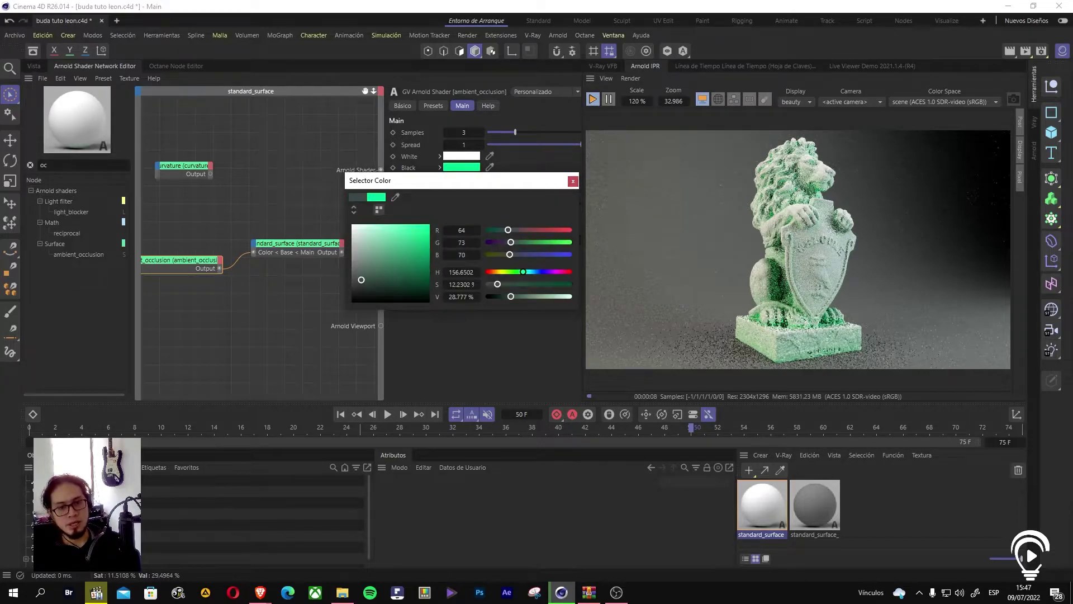
{"action": "left_click", "coordinate": [573, 181]}
Step: Disconnect the ambient_occlusion node from standard_surface, align it beneath the curvature node, and select the curvature node
{"action": "left_click_drag", "start_coordinate": [192, 261], "coordinate": [177, 204]}
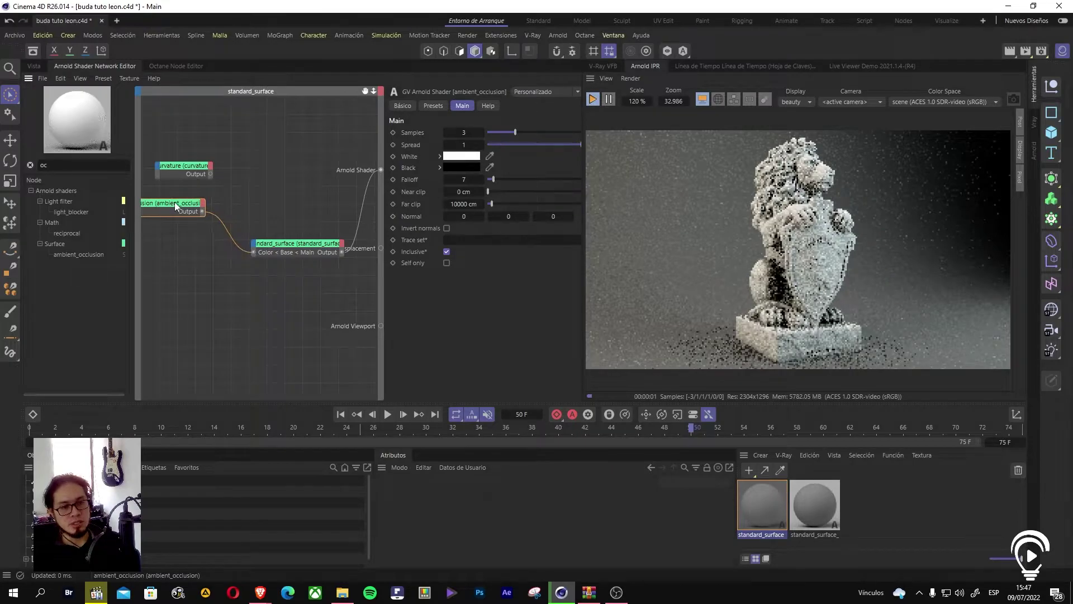
{"action": "left_click", "coordinate": [229, 231]}
{"action": "left_click_drag", "start_coordinate": [183, 205], "coordinate": [189, 202]}
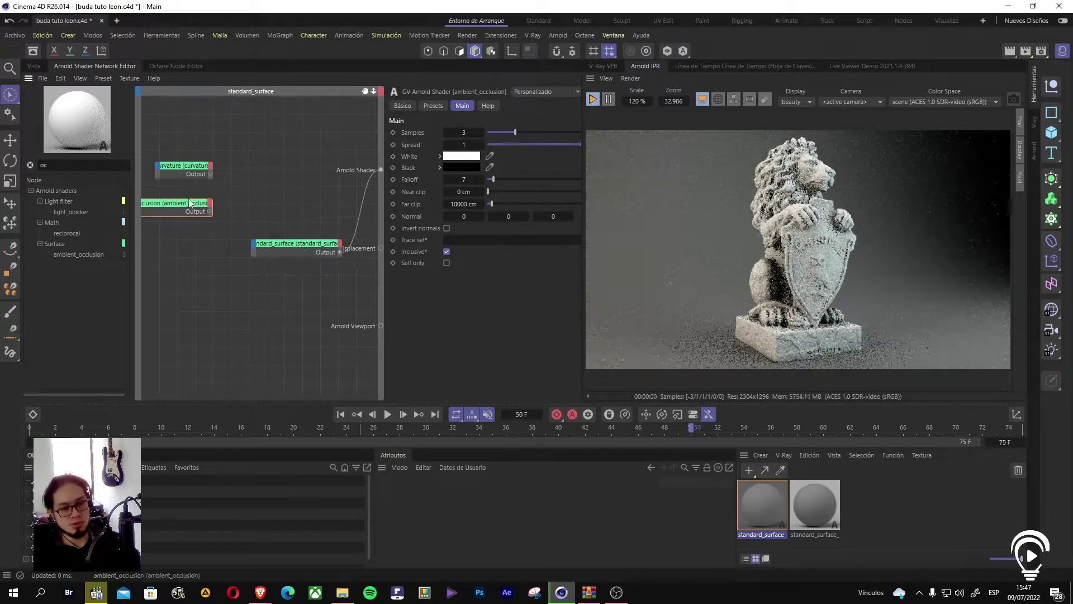
{"action": "left_click", "coordinate": [189, 169]}
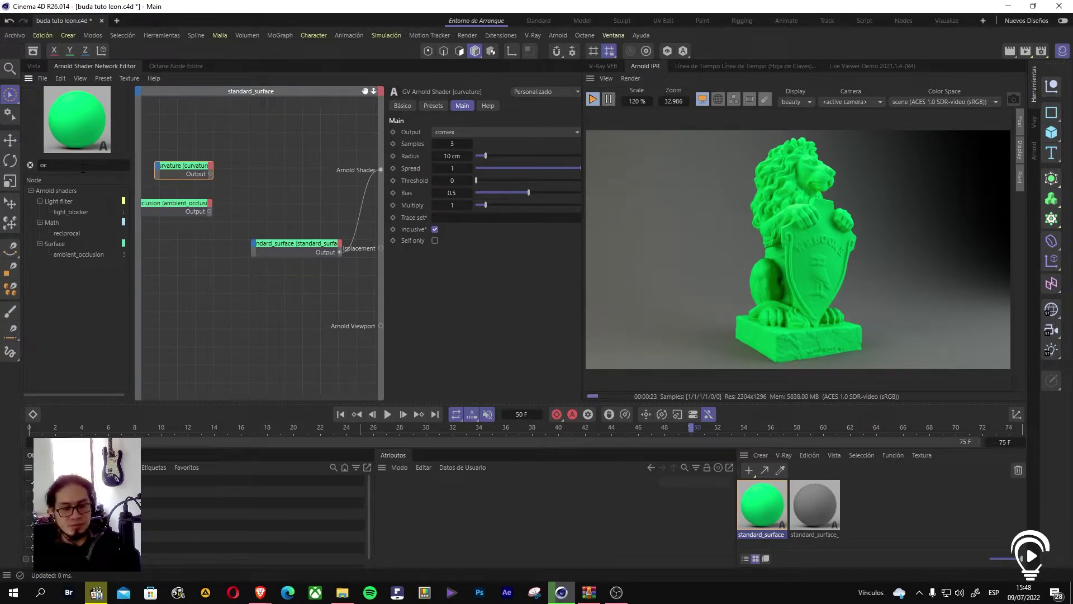
Step: Search the shader nodes for "ram" and add a ramp_float node below the ambient_occlusion node
{"action": "left_click", "coordinate": [105, 166]}
{"action": "key", "text": "BackSpace"}
{"action": "key", "text": "BackSpace"}
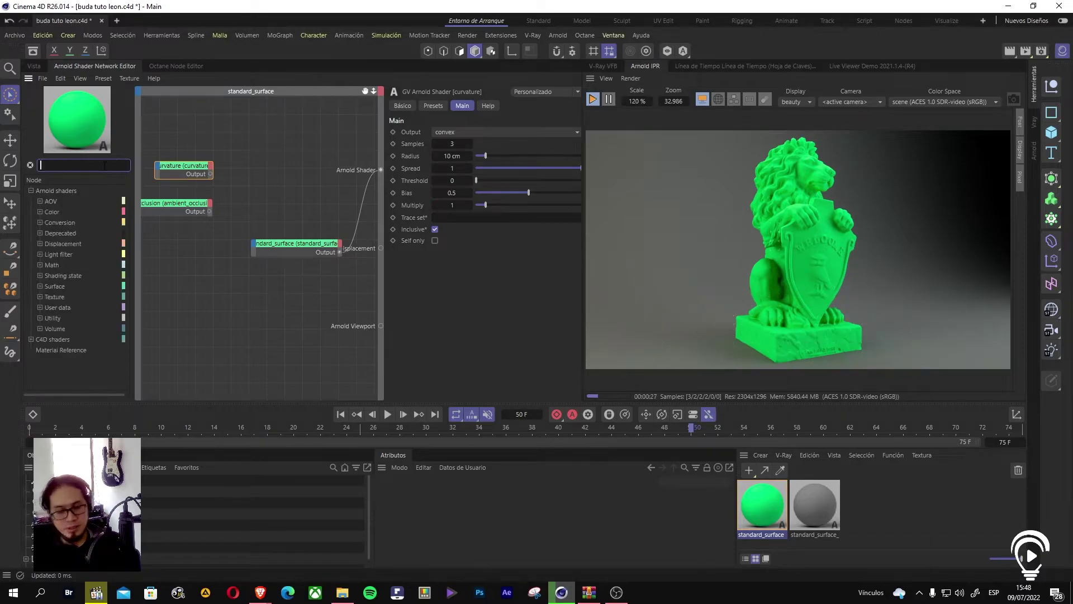
{"action": "type", "text": "ran"}
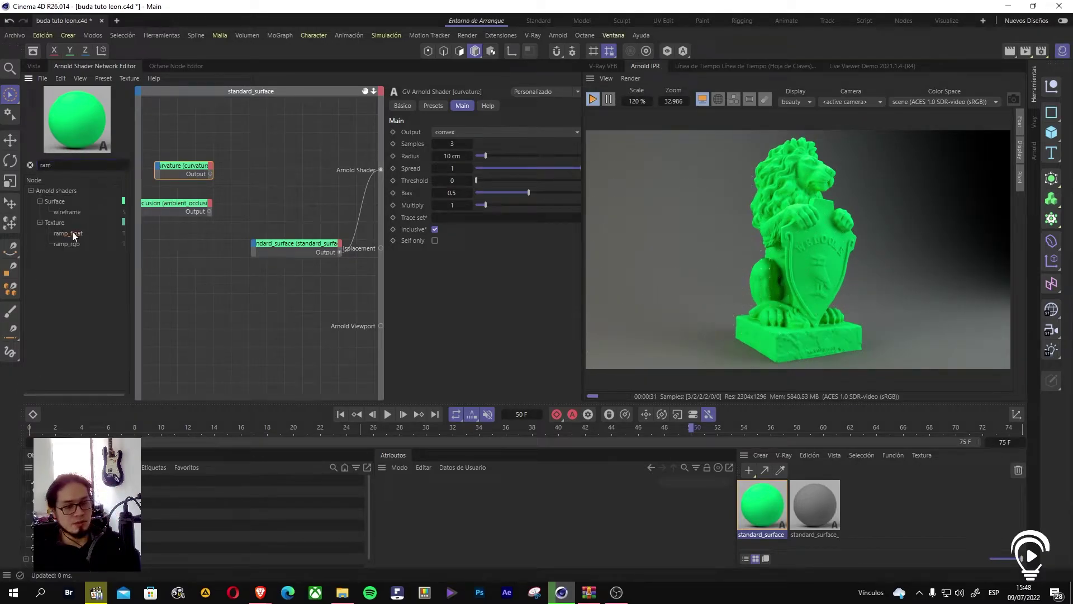
{"action": "left_click_drag", "start_coordinate": [72, 234], "coordinate": [181, 267]}
Step: Refine the node search to "ramp" and add a ramp_rgb node below the ramp_float node
{"action": "left_click", "coordinate": [65, 245]}
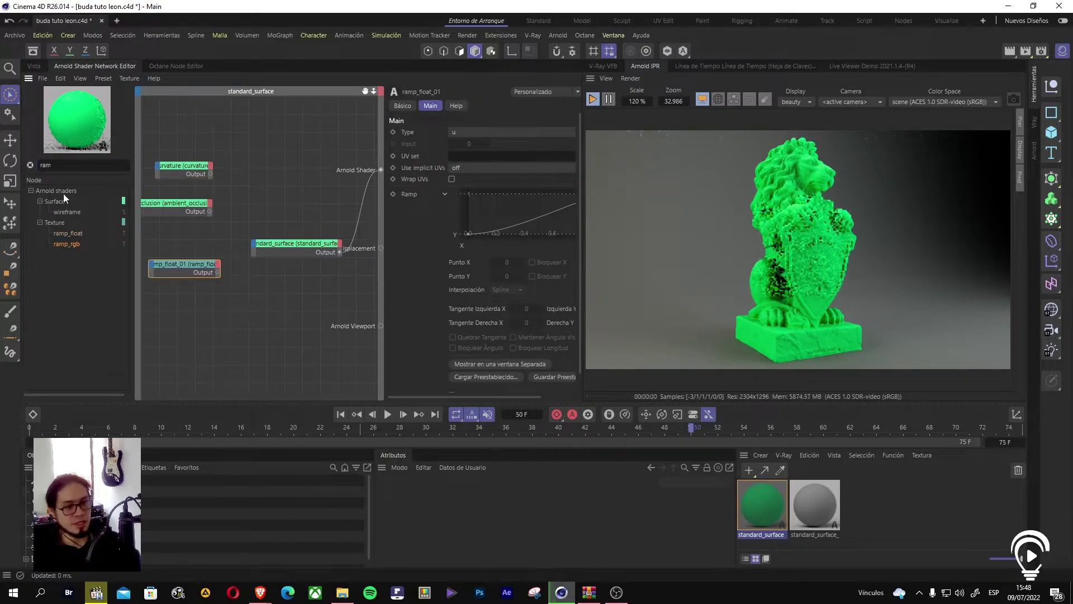
{"action": "left_click", "coordinate": [72, 167]}
{"action": "type", "text": "p"}
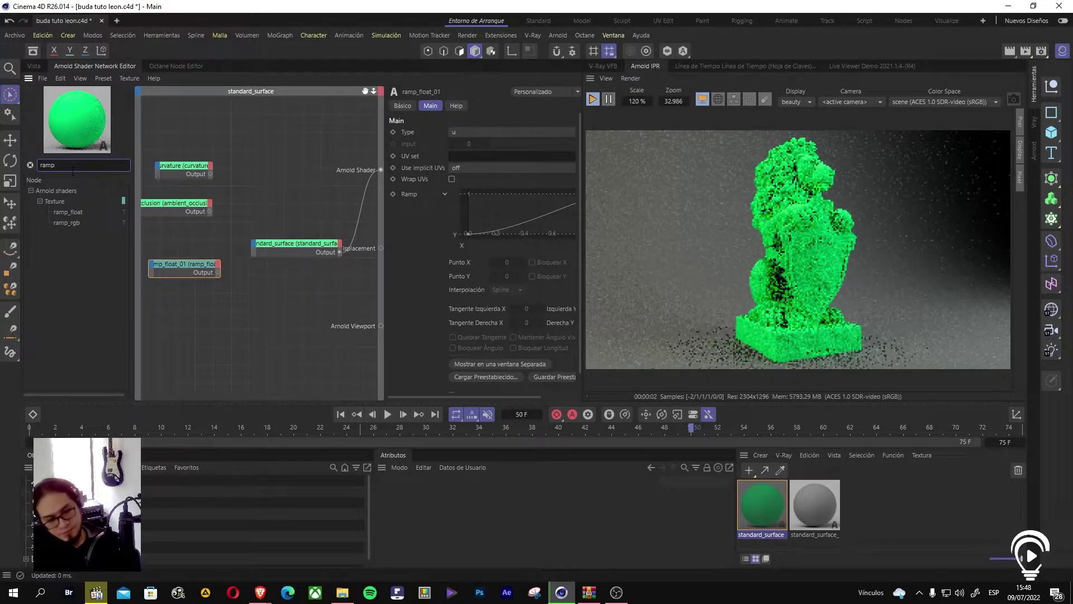
{"action": "left_click_drag", "start_coordinate": [62, 223], "coordinate": [182, 311]}
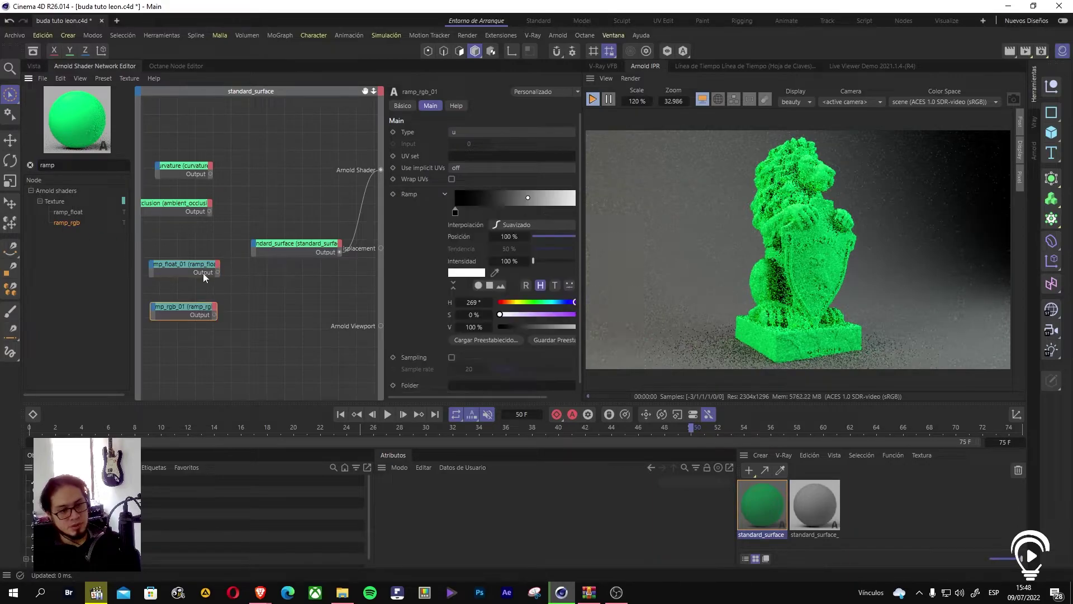
Step: Compare the settings of the ramp_float and ramp_rgb nodes, nudging ramp_float slightly higher
{"action": "left_click", "coordinate": [192, 263]}
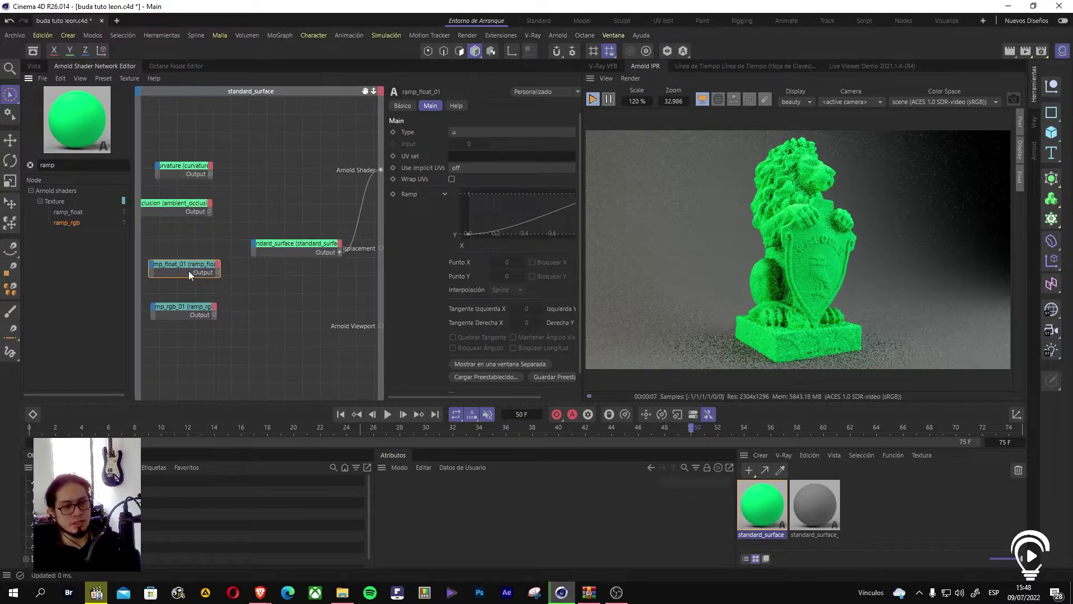
{"action": "left_click_drag", "start_coordinate": [197, 259], "coordinate": [193, 255]}
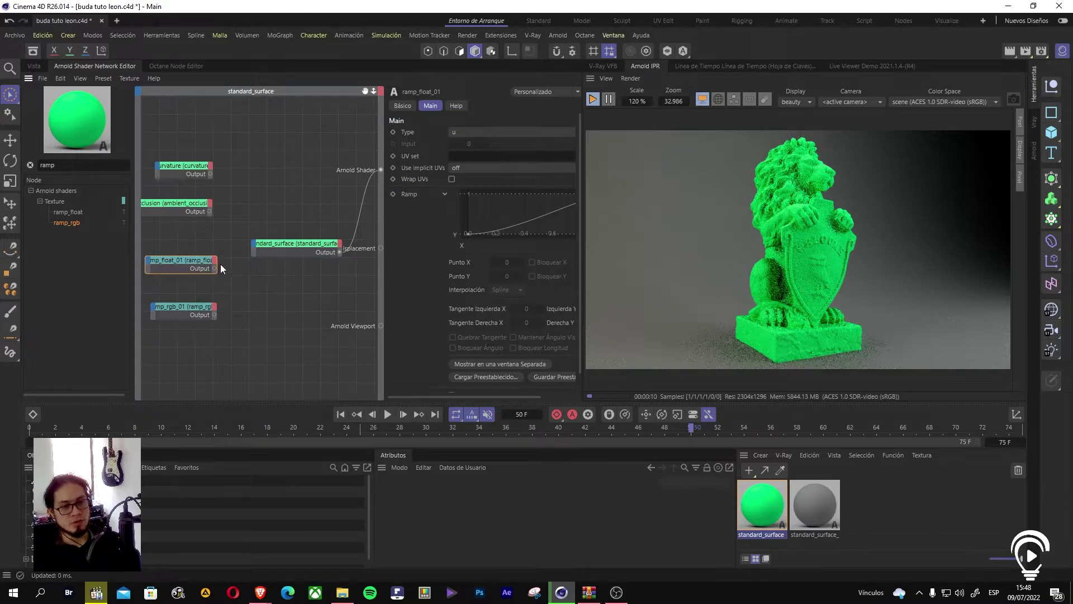
{"action": "left_click", "coordinate": [199, 311]}
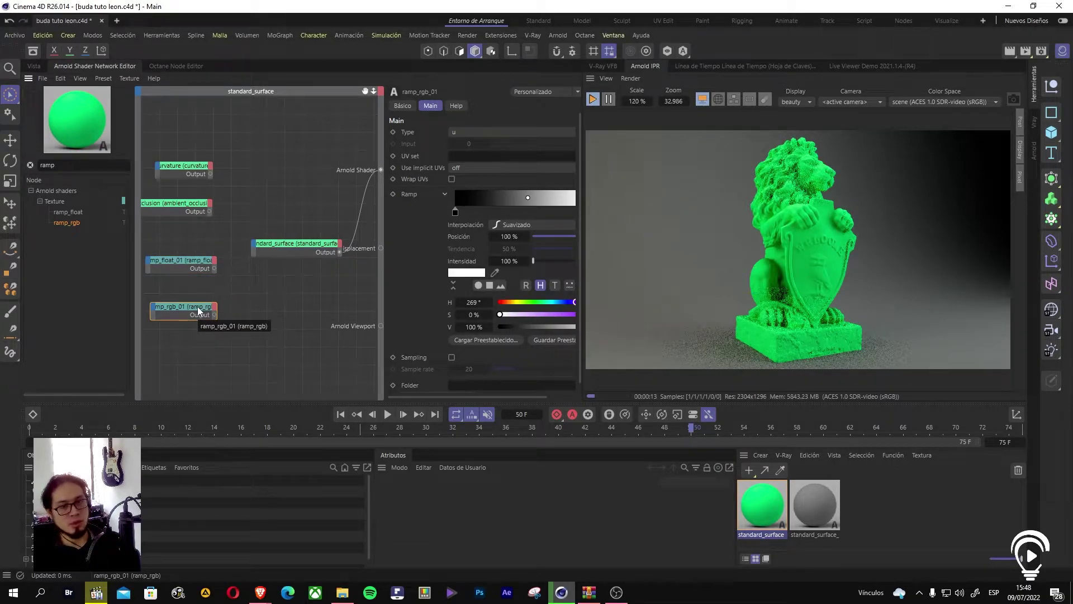
Step: Connect the ramp_float output directly to Arnold Shader, moving standard_surface out of the way and ramp_float closer to the shader input
{"action": "mouse_move", "coordinate": [215, 269]}
{"action": "left_mouse_down"}
{"action": "mouse_move", "coordinate": [293, 254]}
{"action": "mouse_move", "coordinate": [382, 170]}
{"action": "left_mouse_up"}
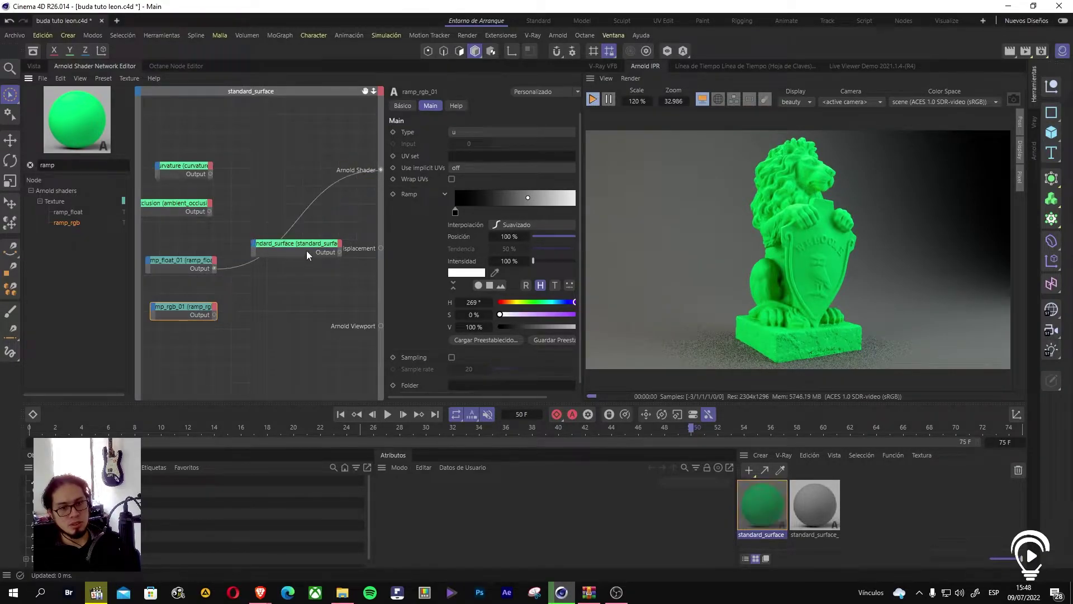
{"action": "left_click_drag", "start_coordinate": [314, 246], "coordinate": [323, 283]}
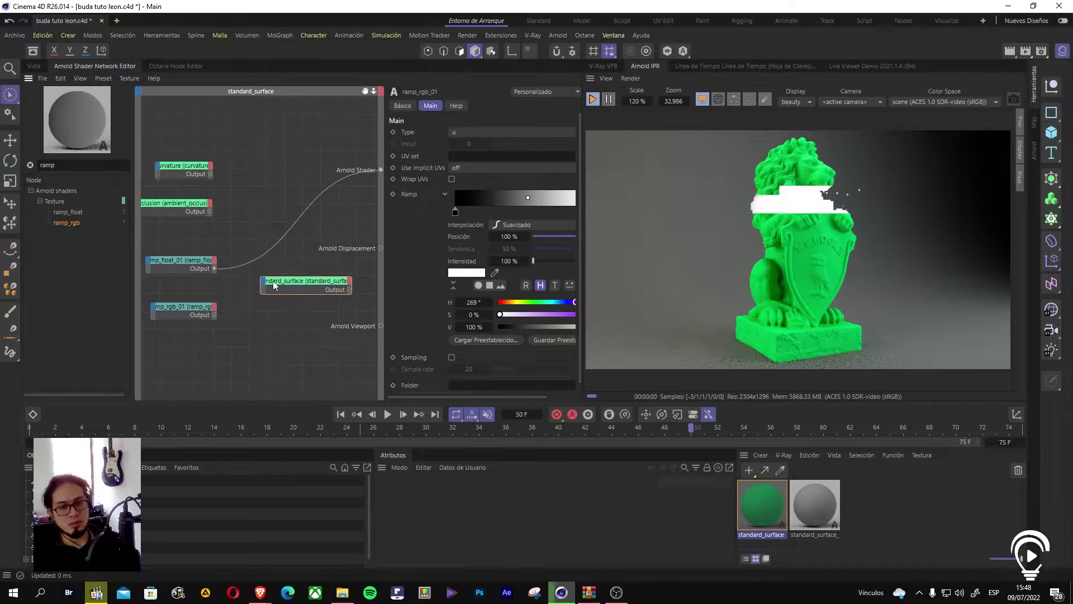
{"action": "left_click_drag", "start_coordinate": [199, 259], "coordinate": [207, 258]}
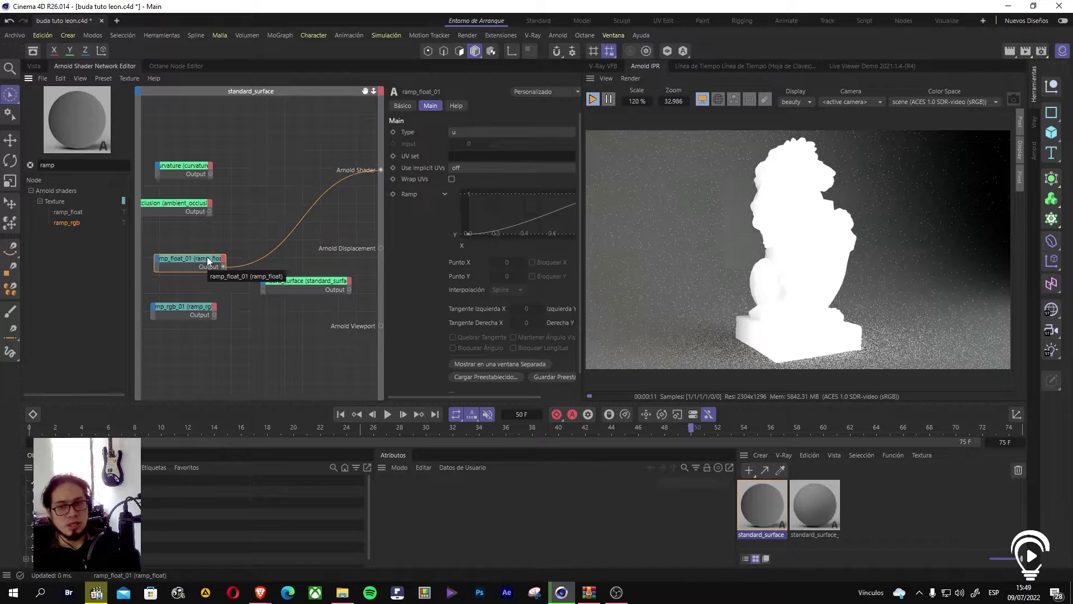
{"action": "left_click_drag", "start_coordinate": [207, 257], "coordinate": [286, 226]}
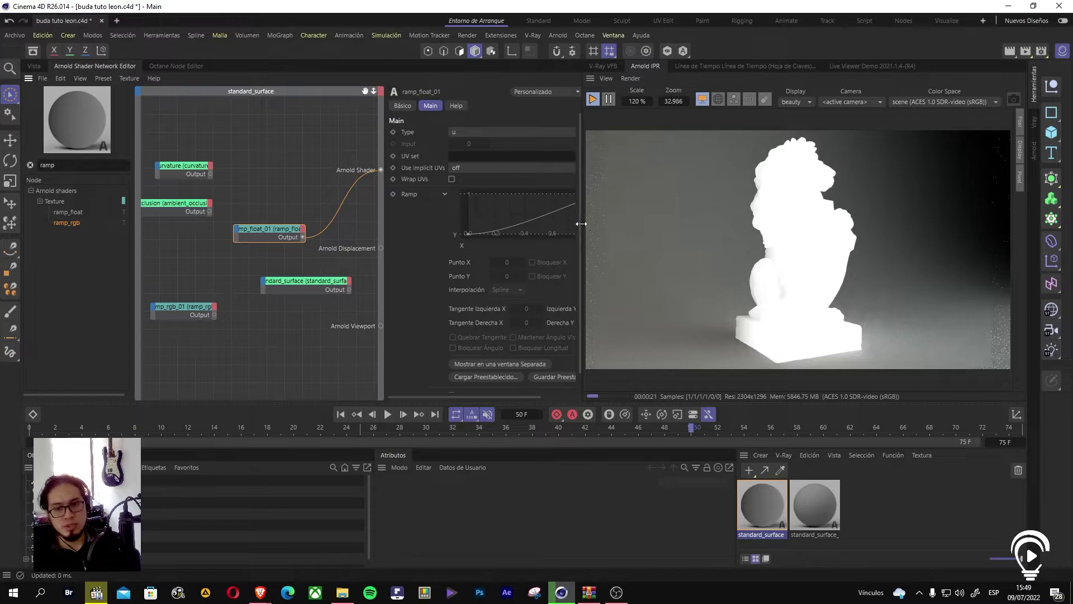
Step: Reshape the ramp_float curve with its start point at X 0.1463, Y 0 and its end point at X 1, Y 1
{"action": "left_click_drag", "start_coordinate": [471, 232], "coordinate": [468, 224]}
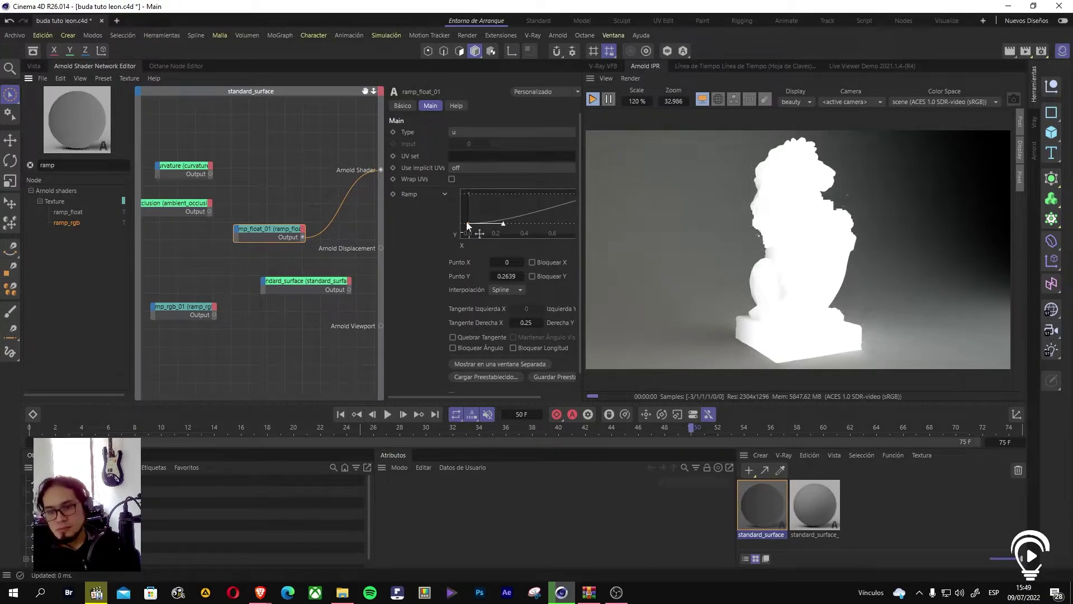
{"action": "mouse_move", "coordinate": [464, 227]}
{"action": "left_mouse_down"}
{"action": "mouse_move", "coordinate": [467, 218]}
{"action": "mouse_move", "coordinate": [467, 240]}
{"action": "left_mouse_up"}
{"action": "left_click_drag", "start_coordinate": [488, 397], "coordinate": [518, 399]}
{"action": "mouse_move", "coordinate": [575, 194]}
{"action": "left_mouse_down"}
{"action": "mouse_move", "coordinate": [511, 193]}
{"action": "mouse_move", "coordinate": [572, 196]}
{"action": "left_mouse_up"}
{"action": "left_click_drag", "start_coordinate": [432, 235], "coordinate": [485, 235]}
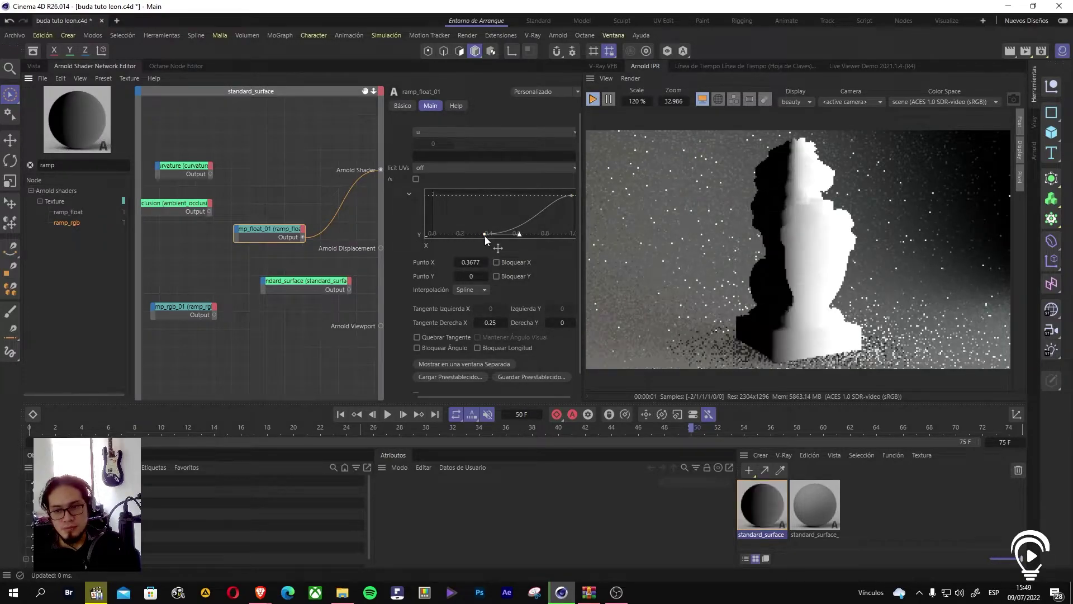
{"action": "left_click_drag", "start_coordinate": [485, 236], "coordinate": [454, 240]}
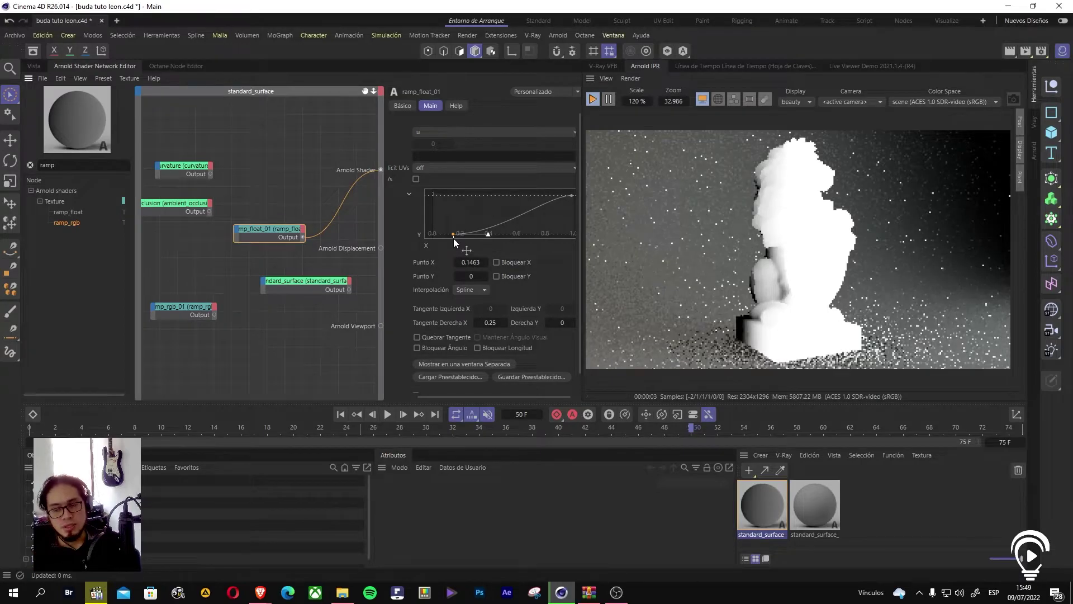
{"action": "left_click_drag", "start_coordinate": [572, 195], "coordinate": [577, 203]}
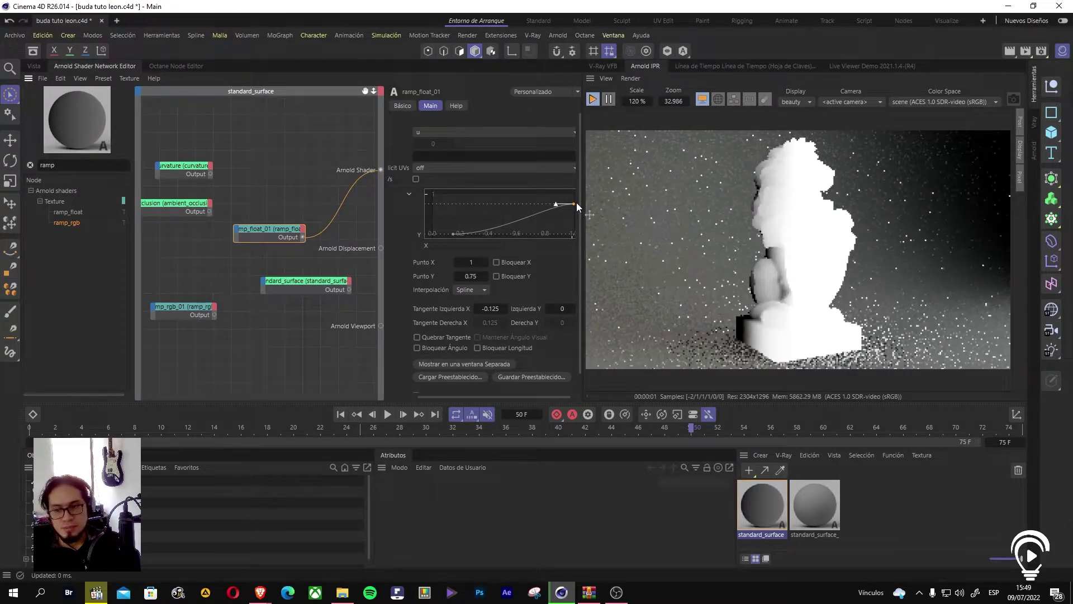
{"action": "left_click_drag", "start_coordinate": [576, 202], "coordinate": [575, 189]}
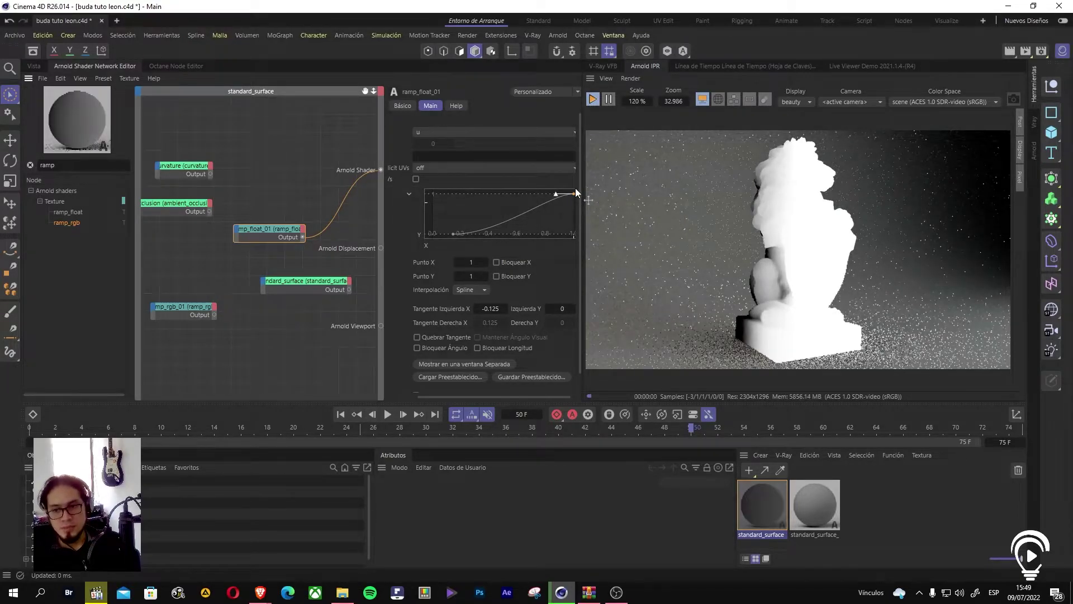
Step: Switch the ramp_float type to v to compare the render, and set it to diagonal
{"action": "left_click", "coordinate": [455, 132]}
{"action": "left_click", "coordinate": [433, 167]}
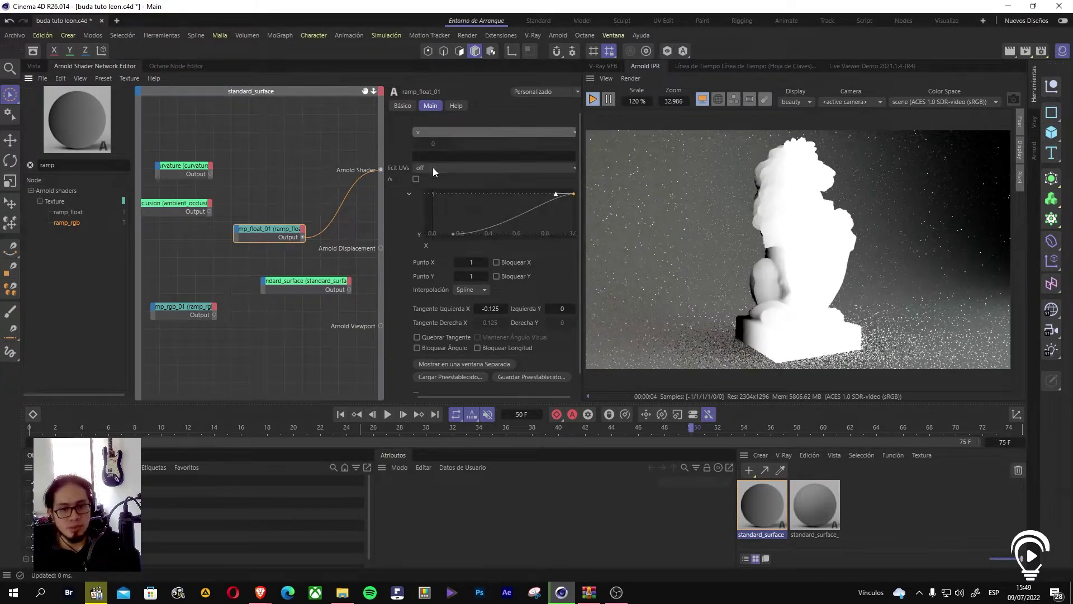
{"action": "left_click", "coordinate": [449, 132]}
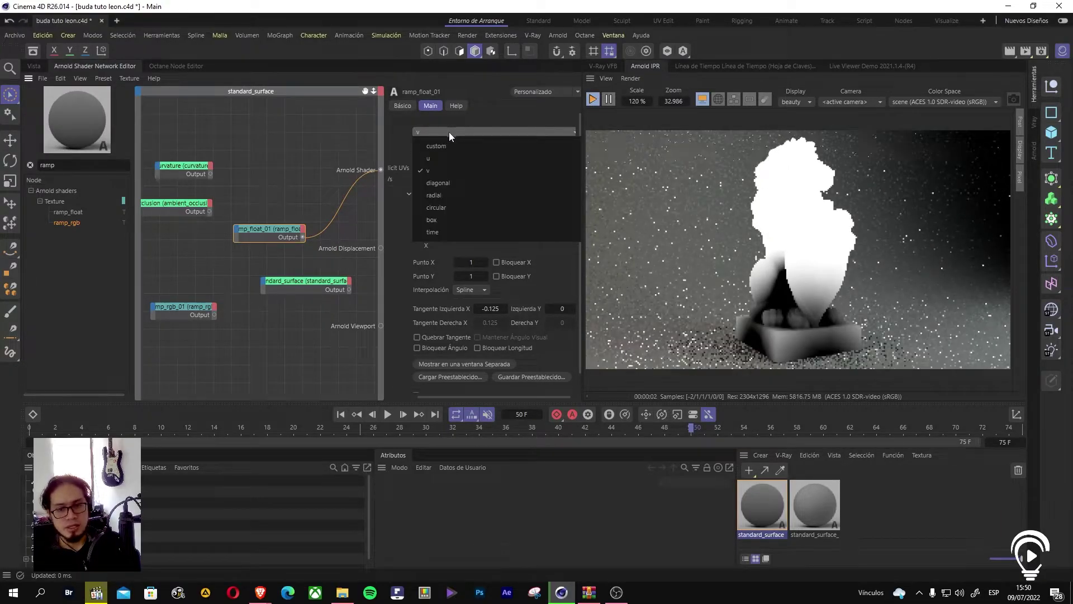
{"action": "left_click", "coordinate": [449, 188]}
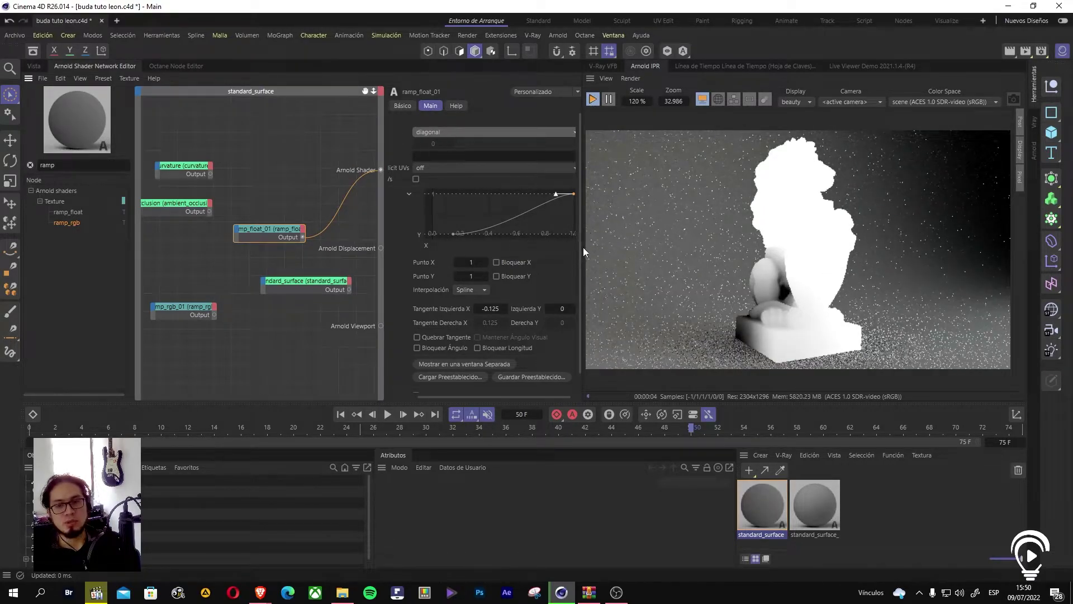
Step: Reshape the ramp_float curve into a hump, with a middle point at X 0.6777, Y 0.5917, the end point lowered and the start point moved inward
{"action": "left_click", "coordinate": [454, 234]}
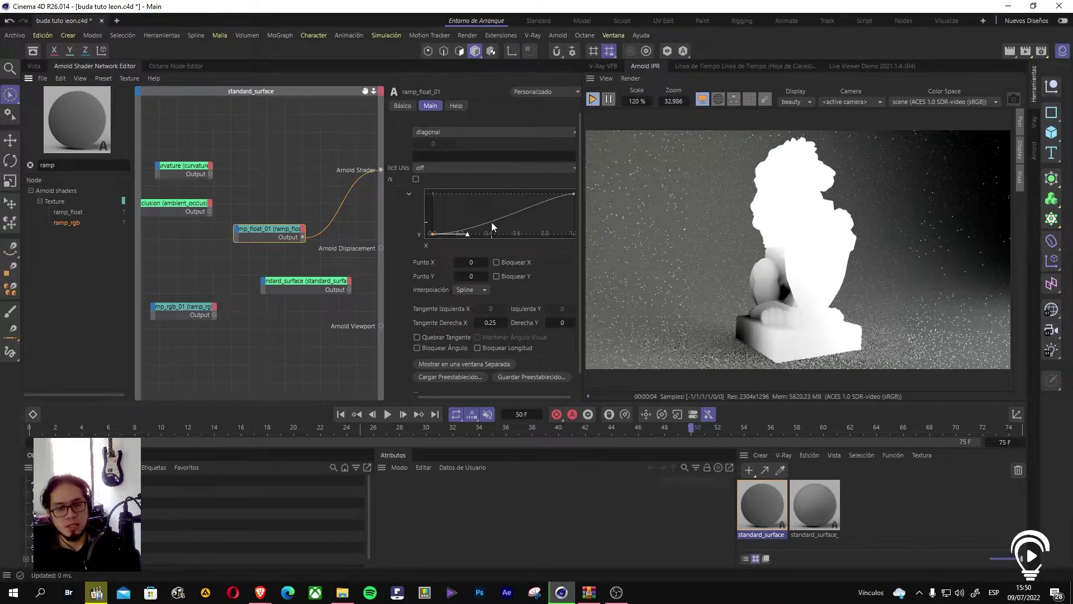
{"action": "left_click_drag", "start_coordinate": [484, 223], "coordinate": [458, 206], "text": "ctrl"}
{"action": "left_click_drag", "start_coordinate": [575, 194], "coordinate": [572, 234]}
{"action": "left_click_drag", "start_coordinate": [461, 207], "coordinate": [492, 208]}
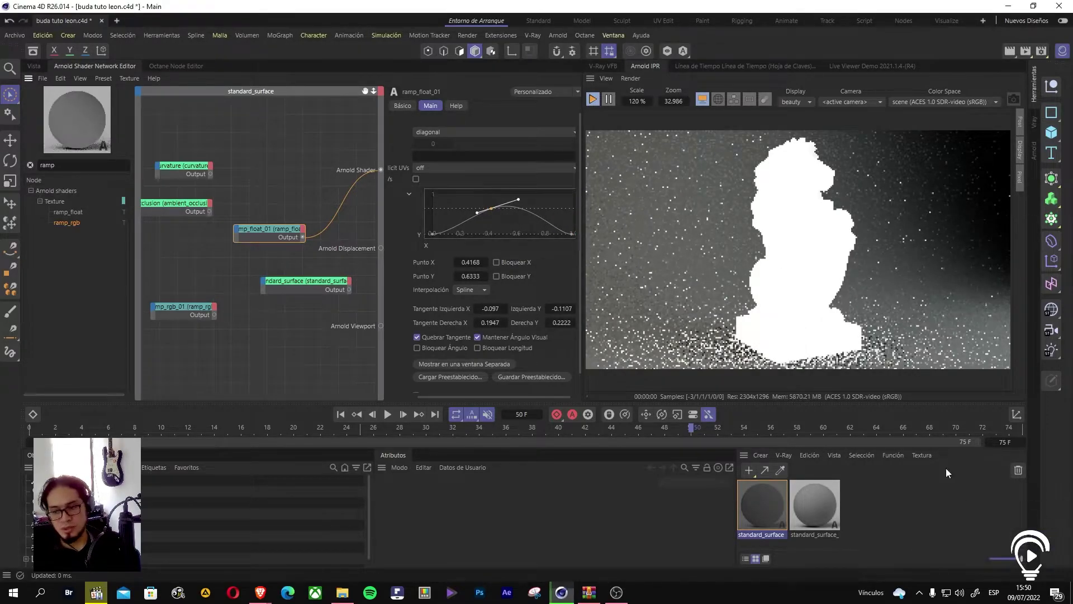
{"action": "mouse_move", "coordinate": [519, 199]}
{"action": "left_mouse_down"}
{"action": "mouse_move", "coordinate": [521, 209]}
{"action": "mouse_move", "coordinate": [505, 210]}
{"action": "left_mouse_up"}
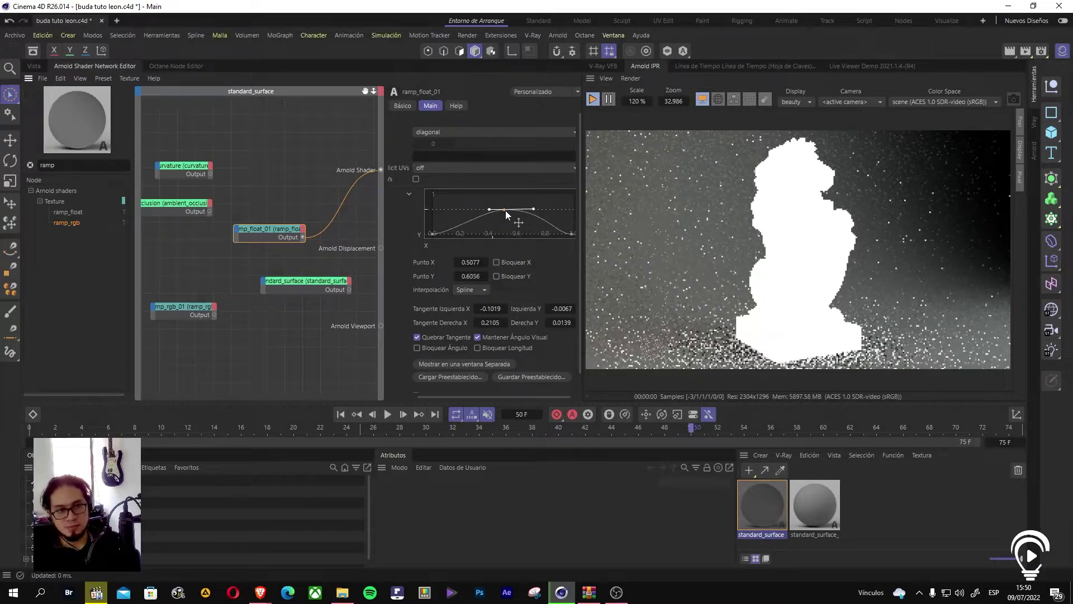
{"action": "left_click_drag", "start_coordinate": [431, 235], "coordinate": [530, 210]}
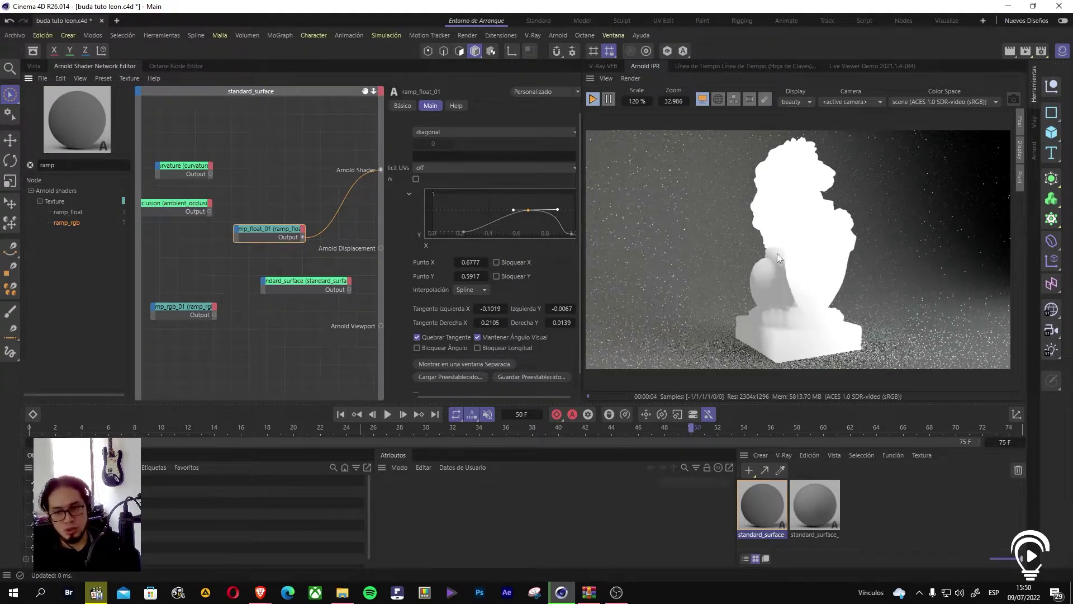
{"action": "left_click_drag", "start_coordinate": [557, 210], "coordinate": [555, 211]}
Step: Disconnect ramp_float from Arnold Shader, and wire ramp_rgb into standard_surface's Base Color and standard_surface into Arnold Shader
{"action": "left_click_drag", "start_coordinate": [277, 230], "coordinate": [187, 267]}
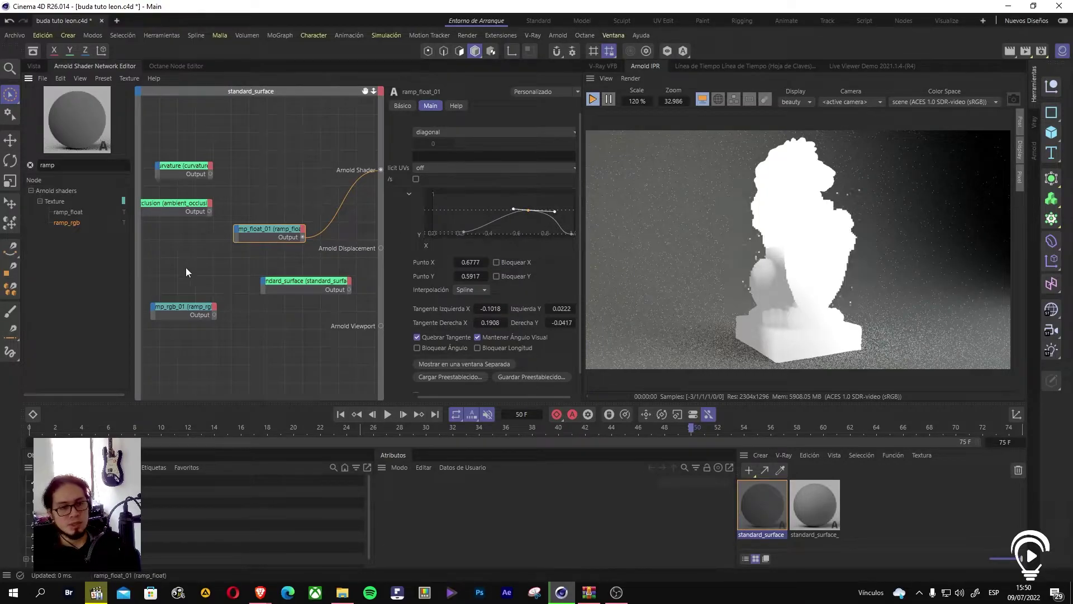
{"action": "left_click_drag", "start_coordinate": [286, 236], "coordinate": [283, 216]}
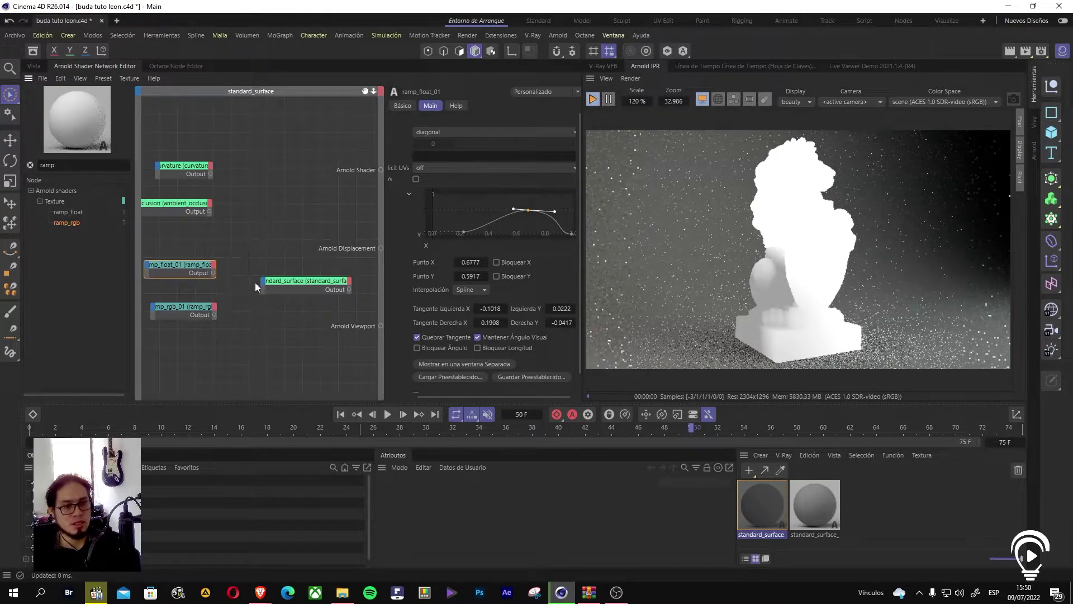
{"action": "left_click", "coordinate": [204, 309]}
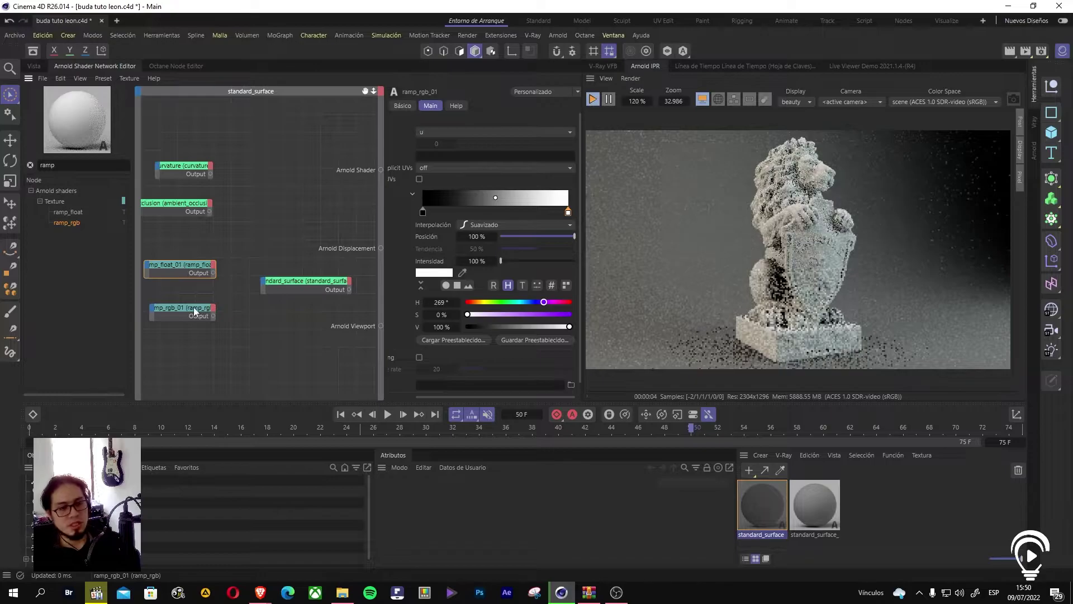
{"action": "left_click_drag", "start_coordinate": [213, 317], "coordinate": [286, 288]}
{"action": "left_click", "coordinate": [360, 294]}
{"action": "left_click_drag", "start_coordinate": [351, 289], "coordinate": [381, 169]}
{"action": "left_click_drag", "start_coordinate": [268, 289], "coordinate": [254, 284]}
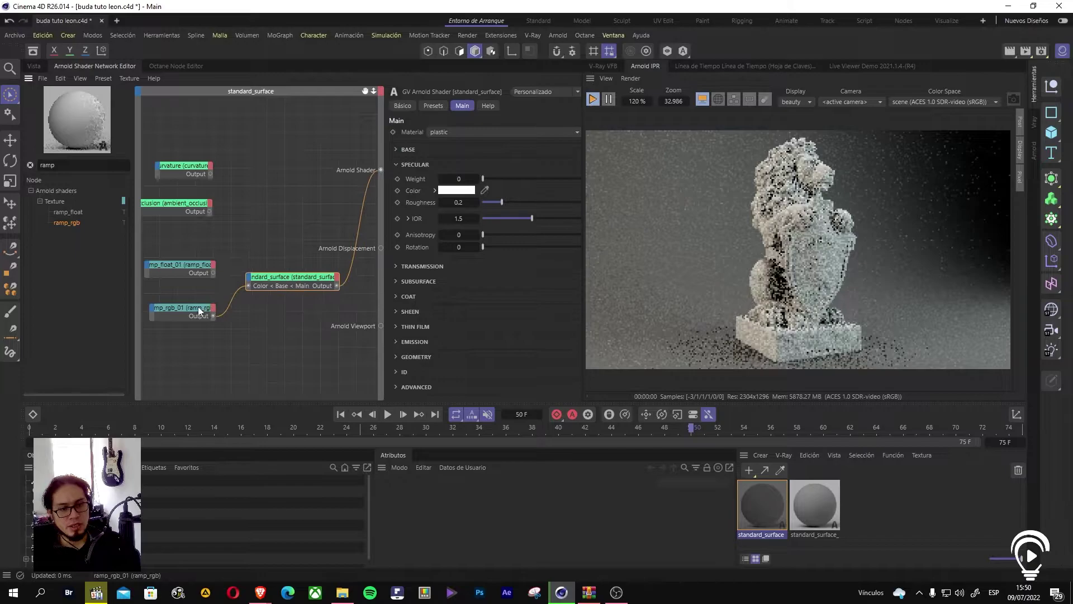
Step: Show the ramp_rgb gradient settings and move the ramp_float node higher, away from ramp_rgb
{"action": "left_click", "coordinate": [201, 309]}
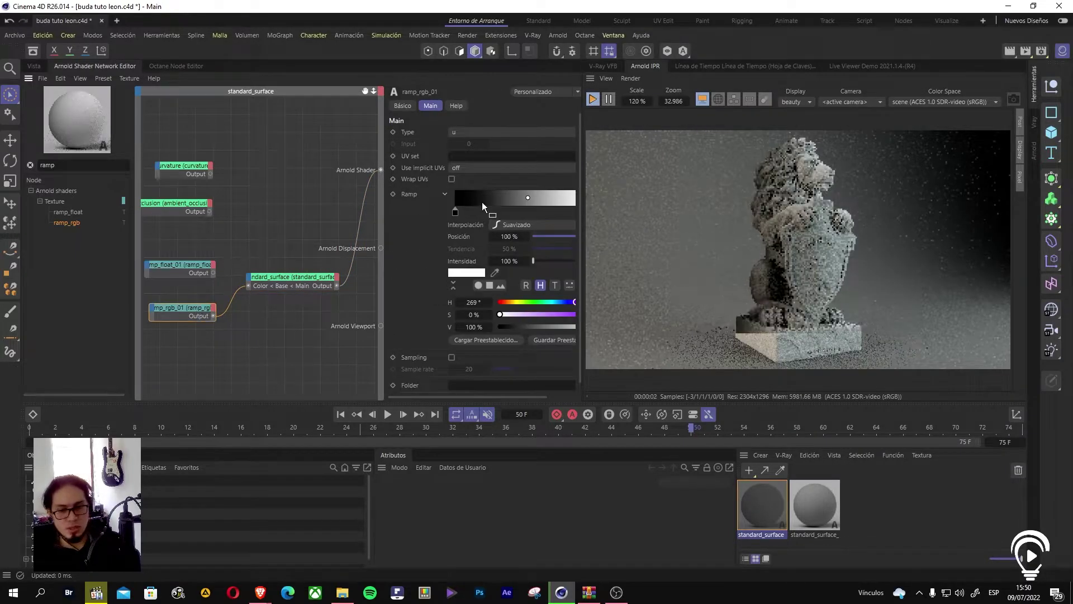
{"action": "left_click_drag", "start_coordinate": [514, 396], "coordinate": [572, 399]}
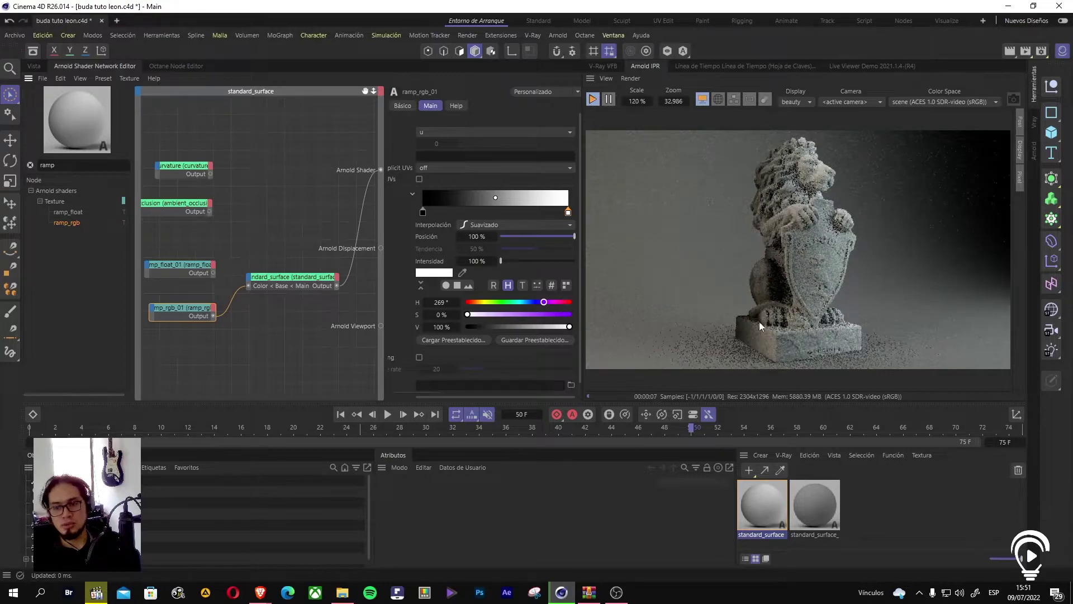
{"action": "left_click_drag", "start_coordinate": [197, 274], "coordinate": [207, 257]}
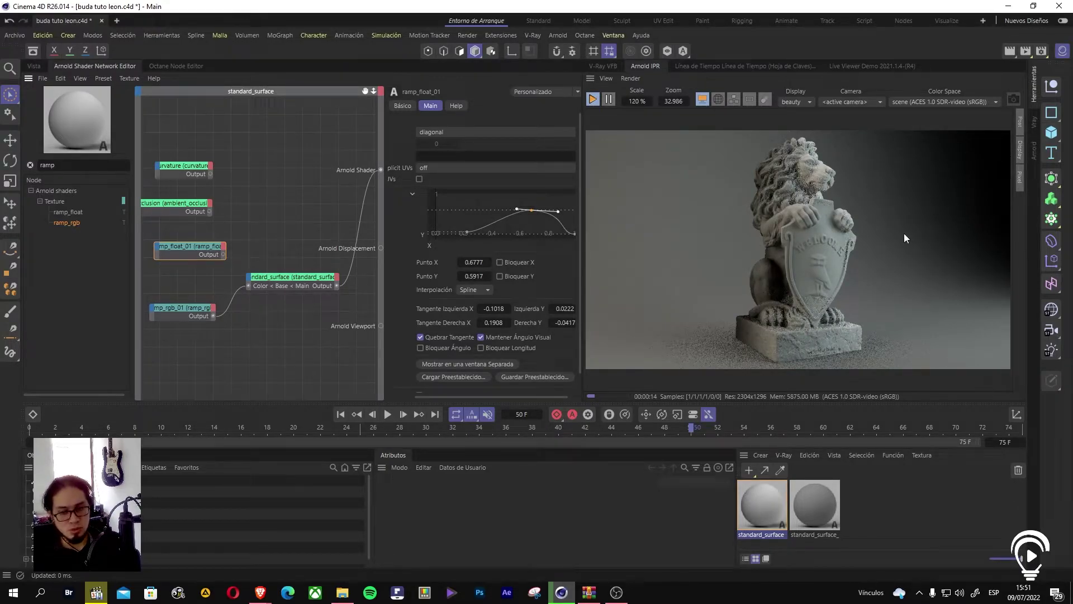
{"action": "left_click_drag", "start_coordinate": [199, 246], "coordinate": [187, 244]}
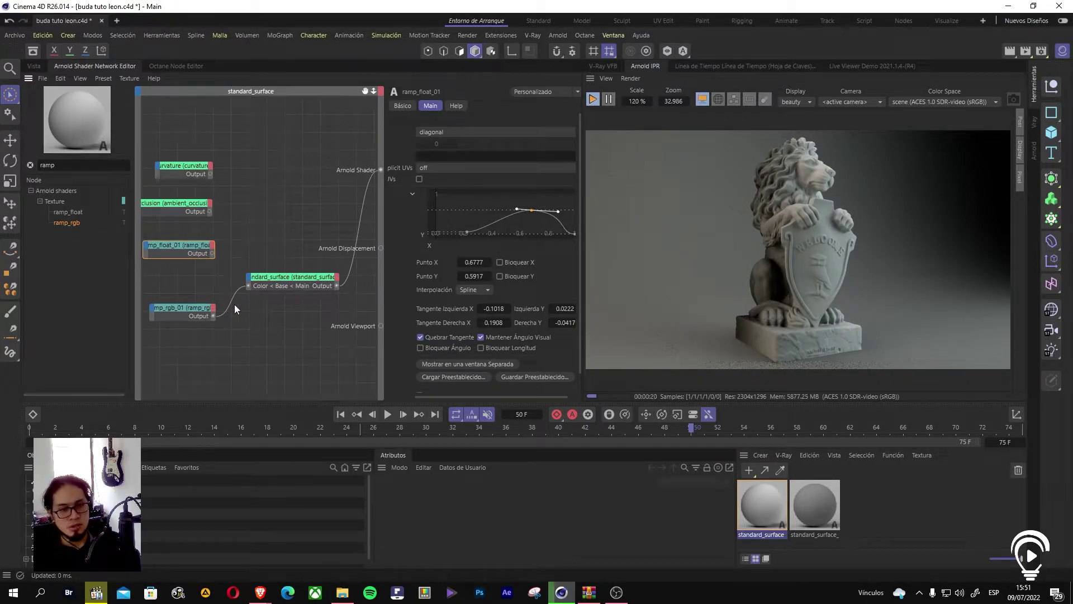
Step: Disconnect ramp_rgb from standard_surface and set the material's Base Color to white
{"action": "left_click_drag", "start_coordinate": [235, 292], "coordinate": [236, 305]}
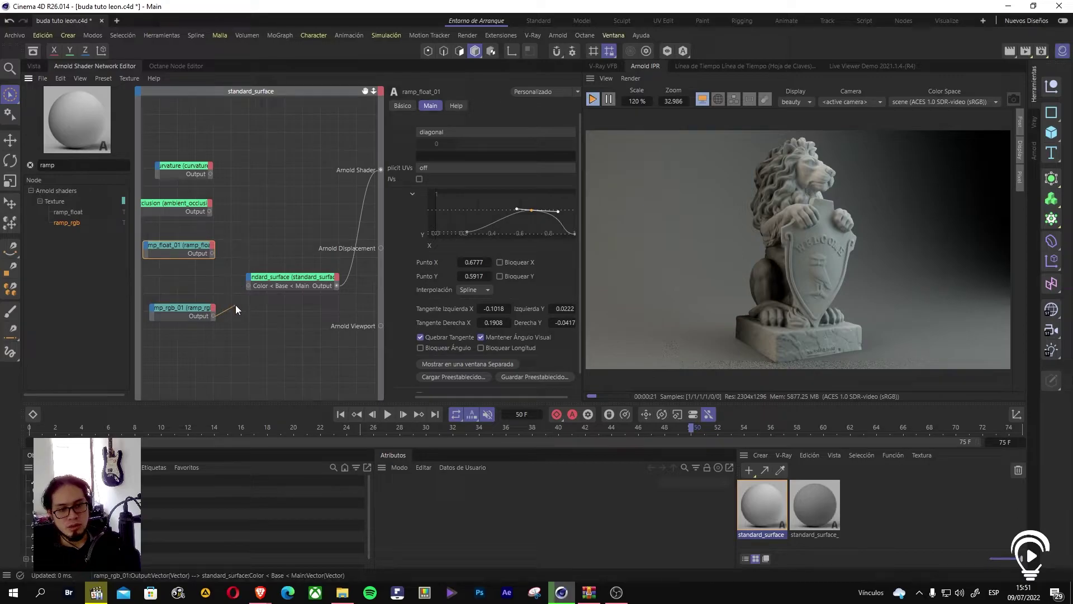
{"action": "left_click", "coordinate": [263, 277]}
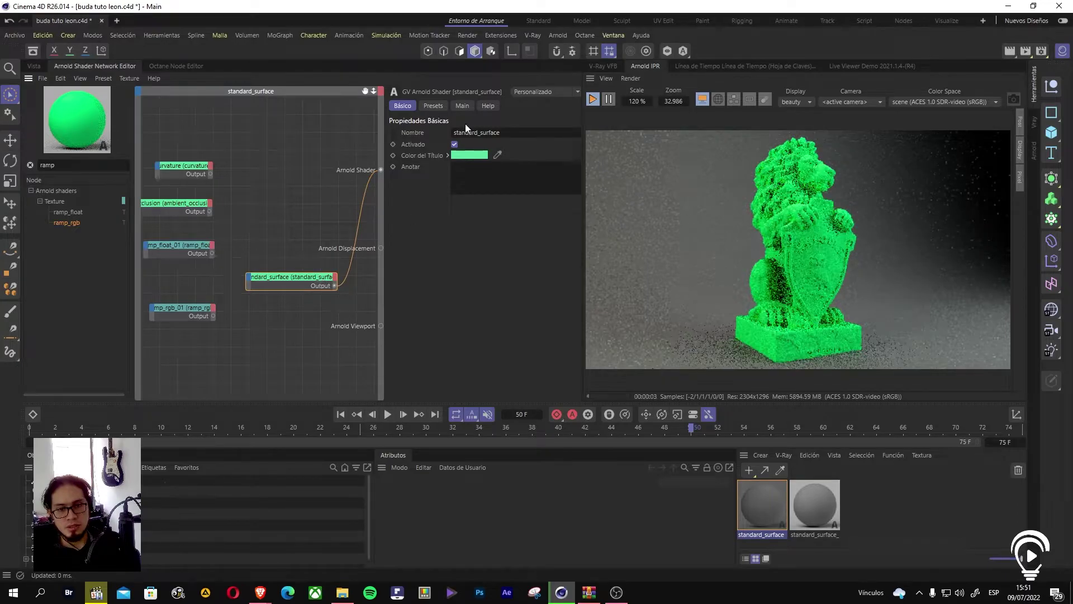
{"action": "left_click", "coordinate": [463, 106]}
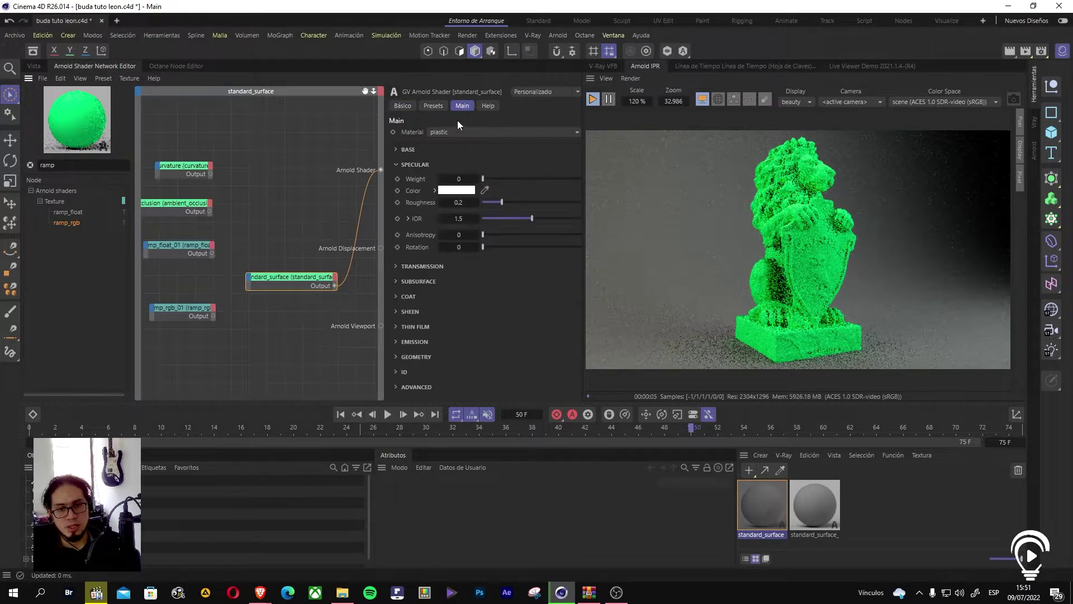
{"action": "left_click", "coordinate": [409, 150]}
{"action": "left_click", "coordinate": [476, 175]}
{"action": "left_click", "coordinate": [374, 233]}
{"action": "left_click_drag", "start_coordinate": [375, 232], "coordinate": [367, 231]}
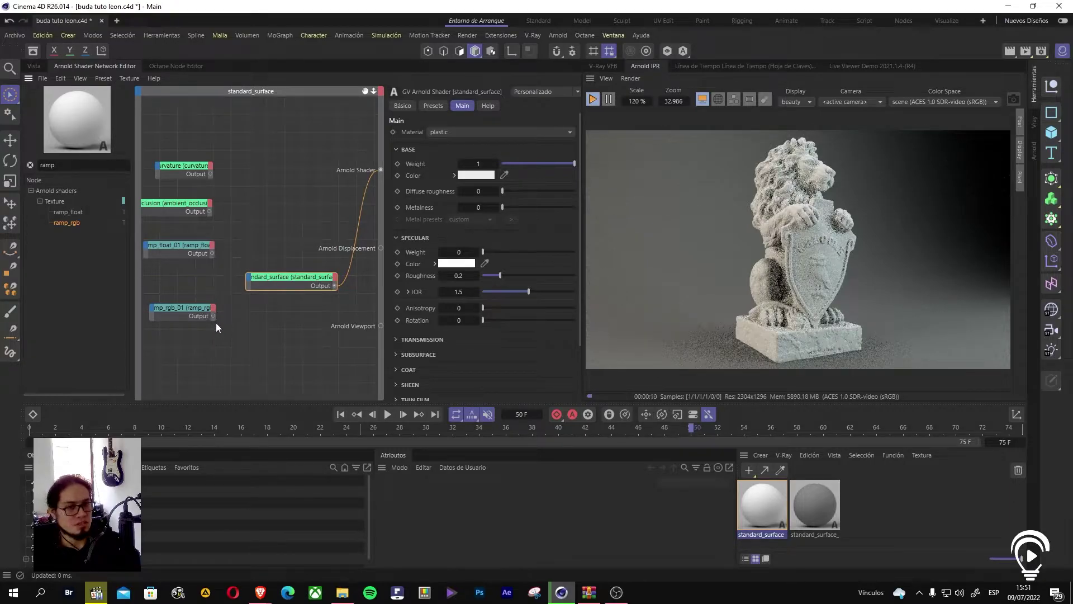
Step: Try the ramp_float output in standard_surface's Base Color and disconnect it again
{"action": "left_click", "coordinate": [211, 253]}
{"action": "left_click_drag", "start_coordinate": [211, 254], "coordinate": [260, 286]}
{"action": "mouse_move", "coordinate": [299, 289]}
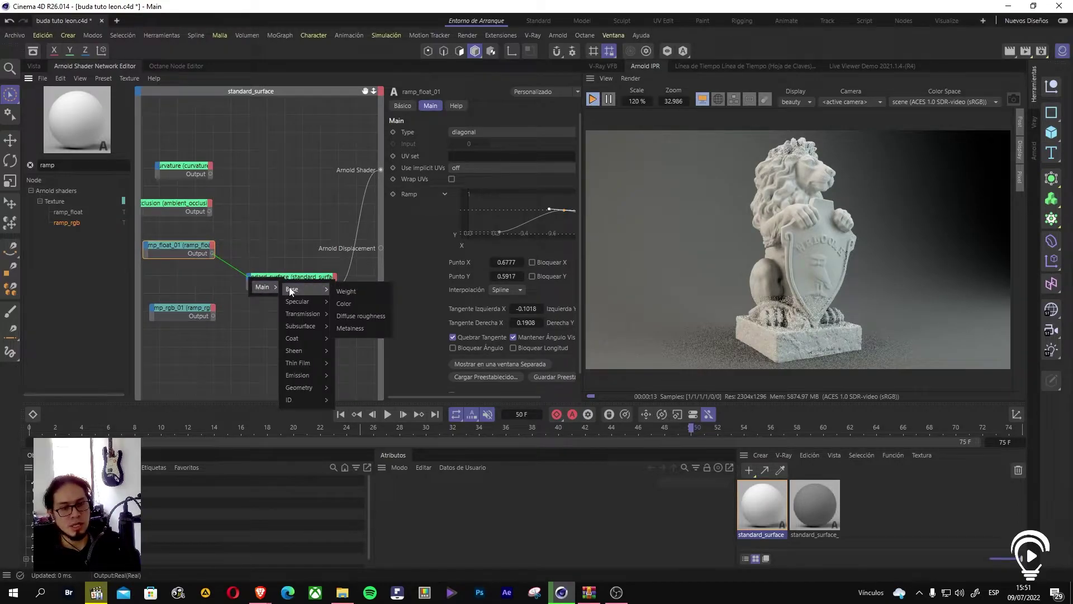
{"action": "left_click", "coordinate": [347, 303]}
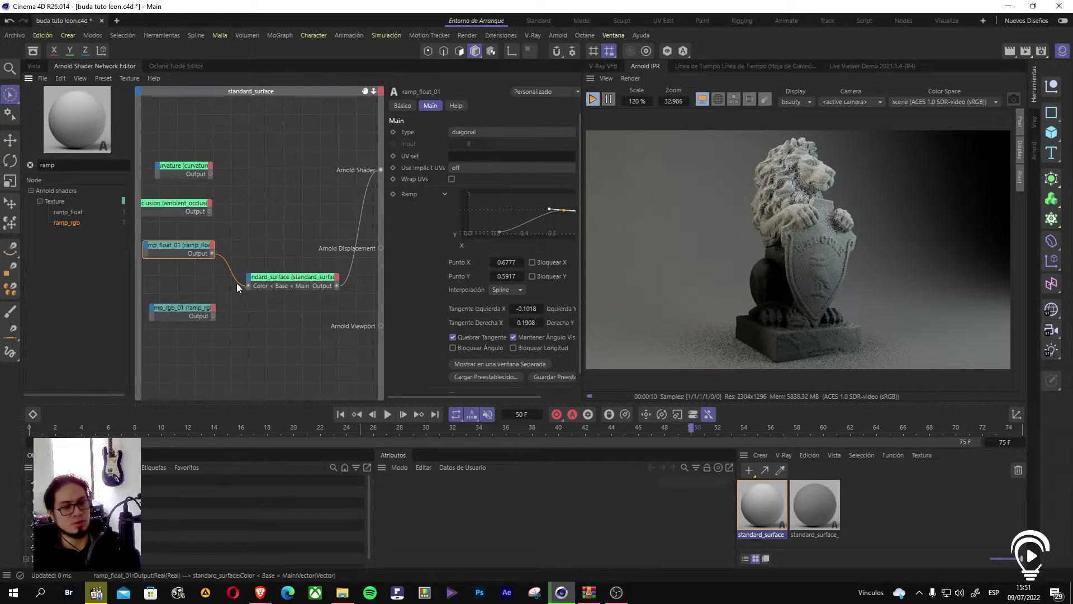
{"action": "left_click_drag", "start_coordinate": [243, 235], "coordinate": [244, 236]}
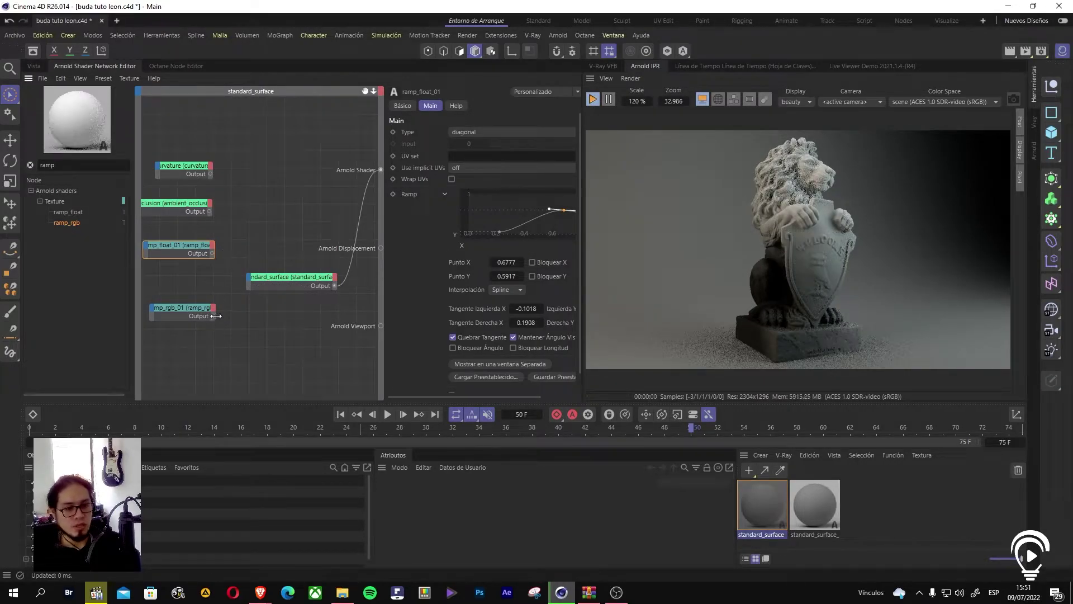
Step: Connect the ramp_rgb output to standard_surface's Base Color and move both ramp nodes farther from standard_surface
{"action": "left_click_drag", "start_coordinate": [213, 316], "coordinate": [249, 277]}
{"action": "mouse_move", "coordinate": [268, 287]}
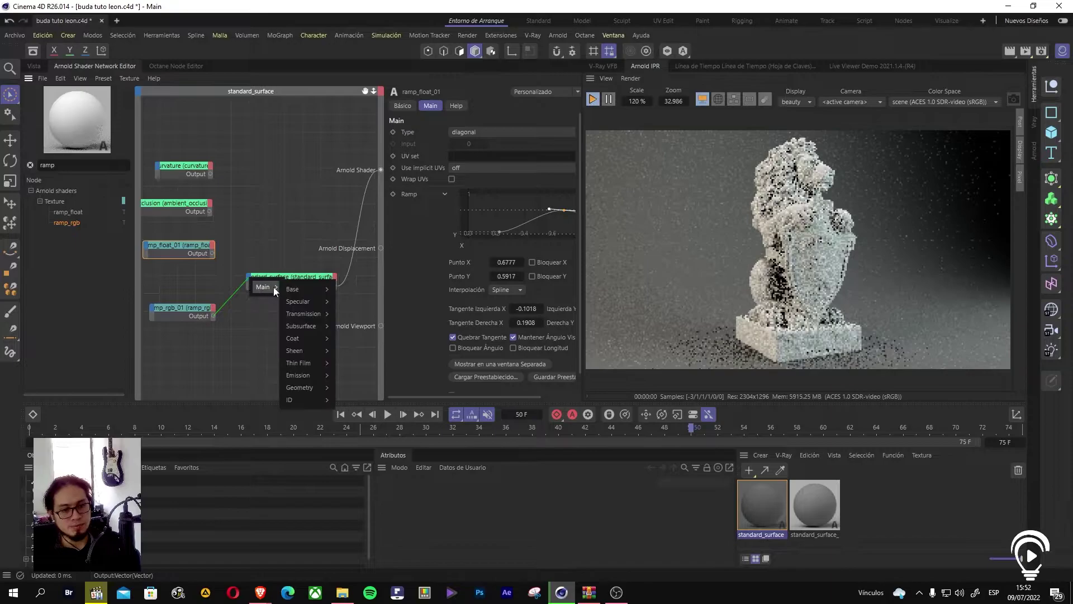
{"action": "mouse_move", "coordinate": [307, 289]}
{"action": "left_click", "coordinate": [360, 305]}
{"action": "left_click_drag", "start_coordinate": [180, 306], "coordinate": [170, 309]}
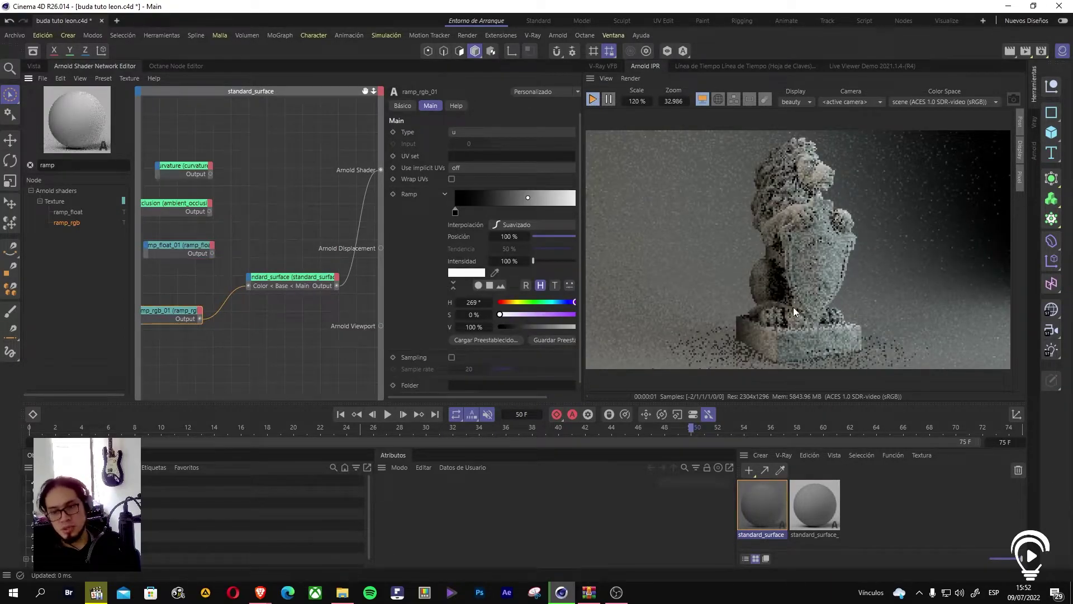
{"action": "left_click_drag", "start_coordinate": [161, 246], "coordinate": [151, 246]}
{"action": "left_click", "coordinate": [176, 311]}
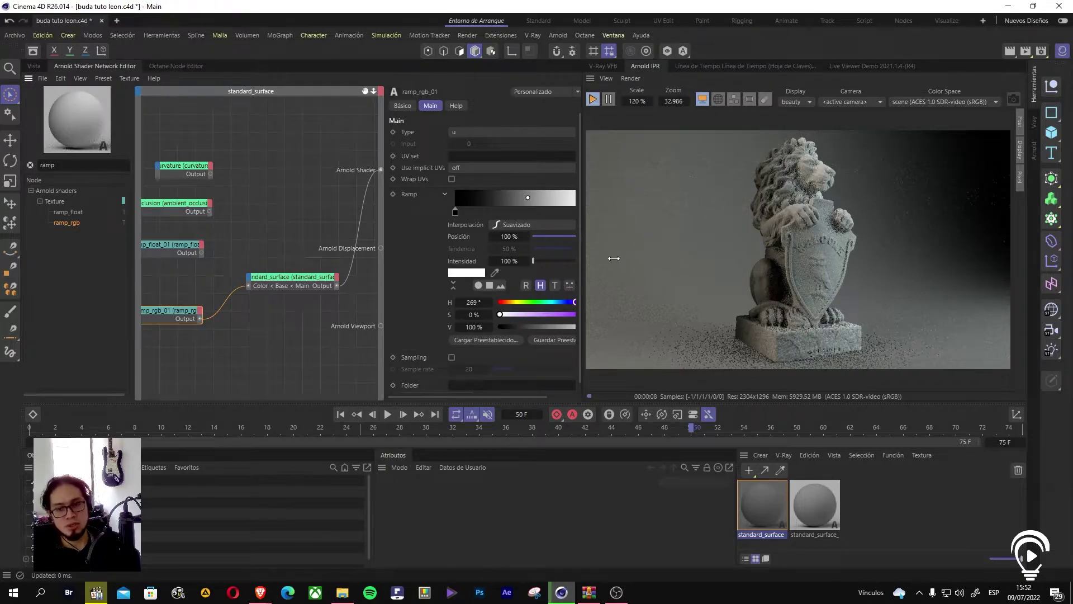
Step: Set the first knot of the ramp_rgb gradient to purple with H 269°, S 100% and V 100%
{"action": "left_click_drag", "start_coordinate": [496, 397], "coordinate": [527, 395]}
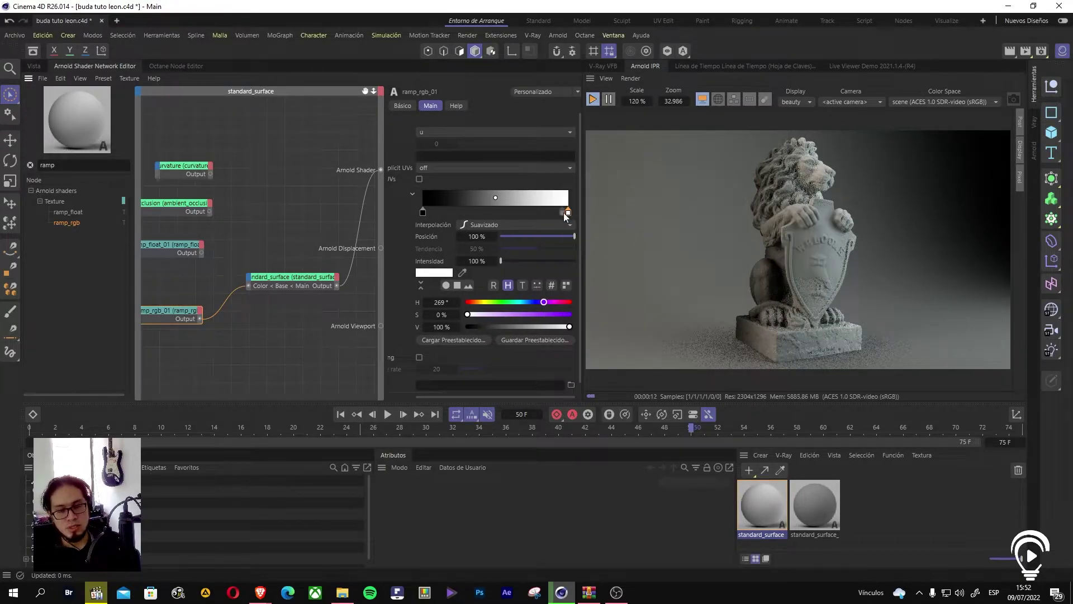
{"action": "double_click", "coordinate": [423, 212]}
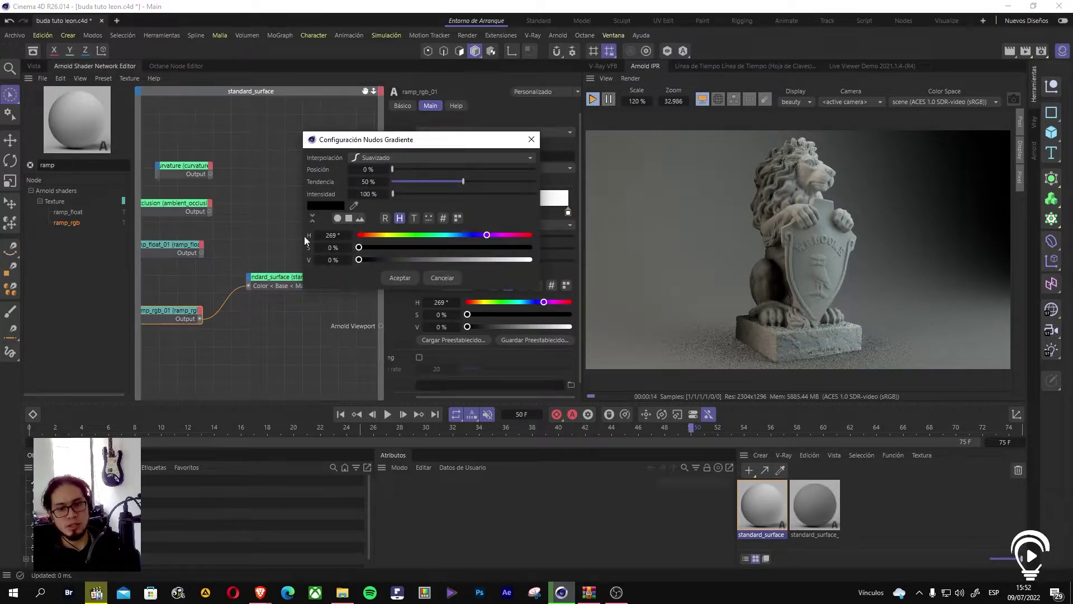
{"action": "left_click_drag", "start_coordinate": [485, 259], "coordinate": [565, 250]}
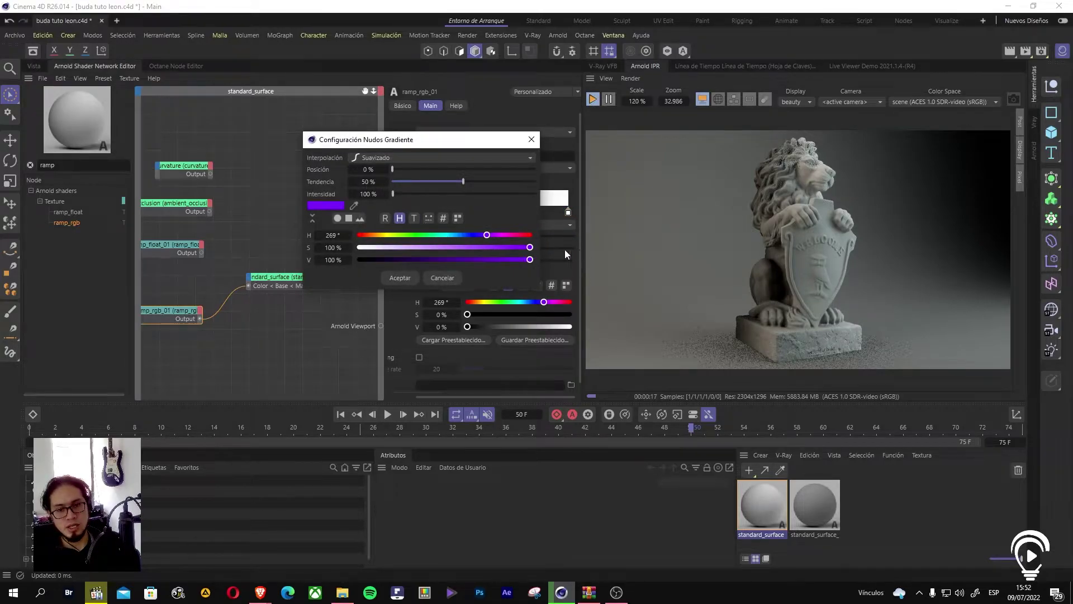
{"action": "left_click", "coordinate": [397, 278]}
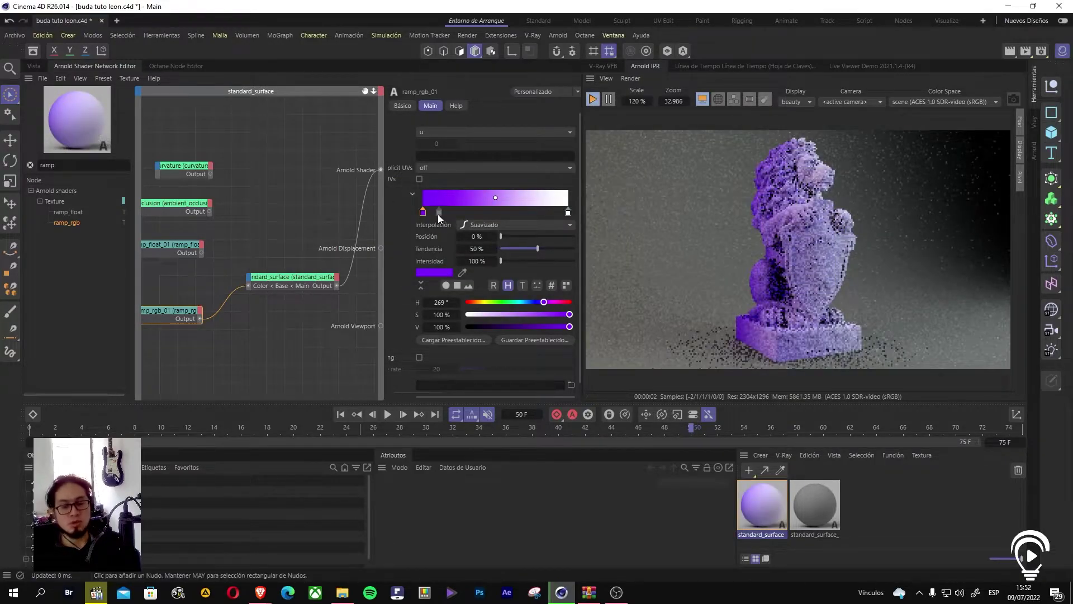
Step: Add a white middle knot to the ramp_rgb gradient and set the end knot at 99.6154% to green with H 151°, S 100%, V 100%
{"action": "mouse_move", "coordinate": [568, 213]}
{"action": "left_mouse_down"}
{"action": "mouse_move", "coordinate": [492, 212]}
{"action": "mouse_move", "coordinate": [568, 212]}
{"action": "left_mouse_up"}
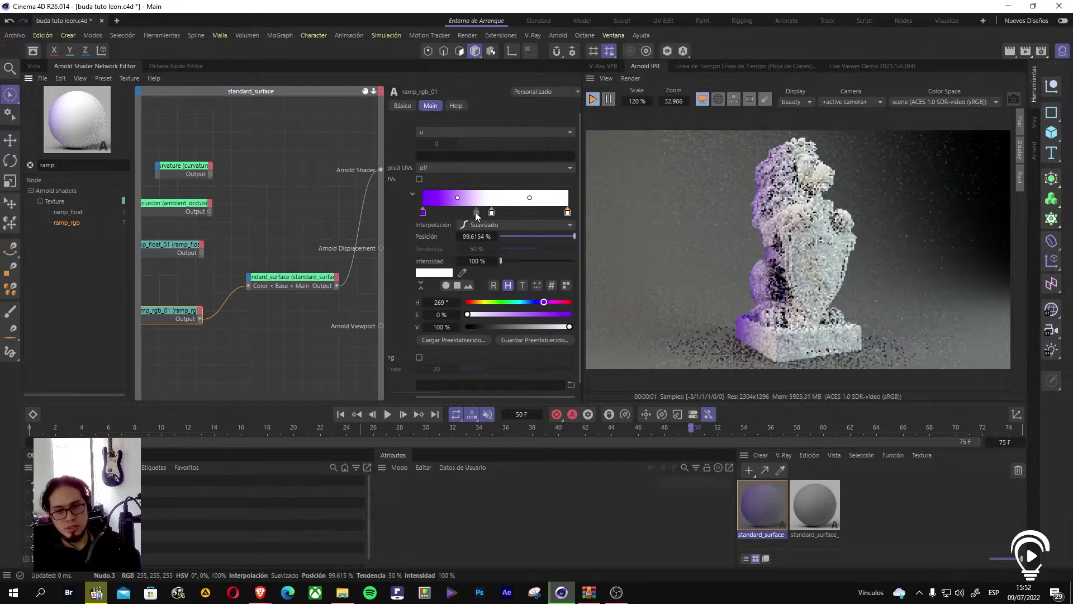
{"action": "double_click", "coordinate": [567, 213]}
{"action": "left_click", "coordinate": [576, 236]}
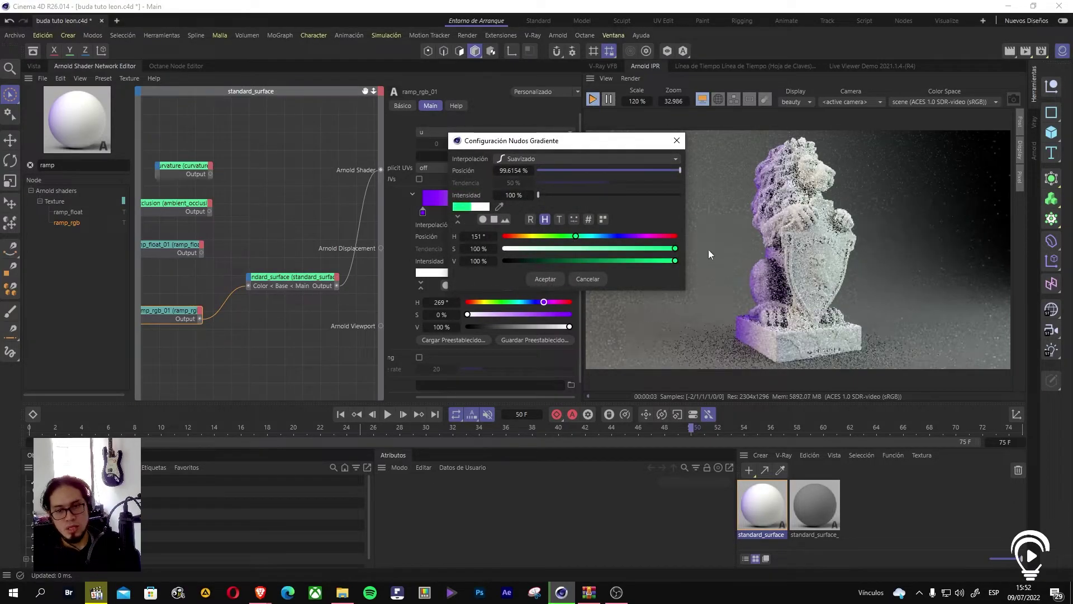
{"action": "left_click", "coordinate": [555, 276]}
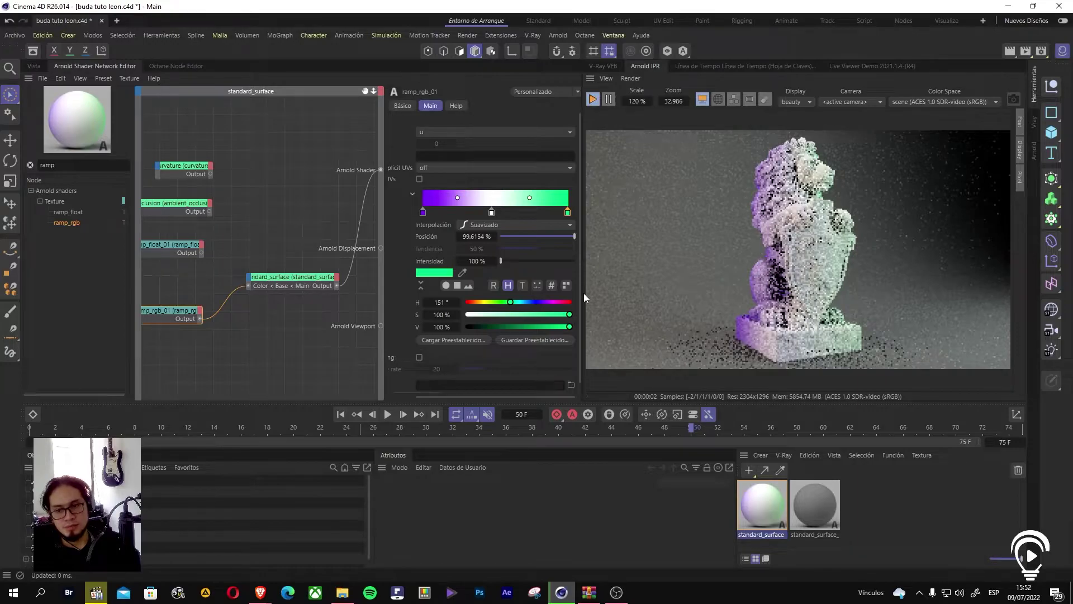
Step: Try the v, diagonal and radial ramp types on the ramp_rgb node
{"action": "left_click", "coordinate": [448, 133]}
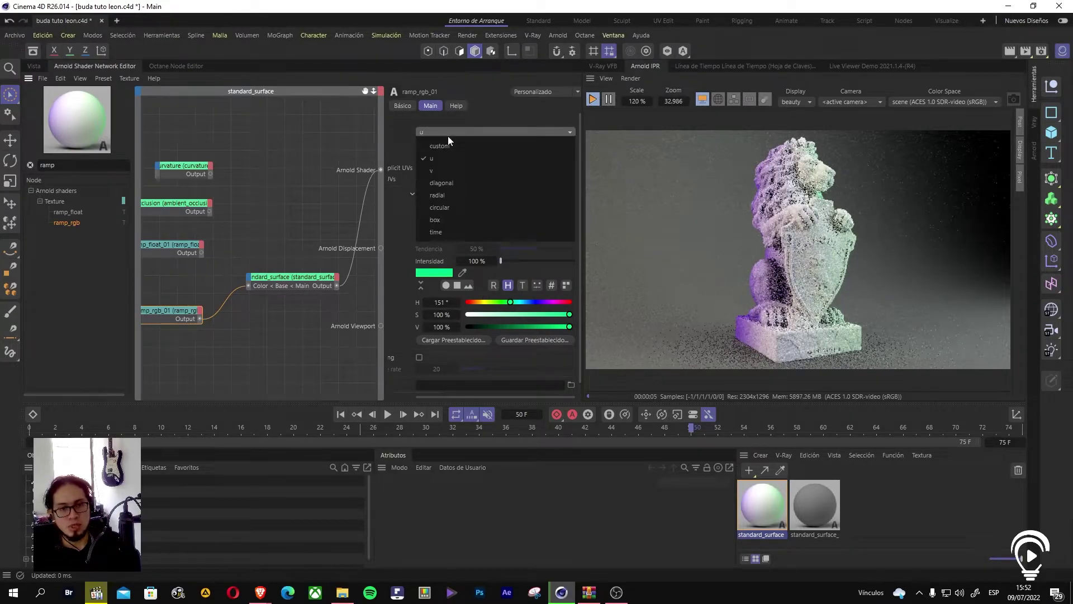
{"action": "left_click", "coordinate": [442, 170]}
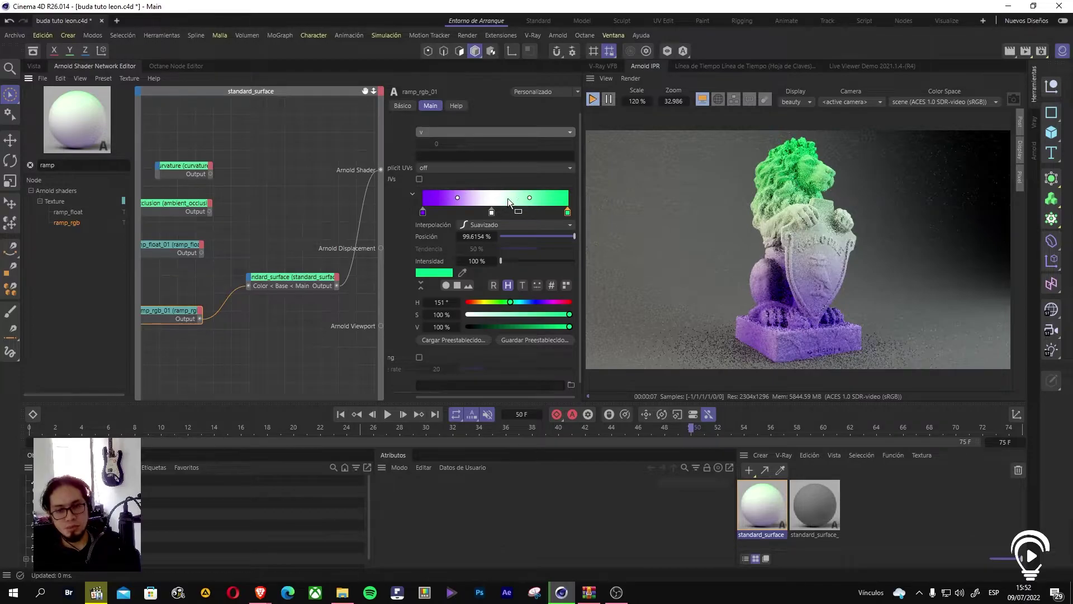
{"action": "left_click", "coordinate": [444, 132]}
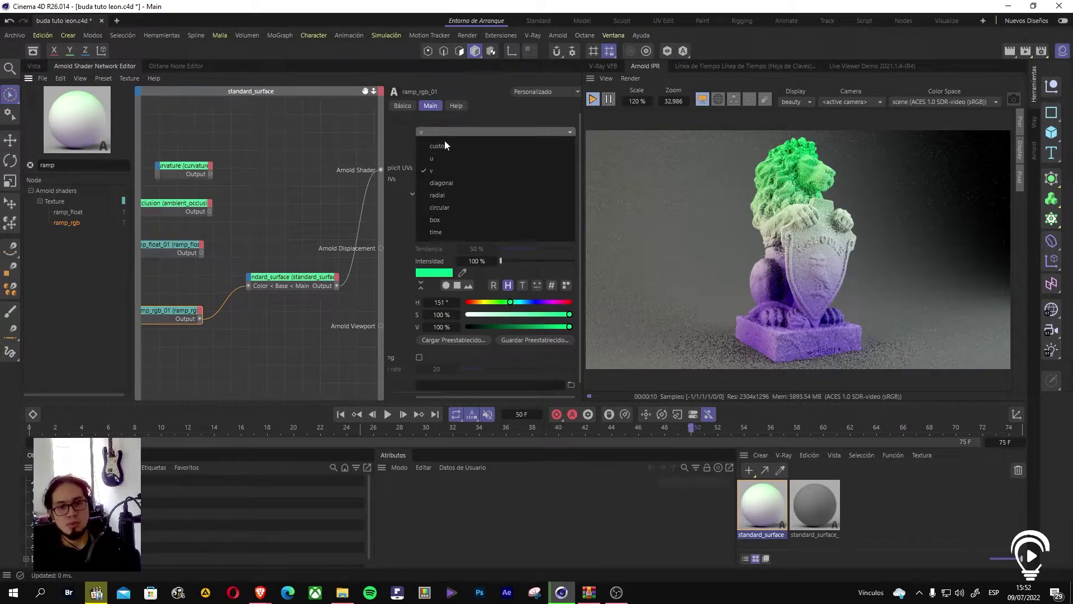
{"action": "left_click", "coordinate": [448, 175]}
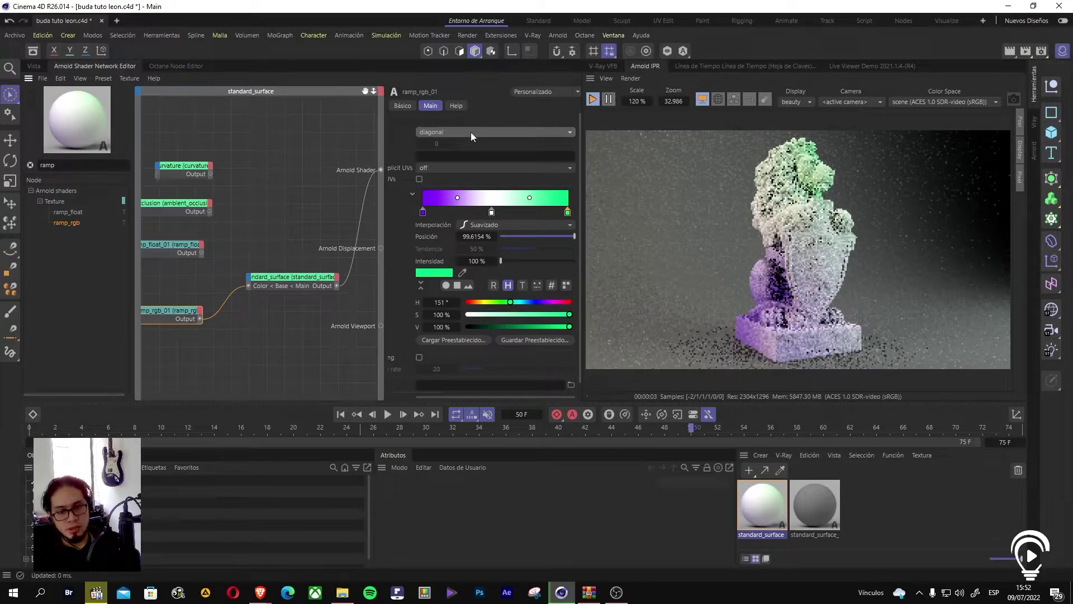
{"action": "left_click", "coordinate": [471, 131]}
{"action": "left_click", "coordinate": [452, 196]}
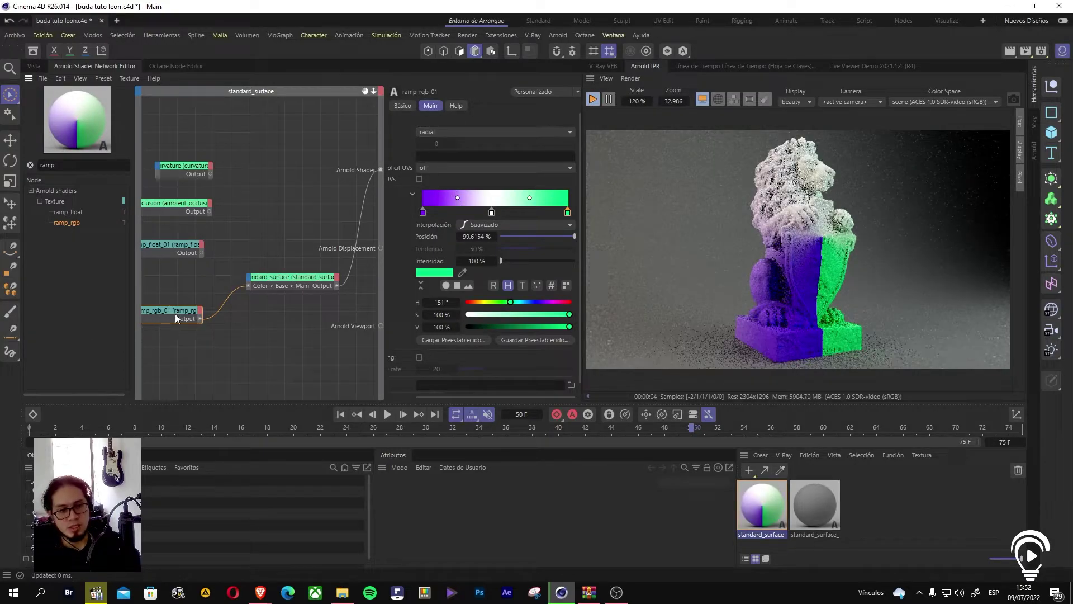
Step: Try Paso interpolation on the green end knot of the ramp_rgb gradient, settling on Cúbico Bias
{"action": "left_click", "coordinate": [500, 225]}
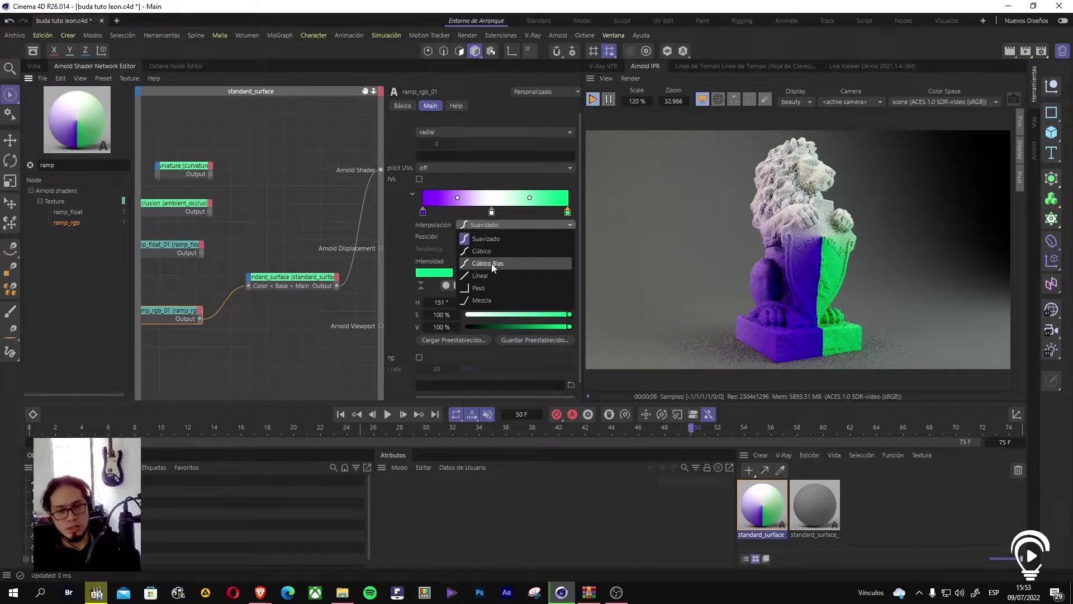
{"action": "left_click", "coordinate": [490, 287]}
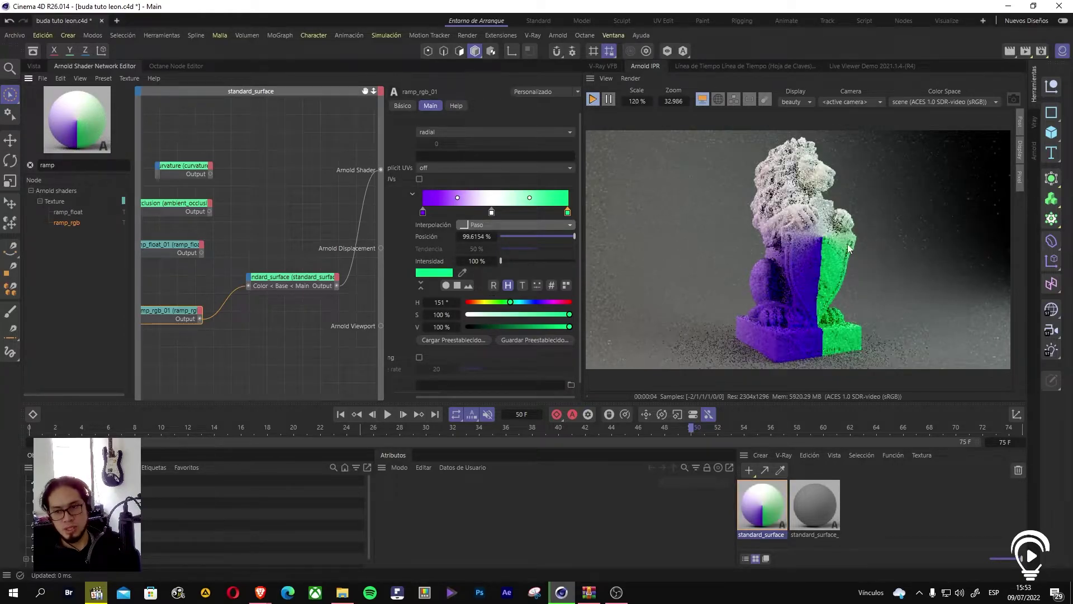
{"action": "left_click", "coordinate": [496, 226]}
{"action": "left_click", "coordinate": [488, 264]}
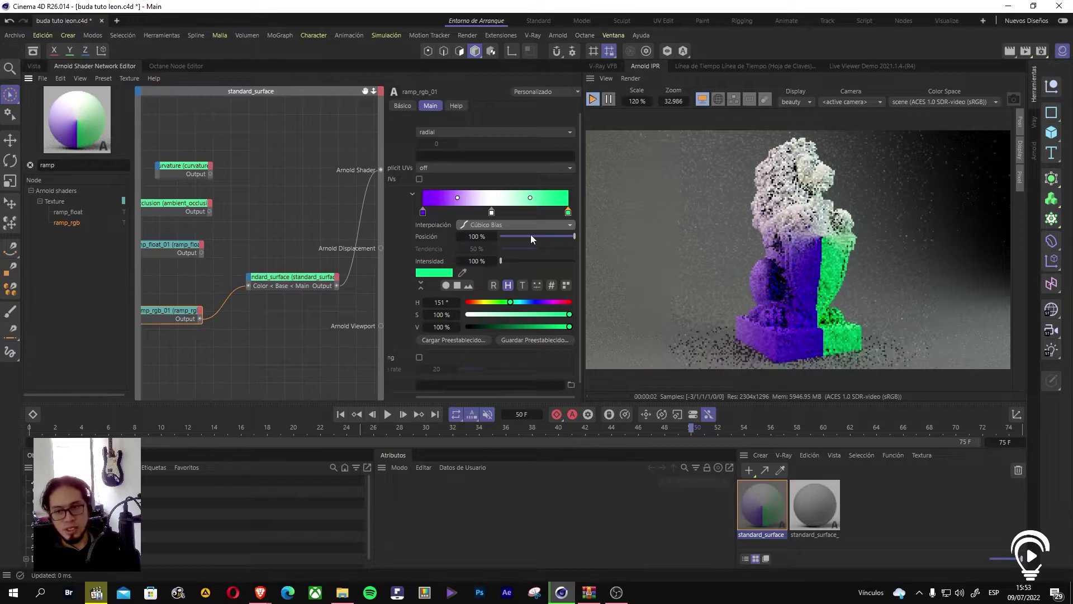
Step: Switch the ramp_rgb type to box for comparison, then set it back to u
{"action": "left_click", "coordinate": [522, 135]}
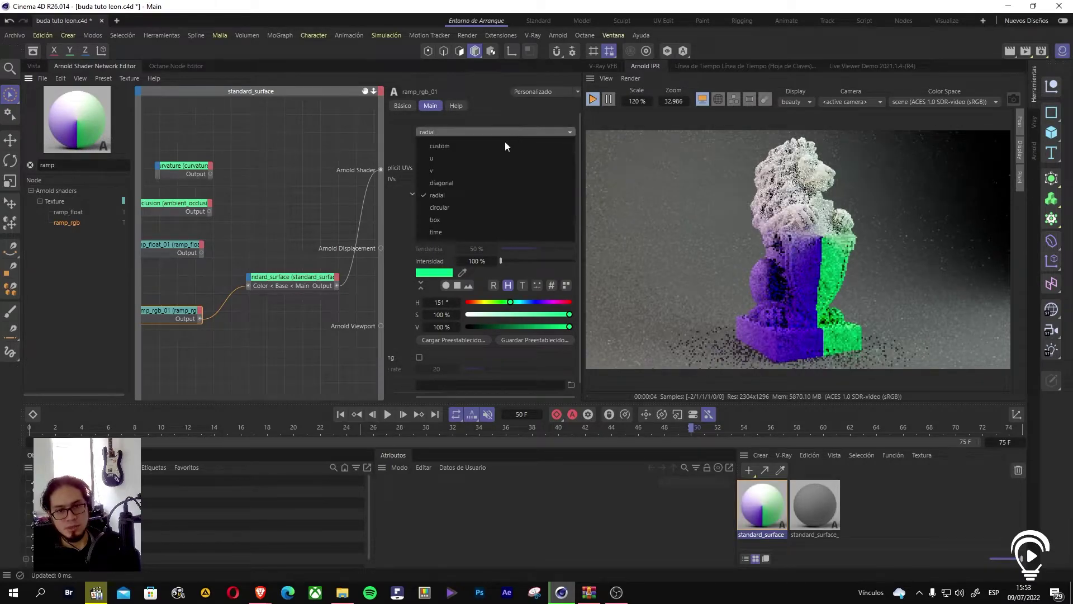
{"action": "left_click", "coordinate": [475, 220]}
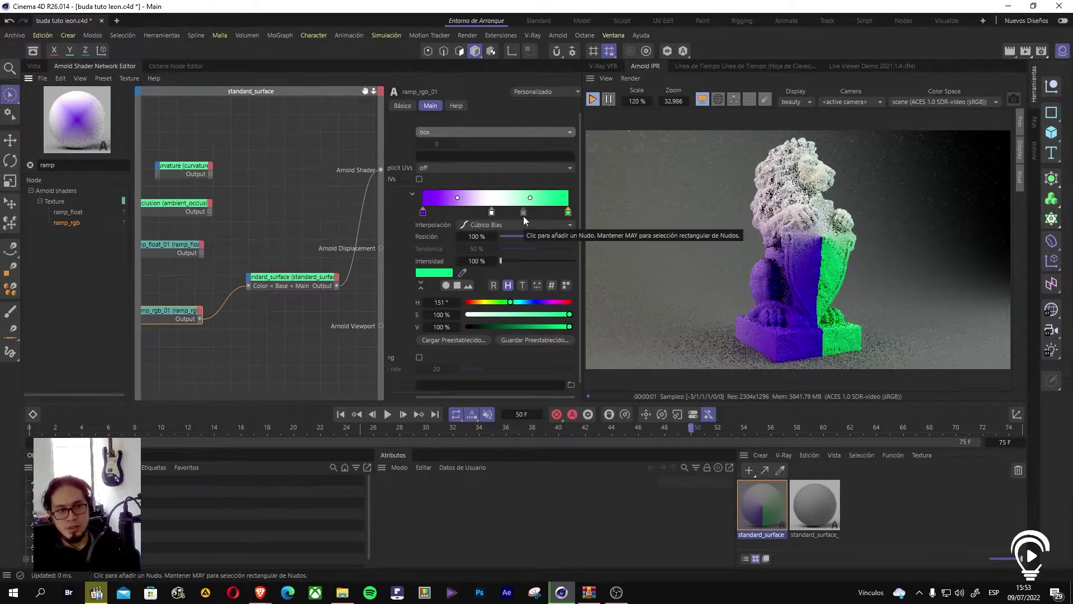
{"action": "left_click", "coordinate": [505, 133]}
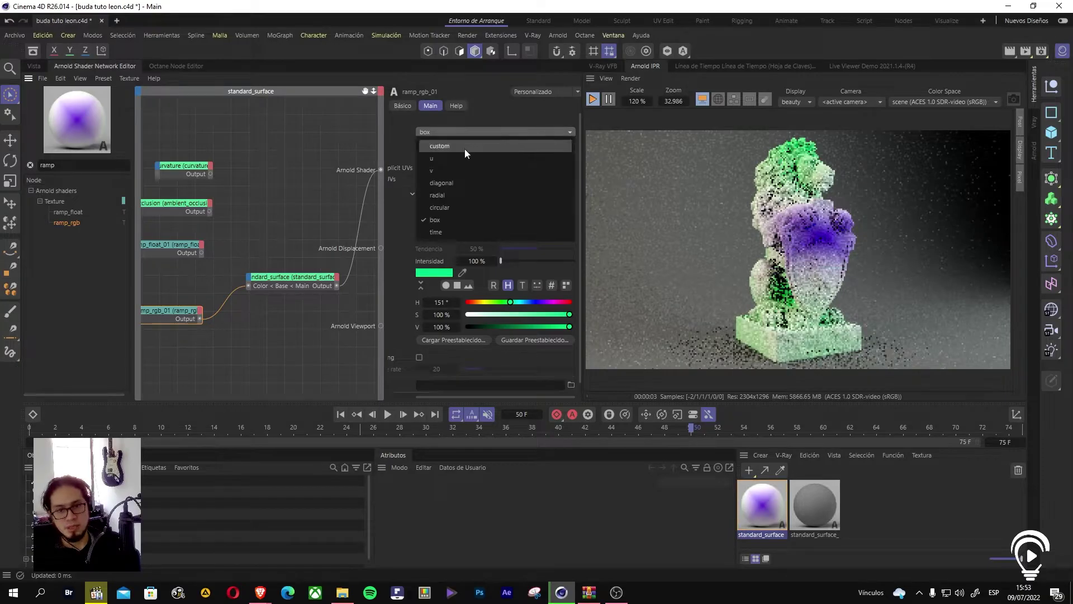
{"action": "left_click", "coordinate": [461, 158]}
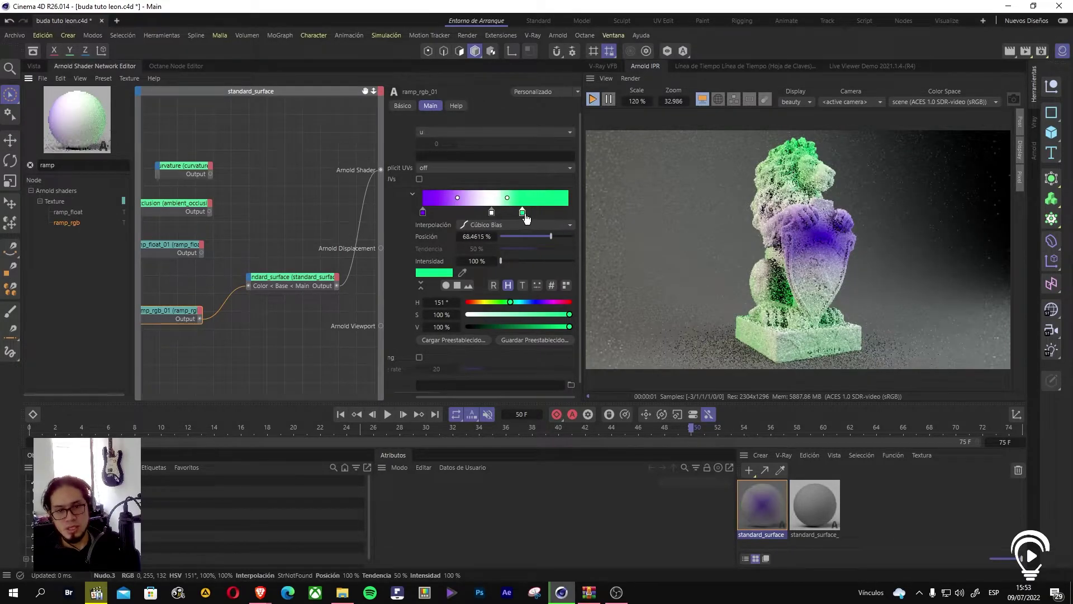
Step: Move the green knot inward to 68.4615% and add a yellow end knot at 98.8462% with H 66°, S 100%, V 100%
{"action": "left_click", "coordinate": [572, 211]}
{"action": "left_click", "coordinate": [570, 210]}
{"action": "left_click", "coordinate": [568, 210]}
{"action": "left_click", "coordinate": [565, 211]}
{"action": "double_click", "coordinate": [567, 213]}
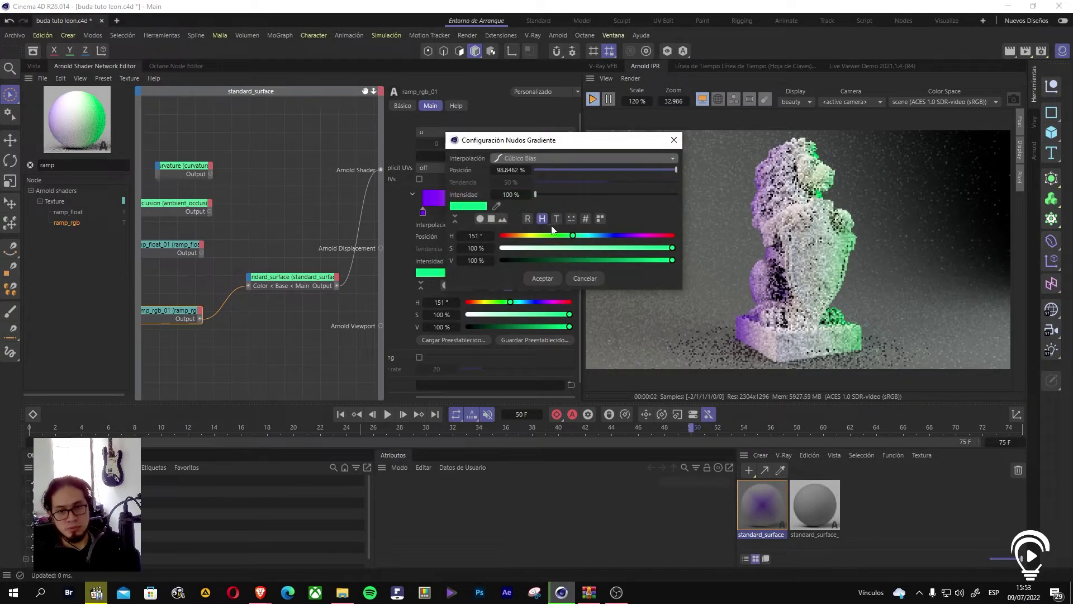
{"action": "left_click", "coordinate": [533, 237]}
{"action": "left_click", "coordinate": [543, 278]}
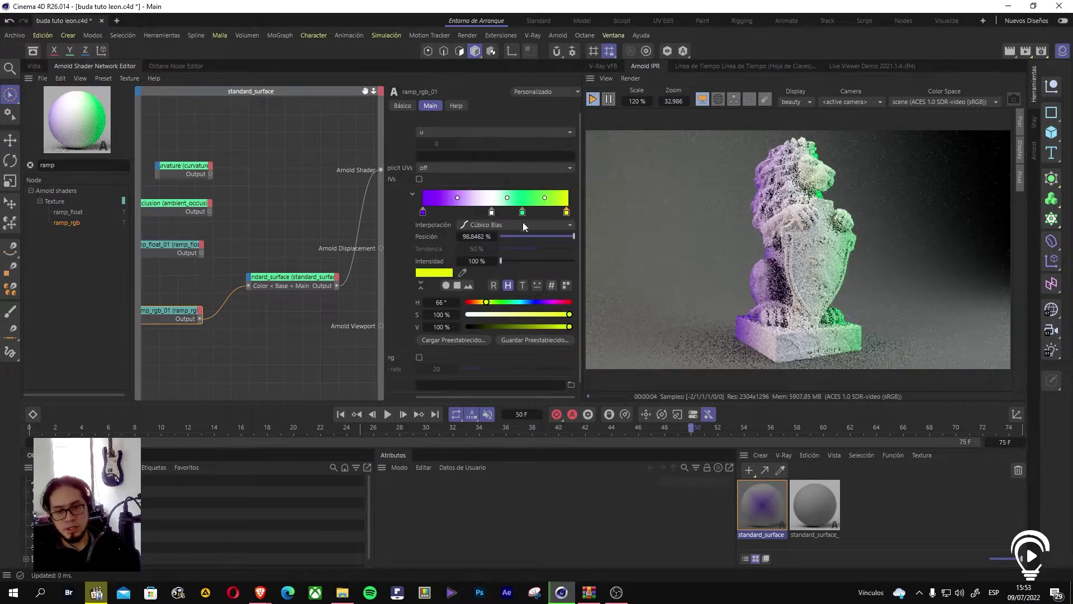
Step: Shift the white and green gradient knots toward the purple end, placing green at 66.5385%, and set the ramp type to v
{"action": "left_click_drag", "start_coordinate": [492, 213], "coordinate": [520, 217]}
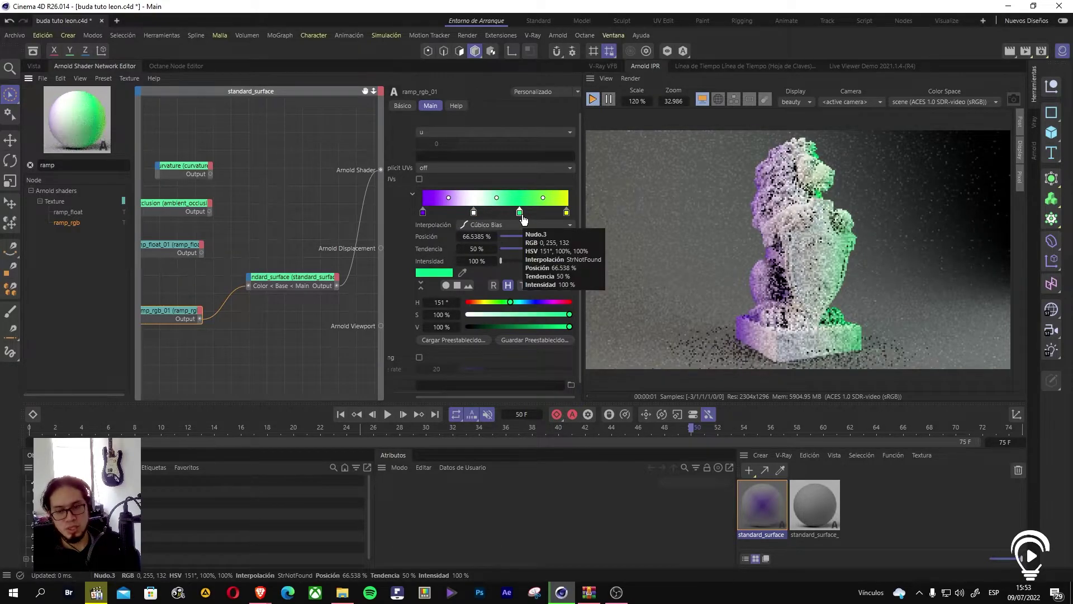
{"action": "left_click", "coordinate": [434, 129]}
{"action": "left_click", "coordinate": [434, 167]}
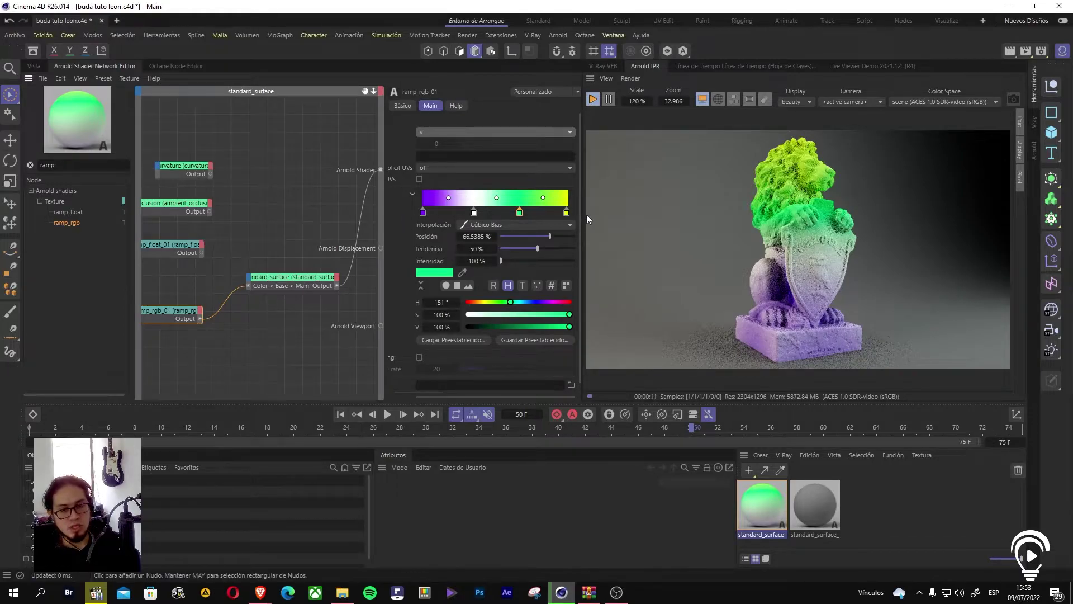
Step: Disconnect ramp_rgb from standard_surface and align the curvature, ambient_occlusion and ramp nodes in a compact column
{"action": "left_click", "coordinate": [230, 297]}
{"action": "left_click_drag", "start_coordinate": [179, 315], "coordinate": [179, 278]}
{"action": "middle_click_drag", "start_coordinate": [196, 218], "coordinate": [229, 213]}
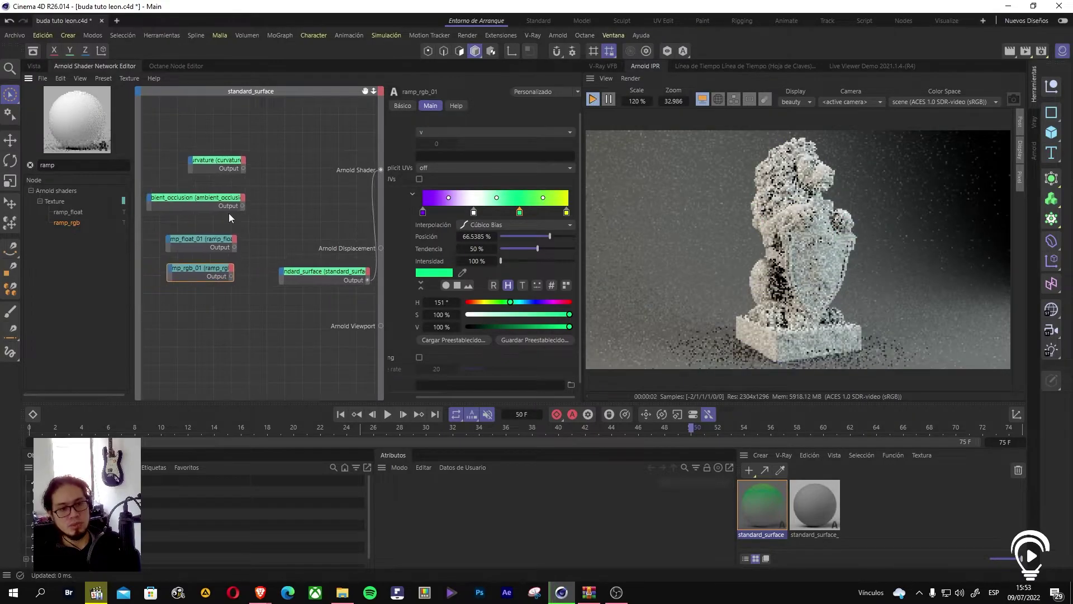
{"action": "left_click", "coordinate": [208, 207]}
{"action": "left_click_drag", "start_coordinate": [208, 207], "coordinate": [194, 216]}
{"action": "left_click_drag", "start_coordinate": [216, 160], "coordinate": [203, 171]}
{"action": "left_click", "coordinate": [254, 148]}
Step: Search the node library for "fac", add a facing_ratio node below ramp_rgb and connect its output to standard_surface's Base Color
{"action": "left_click_drag", "start_coordinate": [69, 165], "coordinate": [1, 170]}
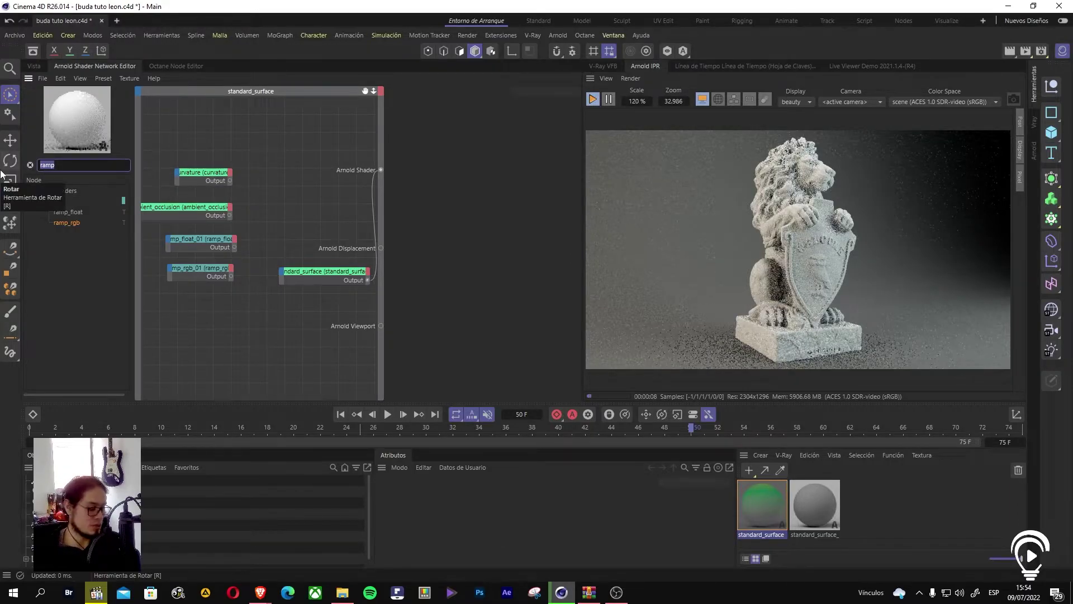
{"action": "type", "text": "fac"}
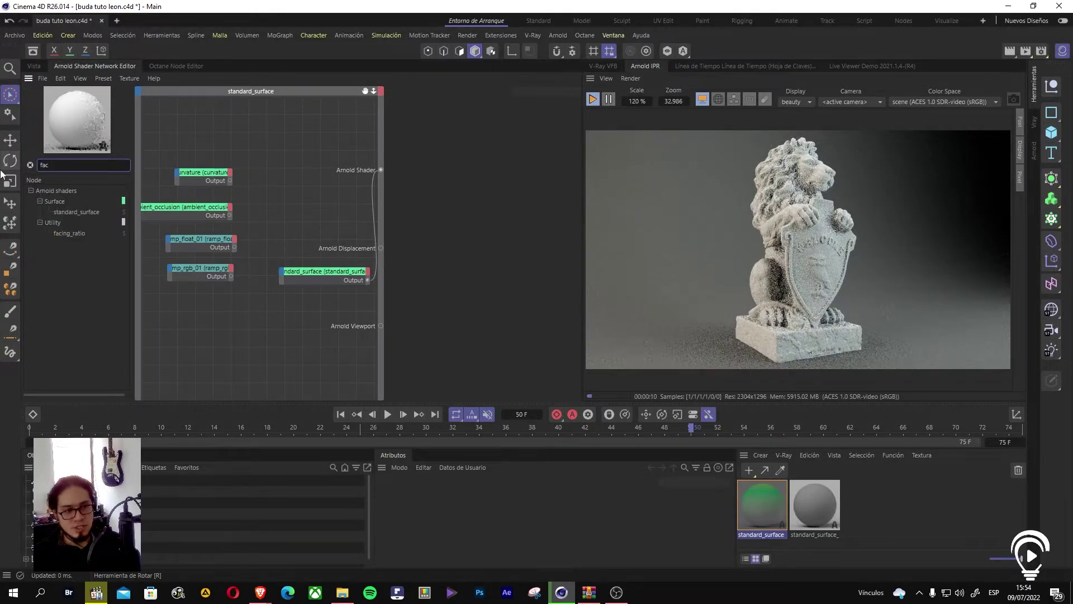
{"action": "left_click_drag", "start_coordinate": [69, 233], "coordinate": [283, 272]}
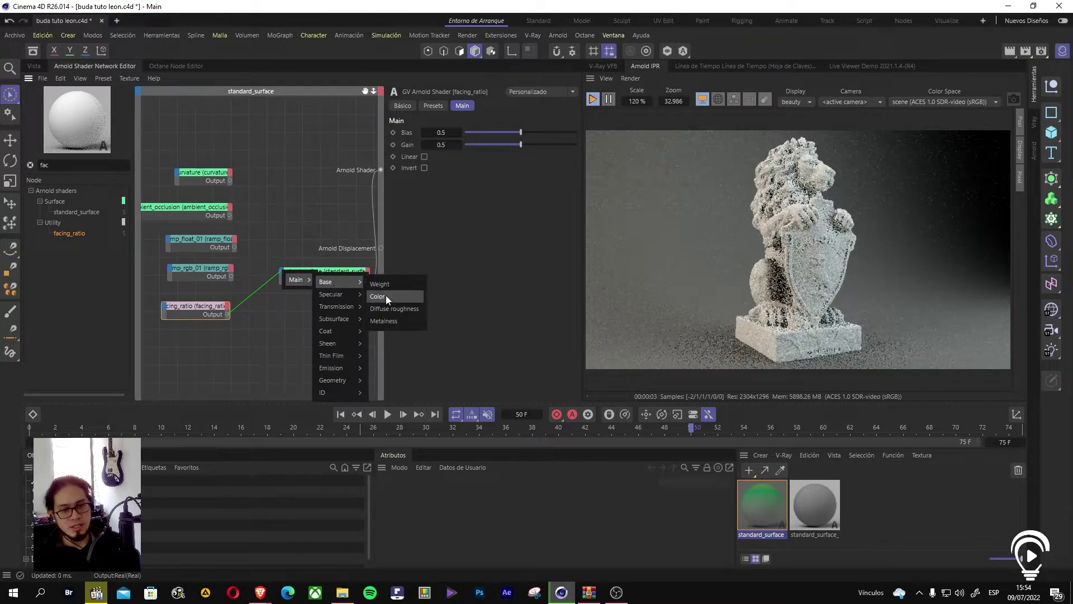
{"action": "left_click", "coordinate": [385, 295]}
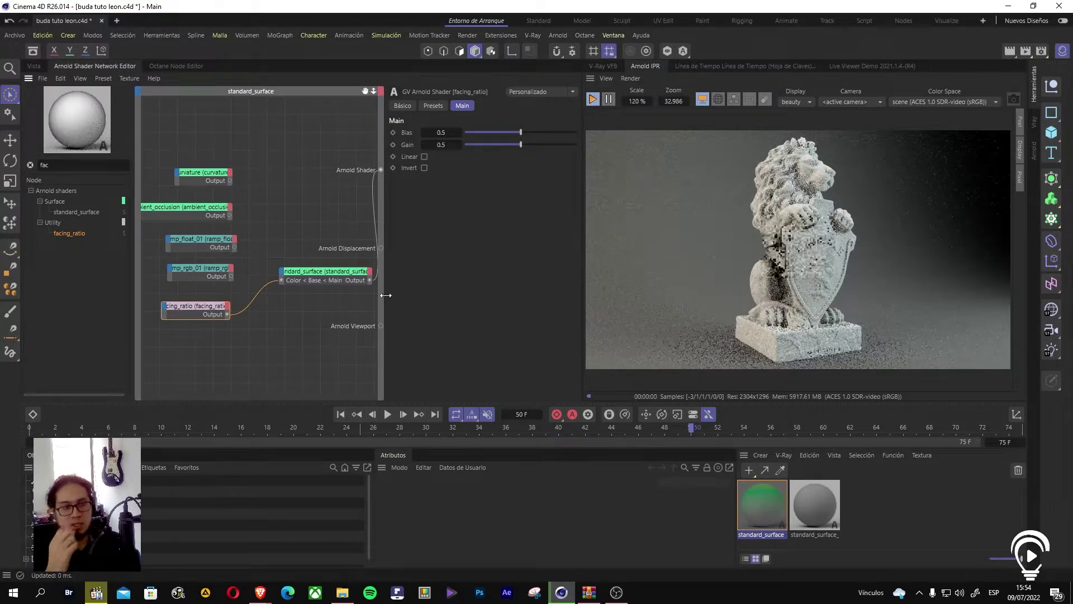
{"action": "left_click_drag", "start_coordinate": [355, 278], "coordinate": [338, 272]}
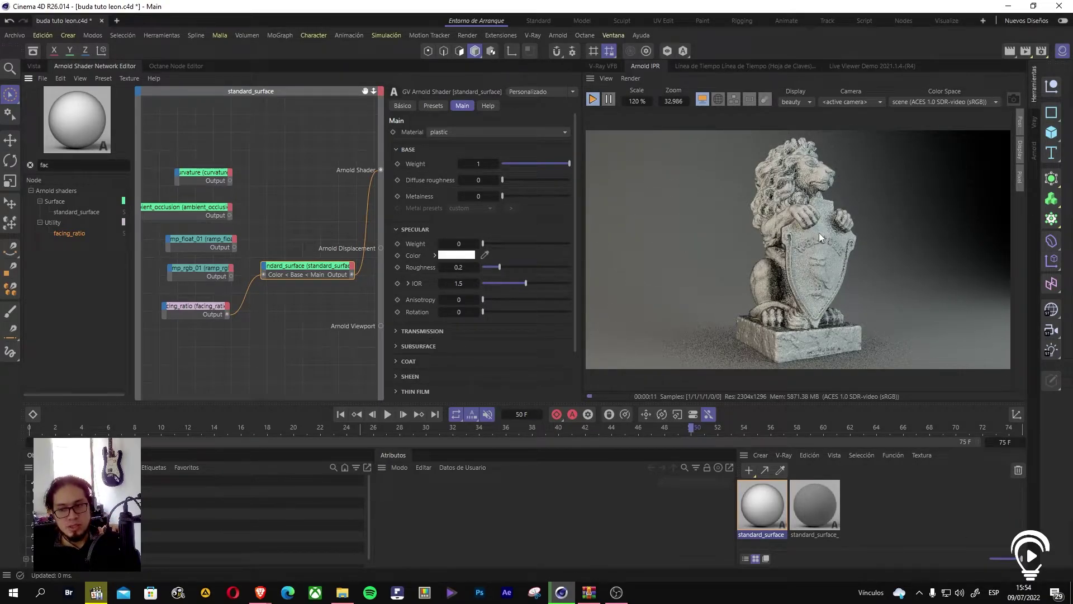
{"action": "left_click", "coordinate": [206, 310]}
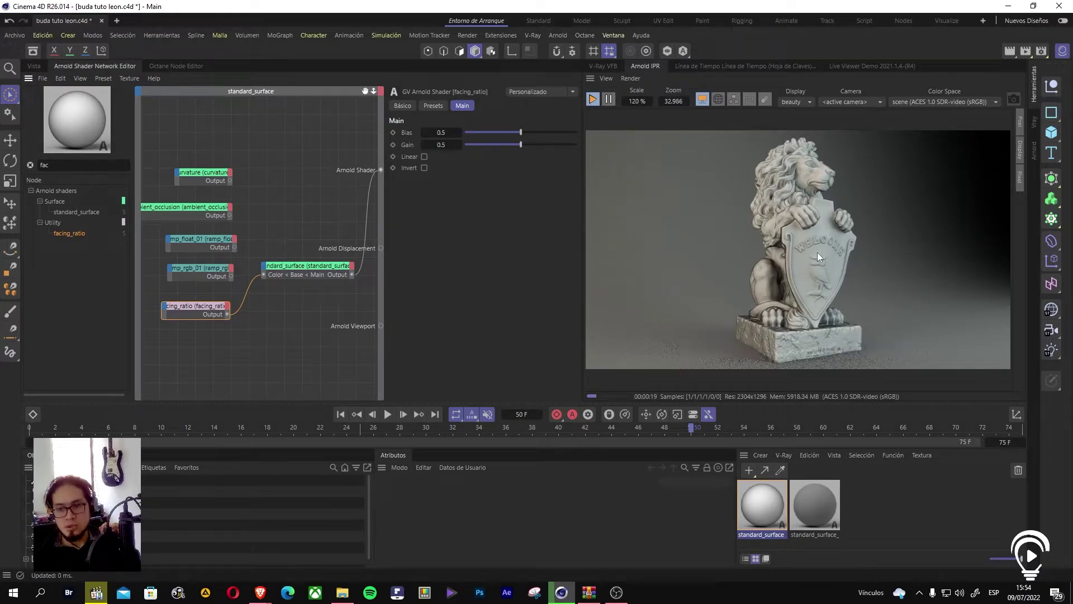
Step: Frame the lion's paws and WELCOME shield closely in the perspective view to examine the facing_ratio effect in the render
{"action": "left_click", "coordinate": [34, 66]}
{"action": "scroll", "coordinate": [313, 245], "scroll_direction": "up", "scroll_amount": 2}
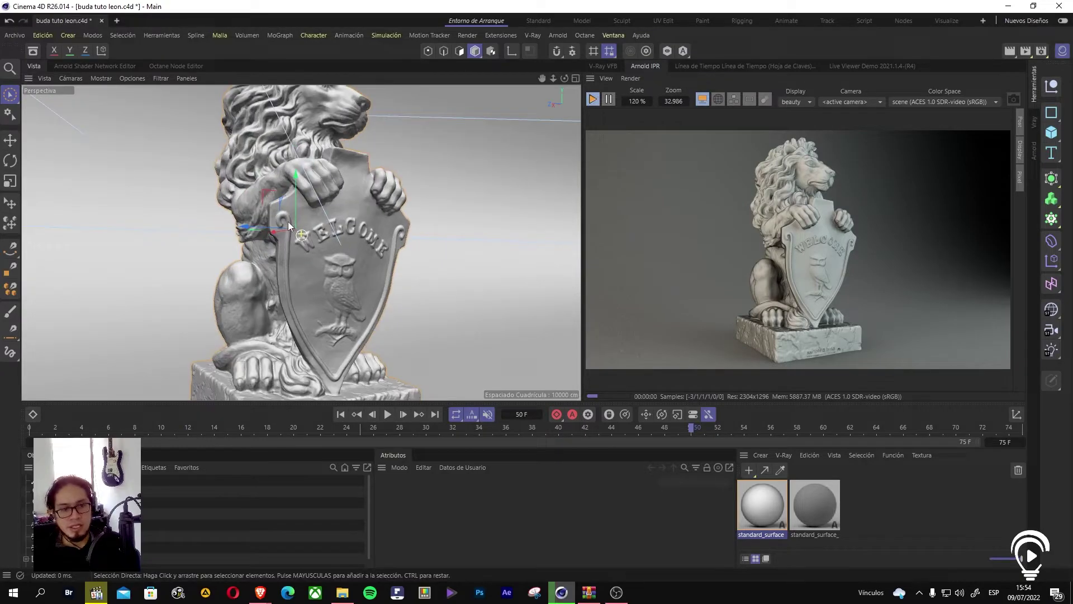
{"action": "scroll", "coordinate": [284, 190], "scroll_direction": "up", "scroll_amount": 2}
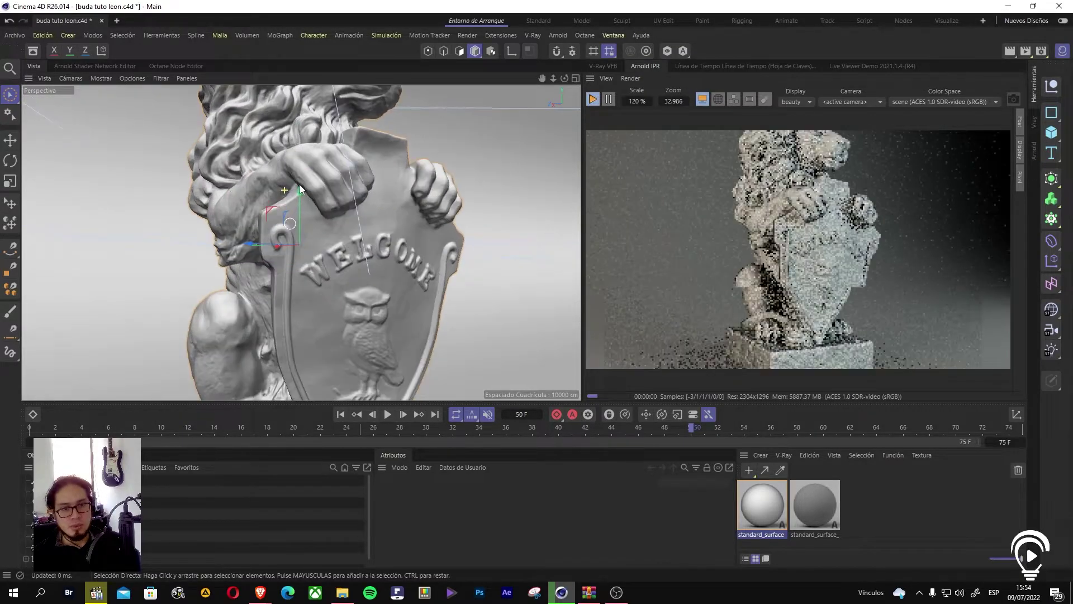
{"action": "scroll", "coordinate": [261, 236], "scroll_direction": "up", "scroll_amount": 1}
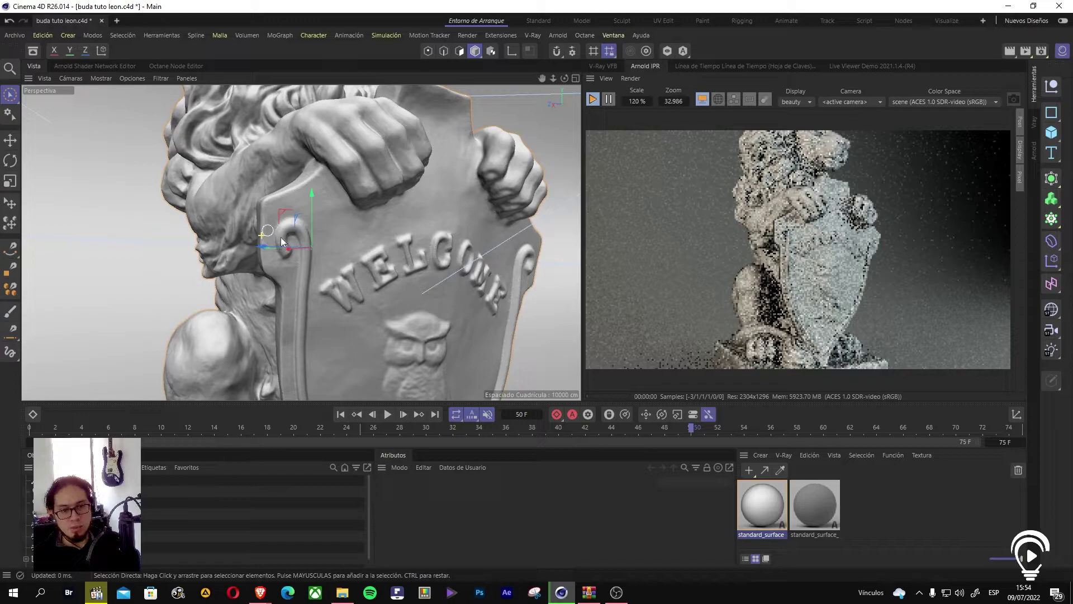
{"action": "left_click_drag", "start_coordinate": [301, 244], "coordinate": [322, 251], "text": "alt"}
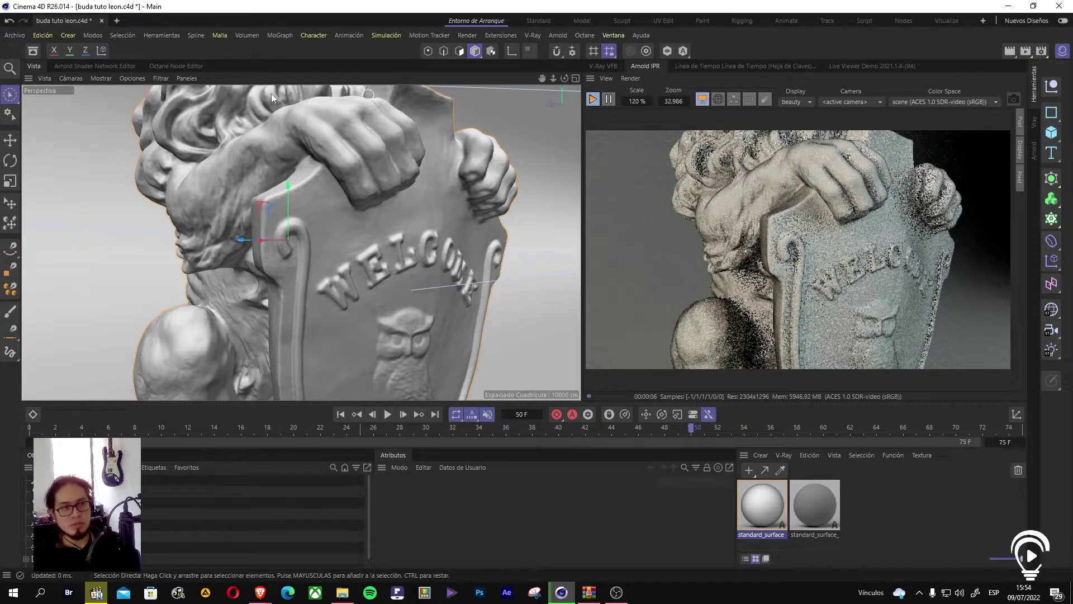
Step: Return to the shader network and adjust facing_ratio to Bias 0.49 and Gain 0.32 with Invert enabled
{"action": "left_click", "coordinate": [116, 67]}
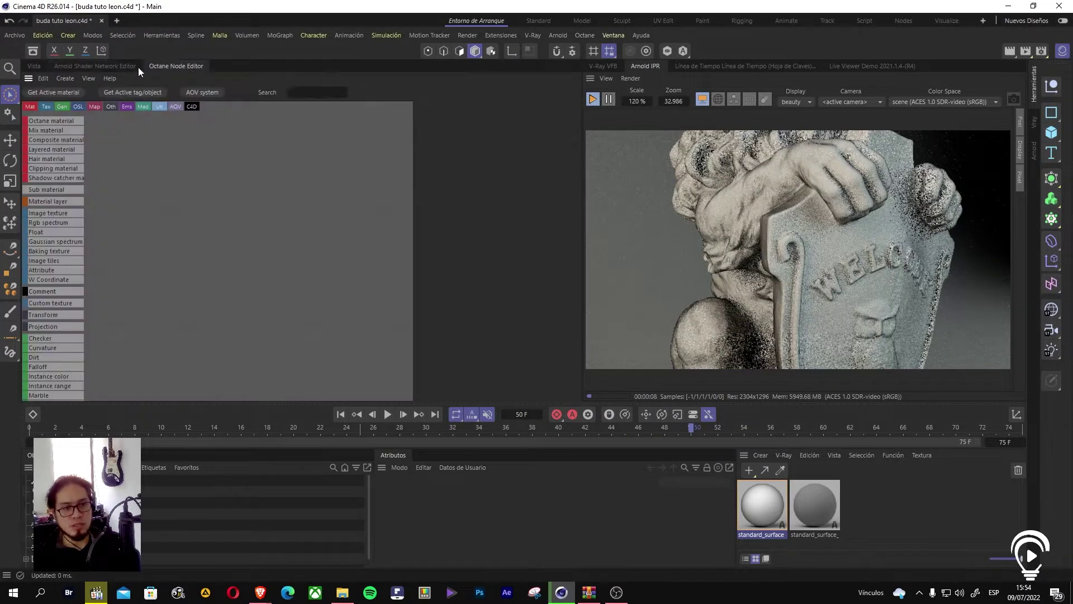
{"action": "left_click", "coordinate": [212, 176]}
{"action": "left_click", "coordinate": [215, 311]}
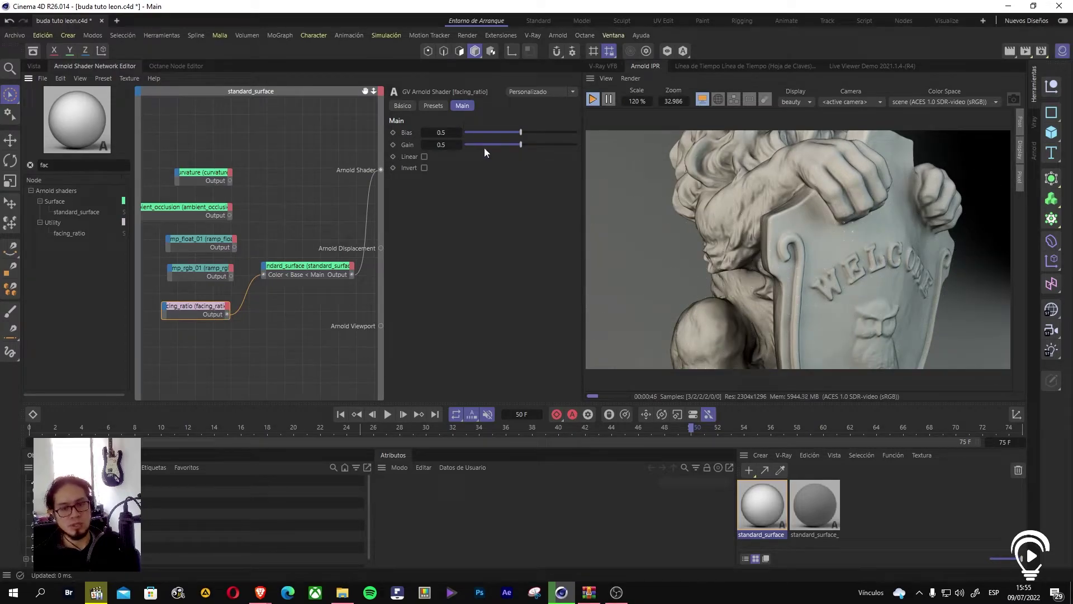
{"action": "left_click_drag", "start_coordinate": [521, 132], "coordinate": [539, 132]}
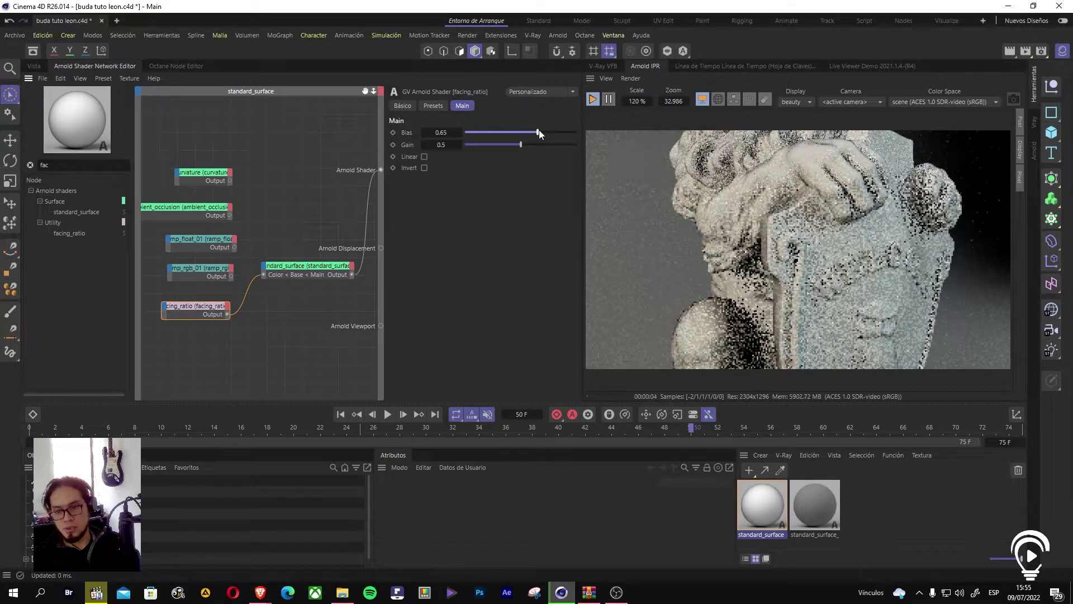
{"action": "left_click_drag", "start_coordinate": [520, 144], "coordinate": [559, 144]}
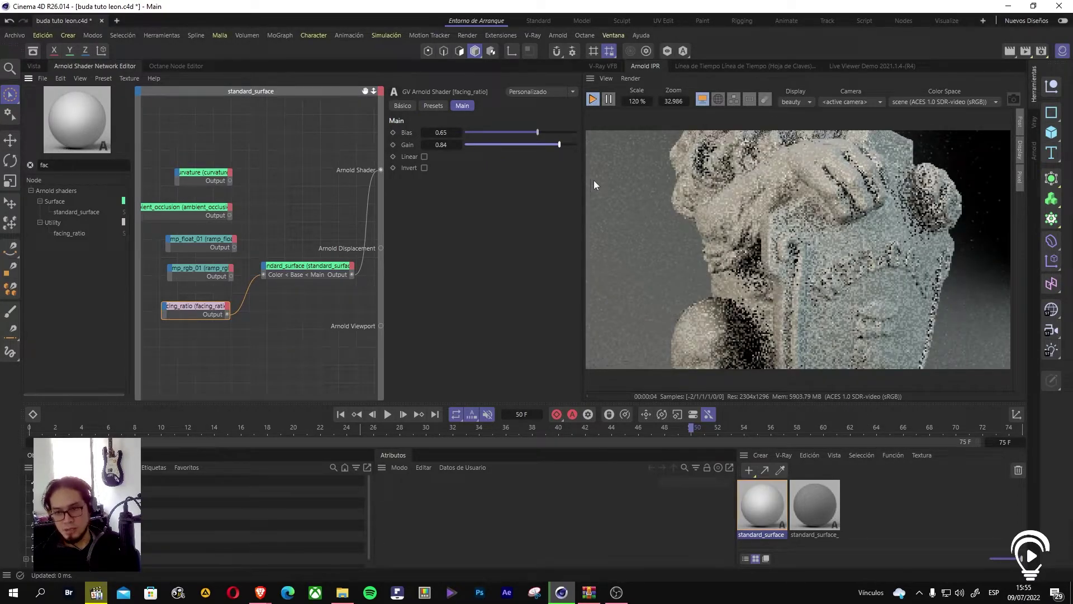
{"action": "left_click_drag", "start_coordinate": [558, 144], "coordinate": [488, 153]}
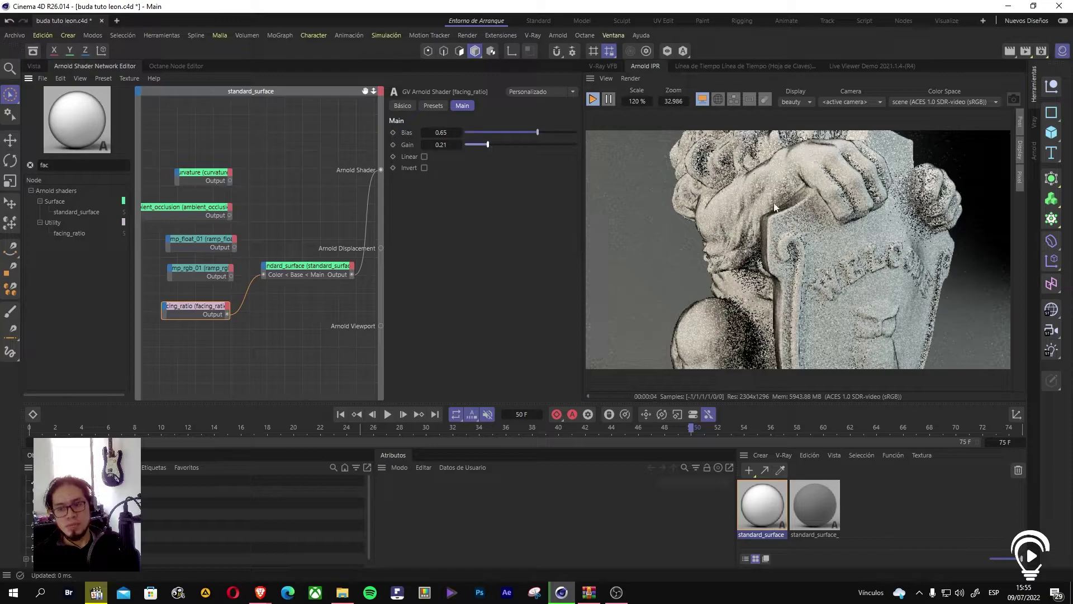
{"action": "left_click_drag", "start_coordinate": [484, 146], "coordinate": [478, 146]}
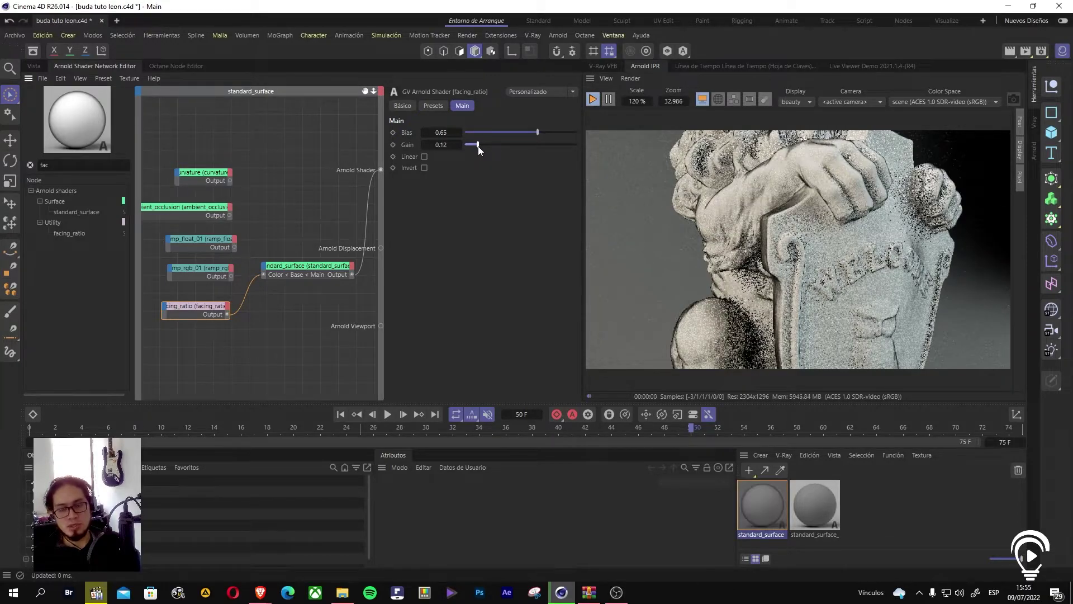
{"action": "left_click_drag", "start_coordinate": [478, 146], "coordinate": [521, 132]}
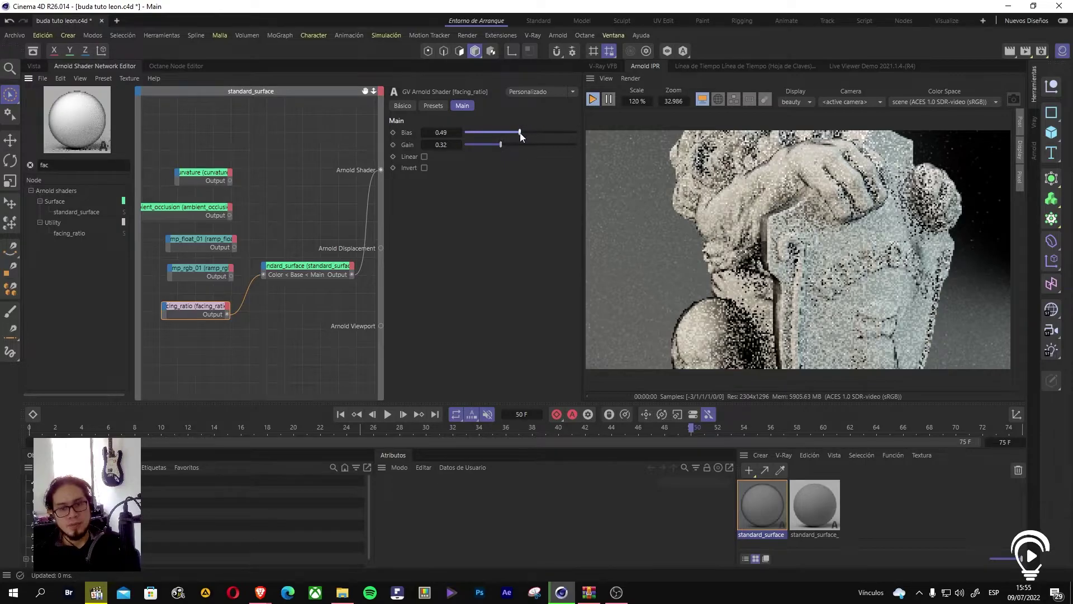
{"action": "left_click", "coordinate": [425, 167]}
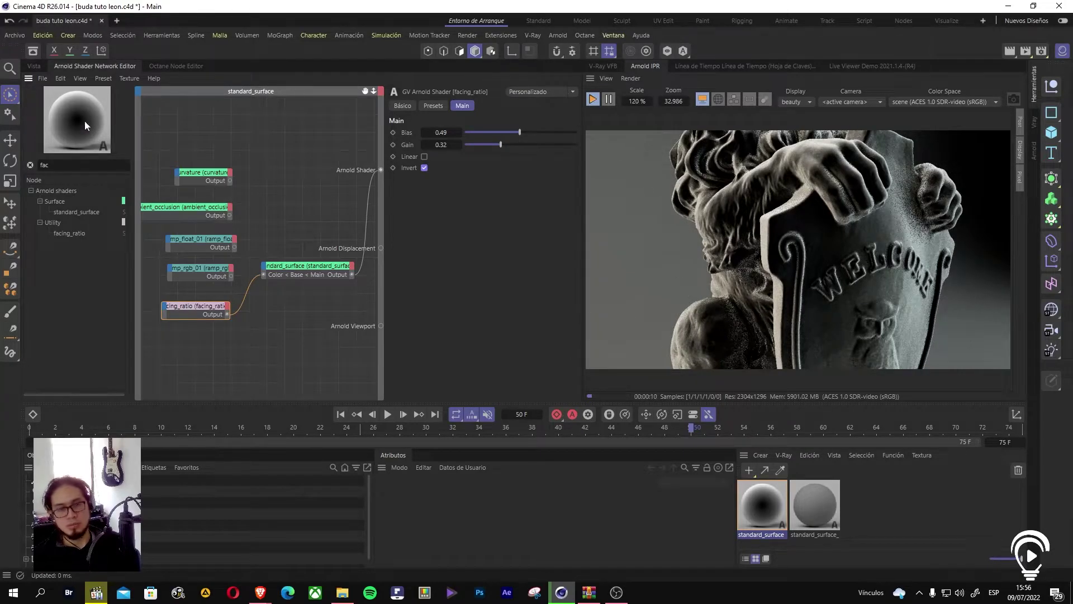
Step: Frame the whole lion statue and its pedestal in the perspective view for the live render
{"action": "left_click", "coordinate": [37, 66]}
{"action": "scroll", "coordinate": [331, 236], "scroll_direction": "down", "scroll_amount": 5}
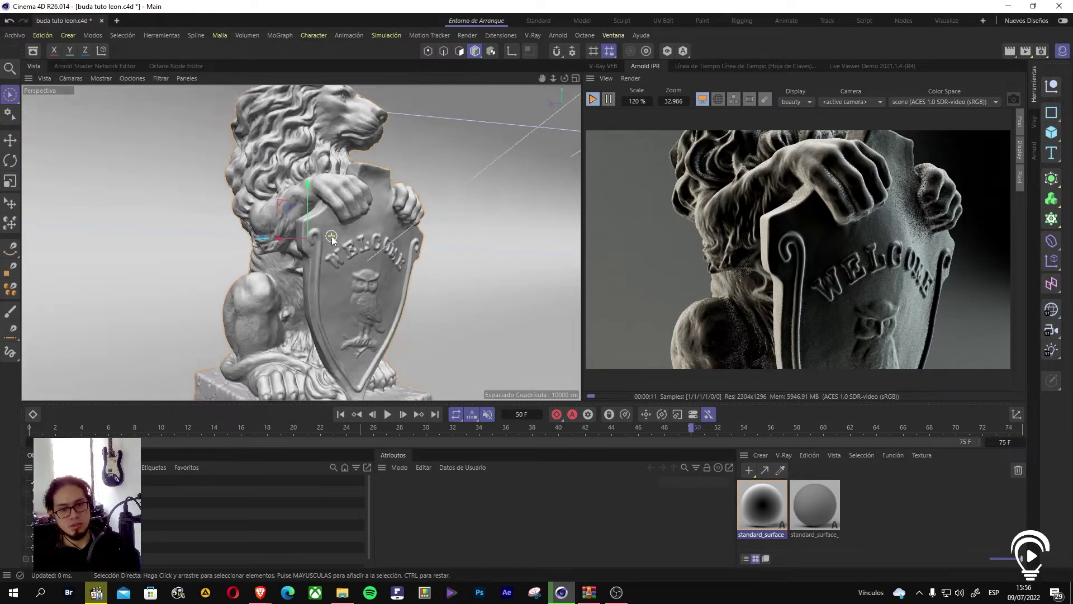
{"action": "mouse_move", "coordinate": [289, 247]}
{"action": "left_mouse_down", "text": "alt"}
{"action": "mouse_move", "coordinate": [271, 250]}
{"action": "mouse_move", "coordinate": [282, 250]}
{"action": "left_mouse_up", "text": "alt"}
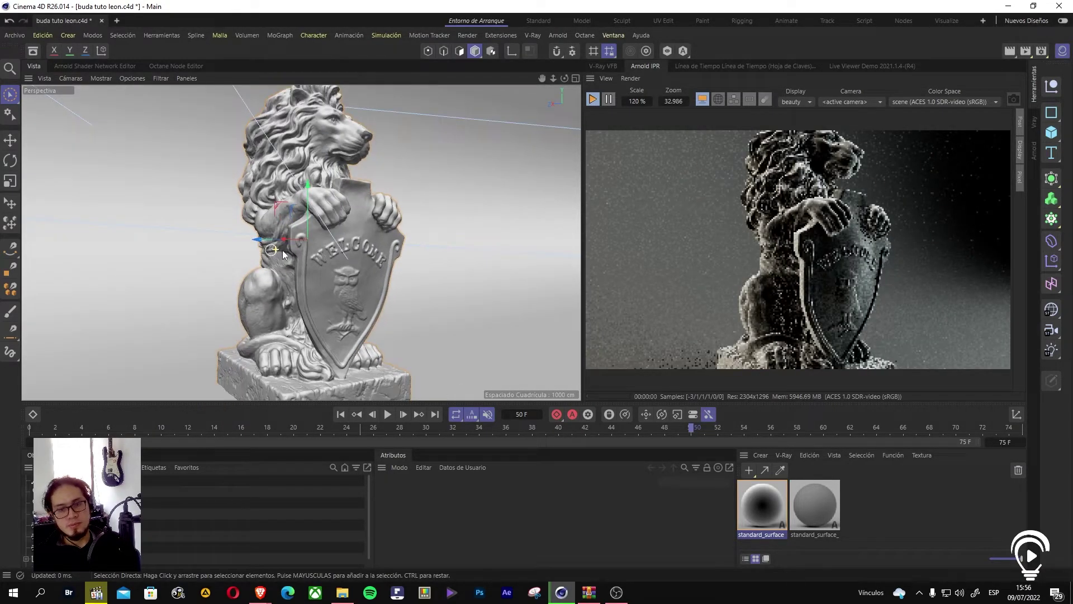
{"action": "scroll", "coordinate": [283, 250], "scroll_direction": "down", "scroll_amount": 2}
{"action": "left_click_drag", "start_coordinate": [284, 250], "coordinate": [280, 246], "text": "alt"}
Step: Disconnect facing_ratio from standard_surface and delete the curvature, ambient_occlusion, ramp_float, ramp_rgb and facing_ratio nodes from the shader network
{"action": "left_click", "coordinate": [173, 66]}
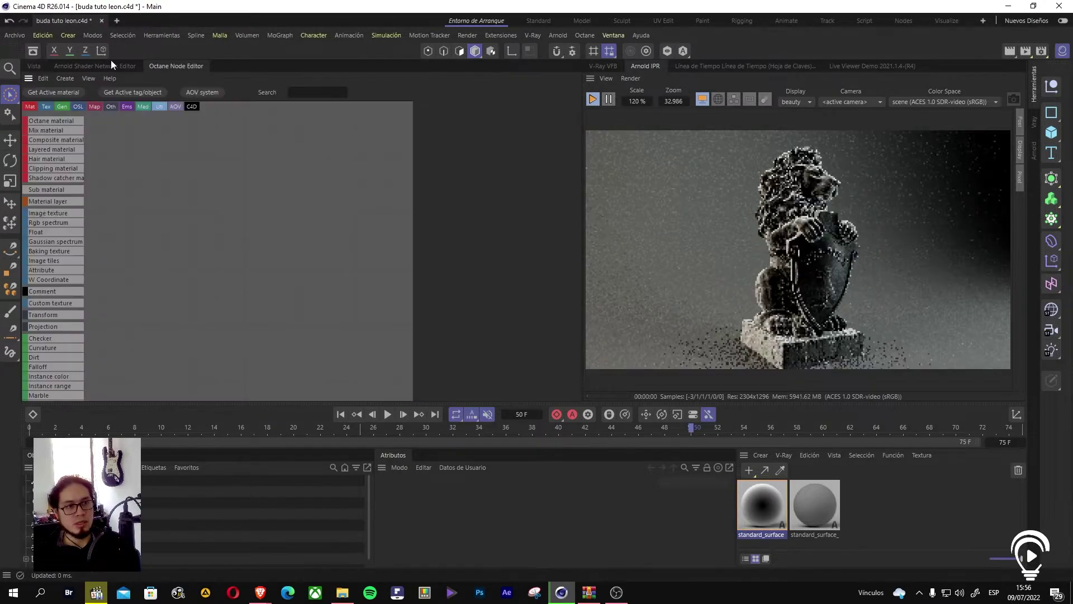
{"action": "left_click", "coordinate": [111, 62]}
{"action": "left_click_drag", "start_coordinate": [253, 279], "coordinate": [253, 266]}
{"action": "left_click_drag", "start_coordinate": [196, 140], "coordinate": [239, 381]}
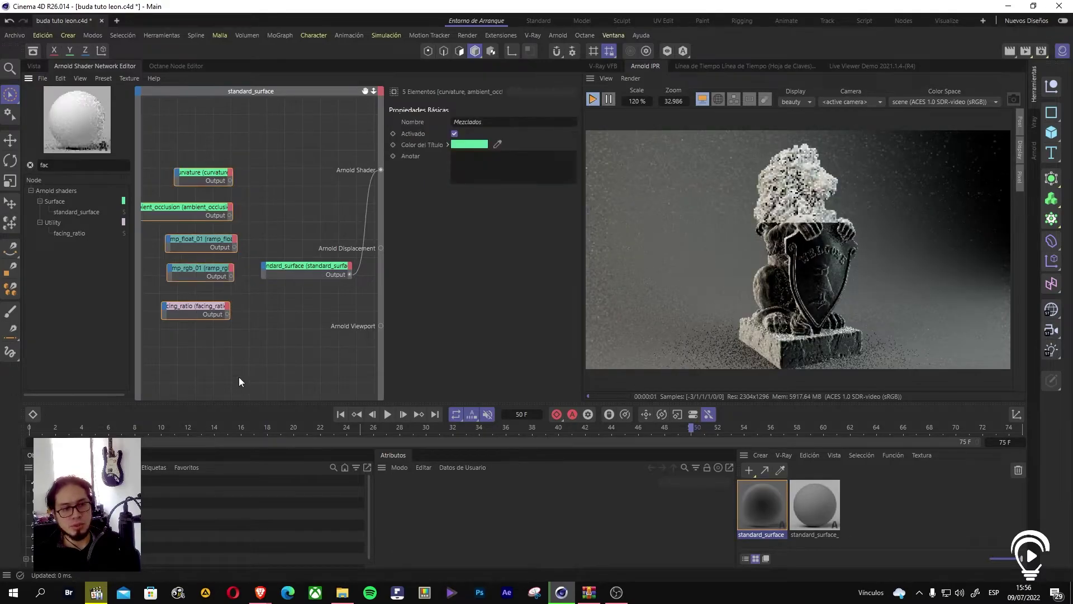
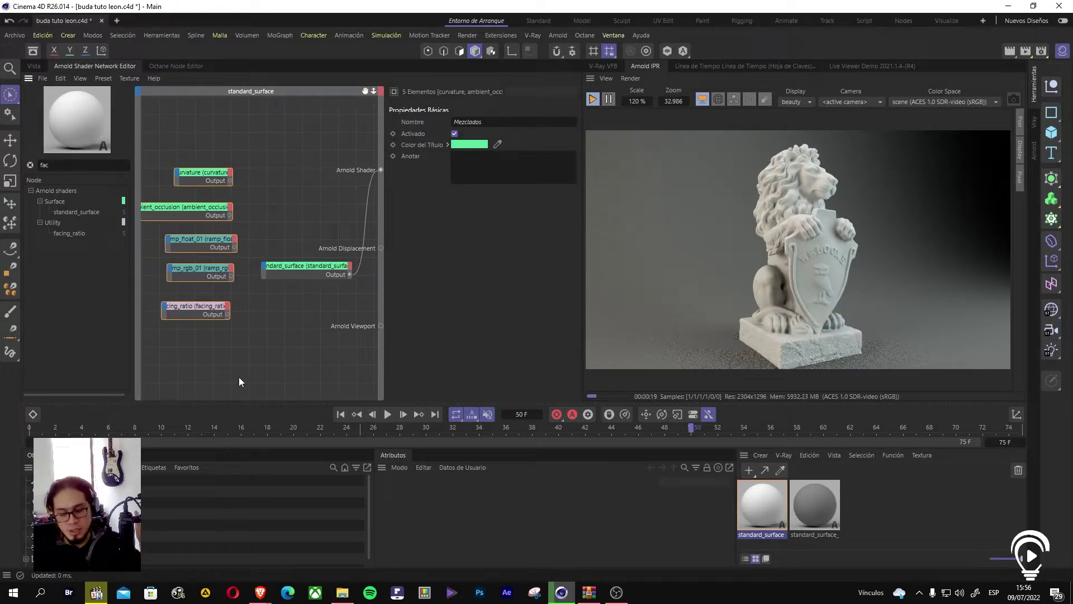
{"action": "left_click_drag", "start_coordinate": [206, 140], "coordinate": [211, 337]}
{"action": "key", "text": "Delete"}
Step: Search the node library for "rgb" and add a mix_rgba node to the left of and above standard_surface
{"action": "left_click_drag", "start_coordinate": [55, 165], "coordinate": [41, 165]}
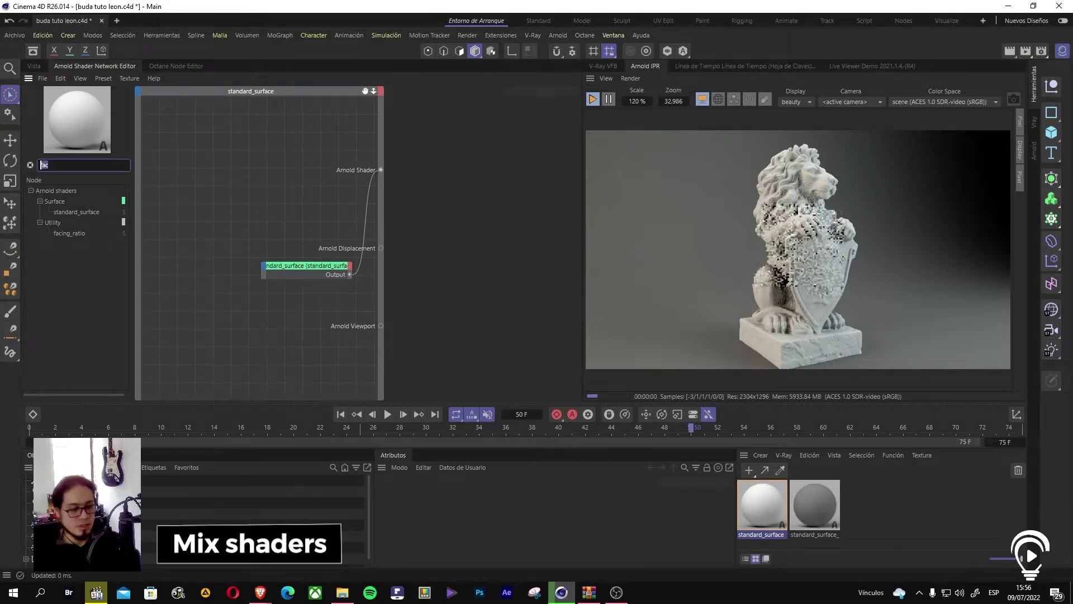
{"action": "type", "text": "mix"}
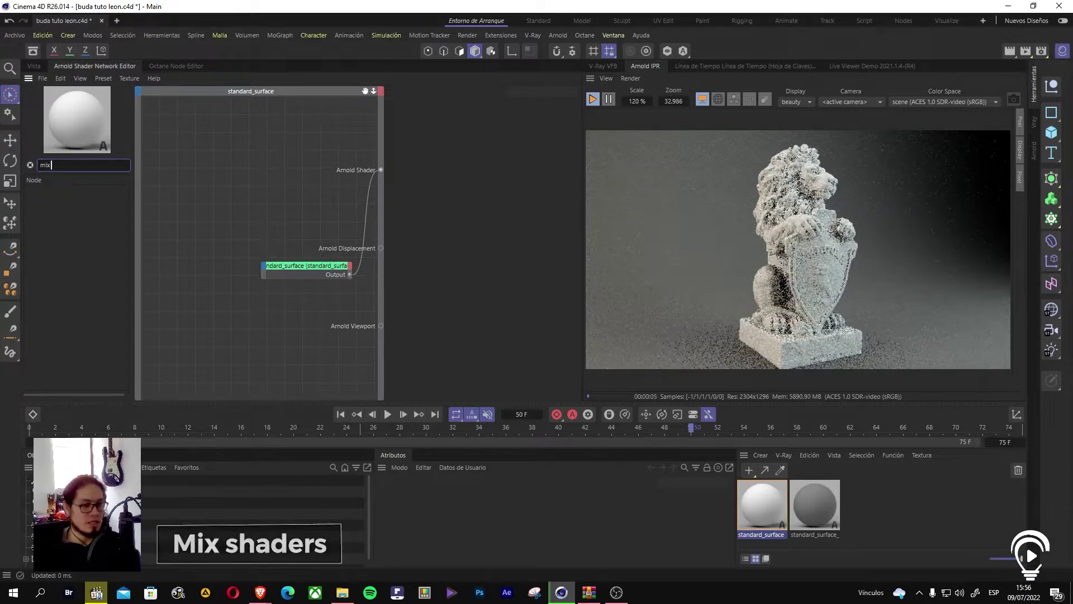
{"action": "key", "text": "BackSpace"}
{"action": "key", "text": "BackSpace"}
{"action": "key", "text": "BackSpace"}
{"action": "key", "text": "BackSpace"}
{"action": "type", "text": "rgb"}
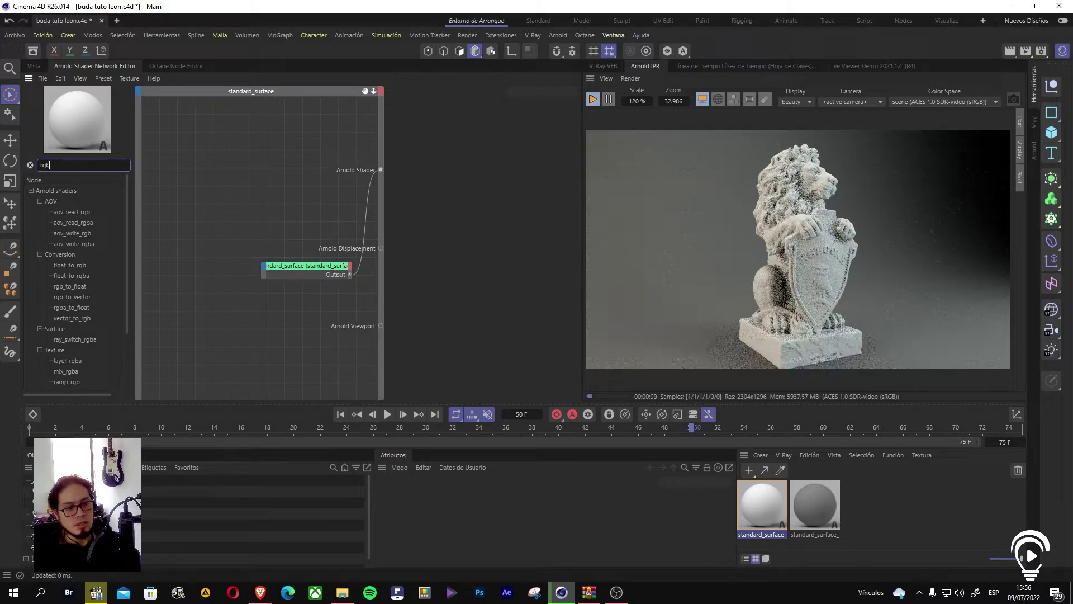
{"action": "scroll", "coordinate": [109, 375], "scroll_direction": "down", "scroll_amount": 2}
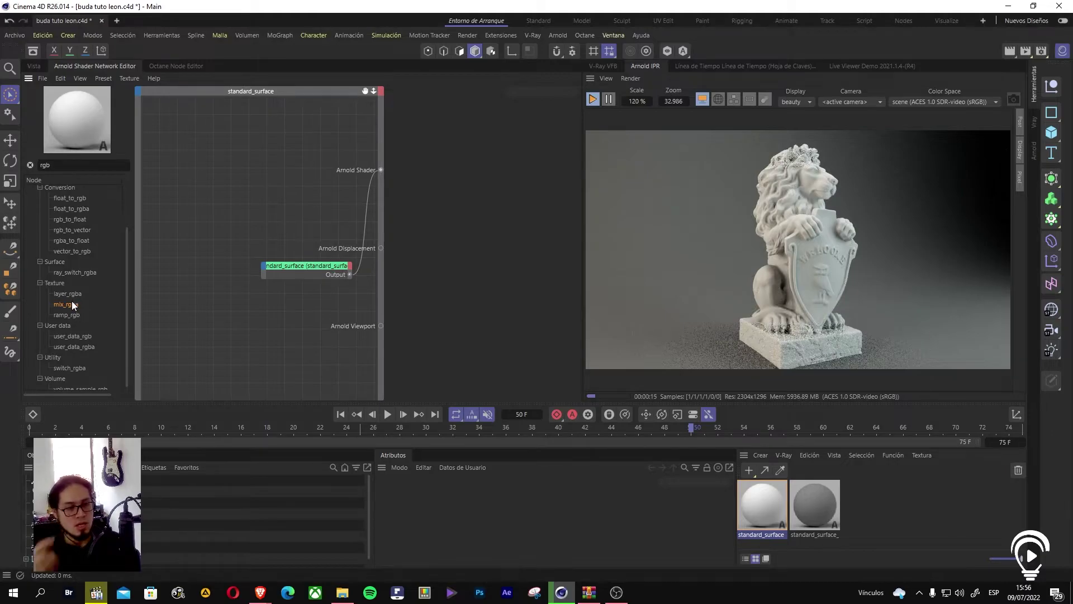
{"action": "left_click_drag", "start_coordinate": [73, 307], "coordinate": [176, 210]}
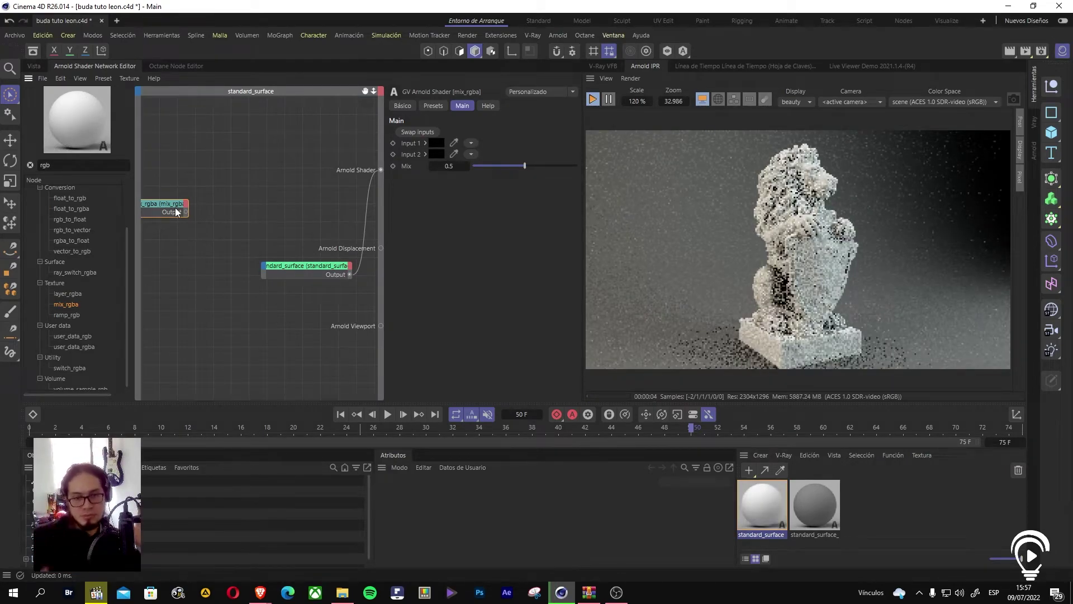
{"action": "left_click_drag", "start_coordinate": [164, 206], "coordinate": [215, 229]}
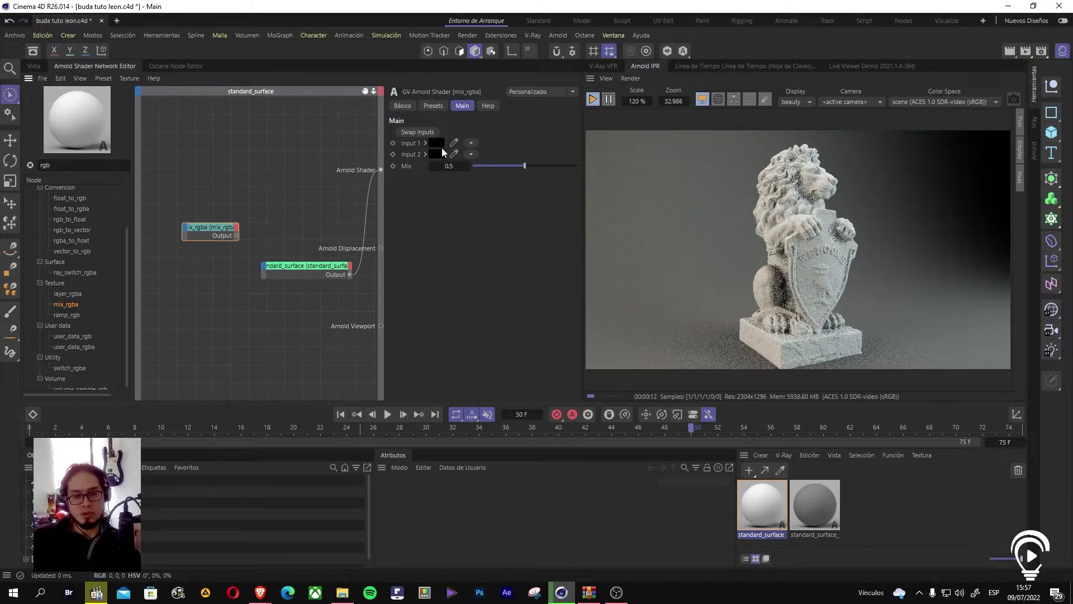
{"action": "left_click_drag", "start_coordinate": [224, 232], "coordinate": [216, 234]}
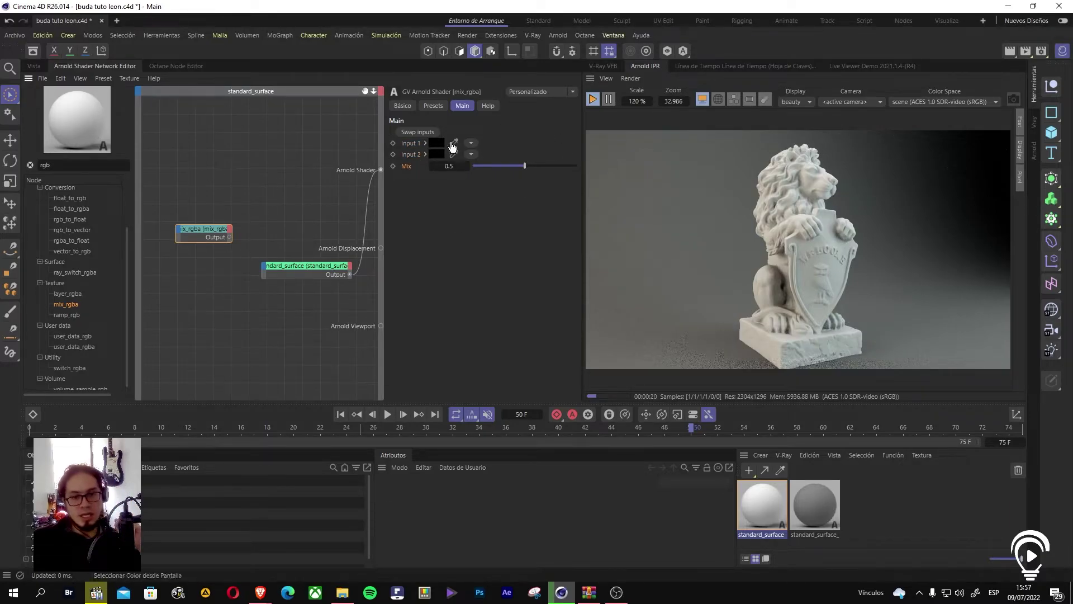
Step: Set mix_rgba's Input 1 to cyan (RGB 0, 212, 255) and Input 2 to yellow (RGB 255, 238, 0)
{"action": "left_click", "coordinate": [437, 154]}
{"action": "left_click", "coordinate": [505, 248]}
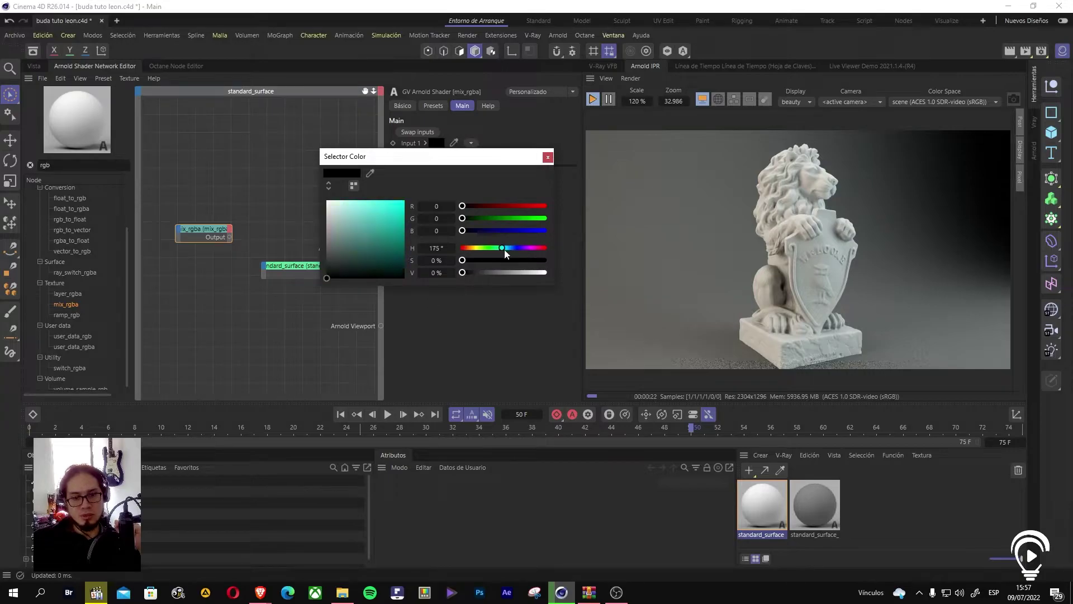
{"action": "left_click_drag", "start_coordinate": [379, 239], "coordinate": [422, 188]}
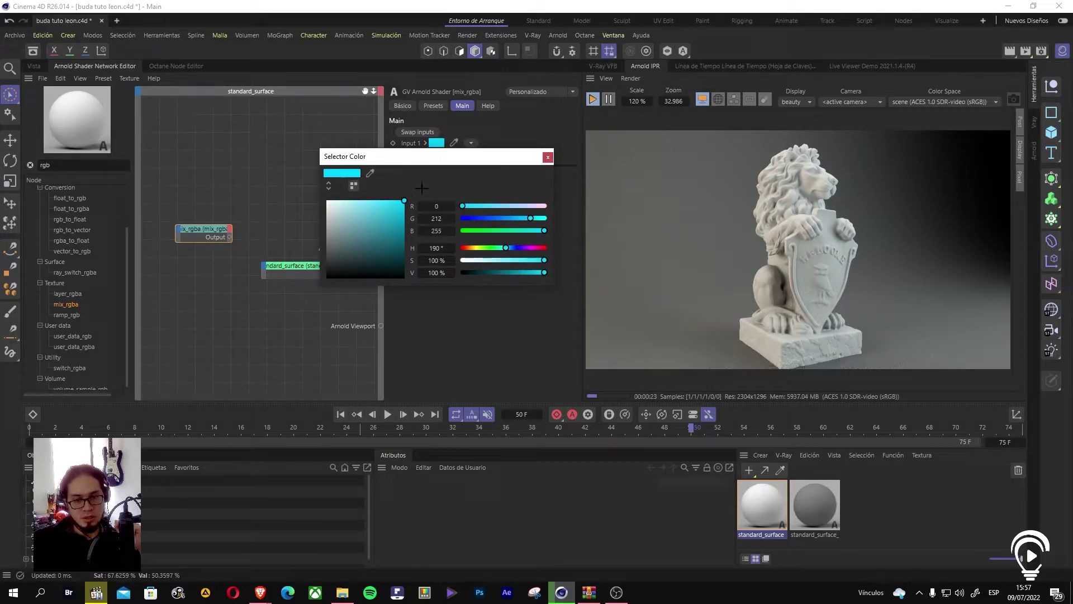
{"action": "left_click", "coordinate": [551, 158]}
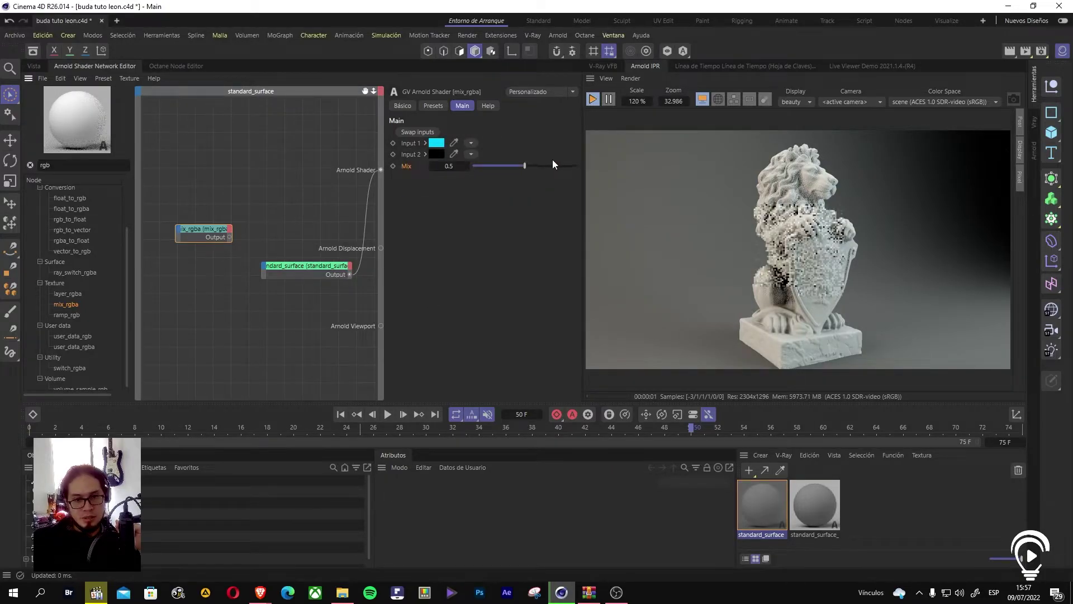
{"action": "left_click", "coordinate": [436, 154]}
{"action": "left_click_drag", "start_coordinate": [522, 259], "coordinate": [475, 259]}
{"action": "left_click", "coordinate": [404, 211]}
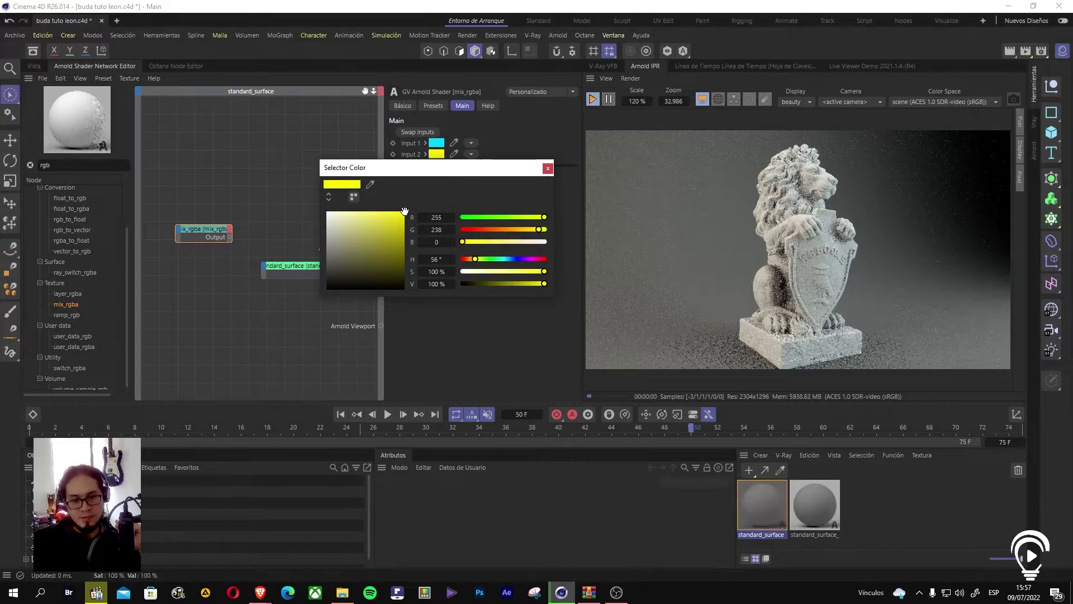
{"action": "left_click", "coordinate": [575, 205]}
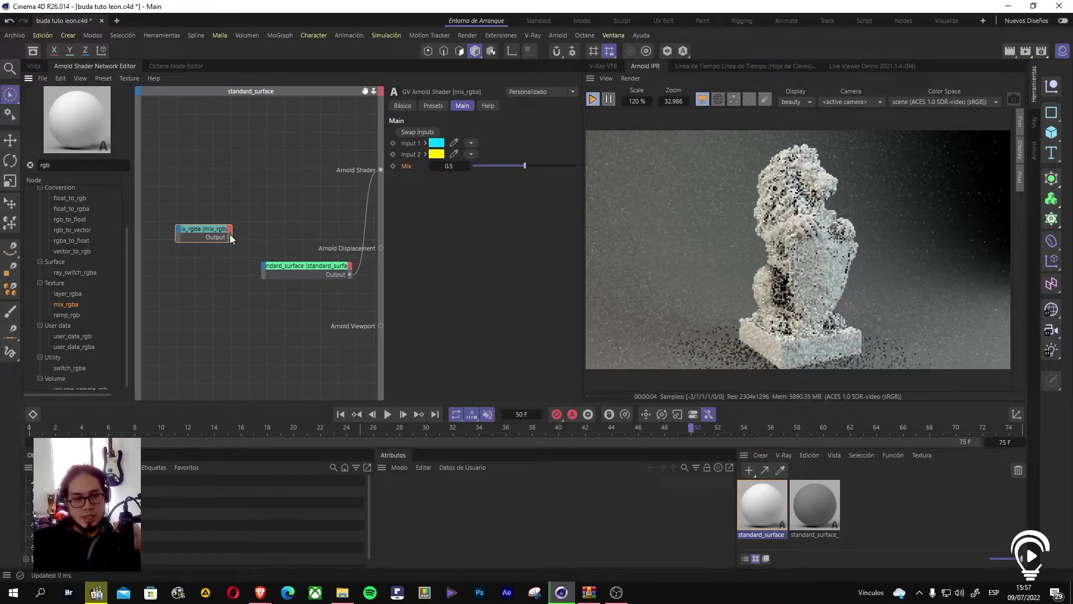
Step: Connect mix_rgba's output to the Base Color of standard_surface
{"action": "left_click_drag", "start_coordinate": [266, 267], "coordinate": [266, 268]}
{"action": "mouse_move", "coordinate": [335, 277]}
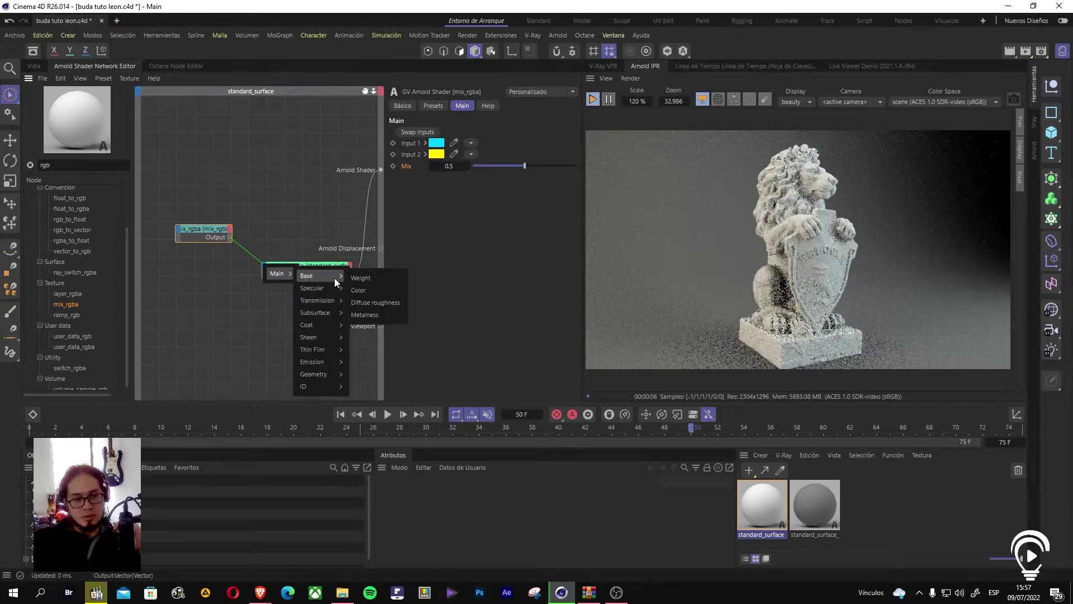
{"action": "left_click", "coordinate": [386, 294]}
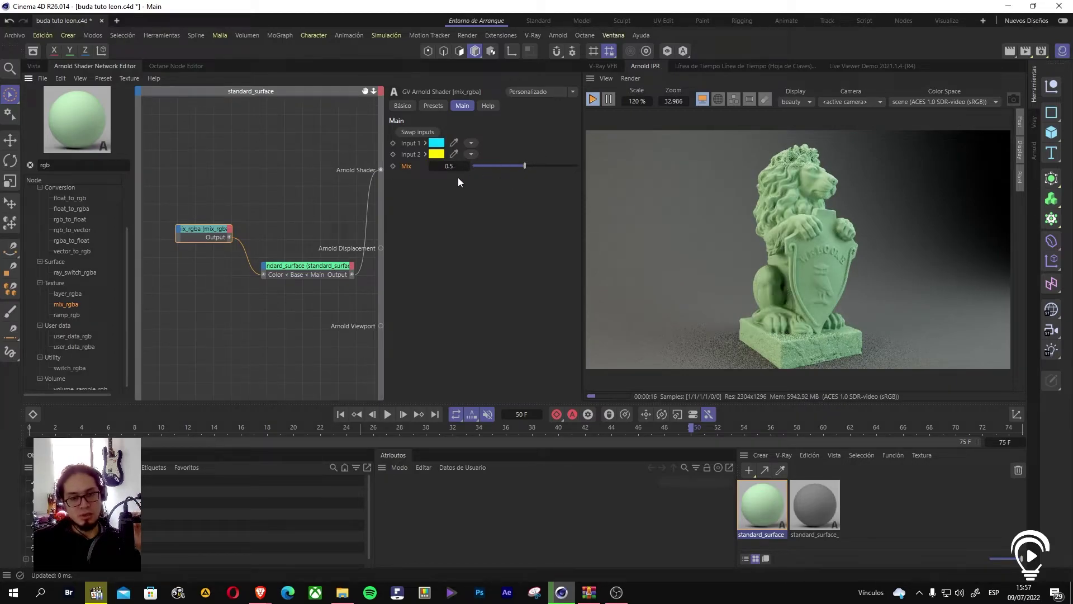
Step: Try mix_rgba's Mix at 0 and at 1 in the live render, and restore it to 0.5
{"action": "left_click_drag", "start_coordinate": [450, 167], "coordinate": [430, 167]}
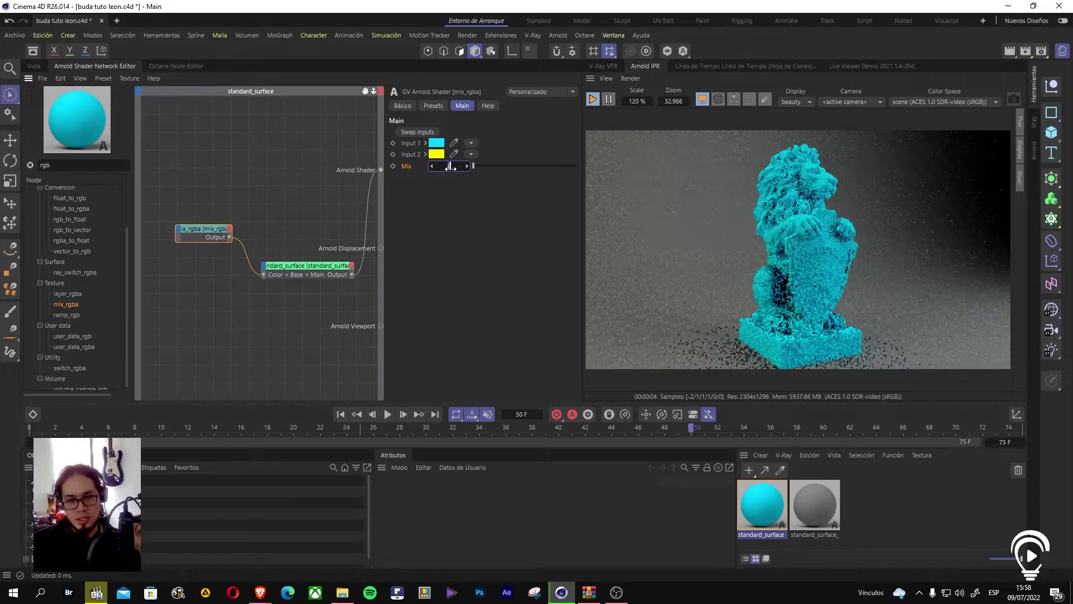
{"action": "left_click_drag", "start_coordinate": [450, 167], "coordinate": [476, 167]}
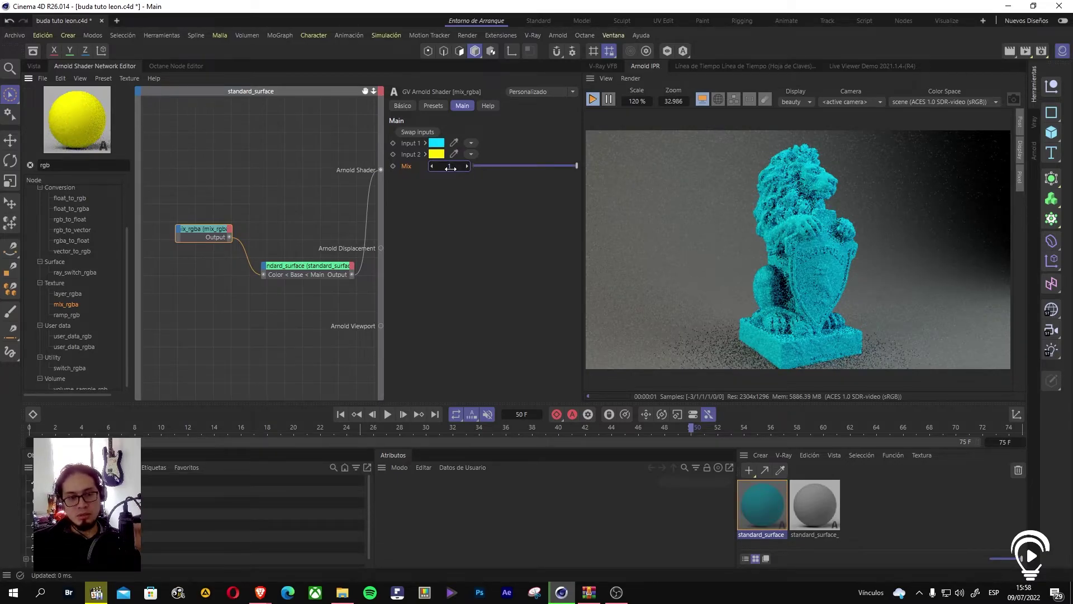
{"action": "key", "text": "Return"}
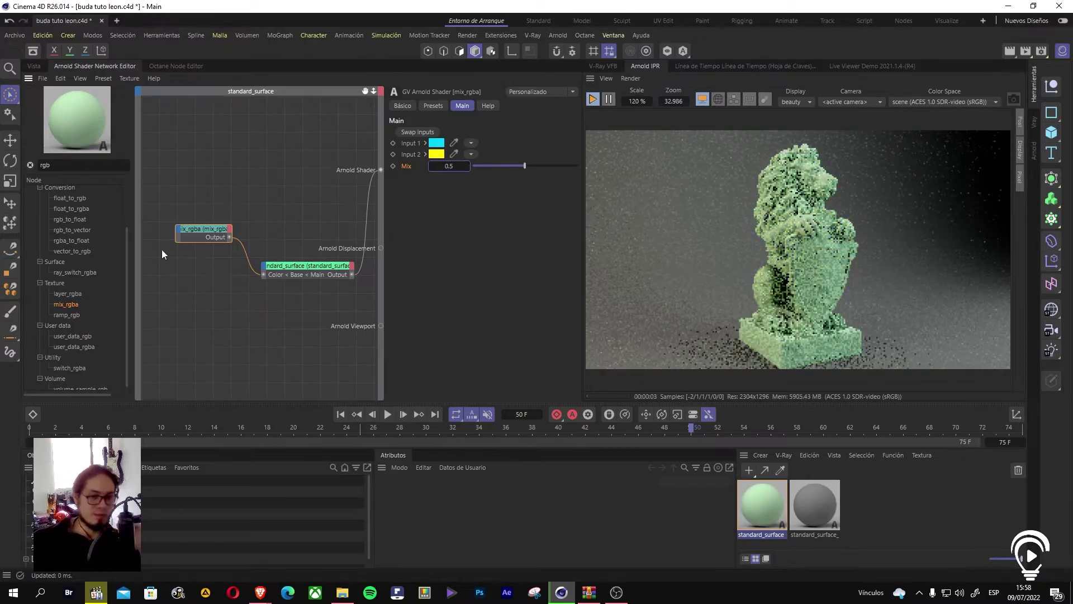
Step: Search the node library for "curvature" and add a curvature node below mix_rgba
{"action": "left_click_drag", "start_coordinate": [196, 229], "coordinate": [178, 227]}
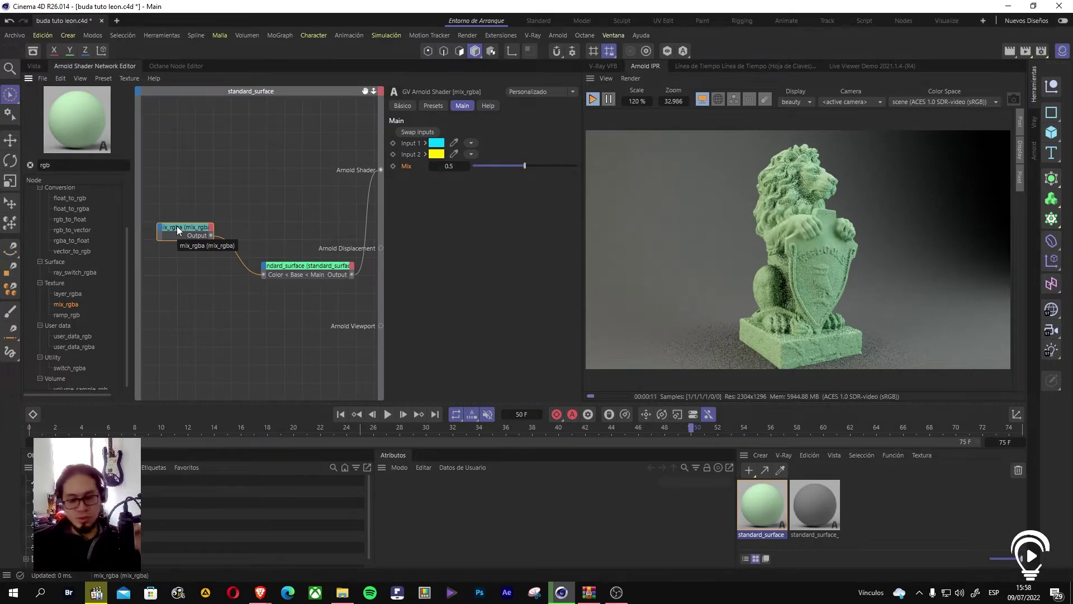
{"action": "left_click_drag", "start_coordinate": [57, 165], "coordinate": [13, 175]}
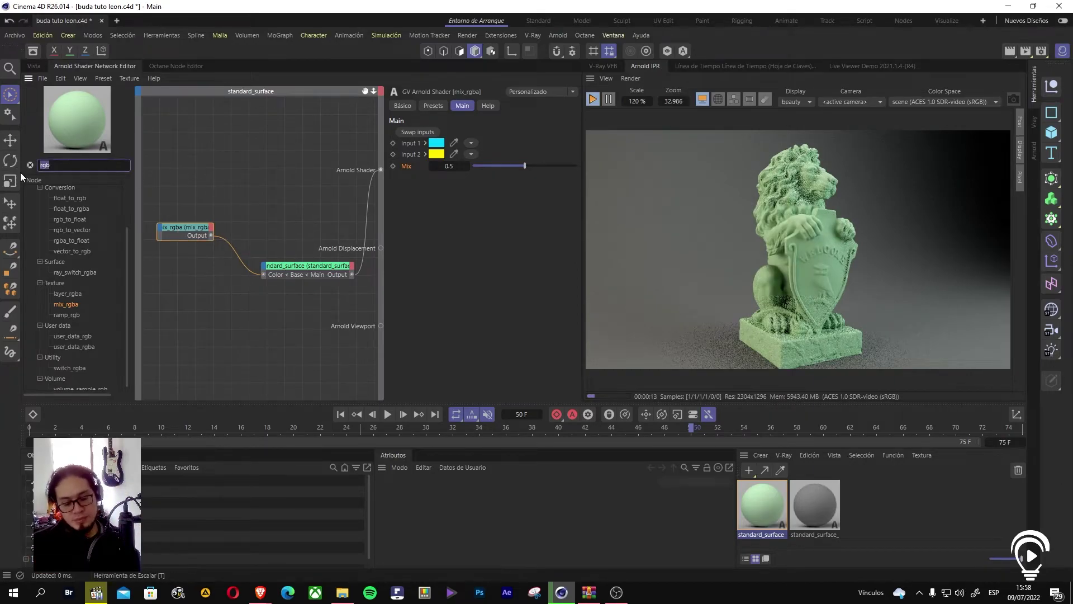
{"action": "key", "text": "BackSpace"}
{"action": "type", "text": "curvature"}
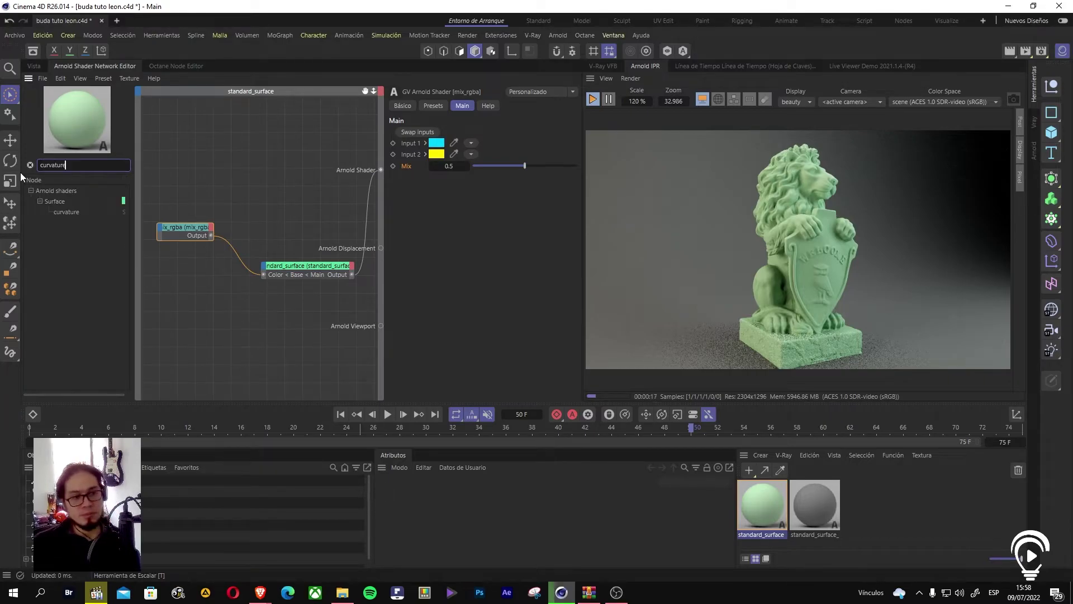
{"action": "left_click_drag", "start_coordinate": [72, 211], "coordinate": [253, 293]}
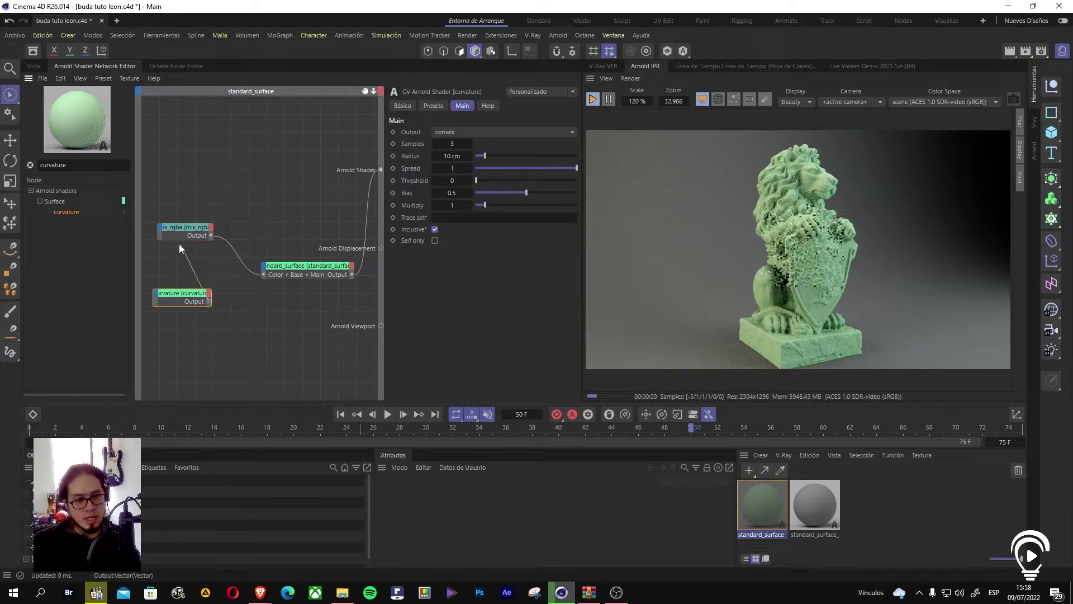
Step: Connect curvature's output to the Mix input of mix_rgba and spread the two nodes apart to show the connection clearly
{"action": "left_click_drag", "start_coordinate": [159, 226], "coordinate": [158, 226]}
{"action": "mouse_move", "coordinate": [182, 236]}
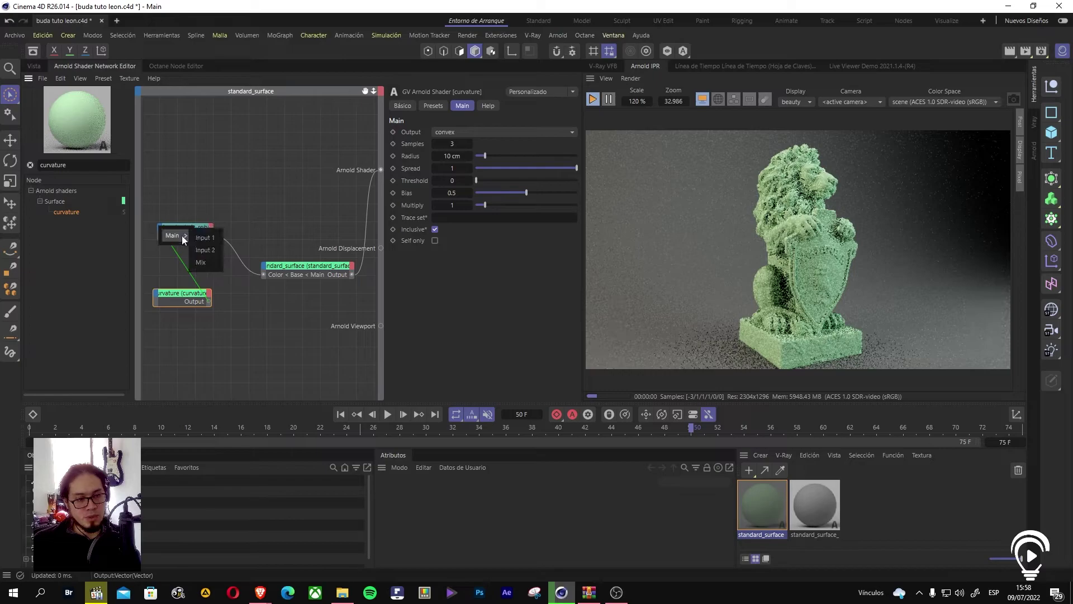
{"action": "left_click", "coordinate": [202, 263]}
{"action": "mouse_move", "coordinate": [187, 294]}
{"action": "left_mouse_down"}
{"action": "mouse_move", "coordinate": [149, 291]}
{"action": "mouse_move", "coordinate": [133, 269]}
{"action": "mouse_move", "coordinate": [187, 292]}
{"action": "left_mouse_up"}
{"action": "left_click_drag", "start_coordinate": [215, 226], "coordinate": [244, 227]}
{"action": "left_click_drag", "start_coordinate": [180, 292], "coordinate": [152, 280]}
{"action": "left_click", "coordinate": [226, 230]}
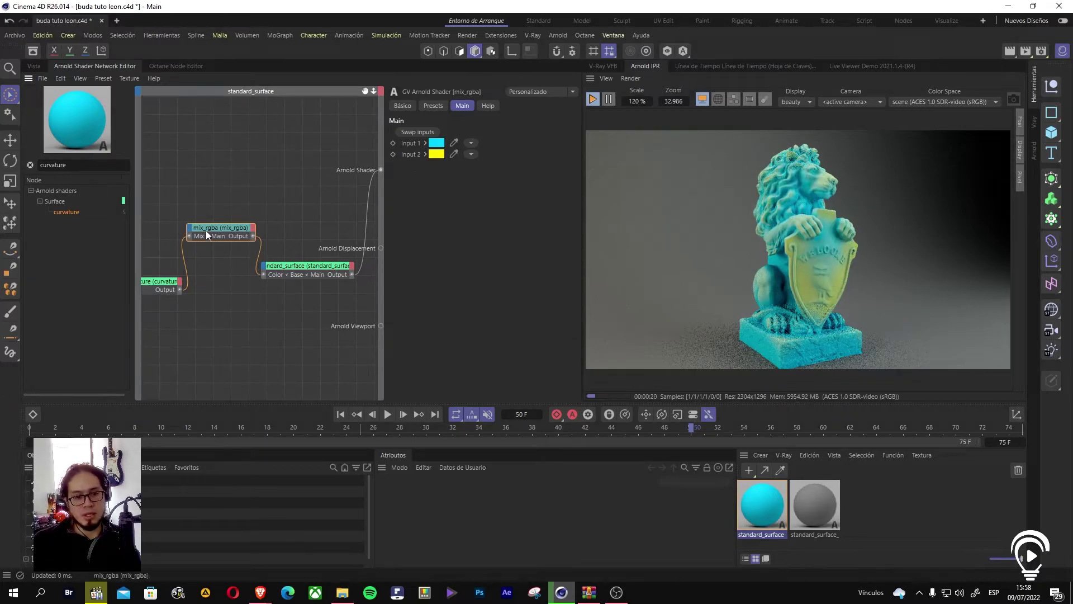
{"action": "left_click_drag", "start_coordinate": [206, 232], "coordinate": [211, 236]}
Step: Move the curvature node slightly up and raise its Radius to 53.28 cm
{"action": "left_click_drag", "start_coordinate": [165, 285], "coordinate": [162, 274]}
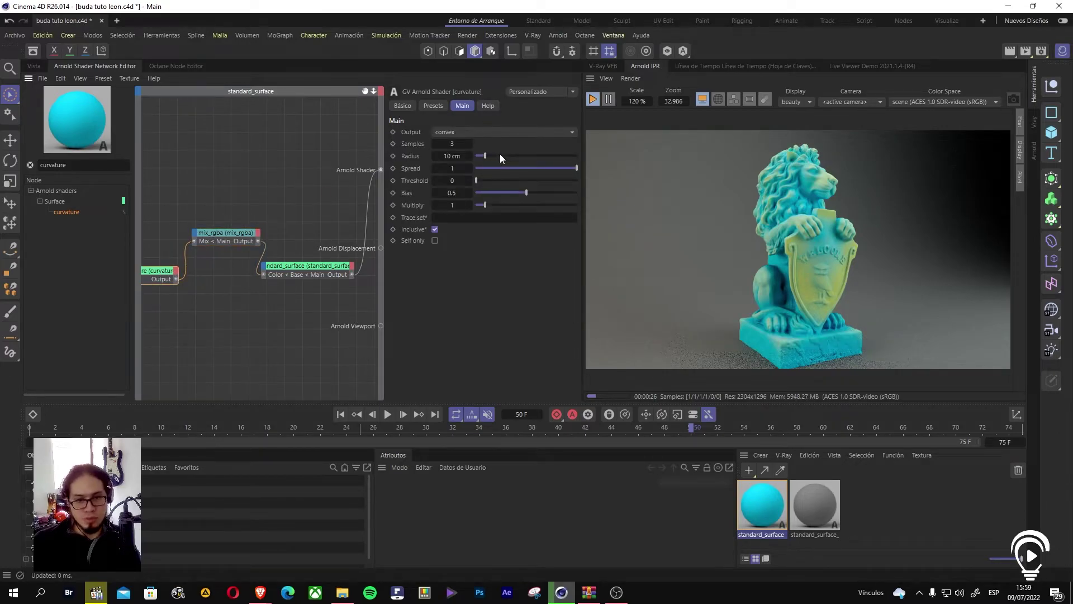
{"action": "left_click", "coordinate": [500, 155]}
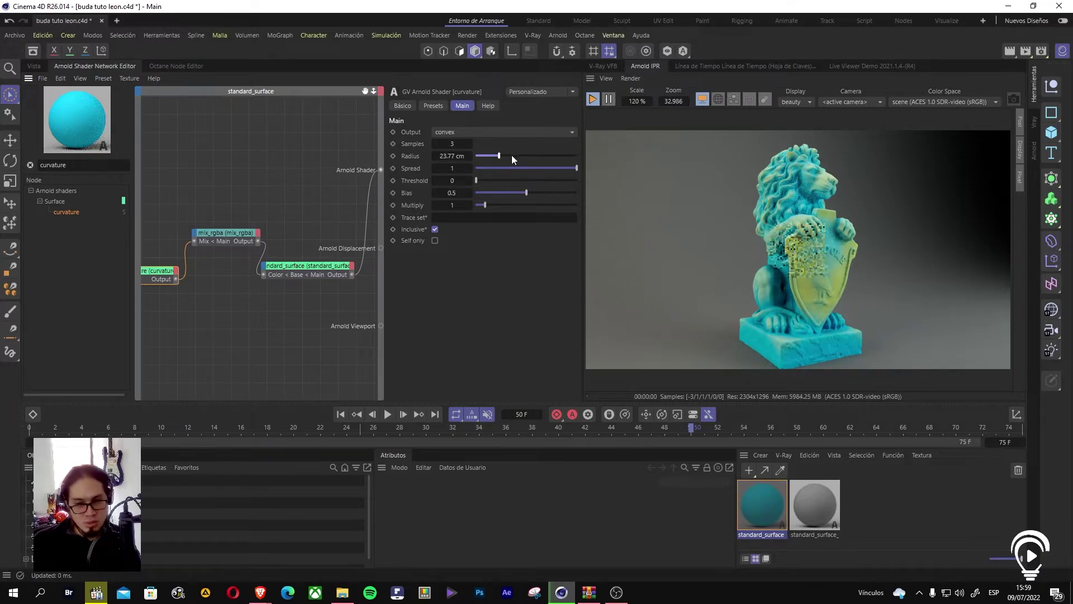
{"action": "left_click", "coordinate": [530, 157]}
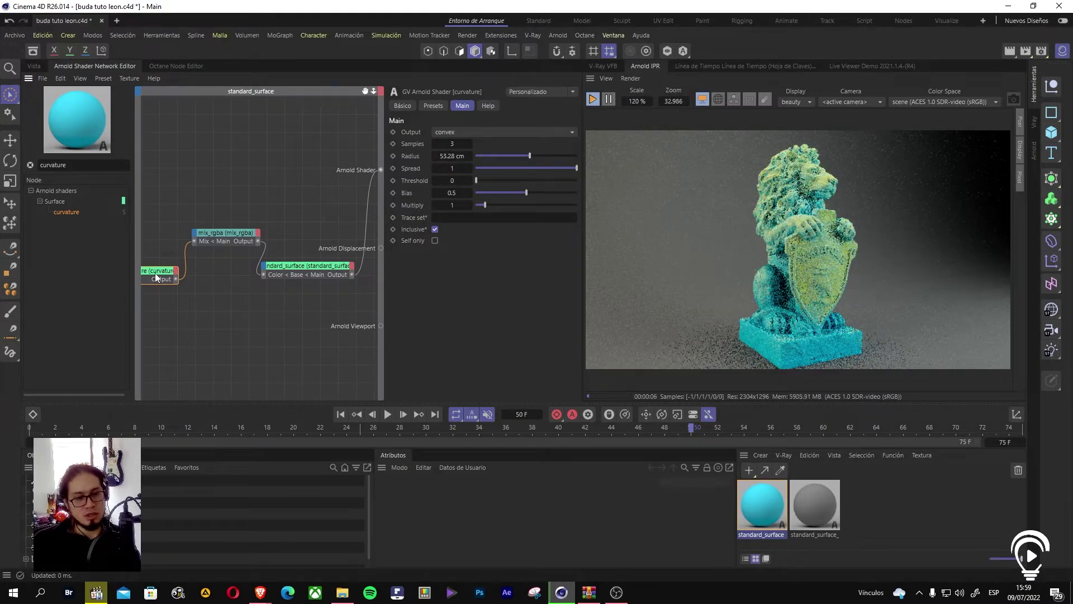
Step: Search the node library for "facin" and add a facing_ratio node above the curvature node
{"action": "double_click", "coordinate": [72, 165]}
{"action": "type", "text": "f"}
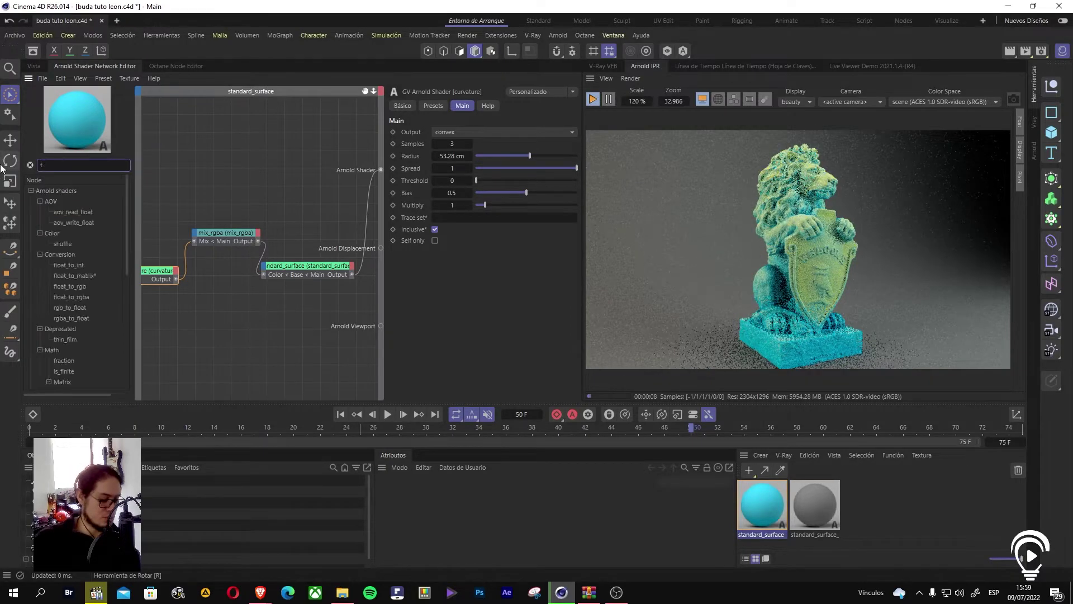
{"action": "type", "text": "acin"}
{"action": "left_click_drag", "start_coordinate": [79, 211], "coordinate": [247, 237]}
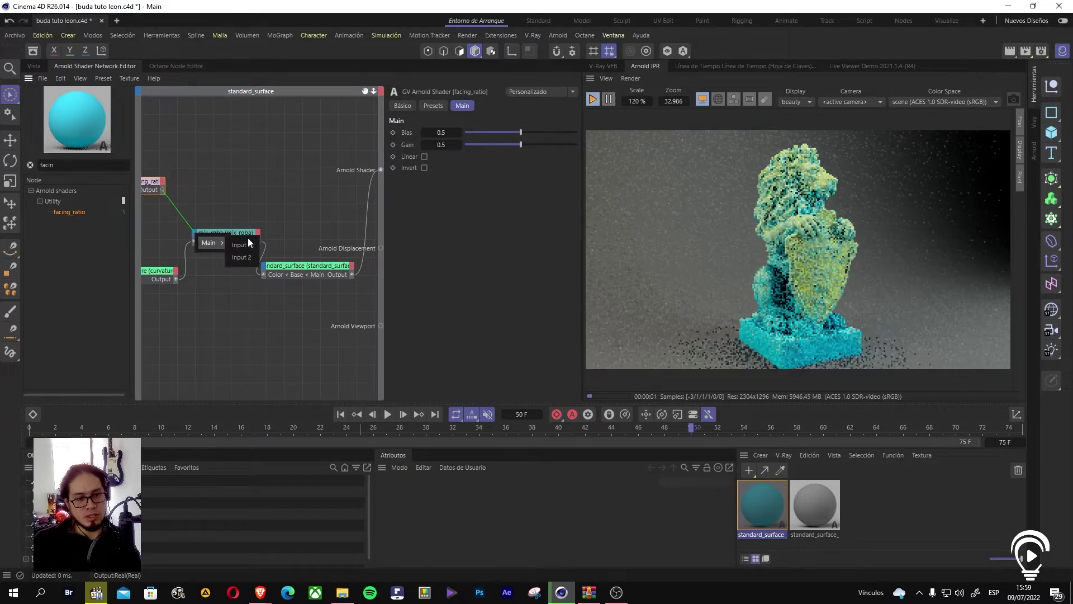
Step: Disconnect curvature from mix_rgba and connect facing_ratio's output to the Mix input instead
{"action": "left_click", "coordinate": [184, 263]}
{"action": "left_click", "coordinate": [186, 262]}
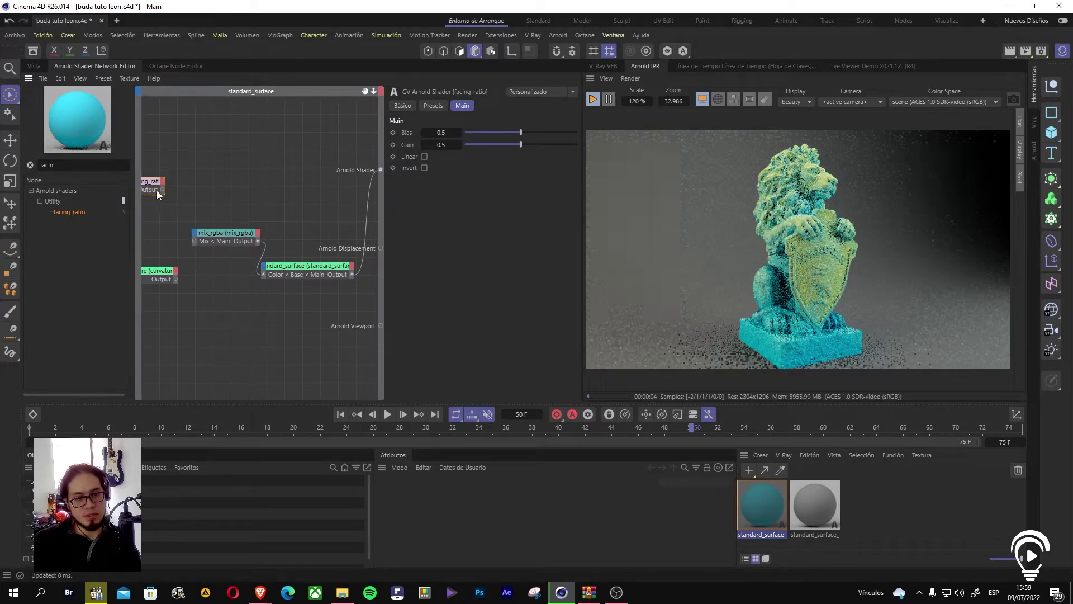
{"action": "left_click", "coordinate": [239, 266]}
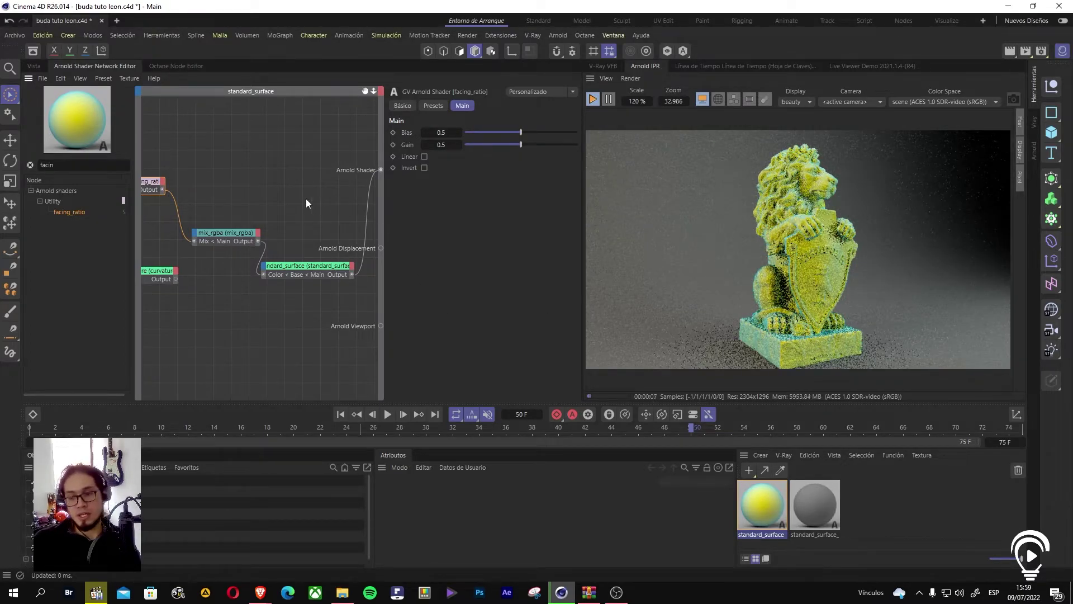
Step: Move the facing_ratio node slightly down and change mix_rgba's Input 1 color to green (RGB 0, 212, 71)
{"action": "left_click_drag", "start_coordinate": [157, 183], "coordinate": [157, 199]}
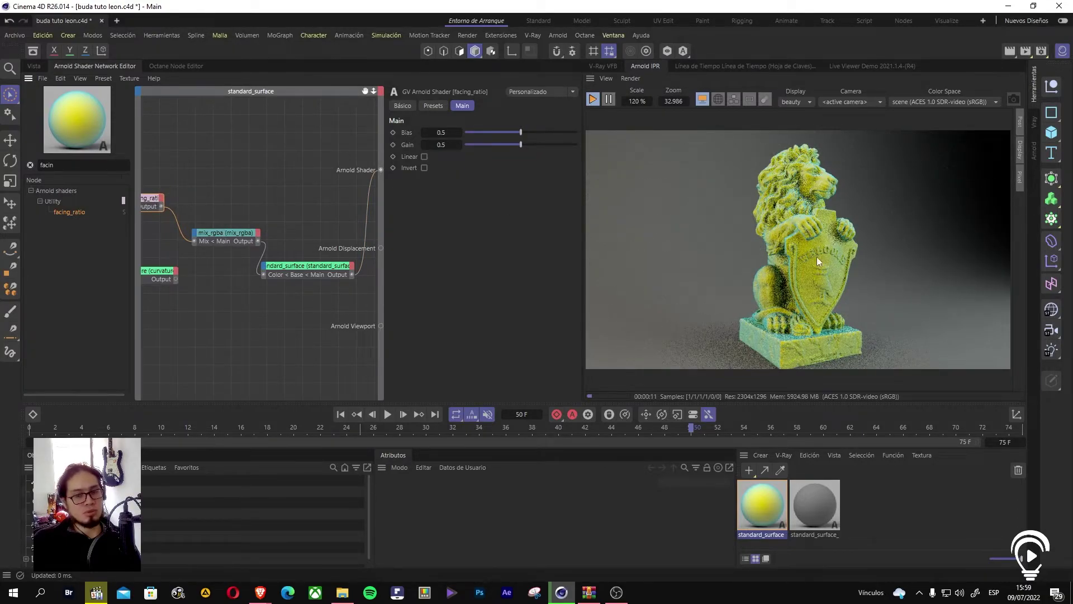
{"action": "left_click", "coordinate": [243, 233]}
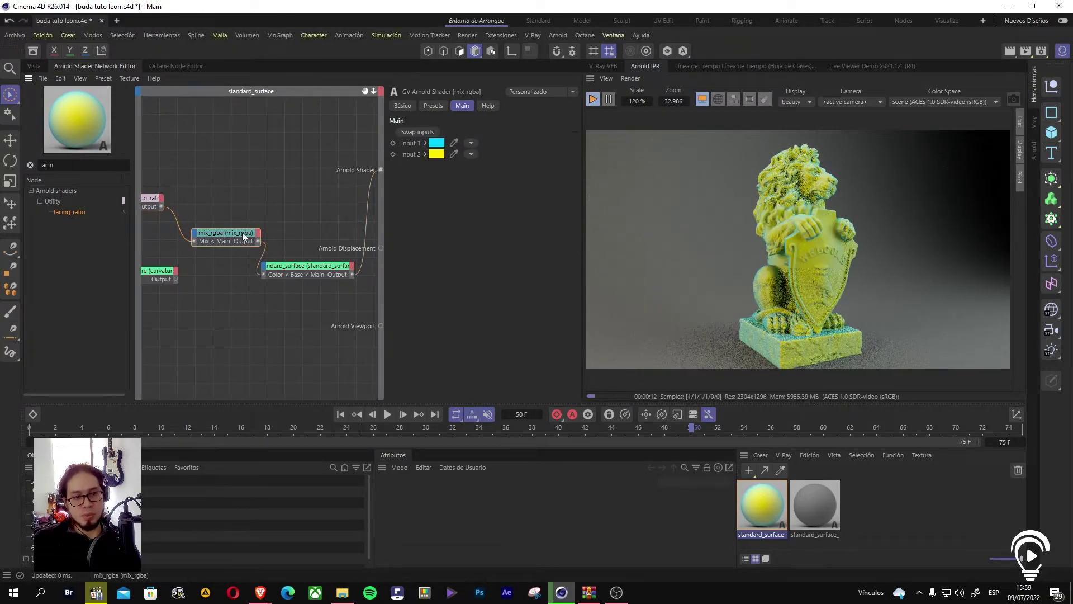
{"action": "left_click", "coordinate": [438, 143]}
{"action": "left_click", "coordinate": [486, 230]}
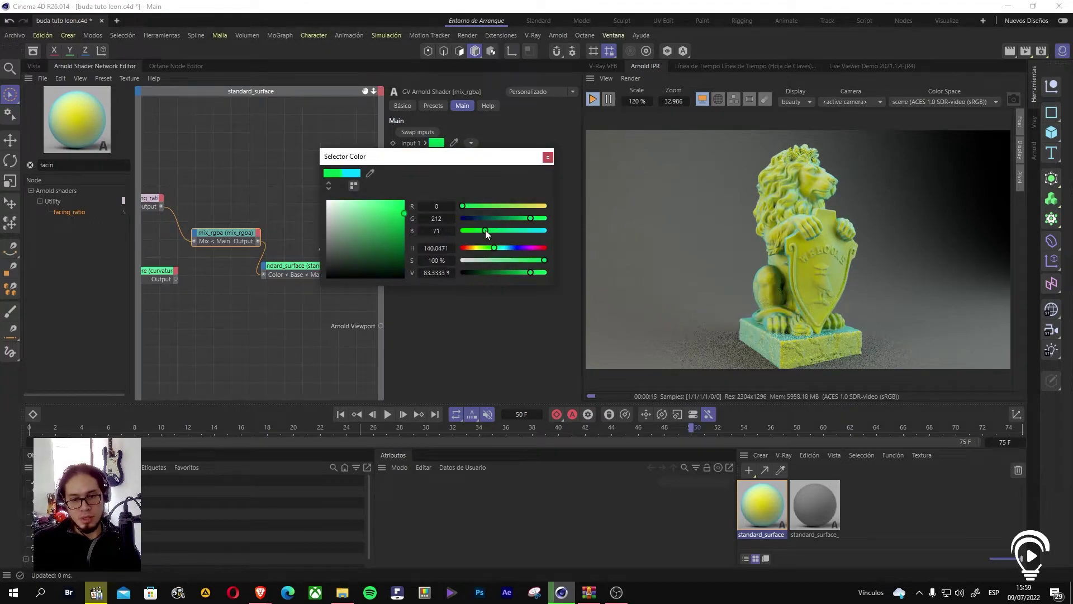
{"action": "left_click", "coordinate": [548, 157]}
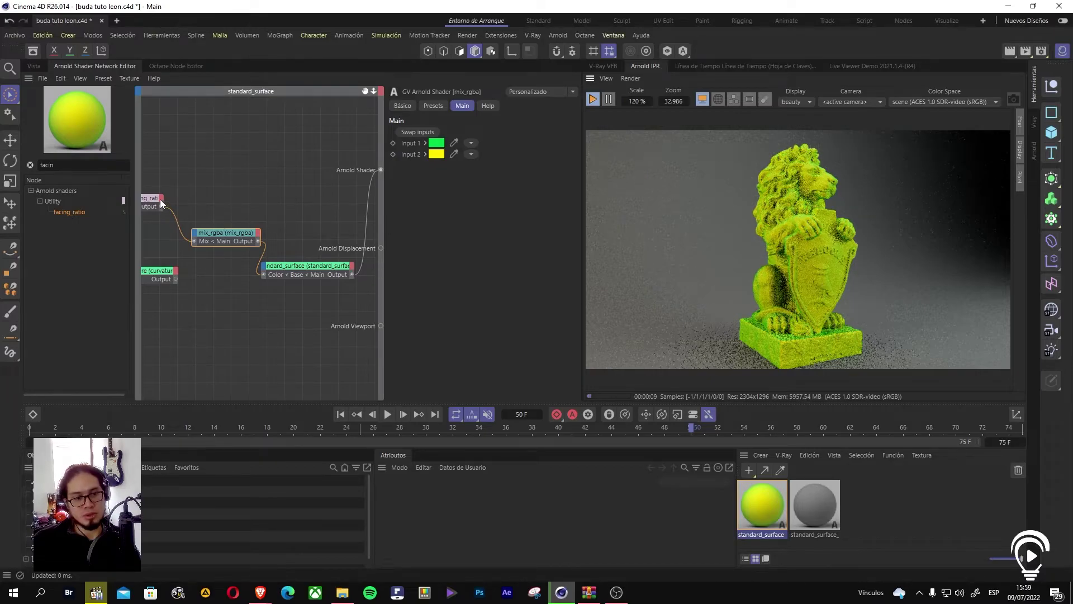
Step: Shift the curvature node slightly, search the node library for "ram" and add a ramp_float node above facing_ratio
{"action": "left_click_drag", "start_coordinate": [162, 278], "coordinate": [152, 280]}
{"action": "left_click_drag", "start_coordinate": [91, 167], "coordinate": [6, 159]}
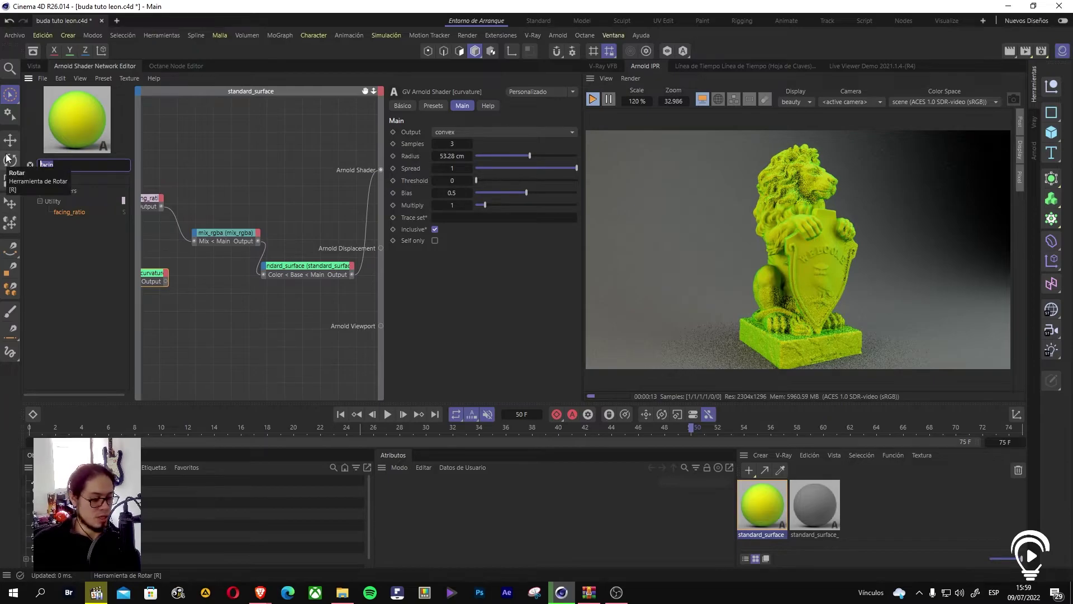
{"action": "type", "text": "ran"}
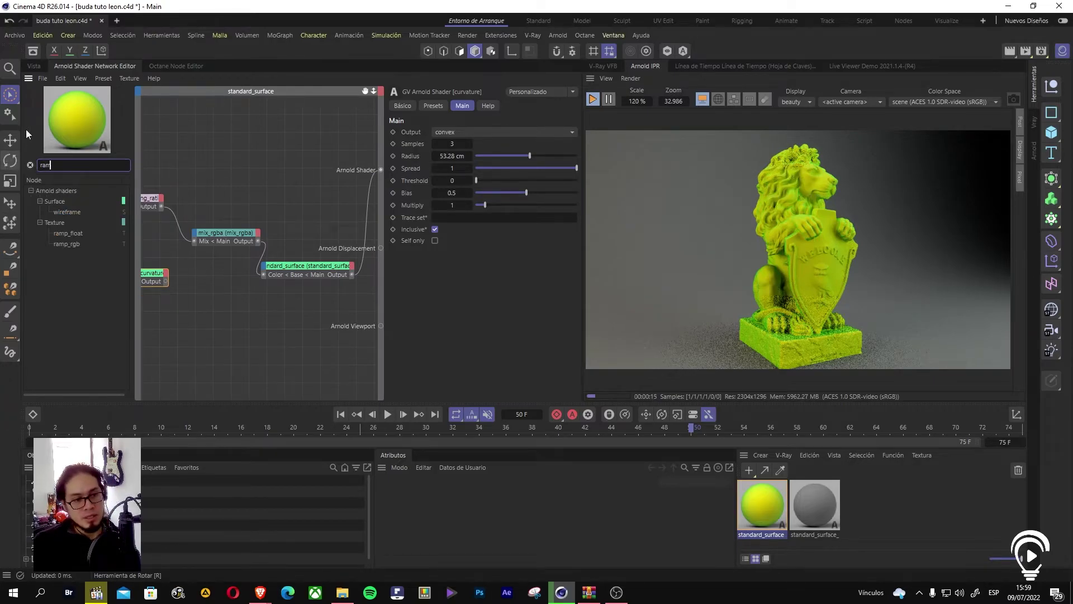
{"action": "left_click_drag", "start_coordinate": [89, 233], "coordinate": [186, 163]}
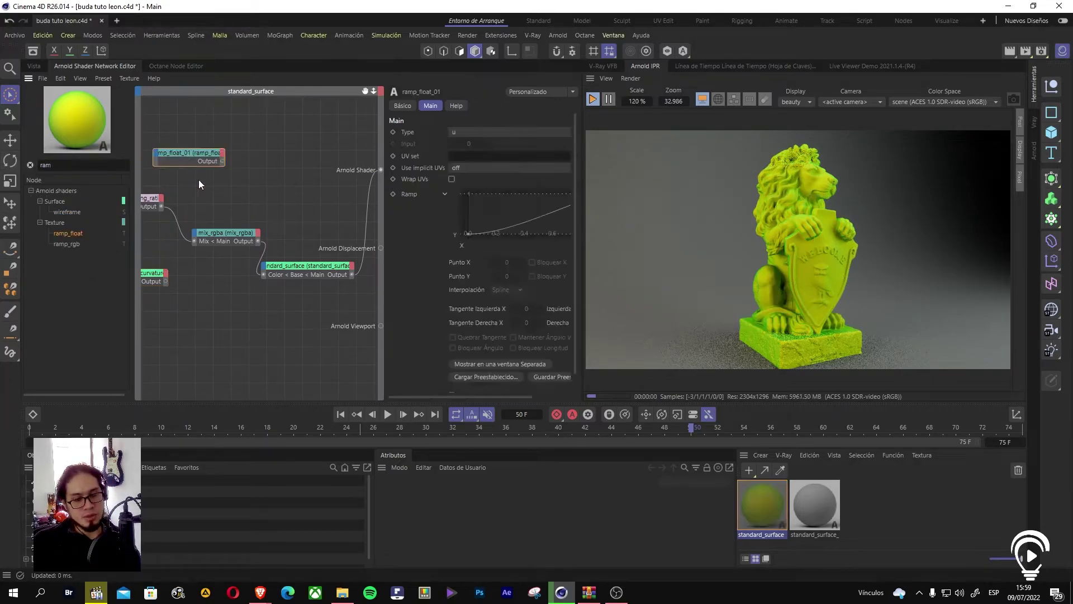
Step: Replace facing_ratio with ramp_float as the source of mix_rgba's Mix input and place ramp_float just above facing_ratio
{"action": "left_click_drag", "start_coordinate": [180, 236], "coordinate": [171, 229]}
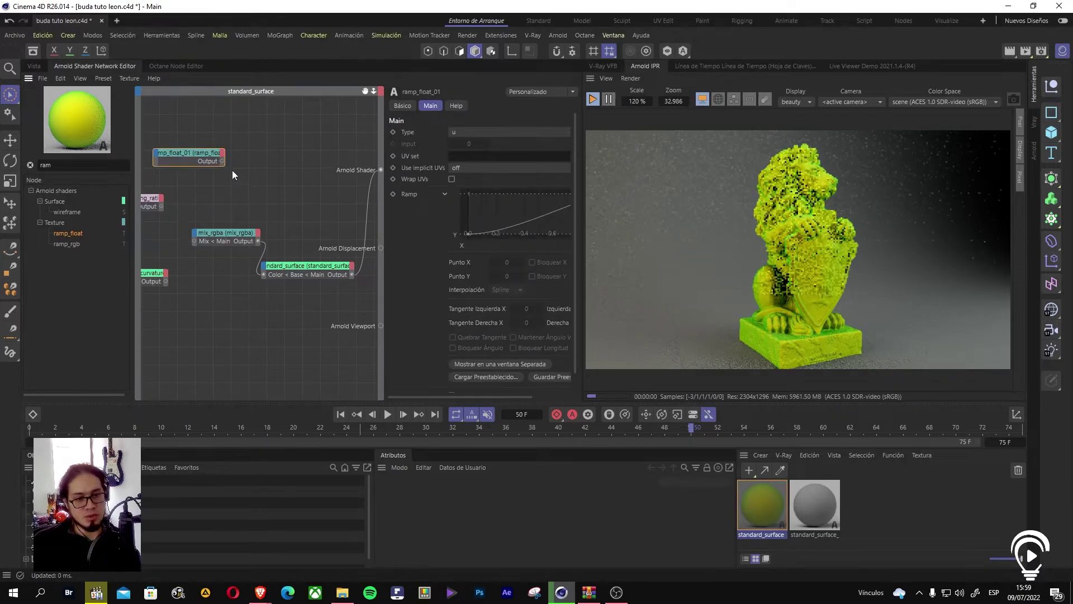
{"action": "left_click_drag", "start_coordinate": [194, 237], "coordinate": [196, 239]}
{"action": "mouse_move", "coordinate": [210, 244]}
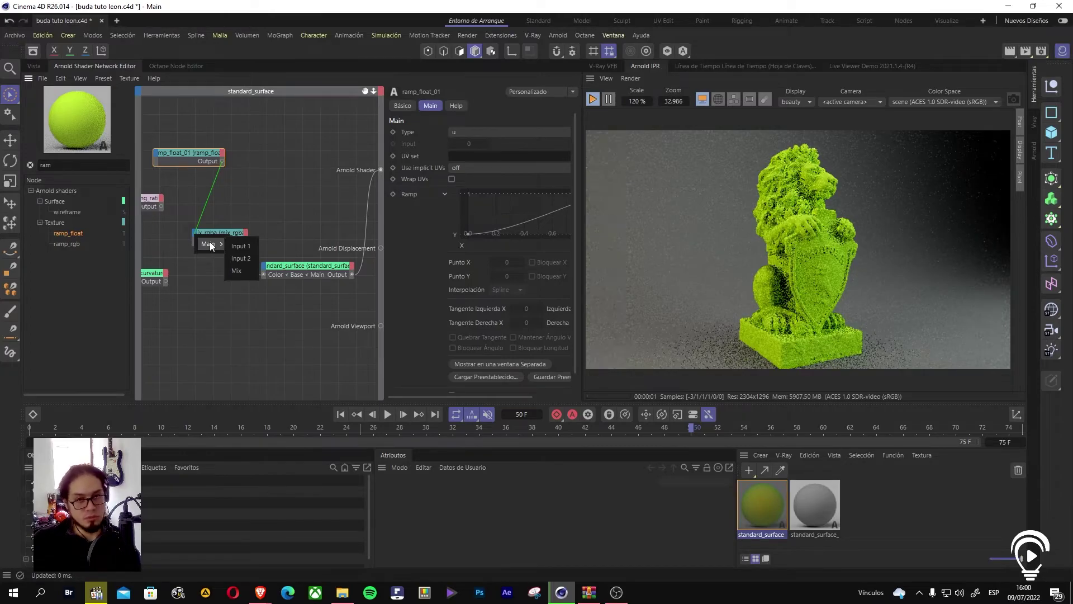
{"action": "left_click", "coordinate": [243, 267]}
{"action": "left_click_drag", "start_coordinate": [208, 156], "coordinate": [175, 169]}
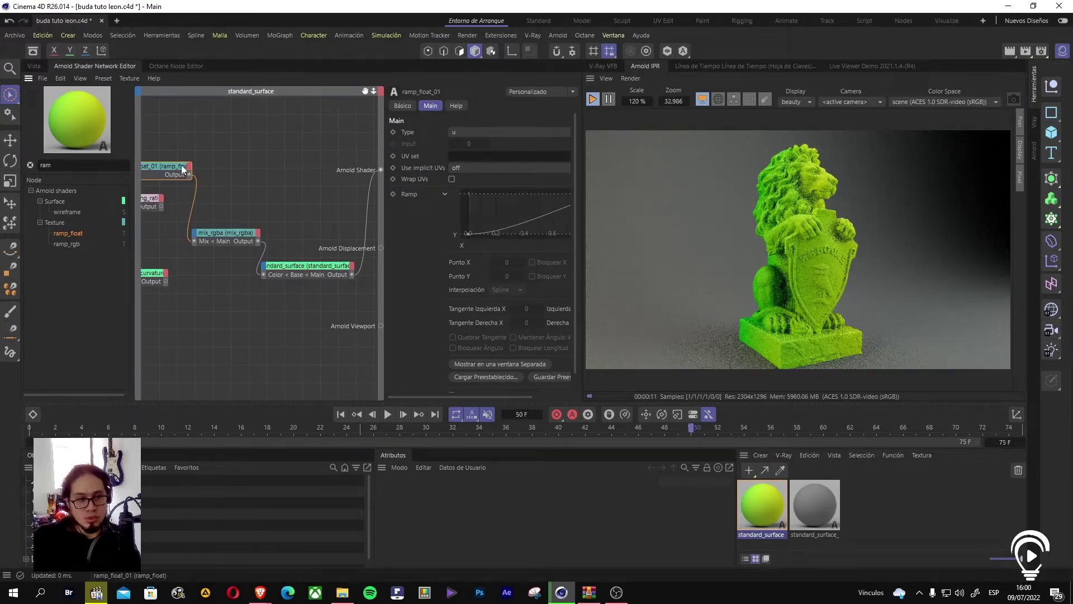
Step: Steepen the ramp_float curve by moving its start point to X 0.2333 and end point to X 0.7825, and set Type to v
{"action": "left_click_drag", "start_coordinate": [471, 233], "coordinate": [502, 236]}
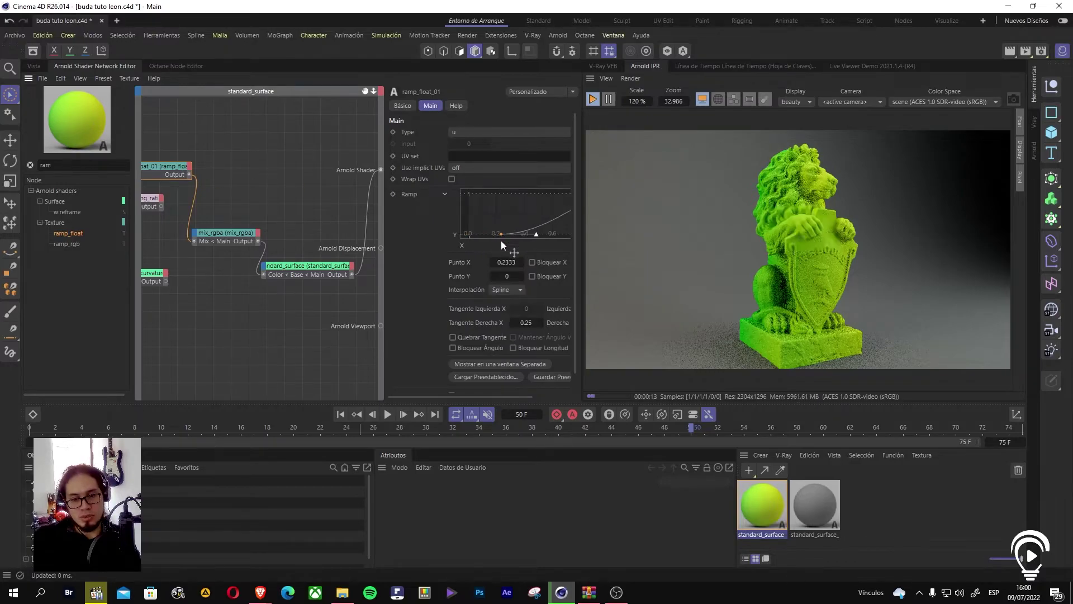
{"action": "left_click_drag", "start_coordinate": [485, 396], "coordinate": [515, 401]}
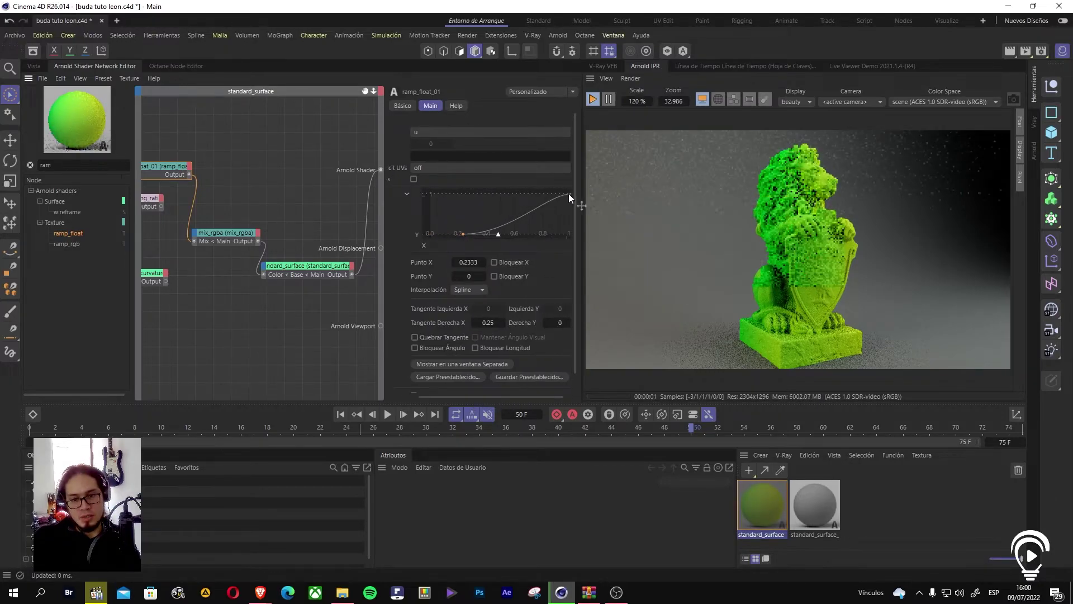
{"action": "left_click_drag", "start_coordinate": [569, 193], "coordinate": [539, 196]}
{"action": "left_click", "coordinate": [444, 132]}
{"action": "left_click", "coordinate": [427, 174]}
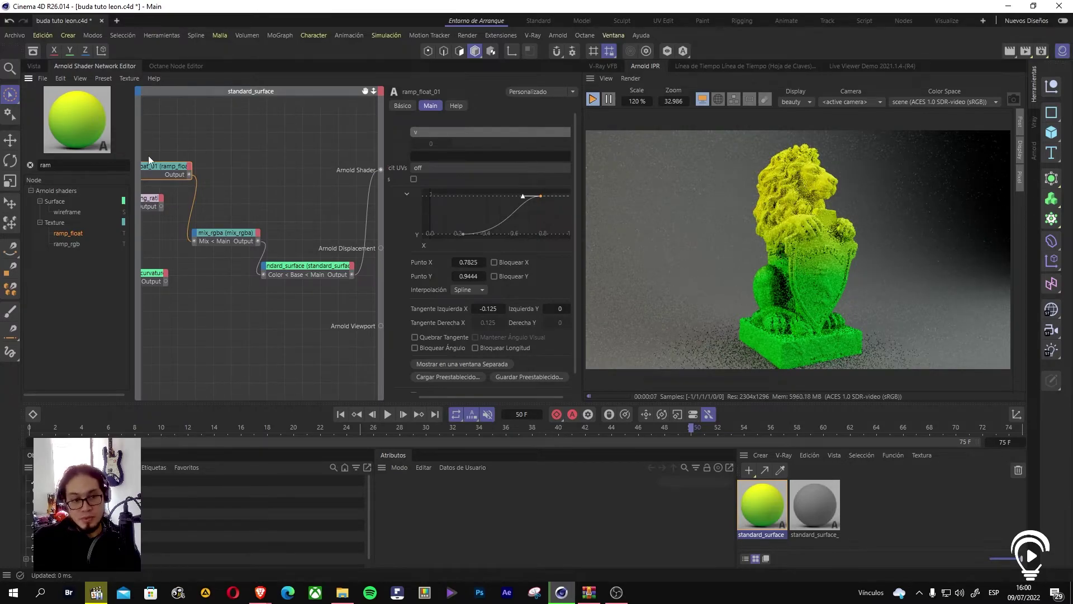
Step: Disconnect mix_rgba from both ramp_float and standard_surface, and set it aside below the curvature node
{"action": "left_click_drag", "start_coordinate": [160, 163], "coordinate": [146, 151]}
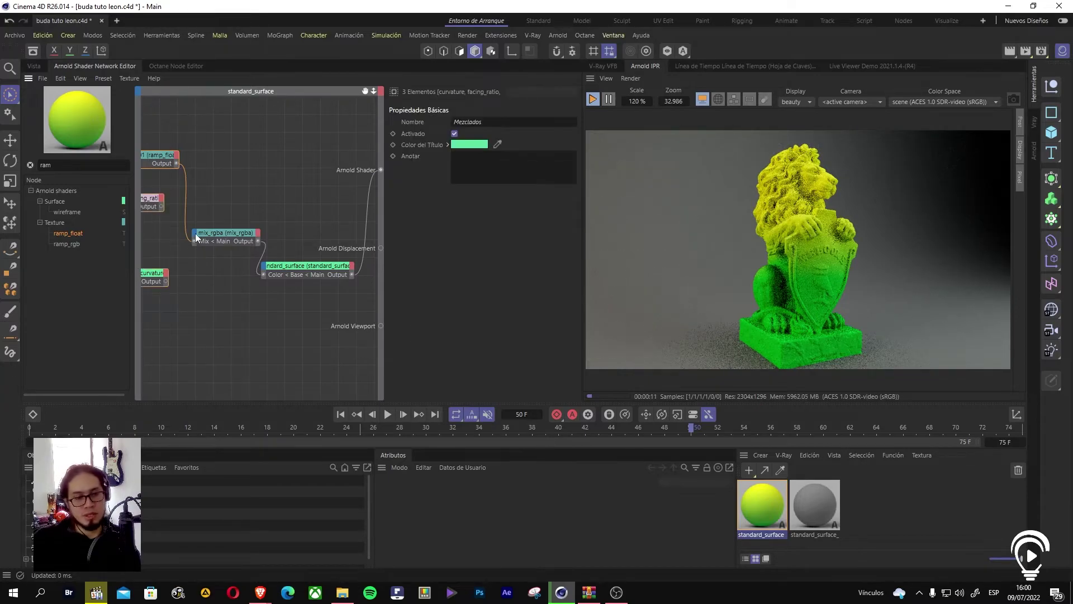
{"action": "left_click_drag", "start_coordinate": [186, 231], "coordinate": [191, 189]}
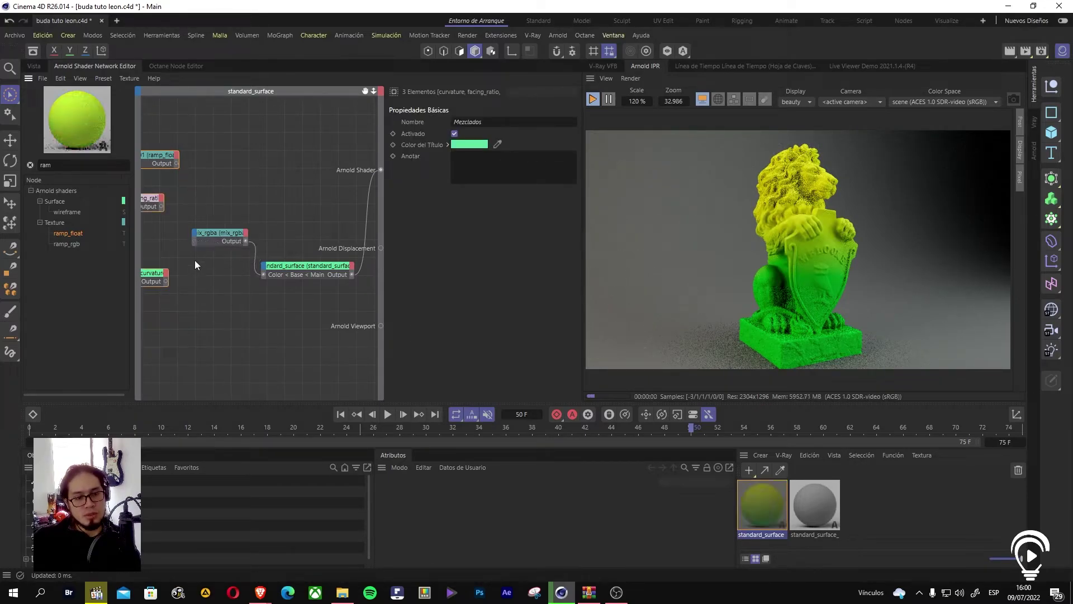
{"action": "left_click_drag", "start_coordinate": [213, 234], "coordinate": [212, 250]}
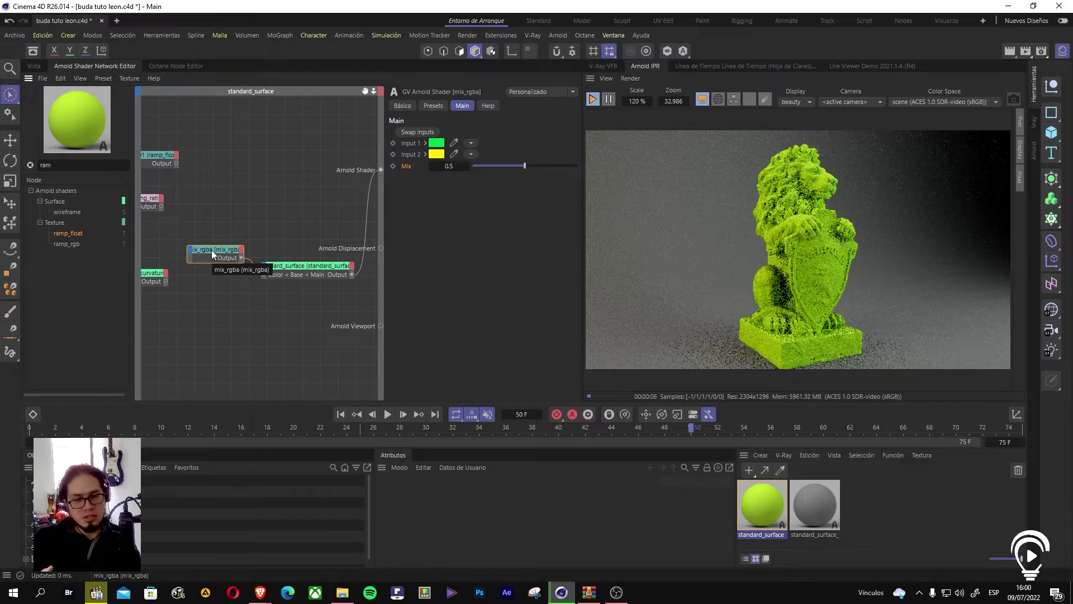
{"action": "left_click", "coordinate": [250, 262]}
{"action": "left_click_drag", "start_coordinate": [213, 248], "coordinate": [213, 308]}
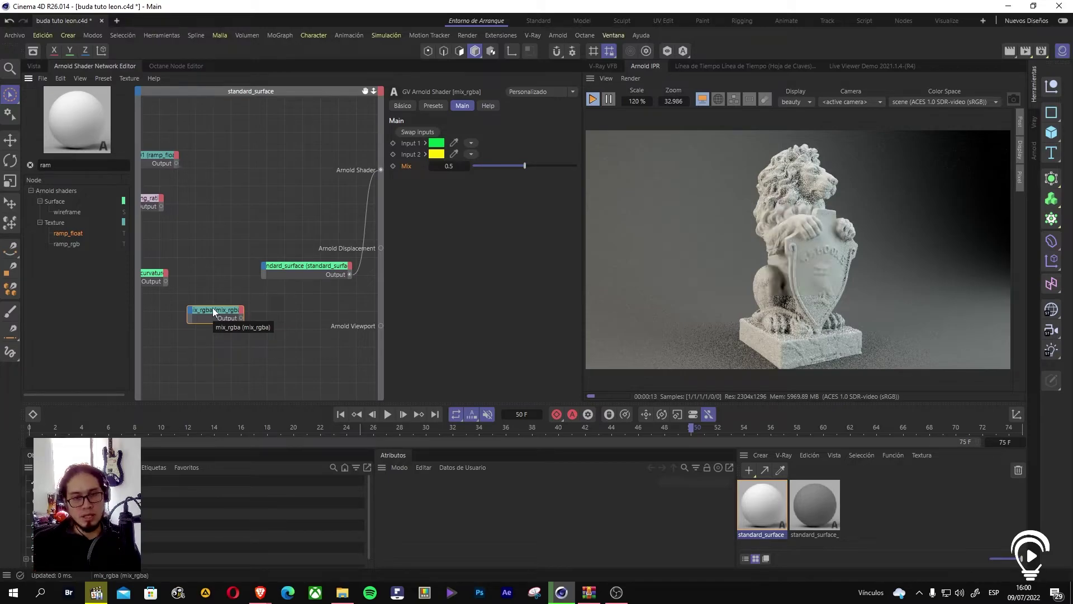
Step: Duplicate the standard_surface node and arrange the two copies one above the other
{"action": "left_click_drag", "start_coordinate": [336, 266], "coordinate": [288, 183]}
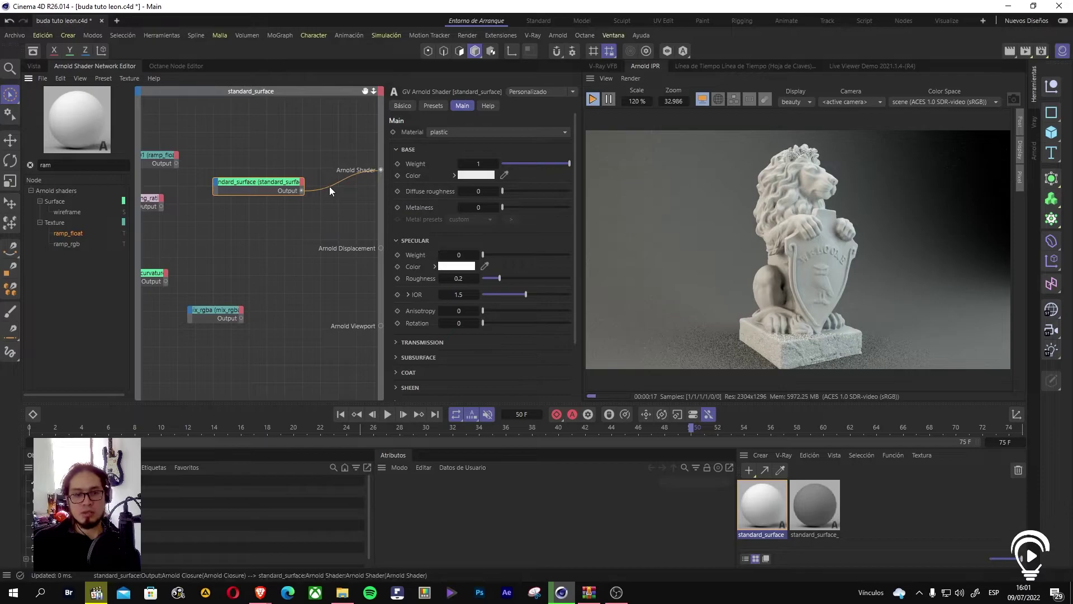
{"action": "left_click_drag", "start_coordinate": [282, 192], "coordinate": [302, 199]}
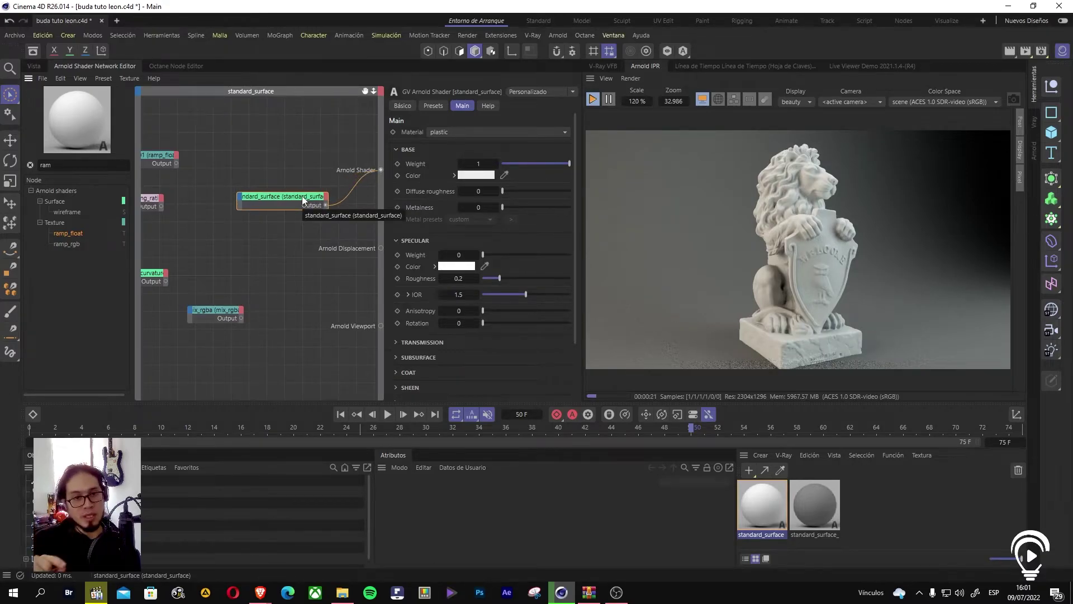
{"action": "left_click_drag", "start_coordinate": [302, 196], "coordinate": [273, 264]}
{"action": "left_click", "coordinate": [326, 255]}
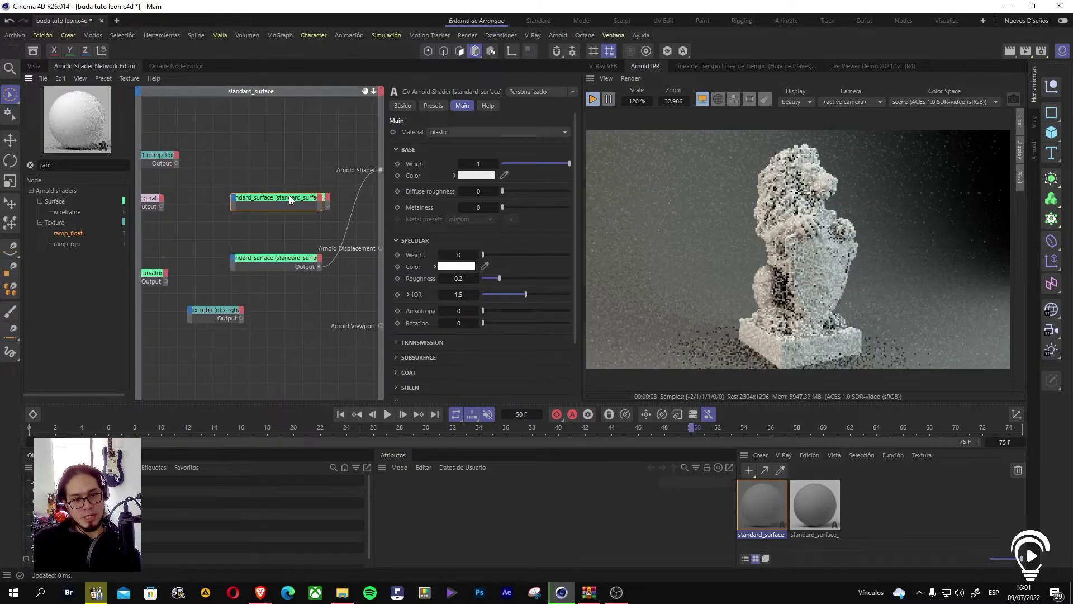
{"action": "left_click_drag", "start_coordinate": [289, 196], "coordinate": [281, 193]}
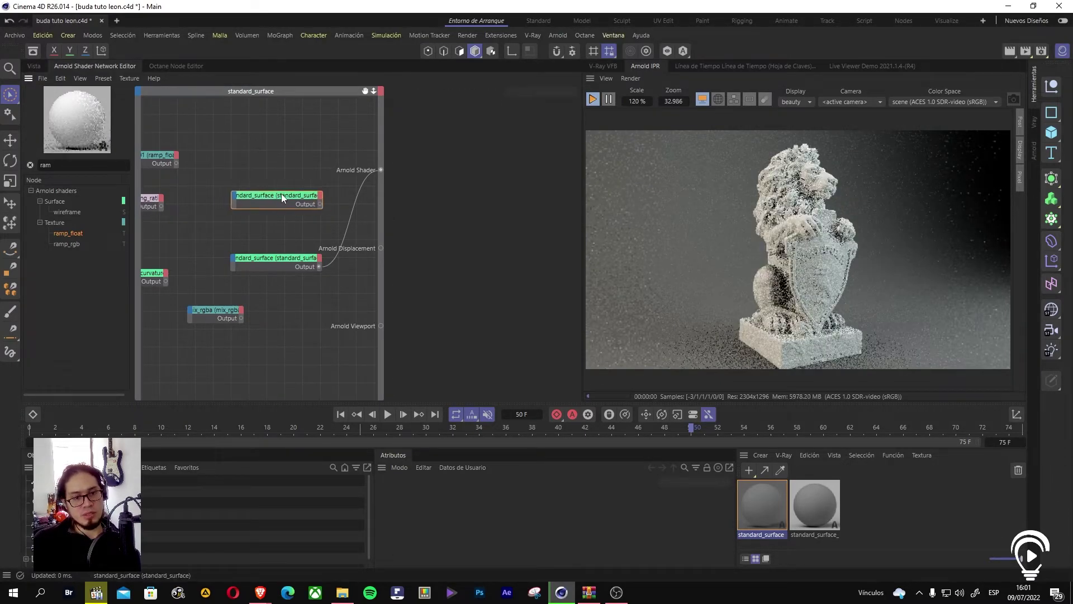
{"action": "left_click", "coordinate": [274, 251]}
{"action": "left_click", "coordinate": [246, 198]}
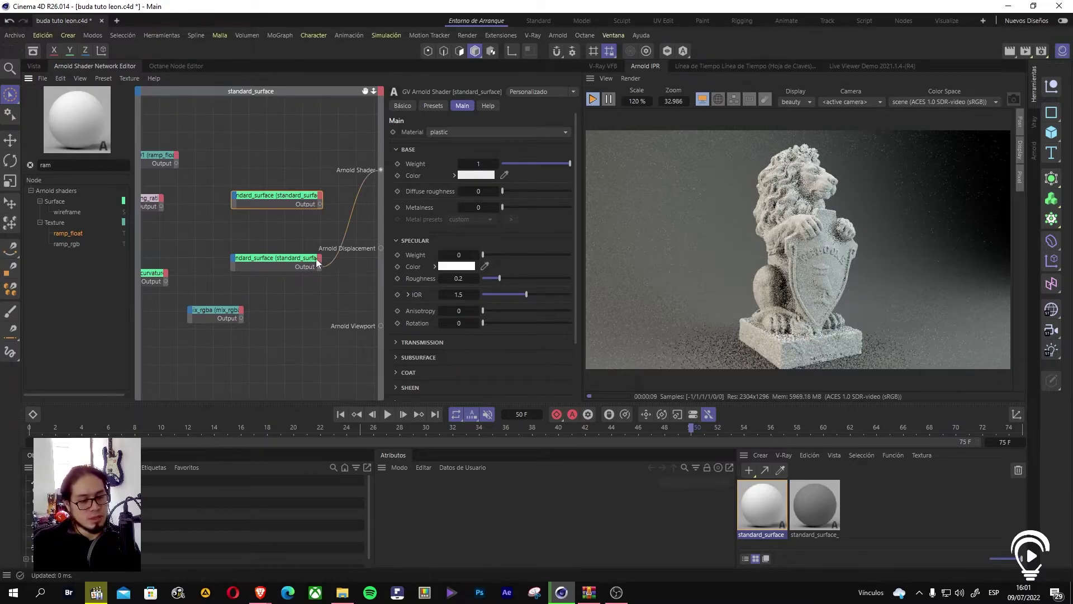
Step: Set the upper standard_surface's Material to metal and connect it to Arnold Shader in place of the lower one
{"action": "left_click", "coordinate": [347, 237]}
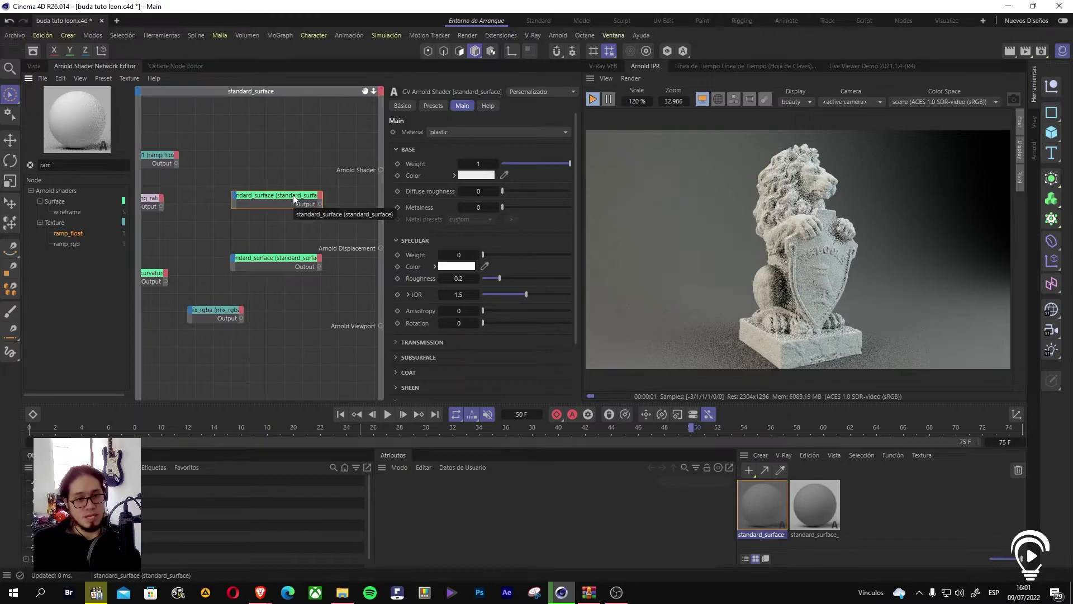
{"action": "left_click_drag", "start_coordinate": [291, 195], "coordinate": [296, 197]}
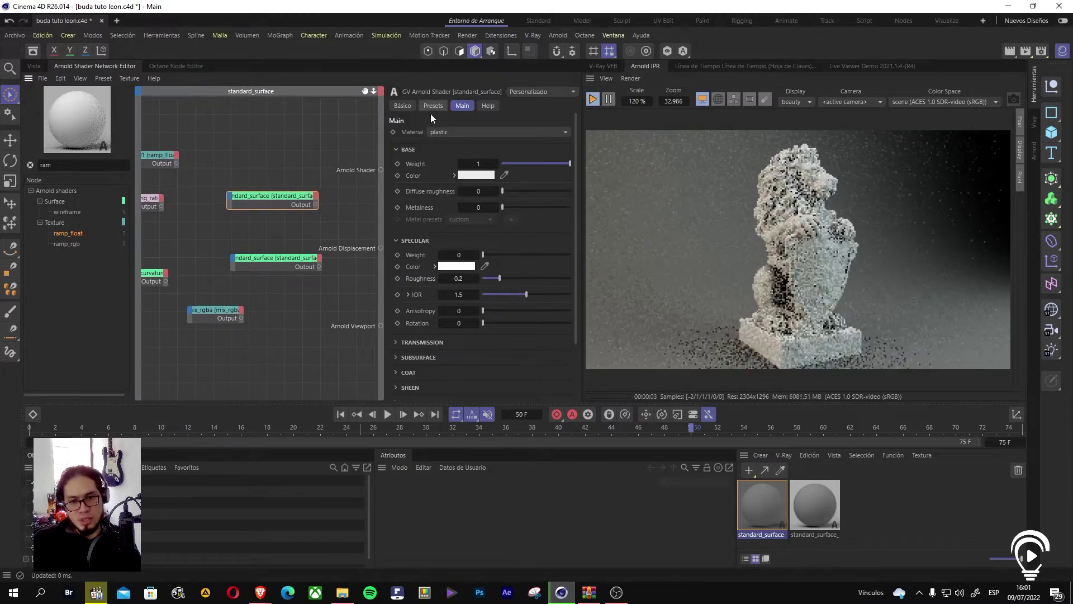
{"action": "left_click", "coordinate": [442, 132]}
{"action": "left_click", "coordinate": [458, 174]}
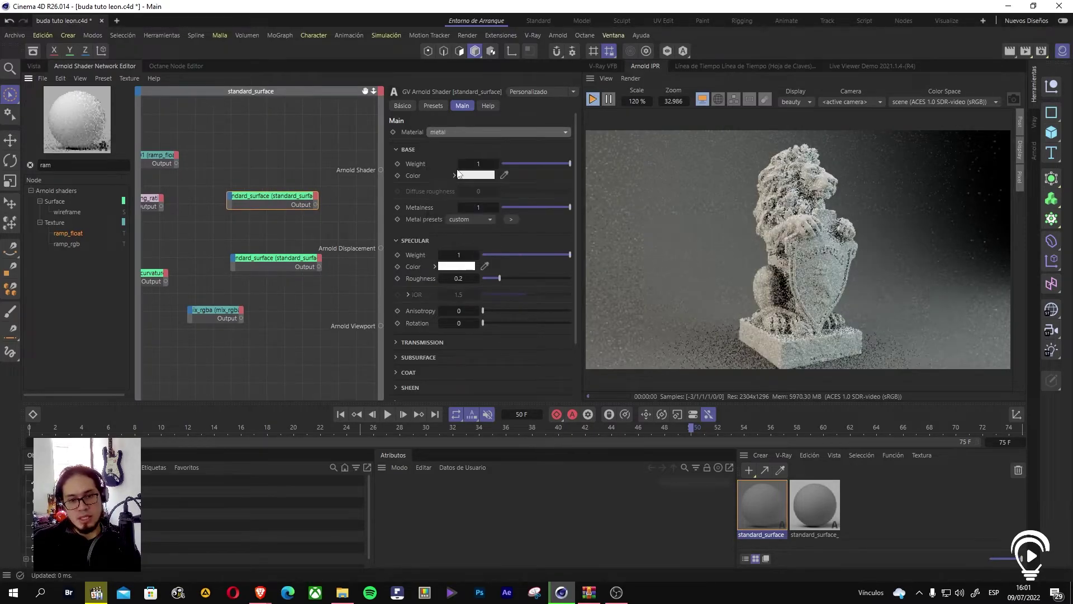
{"action": "left_click_drag", "start_coordinate": [317, 206], "coordinate": [381, 169]}
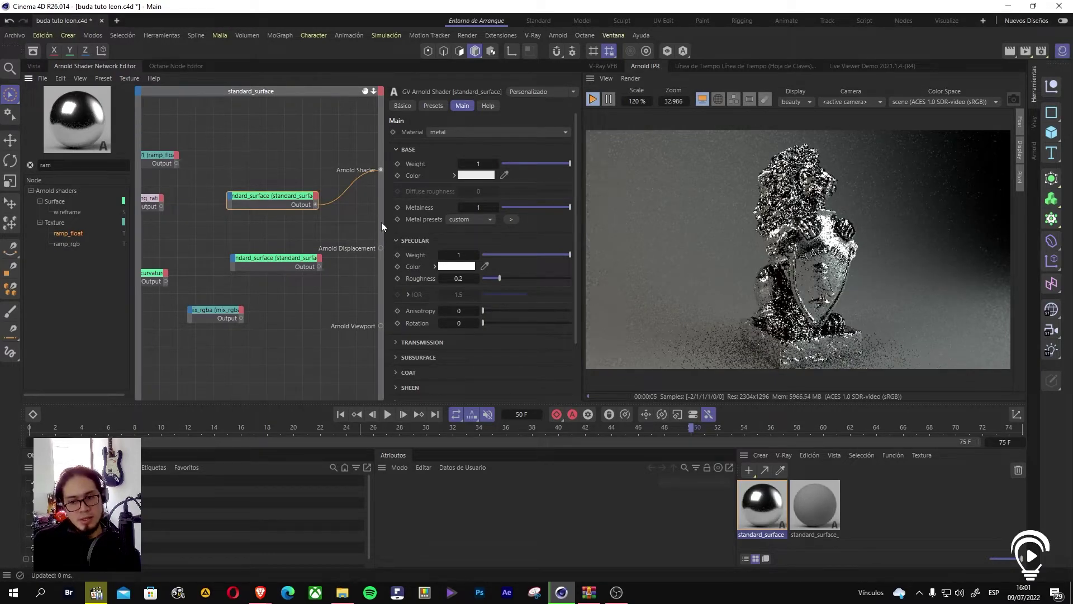
Step: Move the metal standard_surface up, disconnect it, and connect the plastic standard_surface to Arnold Shader instead
{"action": "left_click_drag", "start_coordinate": [295, 195], "coordinate": [294, 160]}
{"action": "left_click_drag", "start_coordinate": [367, 168], "coordinate": [329, 168]}
{"action": "left_click_drag", "start_coordinate": [312, 270], "coordinate": [384, 165]}
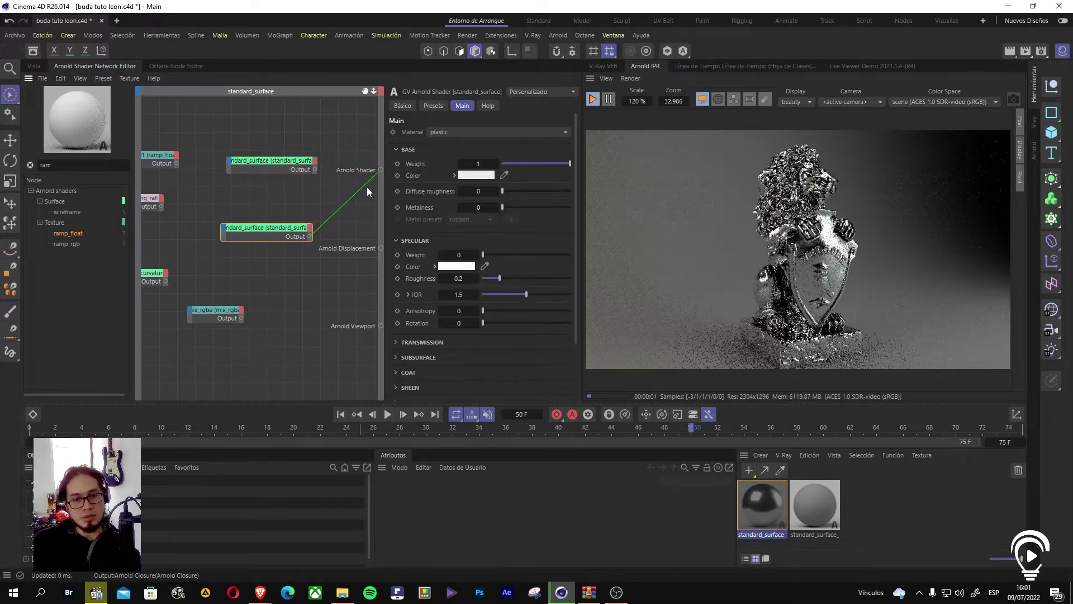
Step: Give the plastic standard_surface a red base color, a specular Weight of 1 and a specular Roughness of 0.5
{"action": "left_click", "coordinate": [476, 175]}
{"action": "left_click_drag", "start_coordinate": [440, 245], "coordinate": [446, 231]}
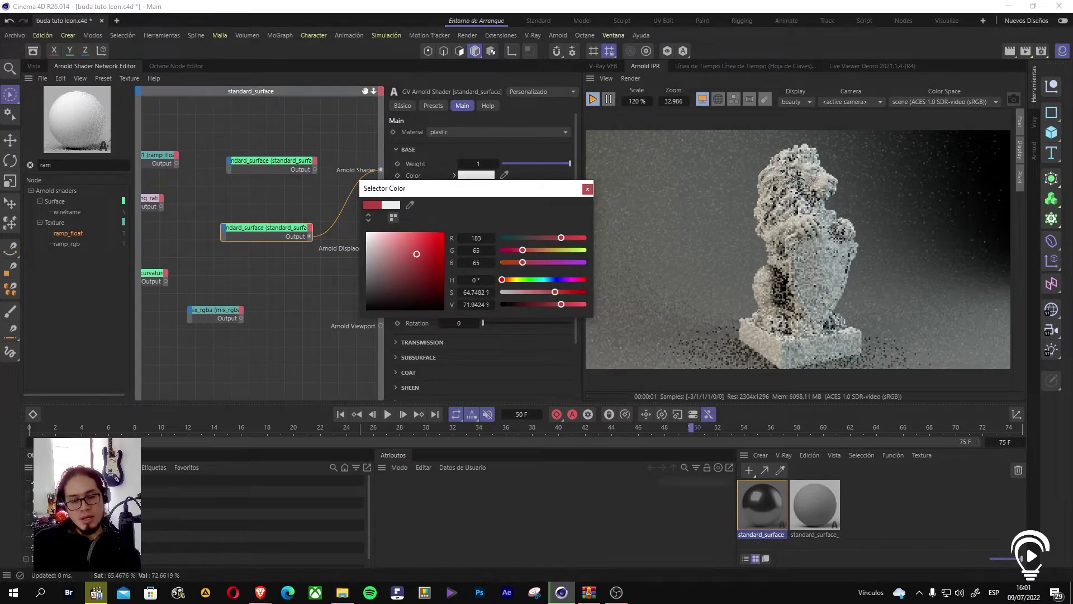
{"action": "left_click", "coordinate": [587, 189]}
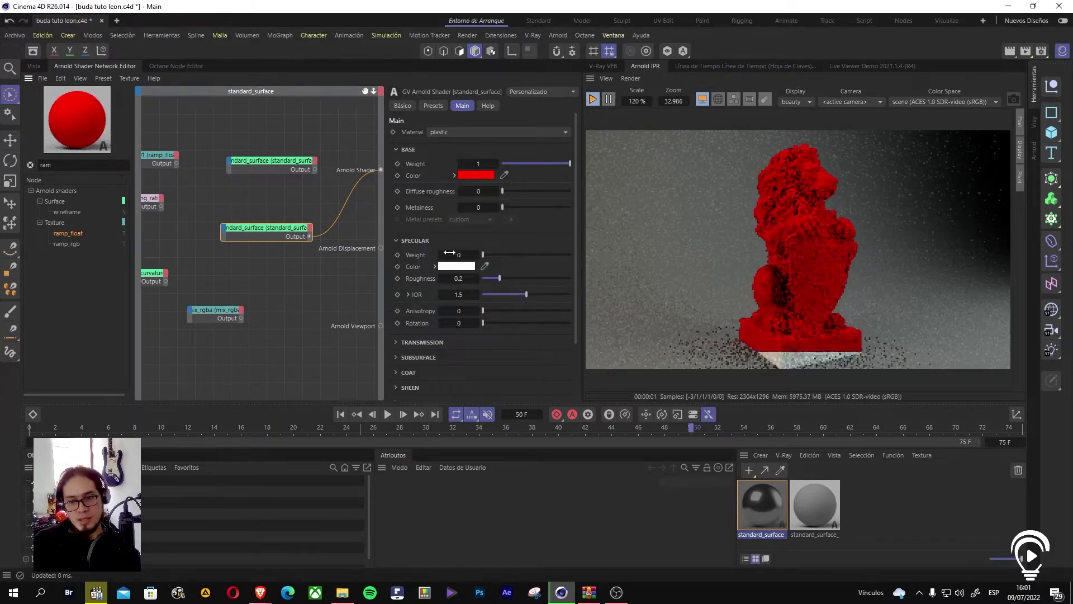
{"action": "double_click", "coordinate": [462, 278]}
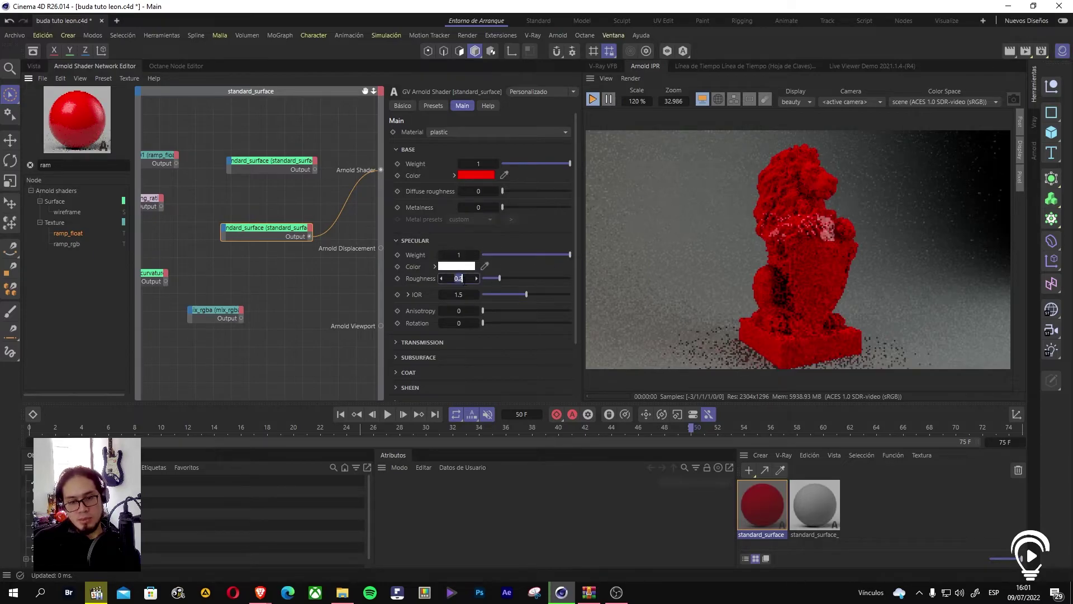
{"action": "left_click", "coordinate": [467, 278]}
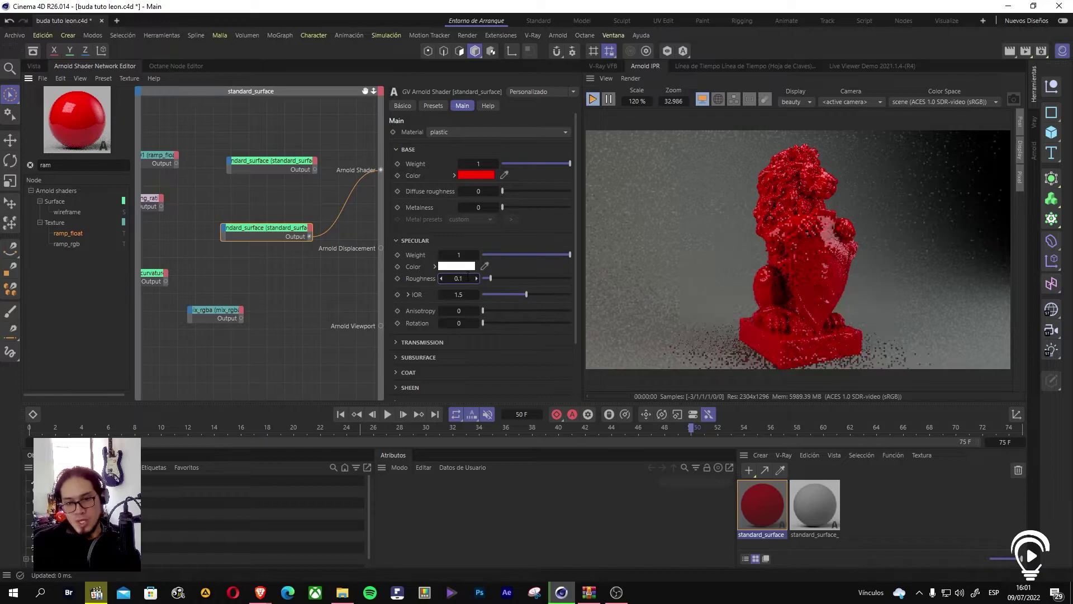
{"action": "key", "text": "Return"}
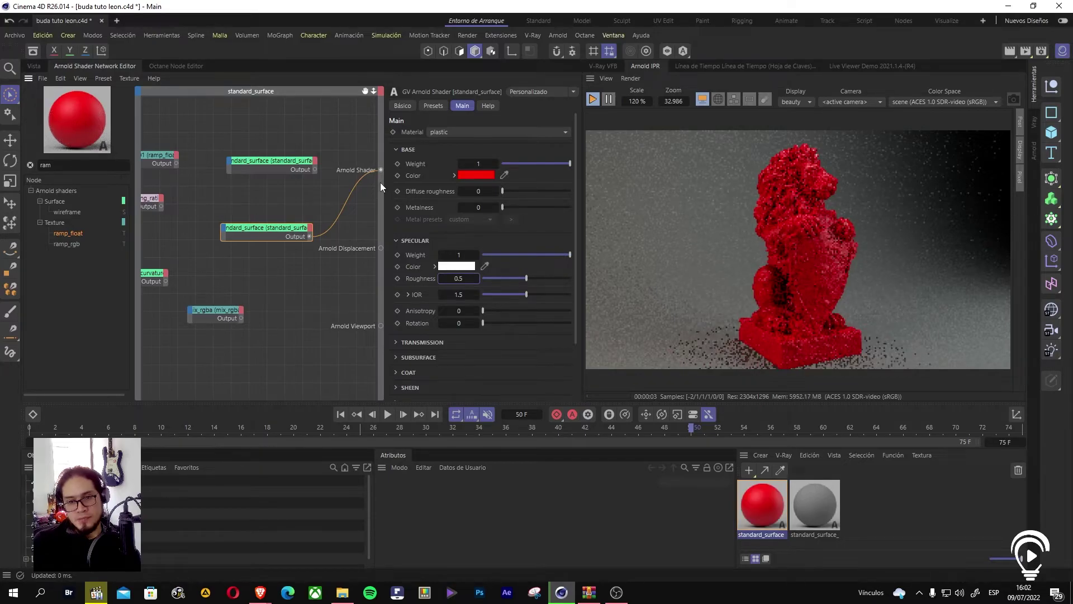
Step: Disconnect the red standard_surface from Arnold Shader and shift the metal standard_surface slightly to the left
{"action": "left_click_drag", "start_coordinate": [357, 181], "coordinate": [335, 215]}
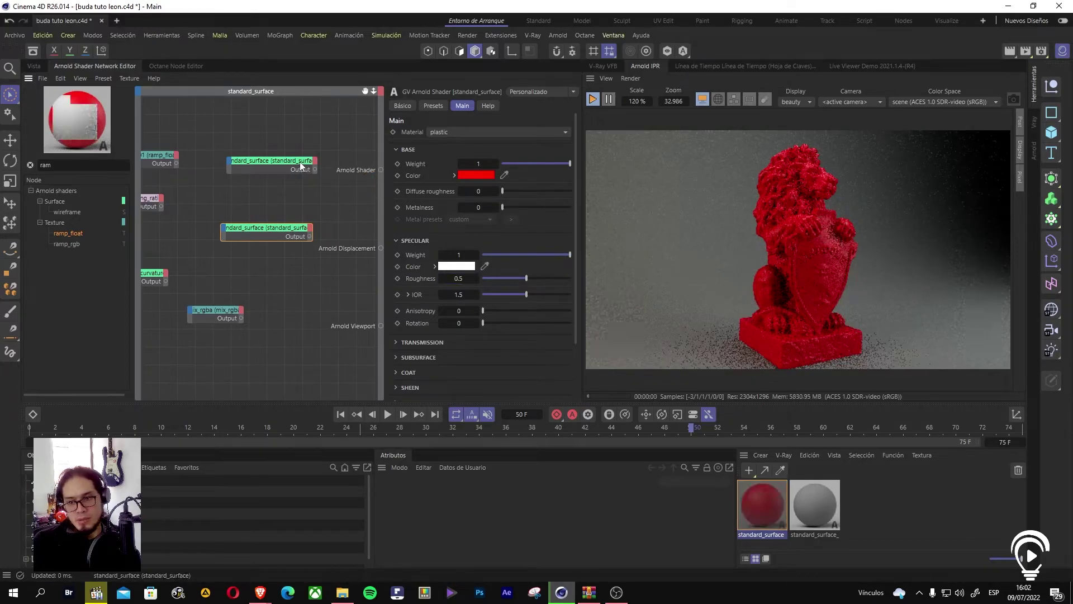
{"action": "left_click_drag", "start_coordinate": [297, 169], "coordinate": [288, 169]}
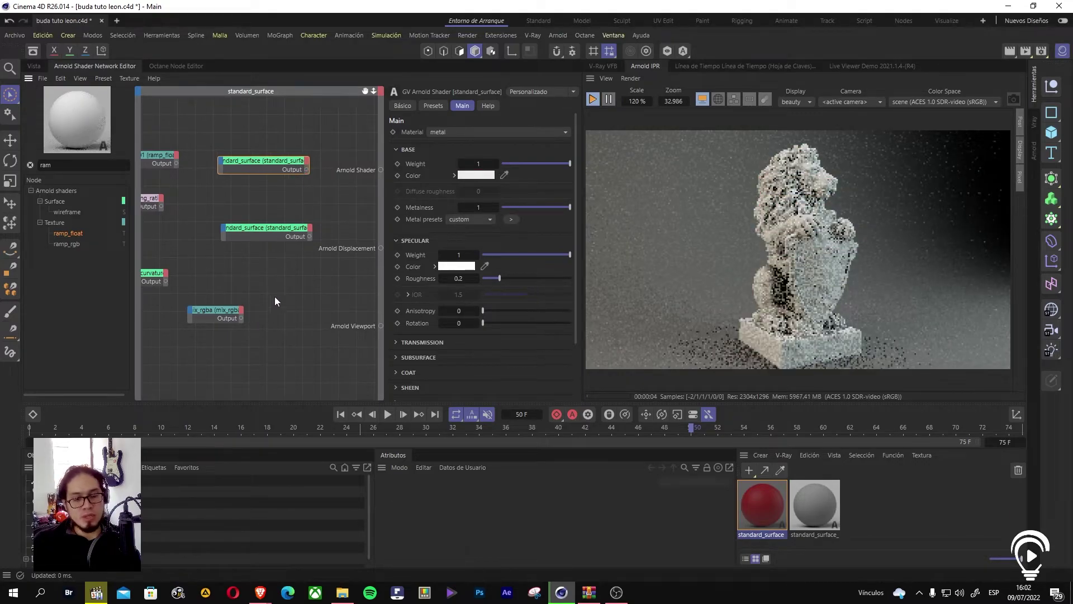
{"action": "left_click", "coordinate": [153, 274]}
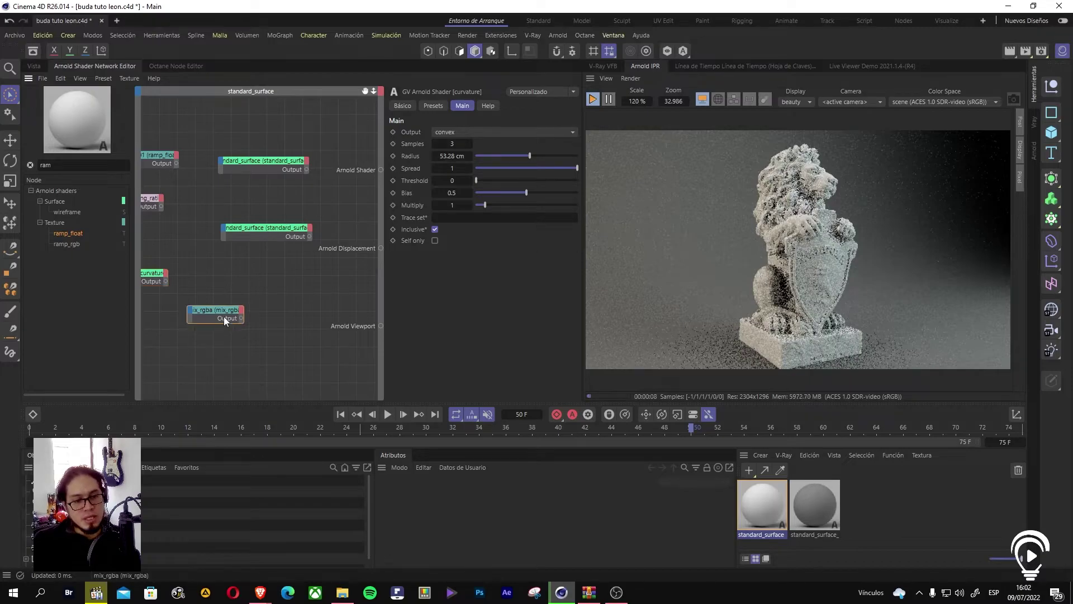
Step: Move mix_rgba down, add a mix_shader node above it and try it connected to Arnold Shader
{"action": "left_click_drag", "start_coordinate": [223, 318], "coordinate": [237, 341]}
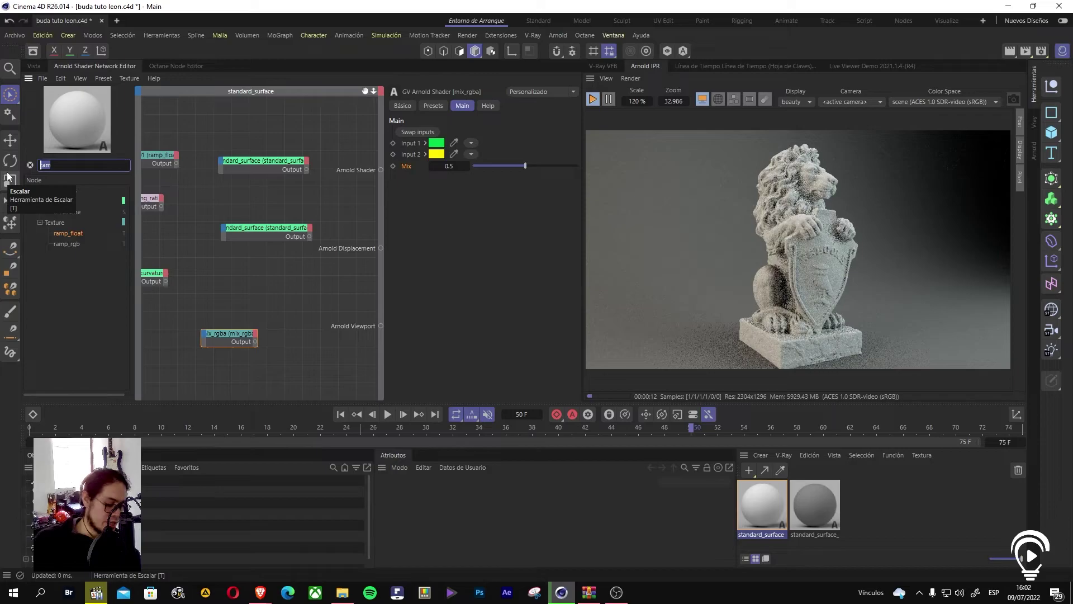
{"action": "type", "text": "sha"}
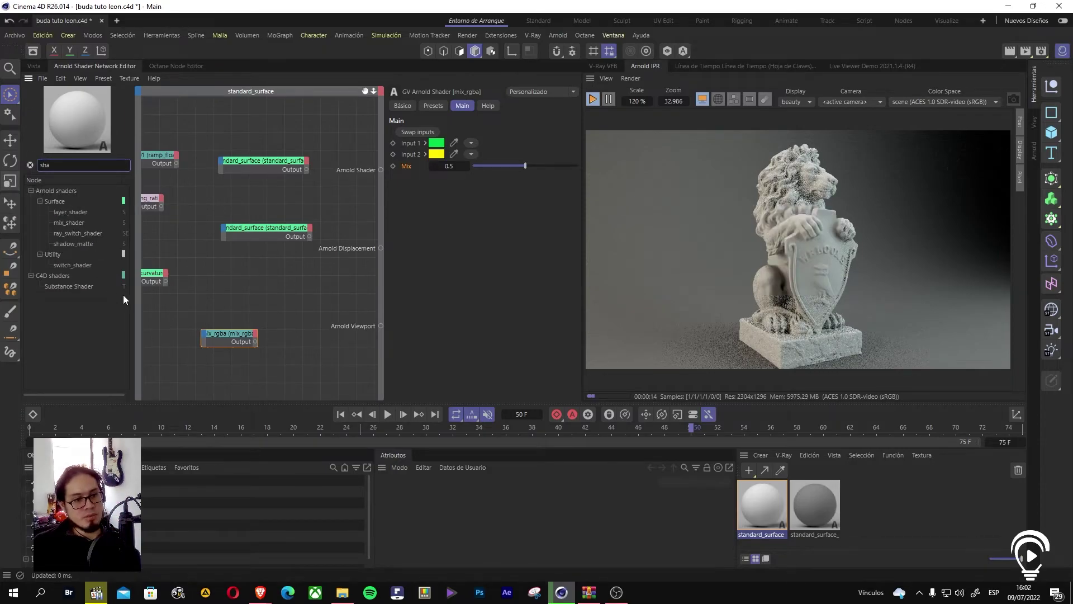
{"action": "left_click_drag", "start_coordinate": [69, 222], "coordinate": [381, 170]}
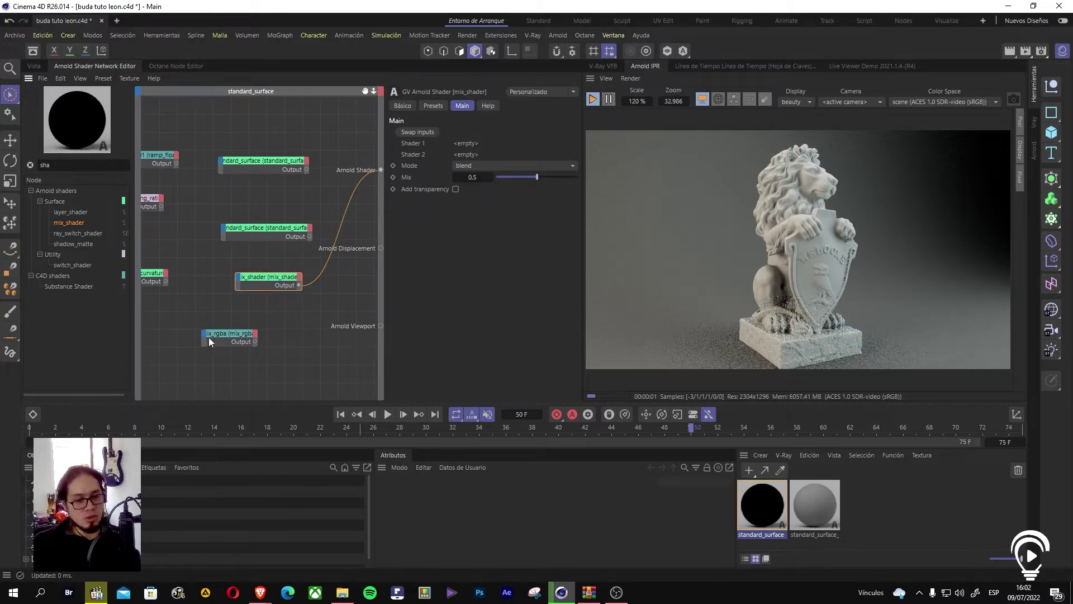
{"action": "left_click", "coordinate": [341, 225]}
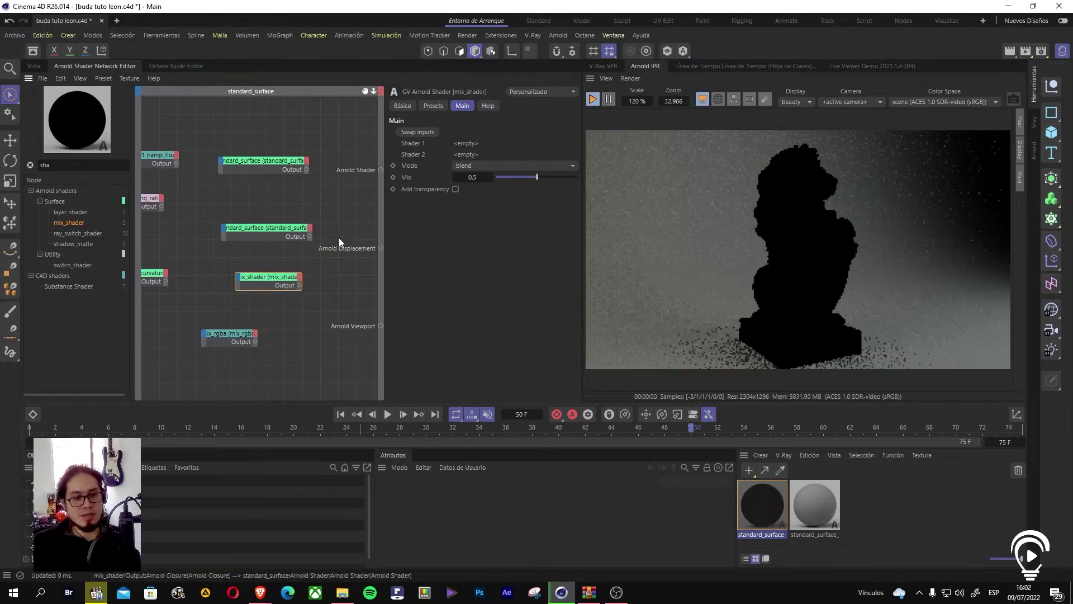
Step: Arrange the network with mix_shader beside Arnold Shader and the metal standard_surface above the red plastic one, both feeding from the left
{"action": "left_click_drag", "start_coordinate": [294, 280], "coordinate": [341, 267]}
{"action": "left_click_drag", "start_coordinate": [295, 234], "coordinate": [250, 303]}
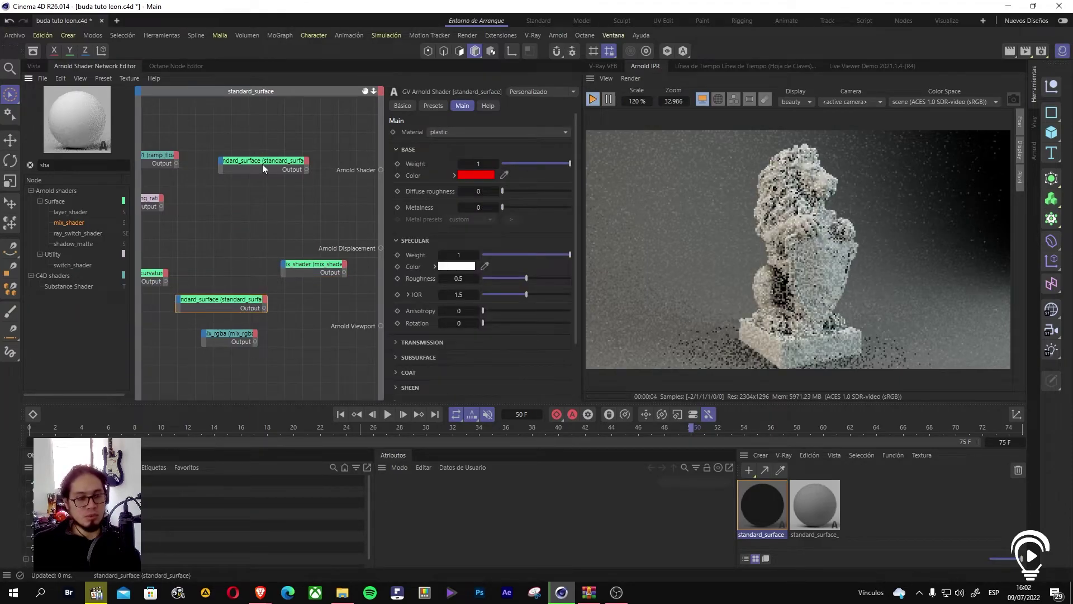
{"action": "left_click_drag", "start_coordinate": [262, 163], "coordinate": [216, 228]}
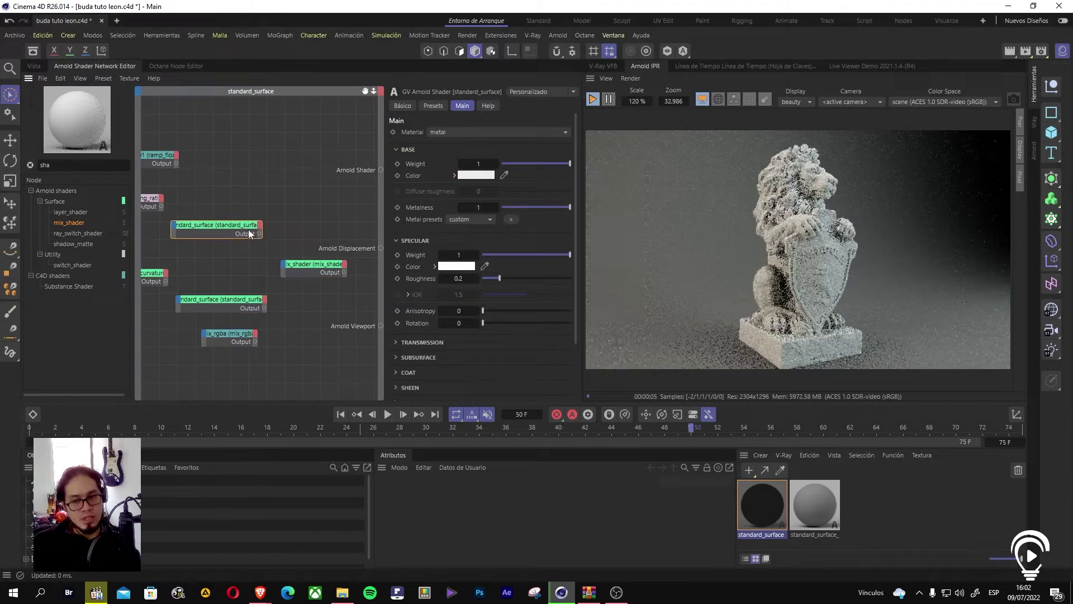
Step: Connect the metal standard_surface to Shader 1 and the red plastic one to Shader 2 of mix_shader, and connect mix_shader to Arnold Shader
{"action": "left_click_drag", "start_coordinate": [285, 264], "coordinate": [283, 267]}
{"action": "left_click", "coordinate": [331, 278]}
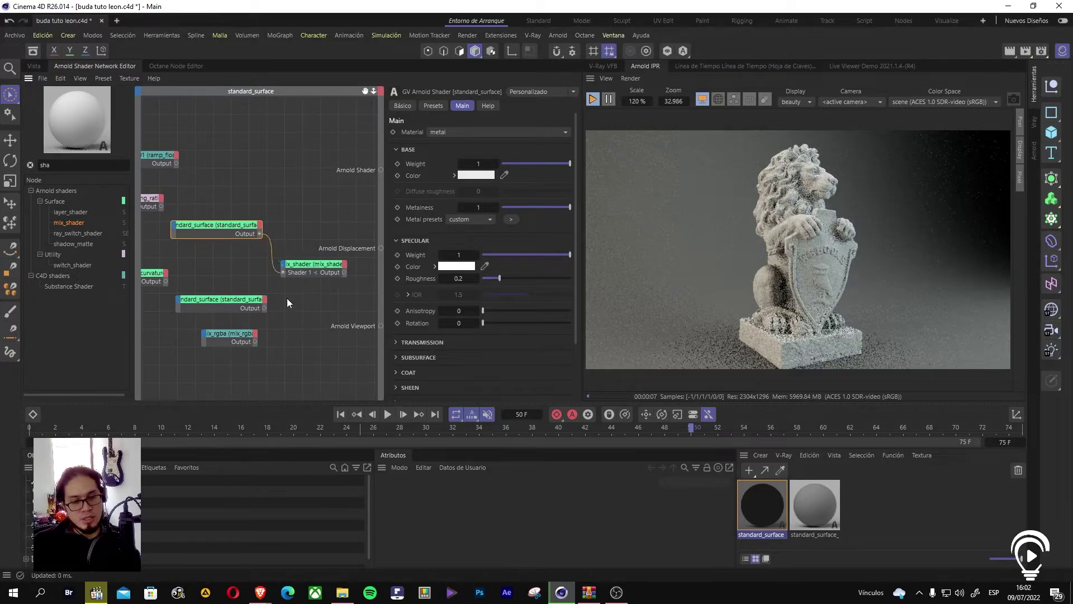
{"action": "left_click_drag", "start_coordinate": [266, 308], "coordinate": [384, 204]}
{"action": "mouse_move", "coordinate": [294, 274]}
{"action": "left_click", "coordinate": [334, 277]}
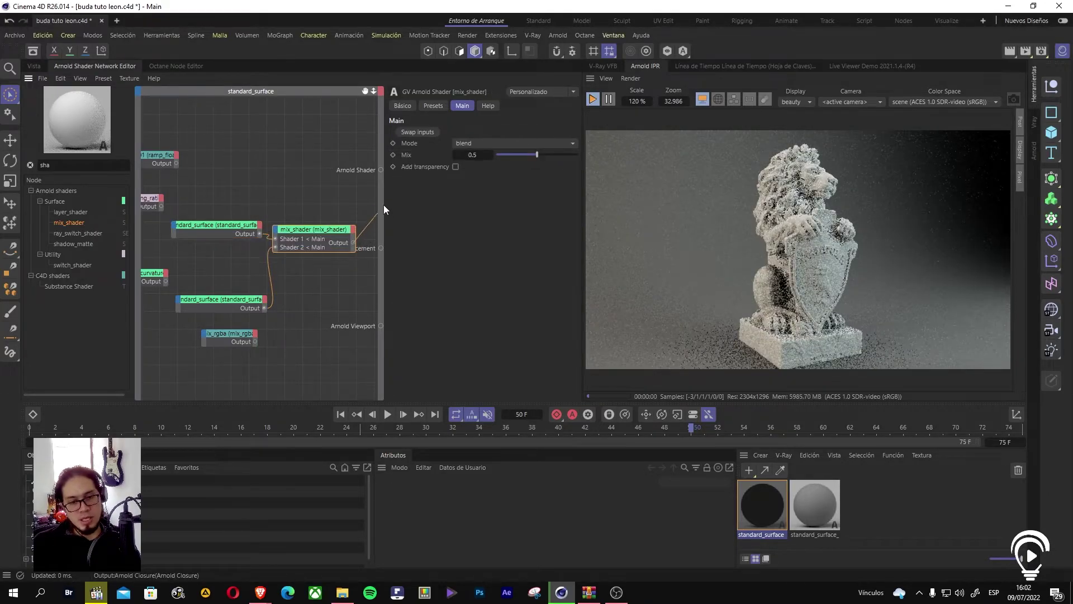
{"action": "left_click_drag", "start_coordinate": [380, 166], "coordinate": [380, 168]}
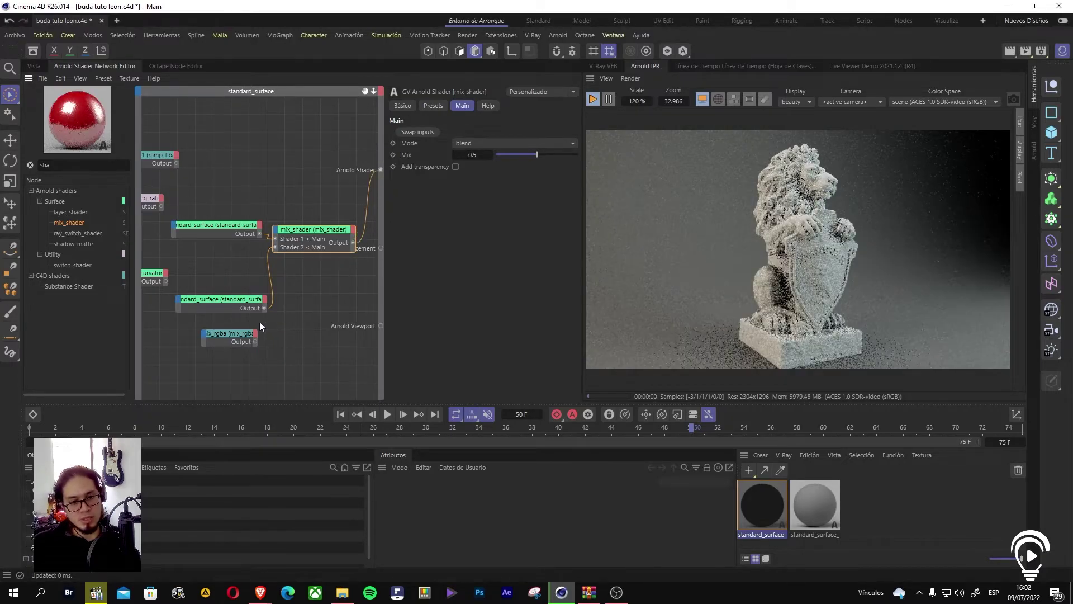
Step: Rearrange the nodes so curvature sits between the two standard_surface nodes and facing_ratio sits above ramp_float
{"action": "left_click", "coordinate": [242, 336]}
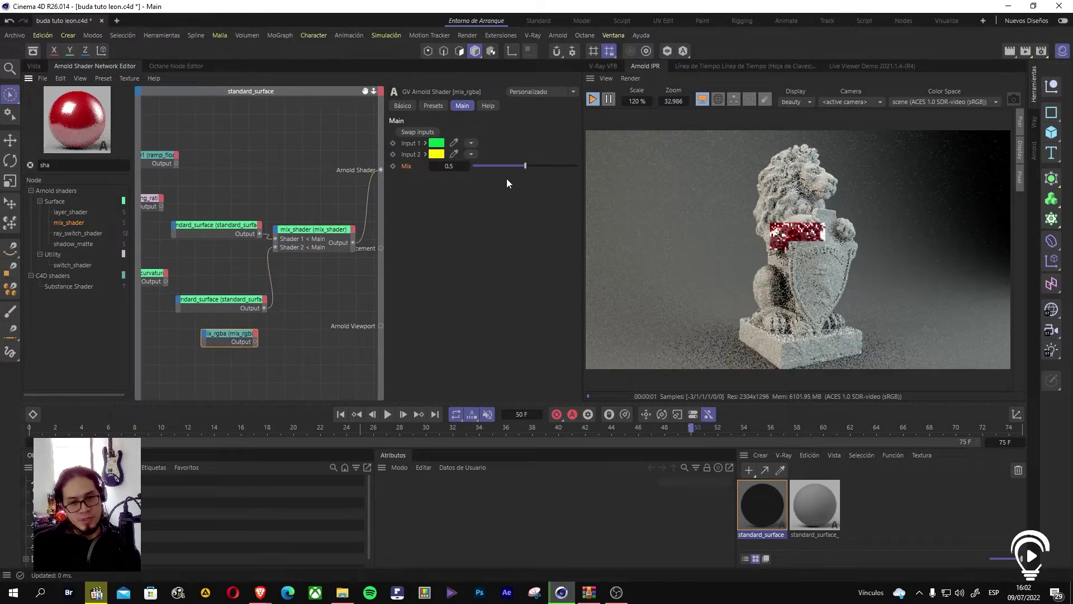
{"action": "left_click", "coordinate": [320, 232]}
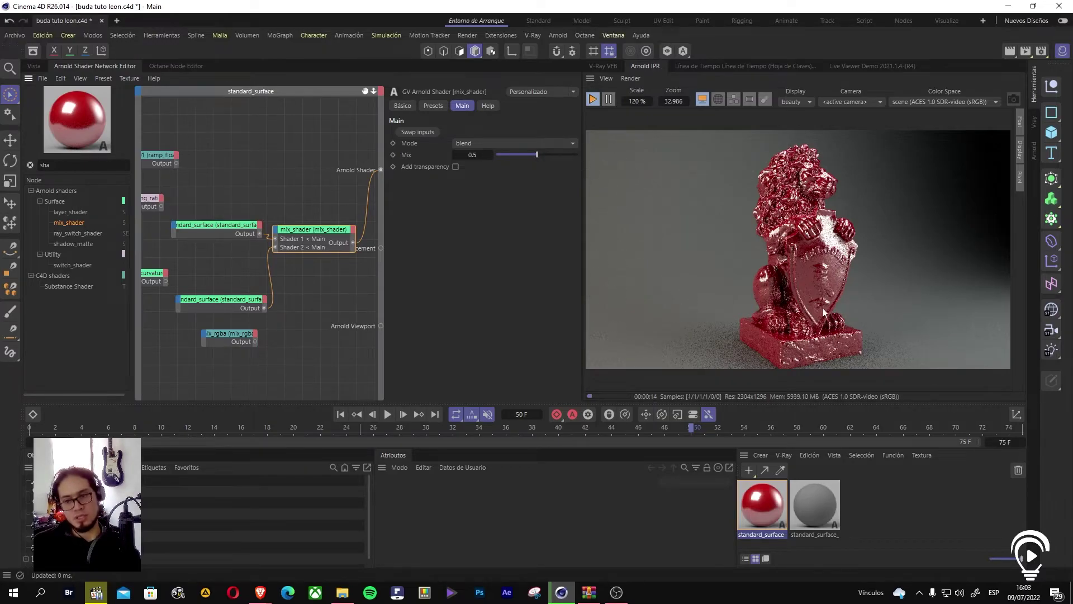
{"action": "left_click_drag", "start_coordinate": [232, 301], "coordinate": [219, 304]}
{"action": "left_click_drag", "start_coordinate": [229, 226], "coordinate": [224, 223]}
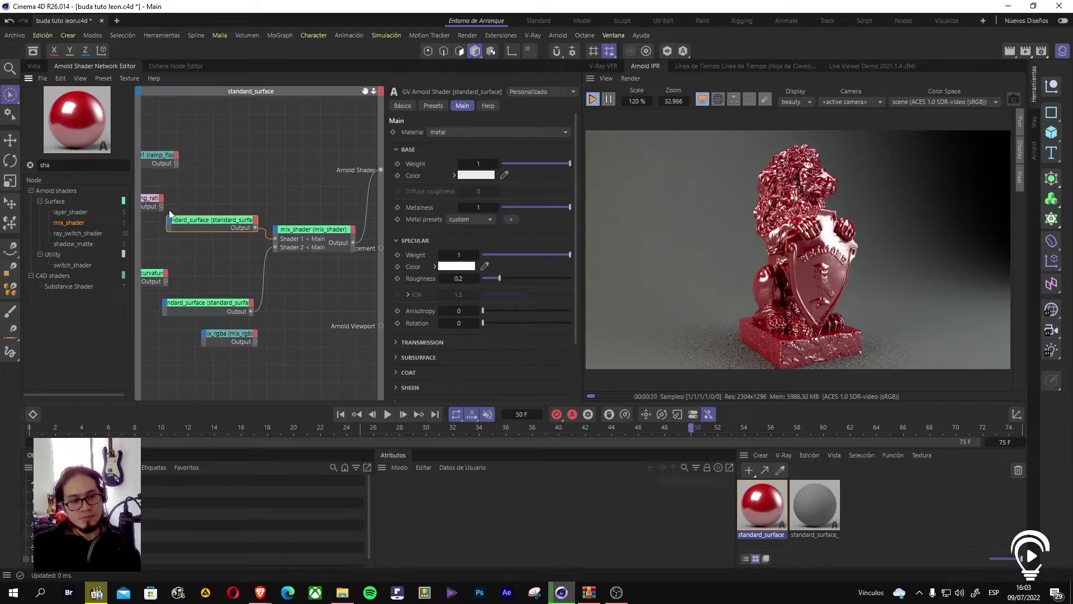
{"action": "left_click_drag", "start_coordinate": [154, 200], "coordinate": [248, 179]}
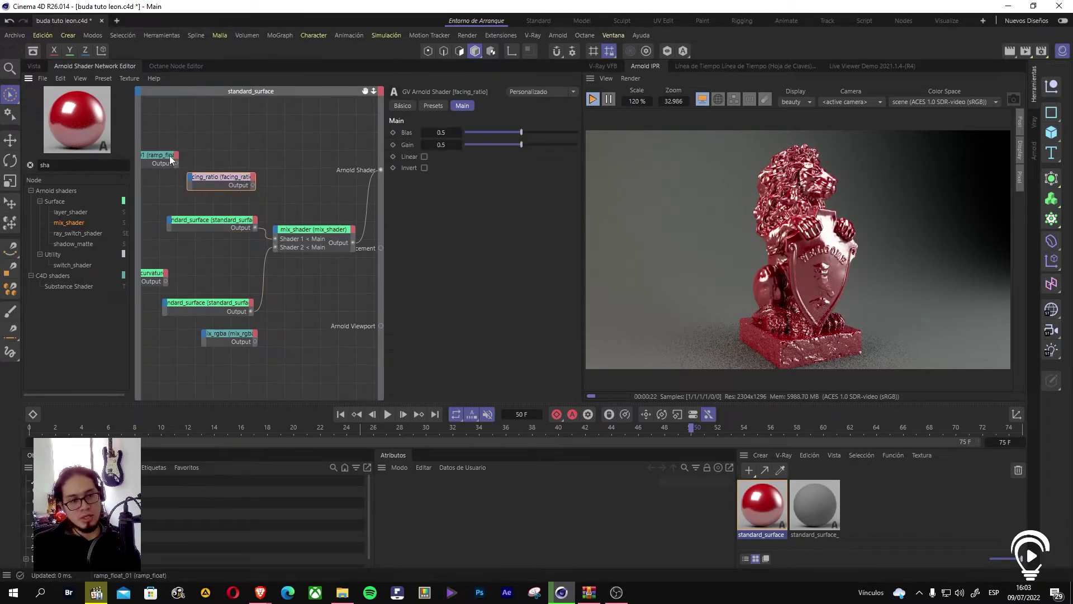
{"action": "left_click_drag", "start_coordinate": [170, 156], "coordinate": [204, 155]}
{"action": "left_click_drag", "start_coordinate": [161, 268], "coordinate": [220, 263]}
{"action": "left_click_drag", "start_coordinate": [181, 158], "coordinate": [136, 122]}
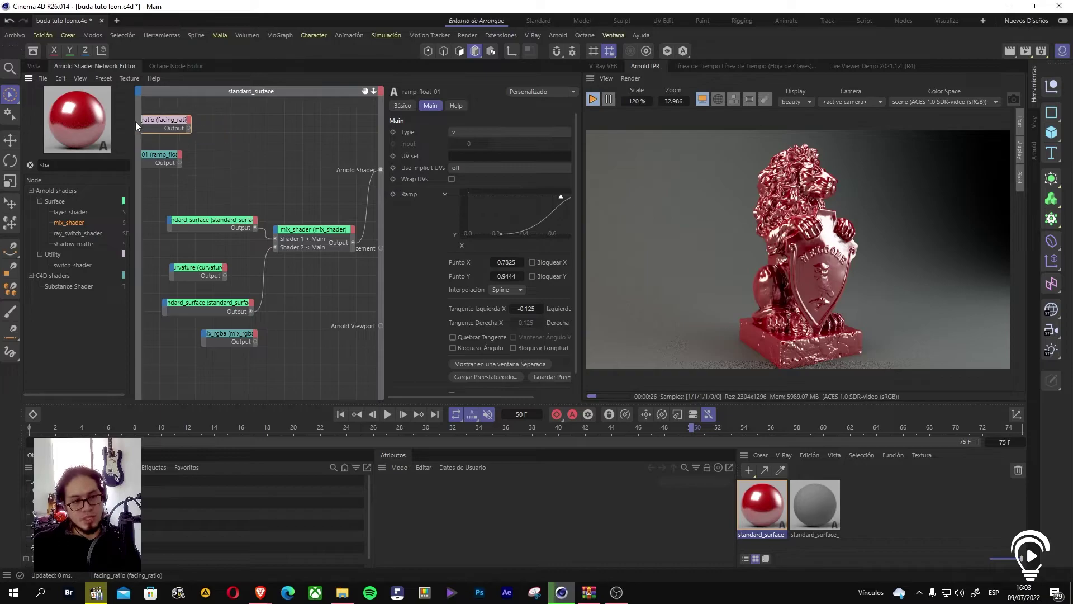
Step: Try mix_rgba as the Mix input of mix_shader
{"action": "left_click", "coordinate": [244, 335]}
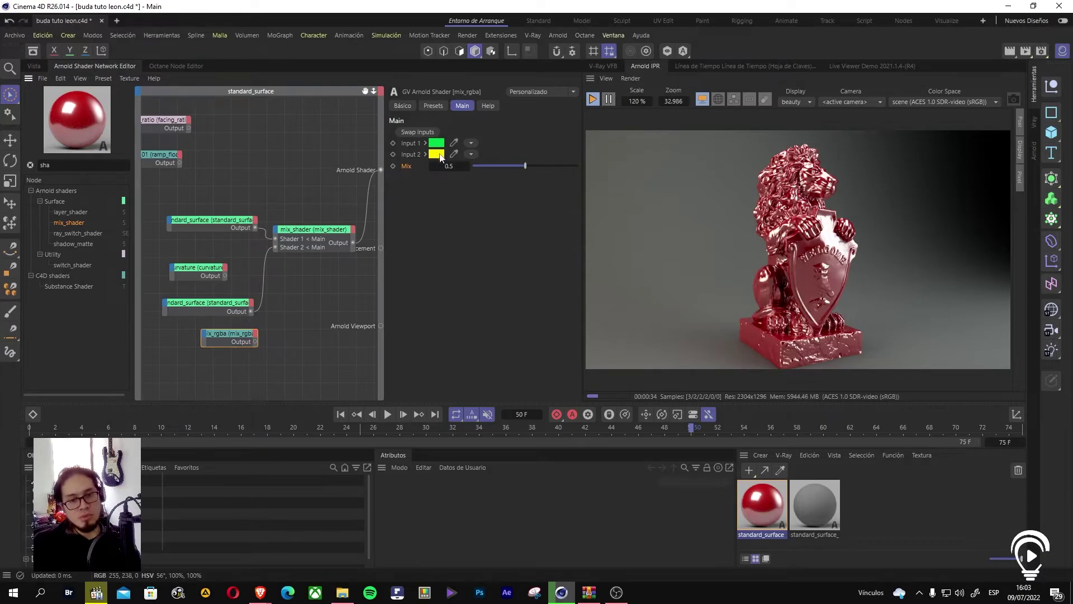
{"action": "left_click_drag", "start_coordinate": [256, 343], "coordinate": [277, 232]}
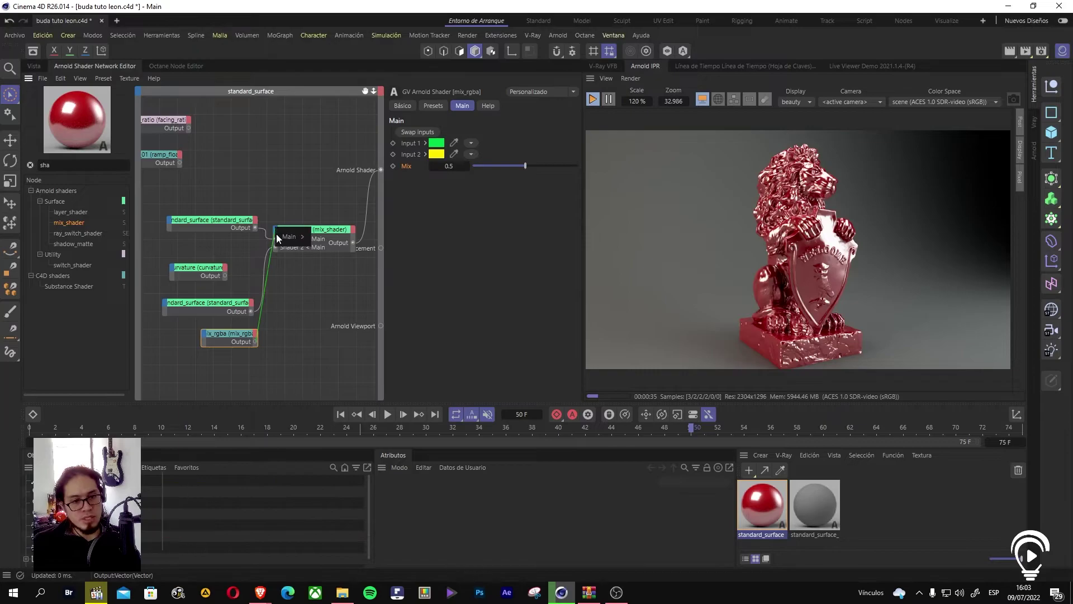
{"action": "left_click", "coordinate": [315, 241]}
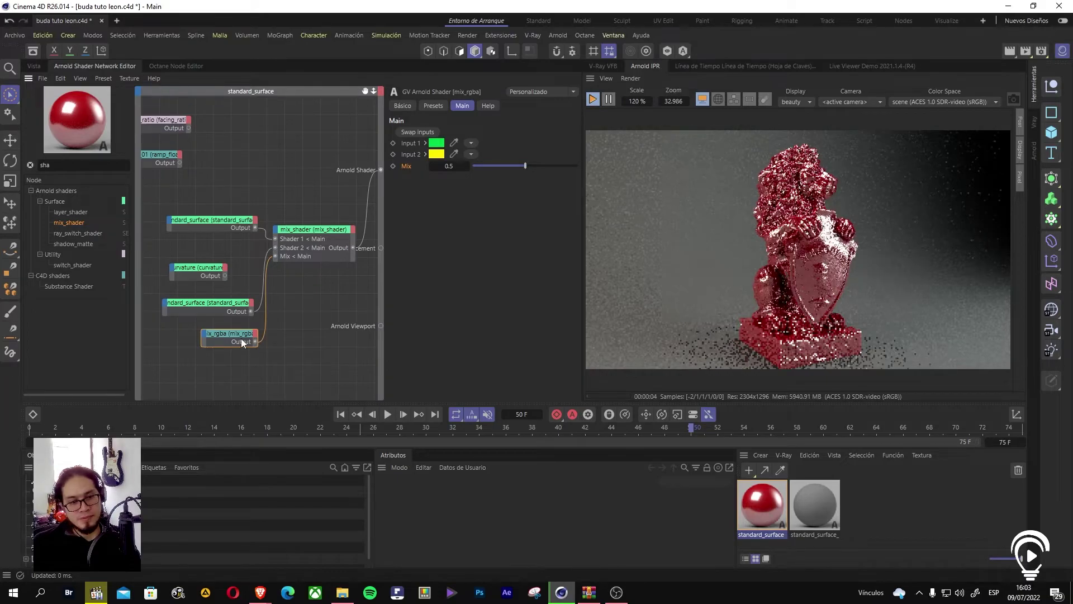
{"action": "left_click_drag", "start_coordinate": [244, 339], "coordinate": [287, 337]}
Step: Connect curvature to the Mix input of mix_shader and shift the metal standard_surface slightly left
{"action": "left_click_drag", "start_coordinate": [225, 276], "coordinate": [274, 230]}
{"action": "mouse_move", "coordinate": [288, 239]}
{"action": "left_click", "coordinate": [322, 242]}
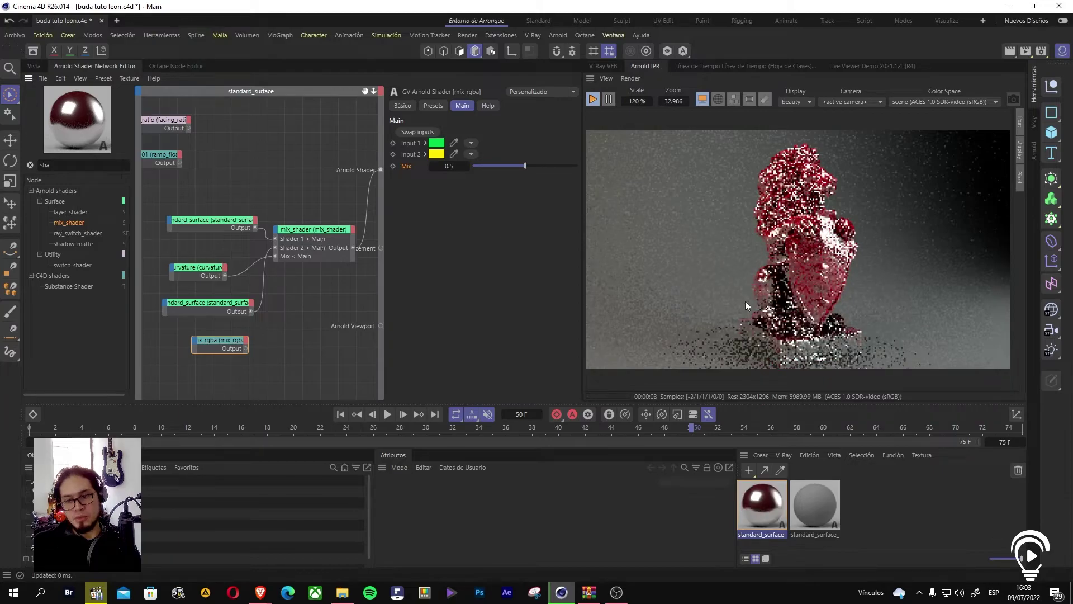
{"action": "left_click_drag", "start_coordinate": [239, 224], "coordinate": [231, 223]}
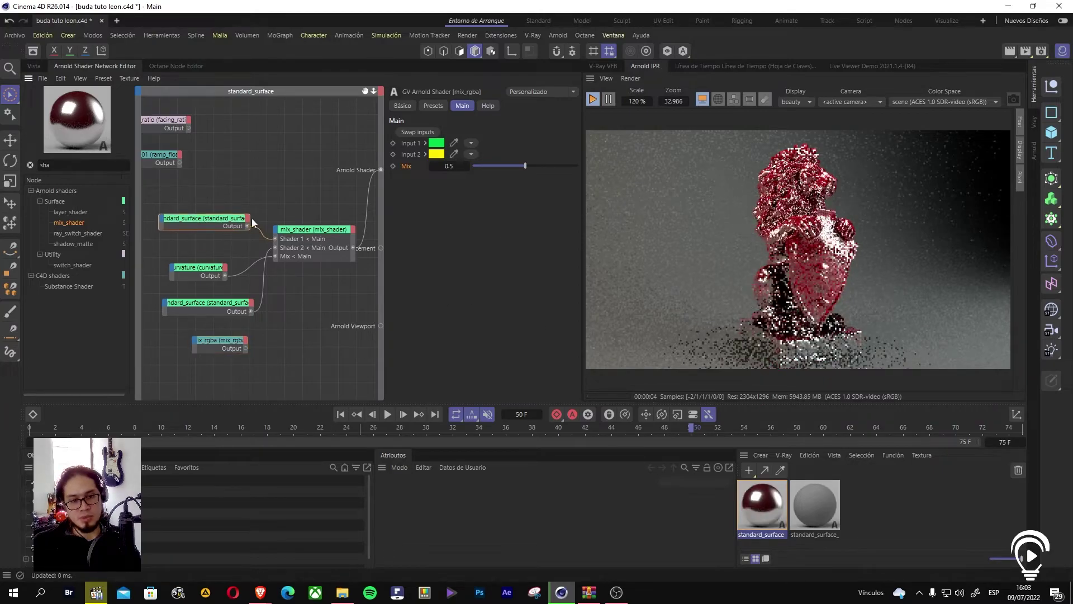
Step: Set the red plastic standard_surface's specular Roughness to 0.8
{"action": "left_click", "coordinate": [232, 305]}
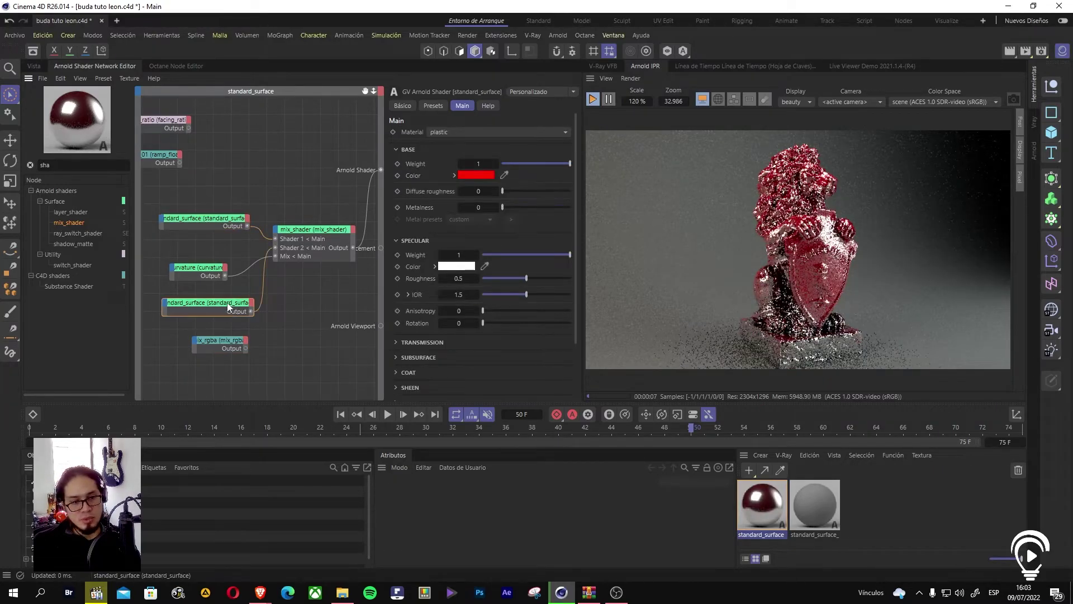
{"action": "double_click", "coordinate": [469, 278]}
{"action": "left_click", "coordinate": [471, 278]}
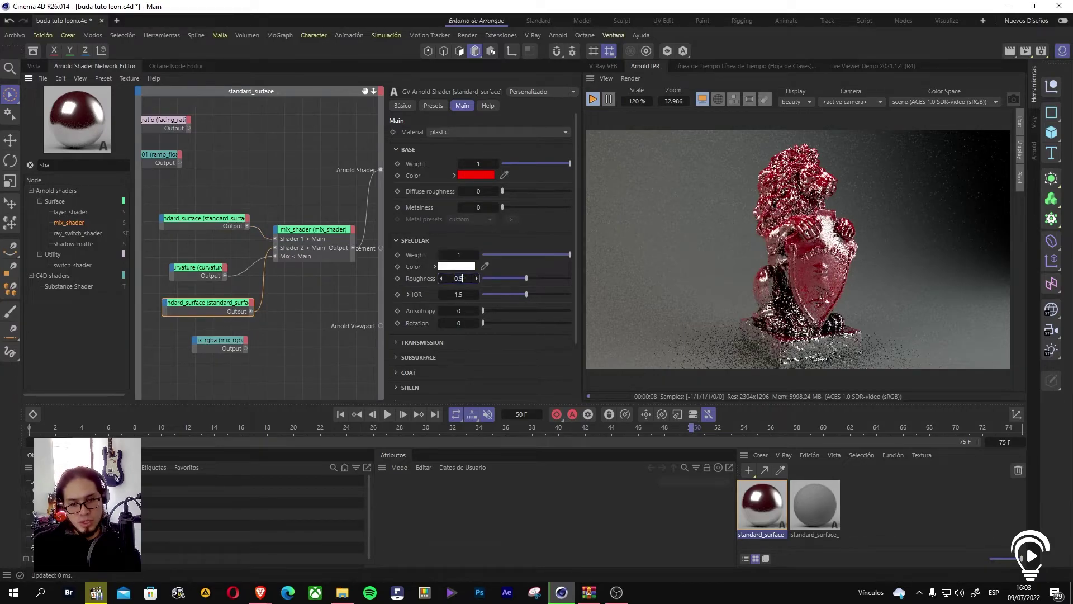
{"action": "type", "text": "8"}
{"action": "key", "text": "Return"}
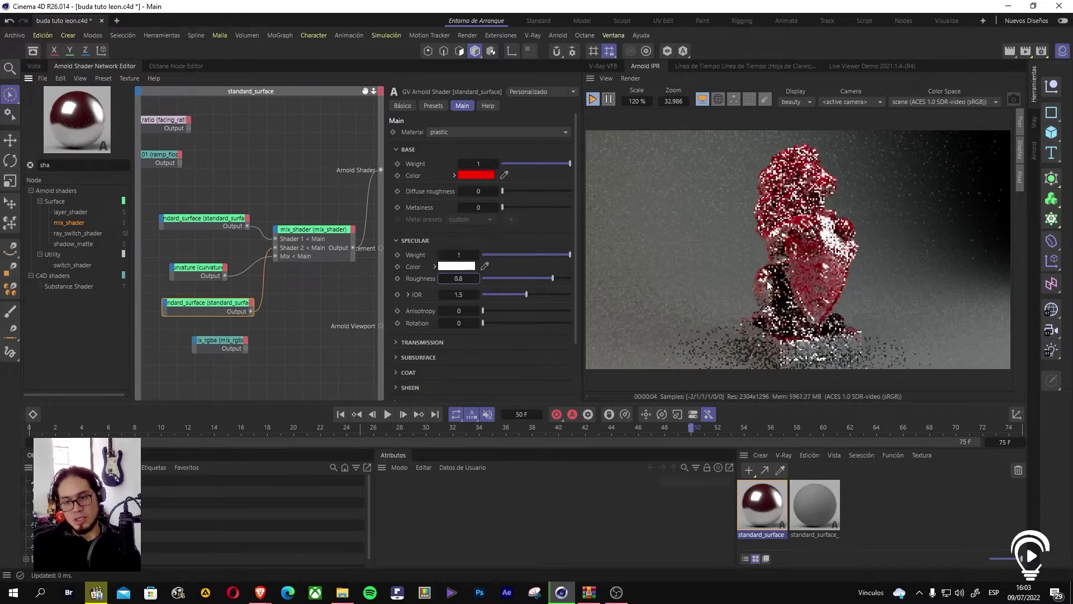
Step: Nudge the curvature node and apply the gold metal preset to the metal standard_surface
{"action": "left_click_drag", "start_coordinate": [203, 269], "coordinate": [208, 267]}
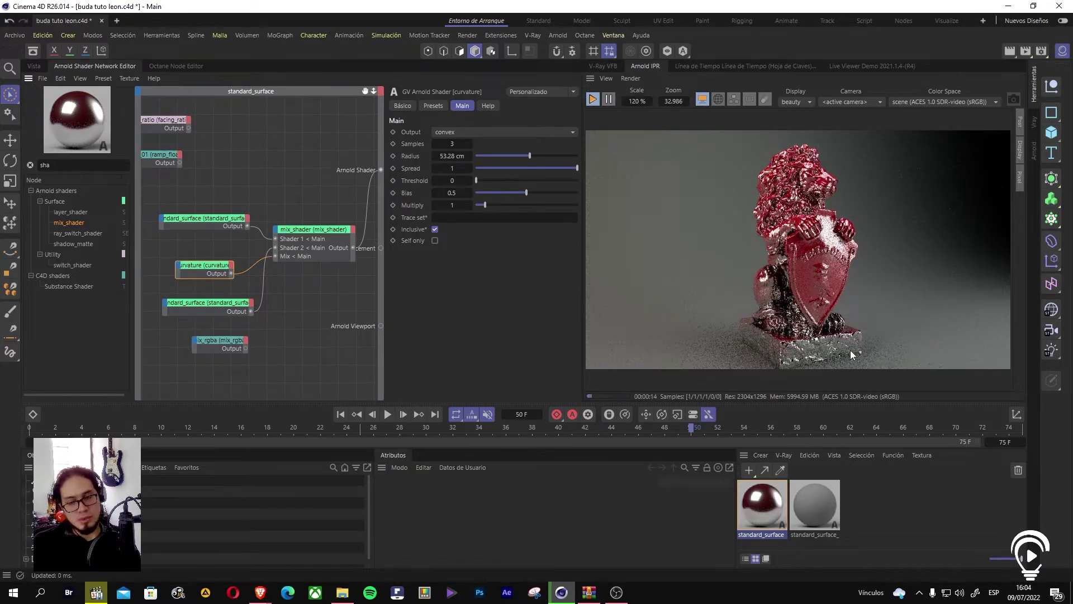
{"action": "left_click", "coordinate": [226, 224]}
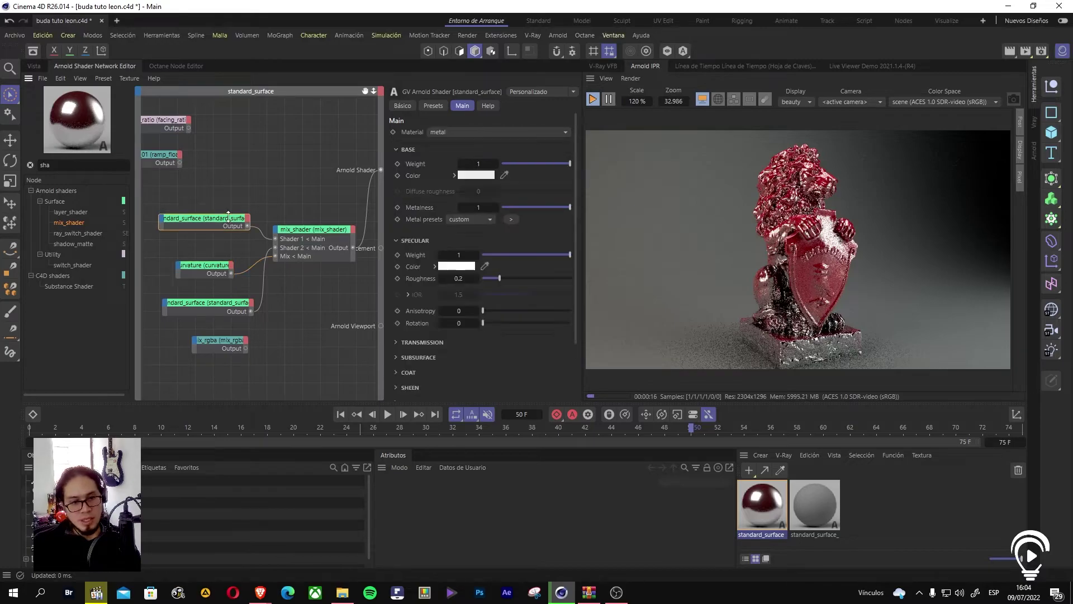
{"action": "left_click", "coordinate": [221, 304]}
{"action": "left_click", "coordinate": [217, 221]}
{"action": "left_click", "coordinate": [465, 134]}
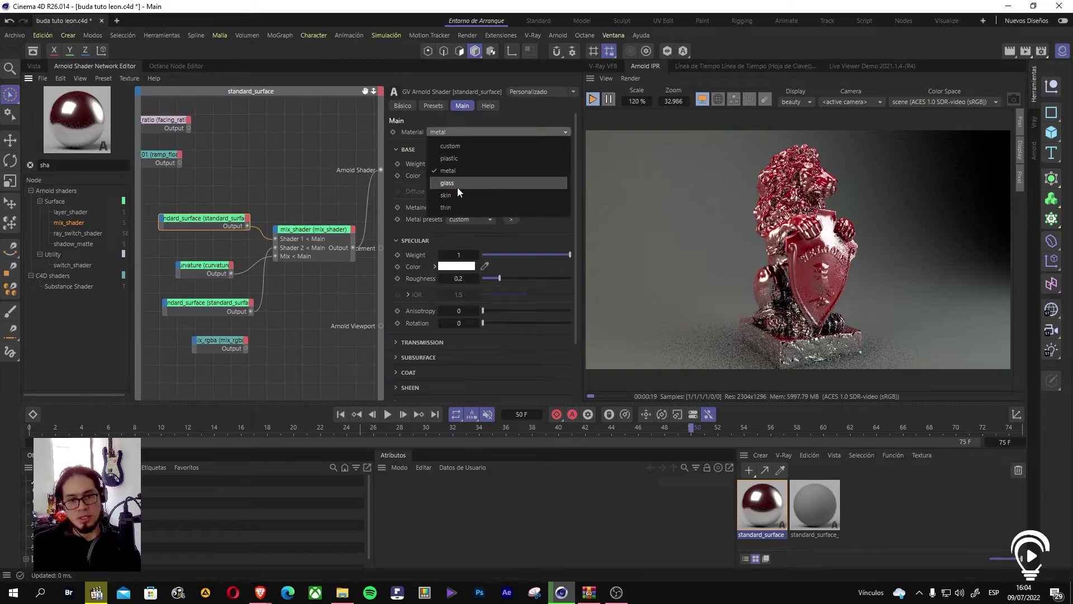
{"action": "left_click", "coordinate": [473, 123]}
{"action": "left_click", "coordinate": [468, 218]}
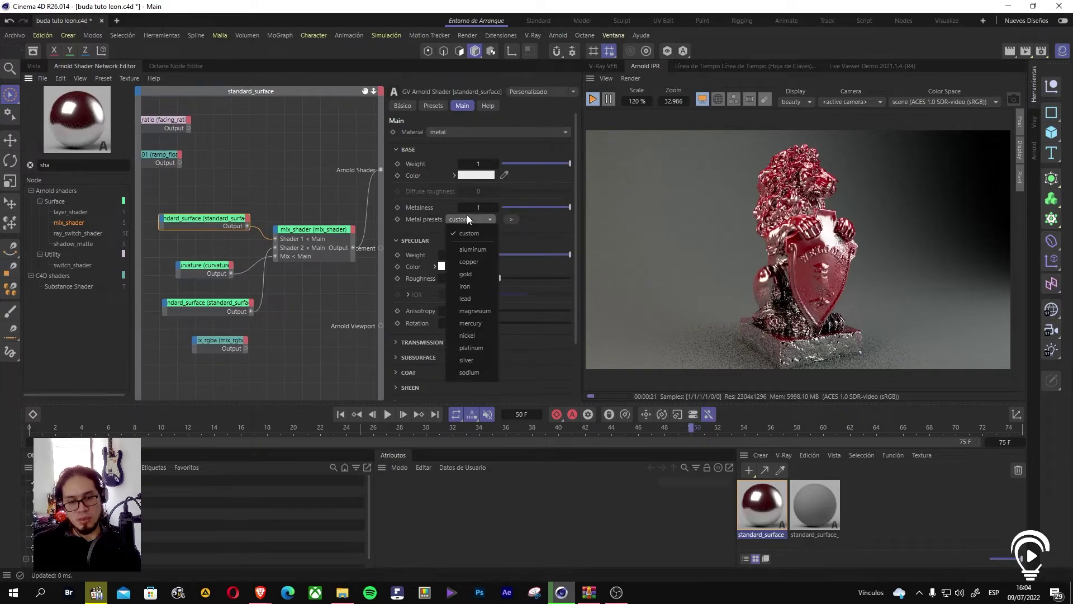
{"action": "left_click", "coordinate": [478, 277]}
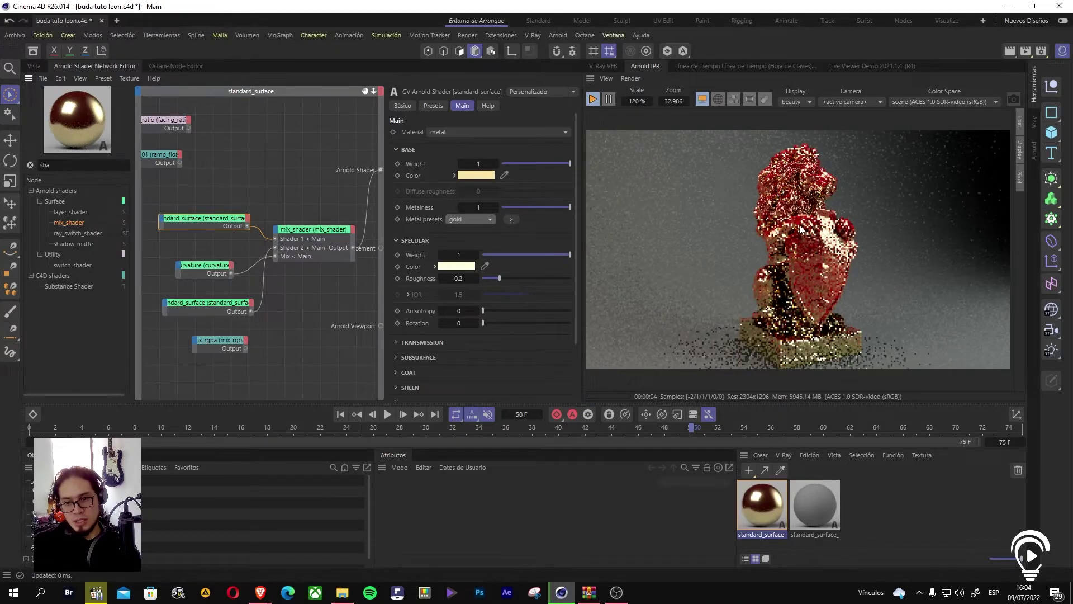
Step: Disconnect curvature from the Mix input of mix_shader and connect it directly to Arnold Shader to preview the mask
{"action": "left_click", "coordinate": [207, 340]}
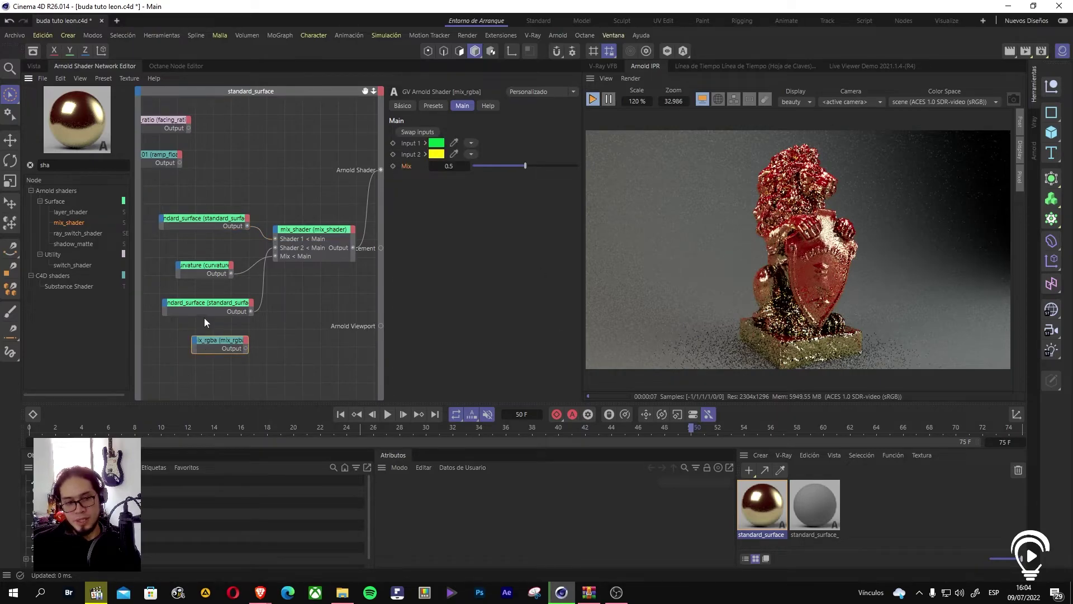
{"action": "left_click", "coordinate": [212, 302]}
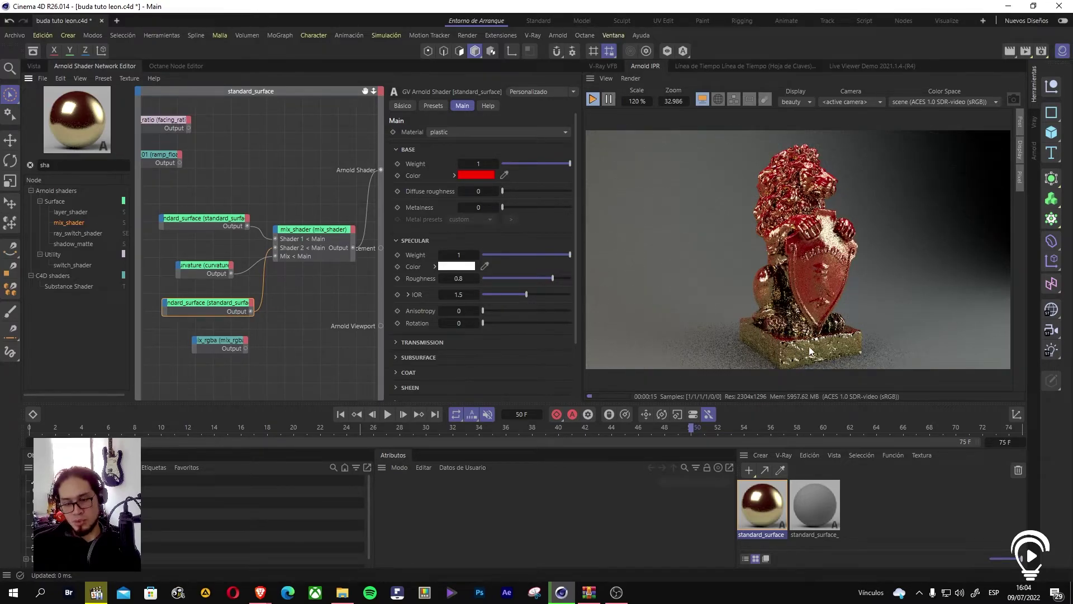
{"action": "left_click", "coordinate": [206, 270]}
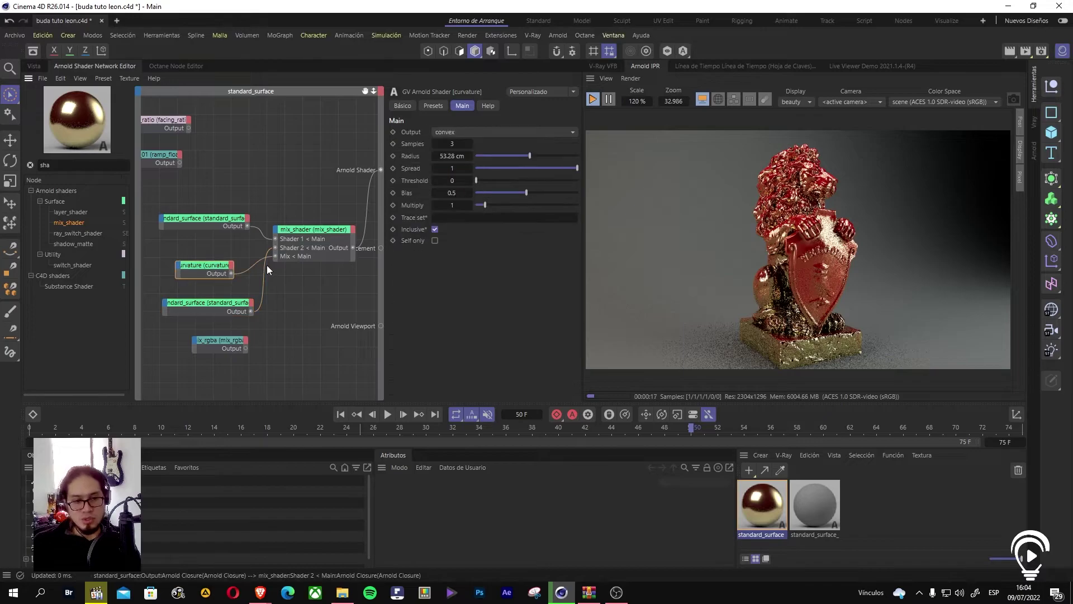
{"action": "left_click_drag", "start_coordinate": [275, 256], "coordinate": [381, 170]}
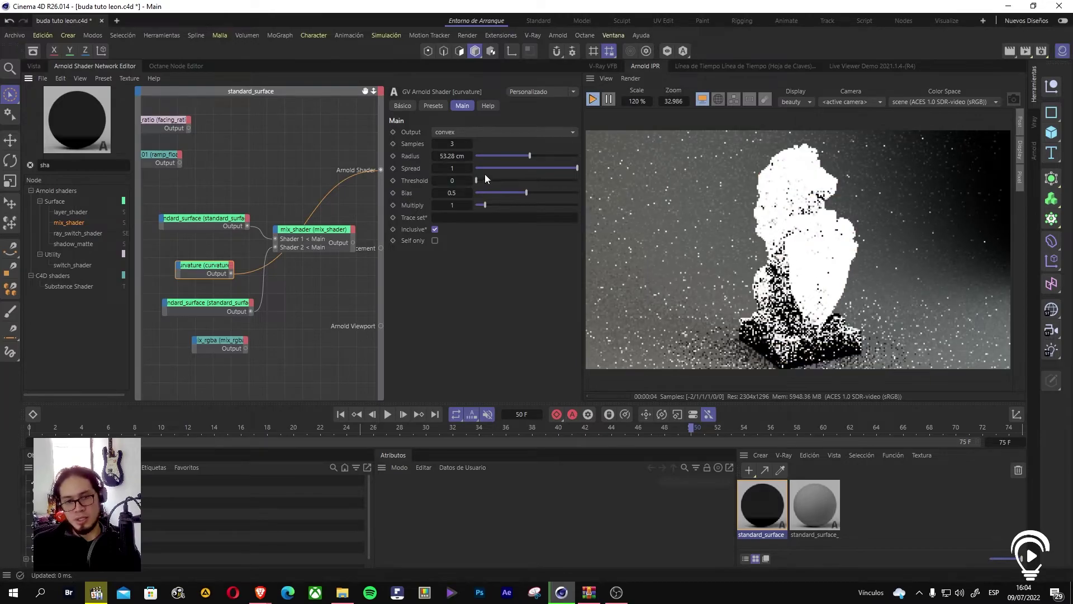
Step: Adjust the curvature mask to Spread 0.8, Threshold 0.19 and Bias 0.82
{"action": "left_click_drag", "start_coordinate": [515, 182], "coordinate": [531, 182]}
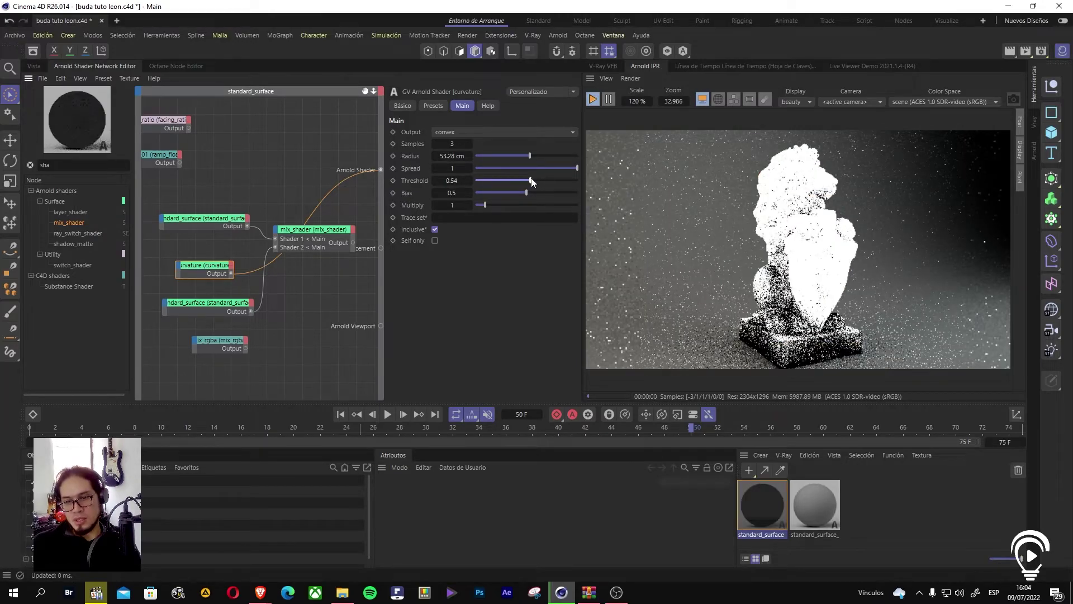
{"action": "left_click", "coordinate": [509, 168]}
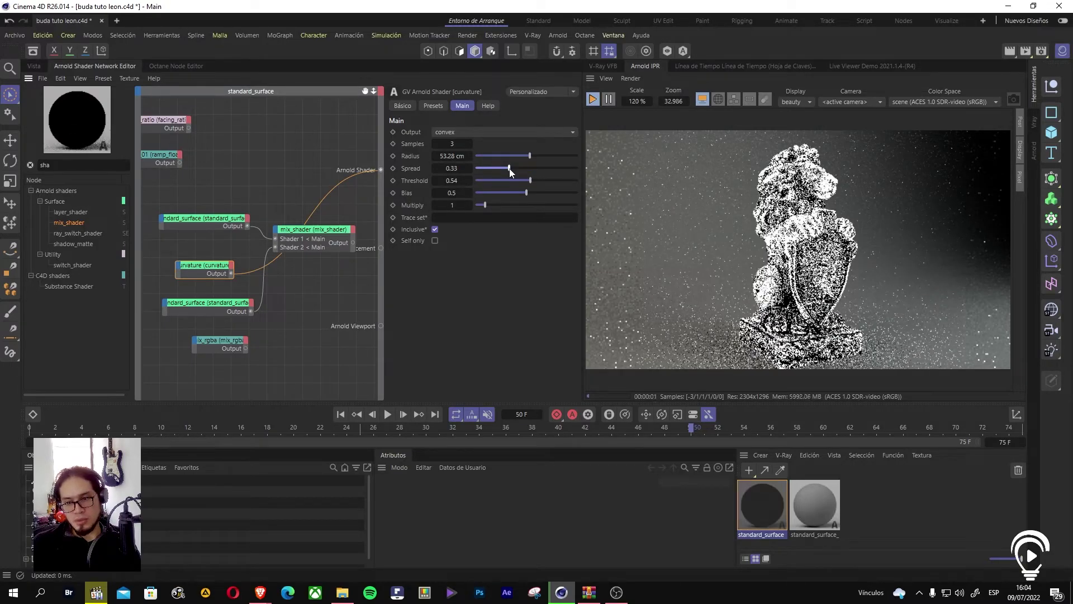
{"action": "left_click_drag", "start_coordinate": [510, 168], "coordinate": [521, 169]}
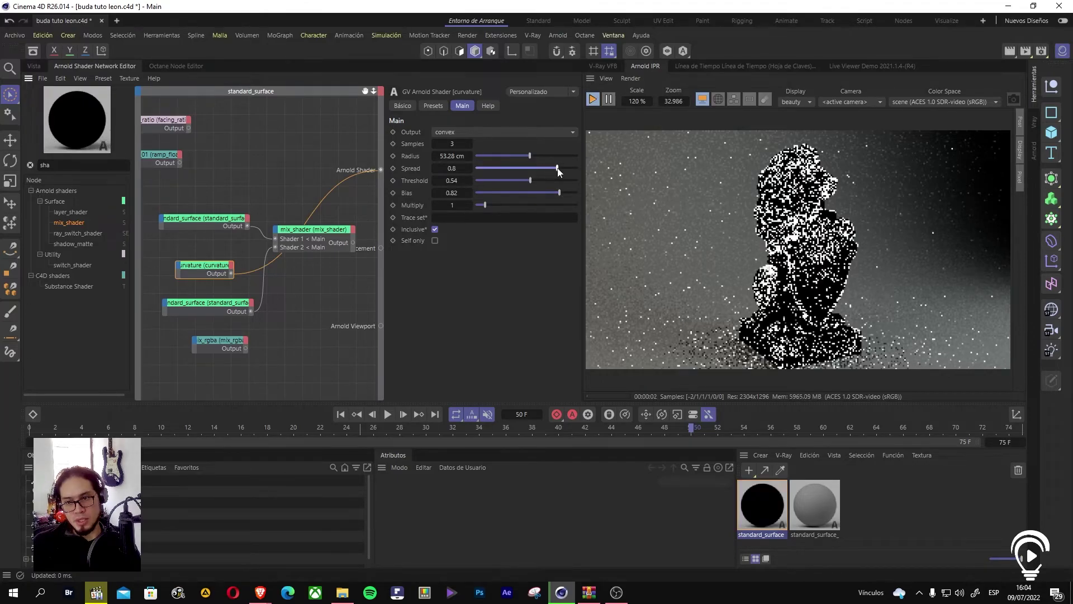
{"action": "left_click_drag", "start_coordinate": [511, 180], "coordinate": [495, 181]}
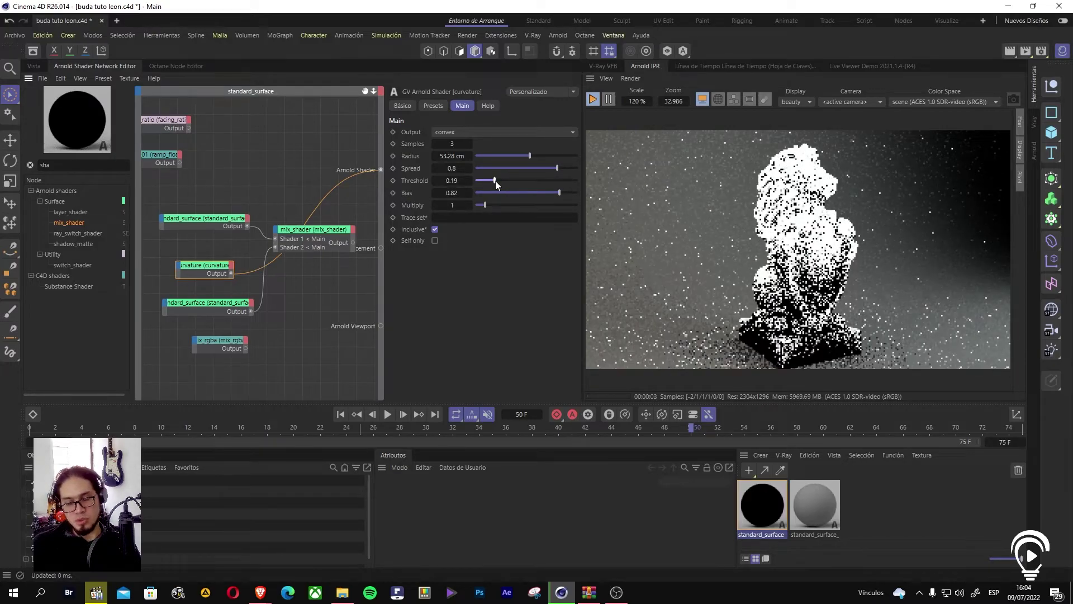
Step: Set the curvature's Threshold to 0.08 and Radius to 17.66 cm, and restore curvature into mix_shader's Mix and mix_shader into Arnold Shader
{"action": "left_click_drag", "start_coordinate": [496, 180], "coordinate": [483, 181]}
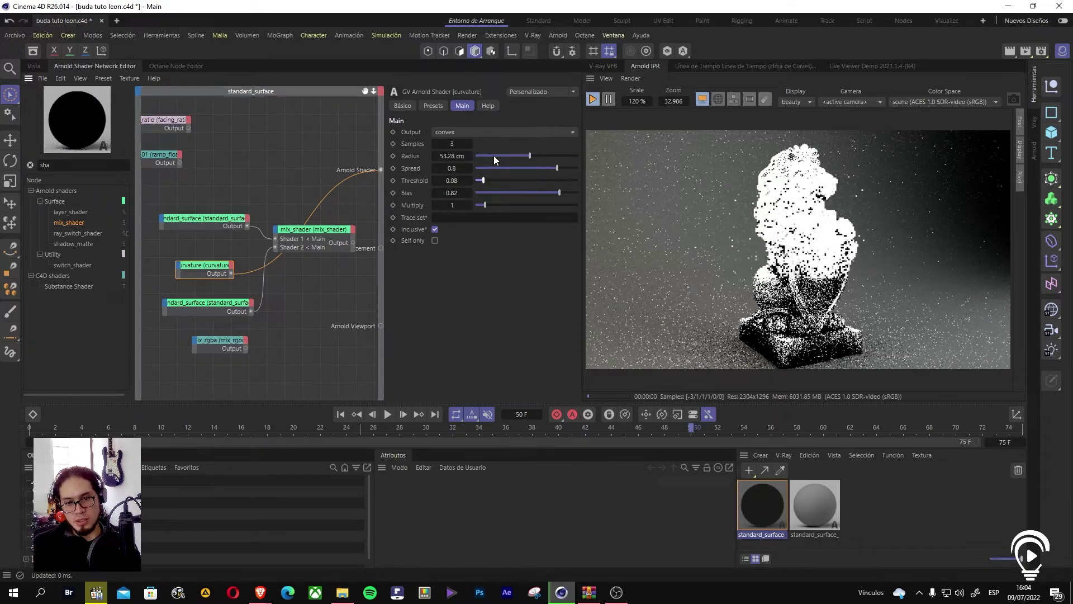
{"action": "left_click", "coordinate": [494, 156]}
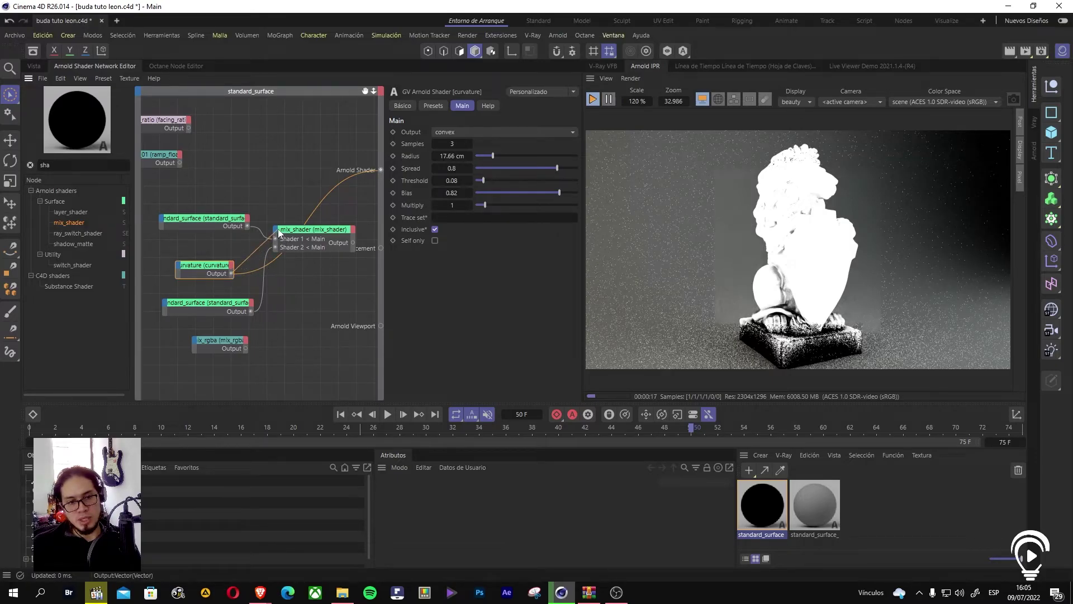
{"action": "left_click_drag", "start_coordinate": [276, 232], "coordinate": [381, 169]}
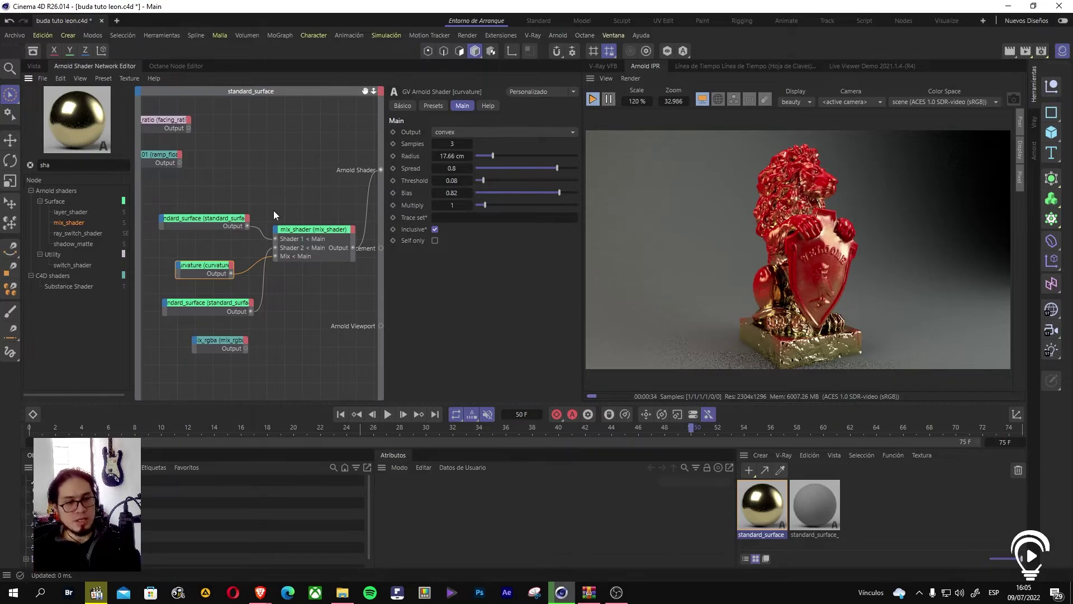
Step: Search the node list for "layer", add a layer_shader to the network and connect its output to Arnold Shader
{"action": "left_click", "coordinate": [51, 165]}
{"action": "type", "text": "laye"}
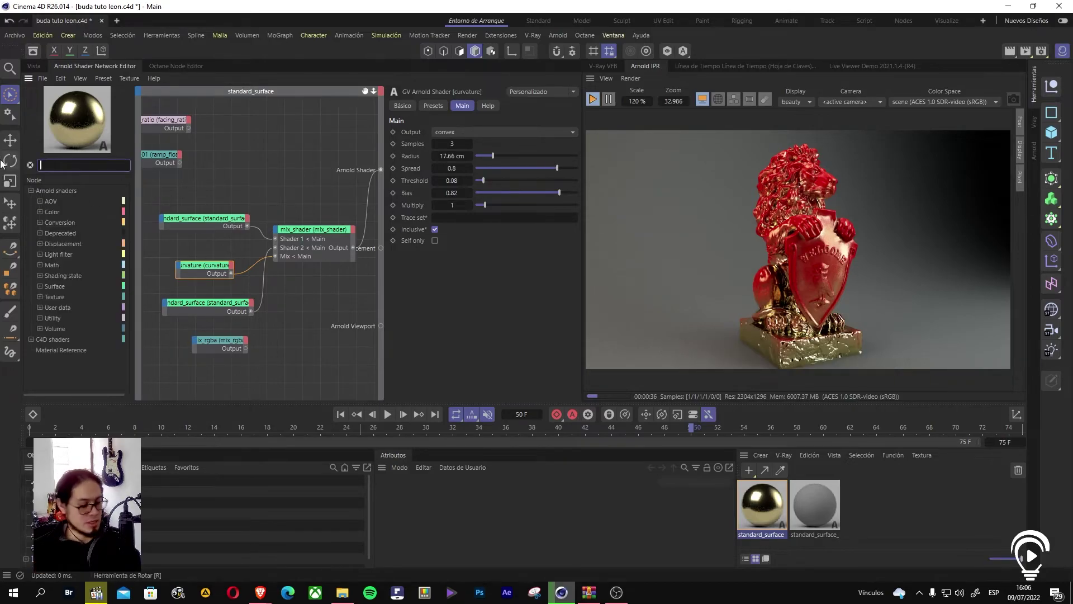
{"action": "type", "text": "r"}
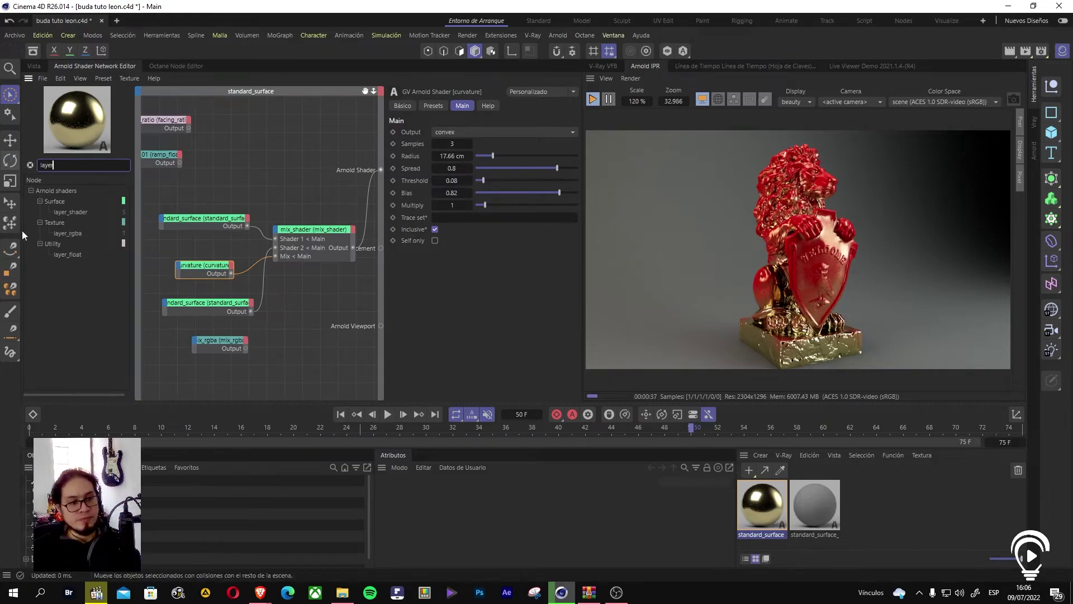
{"action": "left_click_drag", "start_coordinate": [64, 213], "coordinate": [268, 151]}
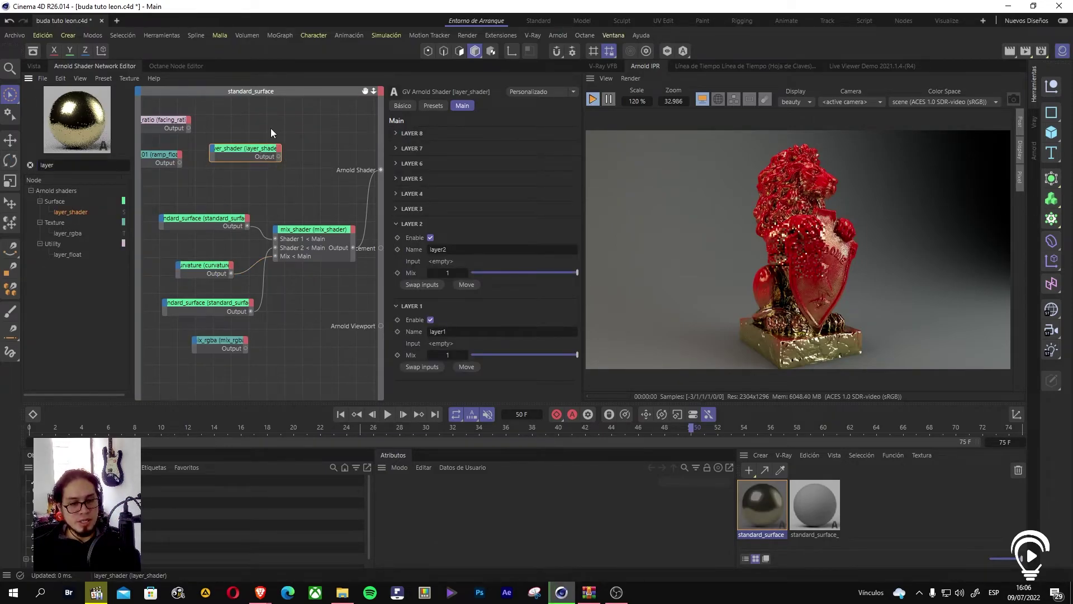
{"action": "left_click", "coordinate": [396, 224]}
{"action": "left_click", "coordinate": [393, 239]}
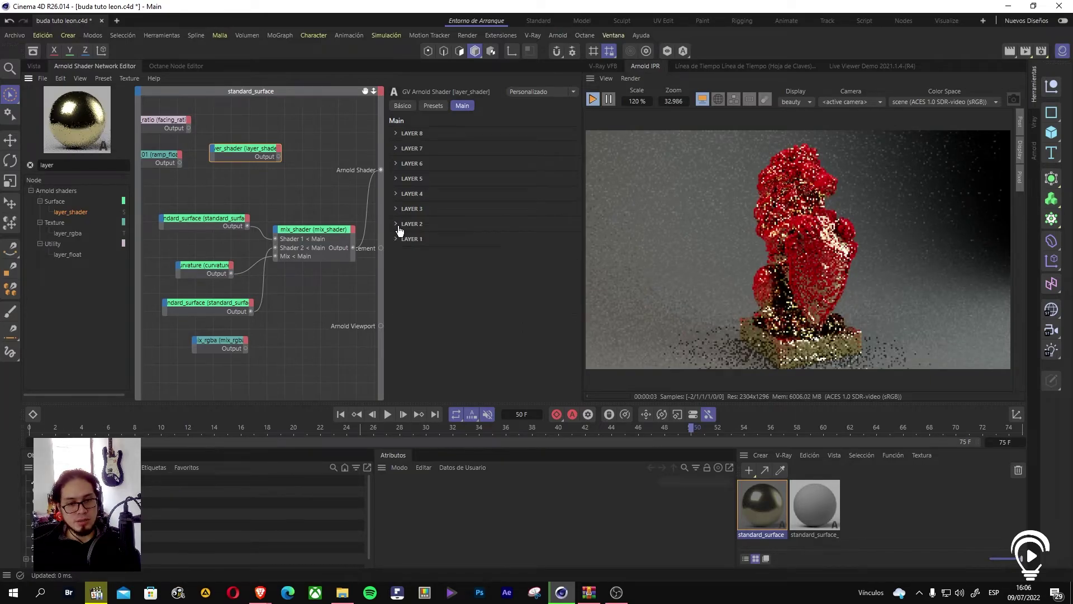
{"action": "left_click_drag", "start_coordinate": [278, 155], "coordinate": [382, 170]}
{"action": "left_click_drag", "start_coordinate": [283, 160], "coordinate": [310, 160]}
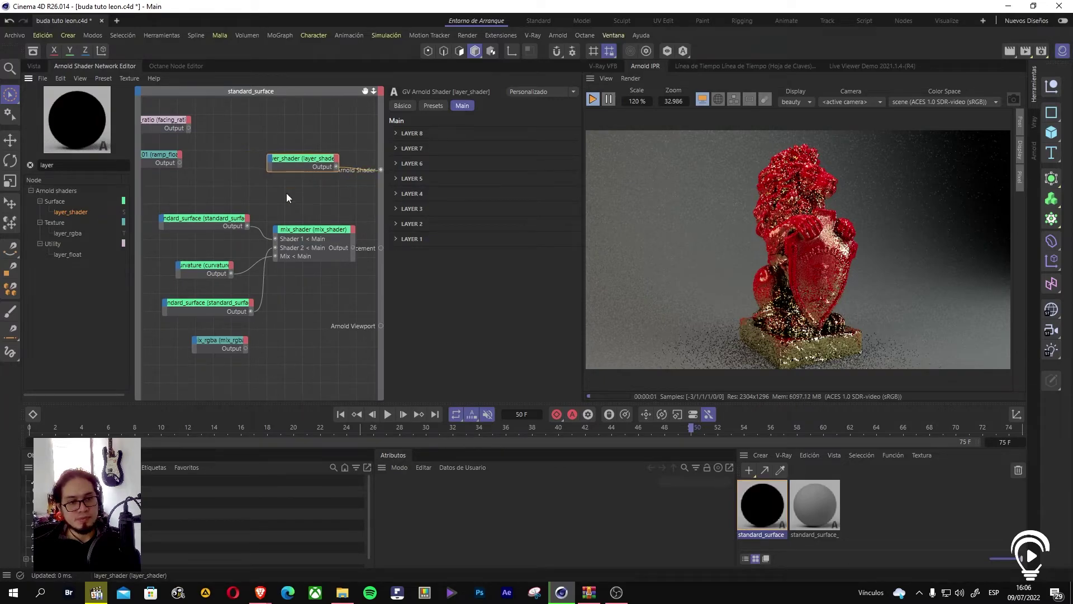
Step: Connect the gold metal standard_surface to the Layer 2 Input of layer_shader and shift the metal node away from it
{"action": "left_click", "coordinate": [215, 219]}
{"action": "left_click_drag", "start_coordinate": [266, 237], "coordinate": [271, 156]}
{"action": "mouse_move", "coordinate": [281, 167]}
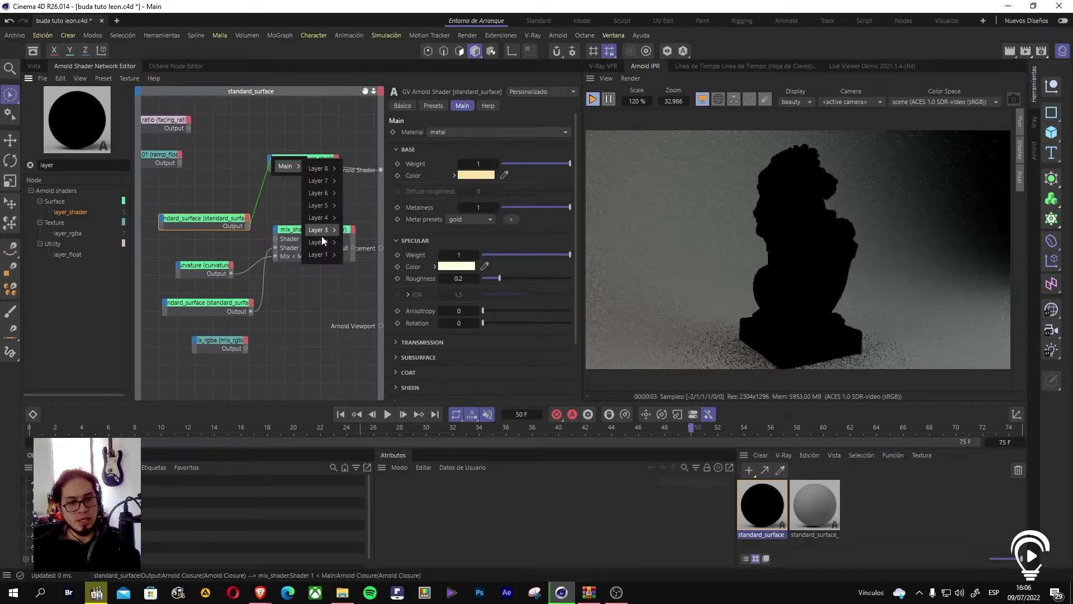
{"action": "mouse_move", "coordinate": [325, 246]}
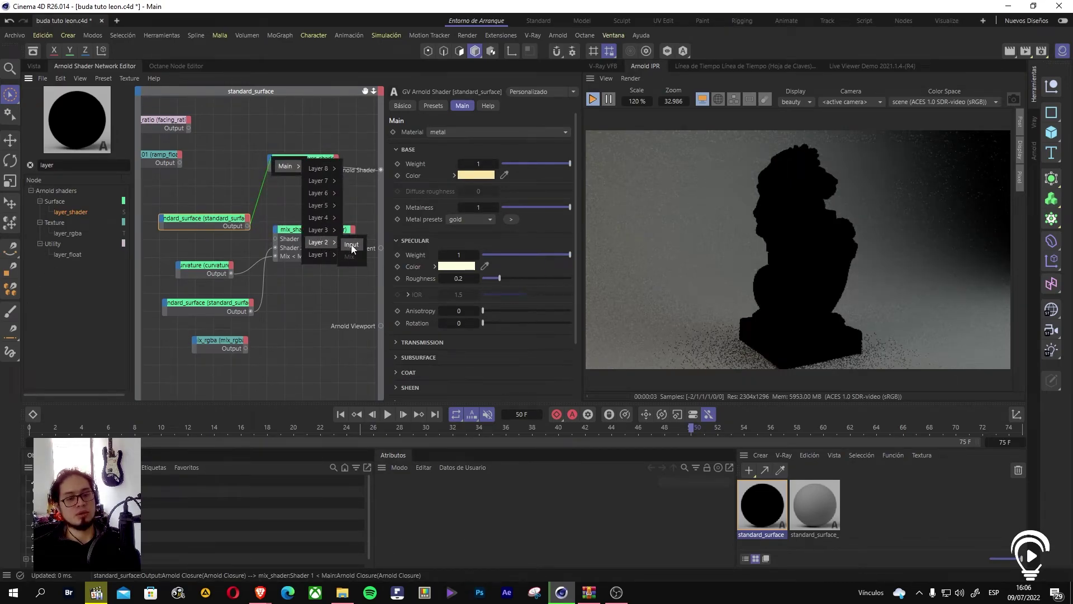
{"action": "left_click", "coordinate": [351, 245]}
{"action": "left_click_drag", "start_coordinate": [226, 226], "coordinate": [202, 210]}
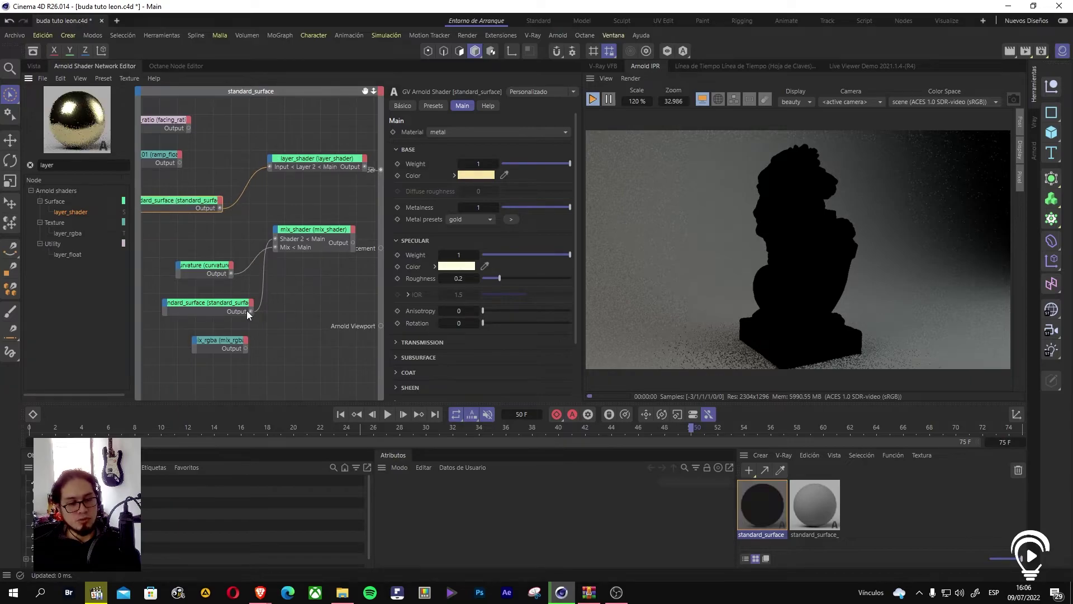
Step: Connect the red plastic standard_surface to the Layer 1 Input of layer_shader, repositioning both nodes
{"action": "left_click_drag", "start_coordinate": [213, 311], "coordinate": [184, 305]}
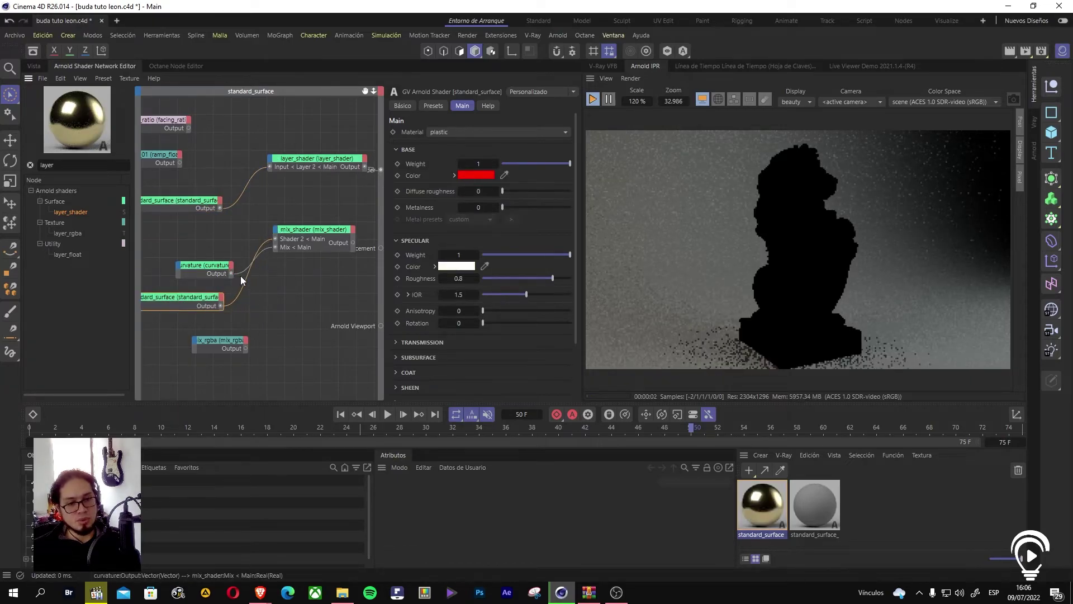
{"action": "double_click", "coordinate": [246, 280]}
{"action": "left_click_drag", "start_coordinate": [221, 305], "coordinate": [326, 170]}
{"action": "left_click_drag", "start_coordinate": [317, 257], "coordinate": [350, 248]}
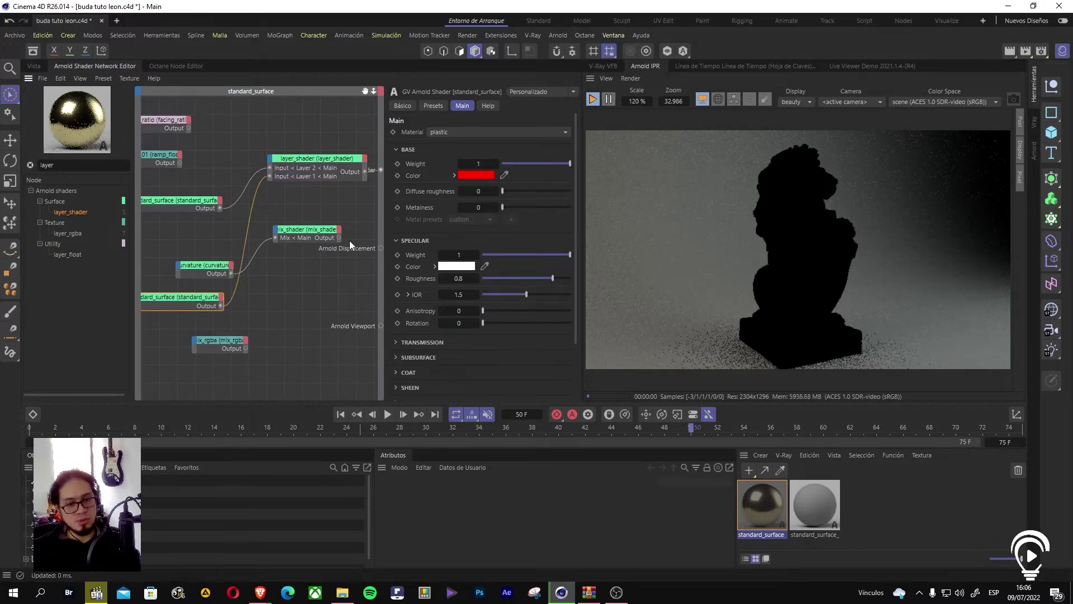
{"action": "left_click_drag", "start_coordinate": [351, 161], "coordinate": [339, 163]}
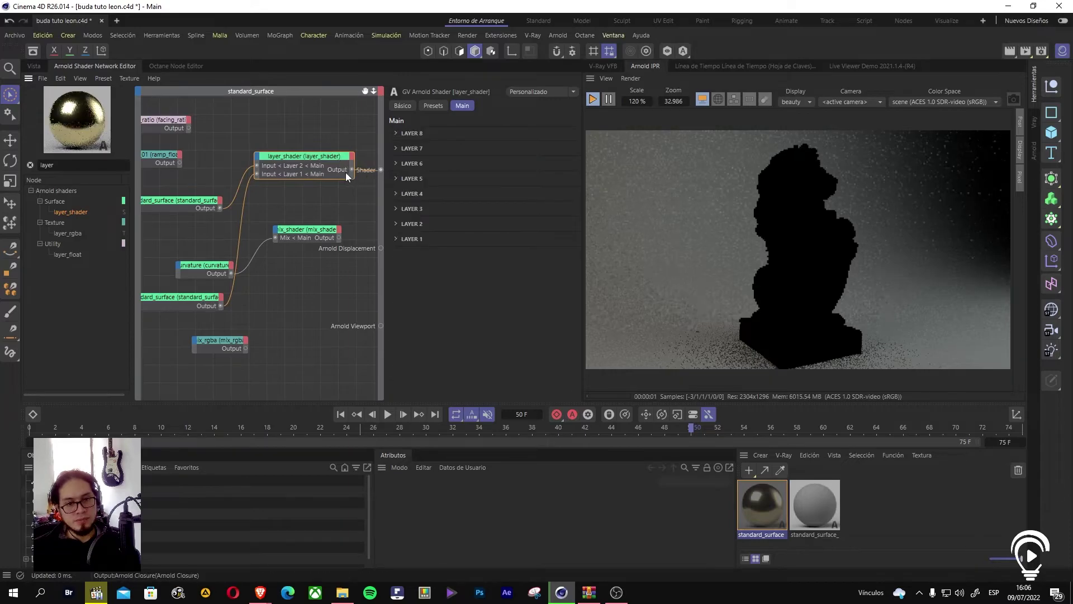
Step: Stack the red plastic node above the gold metal node and move the curvature node below them
{"action": "left_click_drag", "start_coordinate": [205, 298], "coordinate": [206, 169]}
{"action": "left_click_drag", "start_coordinate": [207, 208], "coordinate": [207, 228]}
{"action": "left_click_drag", "start_coordinate": [216, 172], "coordinate": [214, 190]}
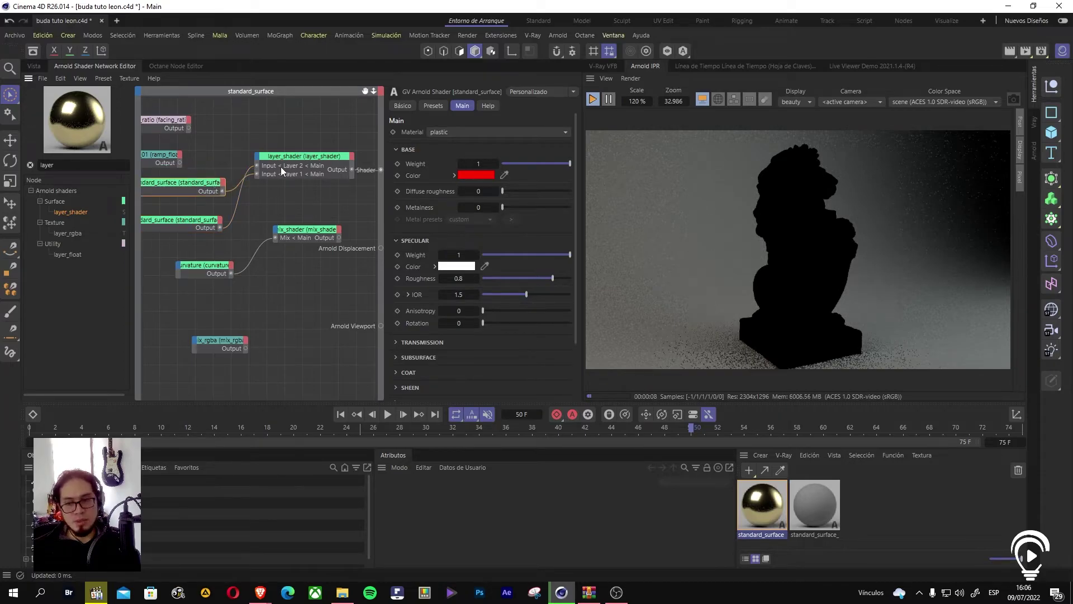
{"action": "left_click_drag", "start_coordinate": [223, 270], "coordinate": [193, 263]}
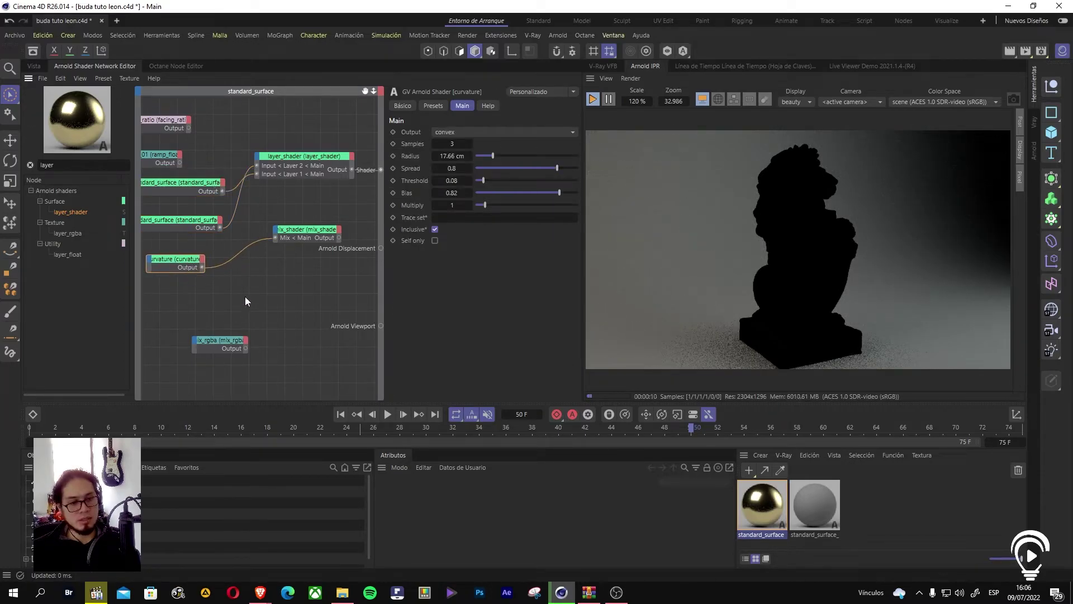
Step: Reconnect the curvature output from mix_shader to the Layer 2 Mix input of layer_shader and reposition layer_shader
{"action": "left_click_drag", "start_coordinate": [266, 240], "coordinate": [257, 158]}
{"action": "mouse_move", "coordinate": [267, 166]}
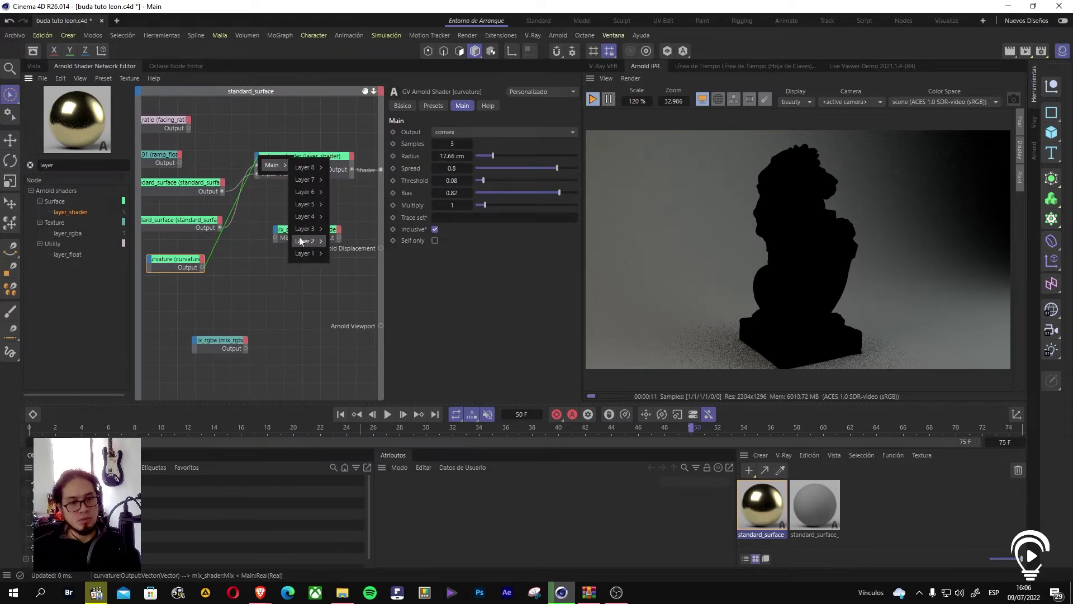
{"action": "left_click", "coordinate": [334, 245]}
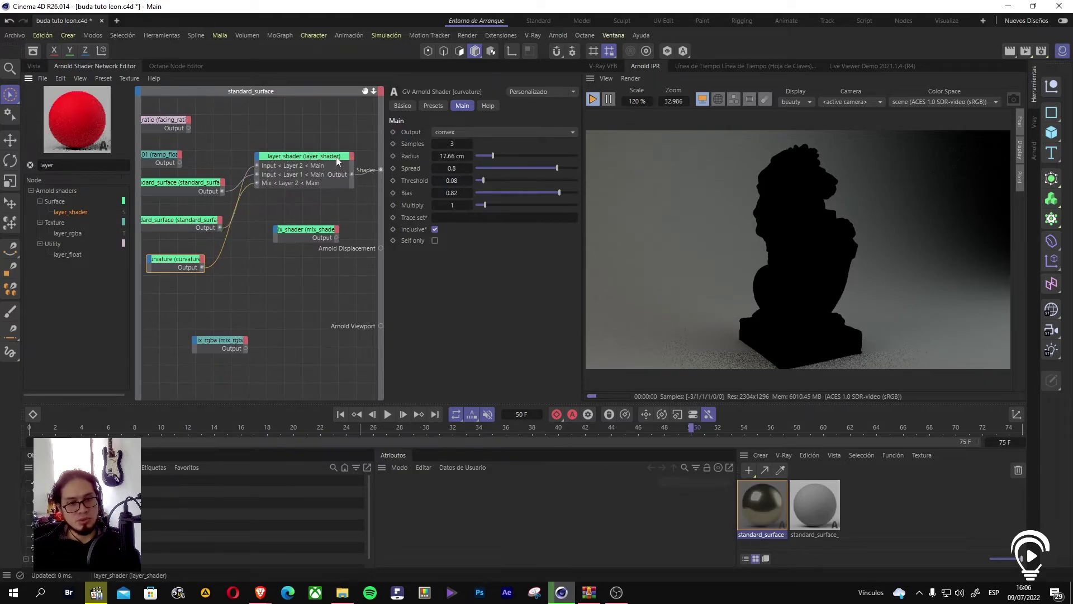
{"action": "left_click_drag", "start_coordinate": [337, 157], "coordinate": [339, 172]}
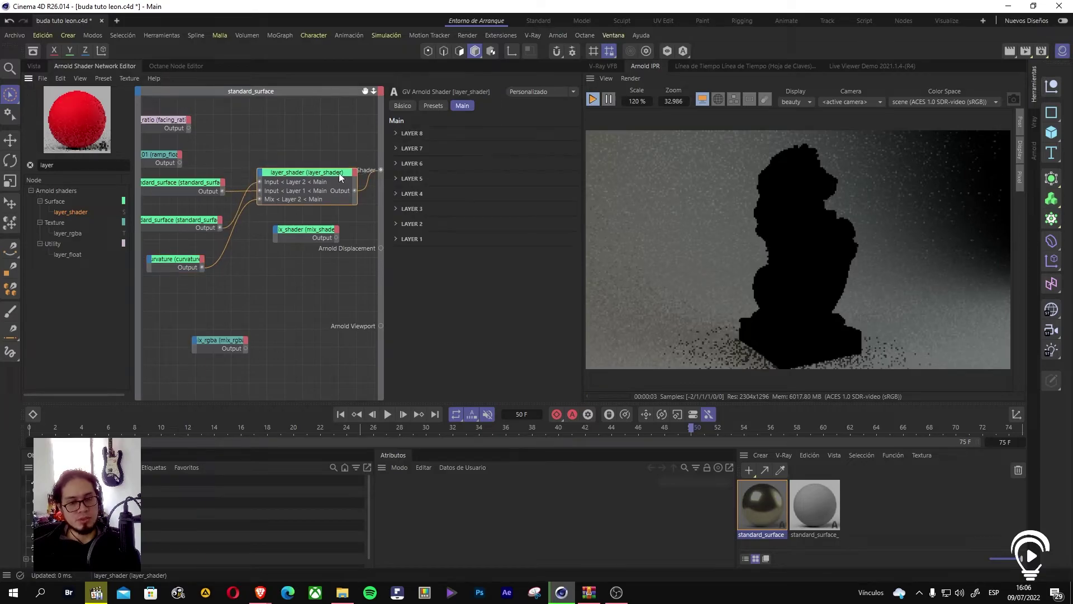
Step: Detach layer_shader from Arnold Shader and reconnect it to refresh the render
{"action": "left_click_drag", "start_coordinate": [329, 177], "coordinate": [275, 231]}
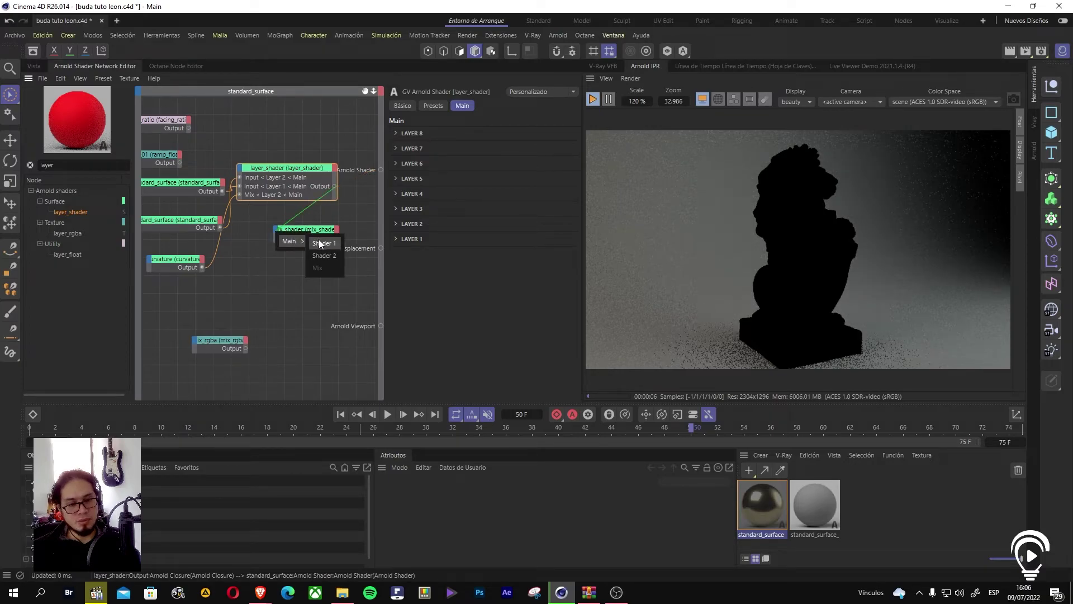
{"action": "left_click", "coordinate": [323, 243]}
{"action": "left_click_drag", "start_coordinate": [381, 170], "coordinate": [335, 186]}
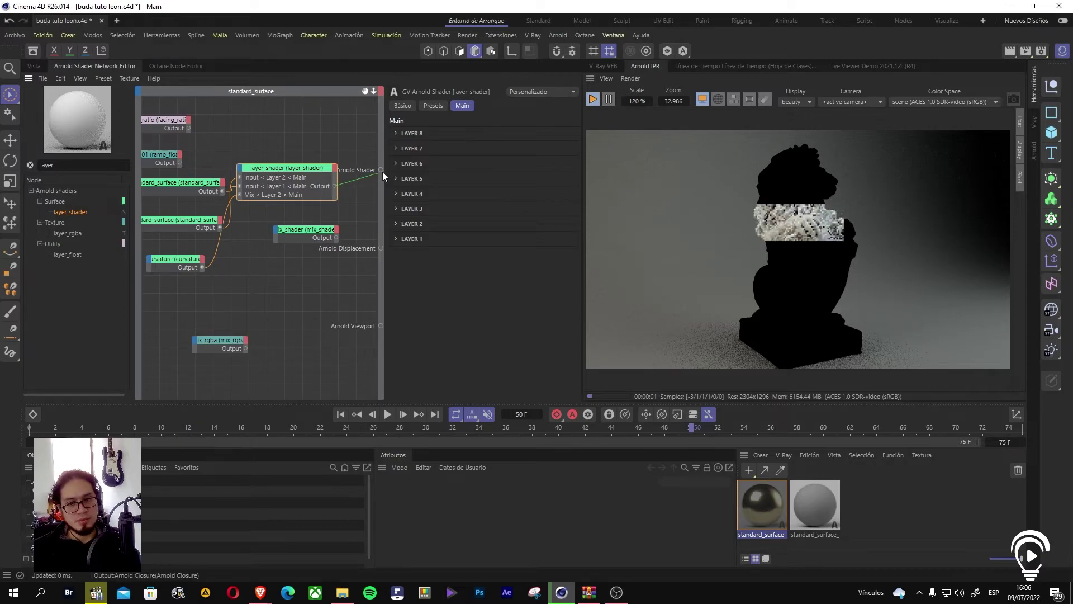
{"action": "left_click_drag", "start_coordinate": [313, 168], "coordinate": [327, 177]}
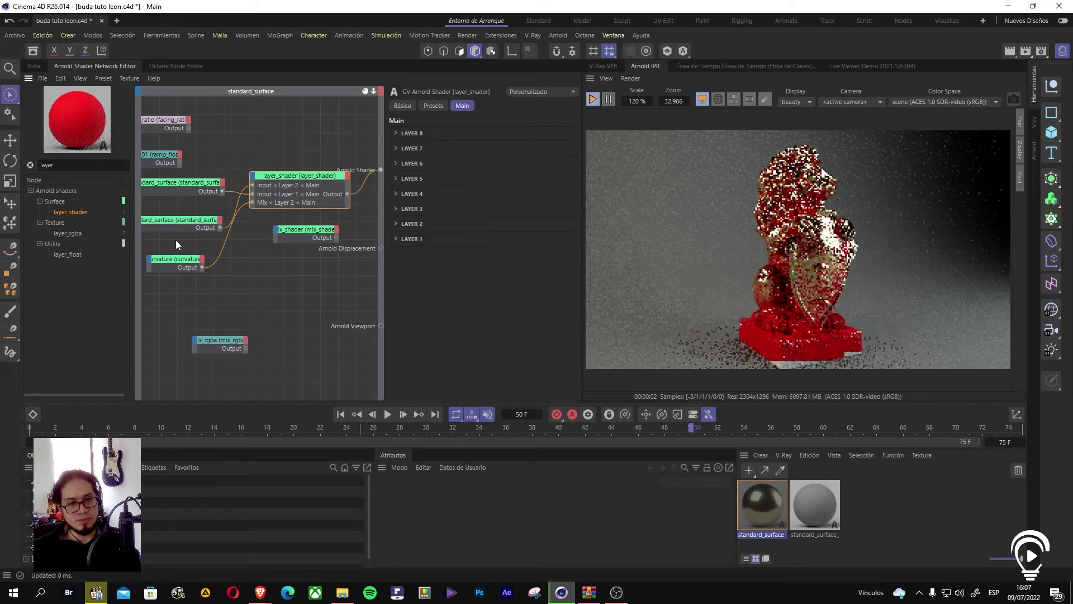
Step: Move the unused mix_shader down above mix_rgba and line up the two standard_surface nodes and the curvature node
{"action": "left_click_drag", "start_coordinate": [193, 225], "coordinate": [195, 219]}
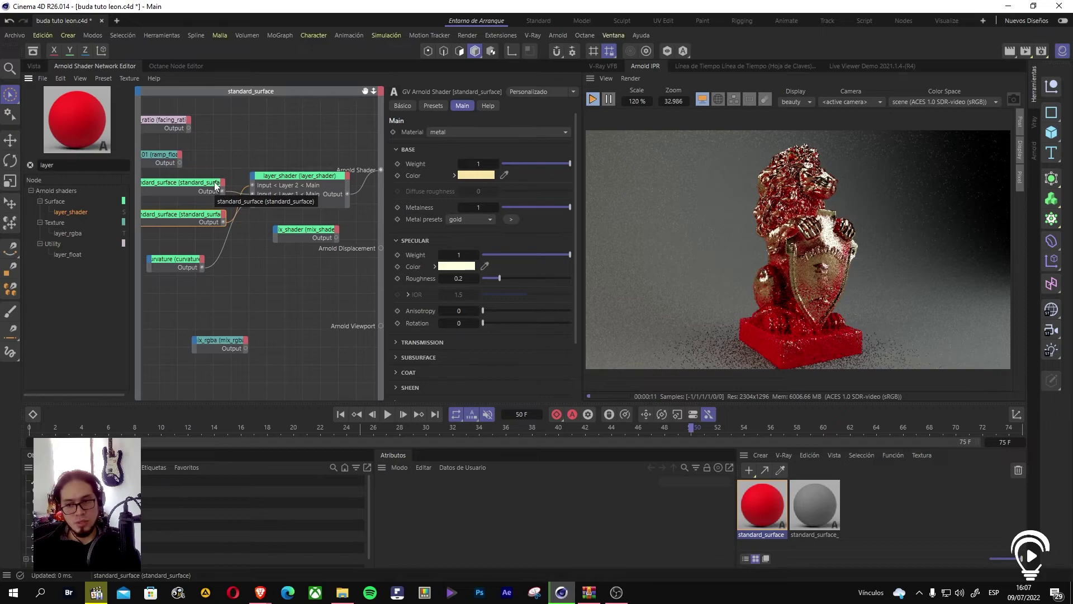
{"action": "left_click_drag", "start_coordinate": [316, 238], "coordinate": [234, 317]}
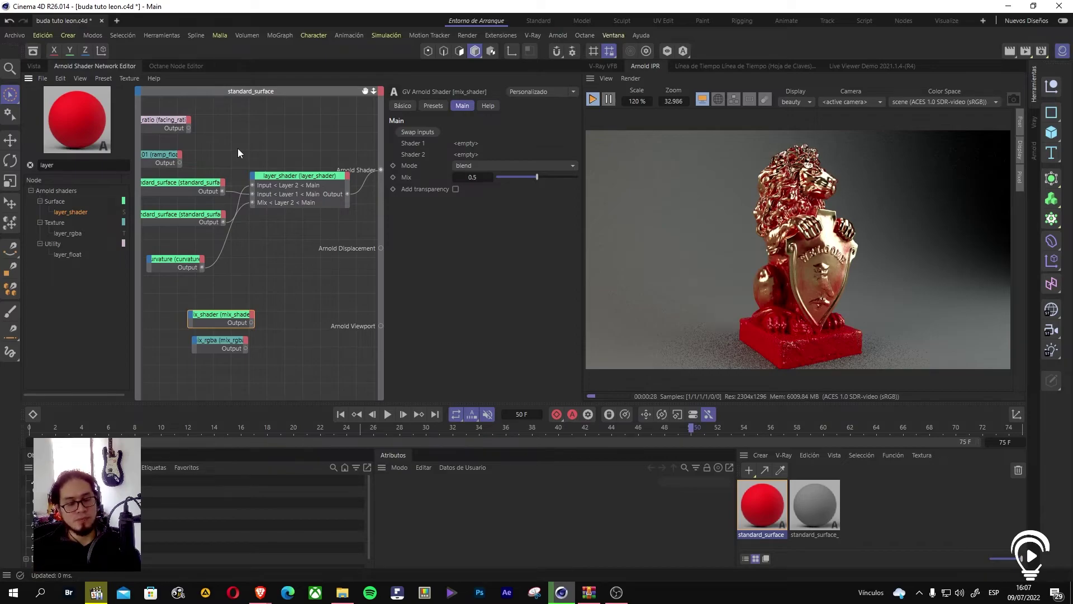
{"action": "left_click_drag", "start_coordinate": [184, 185], "coordinate": [187, 193]}
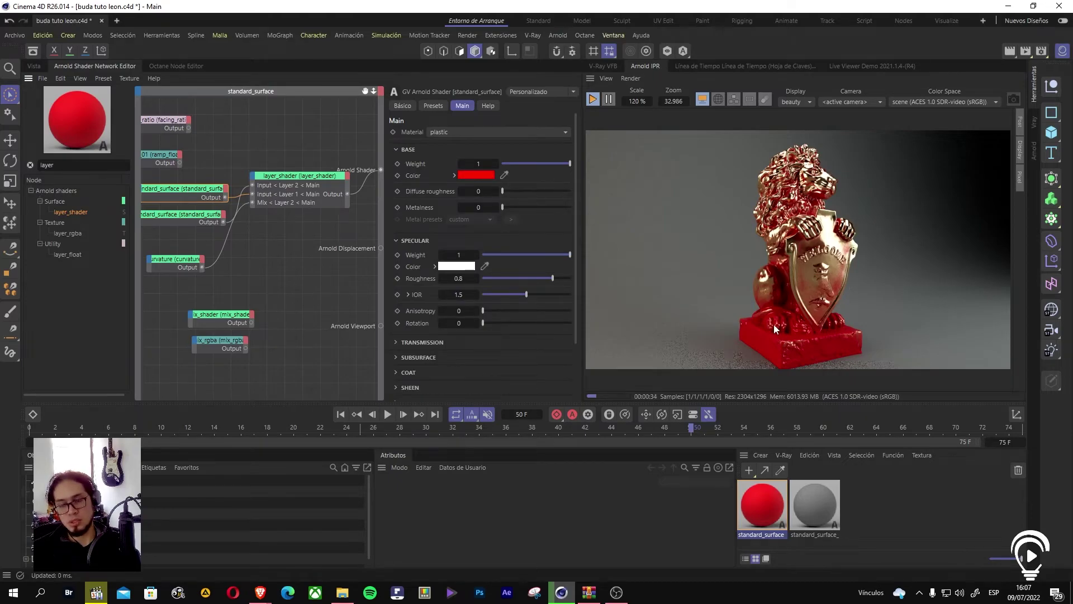
{"action": "left_click_drag", "start_coordinate": [167, 264], "coordinate": [188, 256]}
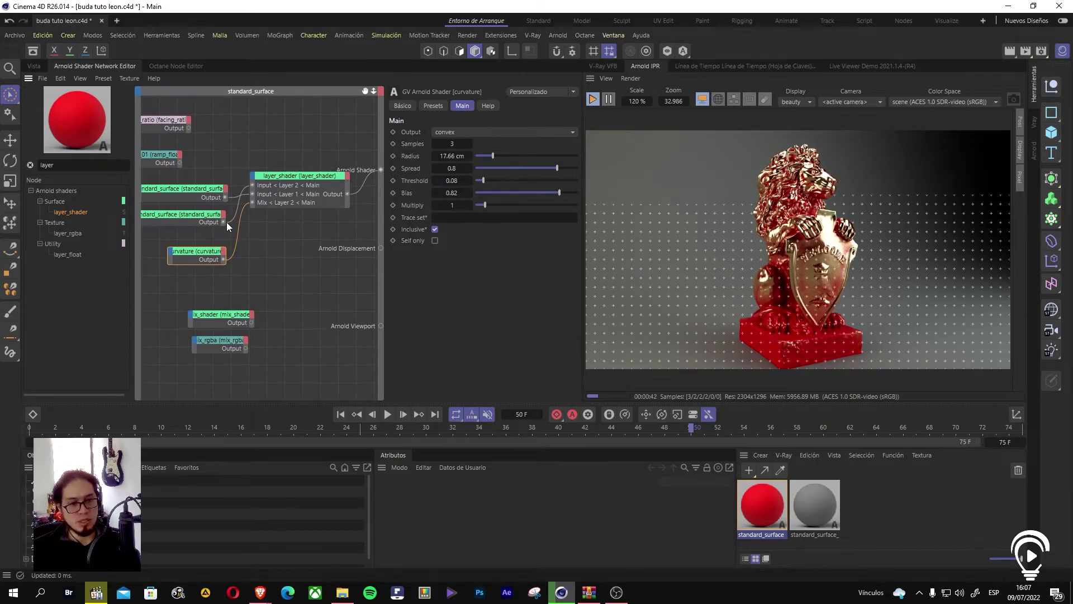
Step: Swap the layer_shader materials so gold metal feeds the Layer 1 Input and red plastic feeds the Layer 2 Input
{"action": "left_click_drag", "start_coordinate": [252, 194], "coordinate": [256, 179]}
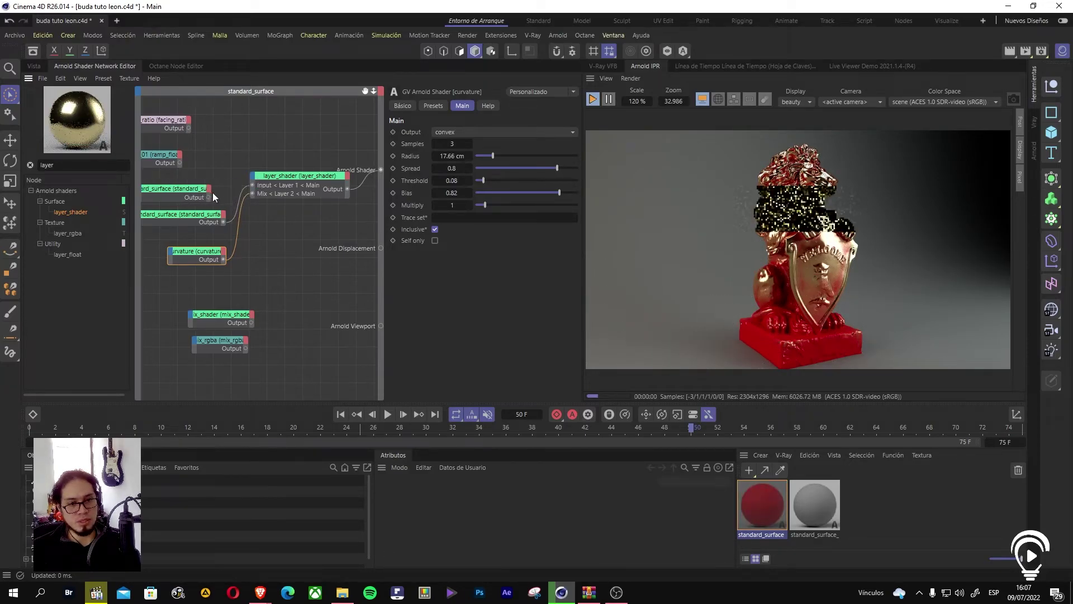
{"action": "left_click", "coordinate": [210, 196]}
{"action": "left_click", "coordinate": [253, 176]}
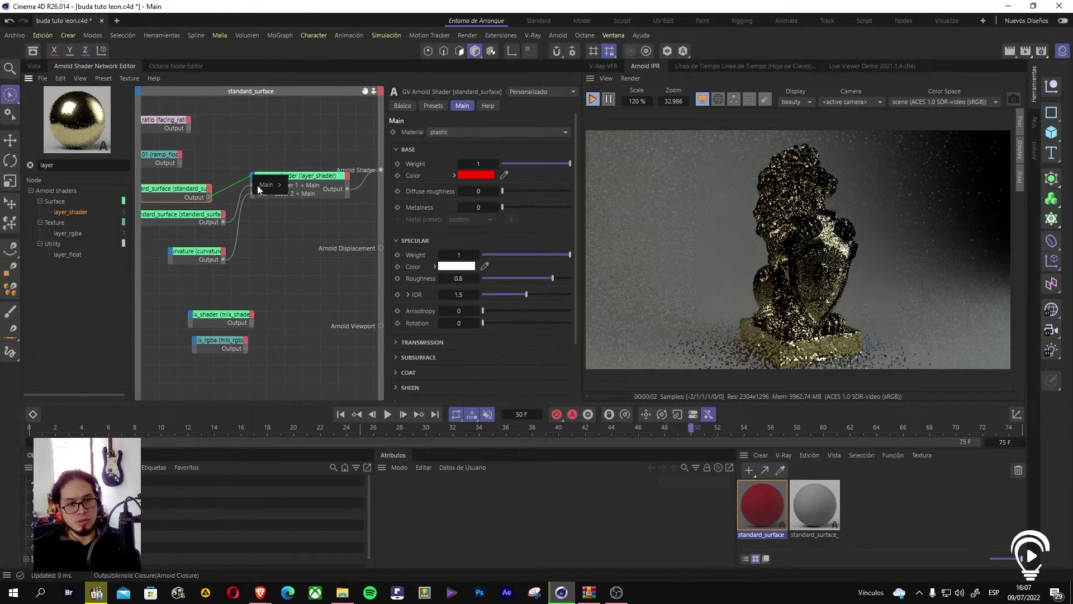
{"action": "mouse_move", "coordinate": [303, 263]}
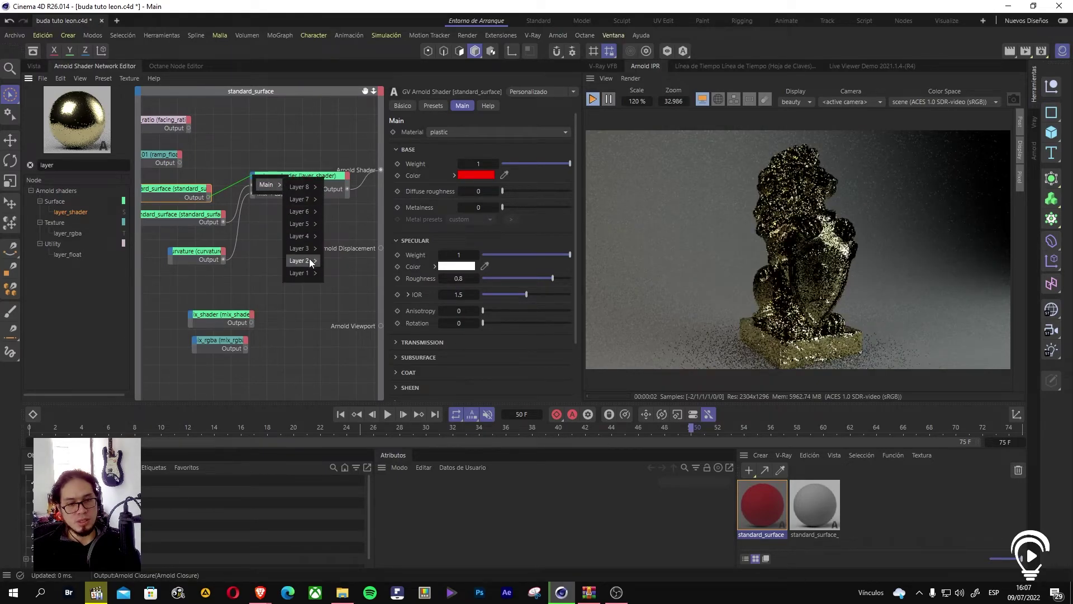
{"action": "left_click", "coordinate": [332, 262]}
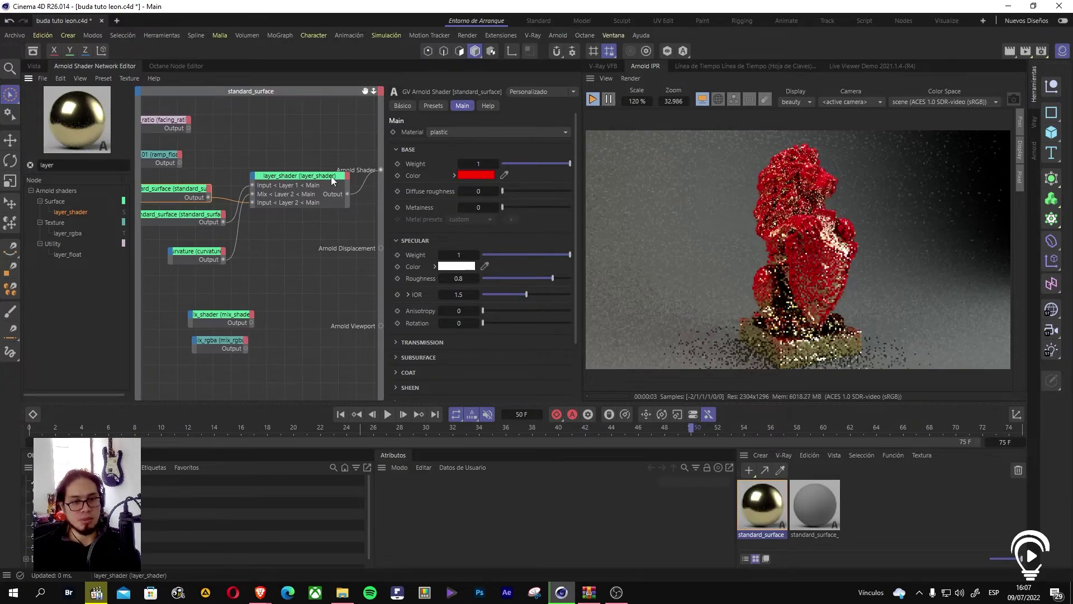
Step: Examine the Enable, Name, Input and Mix settings of layer_shader's Layers 1, 2 and 3
{"action": "left_click_drag", "start_coordinate": [331, 176], "coordinate": [336, 177]}
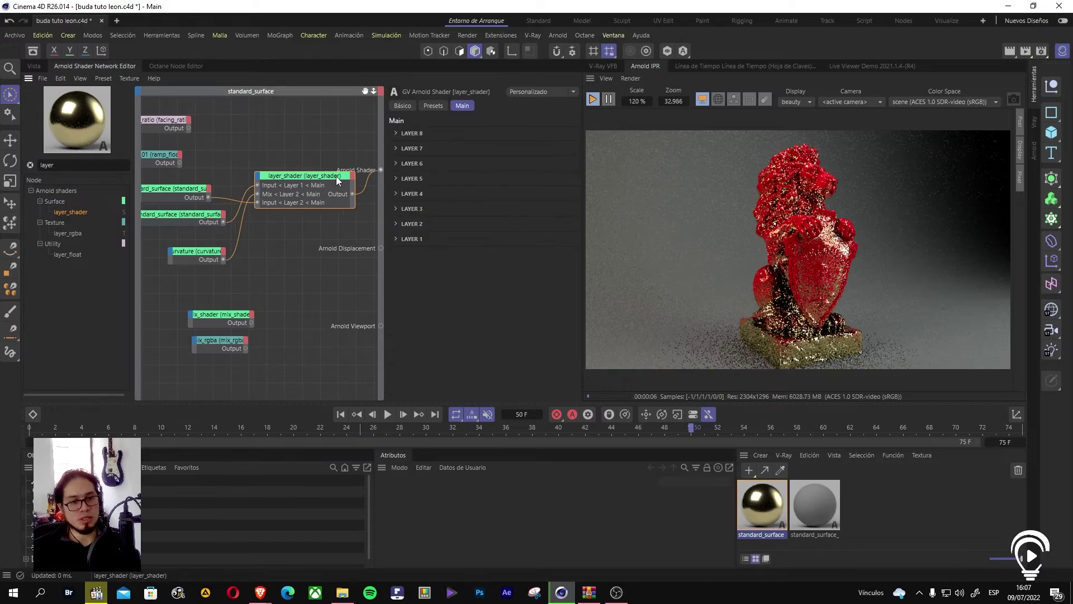
{"action": "left_click", "coordinate": [397, 234]}
{"action": "left_click", "coordinate": [400, 224]}
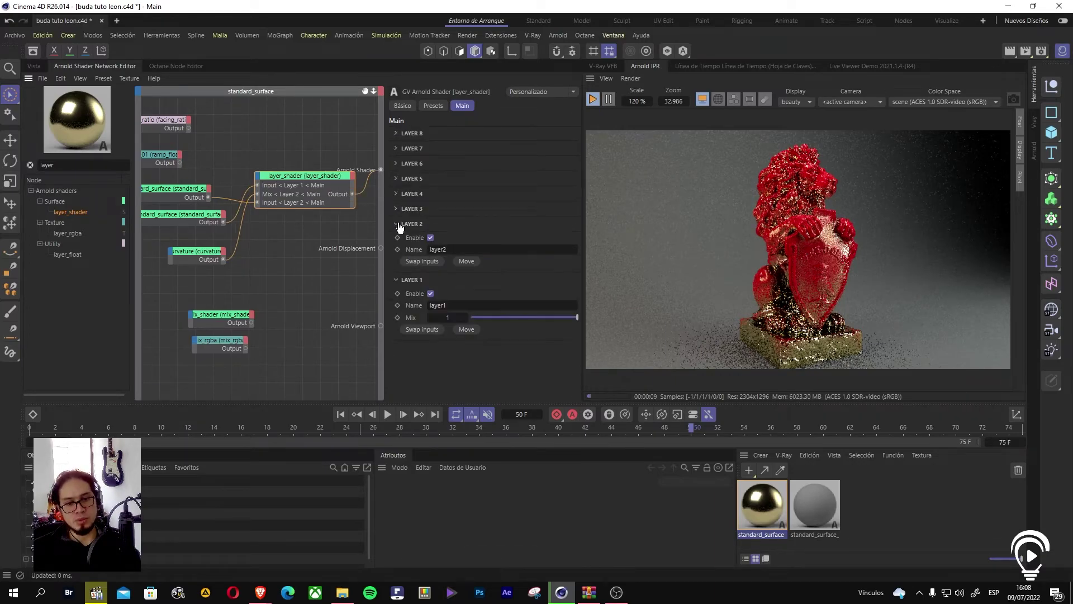
{"action": "left_click", "coordinate": [400, 212]}
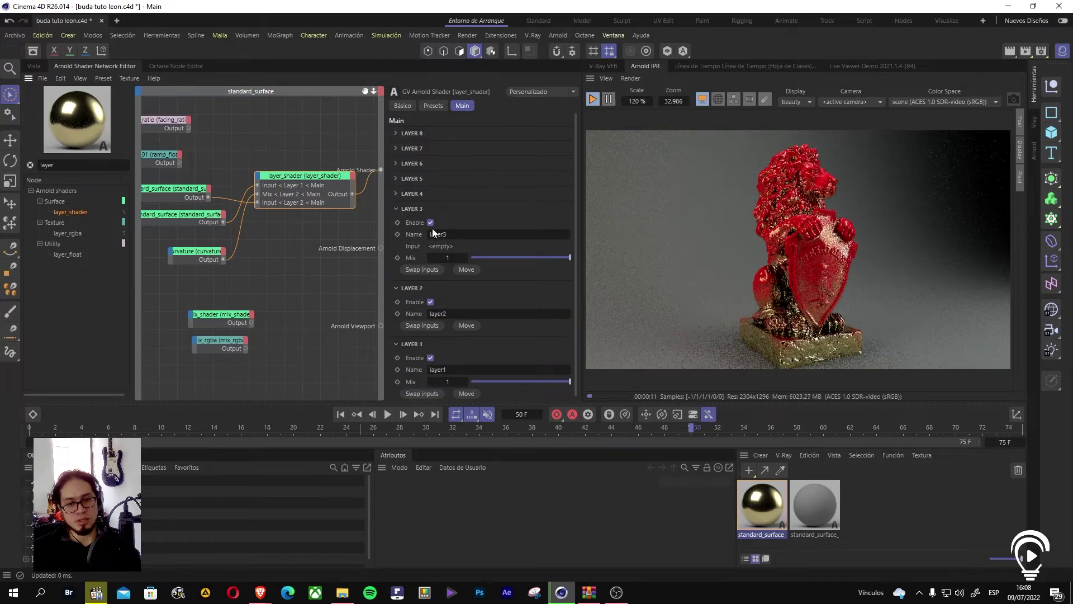
{"action": "left_click", "coordinate": [397, 209]}
{"action": "left_click", "coordinate": [397, 224]}
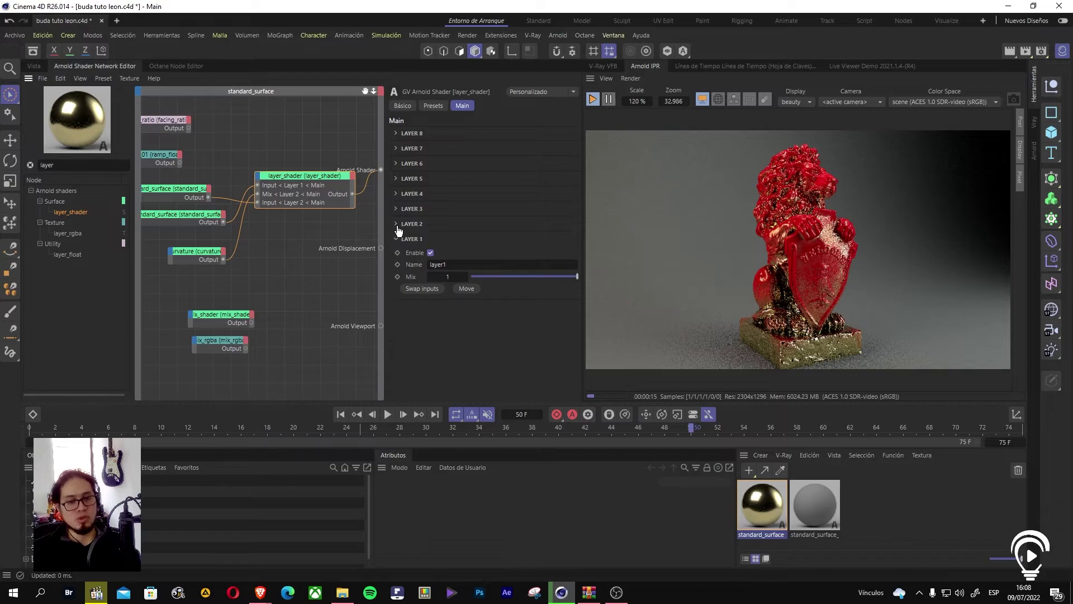
{"action": "left_click", "coordinate": [396, 240]}
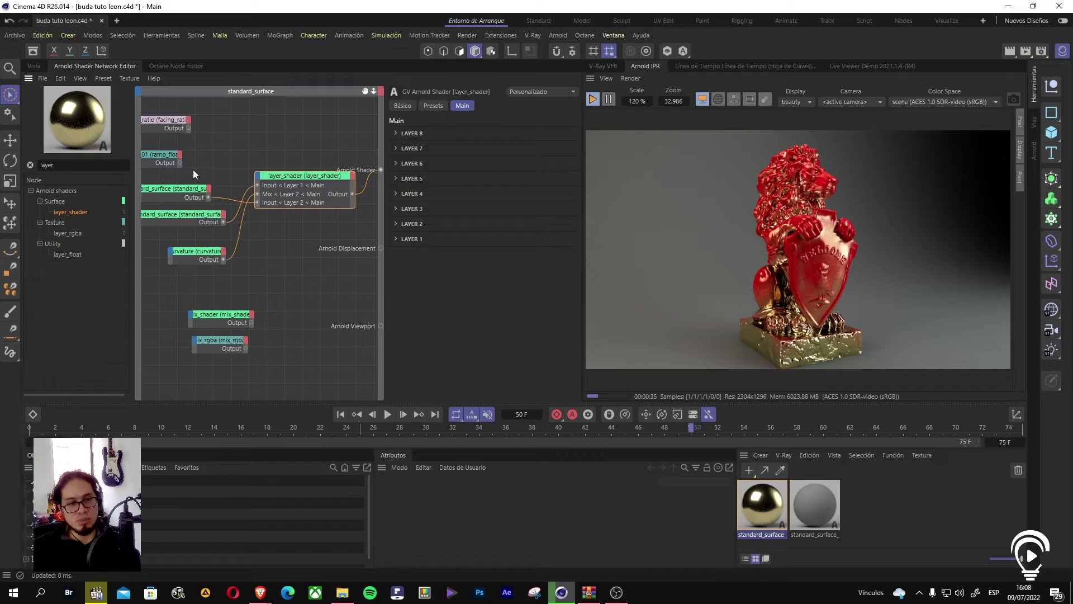
Step: Line up the red plastic standard_surface and curvature nodes, and select the gold metal standard_surface
{"action": "left_click_drag", "start_coordinate": [194, 188], "coordinate": [208, 184]}
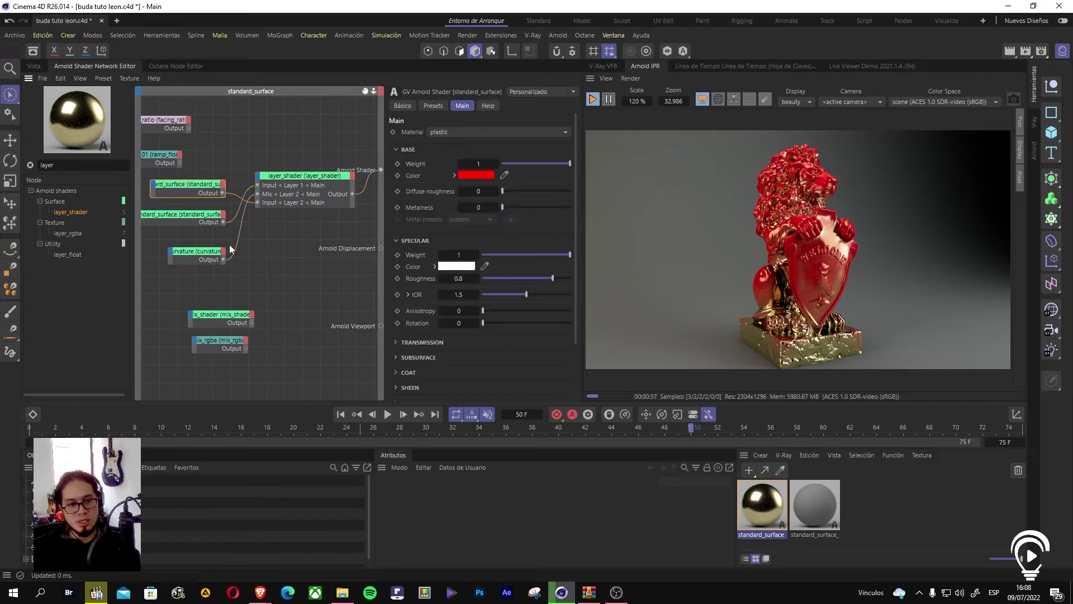
{"action": "left_click_drag", "start_coordinate": [215, 258], "coordinate": [206, 258]}
{"action": "middle_click_drag", "start_coordinate": [256, 248], "coordinate": [300, 264]}
{"action": "middle_click_drag", "start_coordinate": [218, 257], "coordinate": [214, 257]}
{"action": "left_click", "coordinate": [245, 236]}
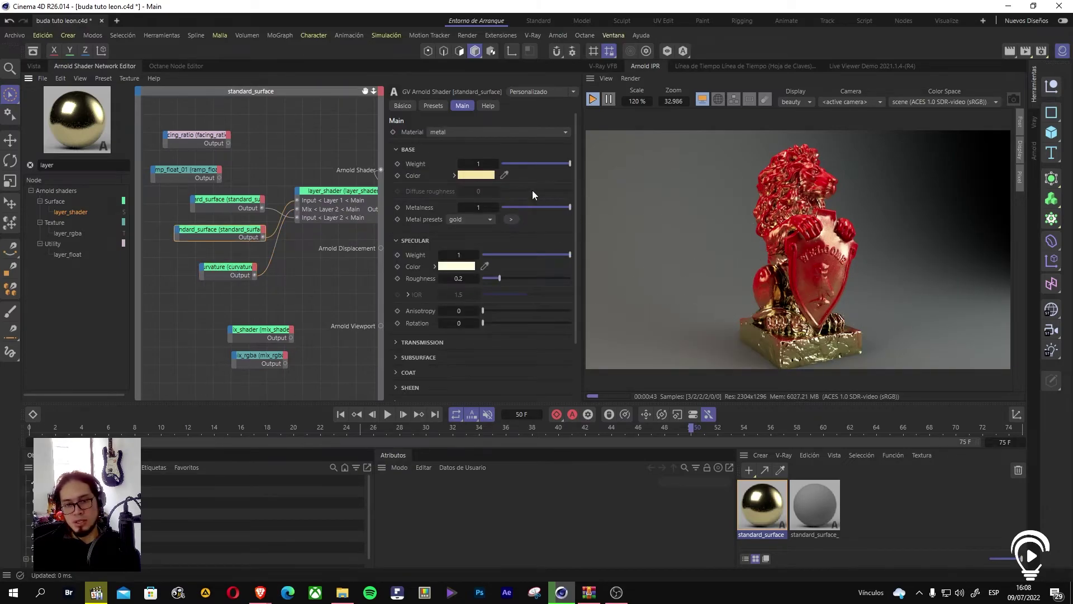
Step: Add a cell_noise node, connect it to the Base Color of the red plastic standard_surface, and place it beside that node
{"action": "type", "text": "noise"}
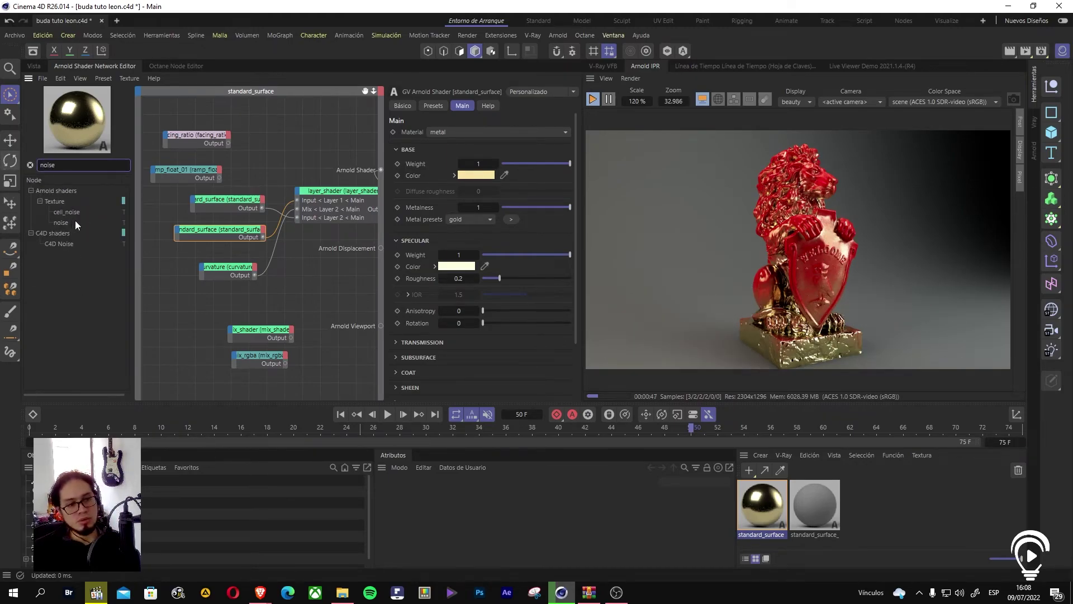
{"action": "left_click_drag", "start_coordinate": [66, 212], "coordinate": [171, 282]}
{"action": "left_click", "coordinate": [242, 232]}
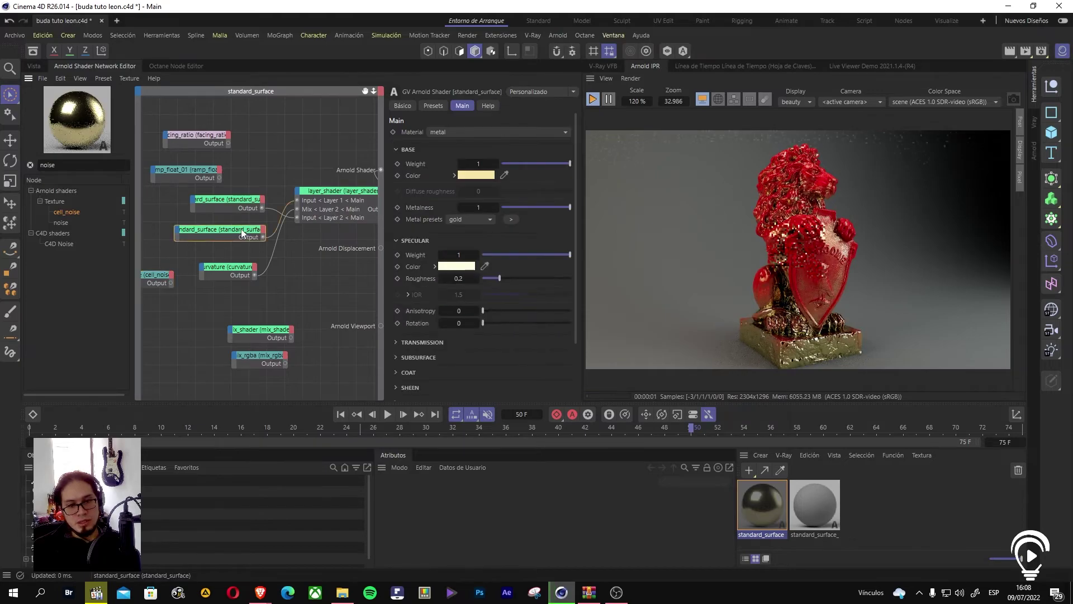
{"action": "left_click", "coordinate": [233, 201]}
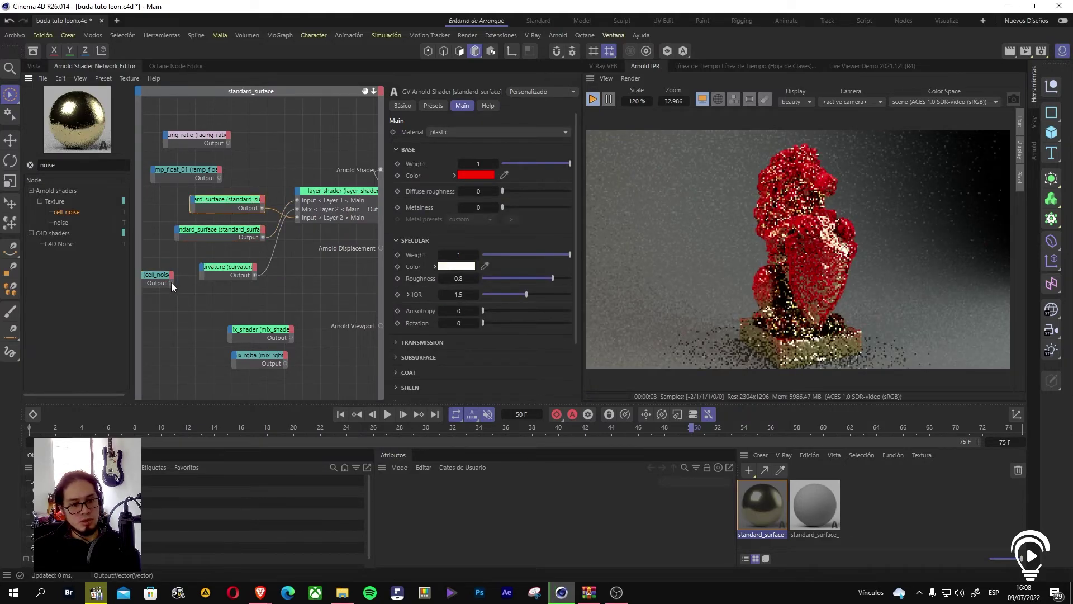
{"action": "left_click_drag", "start_coordinate": [171, 283], "coordinate": [194, 206]}
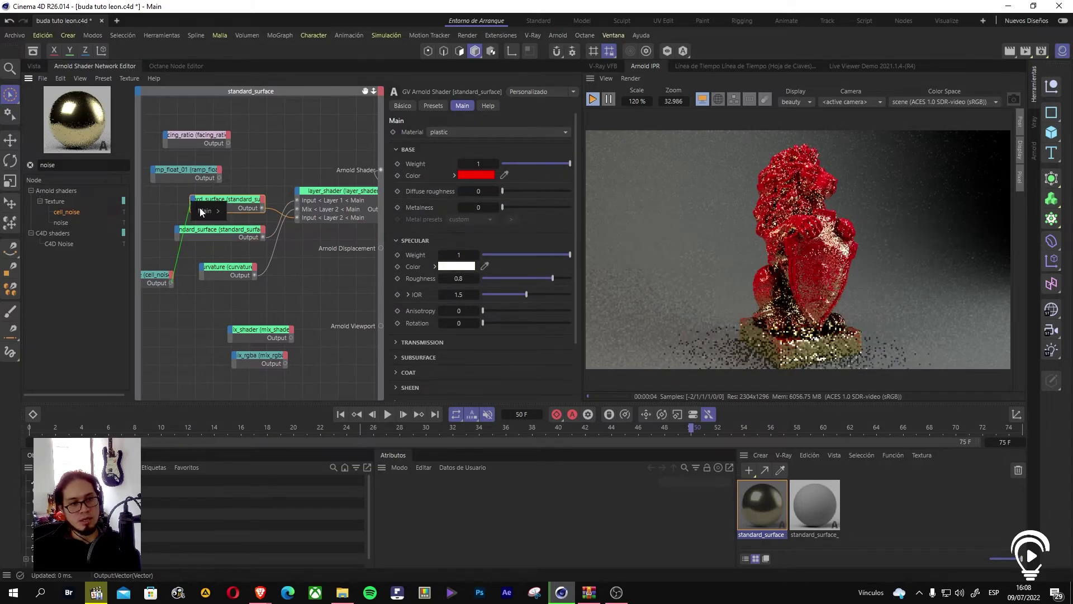
{"action": "mouse_move", "coordinate": [220, 211]}
{"action": "left_click", "coordinate": [287, 225]}
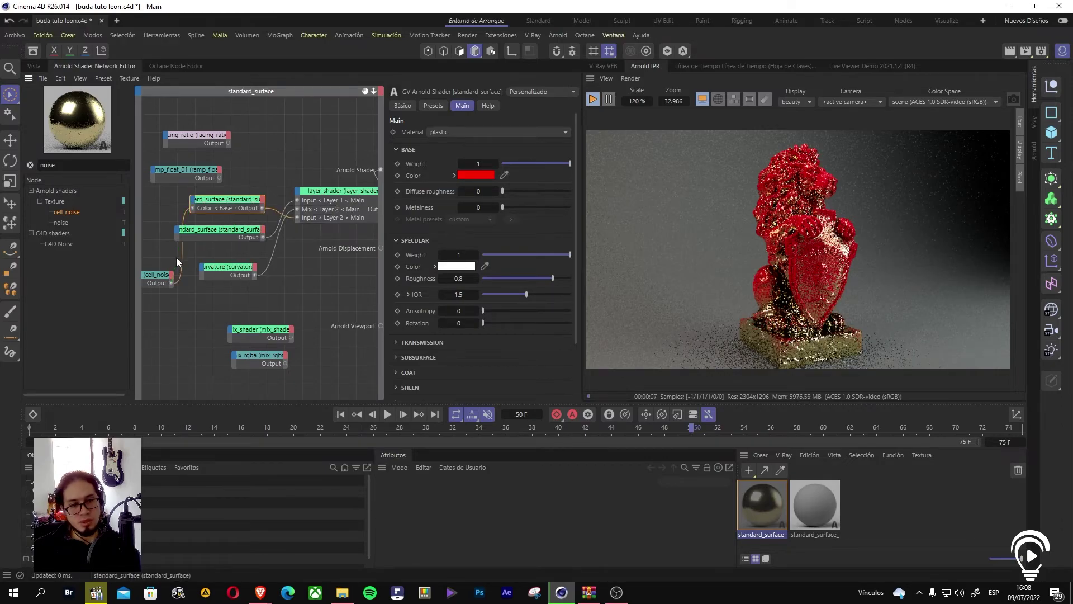
{"action": "left_click_drag", "start_coordinate": [157, 274], "coordinate": [146, 211]}
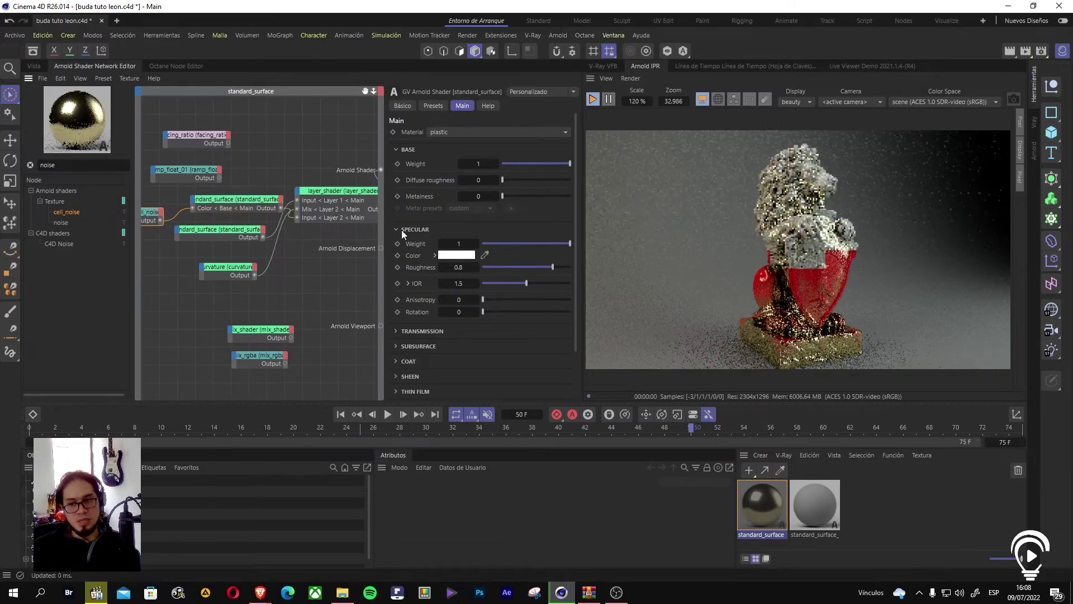
{"action": "middle_click_drag", "start_coordinate": [216, 160], "coordinate": [258, 169]}
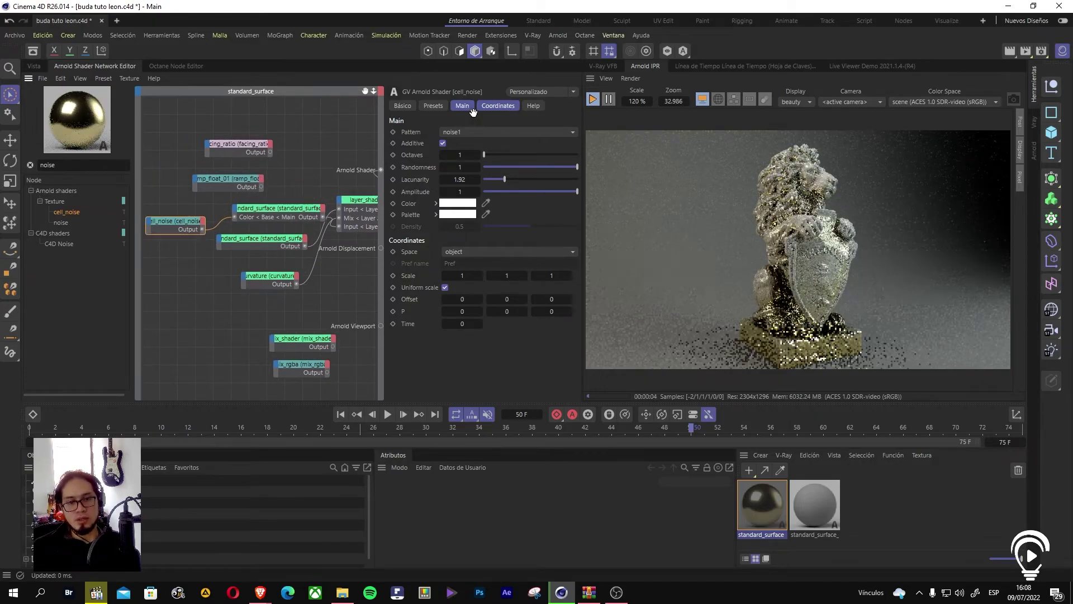
Step: Connect cell_noise directly to Arnold Shader to preview the pattern, and set its uniform coordinate scale to 60
{"action": "left_click", "coordinate": [495, 106]}
{"action": "left_click", "coordinate": [296, 192]}
{"action": "left_click_drag", "start_coordinate": [203, 229], "coordinate": [381, 171]}
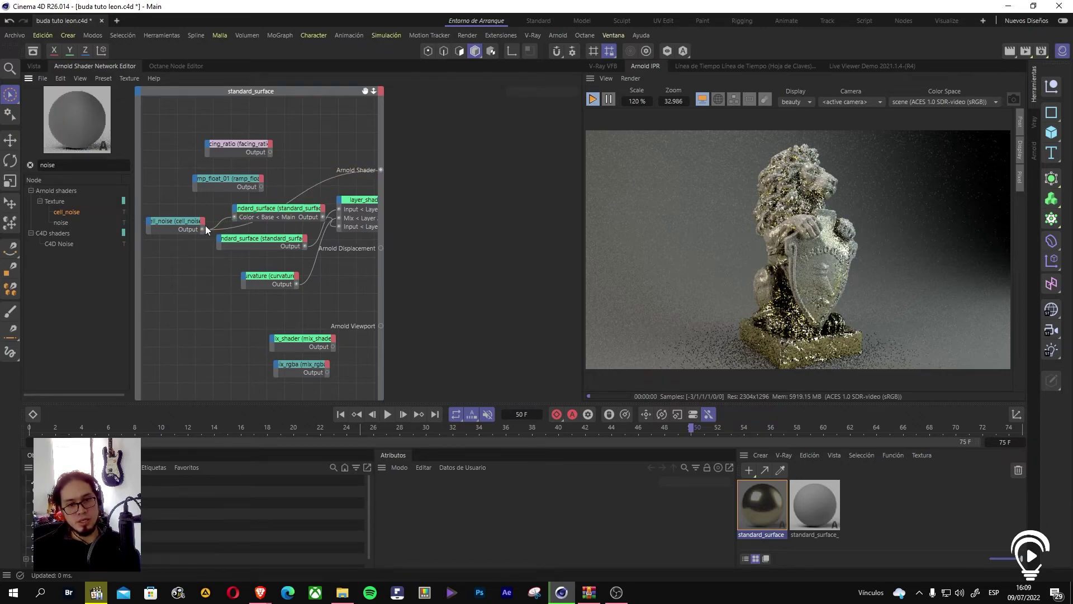
{"action": "left_click", "coordinate": [186, 223]}
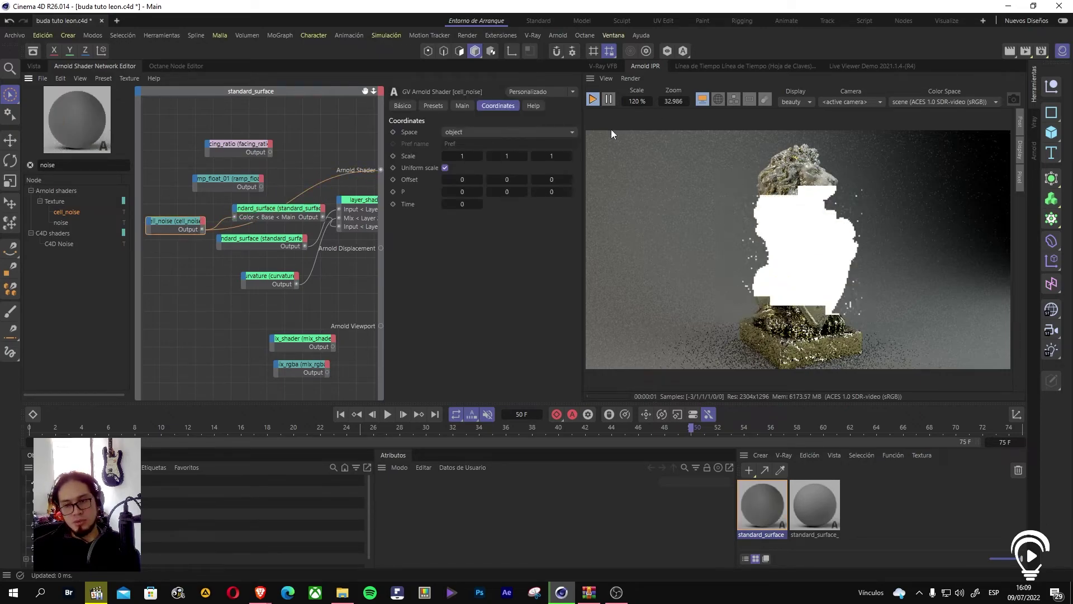
{"action": "double_click", "coordinate": [461, 156]}
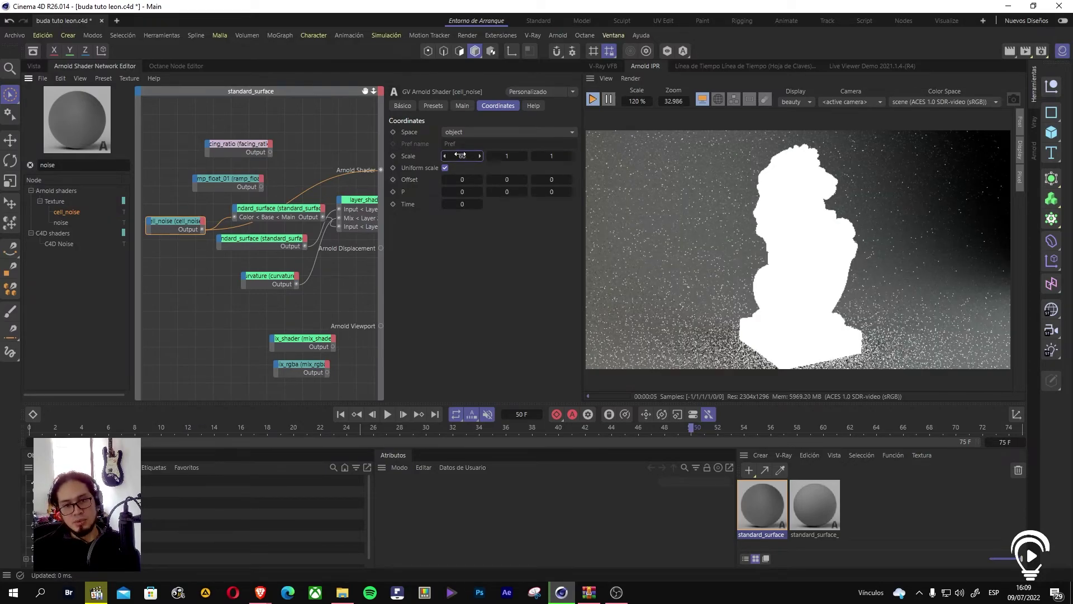
{"action": "key", "text": "Return"}
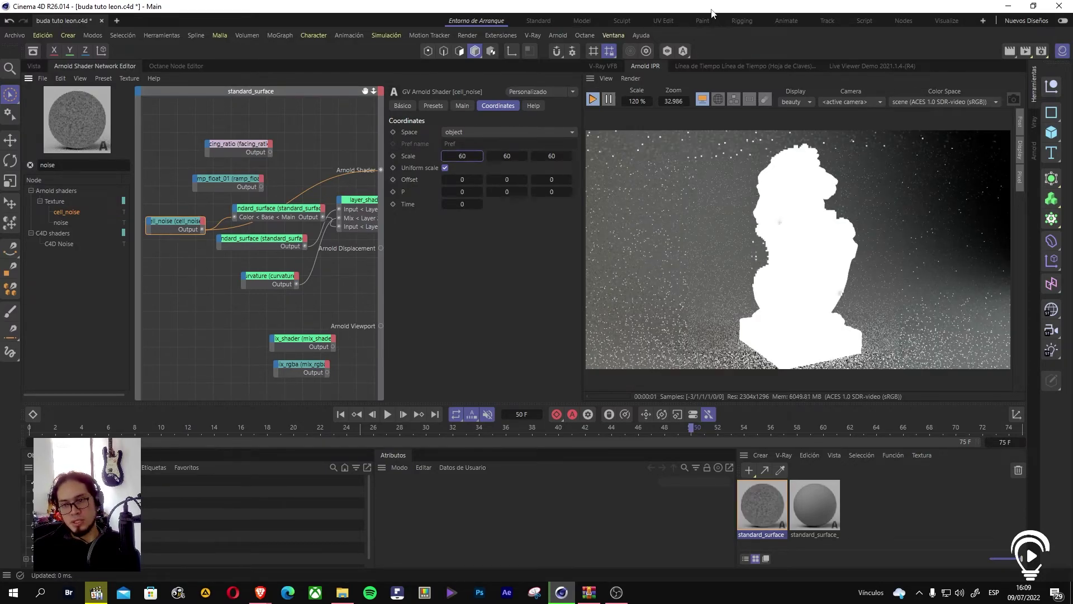
Step: Try the cell1 pattern on cell_noise, followed by the worley1 pattern
{"action": "left_click", "coordinate": [463, 105]}
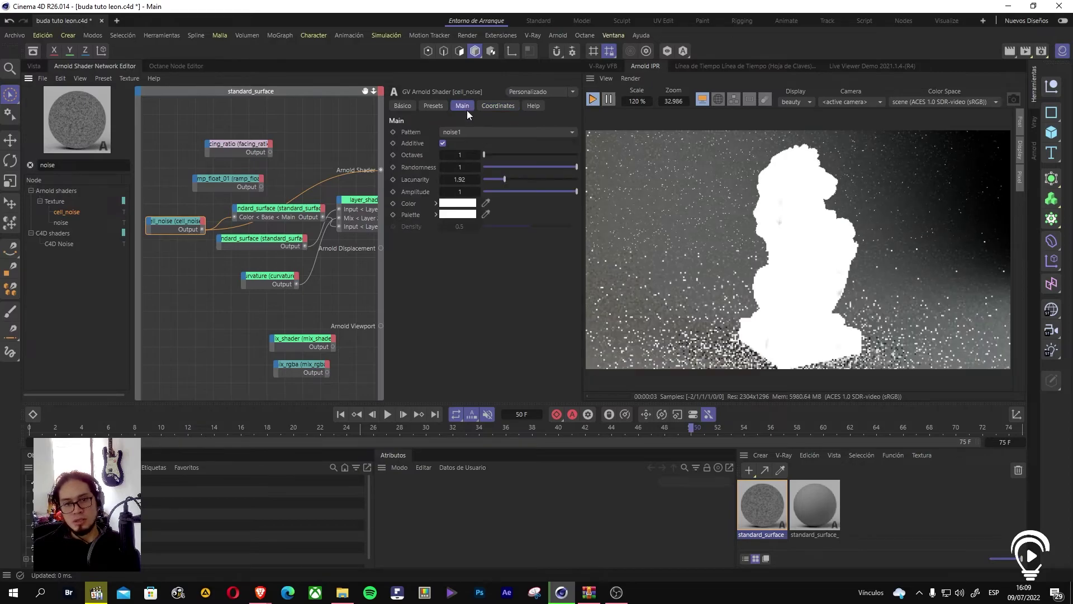
{"action": "left_click", "coordinate": [480, 133]}
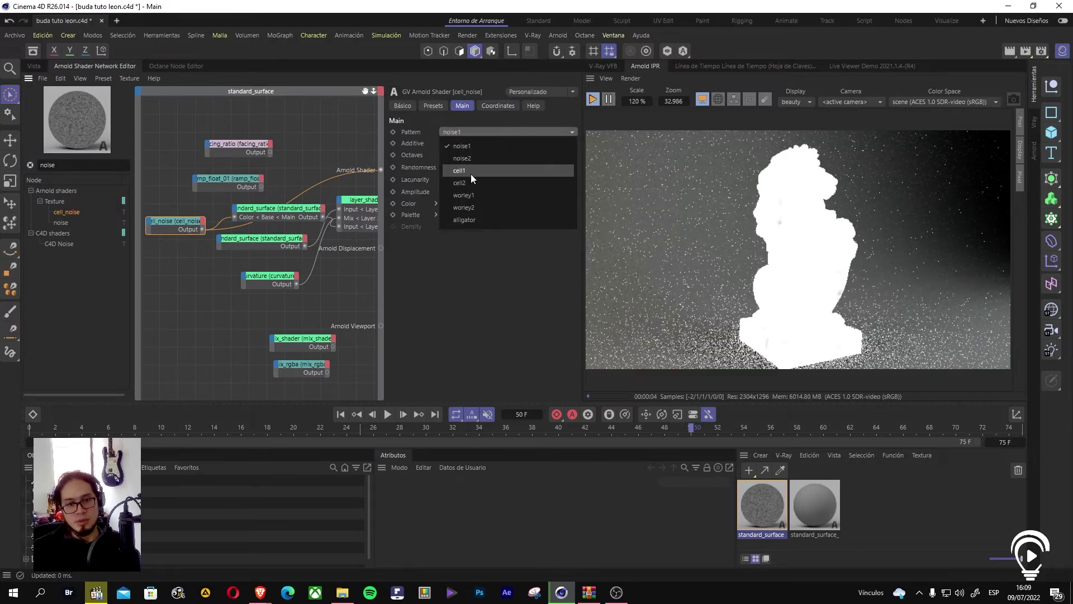
{"action": "left_click", "coordinate": [470, 171]}
{"action": "left_click", "coordinate": [488, 132]}
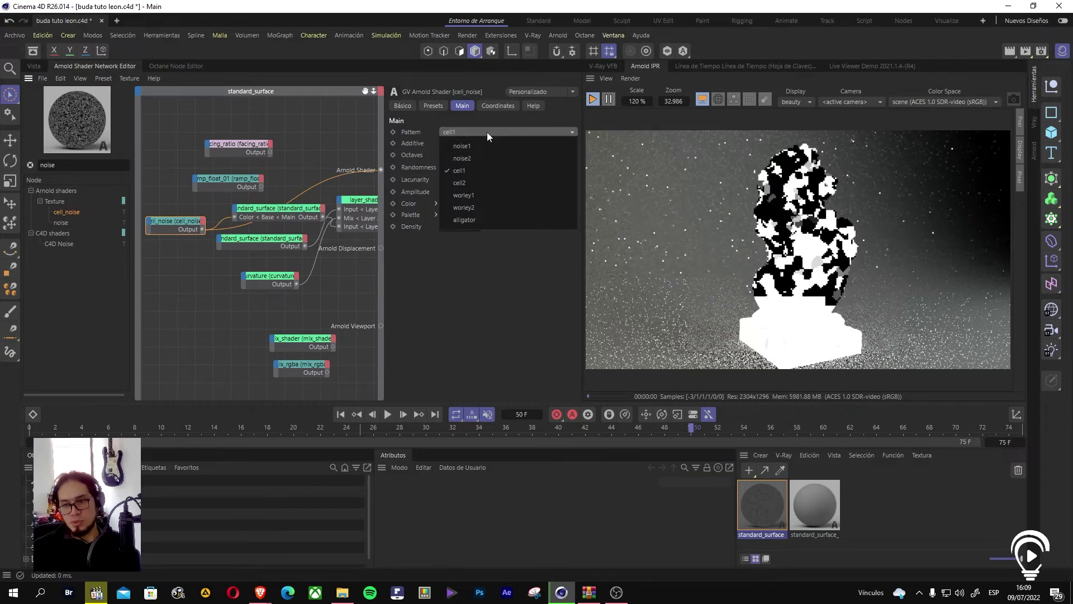
{"action": "left_click", "coordinate": [487, 131]}
{"action": "left_click", "coordinate": [487, 132]}
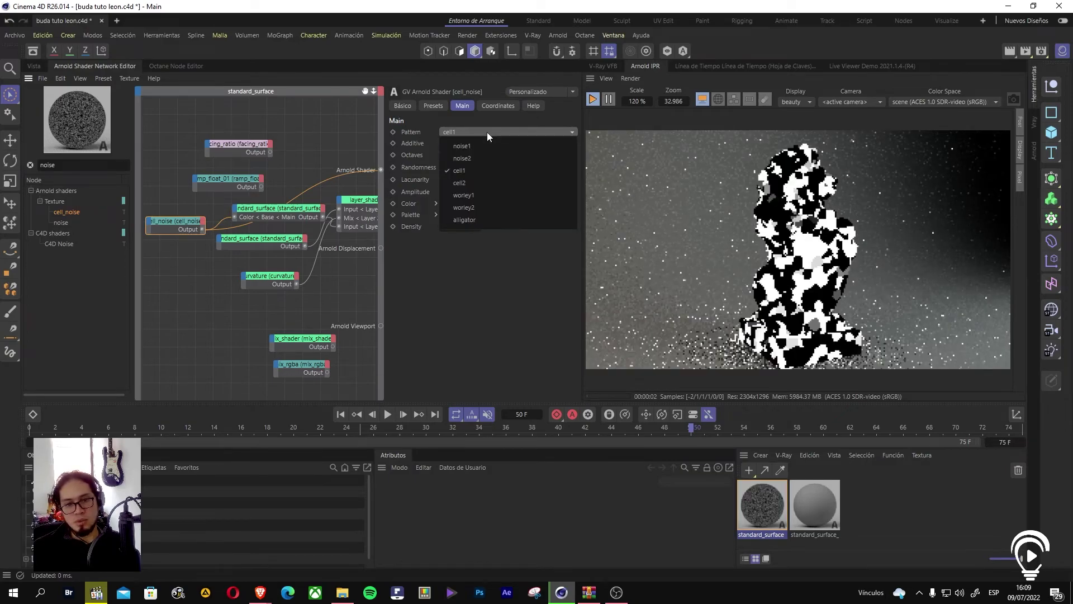
{"action": "left_click", "coordinate": [478, 194]}
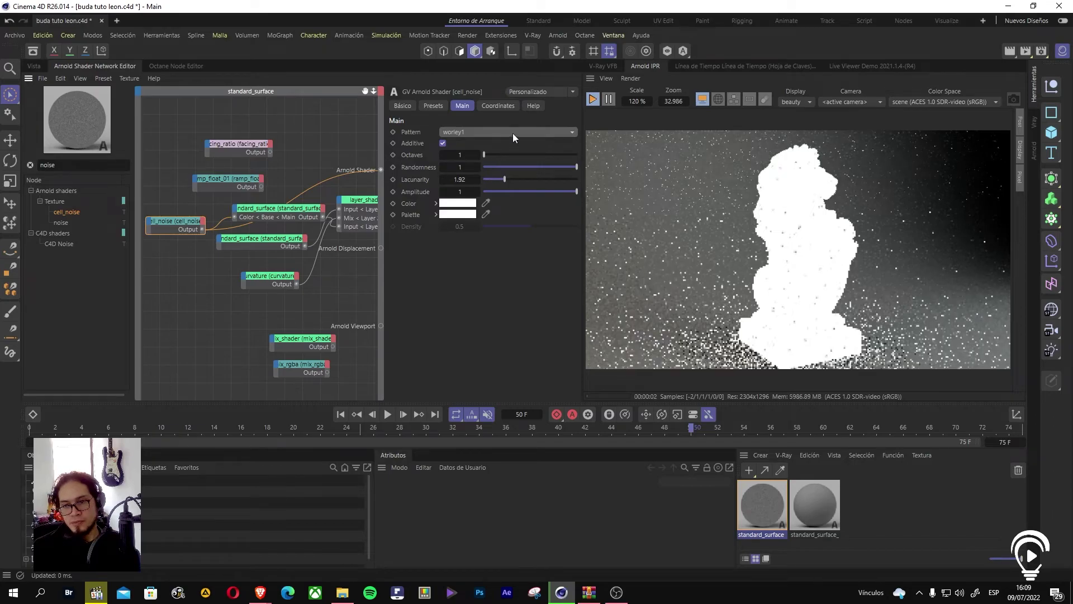
Step: Try 4 and 2 octaves on the worley1 pattern, and return Octaves to 1
{"action": "left_click_drag", "start_coordinate": [485, 155], "coordinate": [523, 155]}
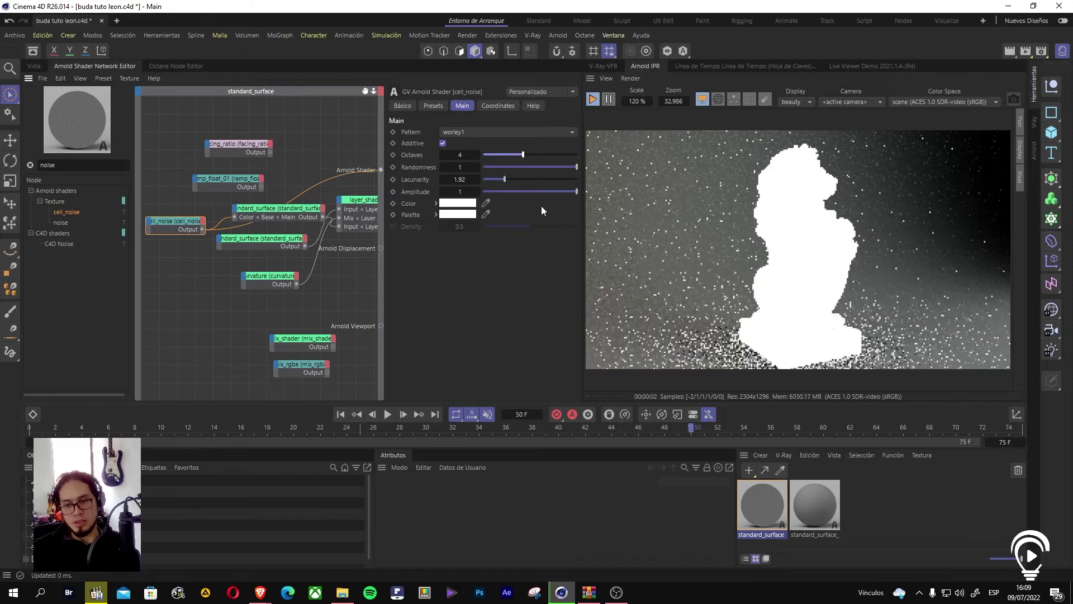
{"action": "left_click", "coordinate": [496, 155]}
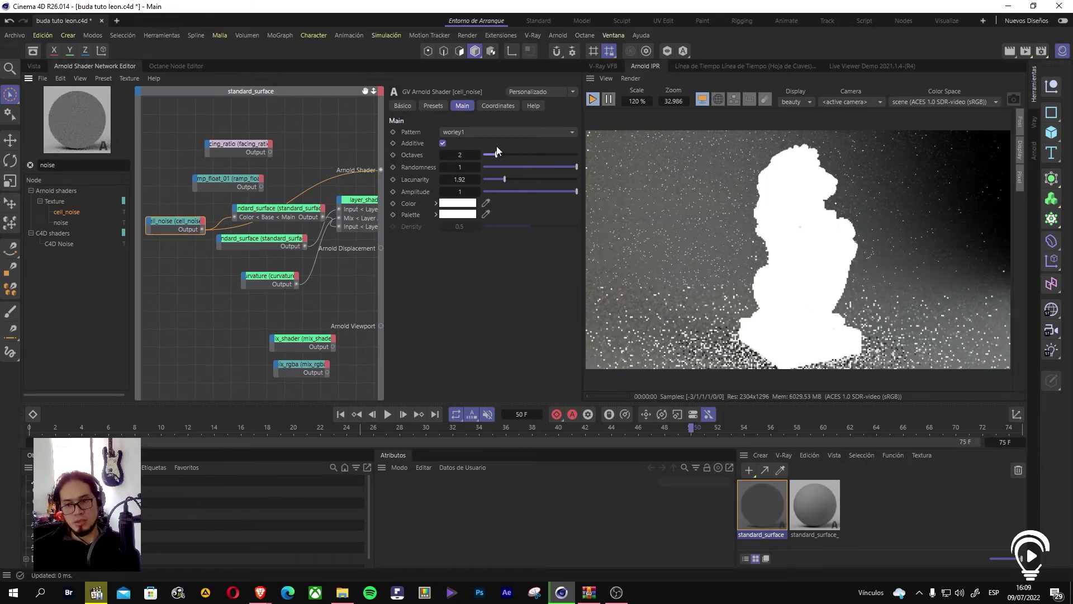
{"action": "left_click", "coordinate": [477, 157]}
Step: Try the worley2 pattern on cell_noise, and switch the pattern to cell2
{"action": "left_click", "coordinate": [468, 134]}
{"action": "left_click", "coordinate": [467, 208]}
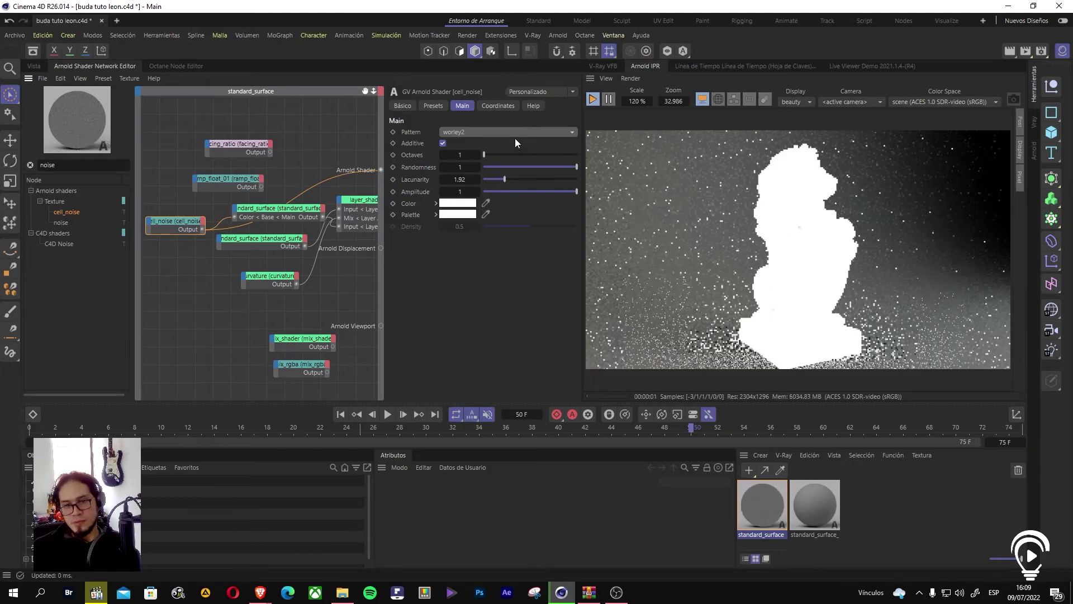
{"action": "left_click", "coordinate": [515, 133]}
{"action": "left_click", "coordinate": [472, 183]}
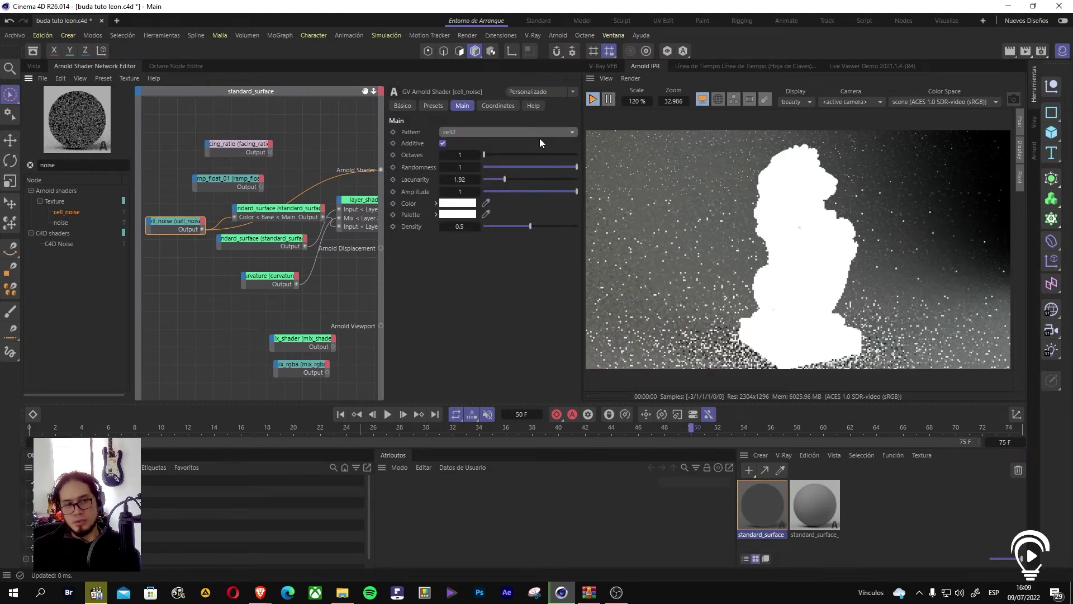
Step: Try uniform coordinate scales of 20, 90 and 150 on cell_noise, and settle on a scale of 500
{"action": "left_click", "coordinate": [497, 106]}
{"action": "left_click", "coordinate": [463, 156]}
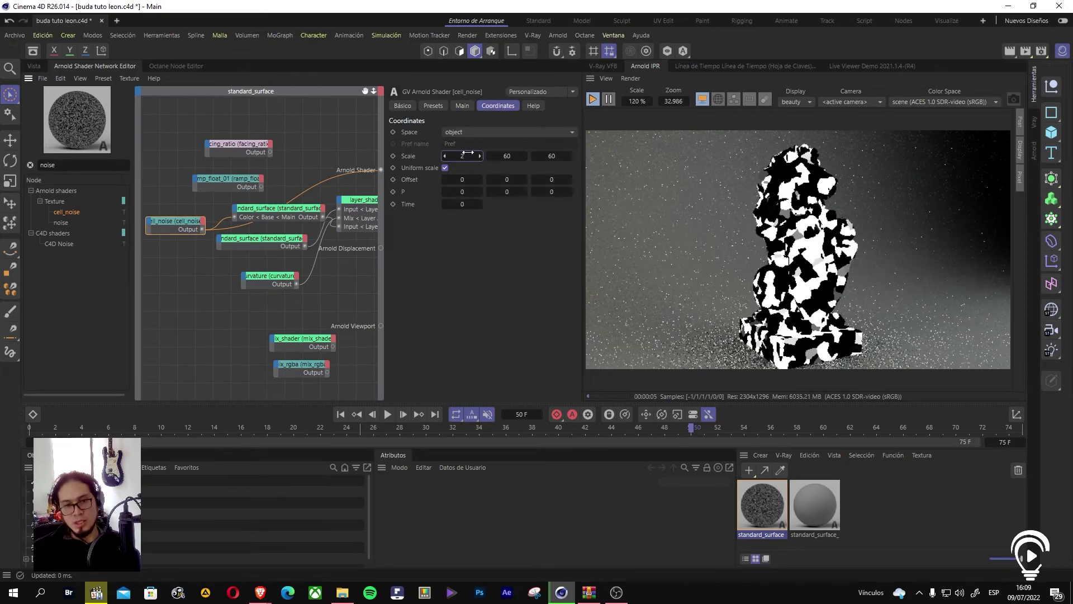
{"action": "type", "text": "20"}
{"action": "key", "text": "Return"}
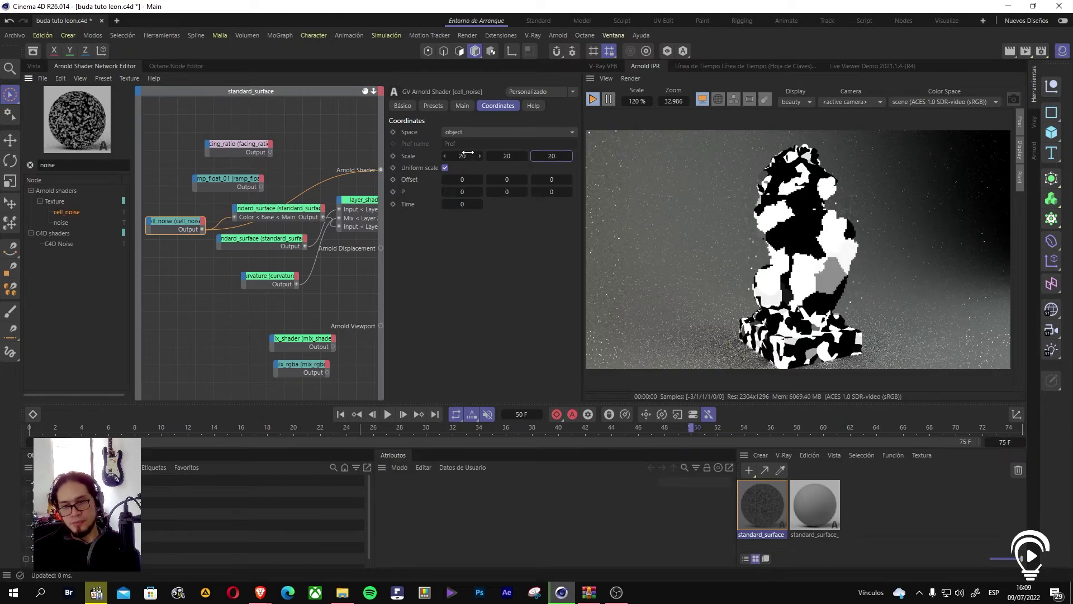
{"action": "left_click", "coordinate": [464, 155]}
{"action": "type", "text": "90"}
{"action": "key", "text": "Tab"}
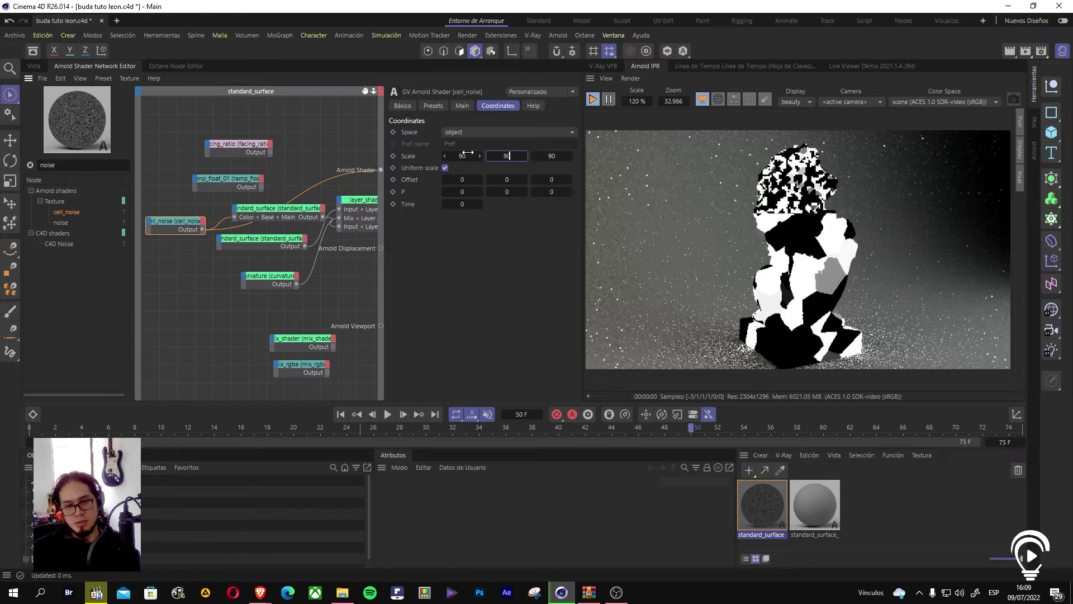
{"action": "left_click", "coordinate": [468, 154]}
{"action": "type", "text": "150"}
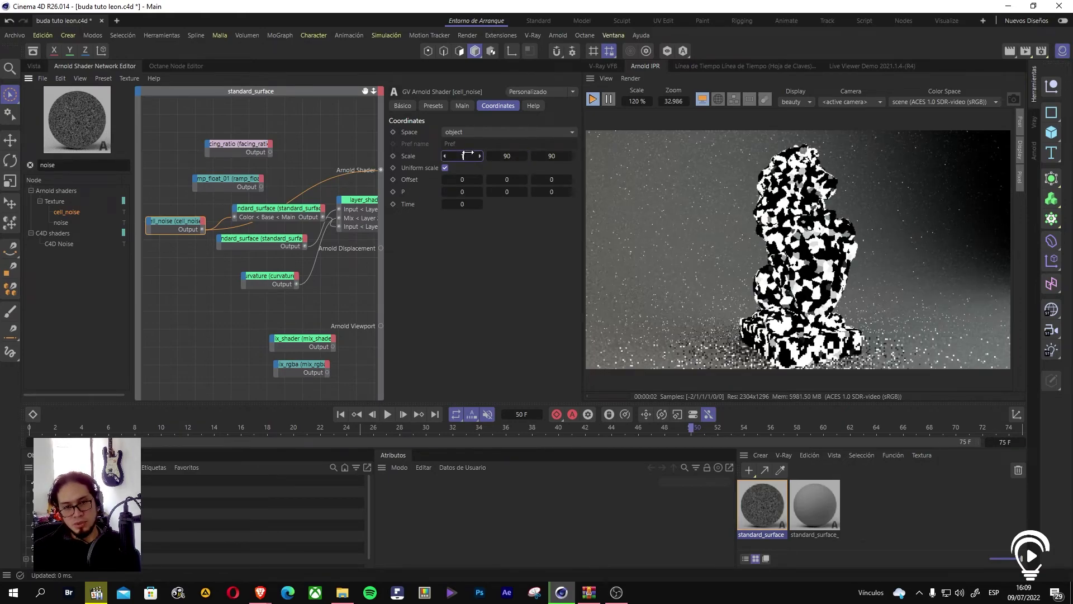
{"action": "key", "text": "Tab"}
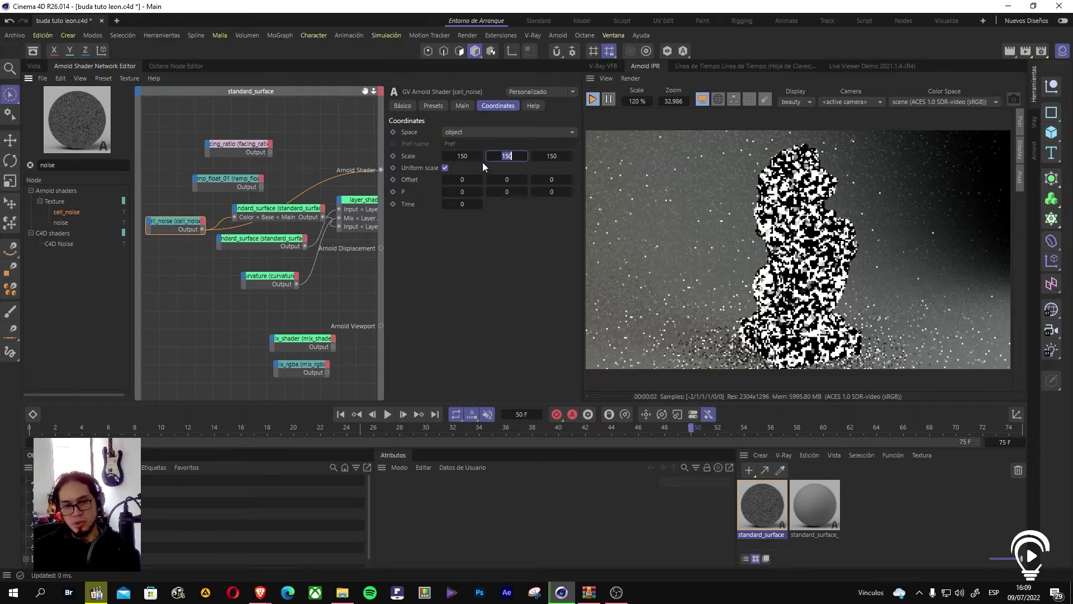
{"action": "double_click", "coordinate": [470, 157]}
{"action": "type", "text": "500"}
{"action": "key", "text": "Return"}
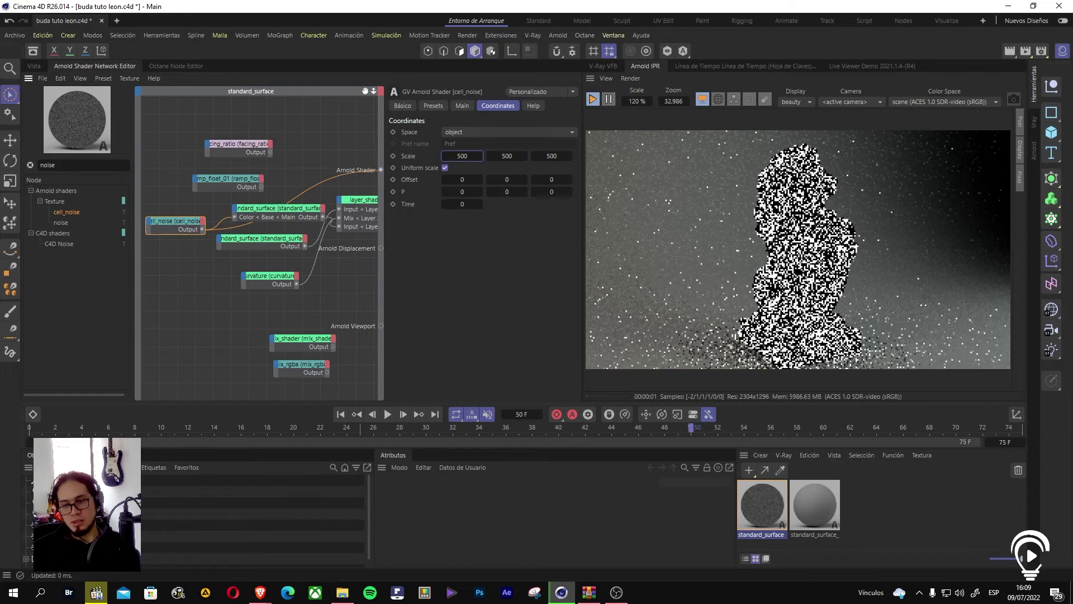
Step: Detach cell_noise from Arnold Shader, connect the plastic standard_surface there instead, and reposition both nodes
{"action": "left_click_drag", "start_coordinate": [190, 223], "coordinate": [182, 262]}
{"action": "left_click_drag", "start_coordinate": [381, 169], "coordinate": [290, 223]}
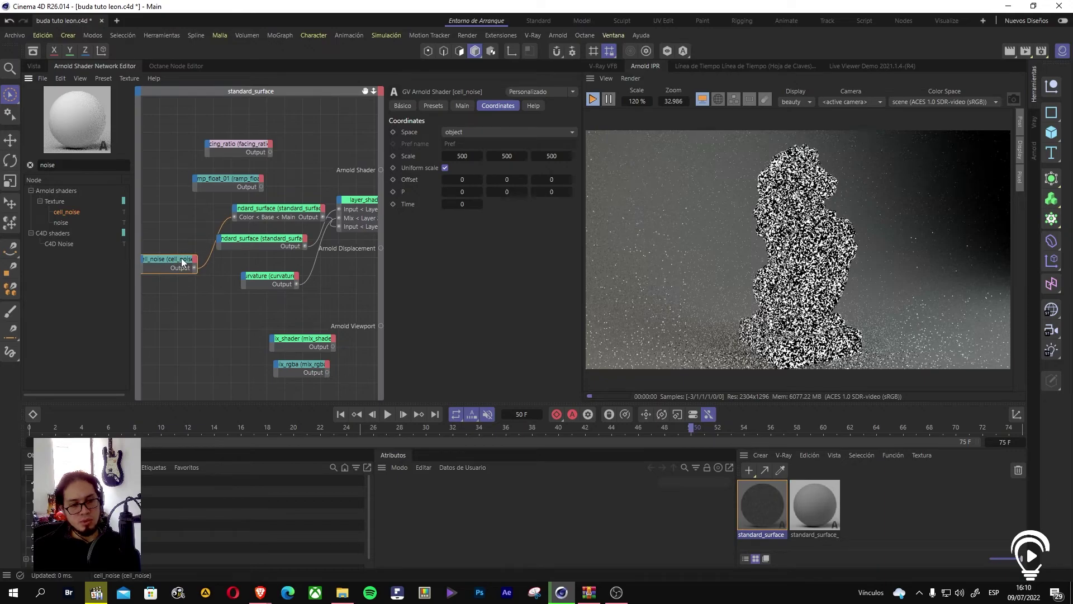
{"action": "left_click_drag", "start_coordinate": [182, 259], "coordinate": [171, 242]}
{"action": "left_click_drag", "start_coordinate": [250, 209], "coordinate": [232, 205]}
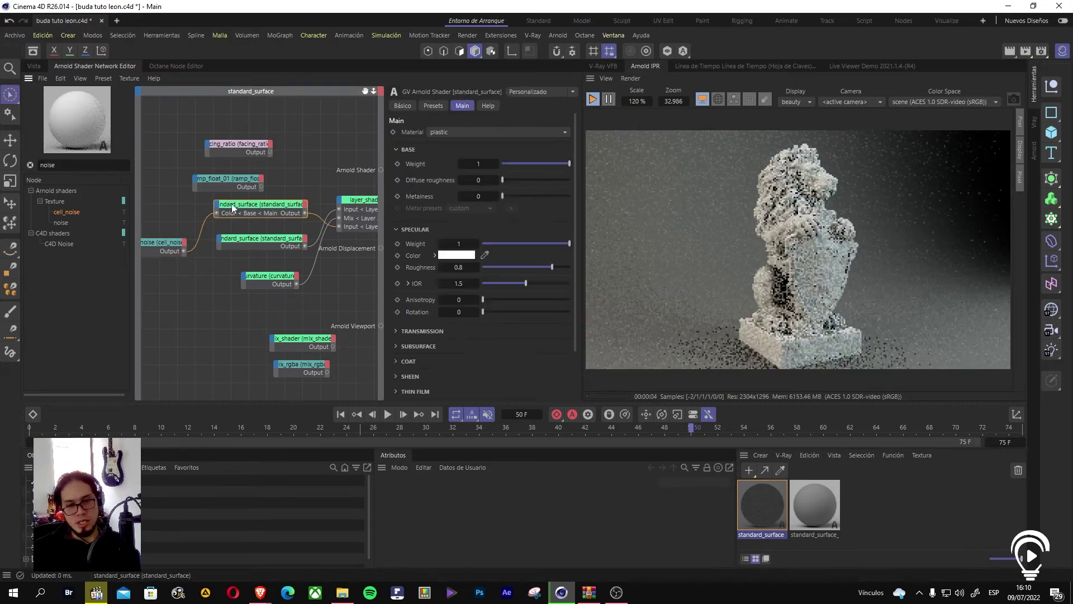
{"action": "left_click_drag", "start_coordinate": [304, 214], "coordinate": [380, 169]}
{"action": "left_click", "coordinate": [320, 219]}
{"action": "middle_click_drag", "start_coordinate": [323, 174], "coordinate": [318, 148]}
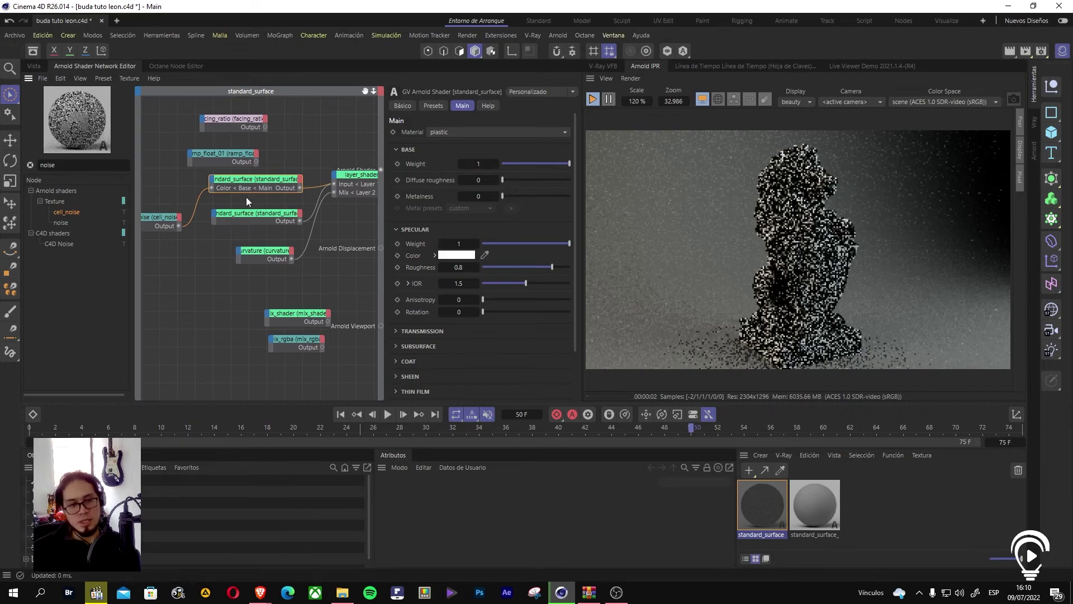
Step: Set the cell_noise Color to pure red (255, 0, 0), and check its Palette colour without changing it
{"action": "left_click", "coordinate": [159, 216]}
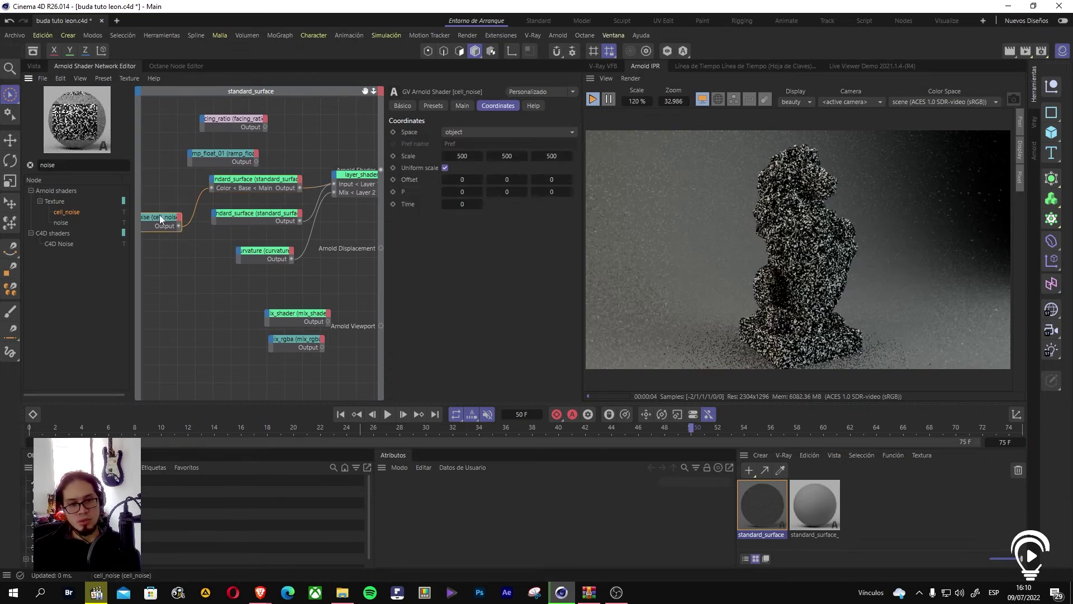
{"action": "left_click", "coordinate": [456, 105]}
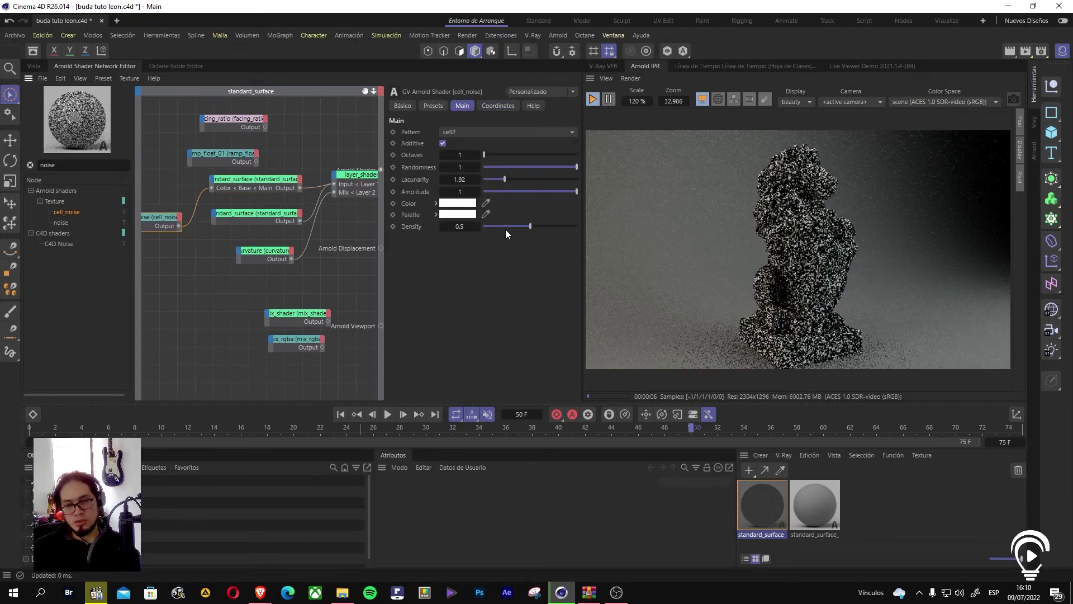
{"action": "left_click", "coordinate": [468, 205]}
{"action": "left_click_drag", "start_coordinate": [410, 301], "coordinate": [428, 258]}
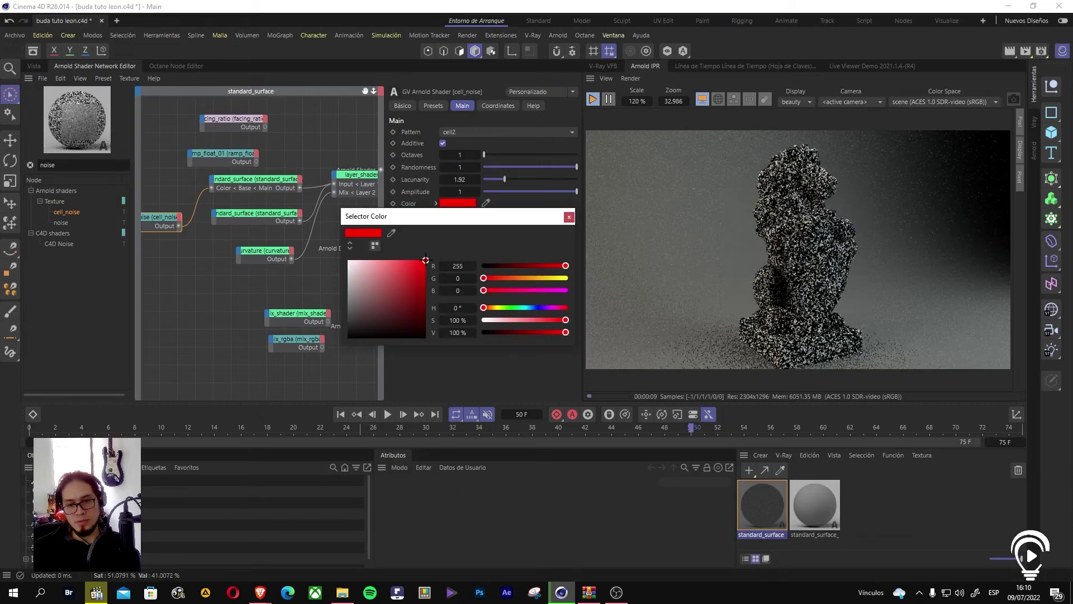
{"action": "left_click", "coordinate": [570, 218]}
{"action": "left_click", "coordinate": [455, 217]}
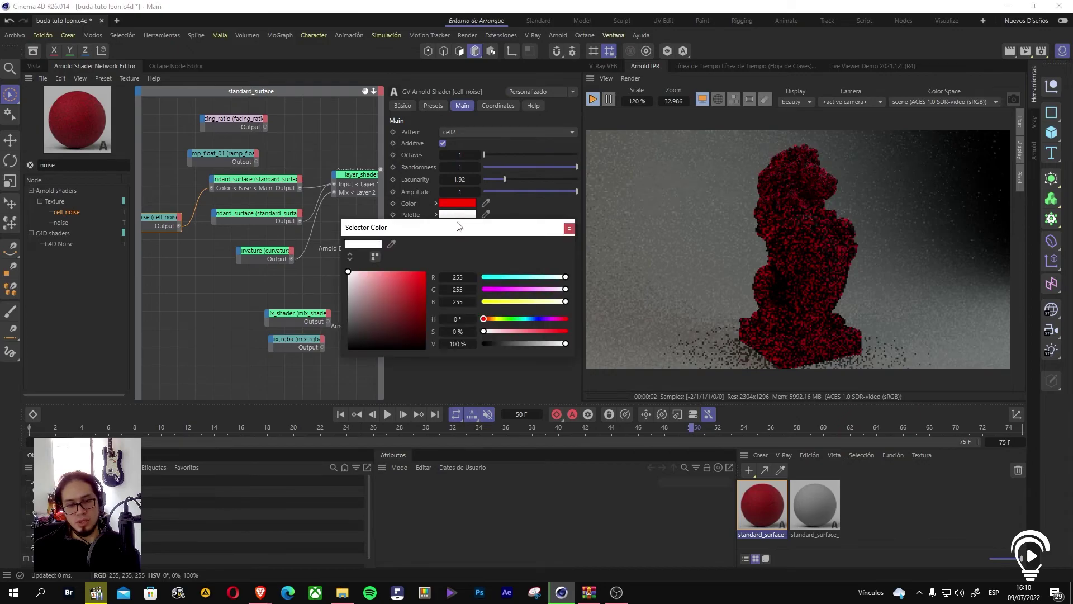
{"action": "left_click", "coordinate": [569, 229]}
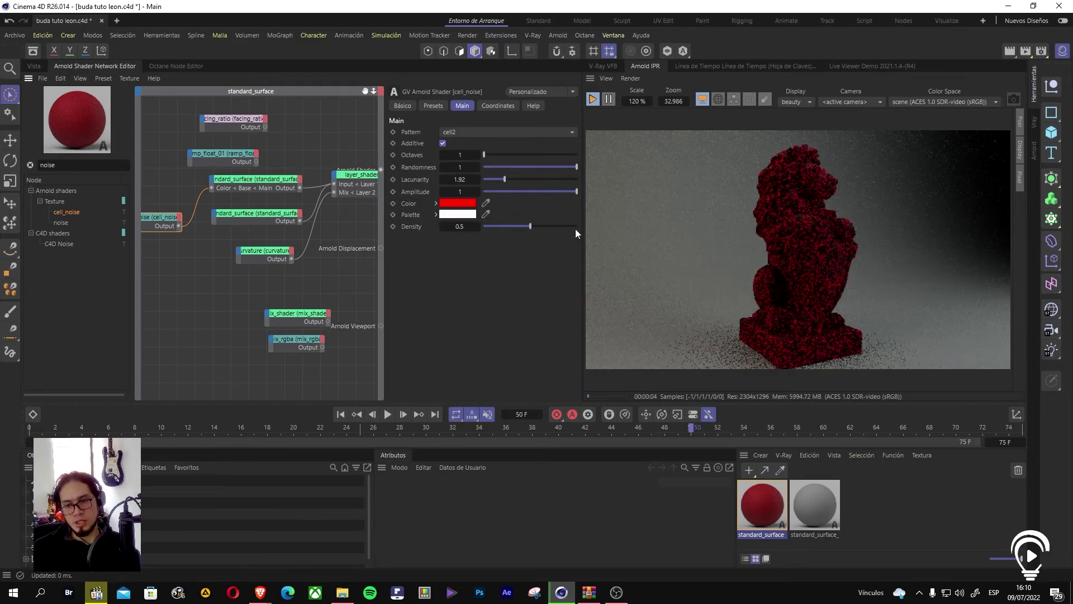
Step: Set the specular Roughness of the plastic standard_surface to 0.2
{"action": "left_click", "coordinate": [287, 186]}
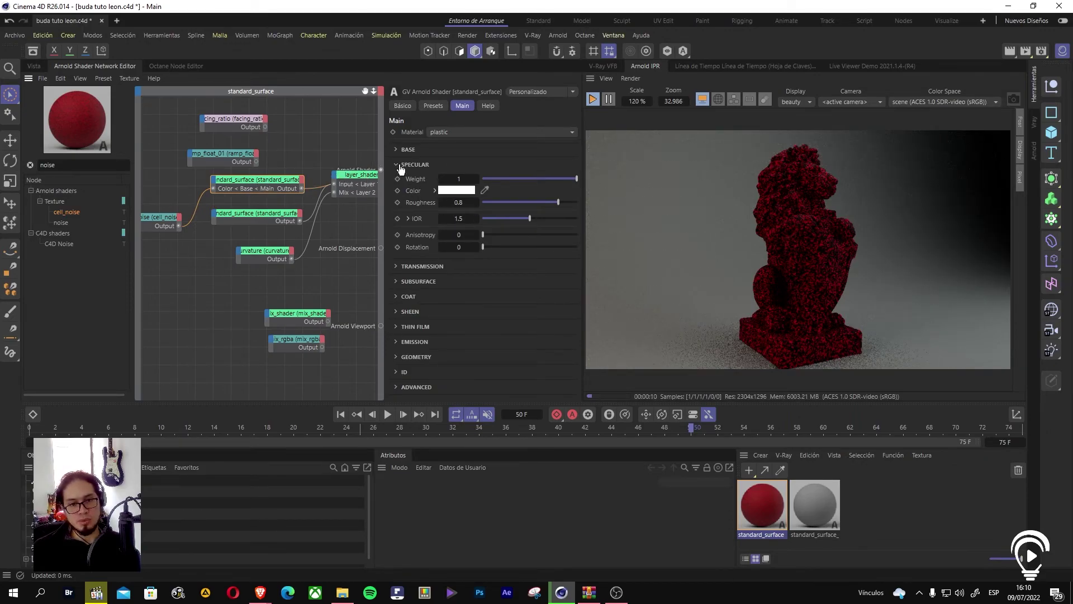
{"action": "left_click", "coordinate": [398, 165]}
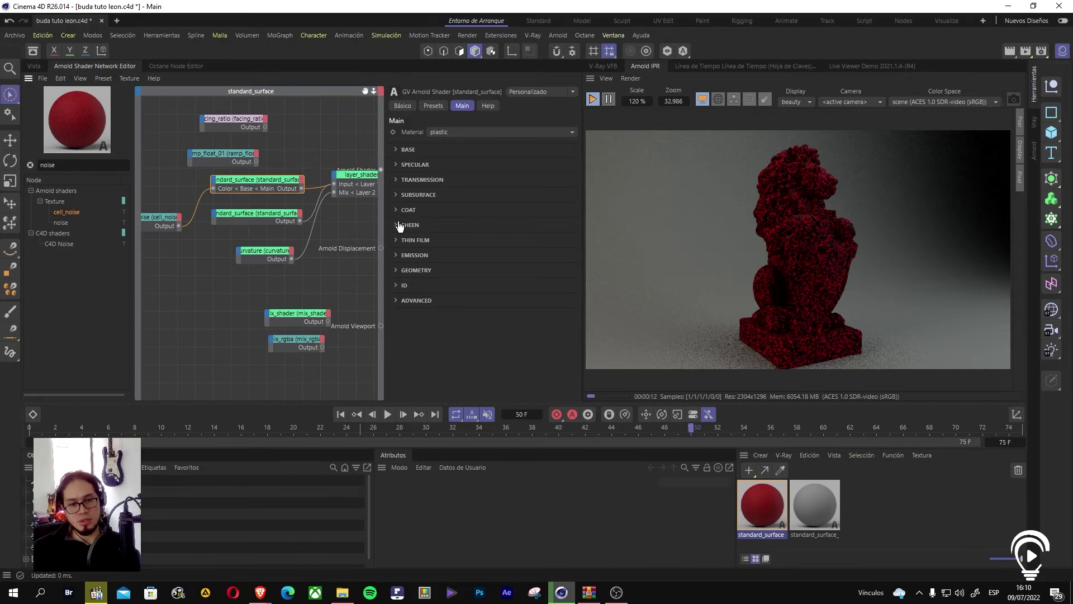
{"action": "left_click", "coordinate": [400, 225]}
{"action": "left_click", "coordinate": [398, 165]}
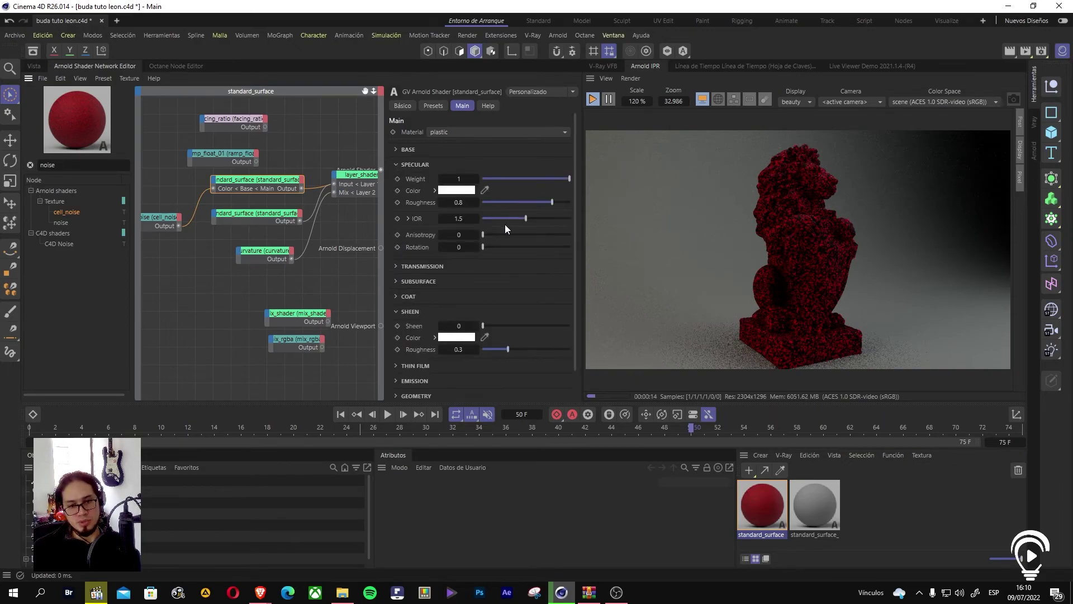
{"action": "left_click", "coordinate": [462, 201]}
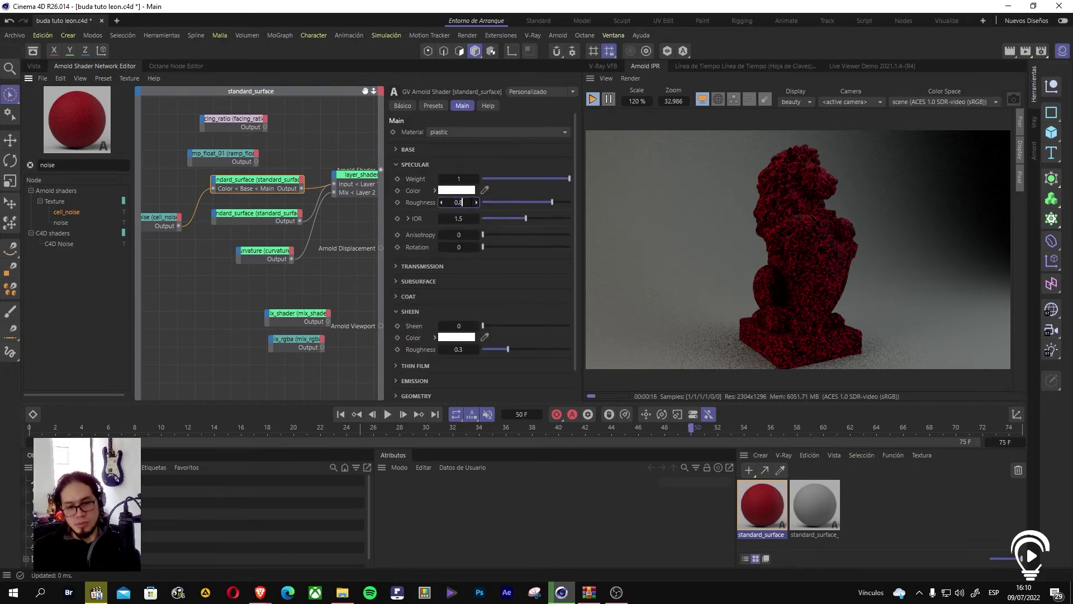
{"action": "key", "text": "Return"}
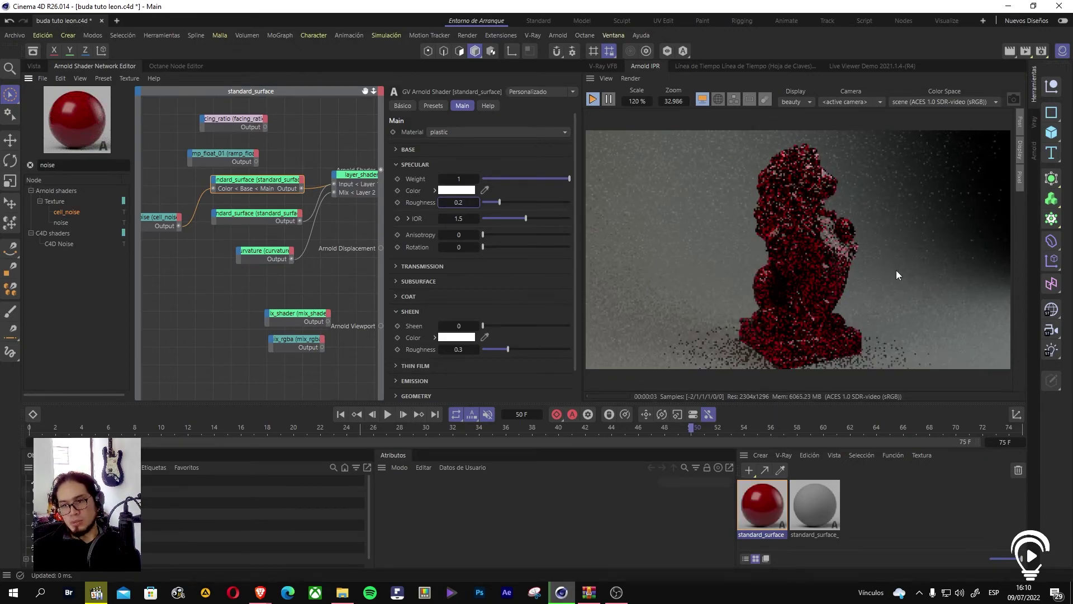
Step: Connect the plastic standard_surface to the Layer 2 input of layer_shader, and plug layer_shader back into Arnold Shader
{"action": "left_click_drag", "start_coordinate": [282, 193], "coordinate": [272, 193]}
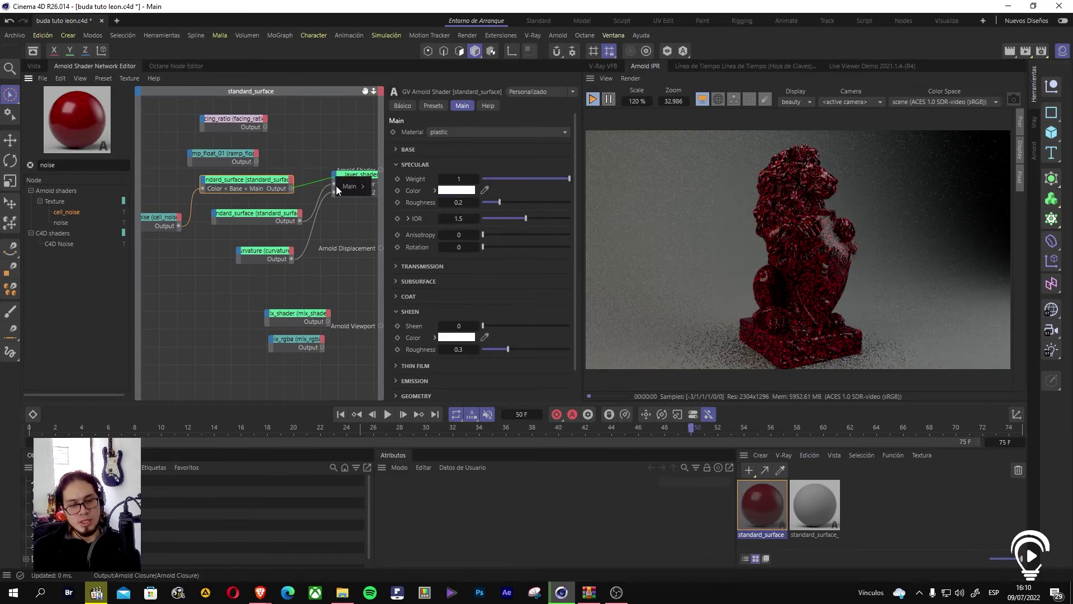
{"action": "mouse_move", "coordinate": [344, 187]}
{"action": "mouse_move", "coordinate": [380, 275]}
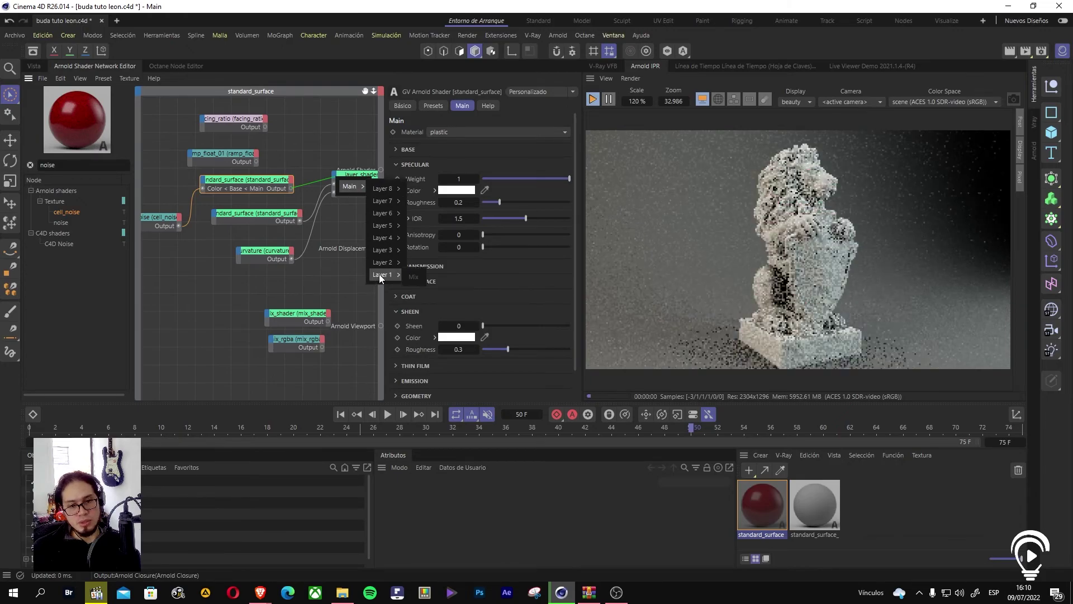
{"action": "left_click", "coordinate": [418, 264]}
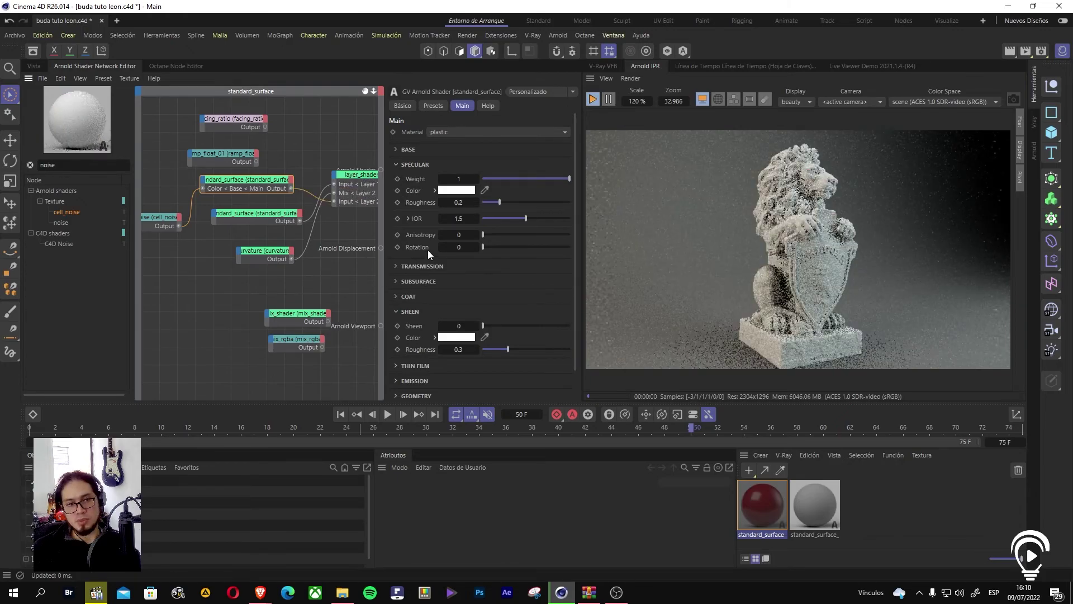
{"action": "scroll", "coordinate": [236, 179], "scroll_direction": "down", "scroll_amount": 1}
{"action": "middle_click_drag", "start_coordinate": [295, 149], "coordinate": [200, 143], "text": "alt"}
{"action": "left_click_drag", "start_coordinate": [317, 185], "coordinate": [381, 169]}
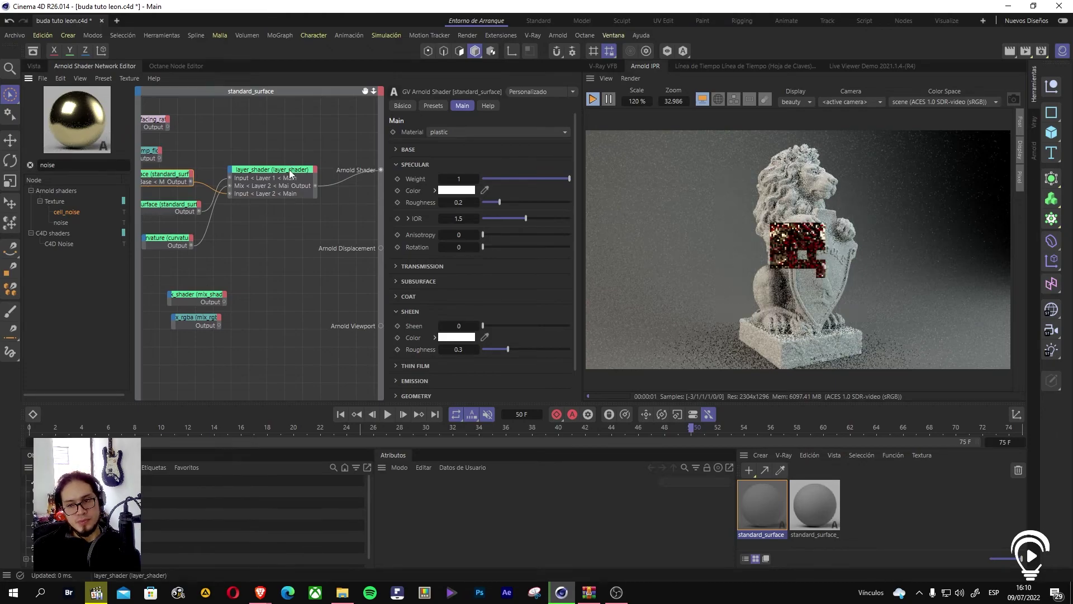
Step: Change the Material preset of the metal standard_surface to glass
{"action": "left_click", "coordinate": [30, 67]}
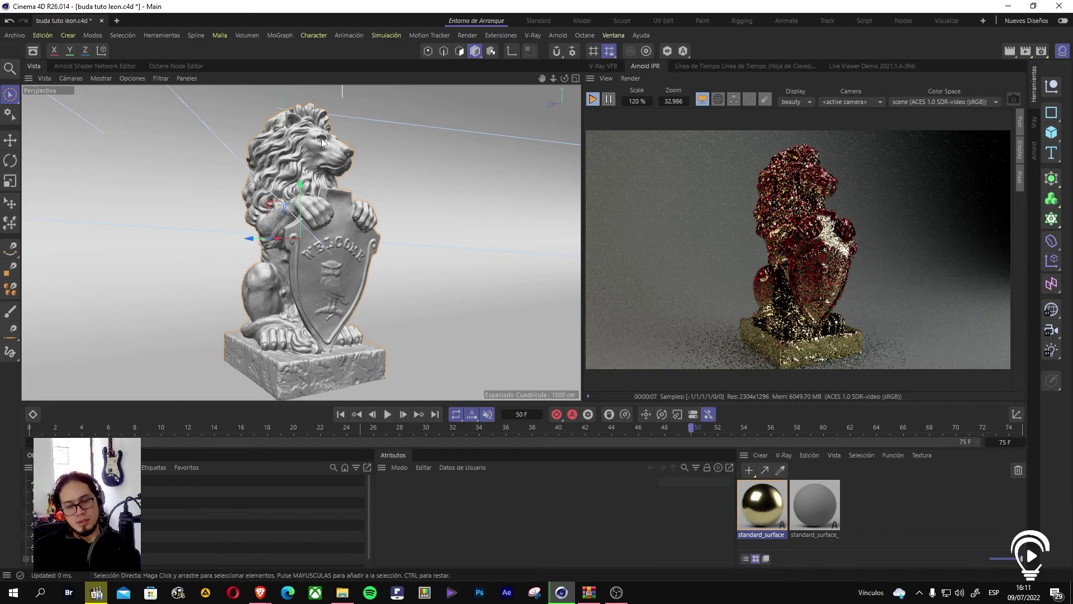
{"action": "scroll", "coordinate": [330, 194], "scroll_direction": "up", "scroll_amount": 5}
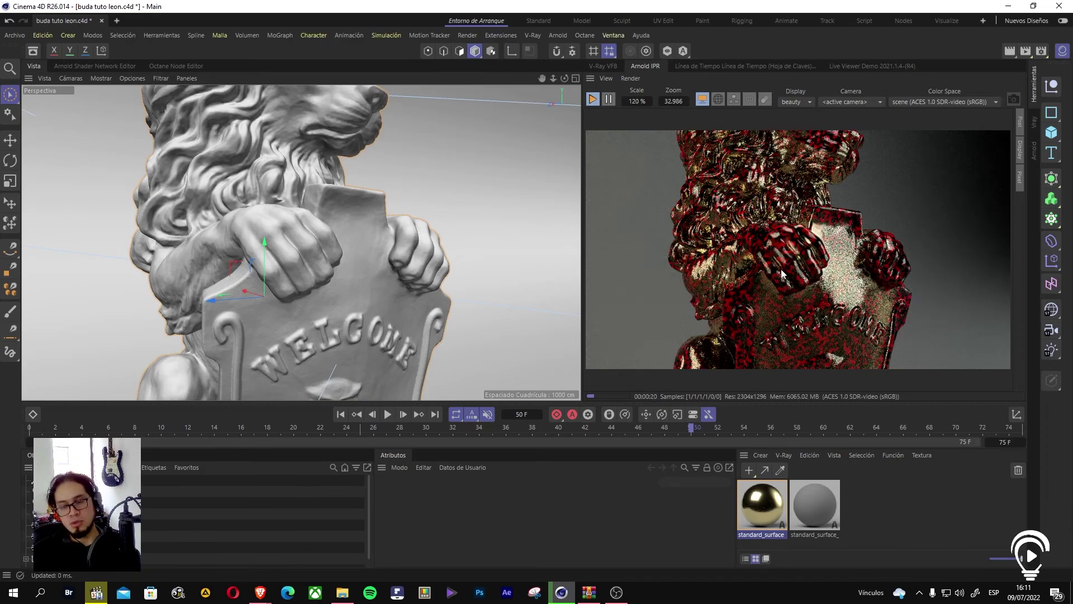
{"action": "middle_click_drag", "start_coordinate": [281, 279], "coordinate": [295, 169], "text": "alt"}
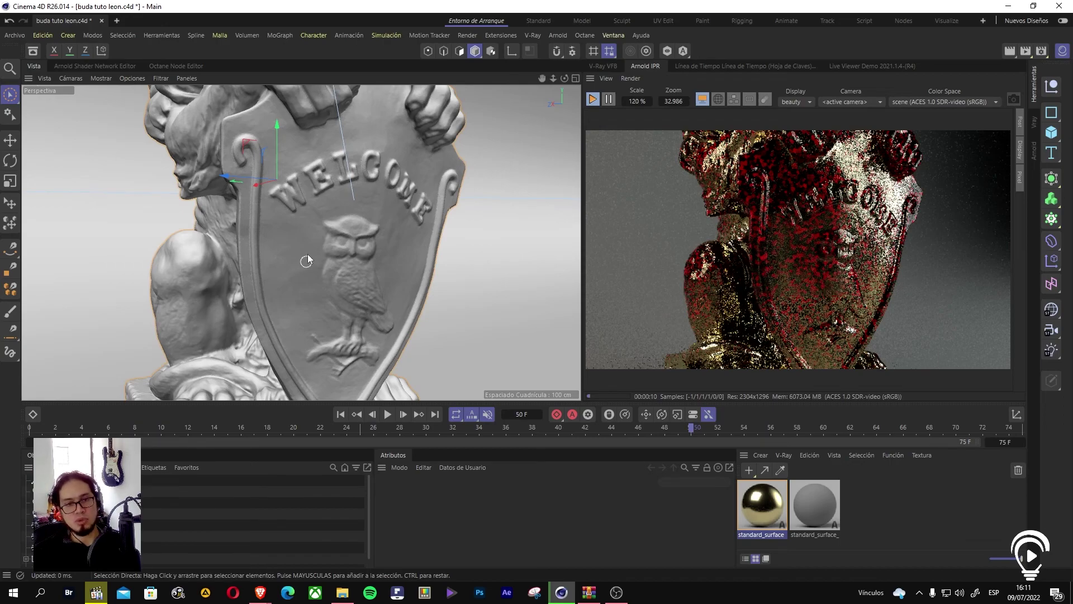
{"action": "left_click", "coordinate": [95, 66]}
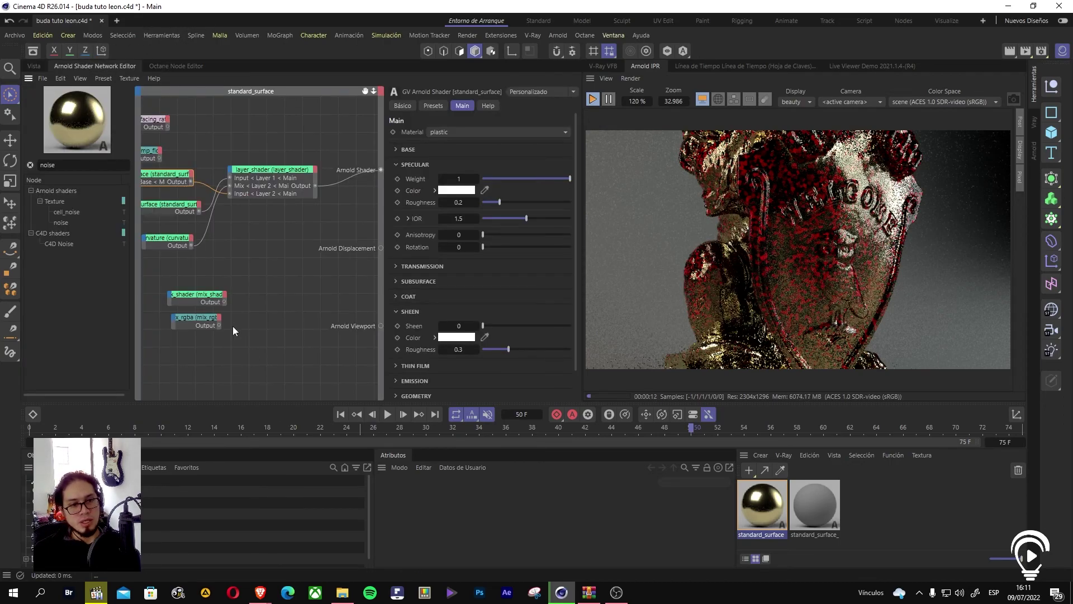
{"action": "left_click", "coordinate": [177, 208]}
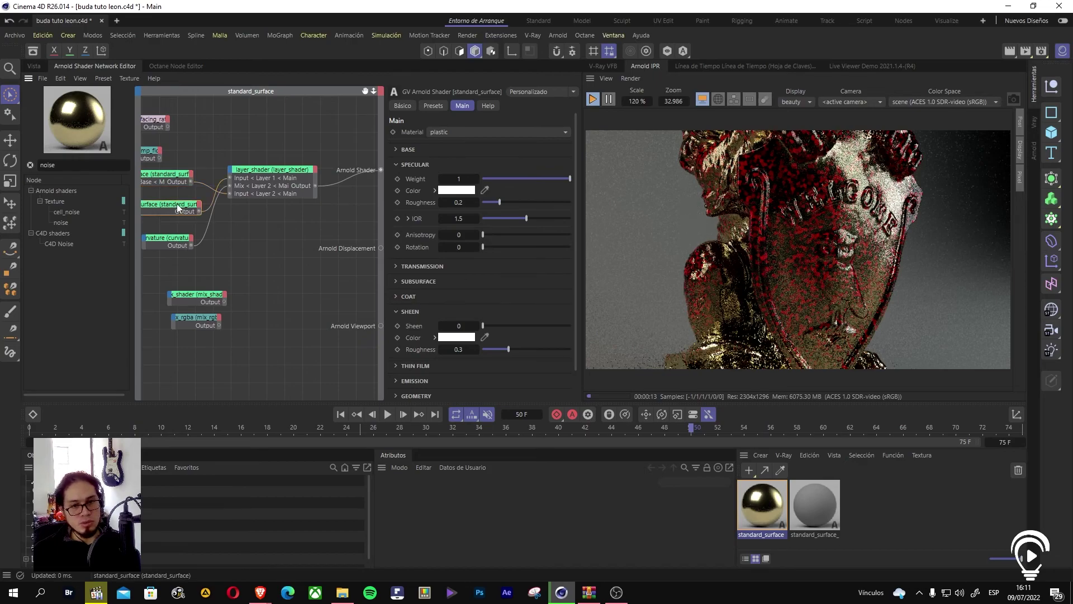
{"action": "left_click", "coordinate": [179, 176]}
{"action": "middle_click_drag", "start_coordinate": [221, 230], "coordinate": [297, 250], "text": "alt"}
{"action": "left_click", "coordinate": [219, 223]}
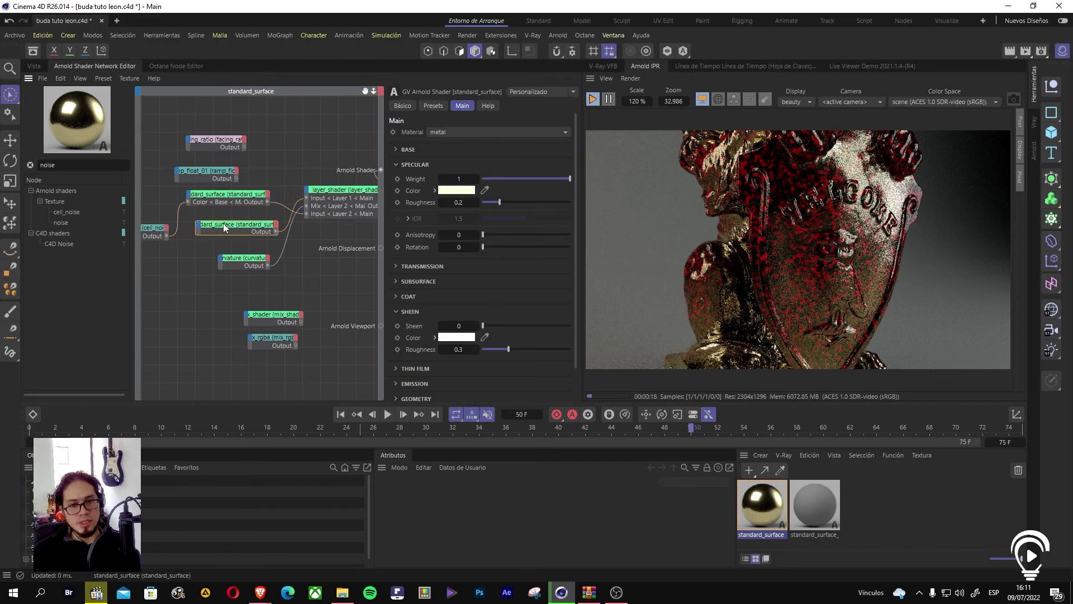
{"action": "left_click", "coordinate": [481, 129]}
{"action": "left_click", "coordinate": [465, 179]}
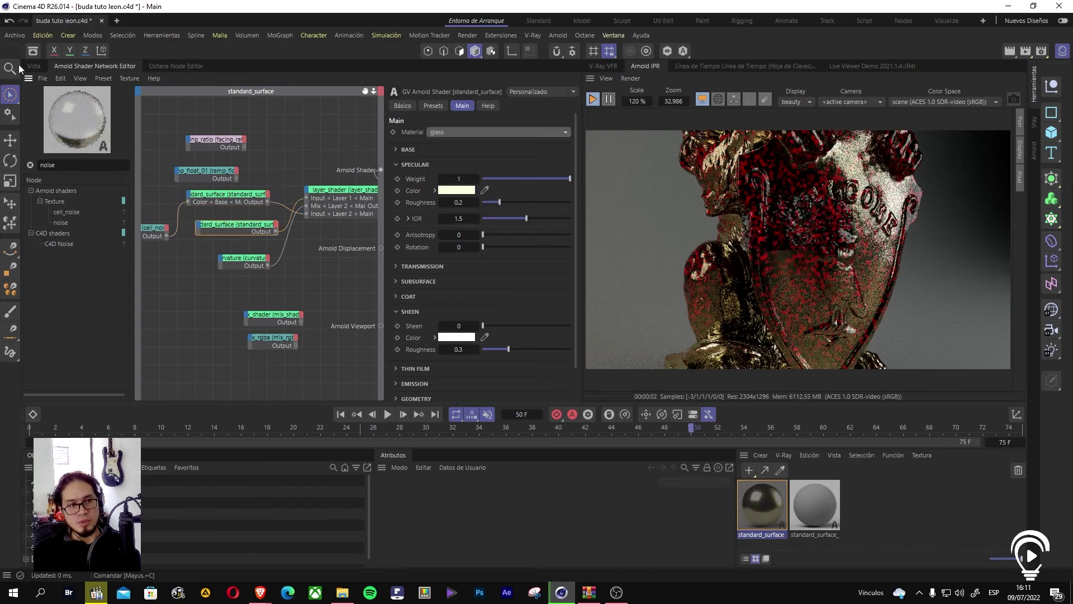
Step: Frame the whole lion statue again to examine the glass and red cell-noise blend in the render
{"action": "left_click", "coordinate": [34, 66]}
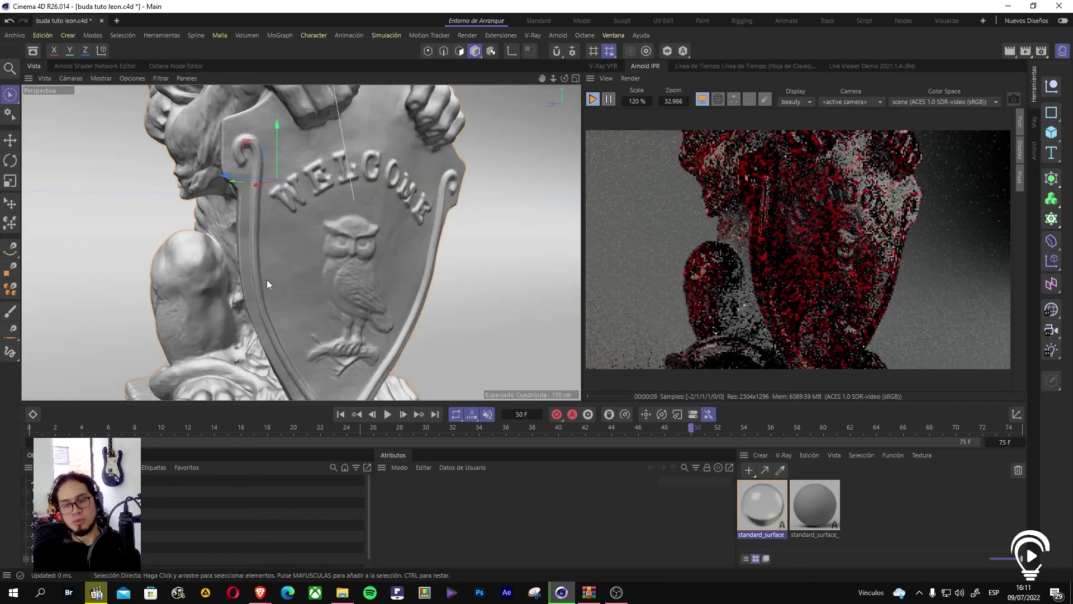
{"action": "scroll", "coordinate": [280, 259], "scroll_direction": "down", "scroll_amount": 3}
{"action": "scroll", "coordinate": [320, 250], "scroll_direction": "down", "scroll_amount": 5}
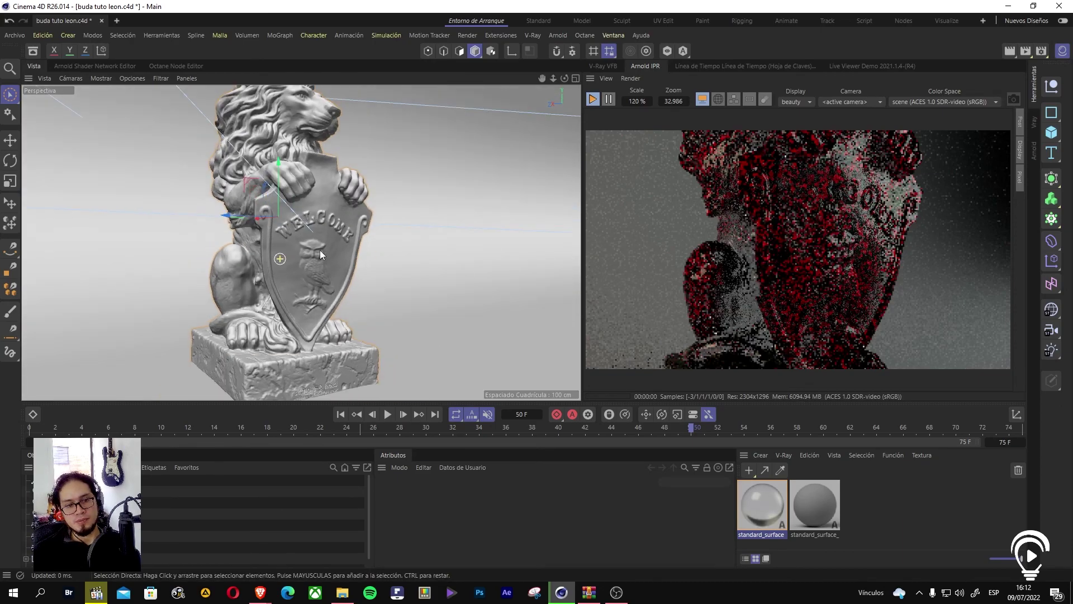
{"action": "middle_click_drag", "start_coordinate": [328, 240], "coordinate": [321, 252], "text": "alt"}
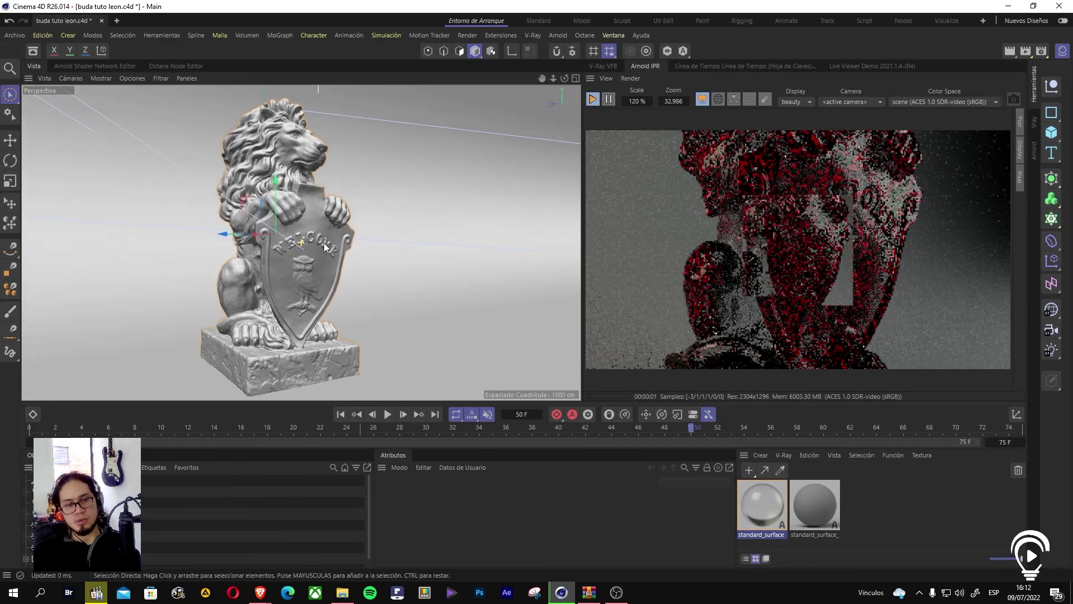